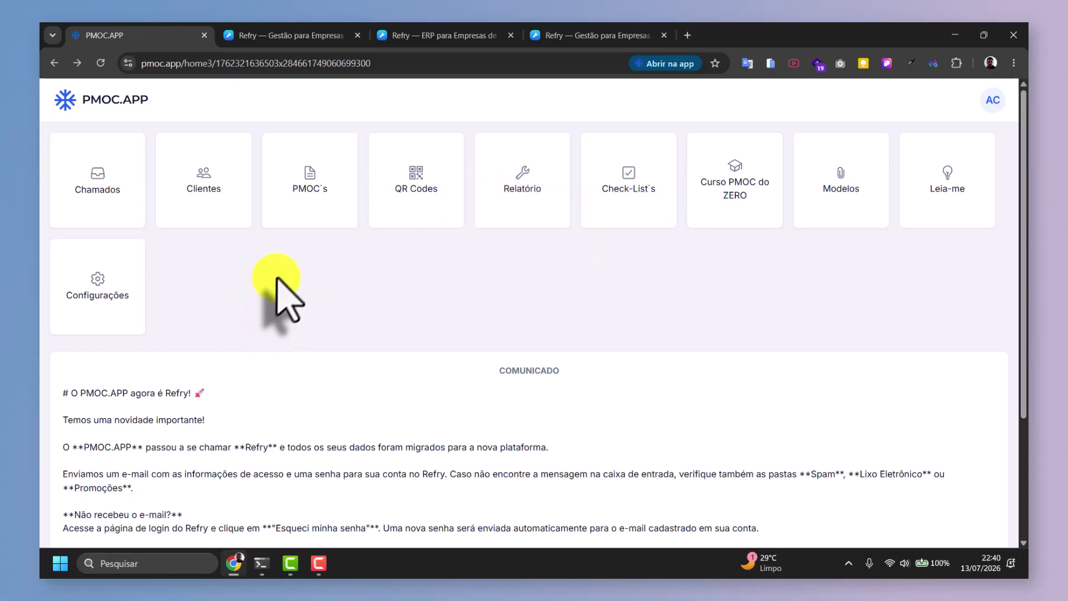
Start Refry account activation at the e-mail field, then switch to the refry.com.br landing page tab.
scroll(287, 273, "down", 3)
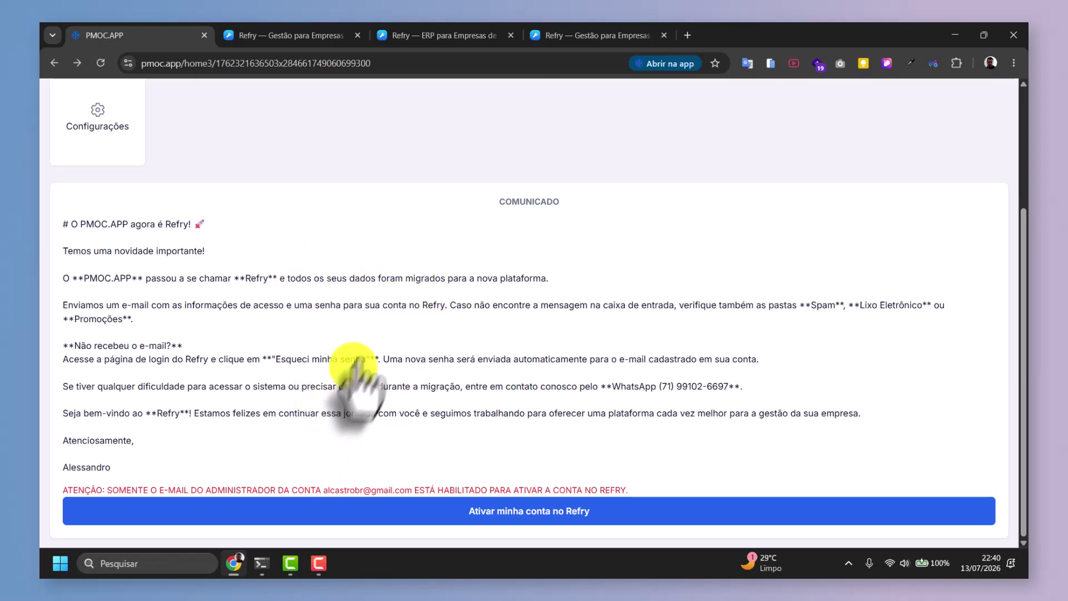
scroll(357, 367, "up", 3)
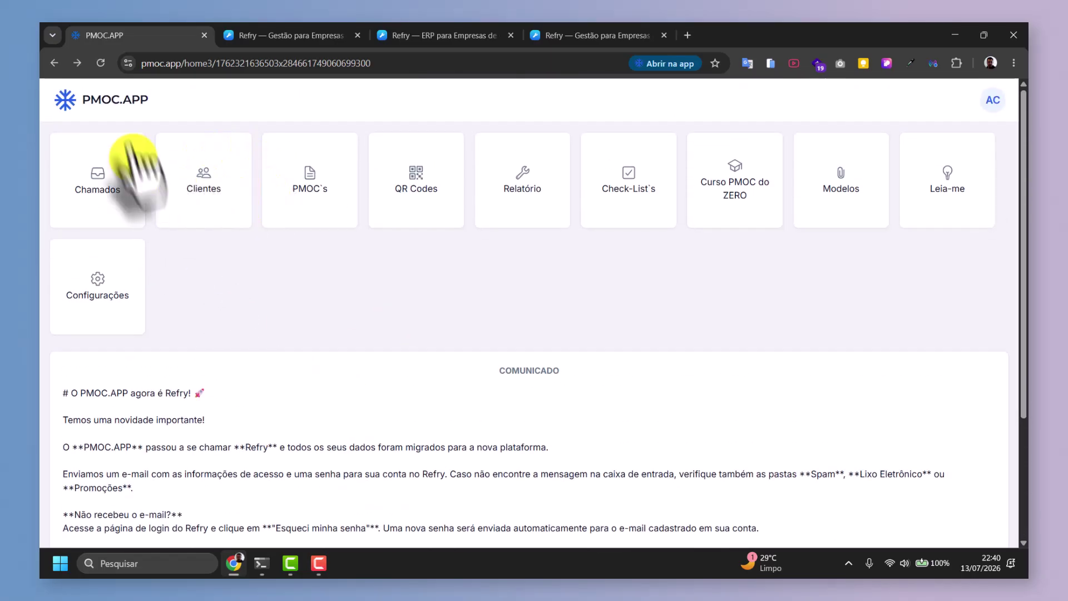
scroll(287, 301, "down", 3)
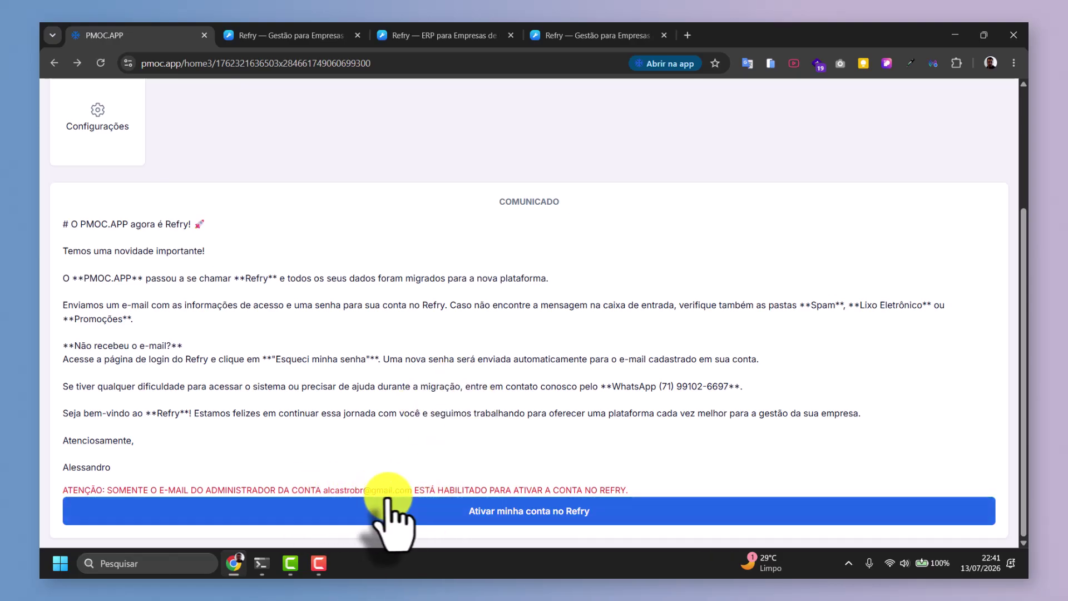
left_click(490, 511)
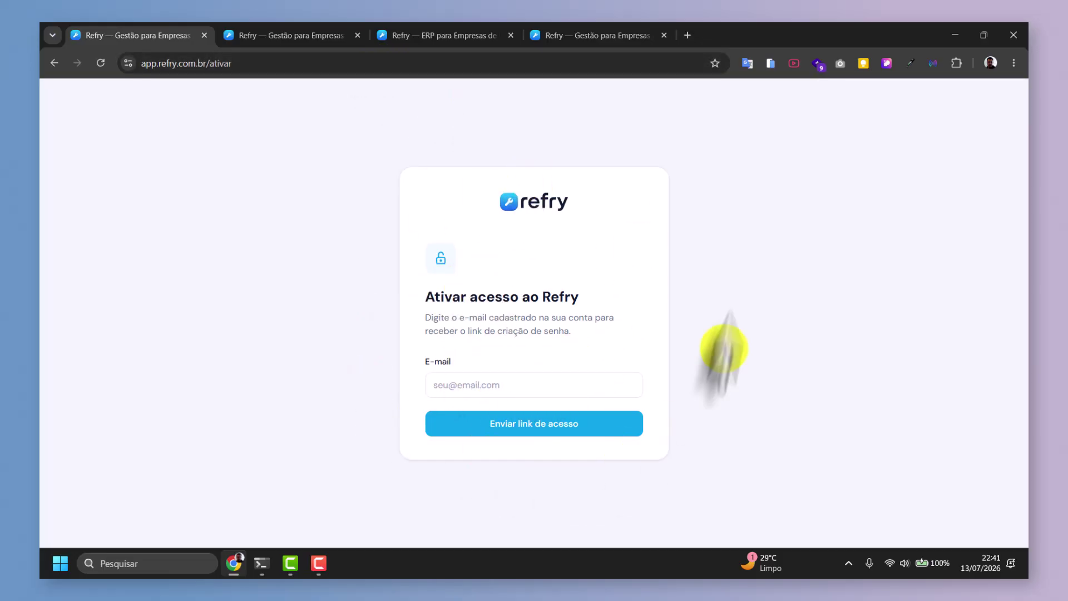
left_click(453, 384)
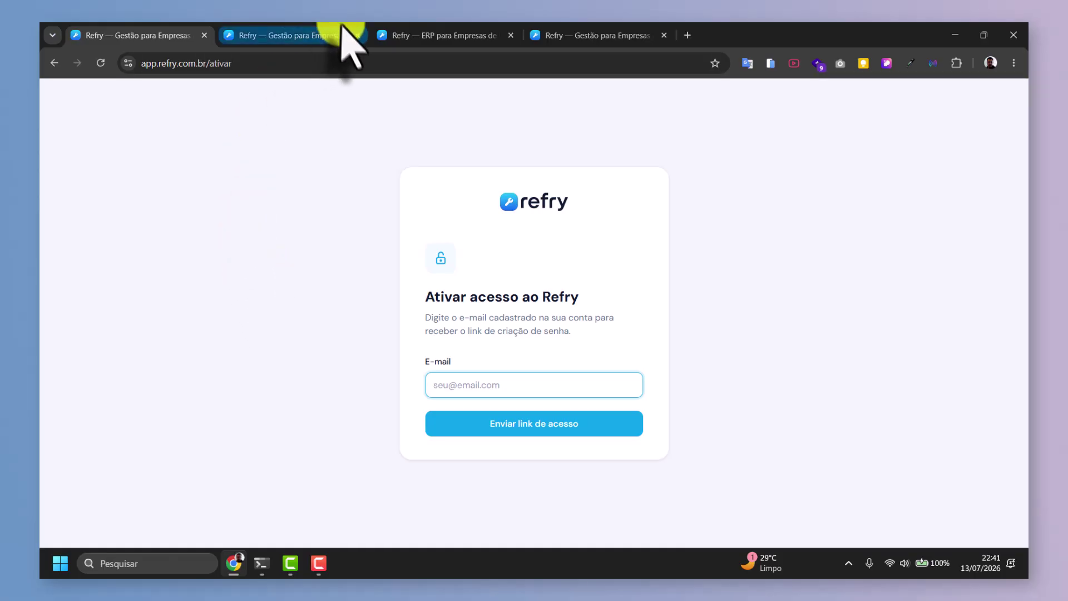
left_click(420, 39)
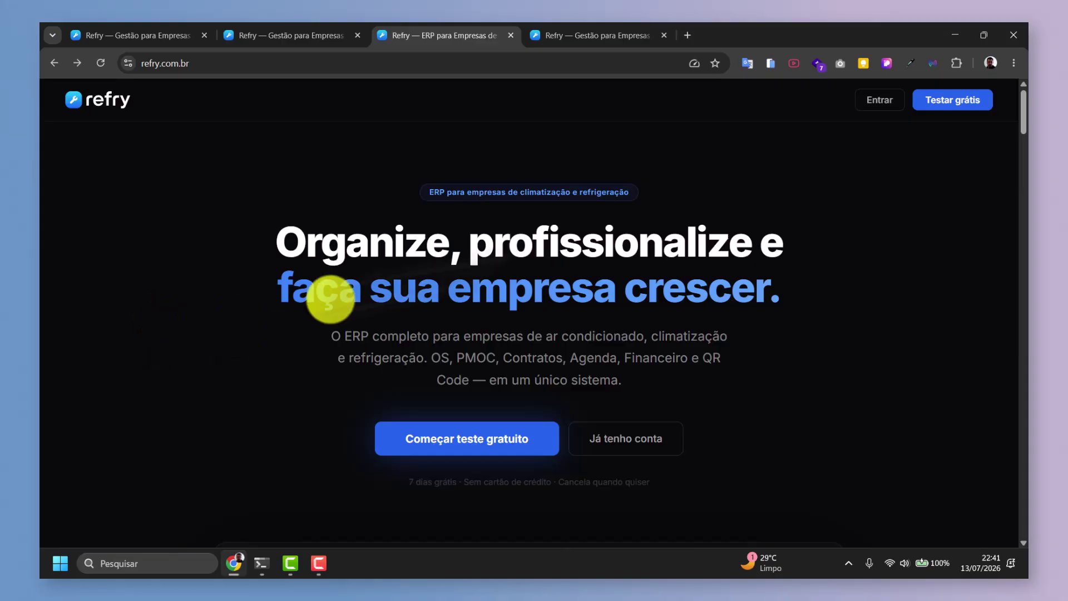
Go to the Refry login page using Entrar on the landing page.
left_click(871, 103)
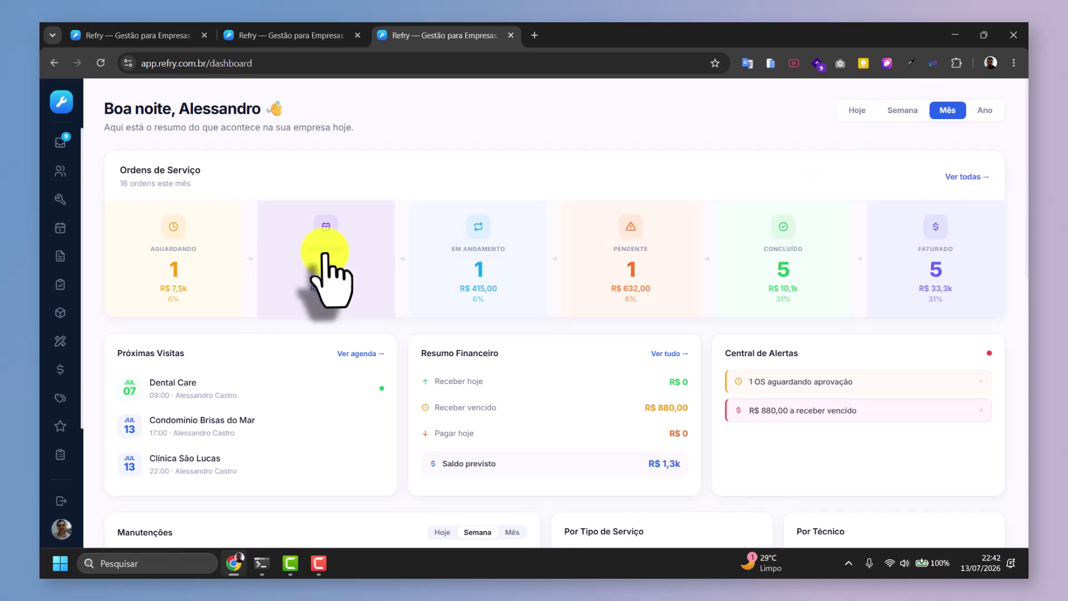
scroll(337, 264, "down", 2)
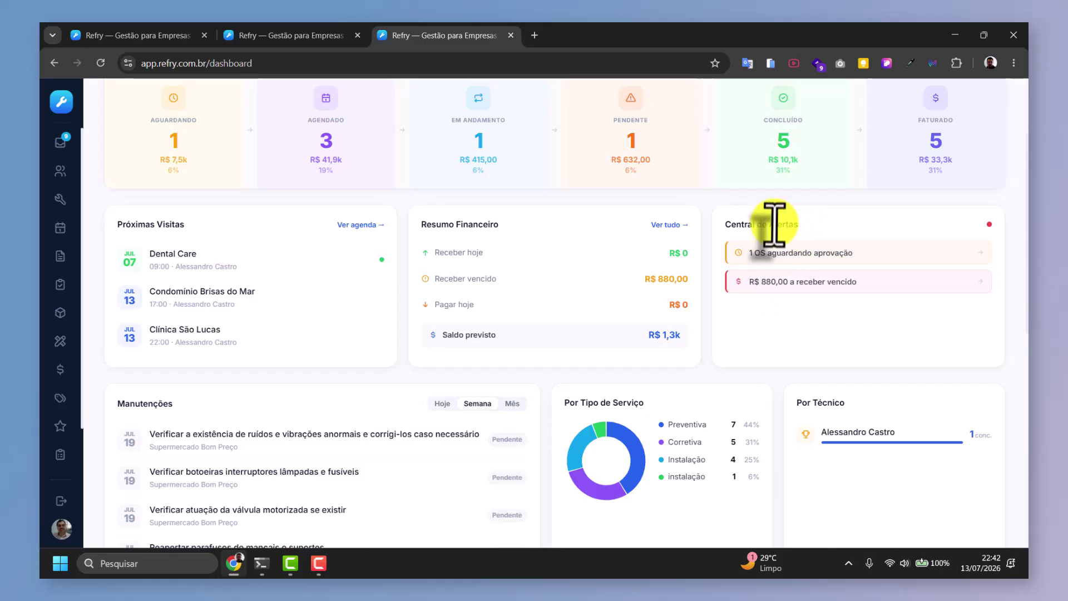
scroll(782, 276, "down", 1)
scroll(781, 275, "down", 3)
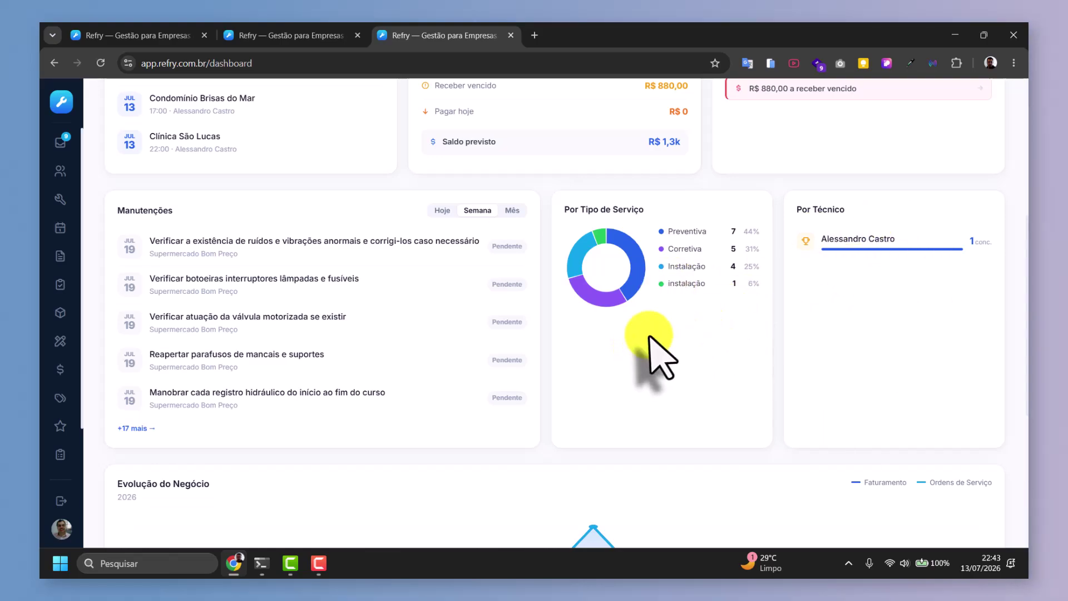
scroll(649, 336, "down", 1)
scroll(649, 350, "down", 3)
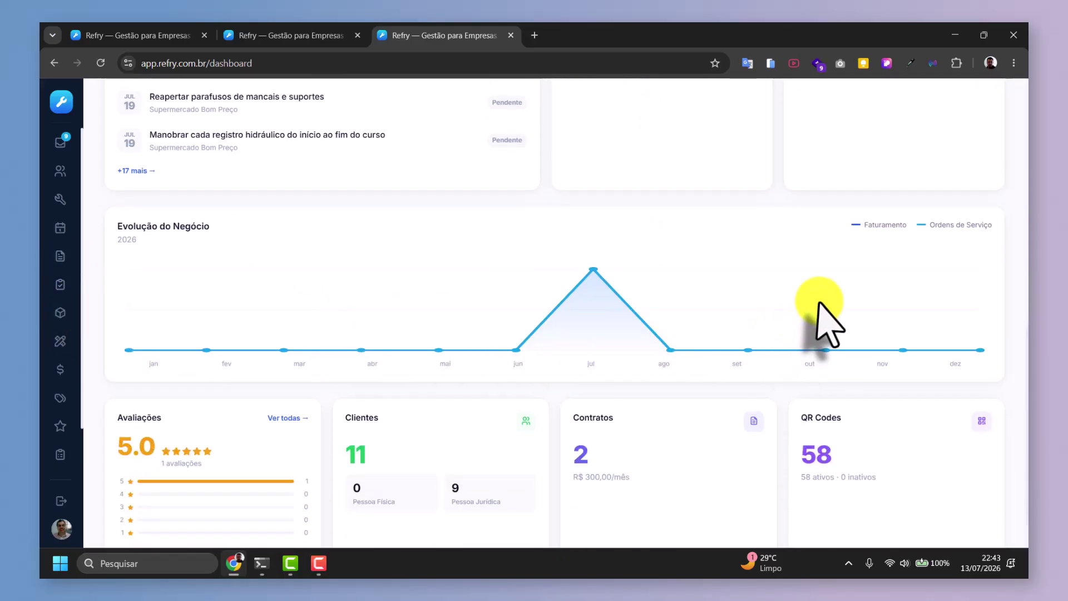
scroll(723, 323, "down", 1)
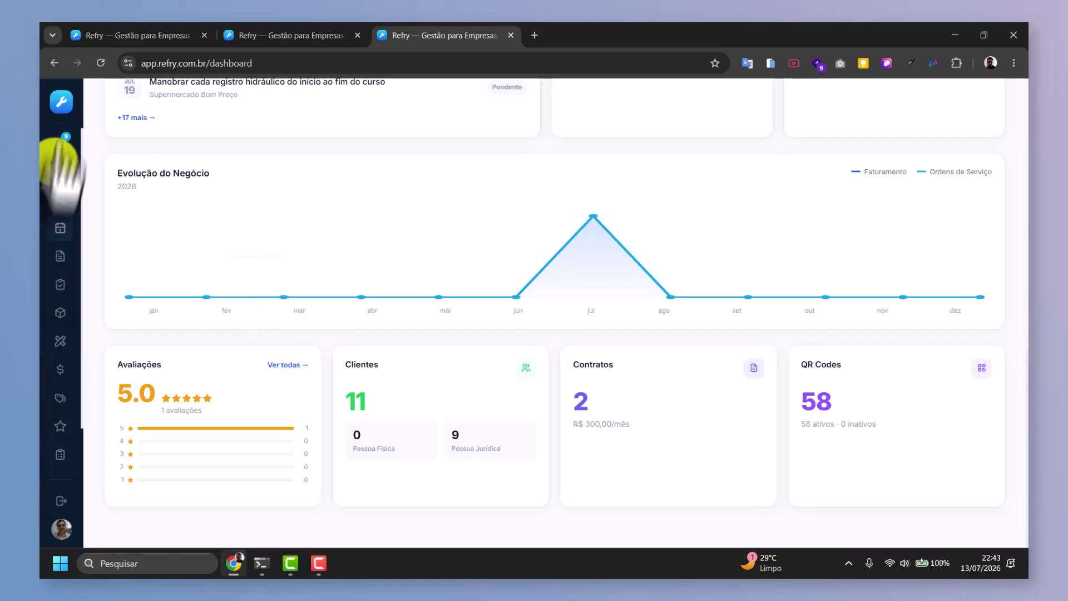
Review the Silva & Associados Advocacia ticket in Chamados, then go to the Clientes list.
left_click(60, 142)
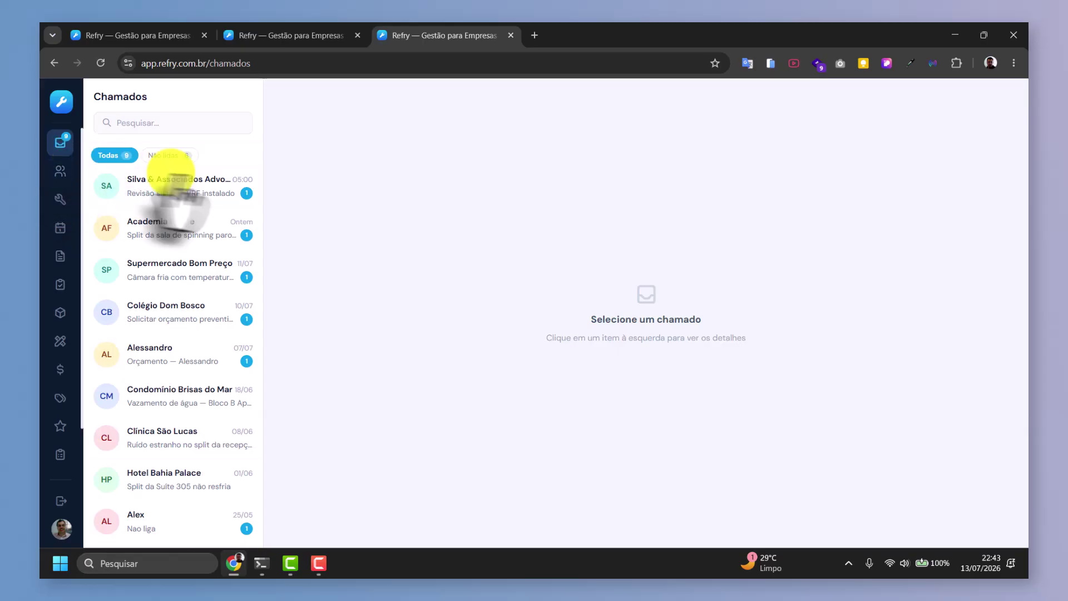
left_click(156, 183)
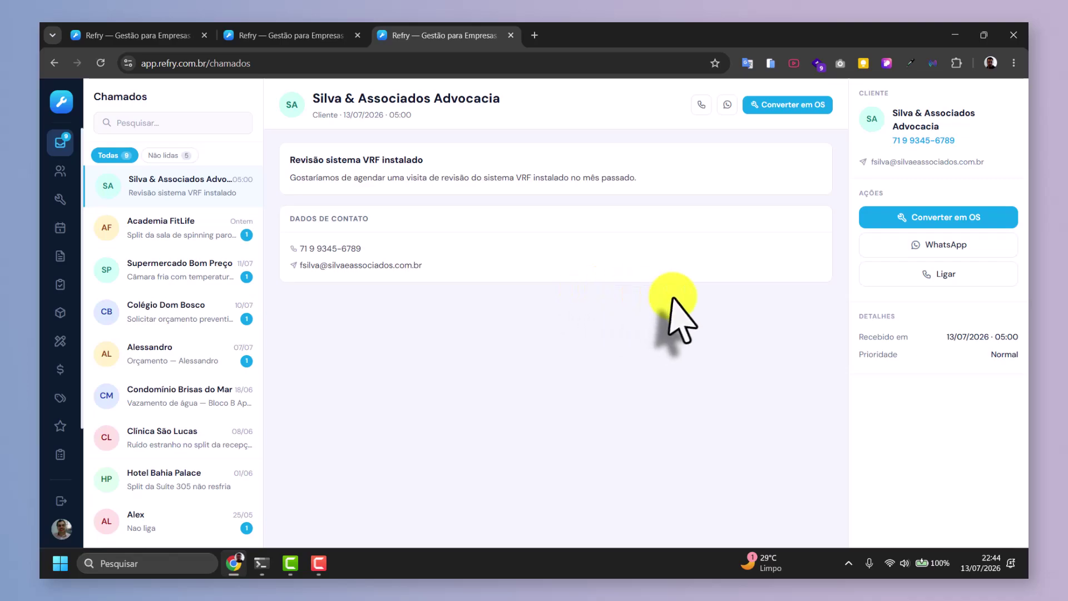
left_click(61, 171)
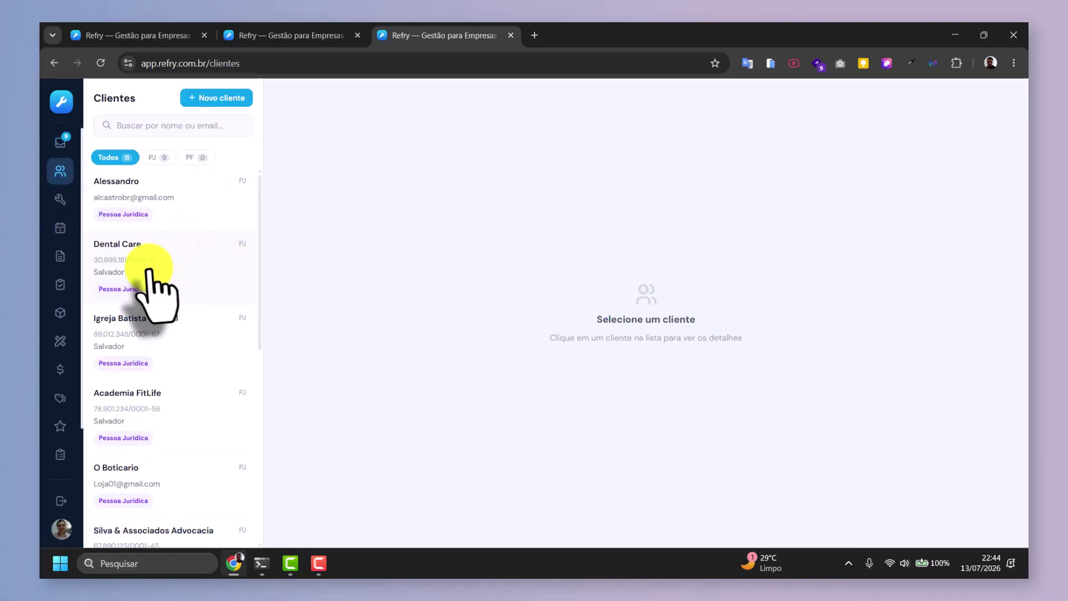
Open the Dental Care client's record from the client list.
left_click(150, 271)
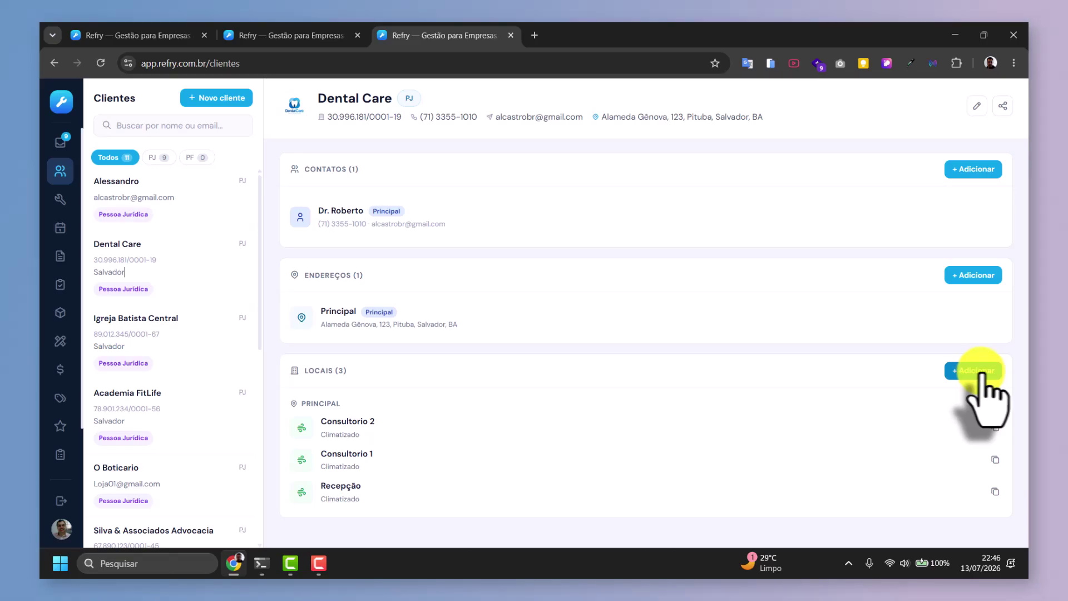
left_click(970, 371)
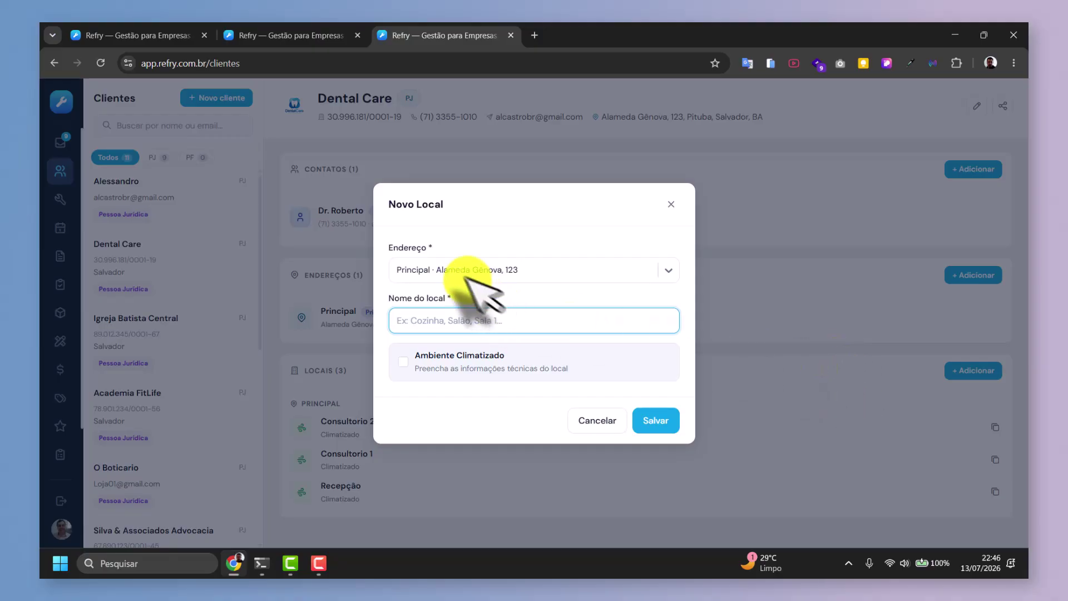
left_click(442, 276)
left_click(443, 278)
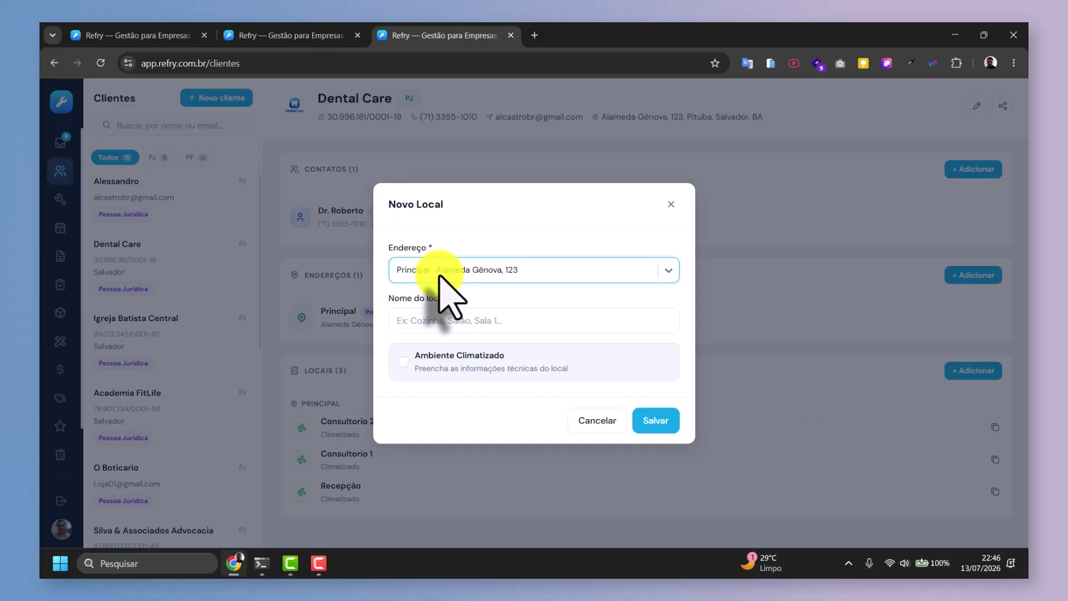
left_click(425, 319)
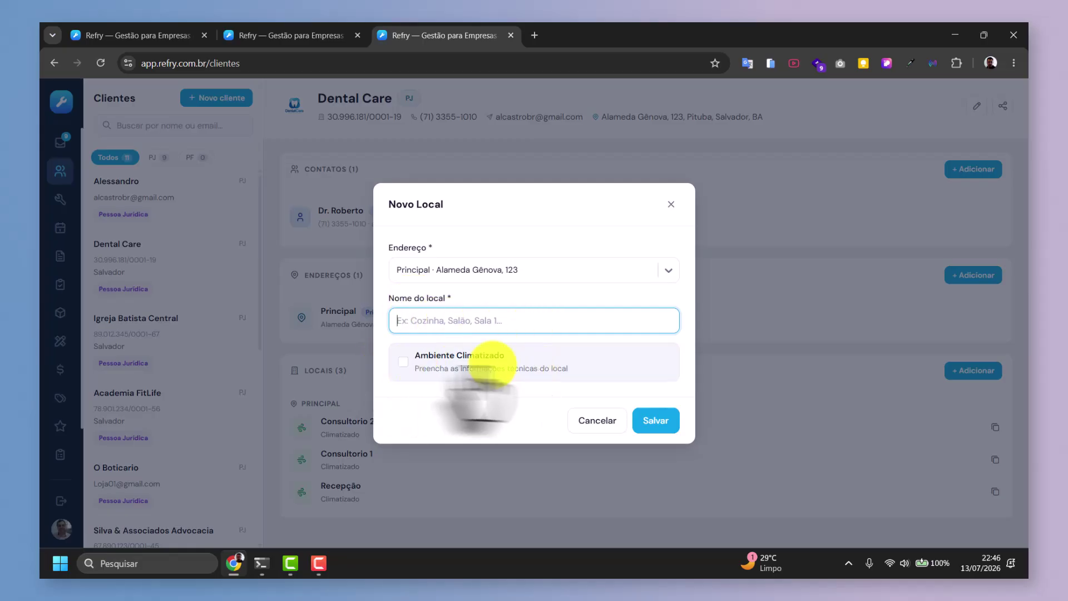
left_click(406, 370)
scroll(440, 362, "down", 1)
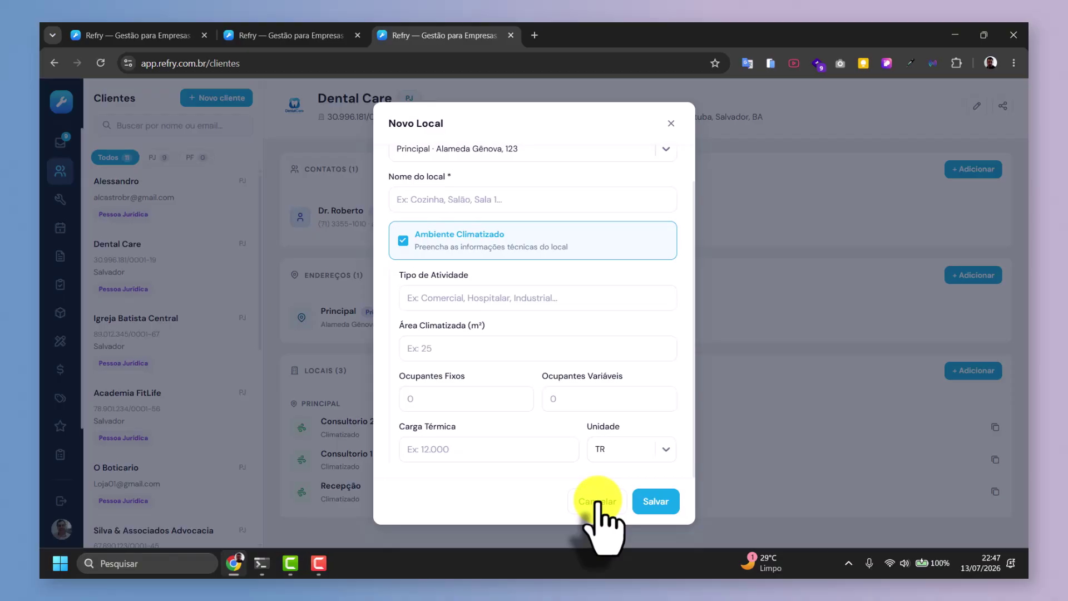
left_click(598, 504)
left_click(167, 248)
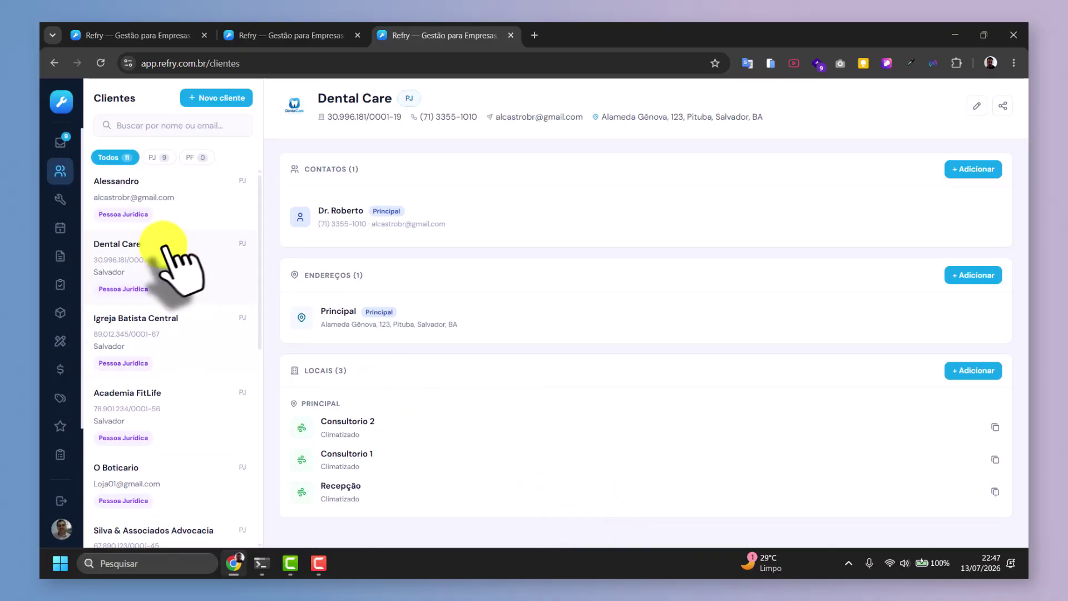
Filter clients by PJ, PF, PJ and back to Todos, then go to service orders.
left_click(157, 157)
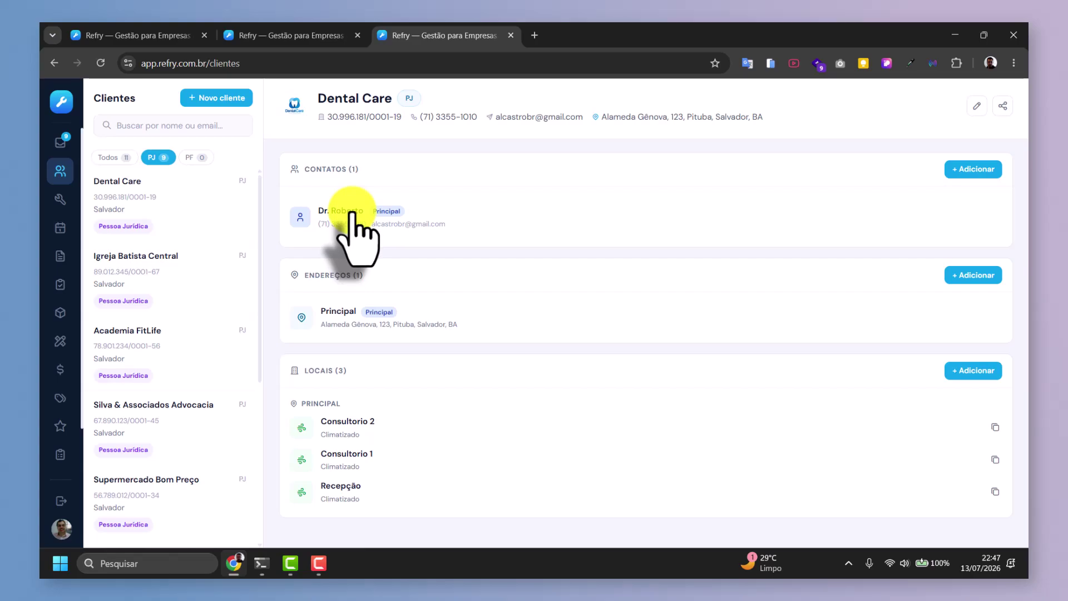
left_click(189, 158)
left_click(158, 158)
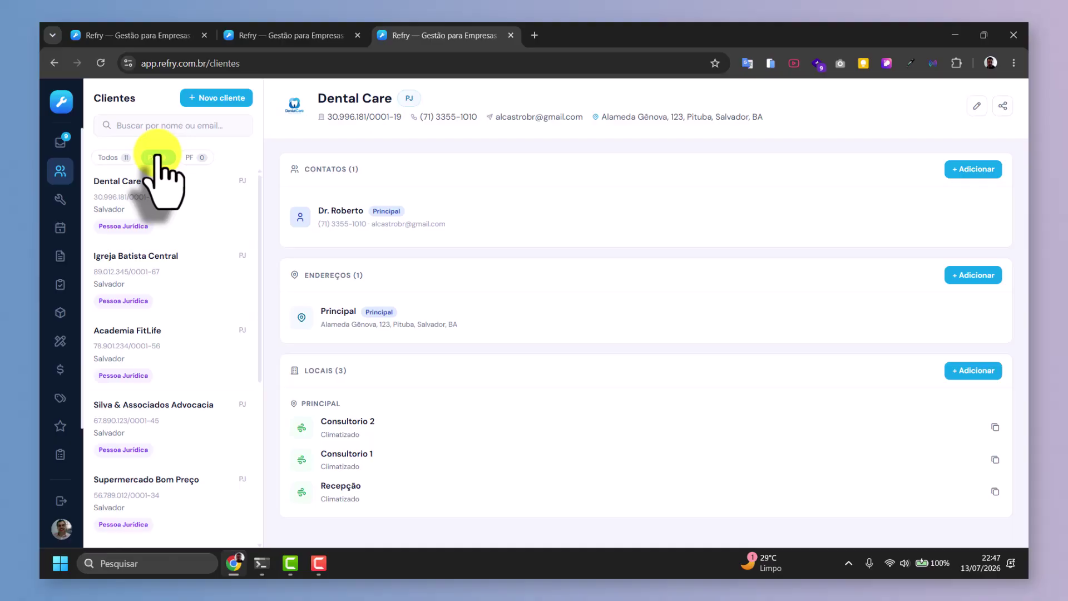
left_click(116, 157)
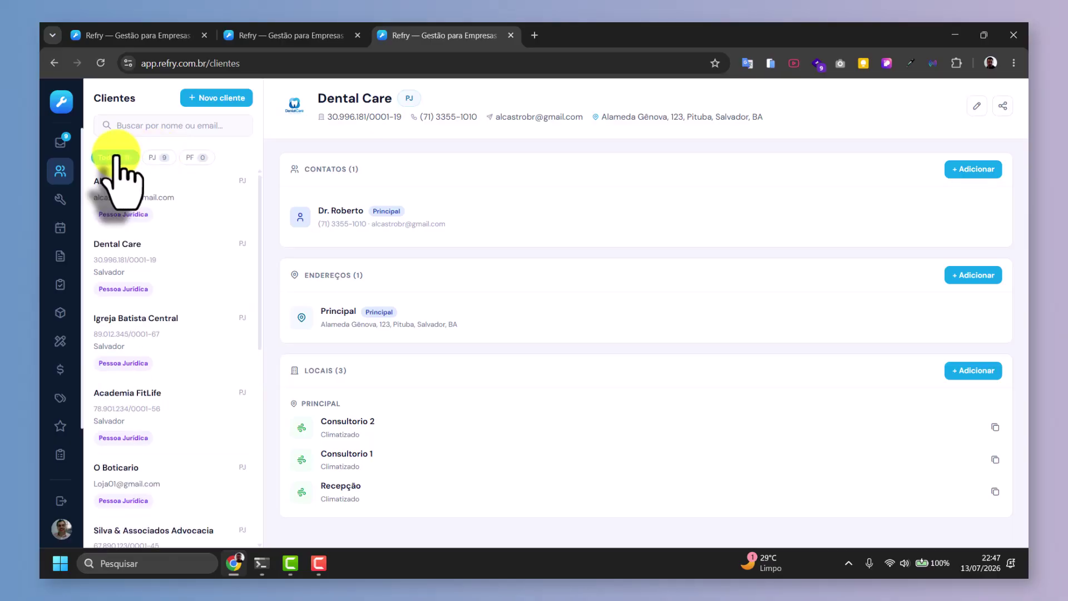
left_click(60, 199)
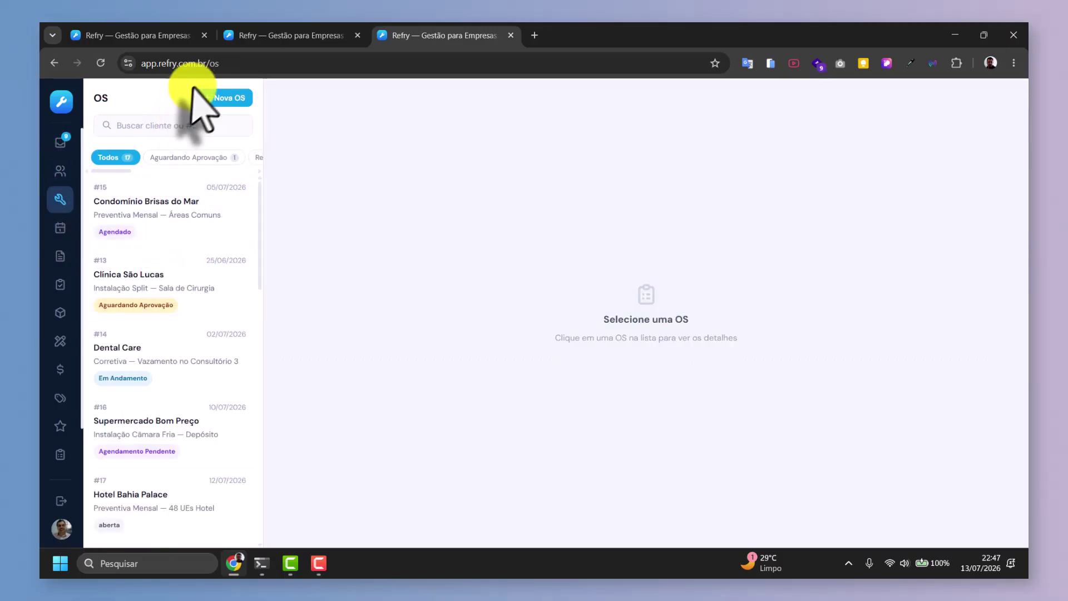
Start a new service order, browsing the client choices without picking one.
left_click(162, 219)
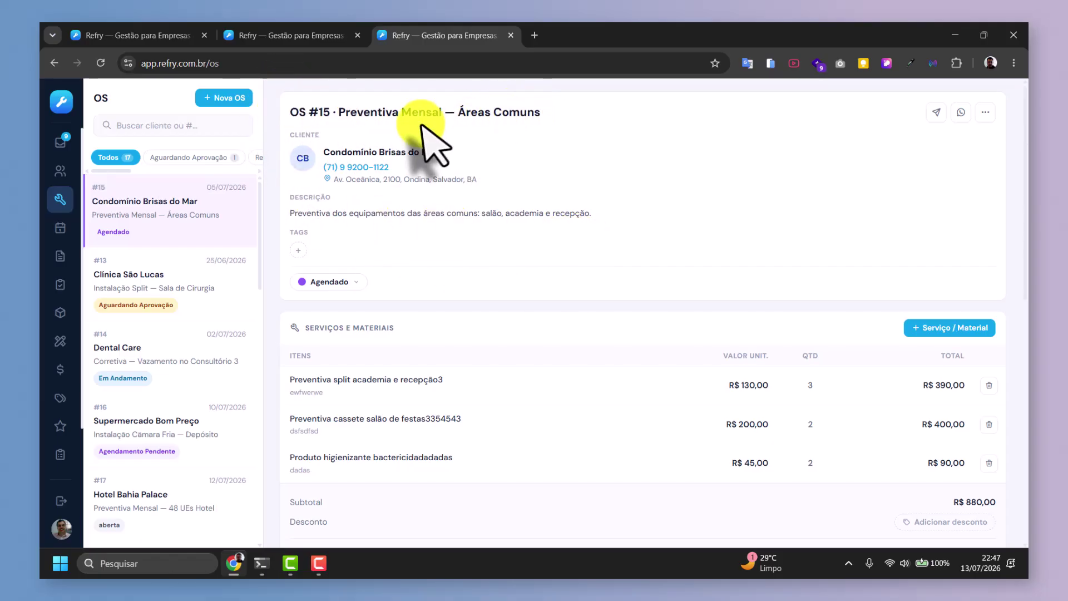
left_click(216, 98)
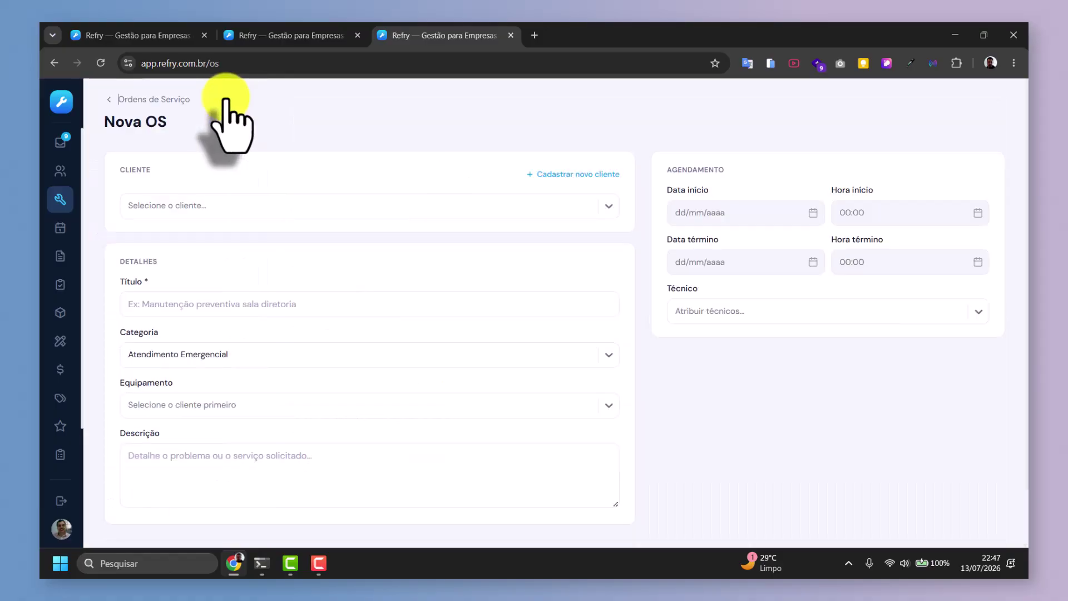
left_click(166, 205)
left_click(165, 203)
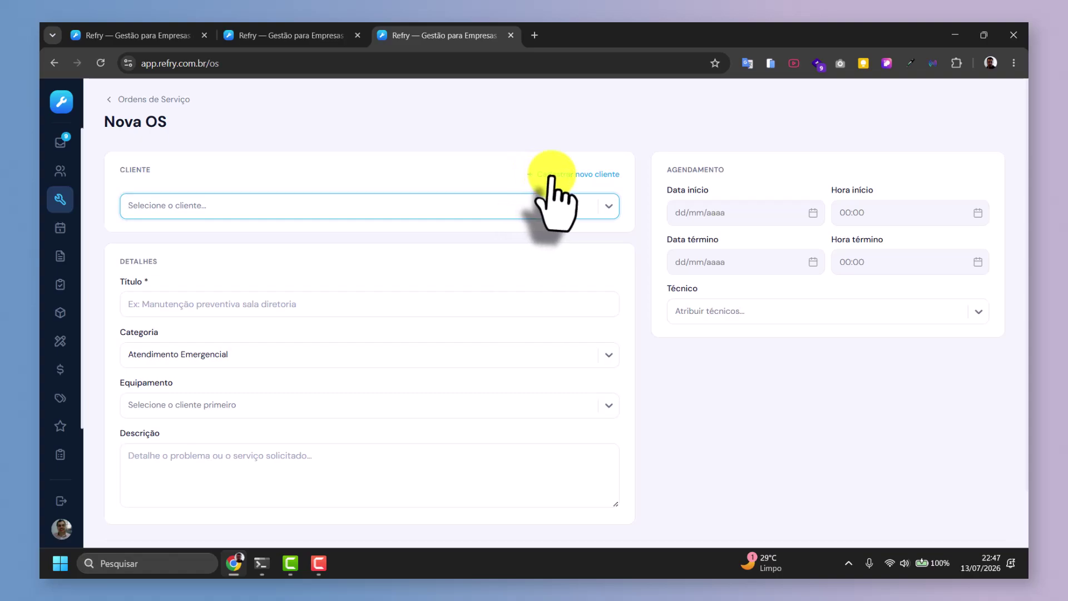
left_click(173, 301)
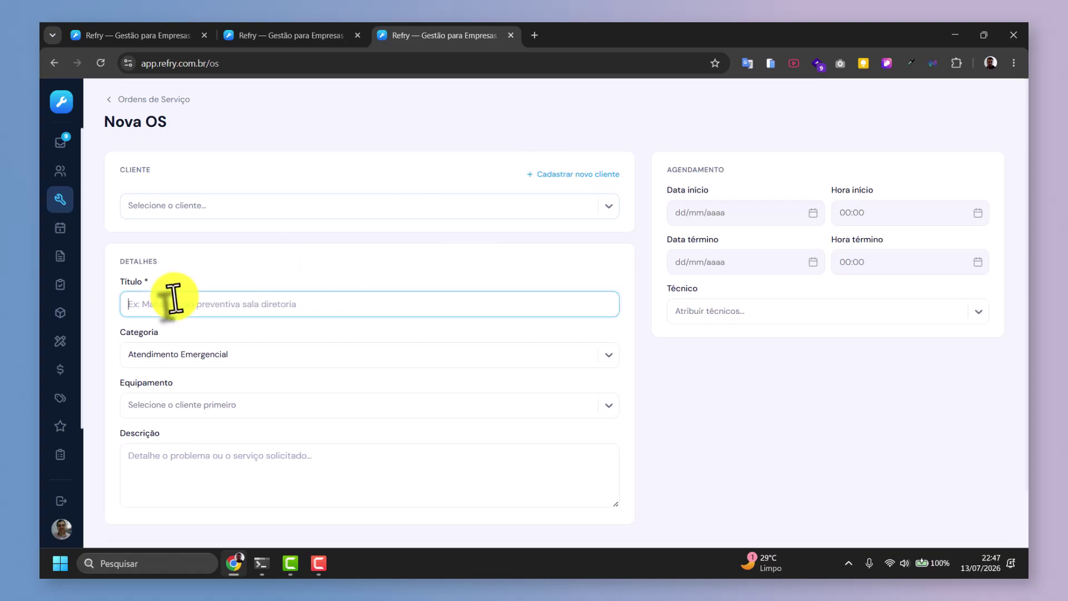
scroll(261, 267, "down", 2)
Set the new order's category to Higienização, leaving equipment and description empty.
left_click(228, 286)
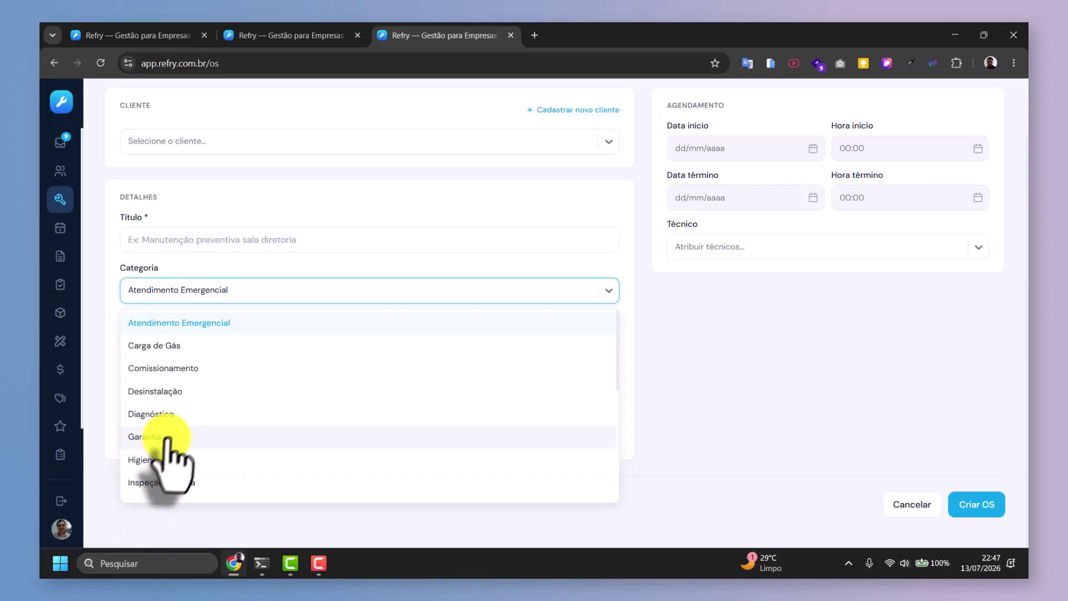
scroll(175, 445, "down", 2)
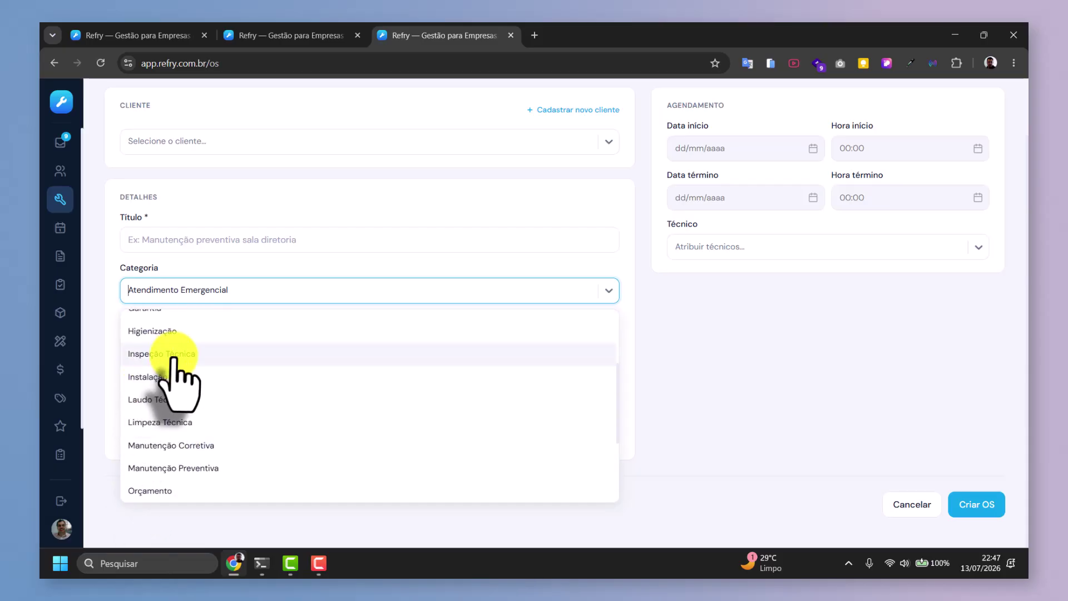
left_click(159, 333)
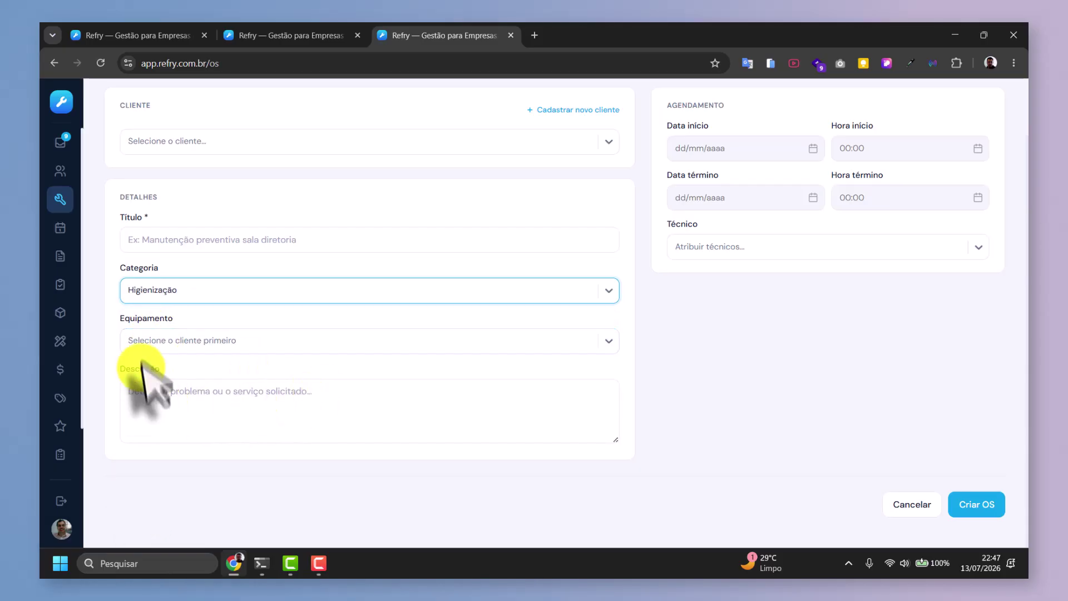
left_click(167, 338)
left_click(169, 336)
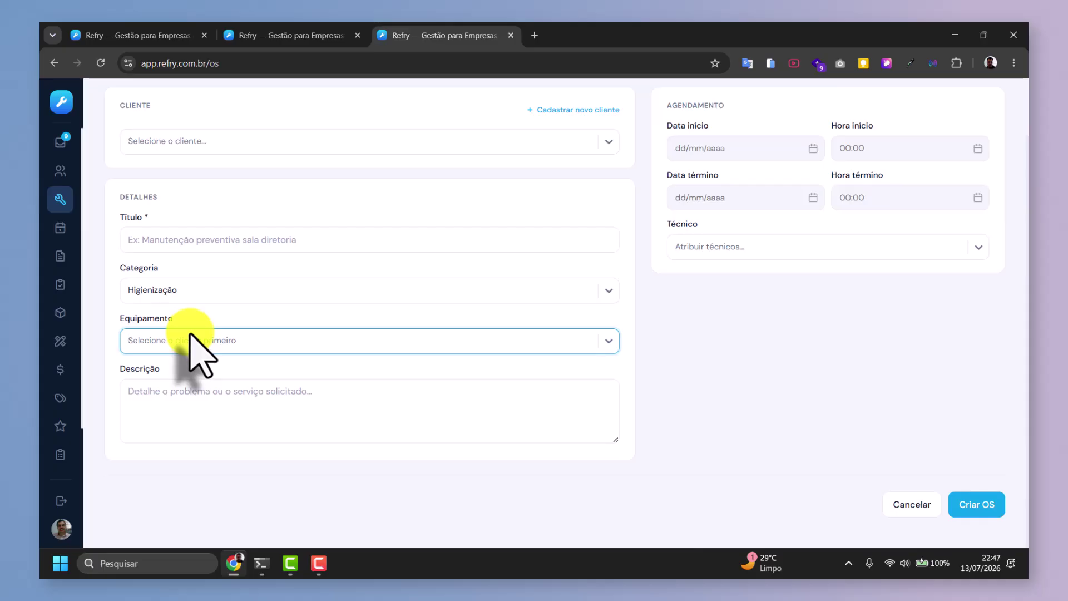
left_click(162, 393)
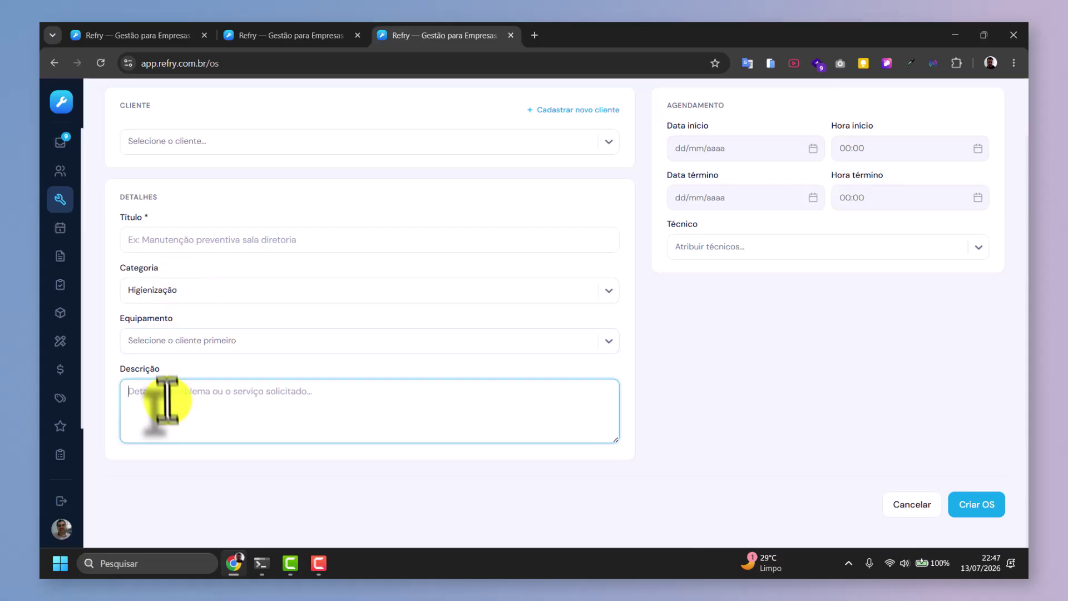
scroll(794, 362, "up", 2)
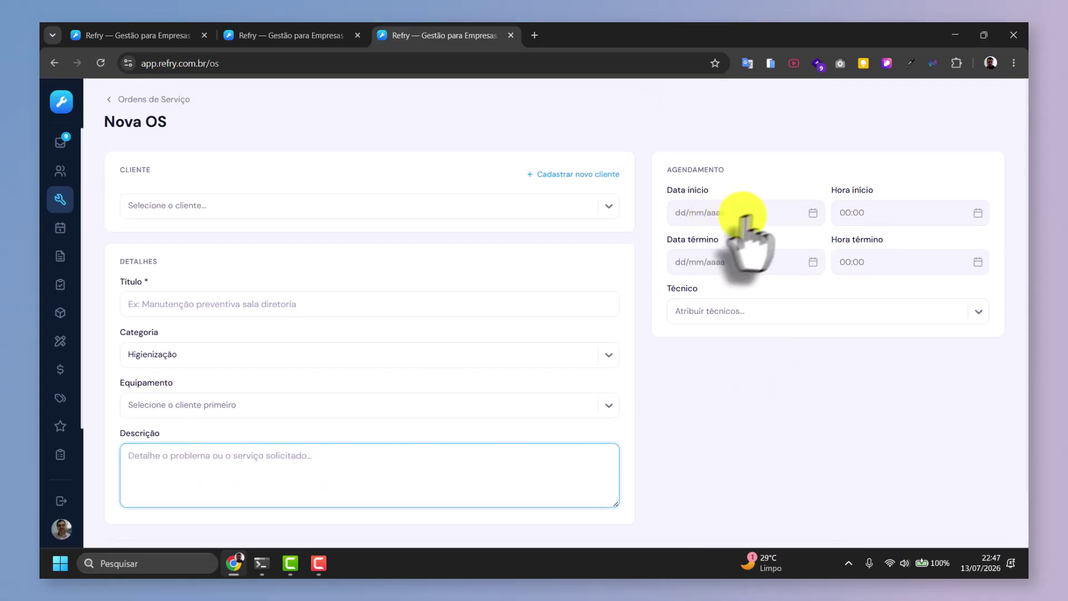
Assign two technicians to the order, then clear all technician assignments.
left_click(682, 313)
left_click(700, 343)
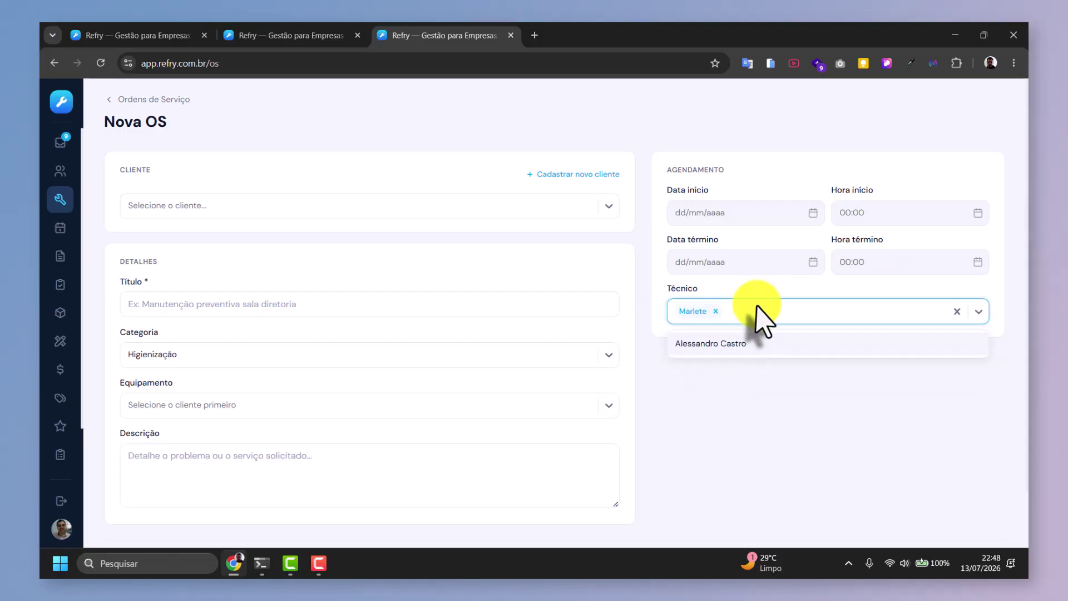
left_click(734, 345)
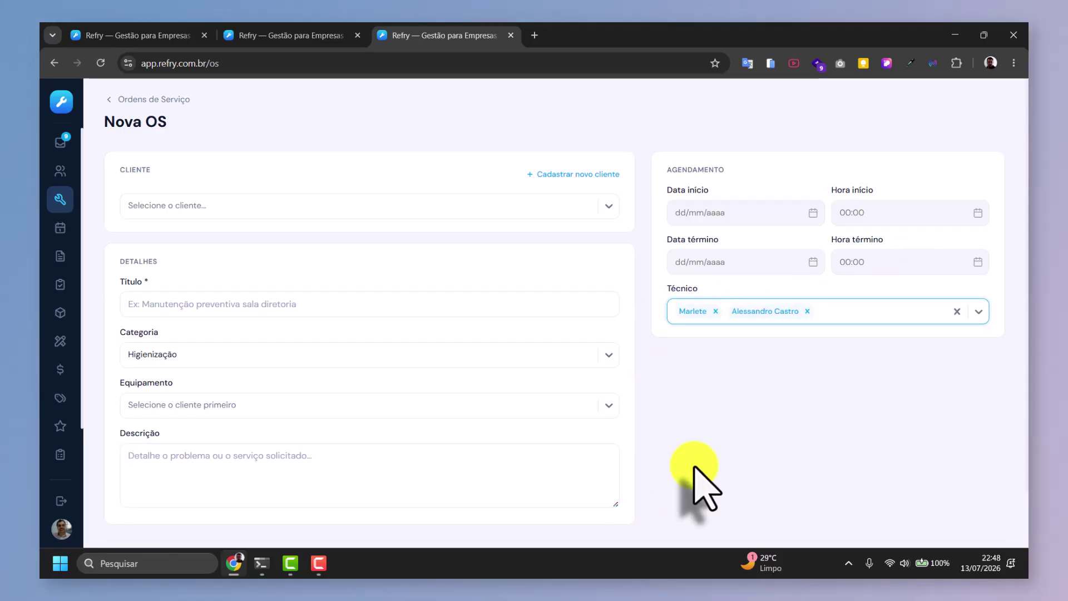
left_click(957, 311)
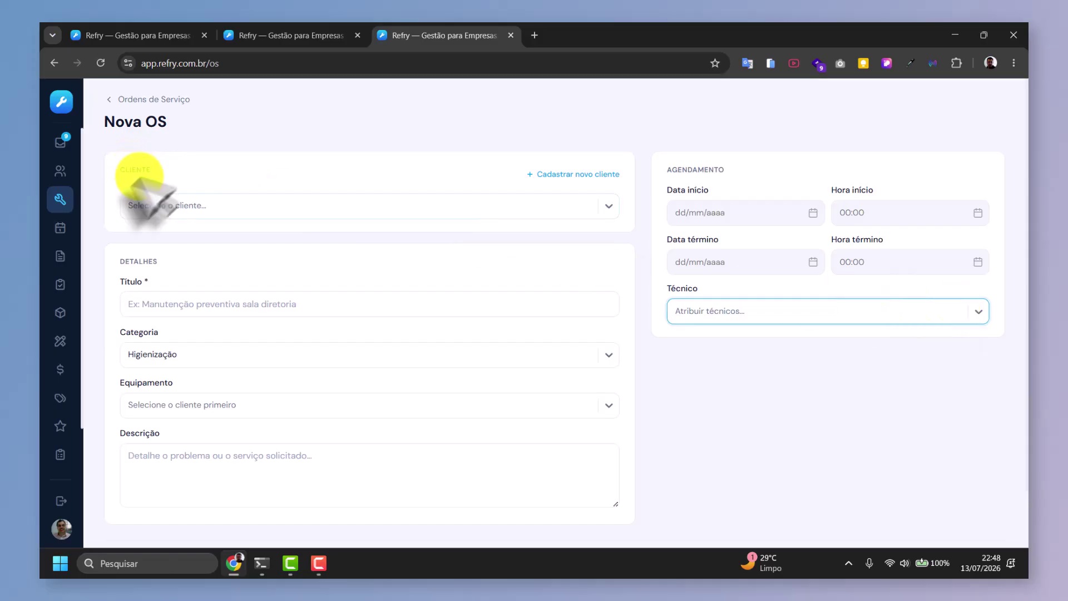
Open OS #15 from the orders list, then dismiss its e-mail form and actions menu.
left_click(60, 199)
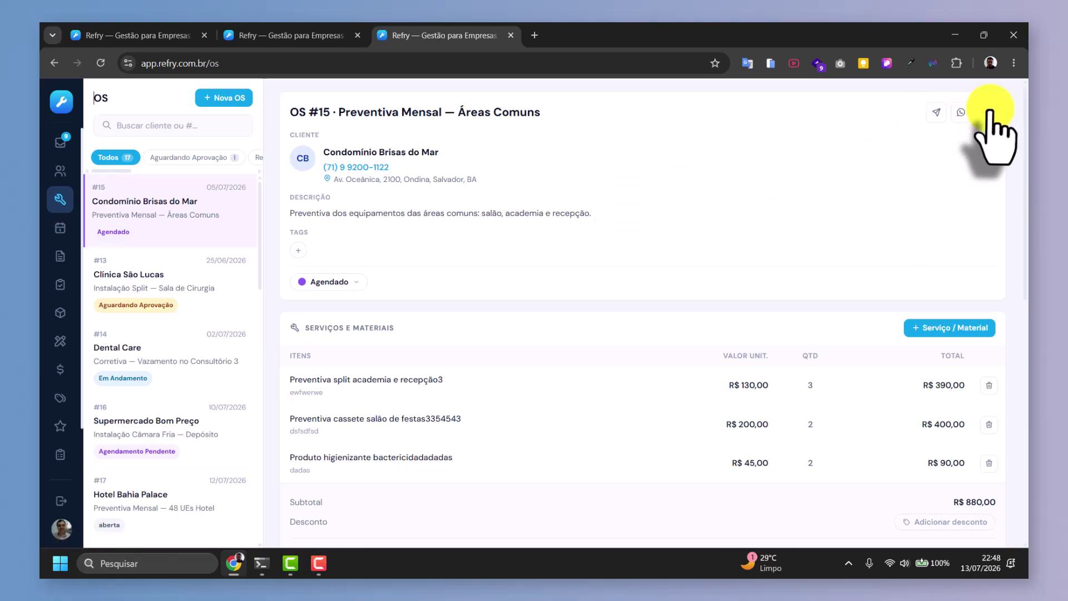
left_click(937, 113)
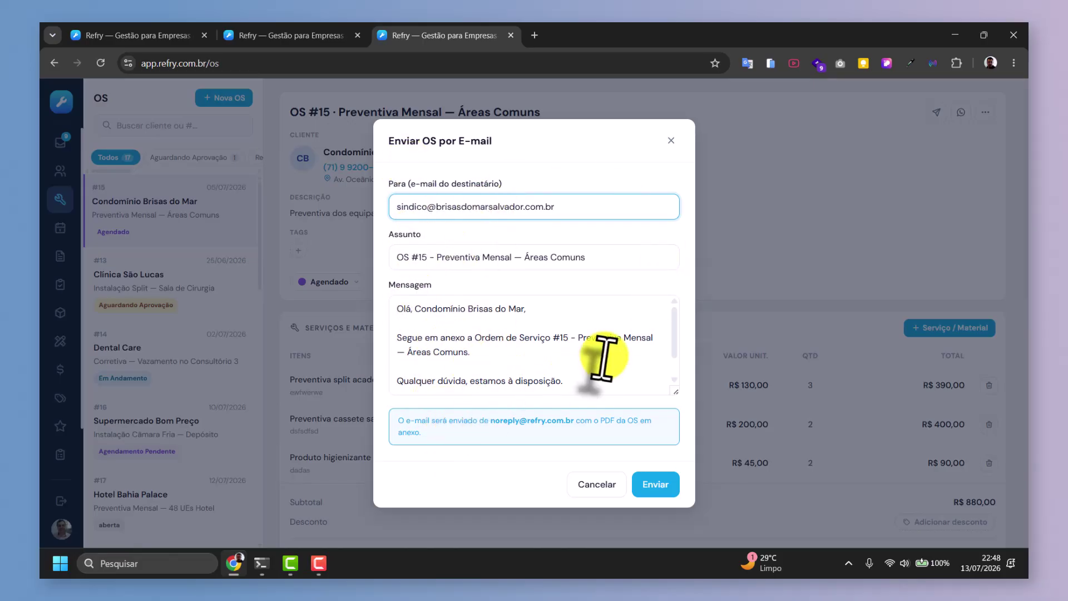
left_click(669, 143)
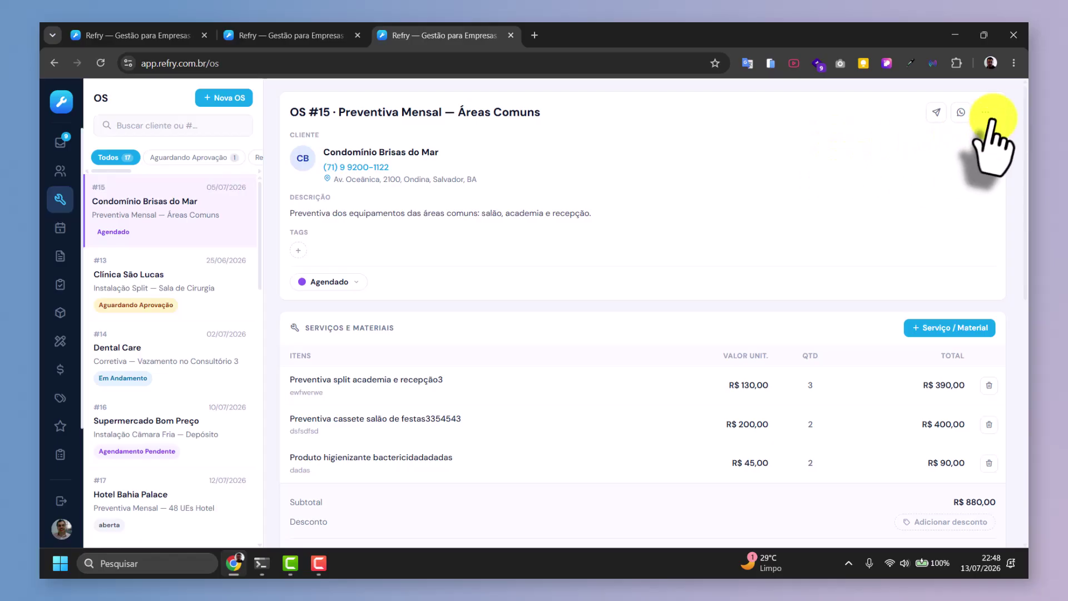
left_click(990, 115)
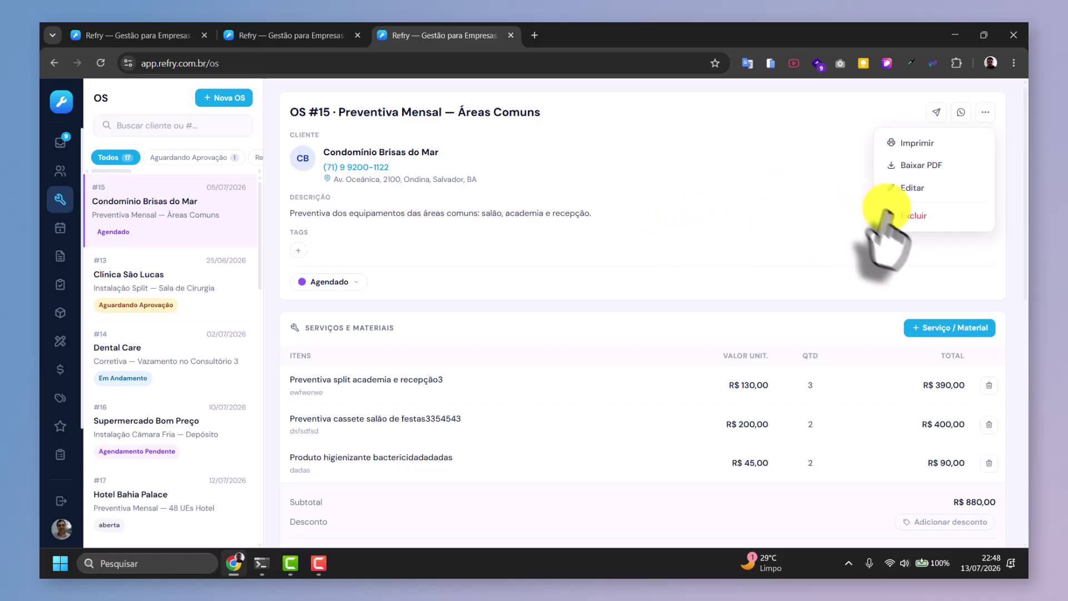
left_click(714, 216)
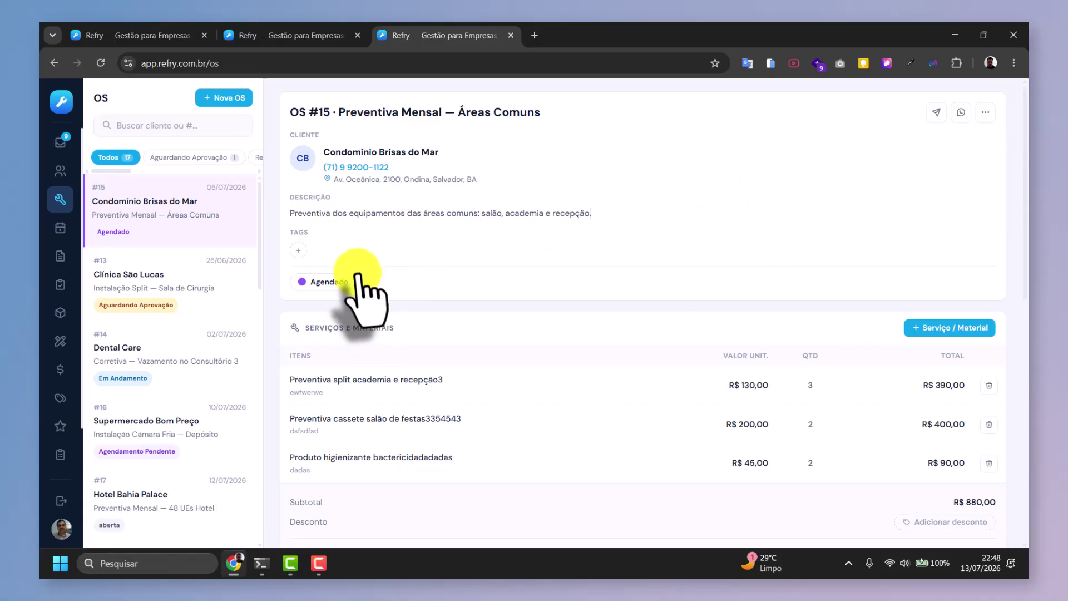
Cycle OS #15 through Agendamento Pendente, Em Andamento, Concluído and Faturado, then back to Agendado.
left_click(340, 283)
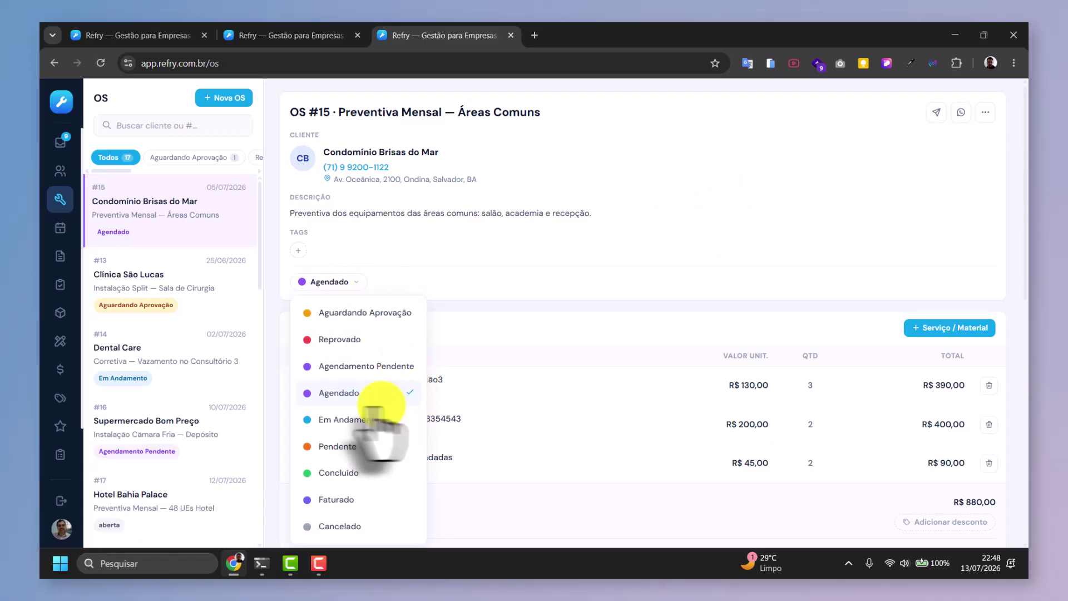
left_click(325, 366)
left_click(362, 282)
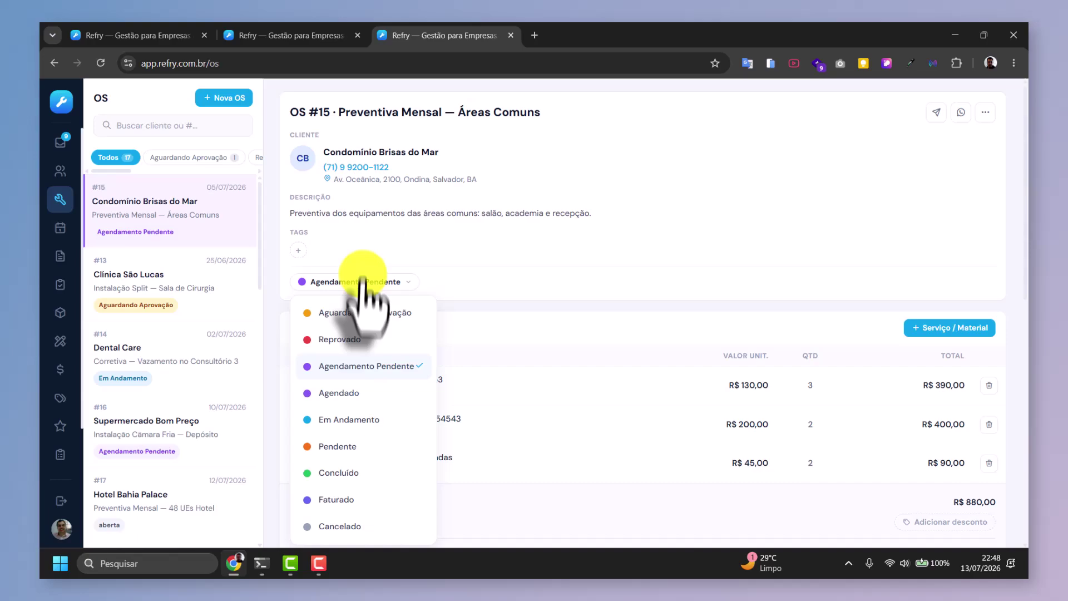
left_click(351, 419)
left_click(348, 281)
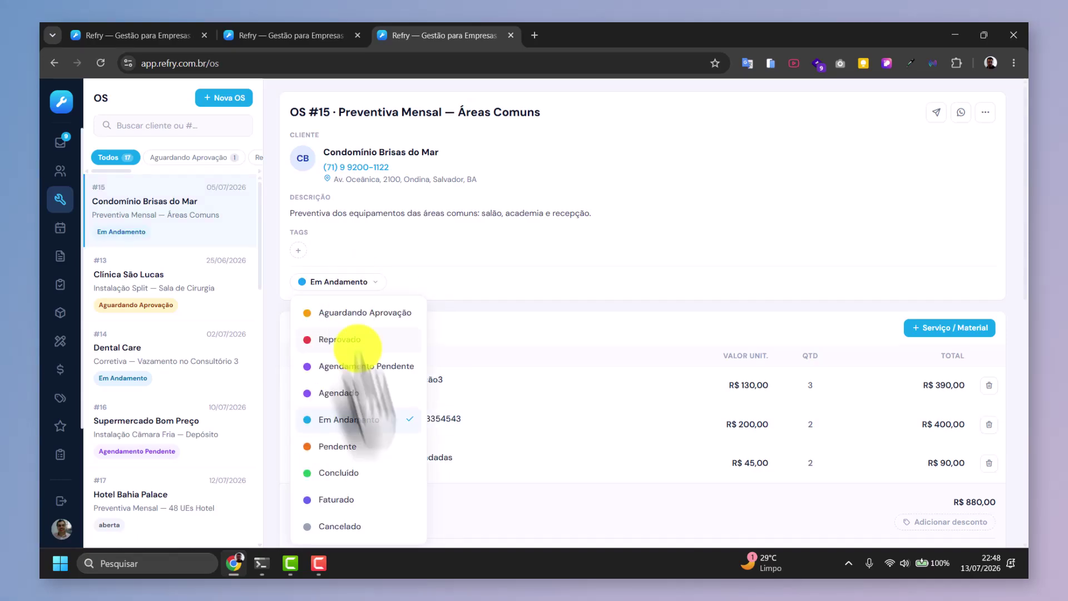
left_click(345, 472)
left_click(332, 282)
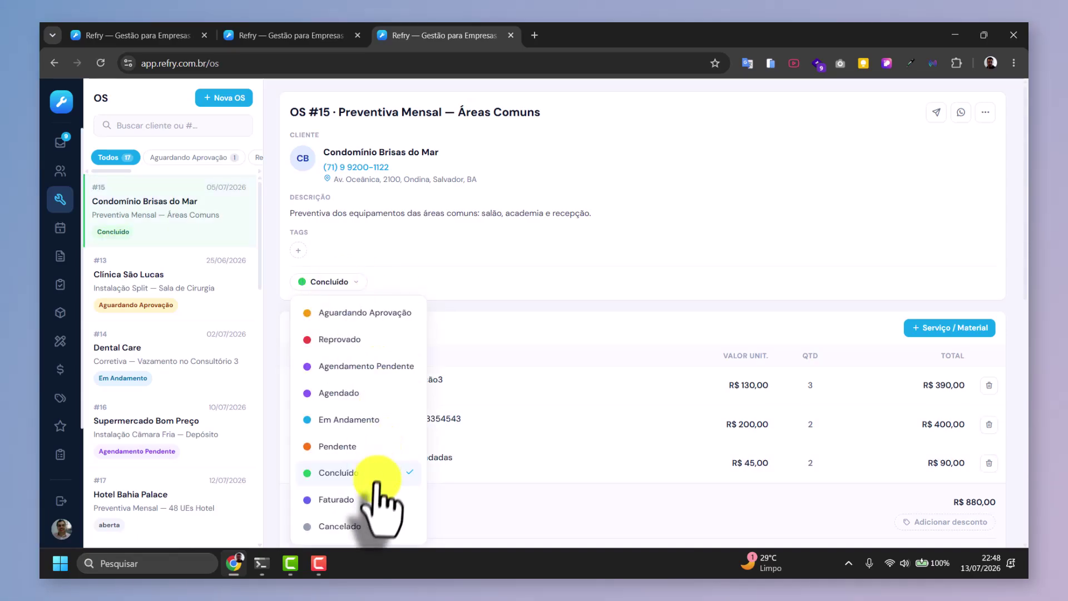
left_click(337, 500)
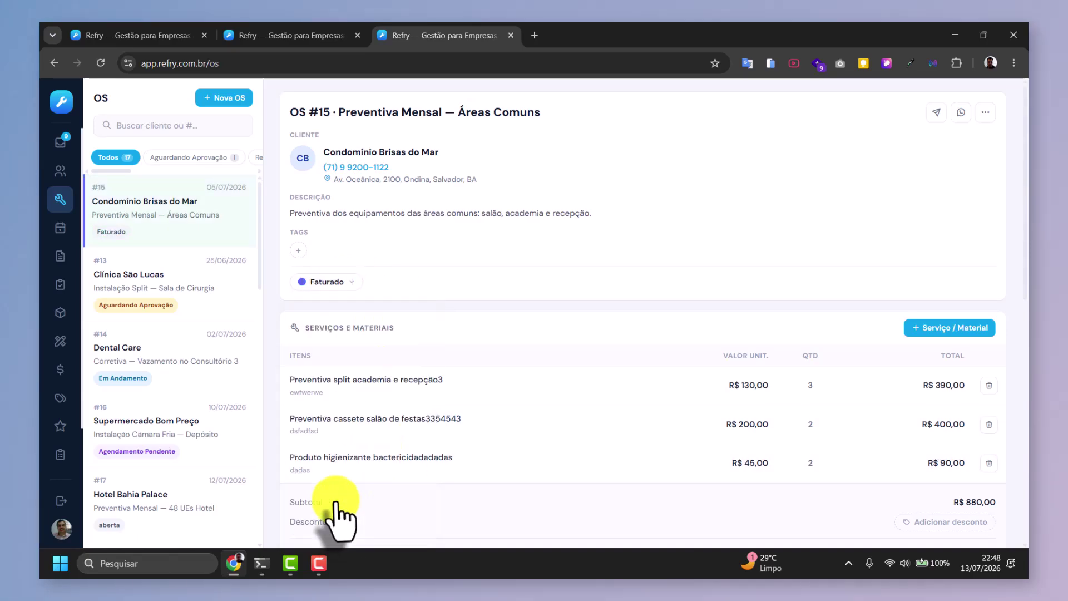
left_click(328, 282)
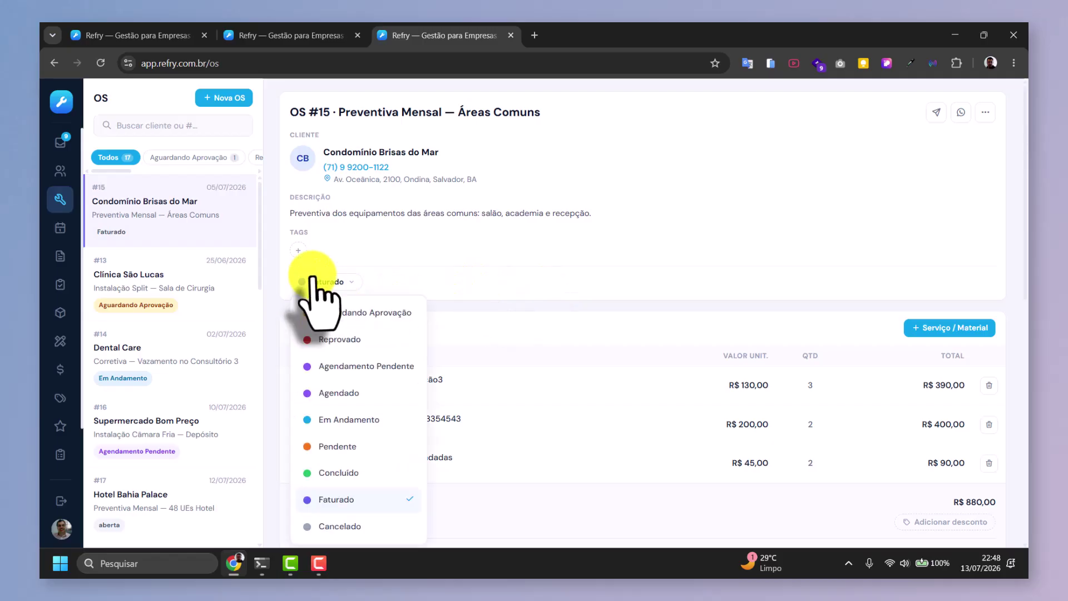
left_click(339, 393)
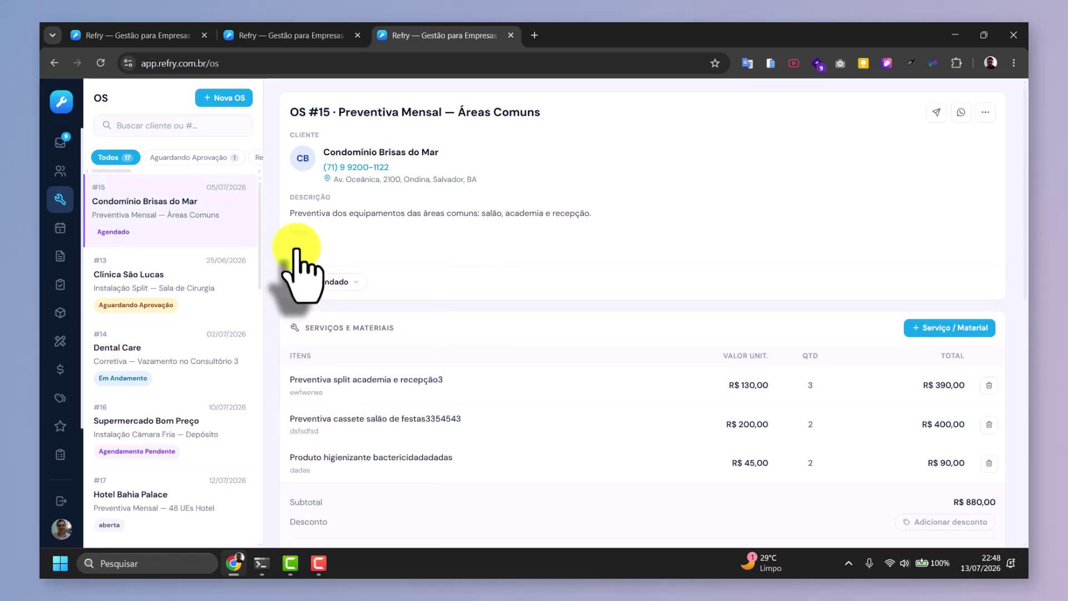
Set OS #15's status to Concluído.
left_click(334, 282)
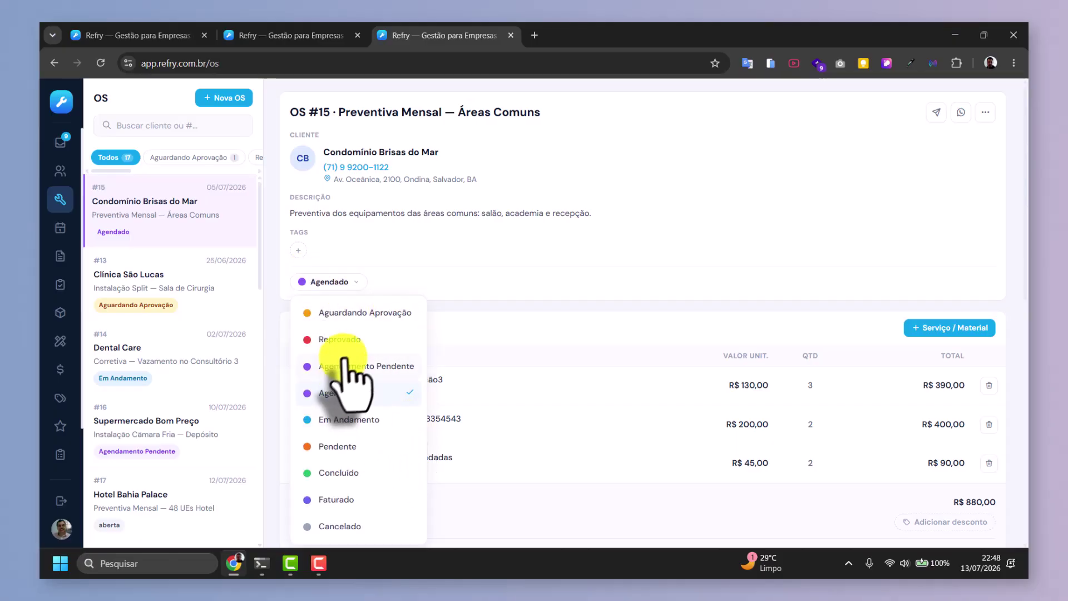
scroll(385, 449, "down", 3)
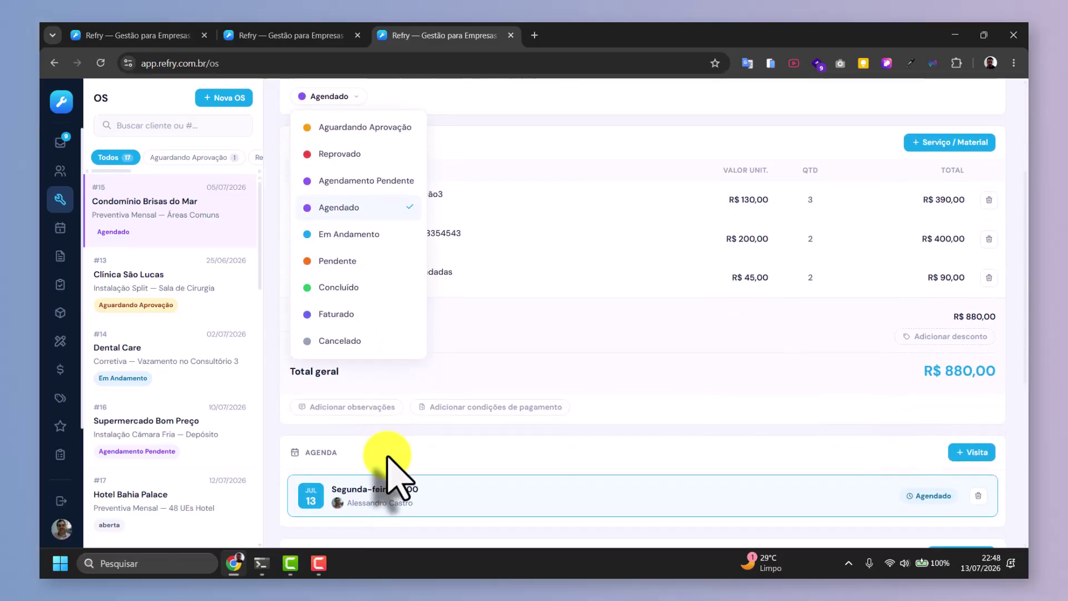
scroll(393, 477, "up", 3)
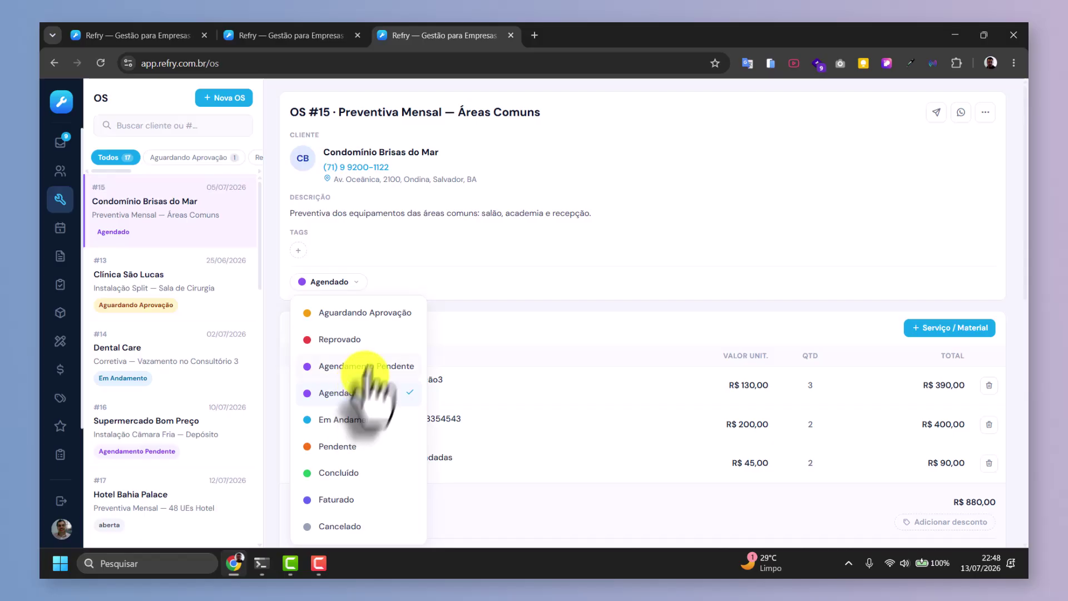
left_click(338, 473)
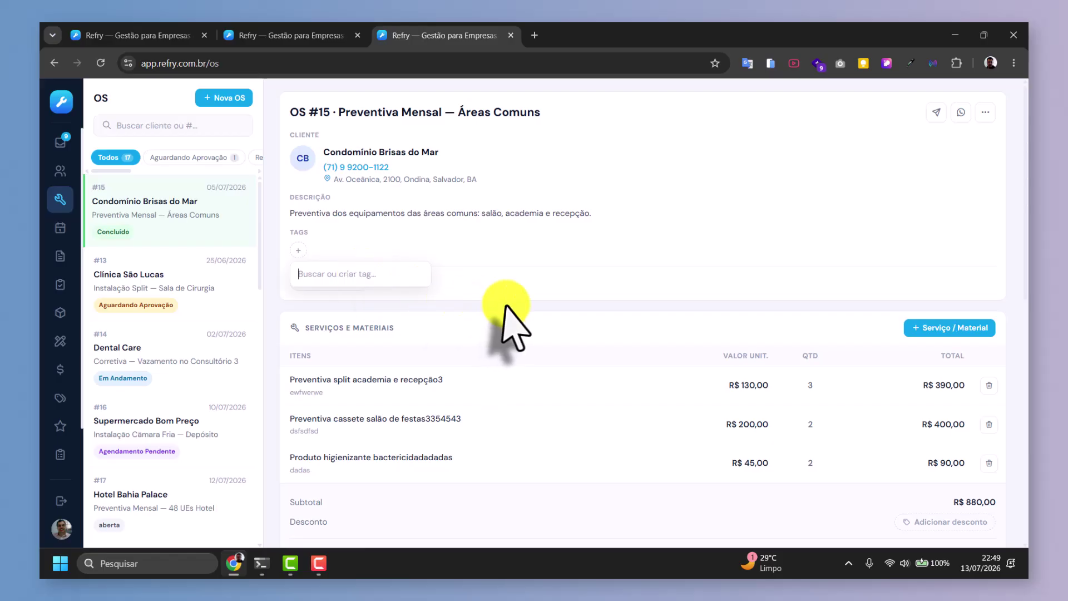
Create PAGAMENTO PENDENTE and CLIENTE ENRROLADO tags on OS #15, then remove both.
type("PA")
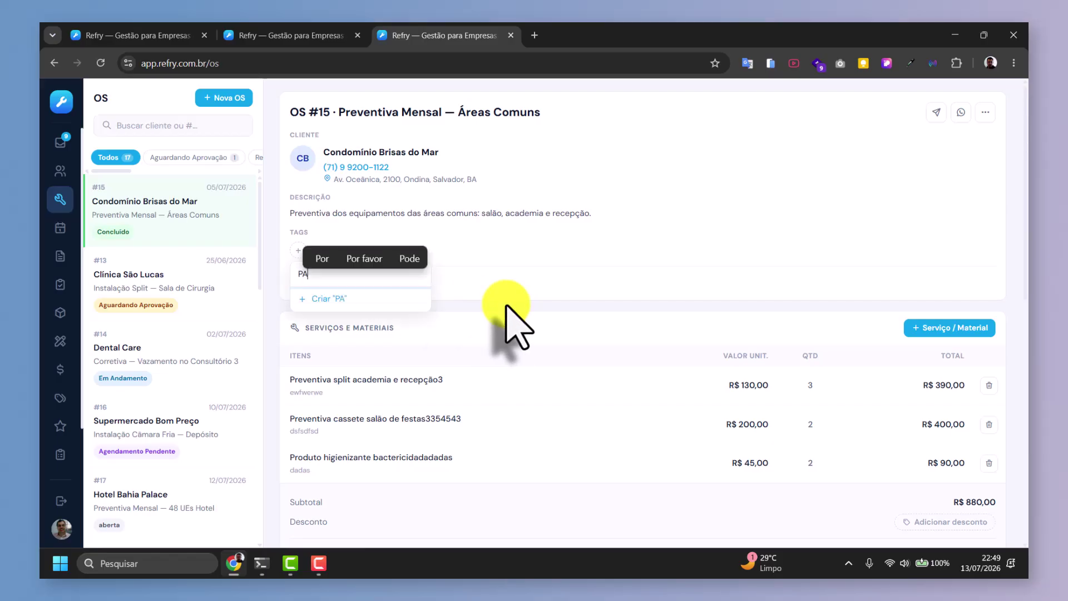
type("GAMENTO PENDENTE")
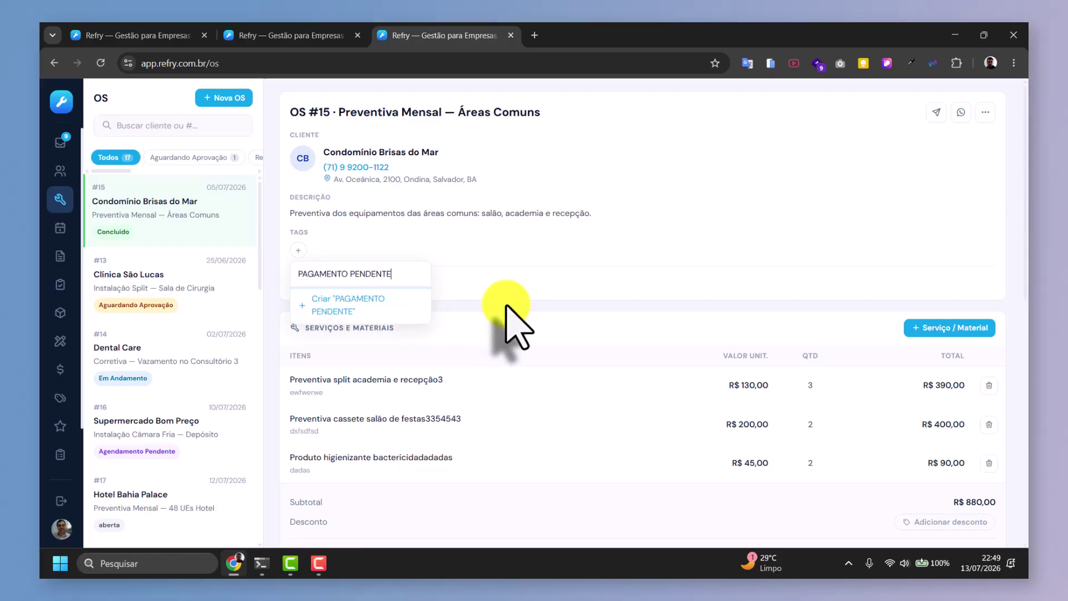
left_click(353, 306)
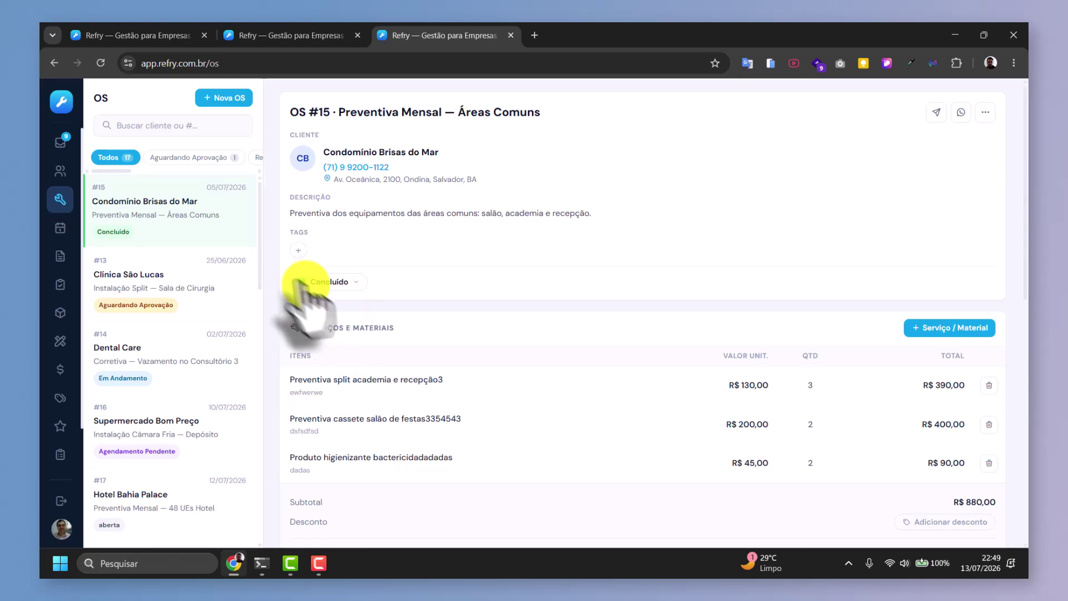
left_click(411, 250)
type("CLIENTE ENRROLADO")
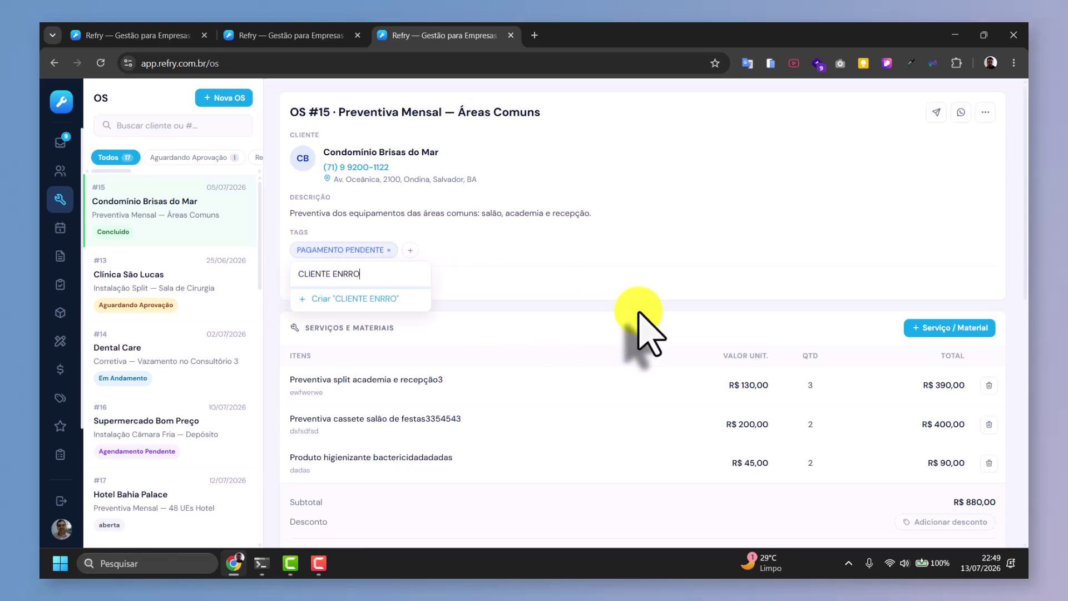
left_click(392, 299)
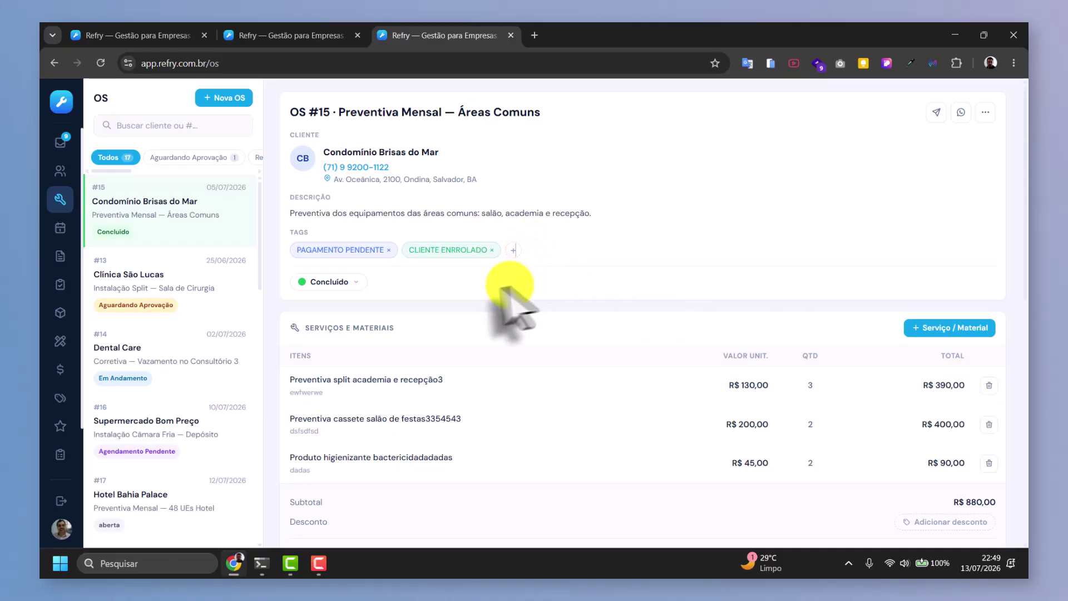
left_click(492, 251)
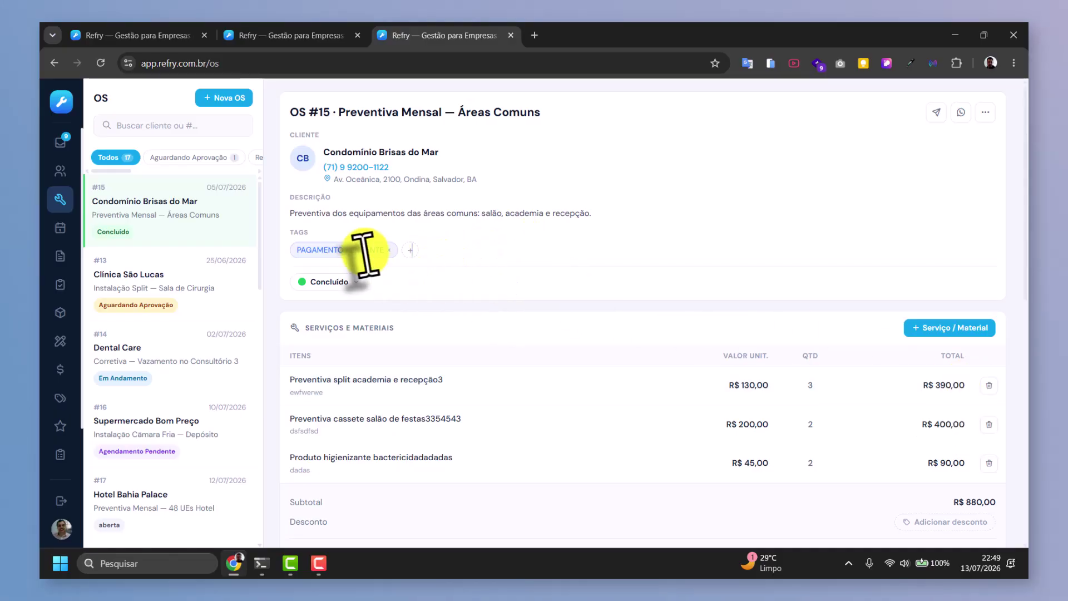
left_click(389, 250)
Tag OS #15 with newly created CLIENTE VIP and URGENTE tags.
left_click(298, 251)
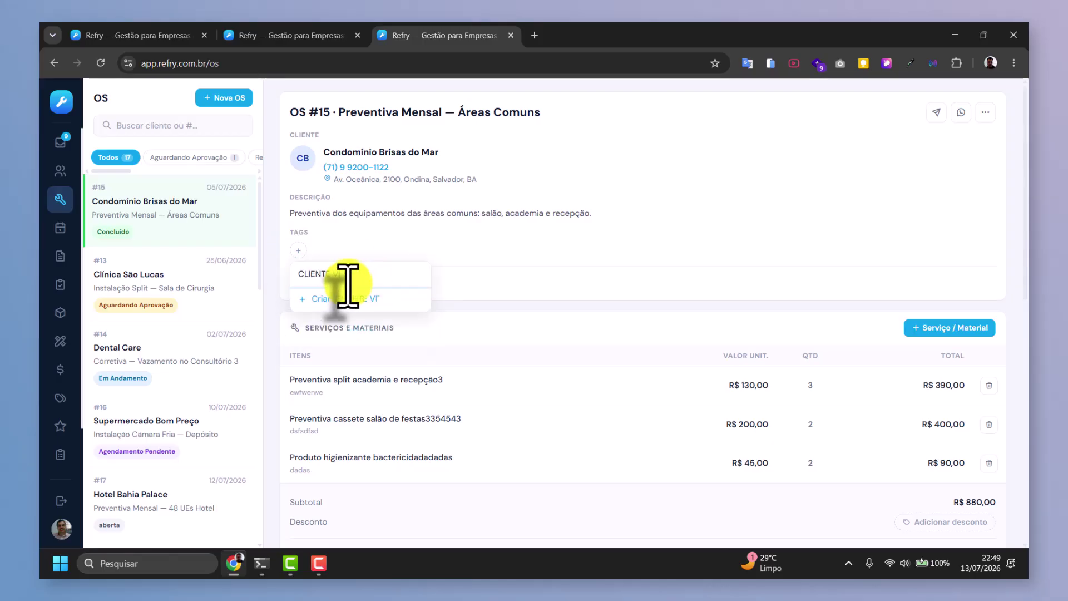
left_click(369, 299)
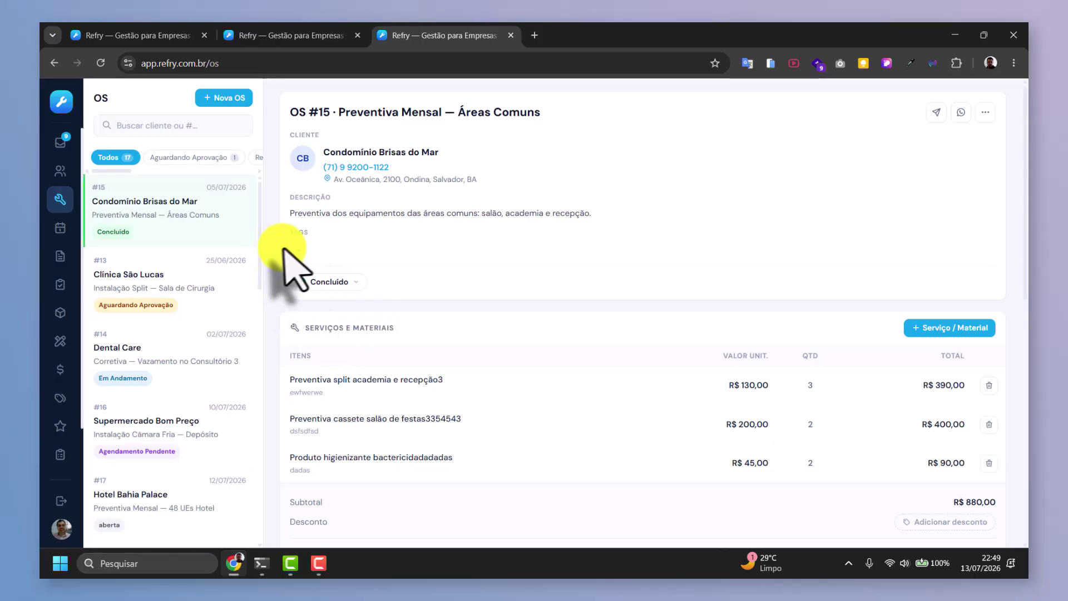
left_click(368, 250)
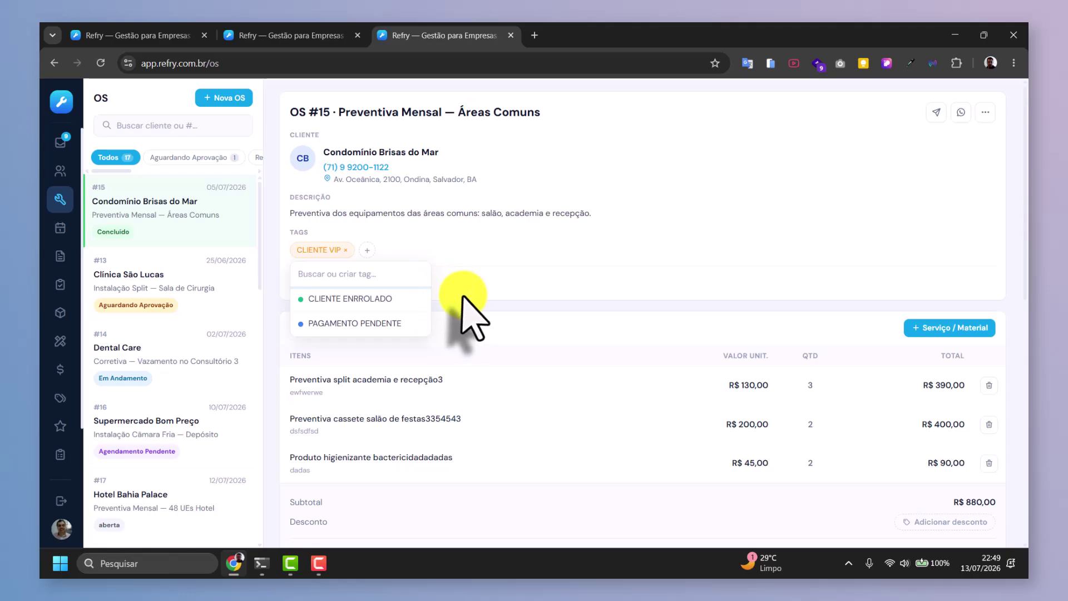
type("URGENTE")
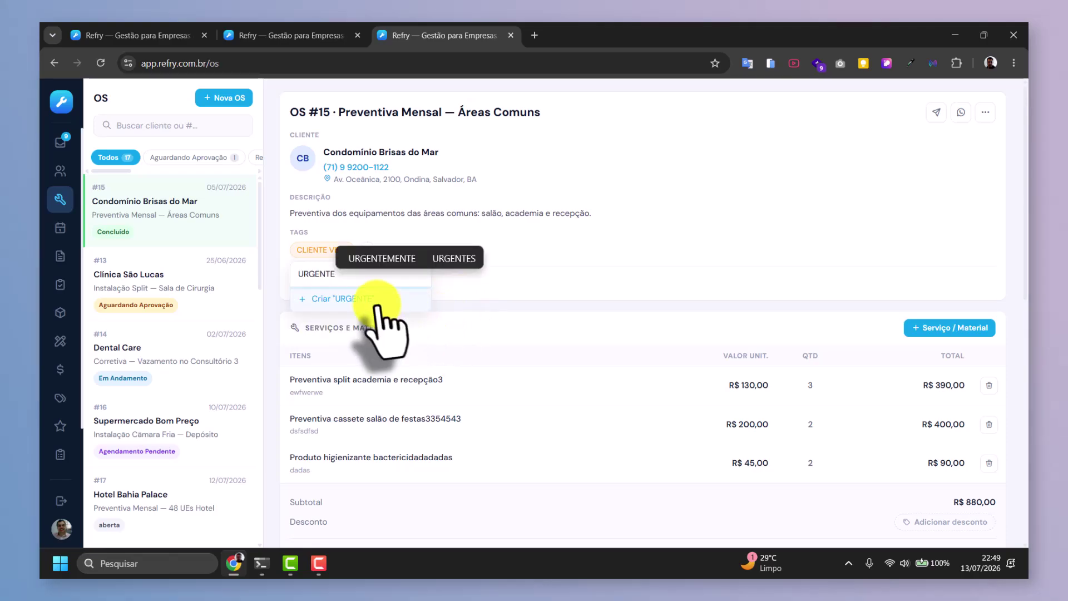
left_click(369, 298)
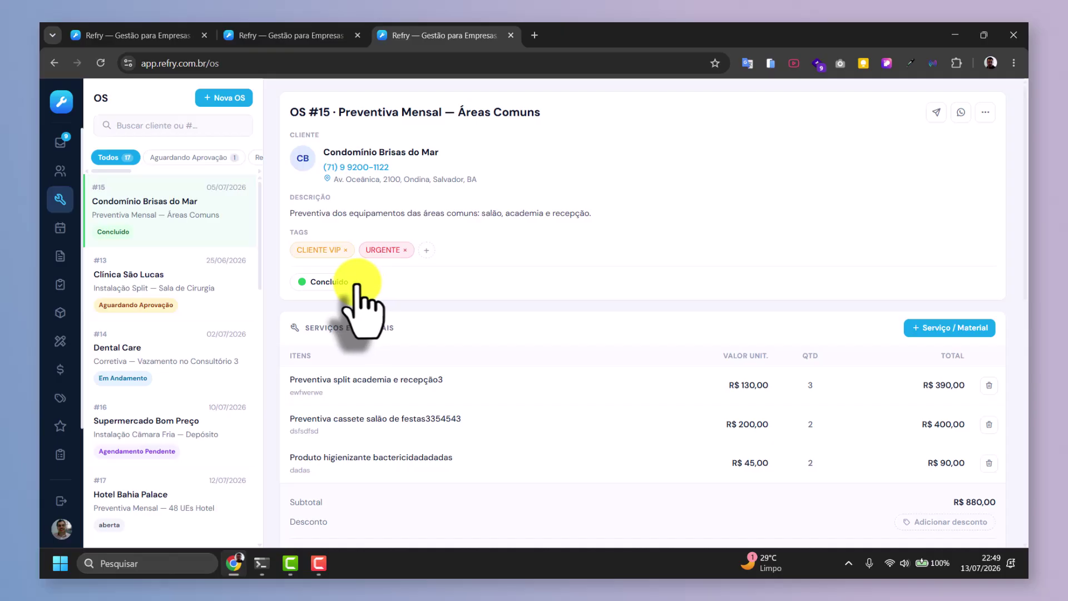
left_click(357, 286)
left_click(427, 250)
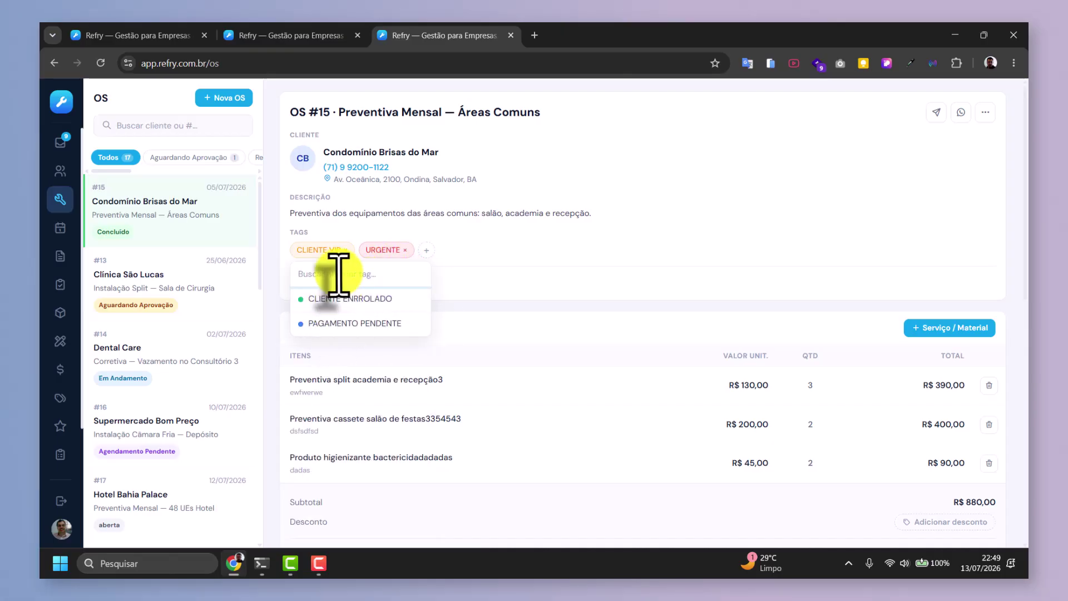
left_click(612, 267)
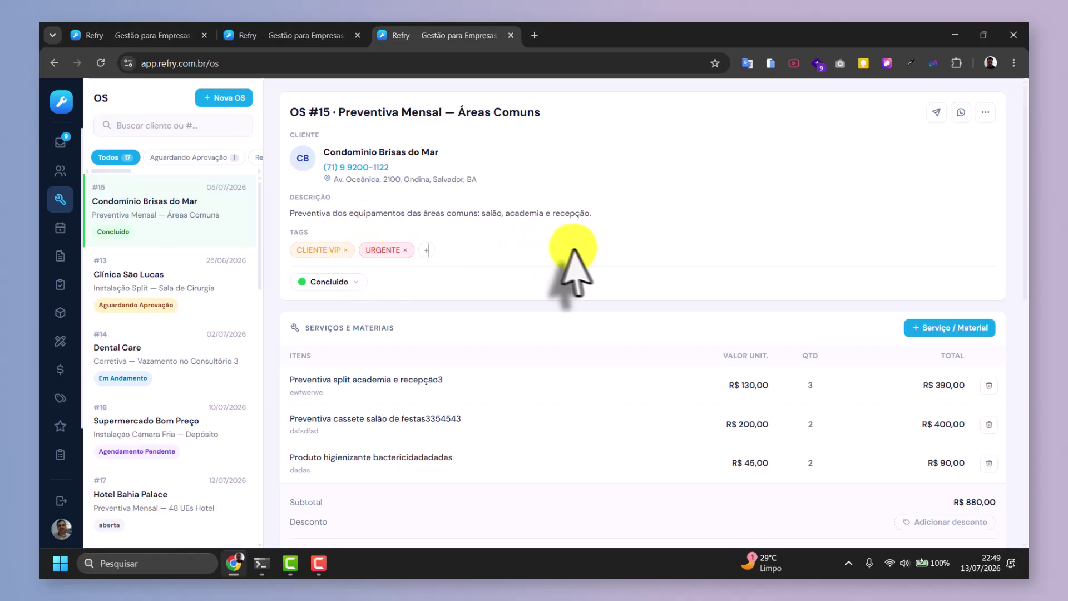
Search 'iNSTA' and add catalogue service Instalação Ar Cond Piso Teto at R$ 1.500,00 to OS #15.
scroll(527, 278, "down", 1)
scroll(506, 290, "down", 3)
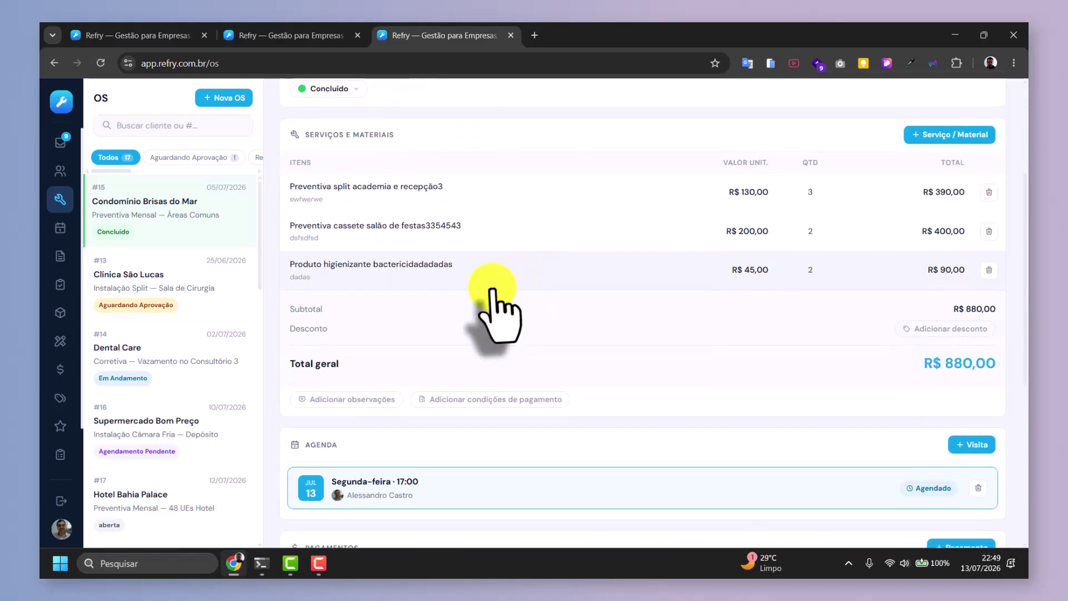
scroll(456, 304, "up", 2)
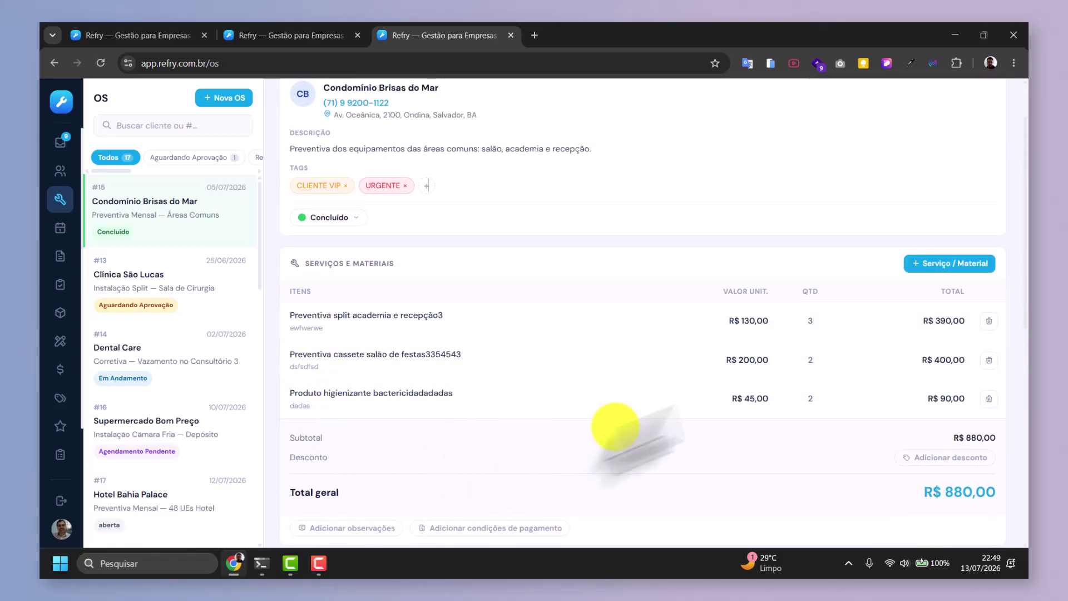
left_click(955, 266)
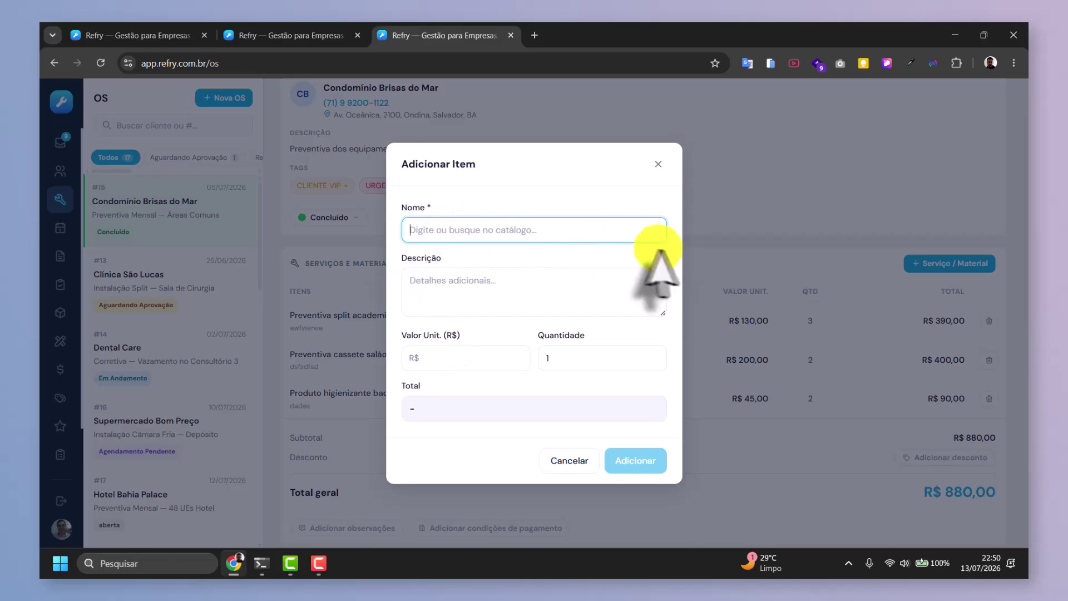
type("iNSTA")
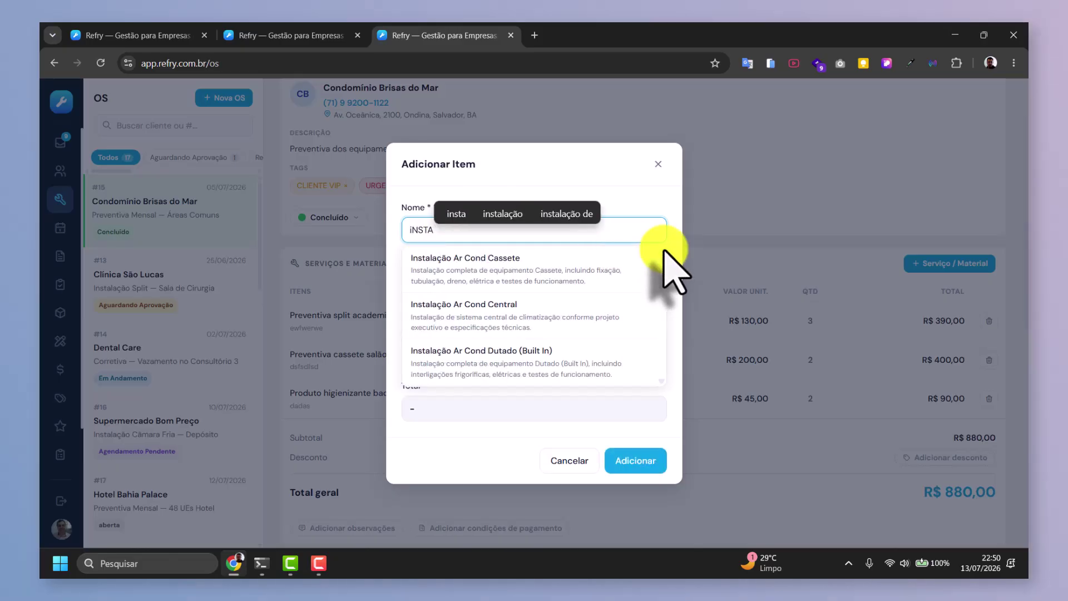
scroll(512, 334, "down", 1)
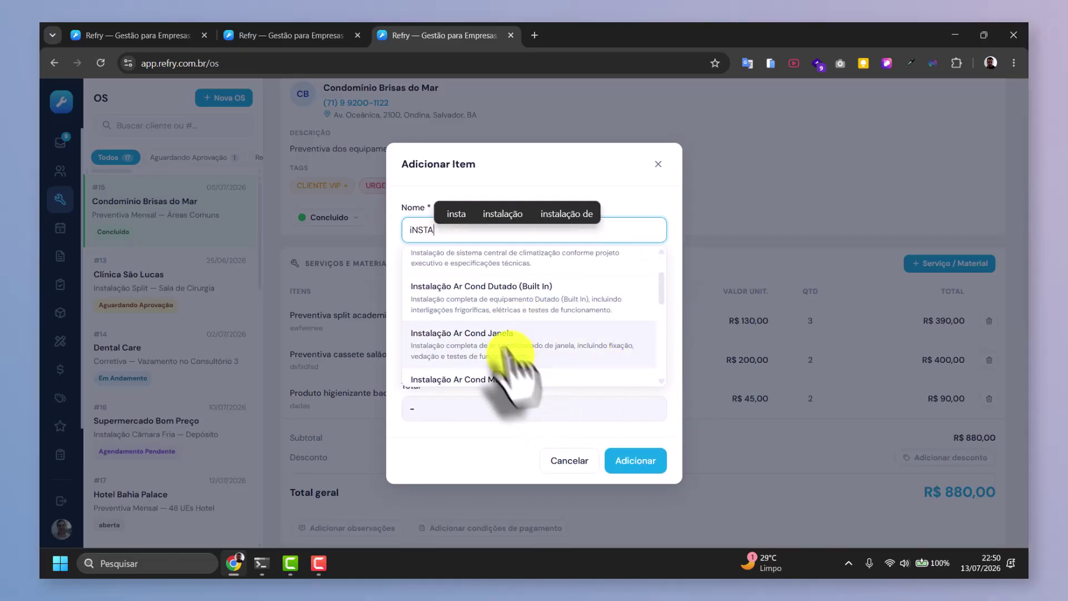
scroll(509, 356, "down", 3)
scroll(556, 339, "up", 2)
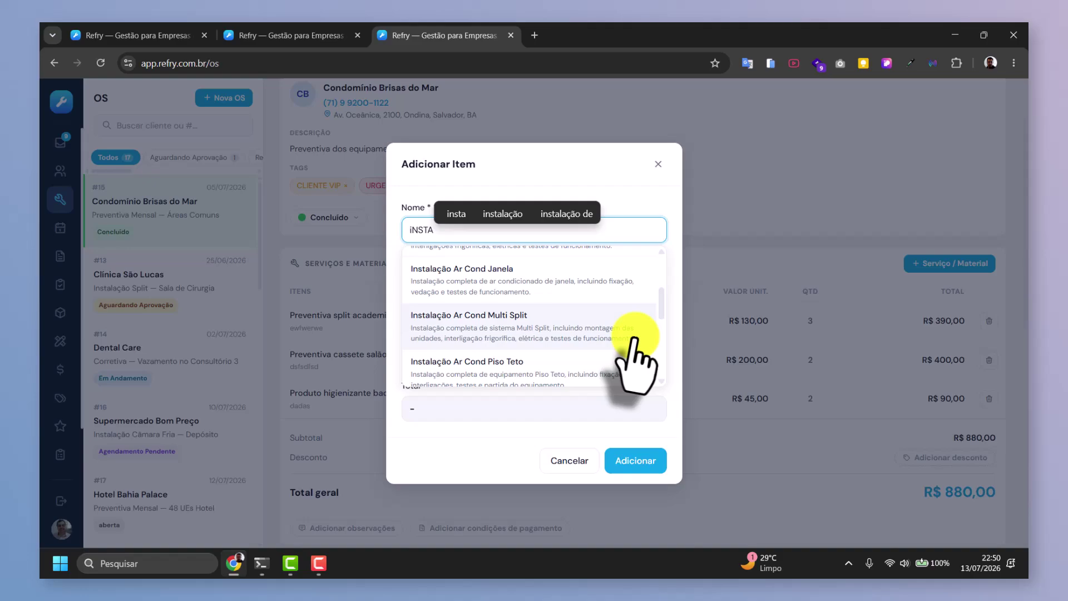
left_click(511, 374)
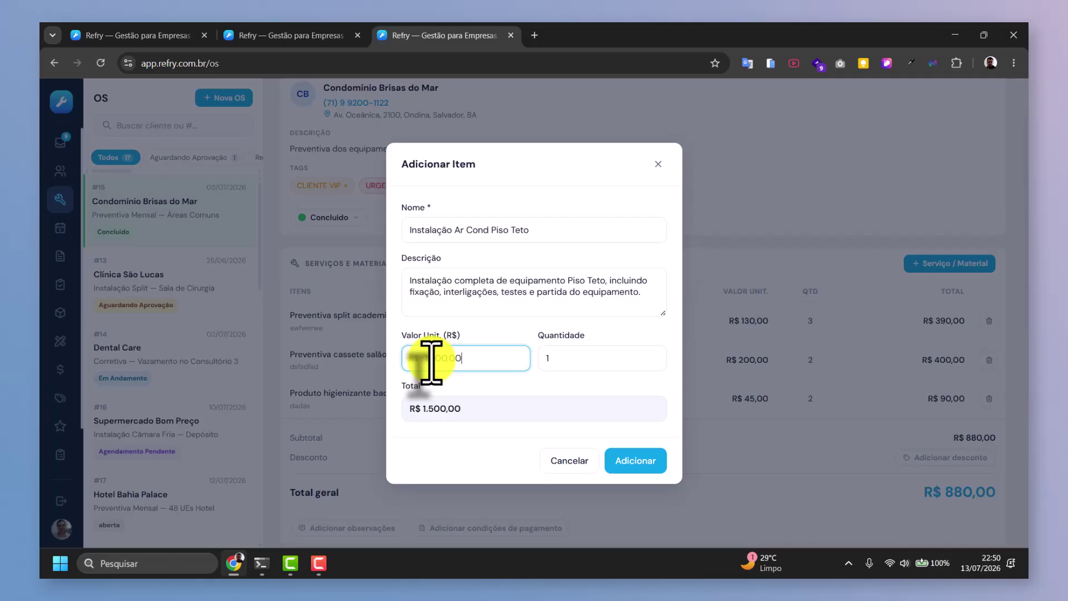
left_click(639, 462)
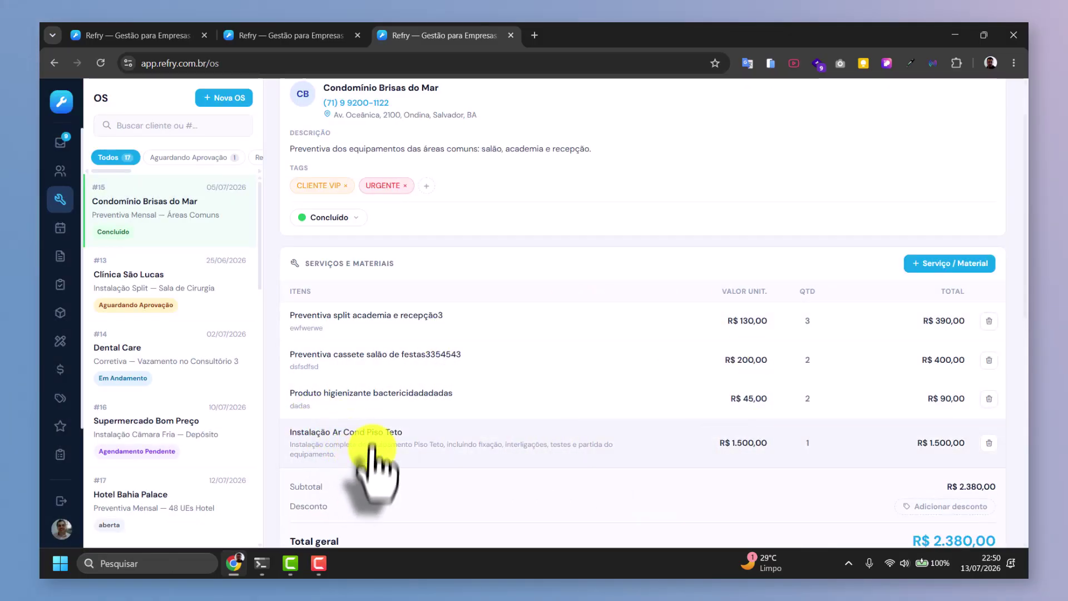
left_click(401, 431)
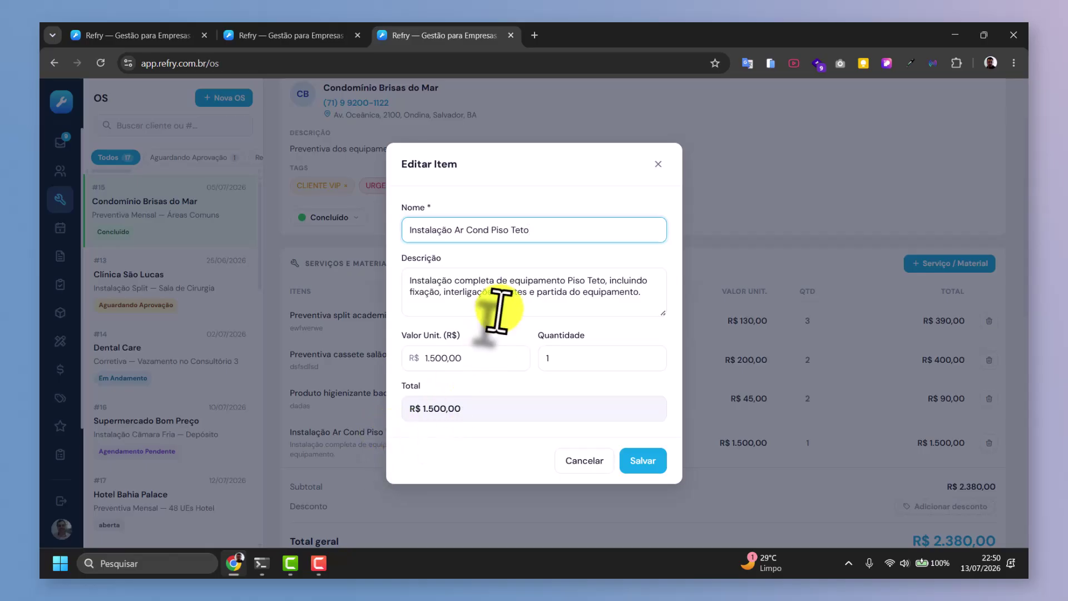
left_click(597, 463)
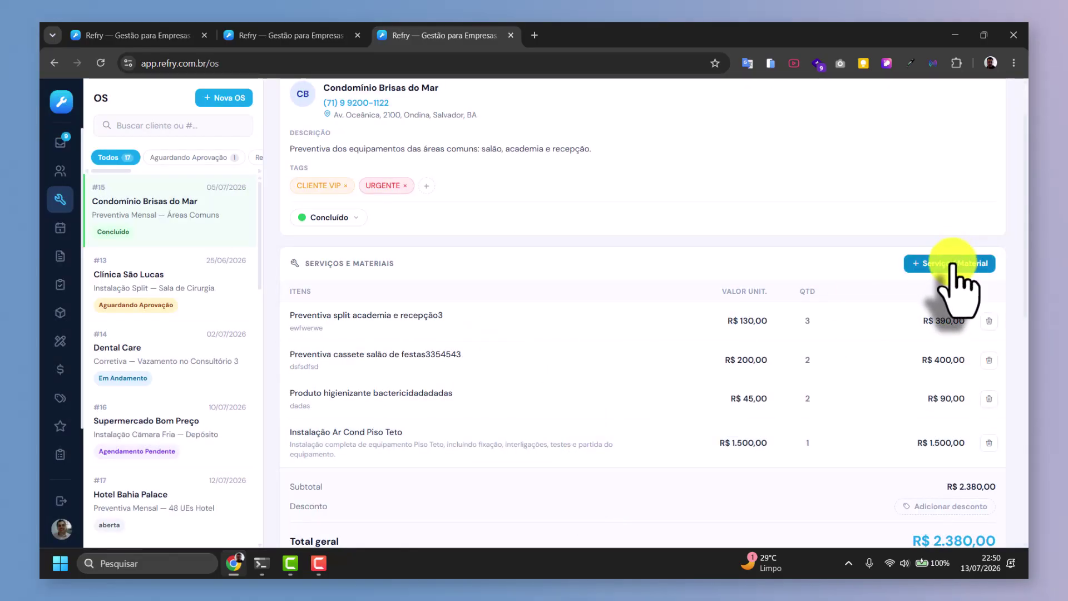
Start a new service/material item named 'Troca Termostato'.
left_click(953, 264)
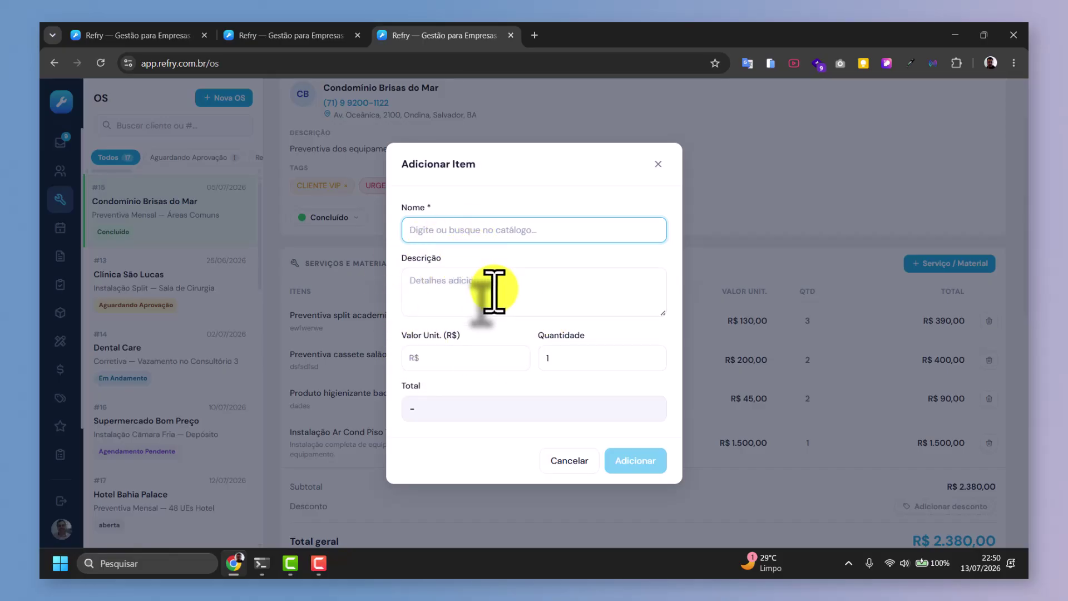
type("I")
key("BackSpace")
type("cARG")
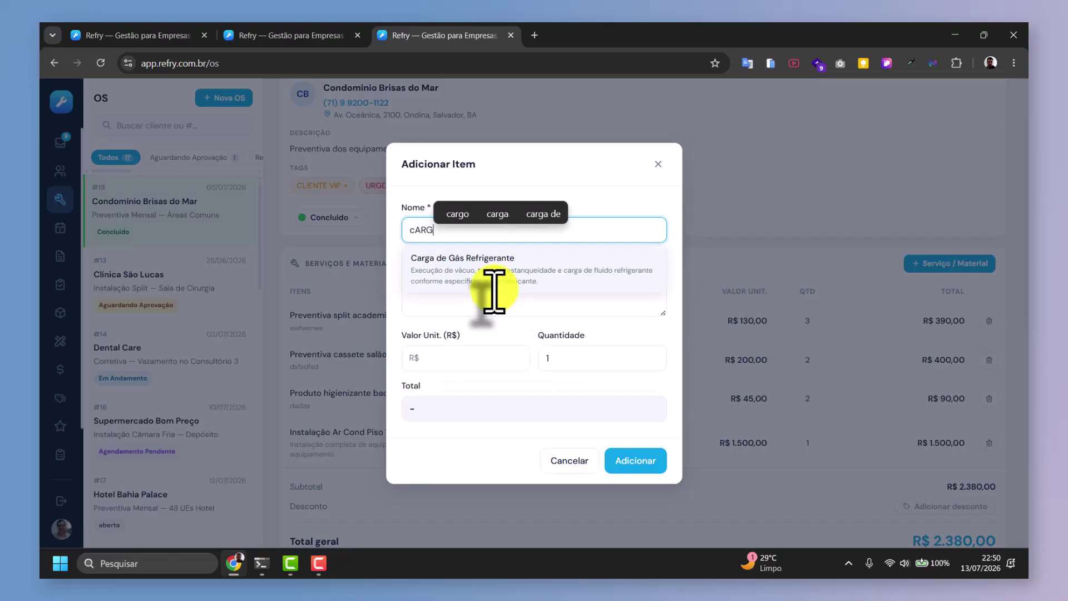
key("BackSpace")
key("BackSpace")
key("BackSpace")
key("BackSpace")
type("Troca ")
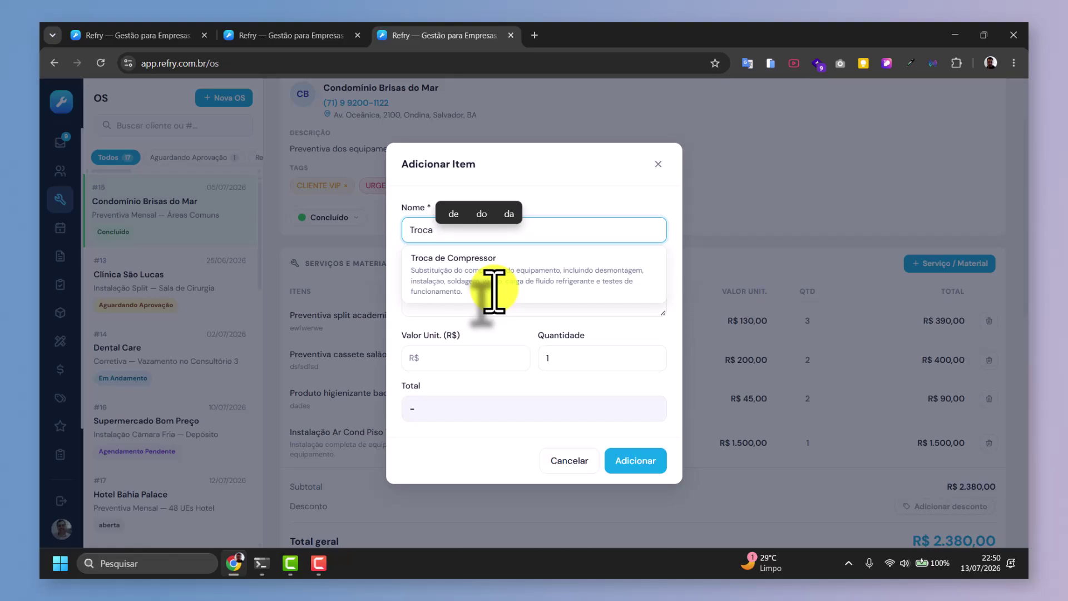
type("Termost")
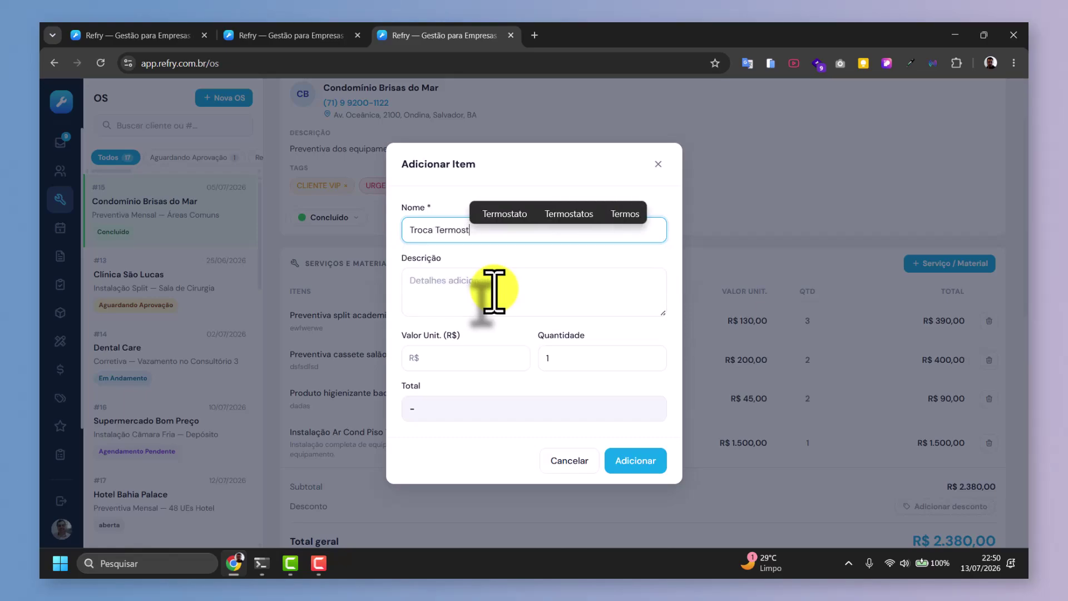
type("ato")
Give the item a description and unit price R$ 34,34, and add it to OS #15.
left_click(494, 290)
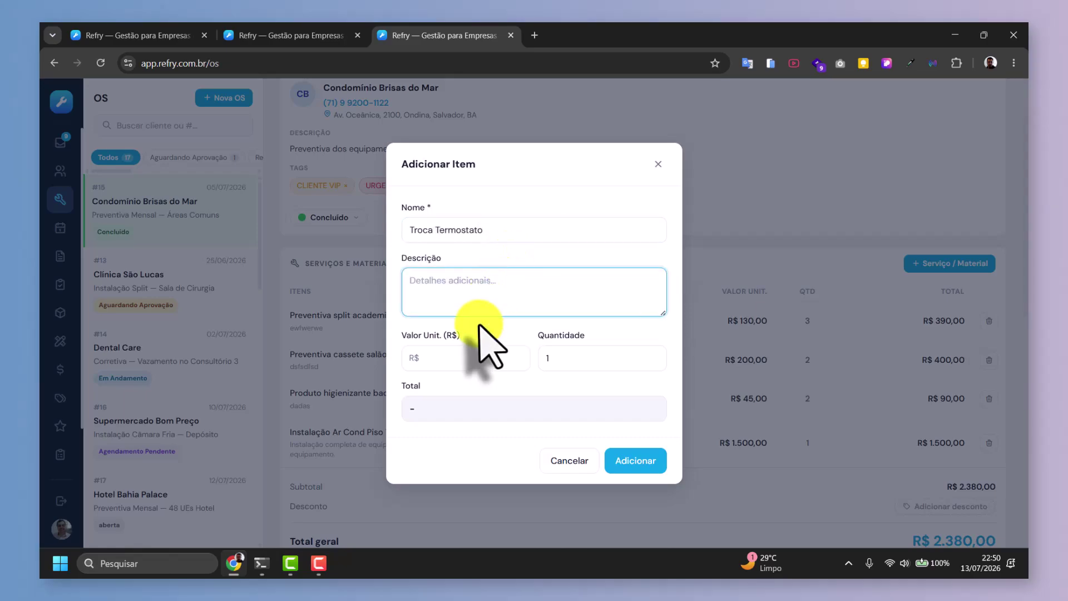
type("daasdas")
left_click(451, 357)
type("34,34")
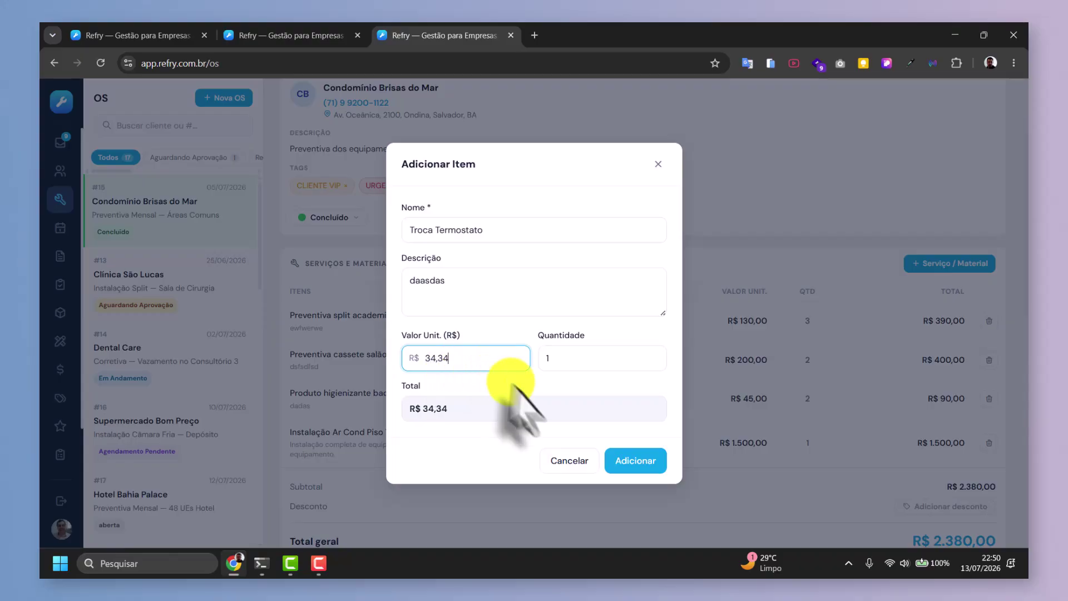
left_click(568, 357)
left_click(631, 461)
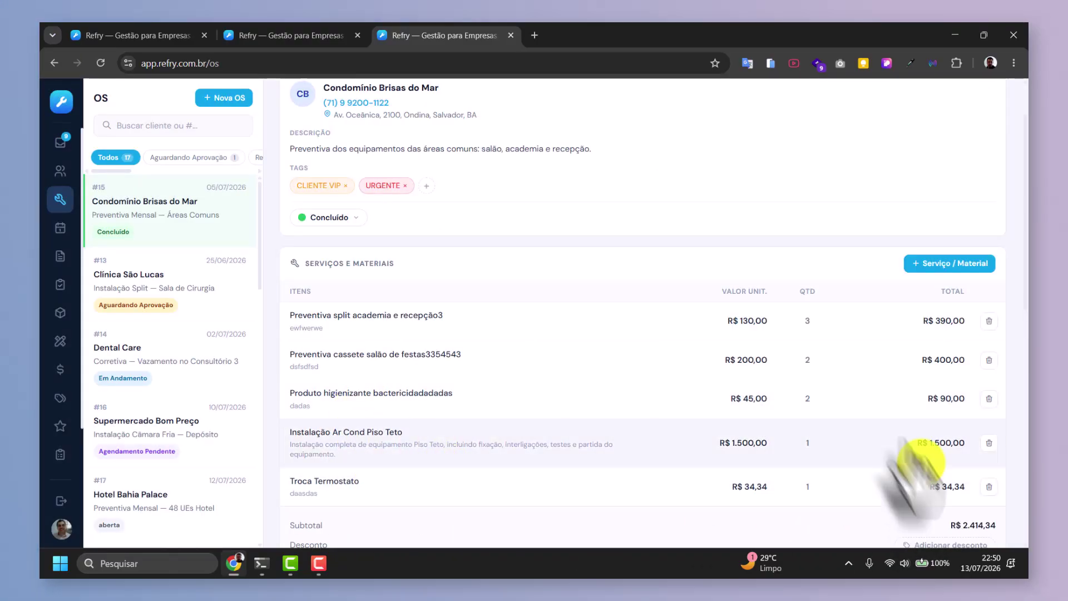
left_click(928, 265)
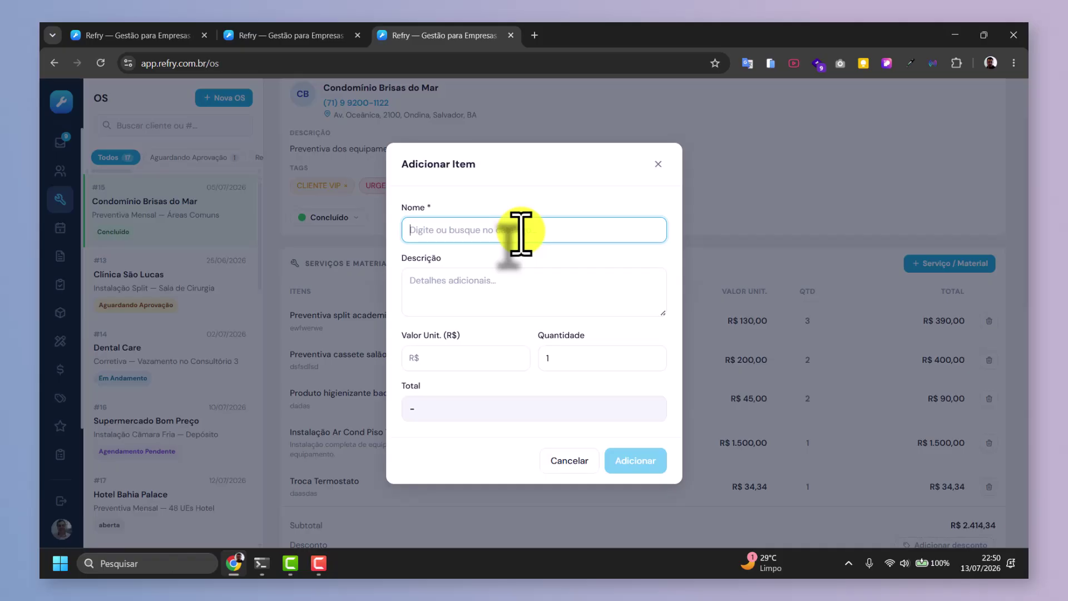
Add 3.5 units of catalogue item Tubulação de Cobre 1/4 at R$ 35,00, totalling R$ 122,50.
type("Cobra")
key("BackSpace")
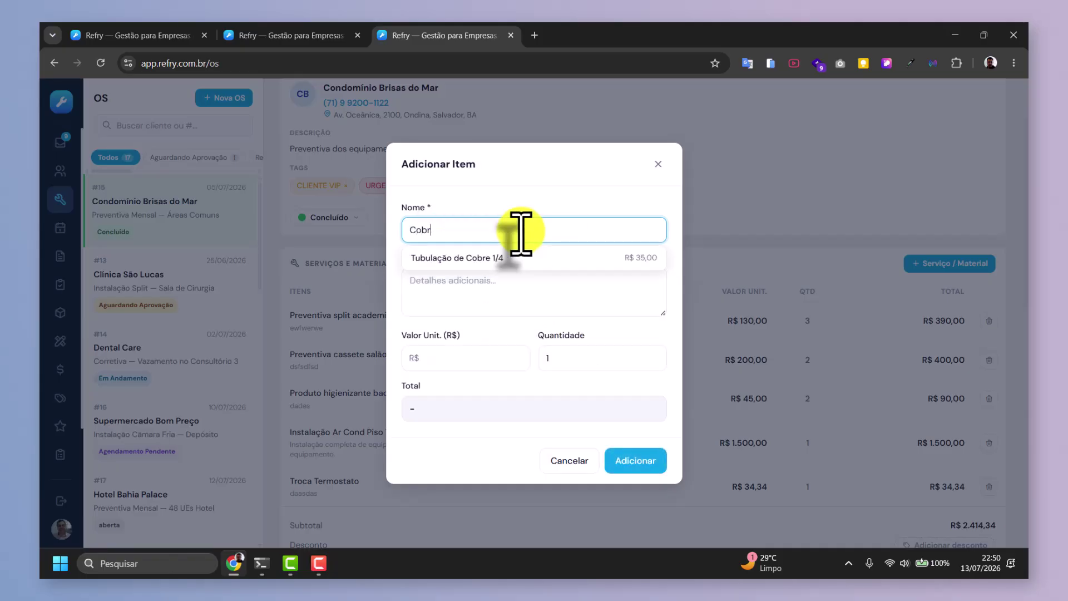
left_click(509, 259)
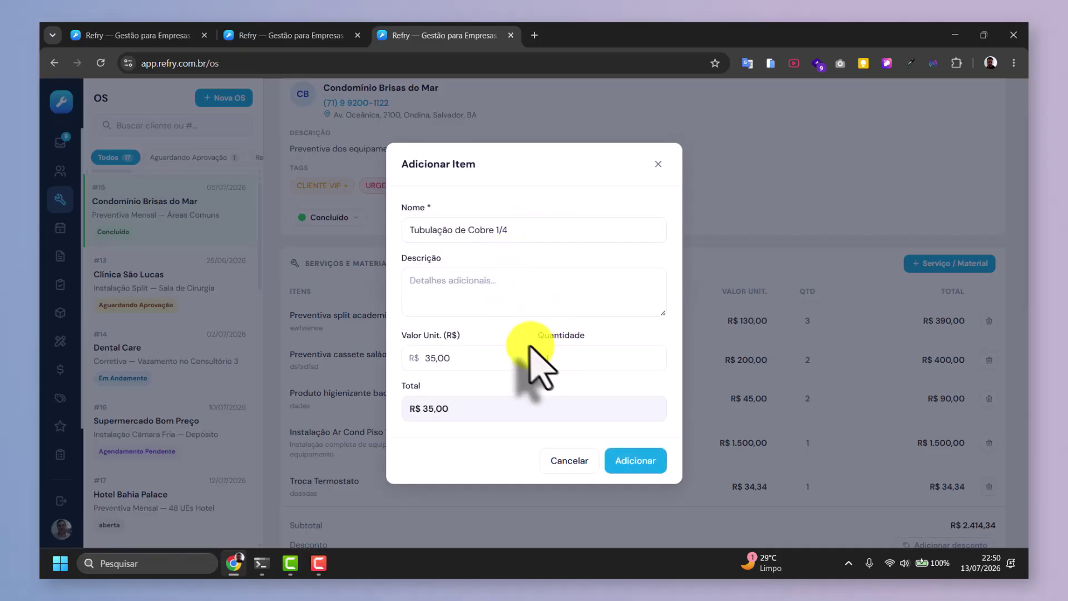
left_click(447, 306)
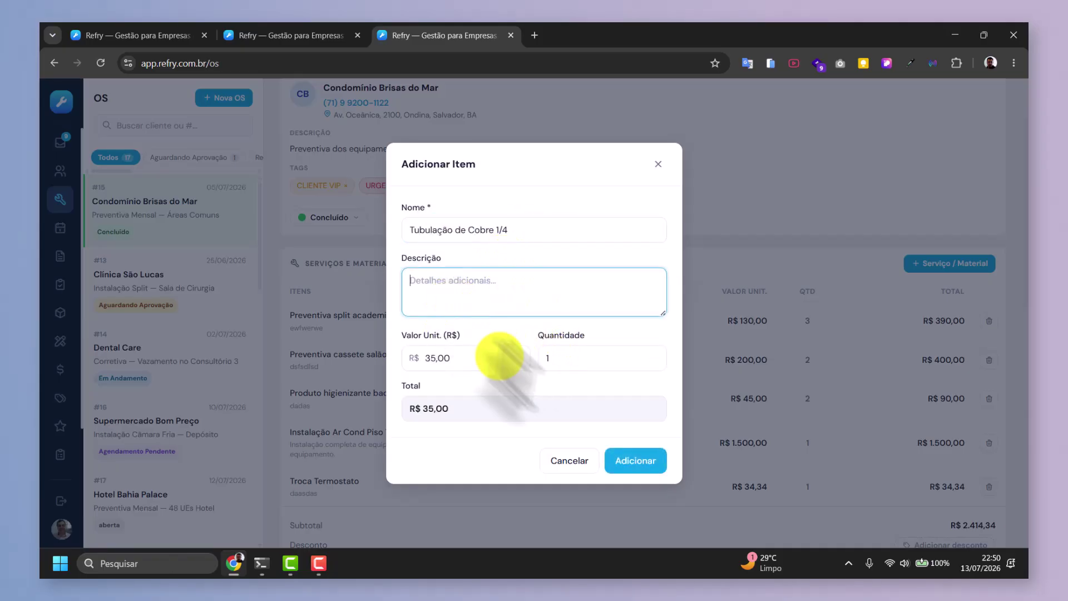
left_click(570, 361)
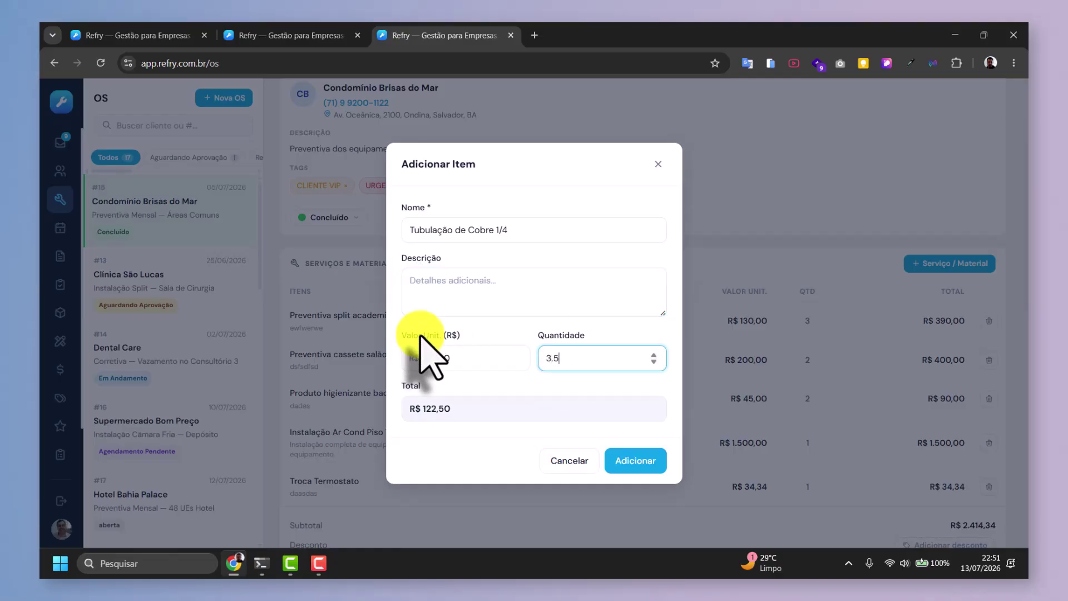
type("3.5")
left_click(646, 461)
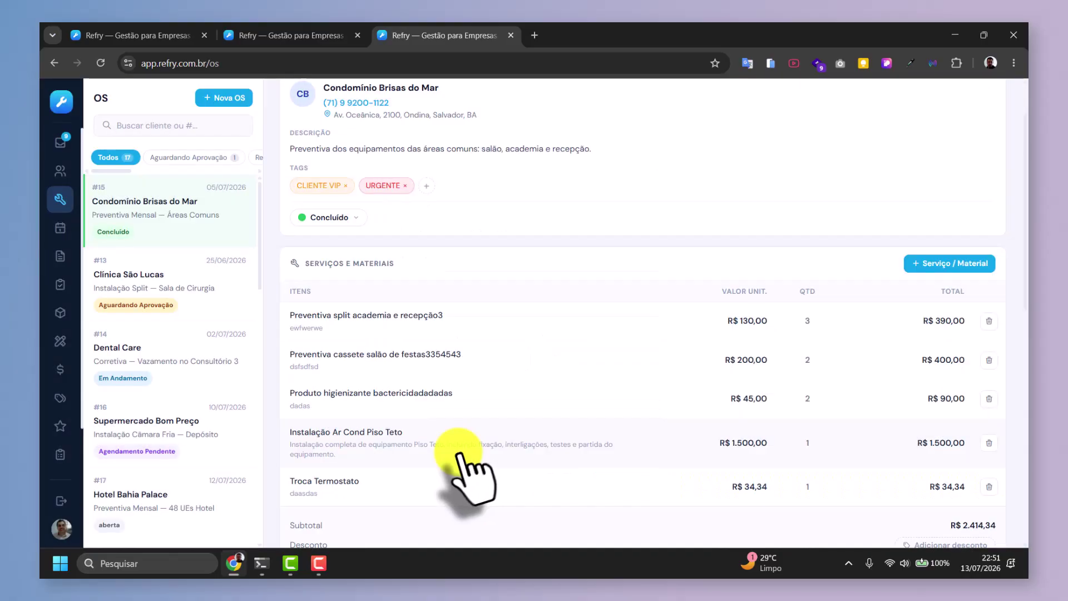
scroll(729, 495, "down", 3)
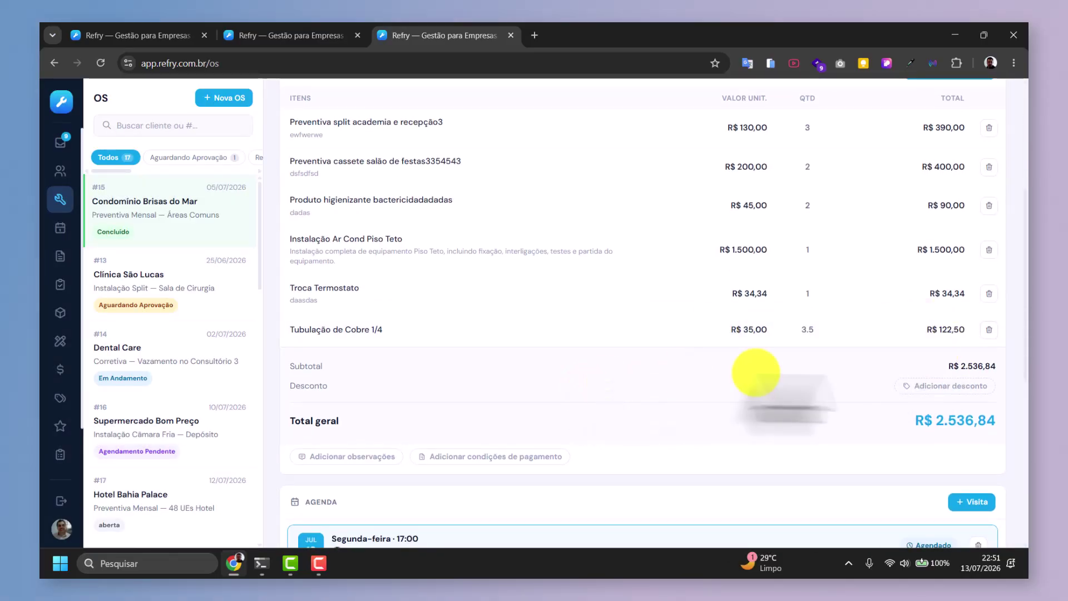
Apply a 10% discount to the order, bringing the total to R$ 2.283,16.
left_click(952, 386)
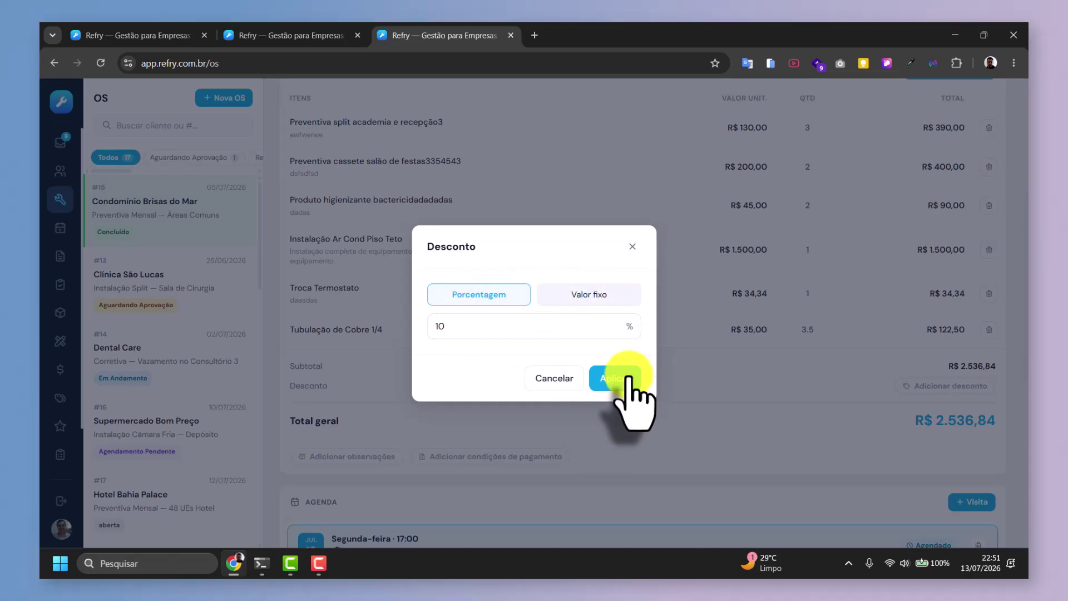
left_click(622, 380)
scroll(643, 345, "down", 3)
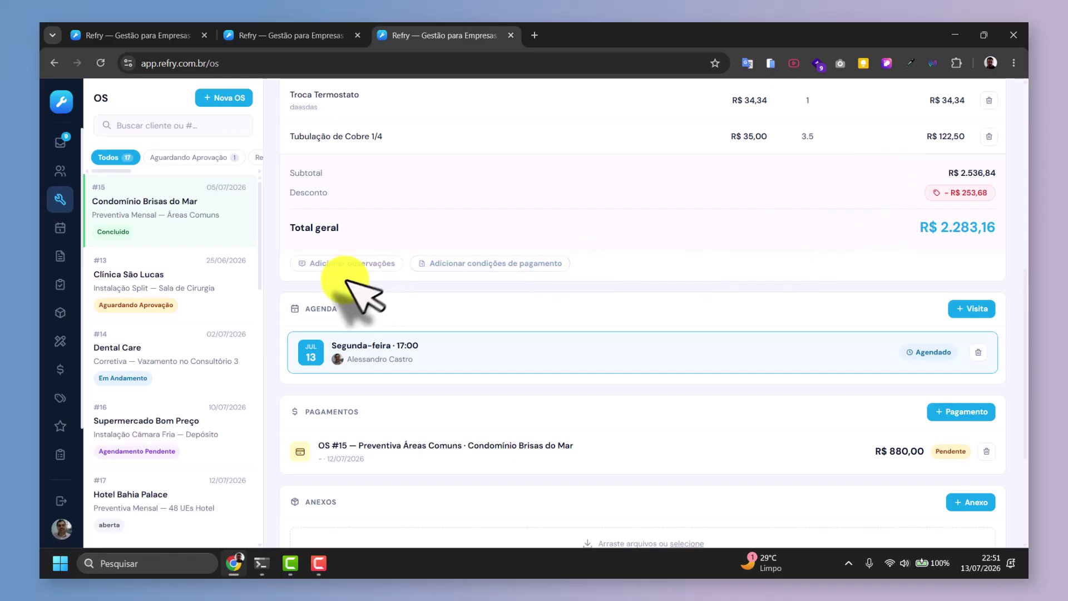
Save an observation that masonry (alvenaria) services are not included.
left_click(338, 268)
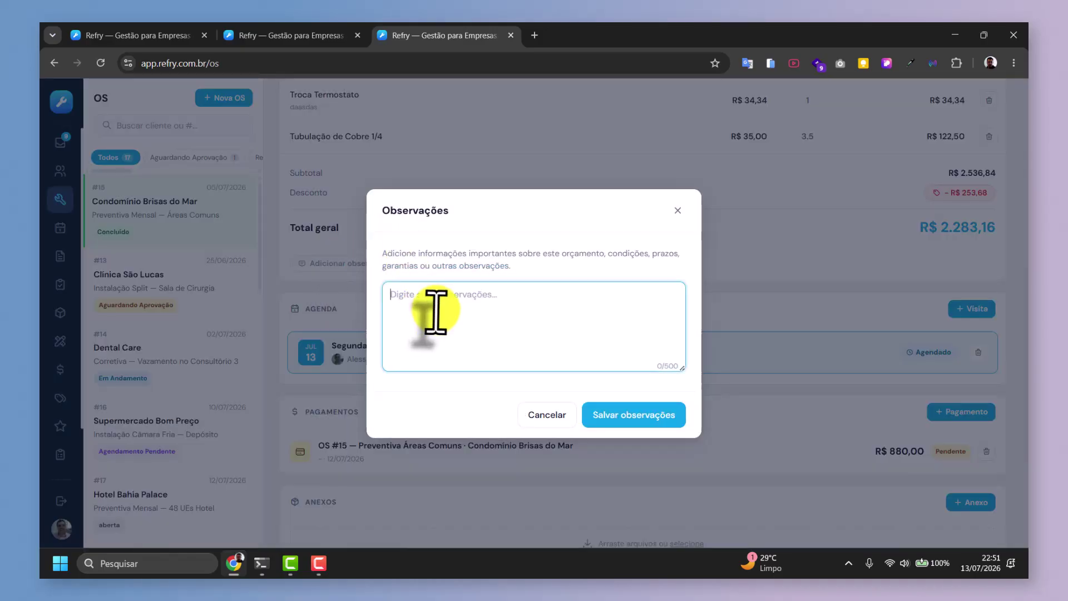
type("Nao incluido")
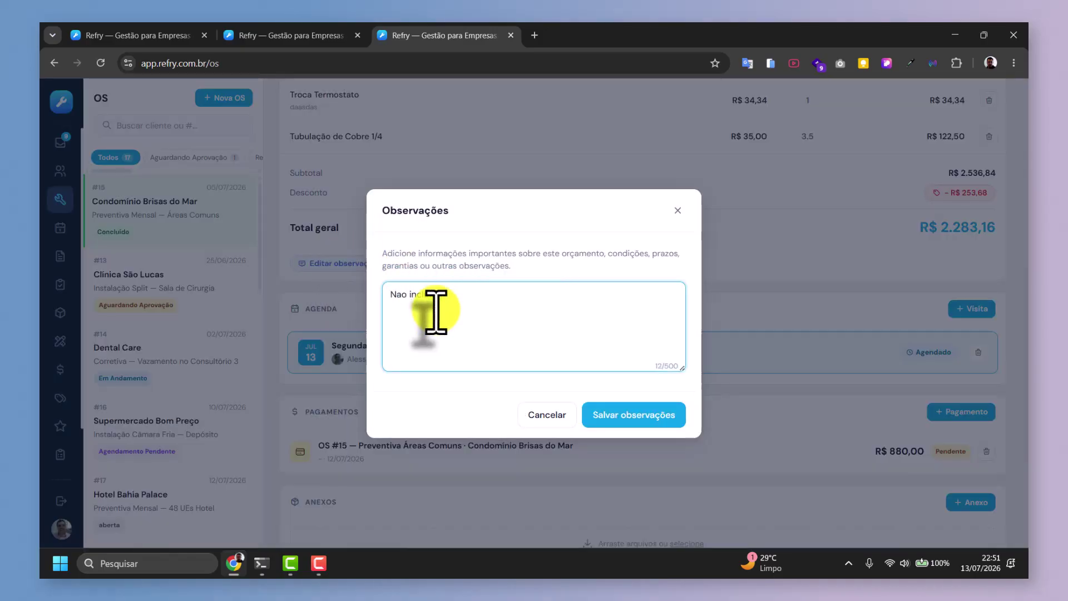
type(" servicos de")
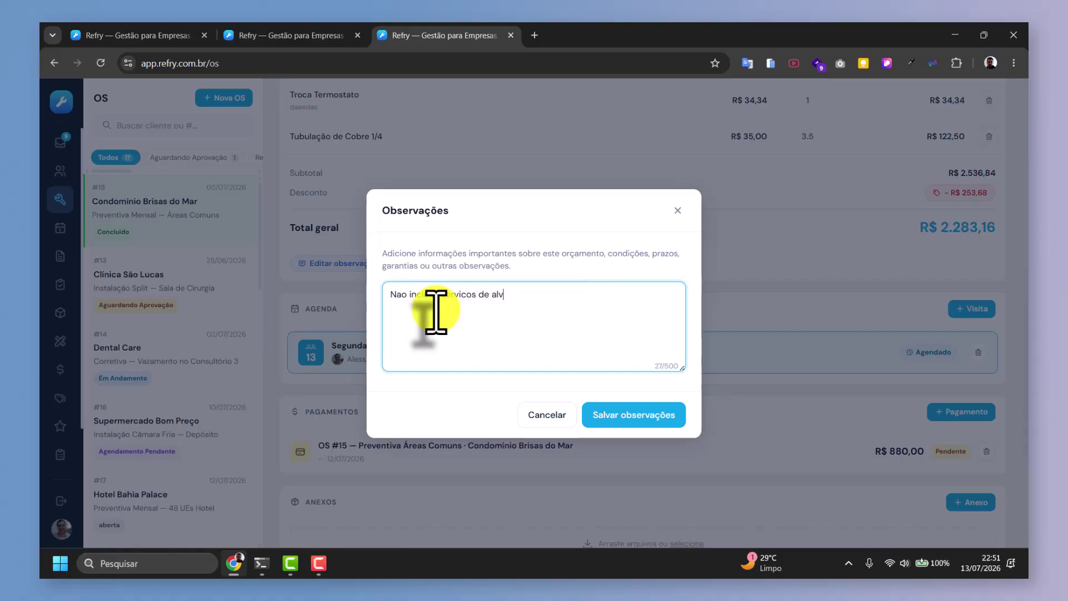
type("alvenaria...")
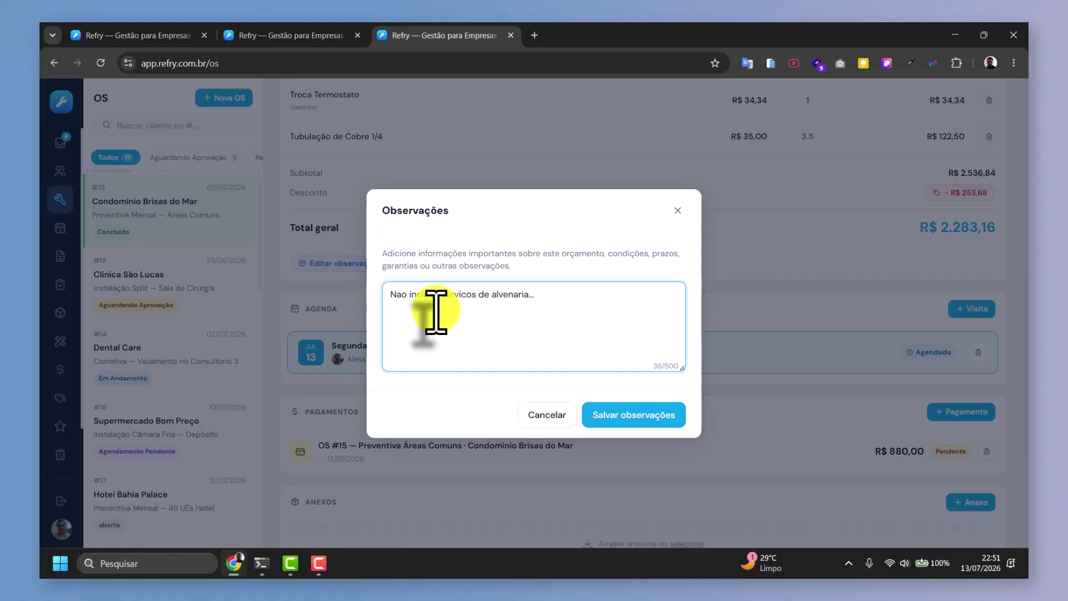
left_click(618, 421)
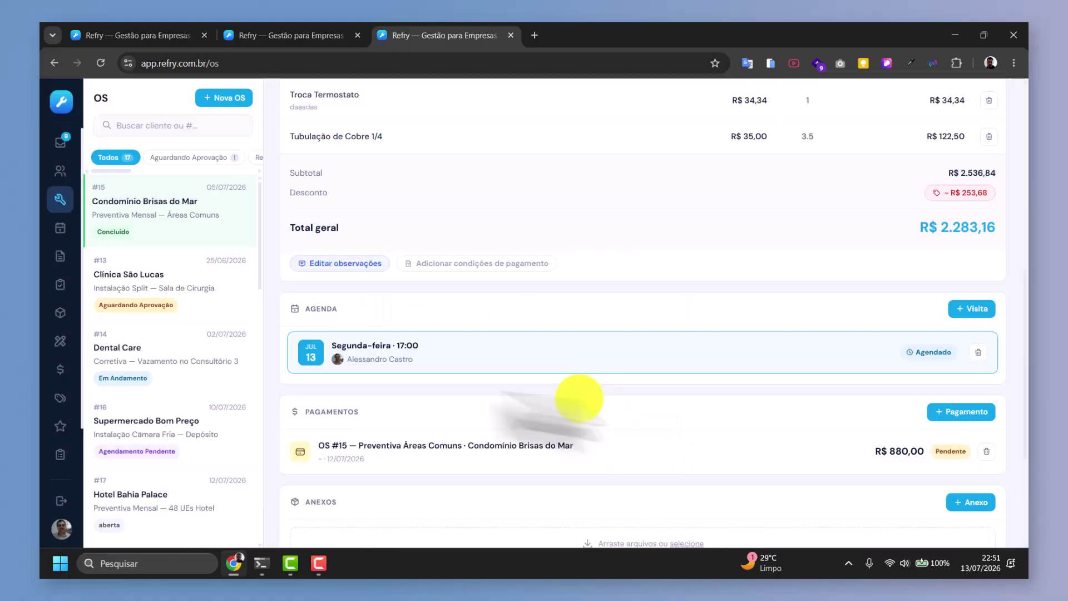
Save custom payment terms: 'desconto a vista ou parcelado em 3x sem juros no cartão'.
left_click(438, 264)
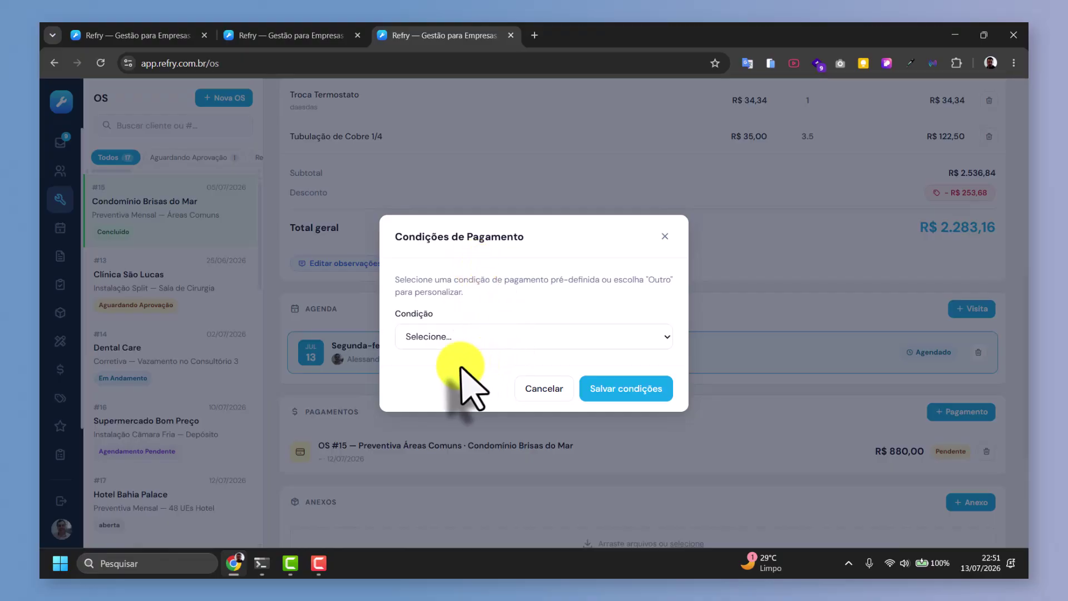
left_click(465, 335)
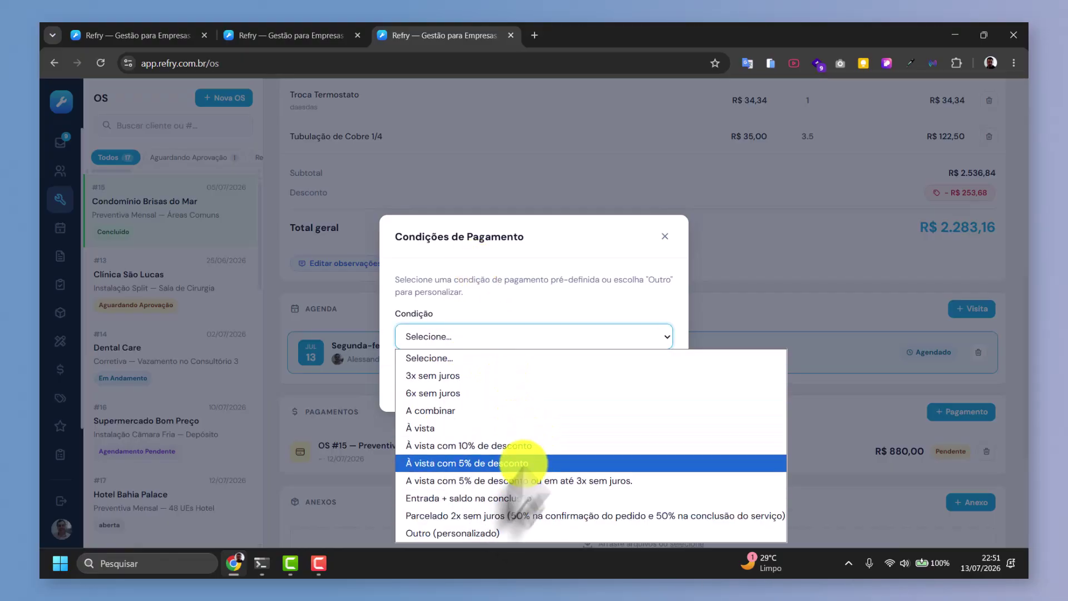
left_click(481, 533)
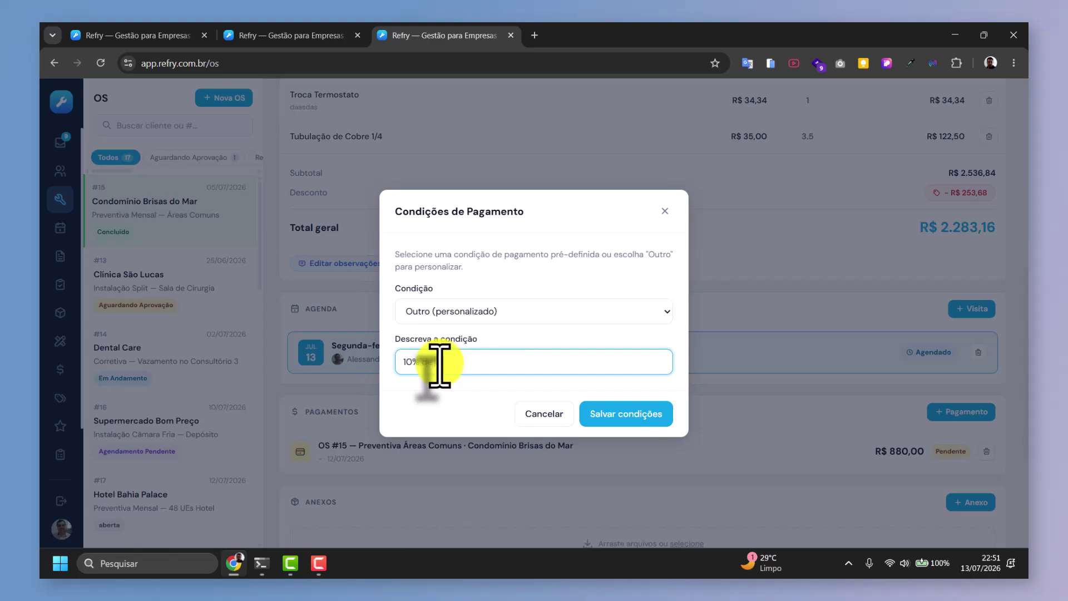
type("desconto a vista ou parcelado")
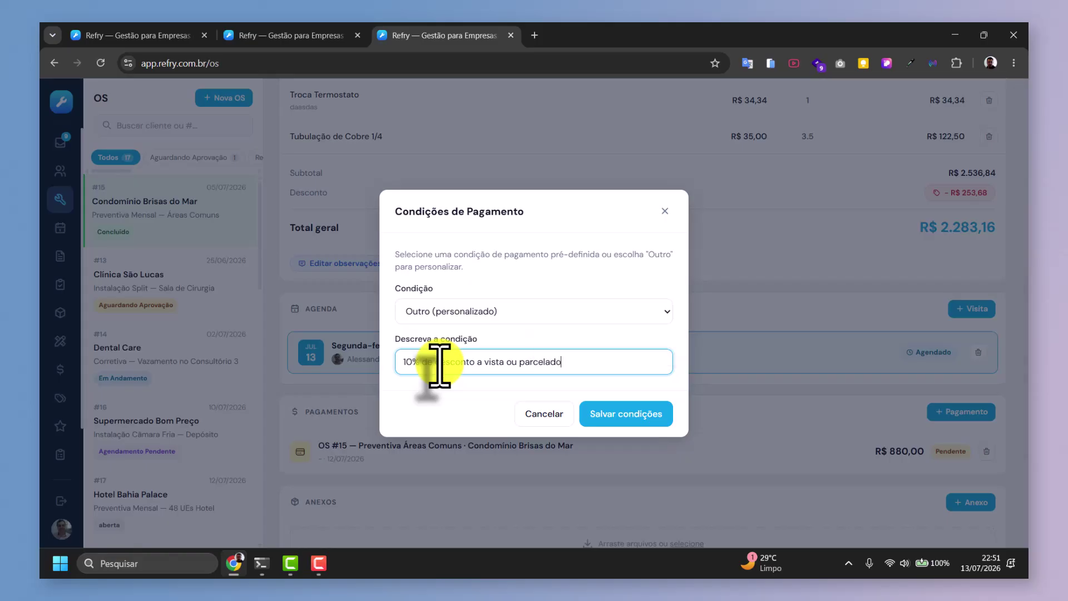
type(" em 3x sem juros no cart")
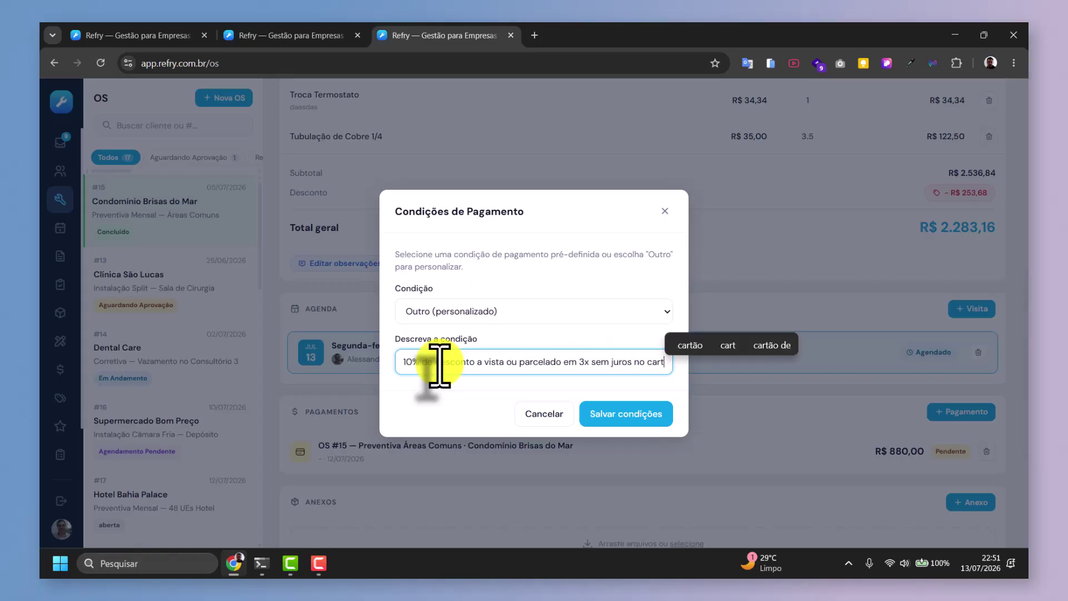
type("ão")
left_click(632, 414)
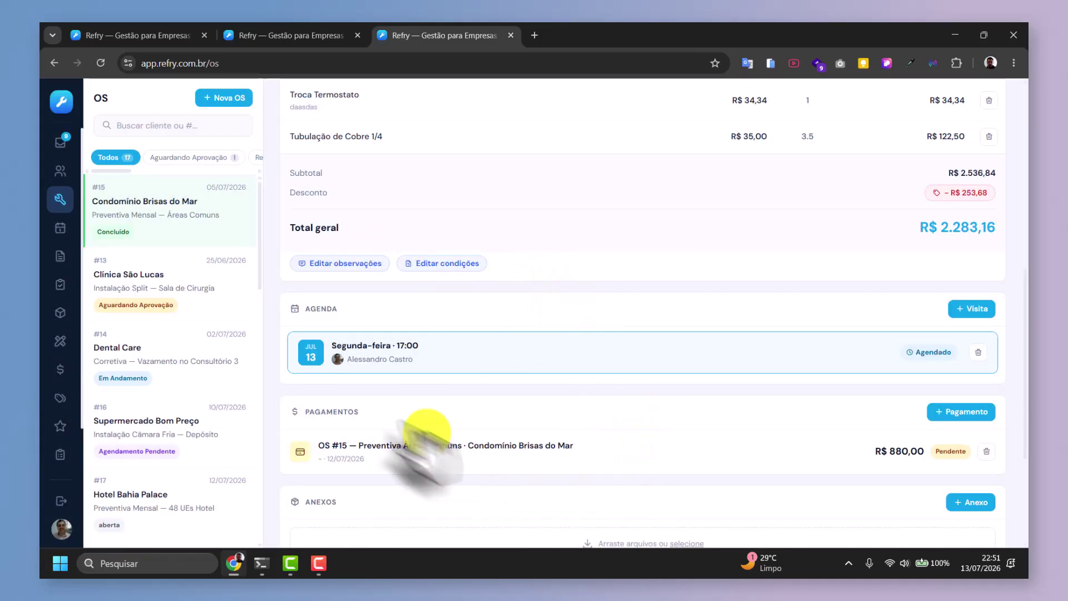
Remove the Monday 17:00 visit and begin a new visit on 14/07/2026 with the second technician.
left_click(979, 354)
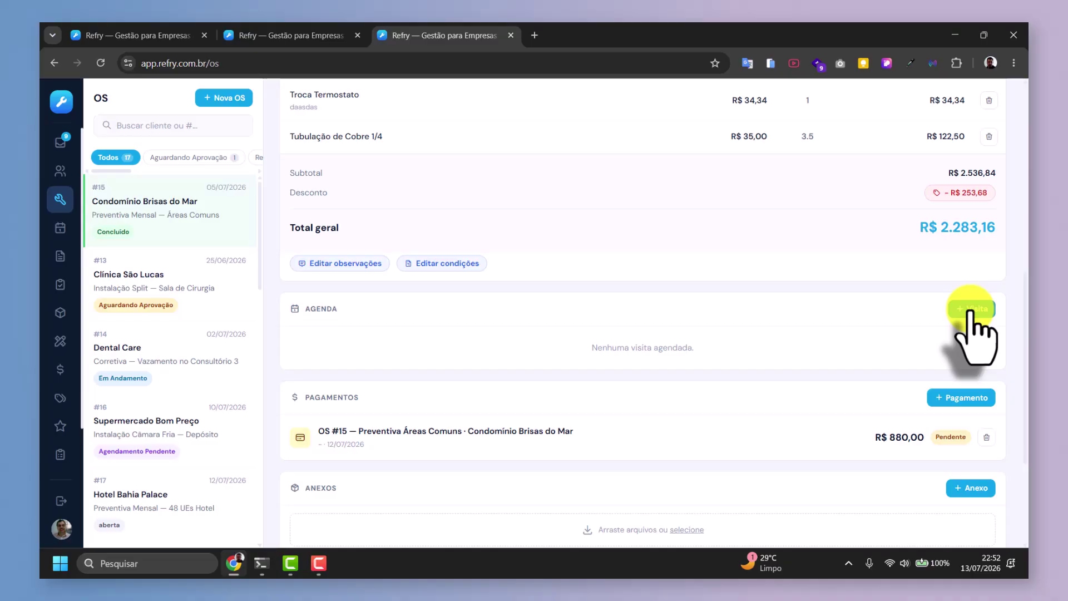
left_click(971, 308)
left_click(452, 221)
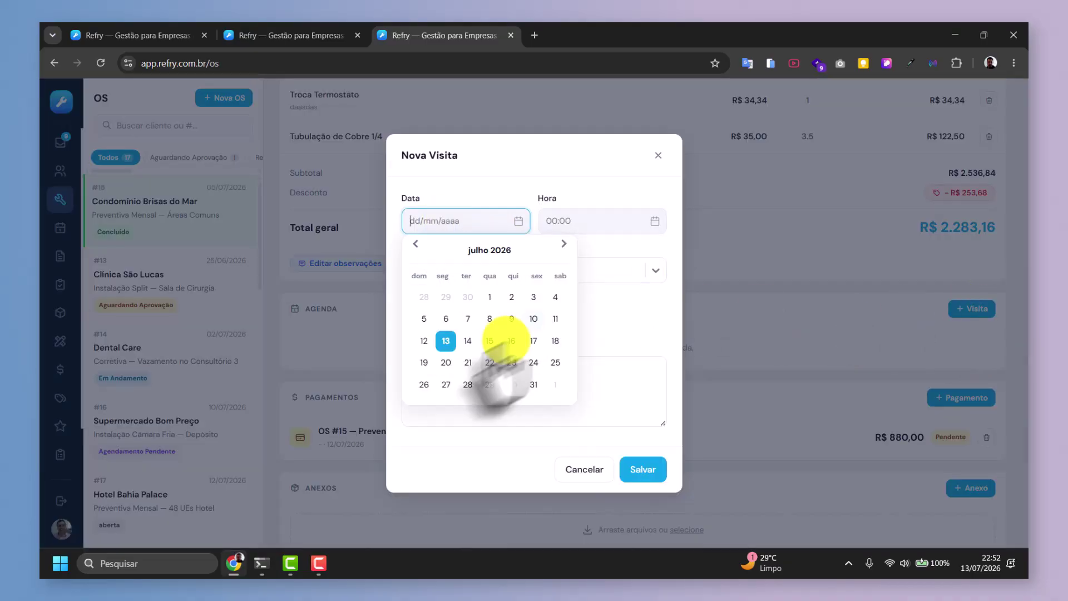
left_click(468, 341)
left_click(461, 276)
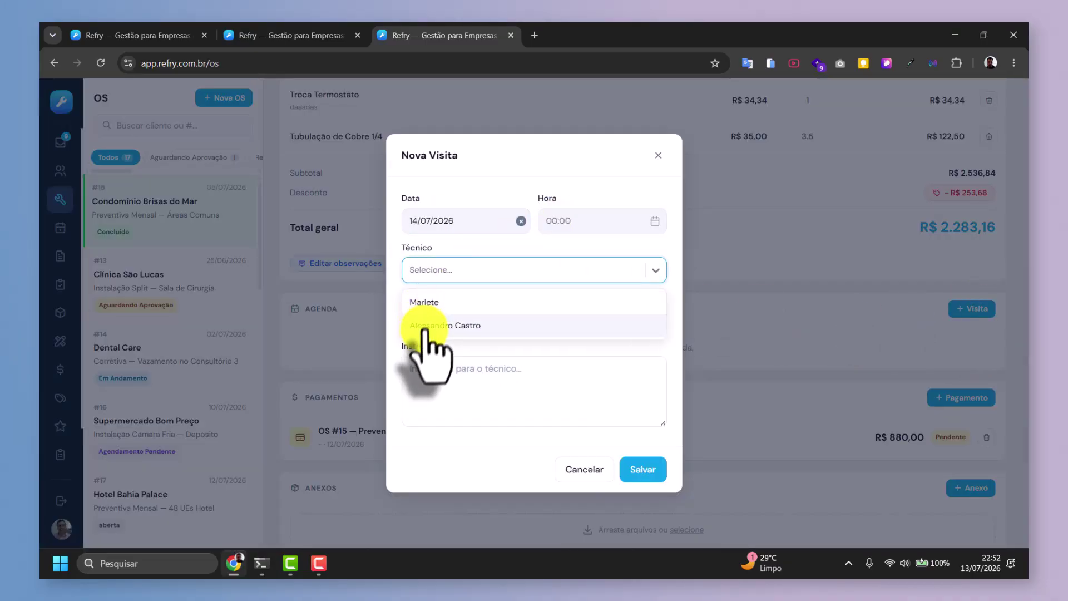
left_click(440, 326)
Set the visit to 09:00, status Agendado, with equipment installation instructions, and save it.
left_click(555, 221)
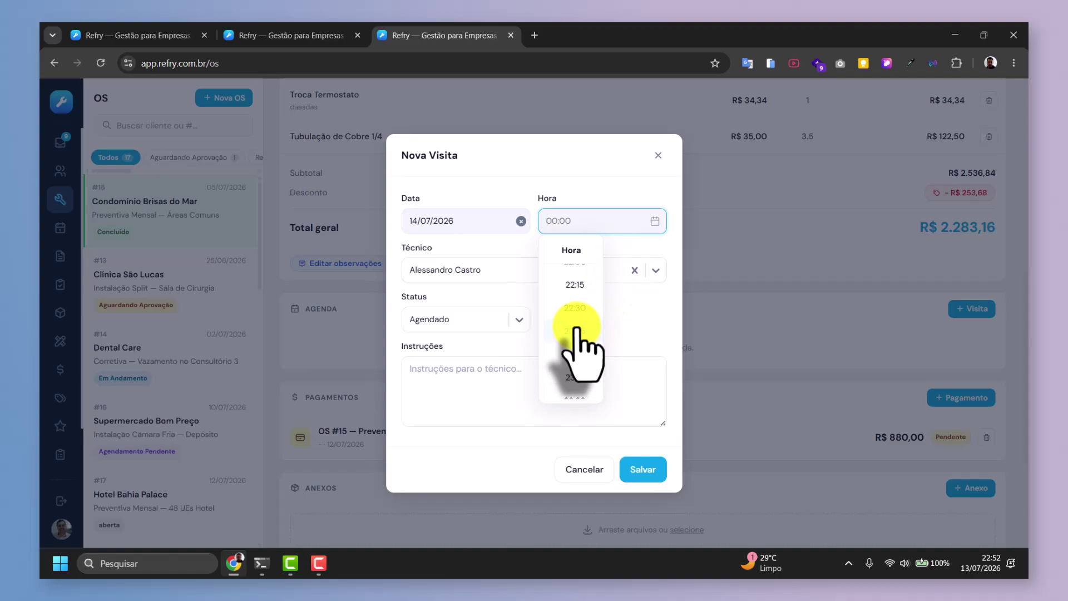
scroll(576, 329, "up", 6)
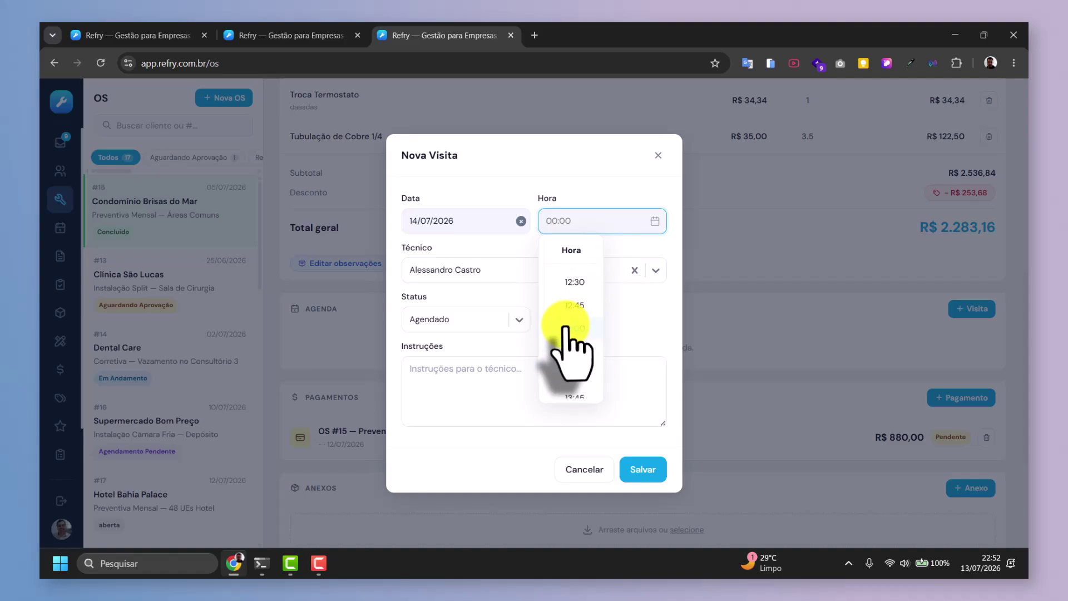
scroll(568, 334, "up", 3)
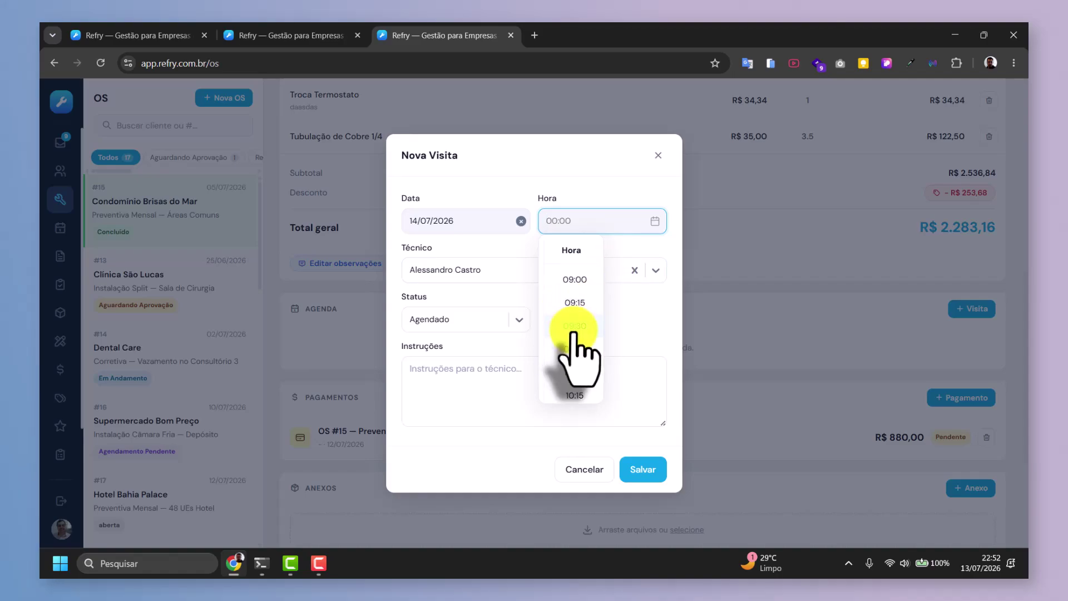
left_click(574, 281)
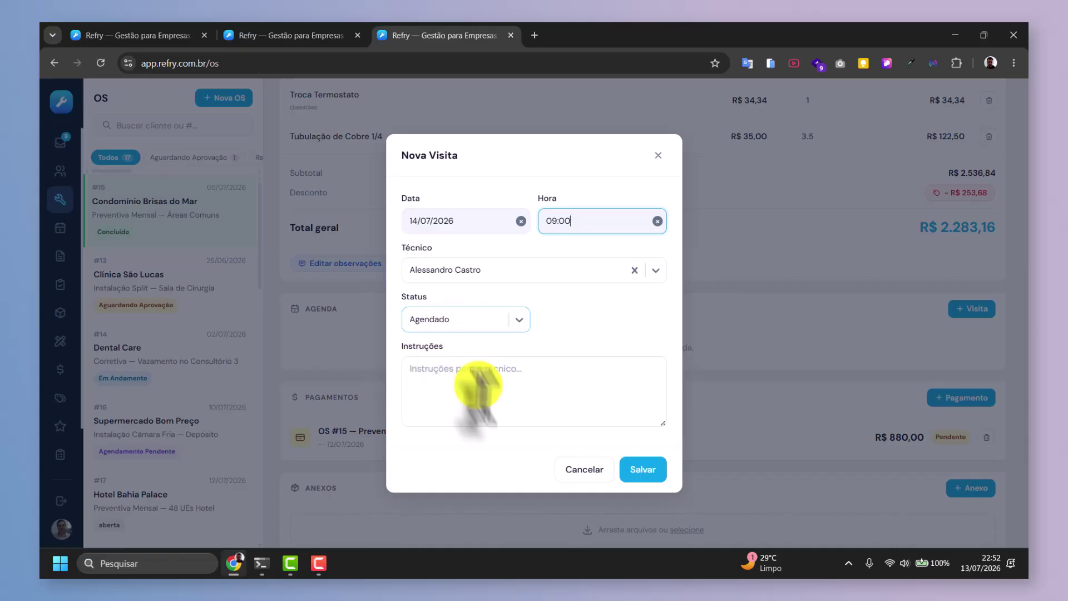
left_click(448, 373)
left_click(449, 318)
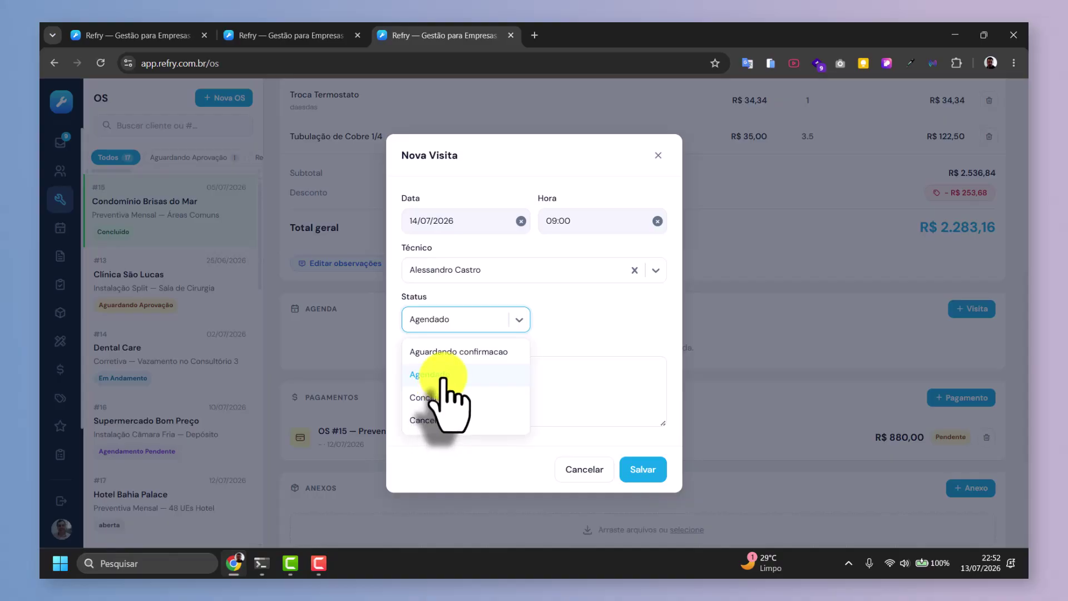
left_click(442, 382)
left_click(442, 394)
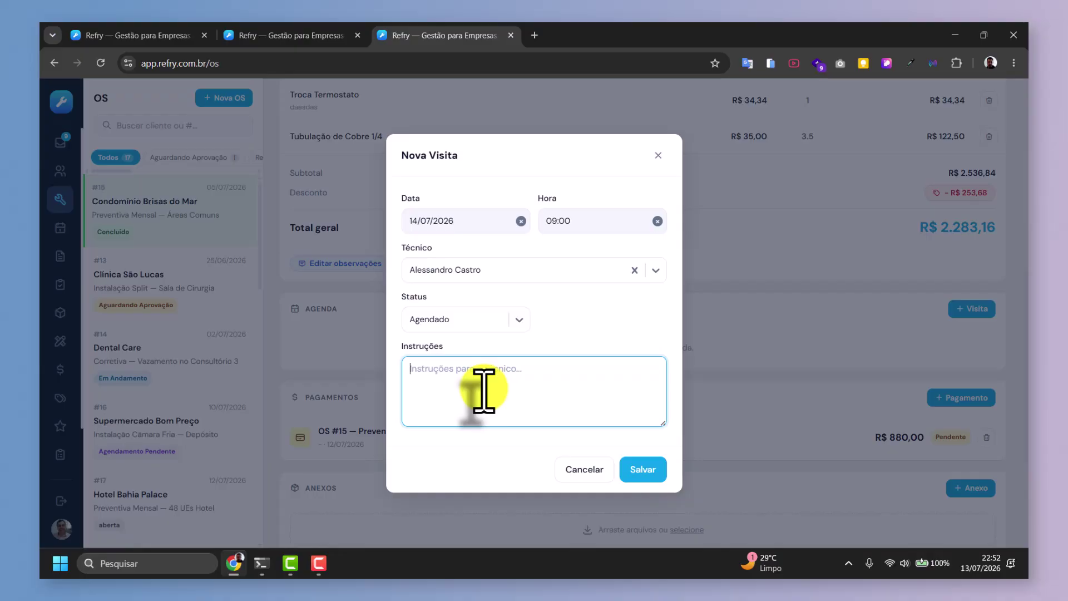
type("Realizar a instalação do equipament")
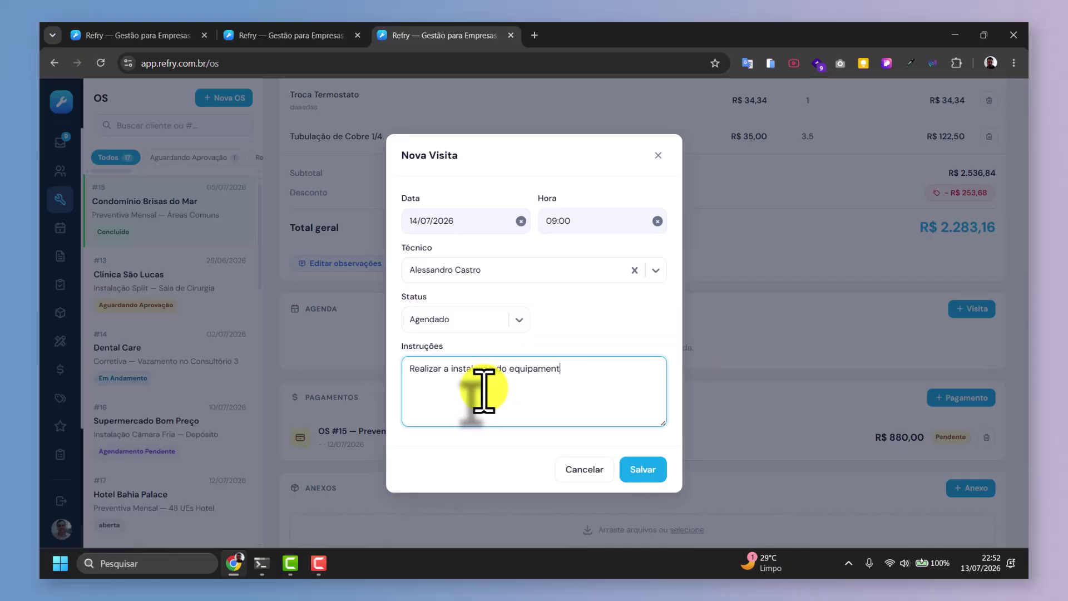
type("o seguindo o padrão.")
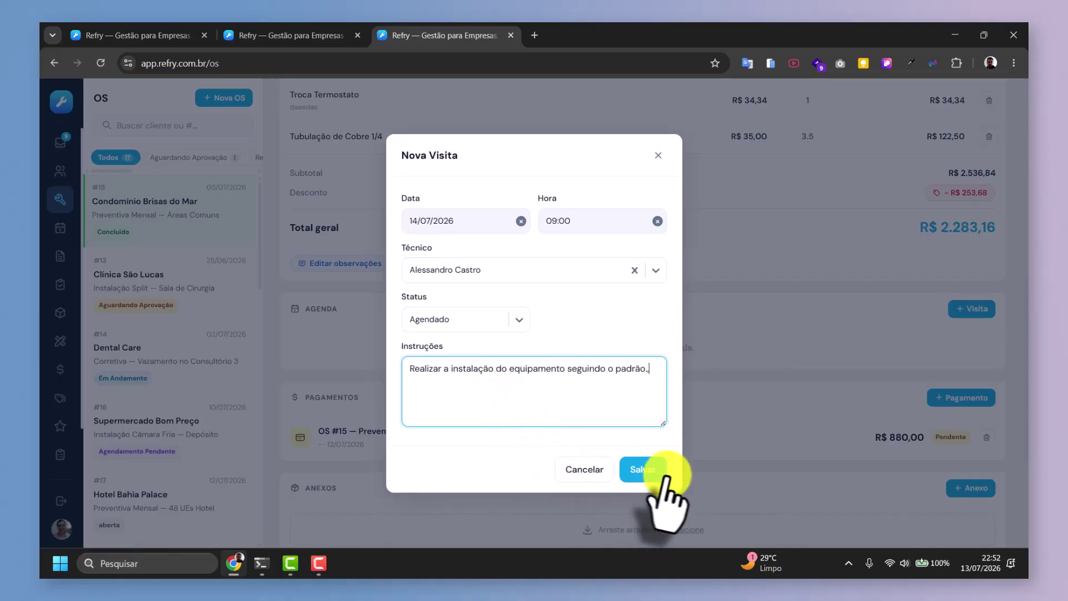
left_click(659, 473)
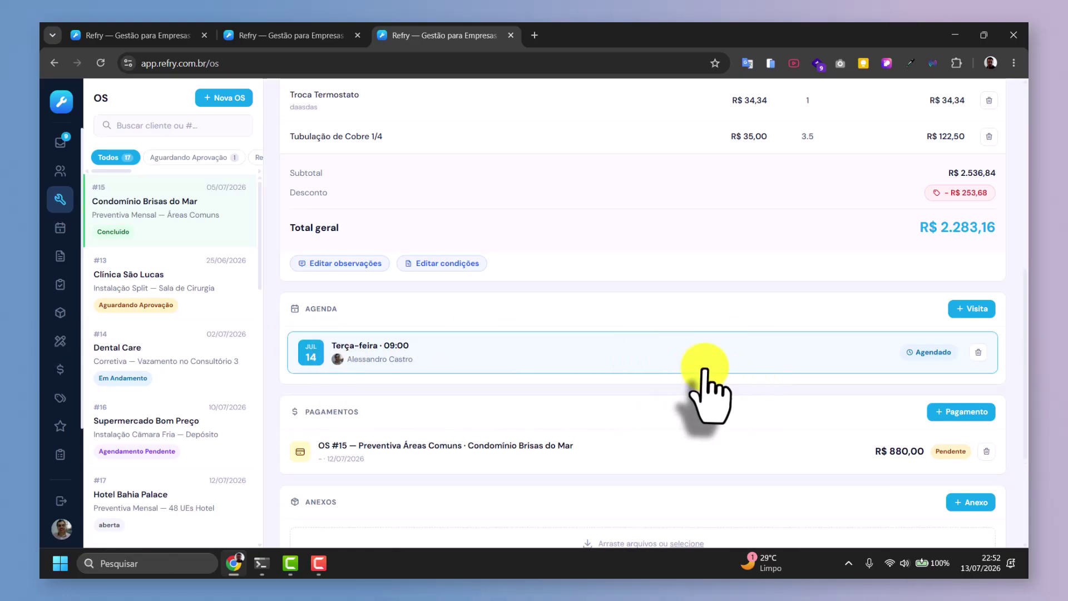
Discard an empty new-visit form and delete the pending R$ 880,00 payment.
left_click(971, 311)
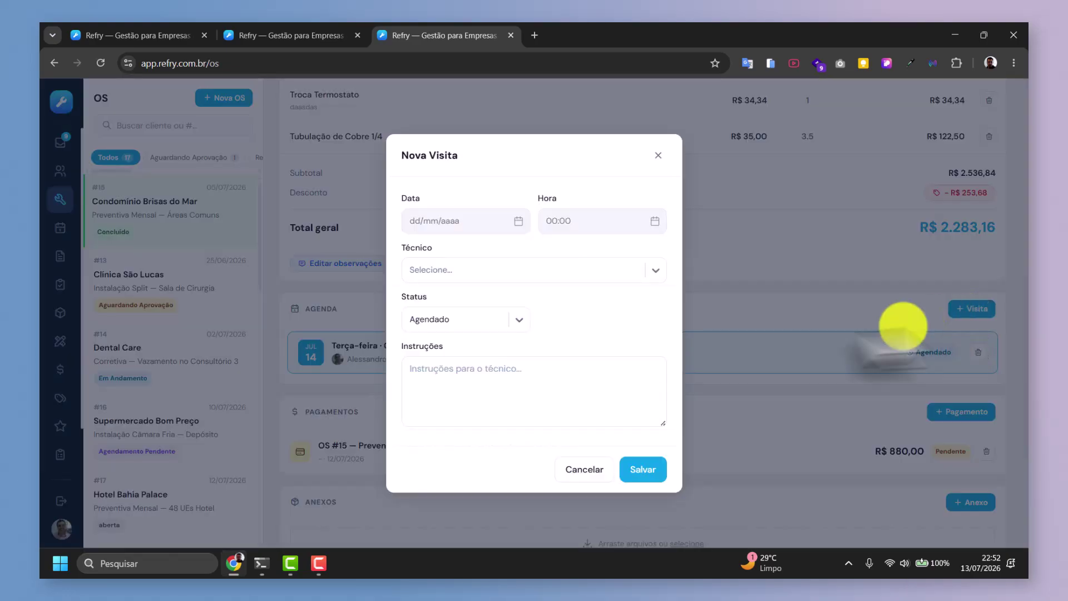
left_click(659, 155)
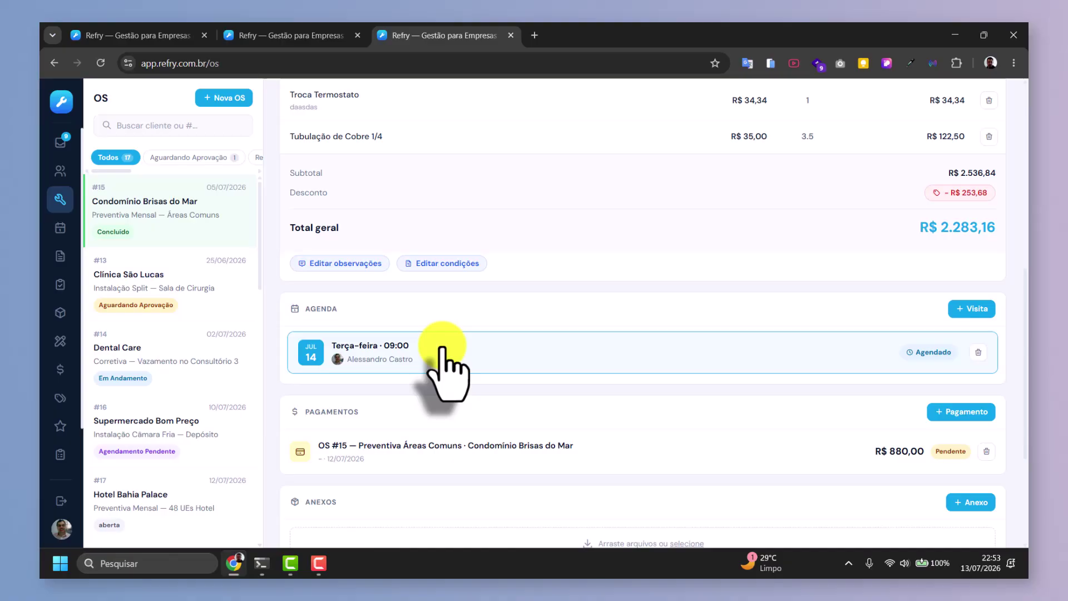
scroll(437, 341, "up", 5)
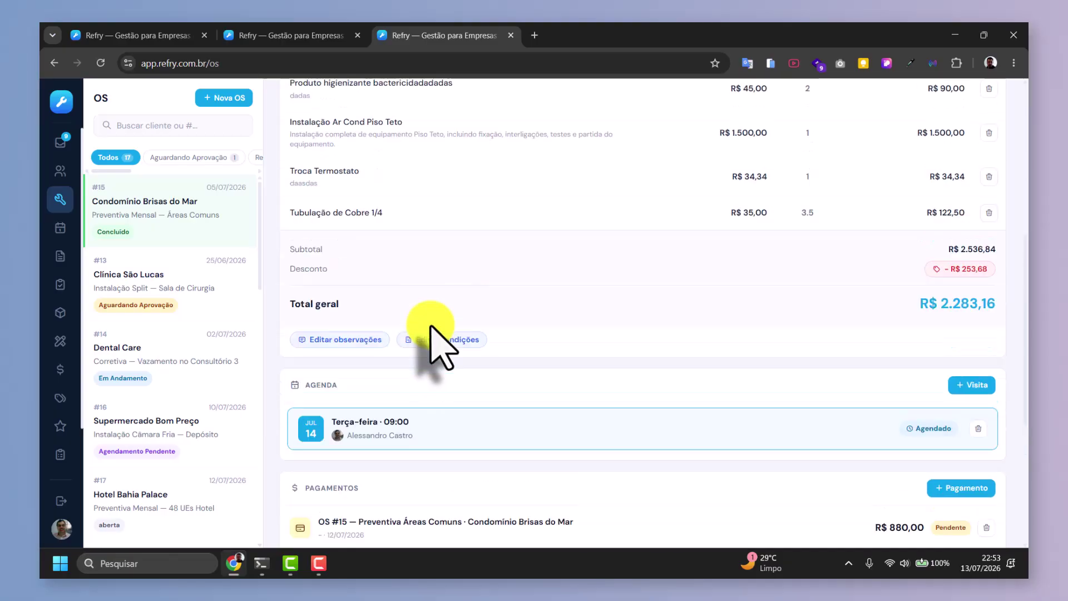
scroll(495, 342, "down", 5)
scroll(434, 334, "down", 3)
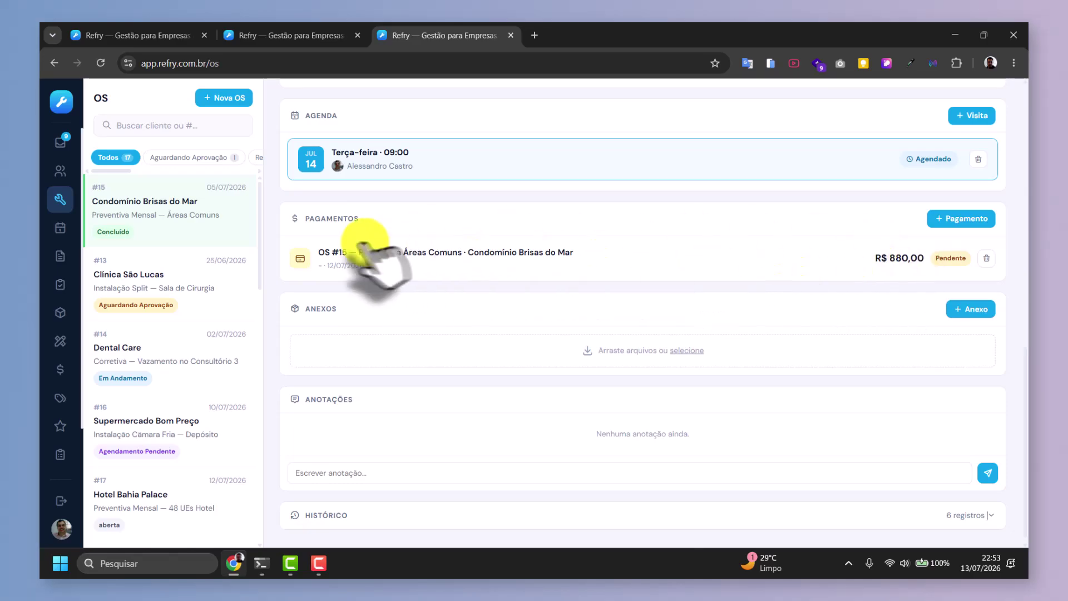
left_click(987, 259)
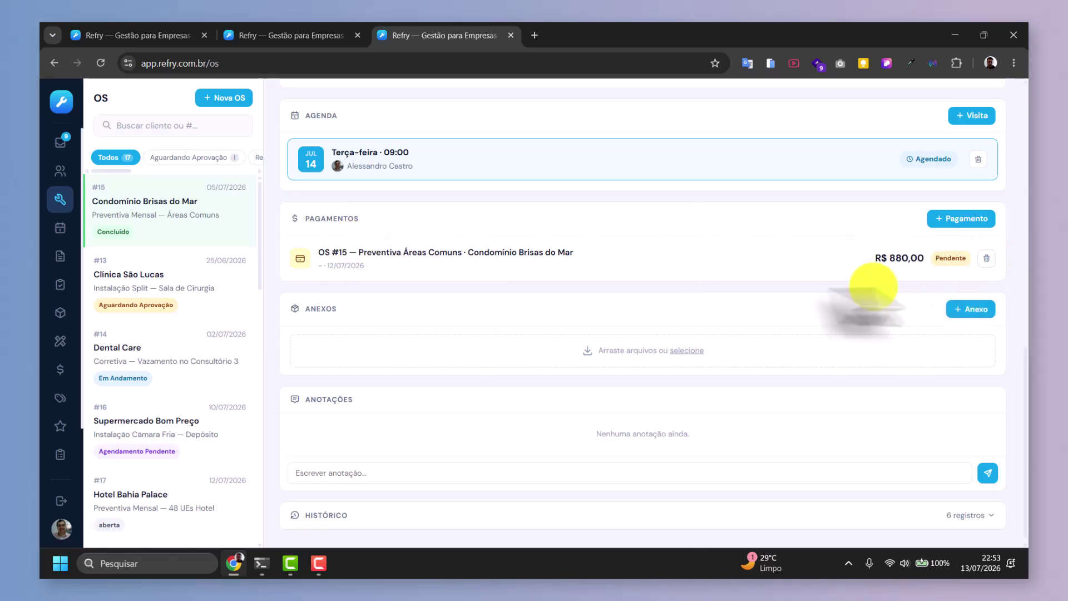
Start a new payment with due and received dates both 14/07/2026.
left_click(940, 218)
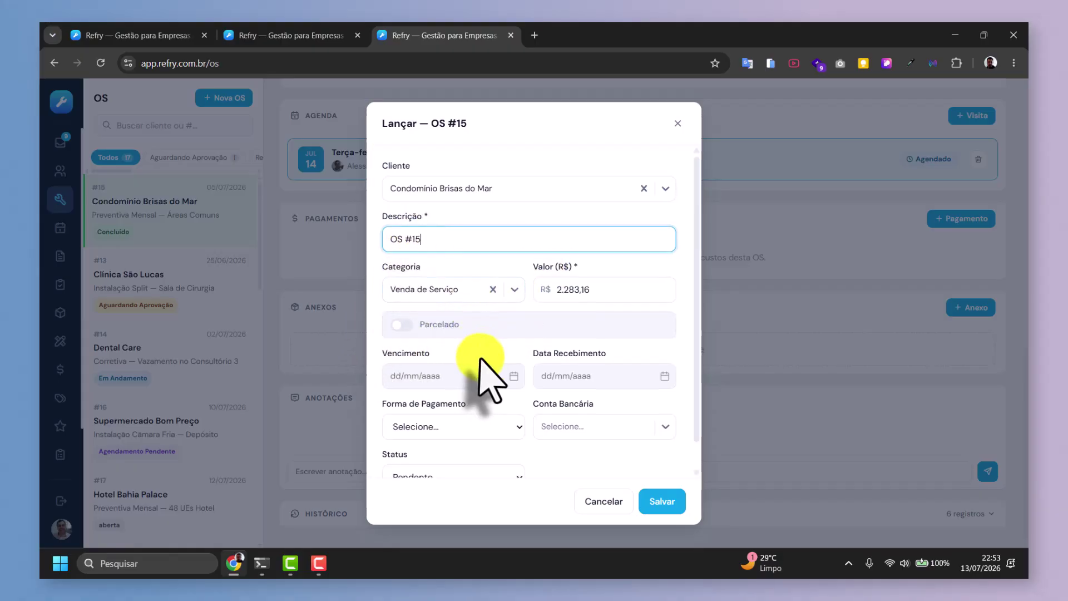
scroll(479, 359, "down", 1)
left_click(508, 352)
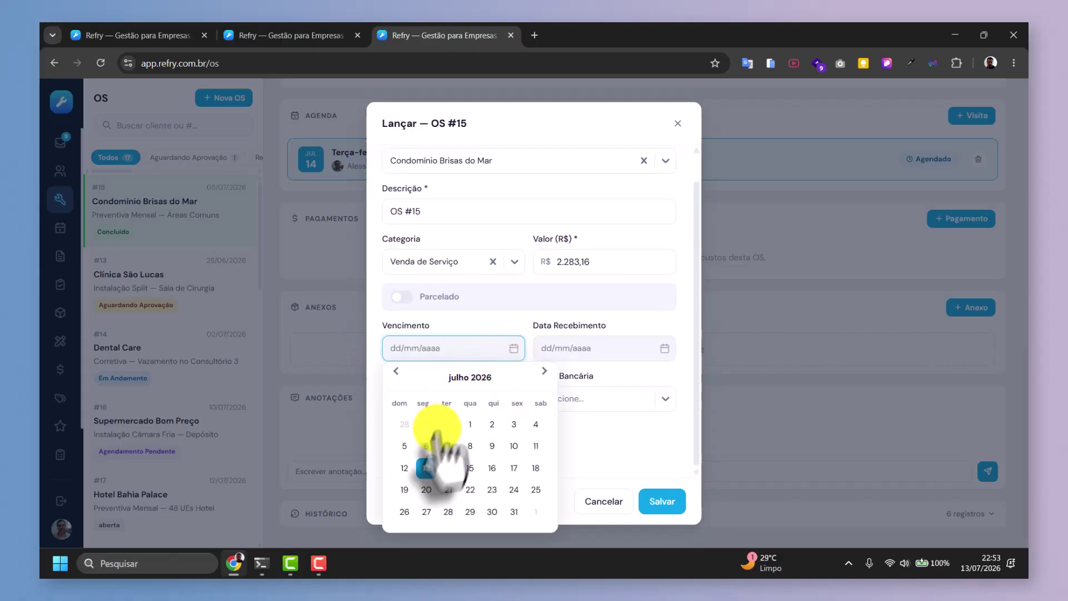
left_click(427, 468)
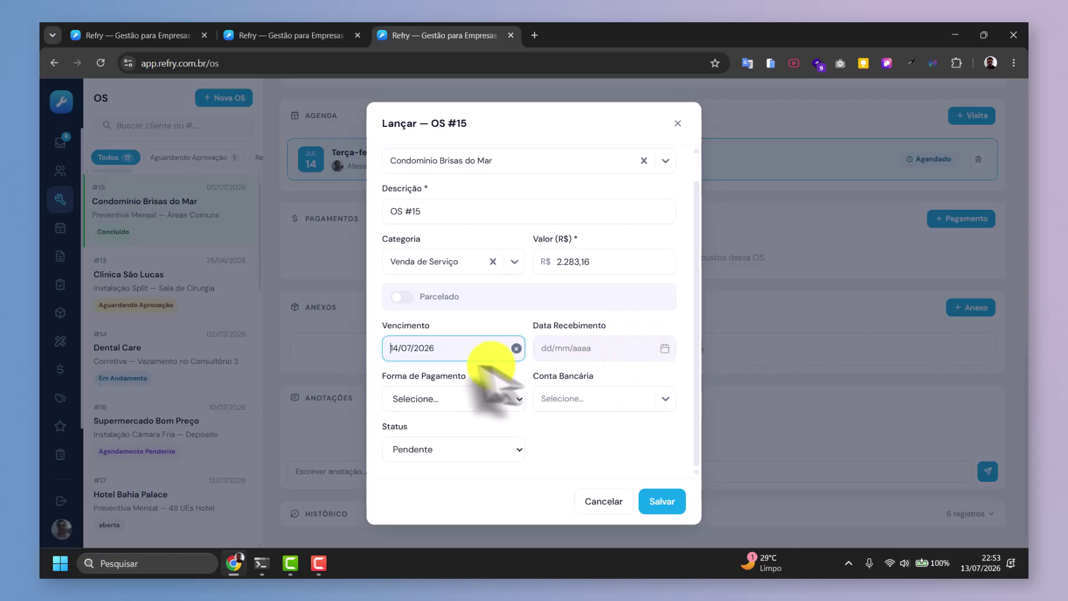
left_click(663, 351)
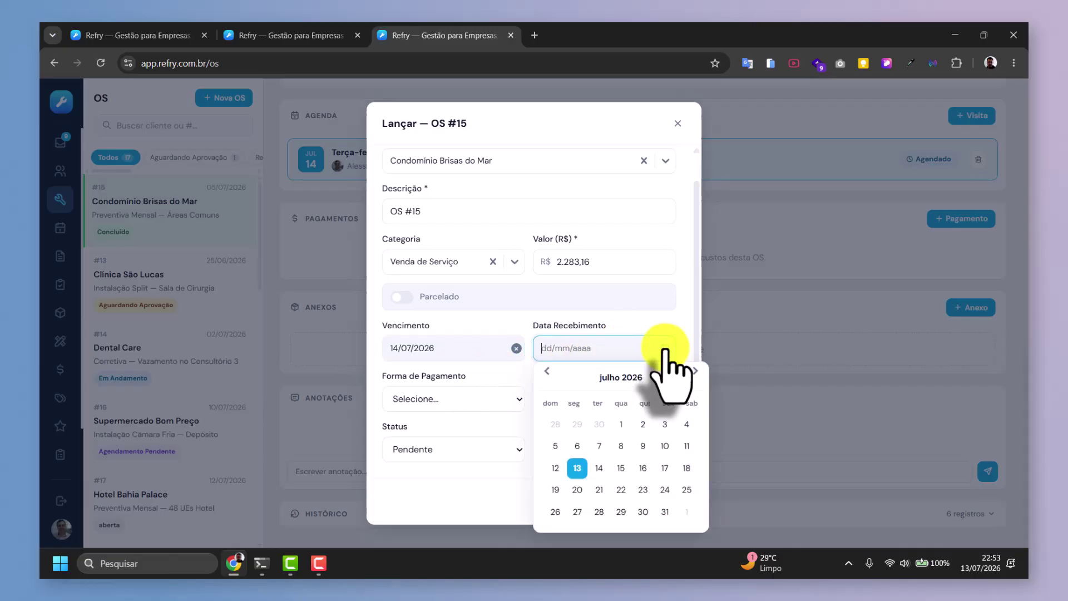
left_click(599, 468)
Set the method to Pix and status Pago, and save the R$ 2.283,16 payment.
left_click(417, 401)
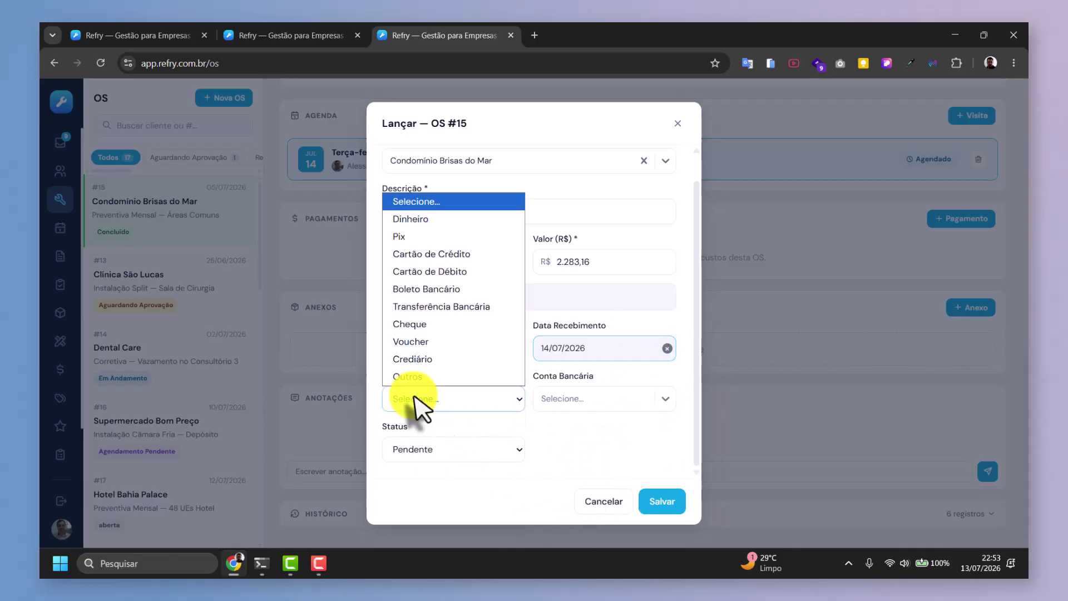
left_click(426, 237)
left_click(573, 399)
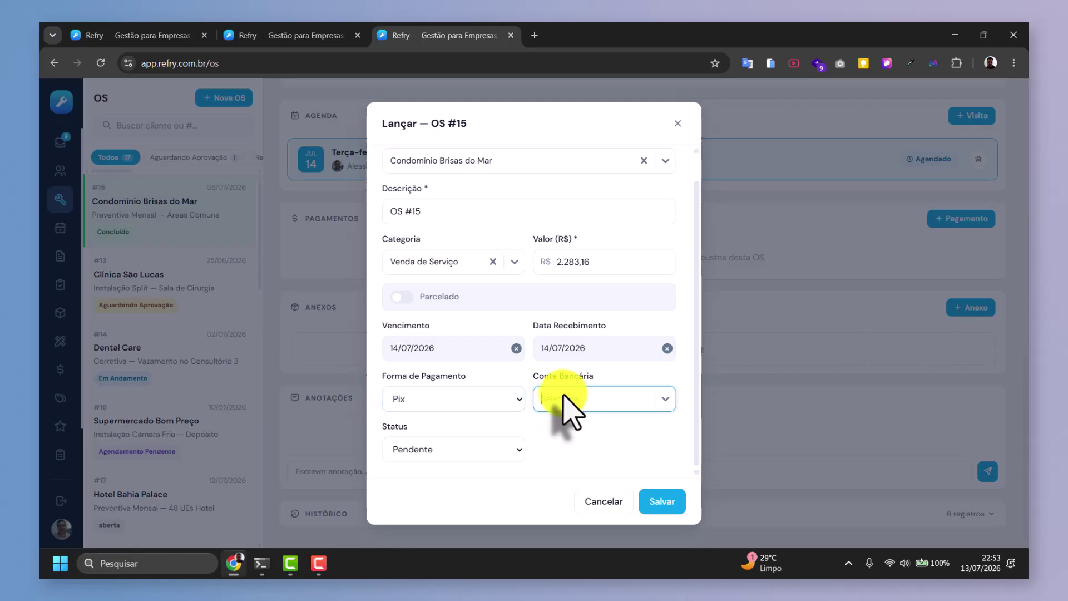
left_click(441, 449)
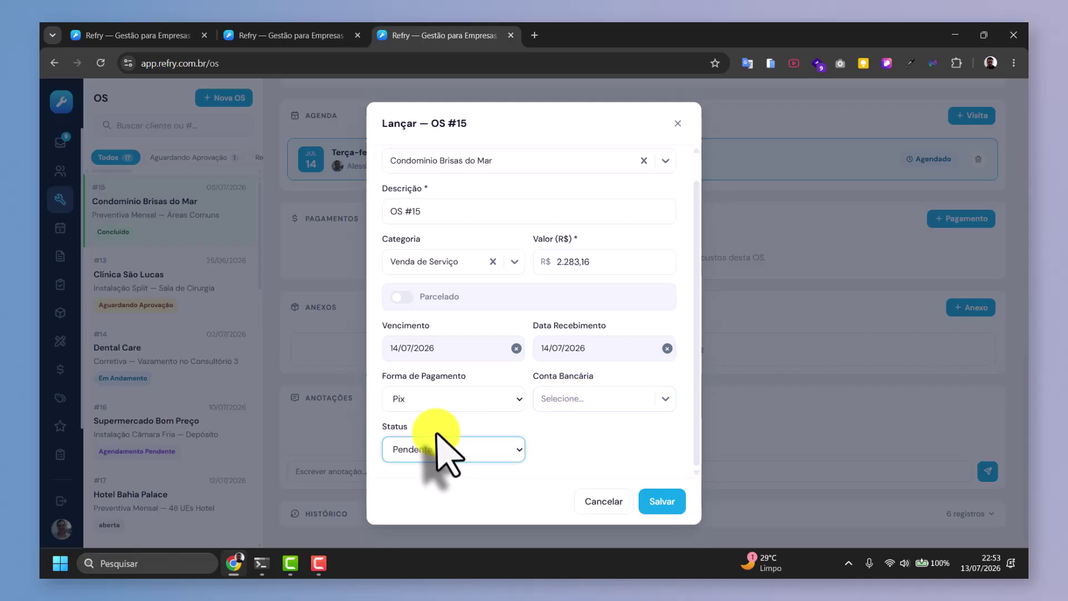
left_click(440, 449)
left_click(437, 372)
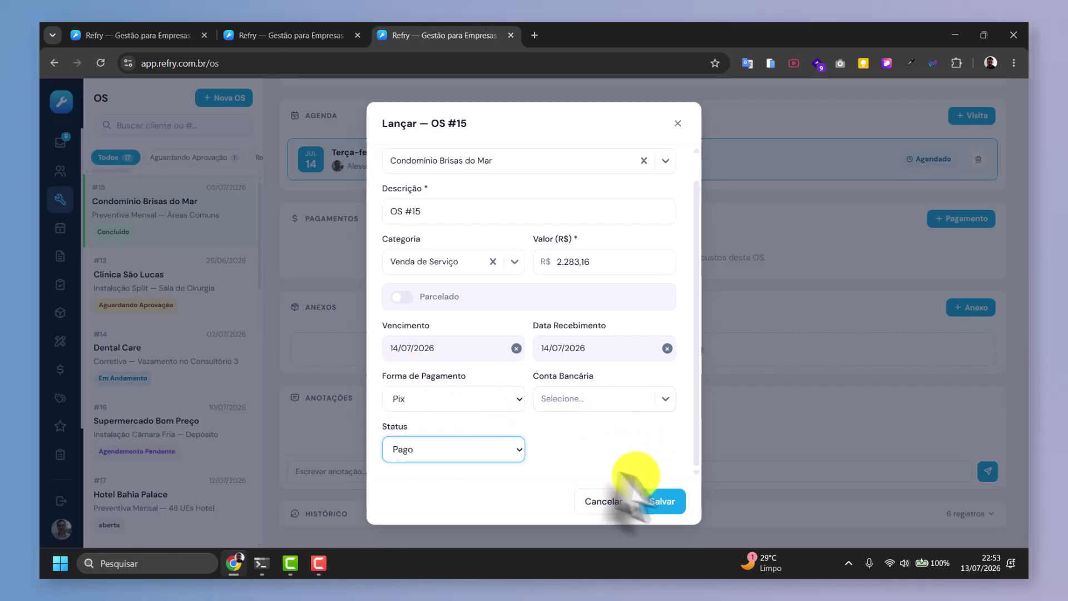
scroll(573, 396, "up", 1)
scroll(572, 400, "down", 1)
left_click(647, 500)
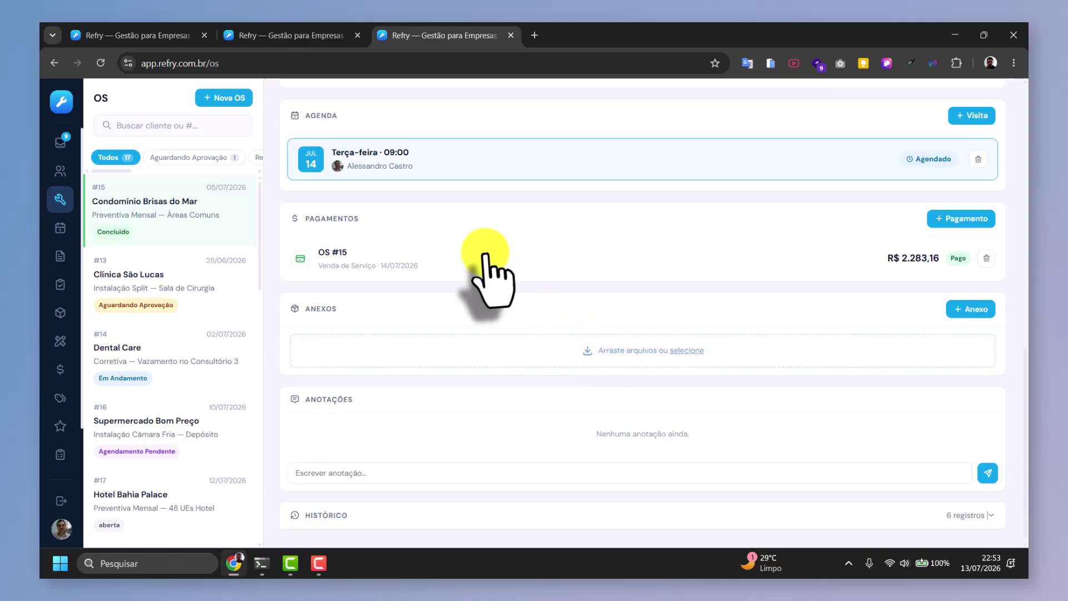
scroll(489, 275, "up", 5)
scroll(493, 273, "down", 3)
scroll(494, 263, "down", 2)
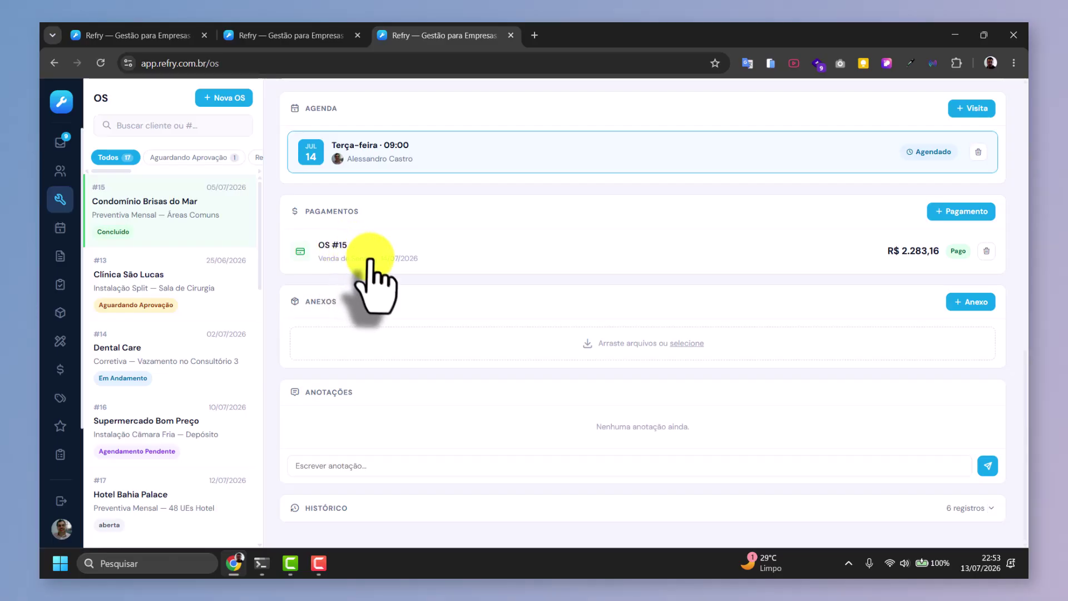
scroll(436, 269, "up", 2)
scroll(436, 262, "down", 2)
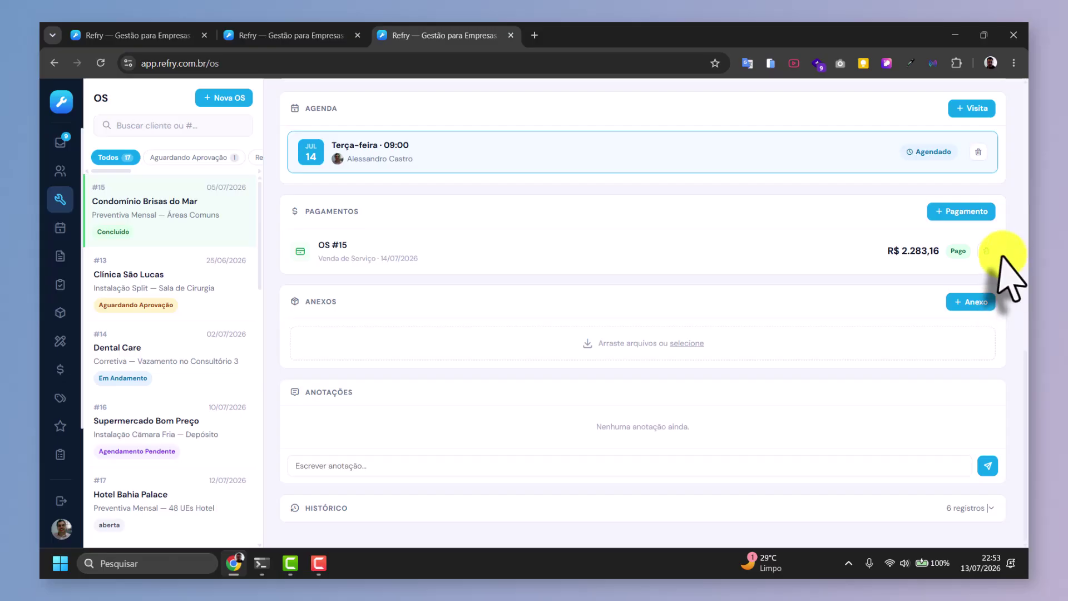
Delete the paid R$ 2.283,16 payment and start an instalment payment with 6 parcelas.
left_click(987, 252)
left_click(962, 212)
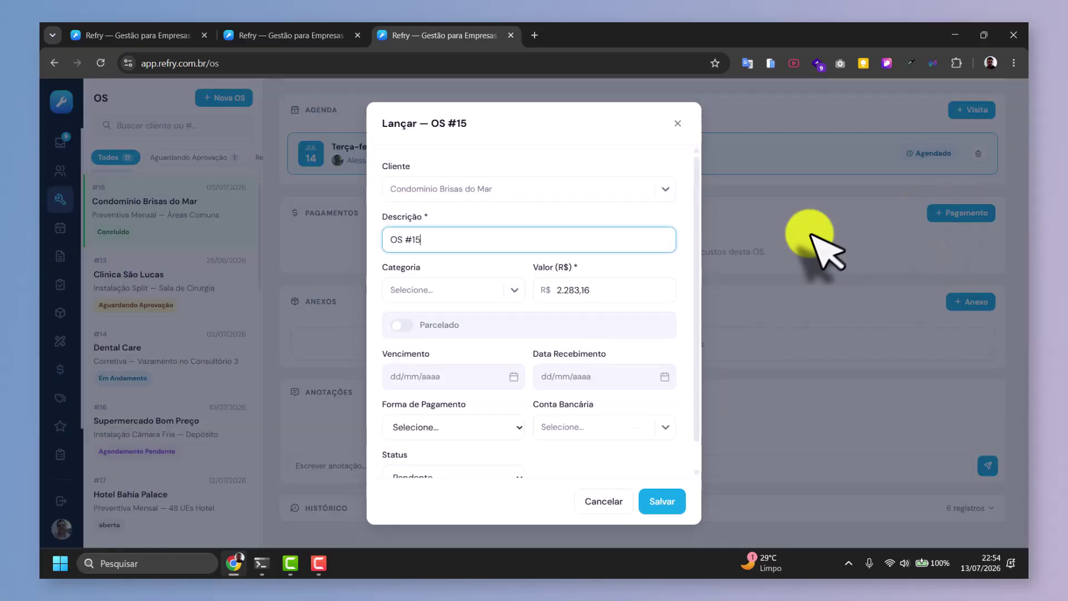
left_click(396, 324)
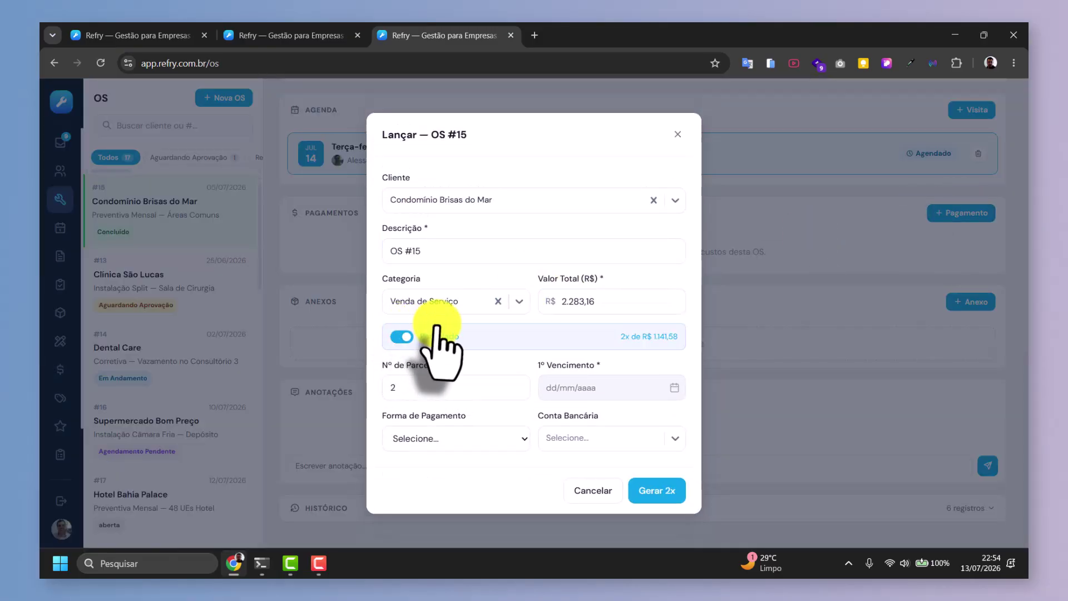
left_click(395, 387)
double_click(395, 388)
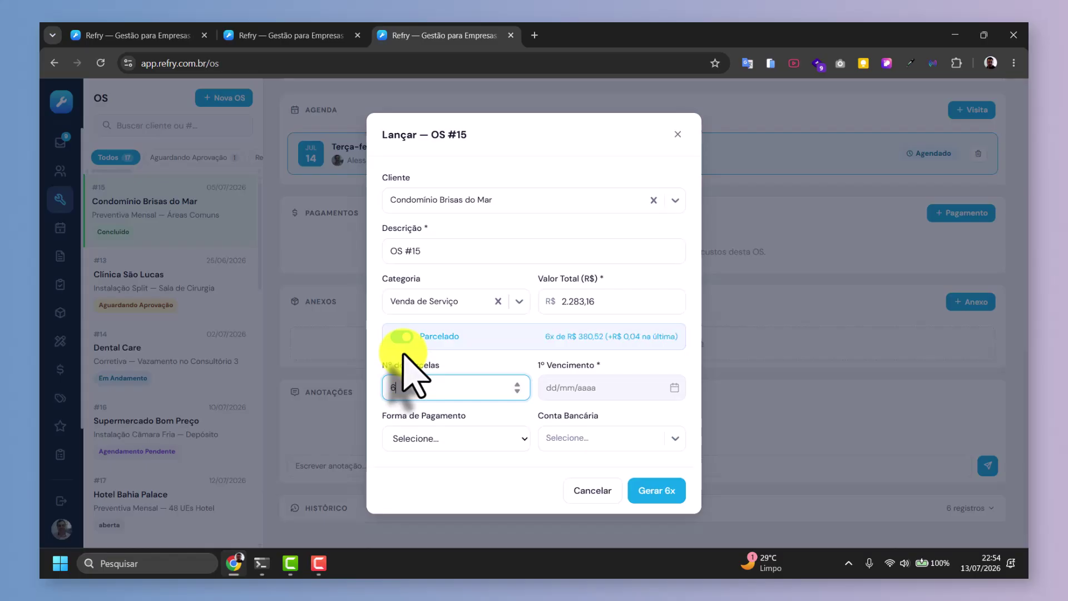
Set first due date 20/07/2026 and Cartão de Crédito, then generate six R$ 380,52 instalments.
left_click(584, 387)
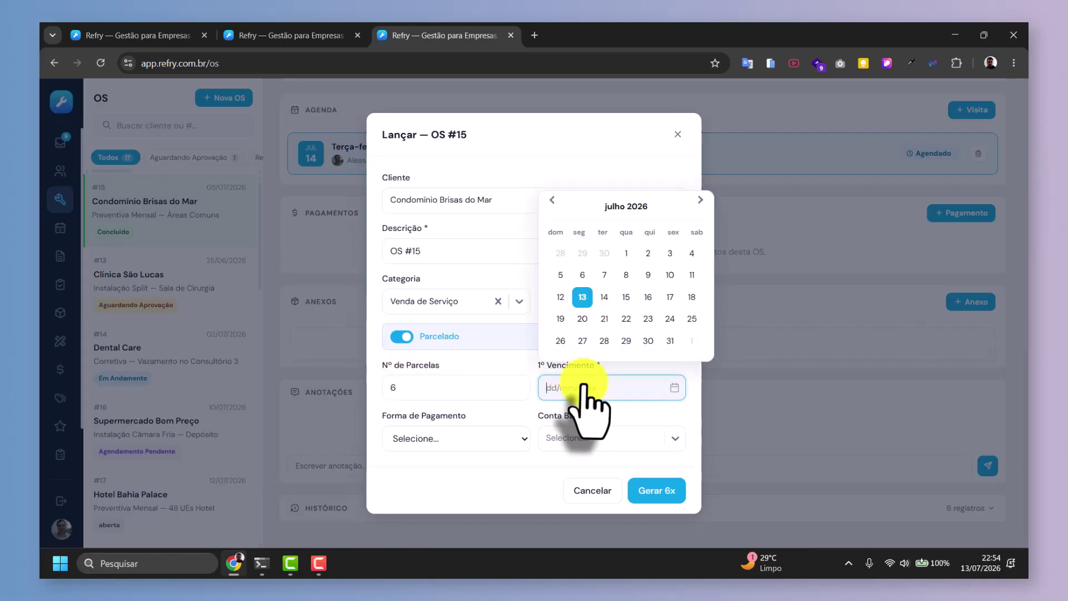
left_click(582, 319)
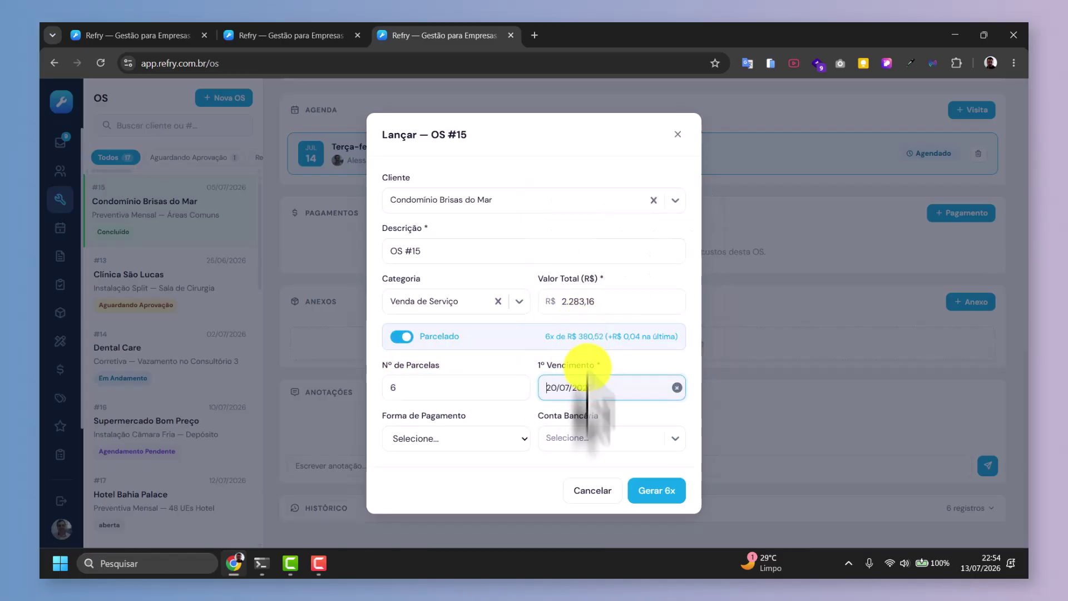
left_click(454, 445)
left_click(454, 445)
left_click(438, 438)
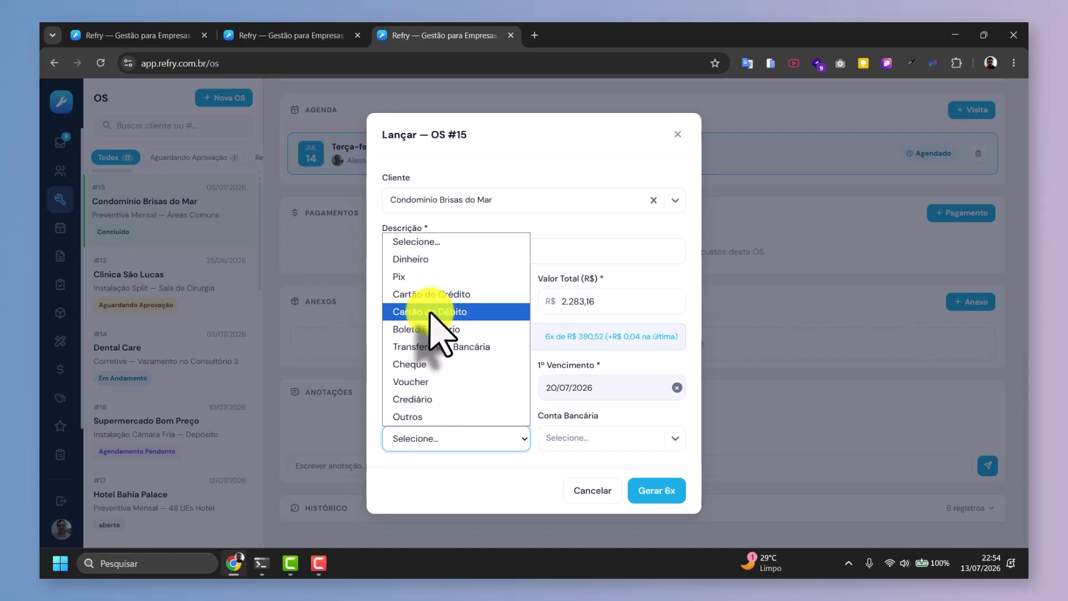
left_click(434, 293)
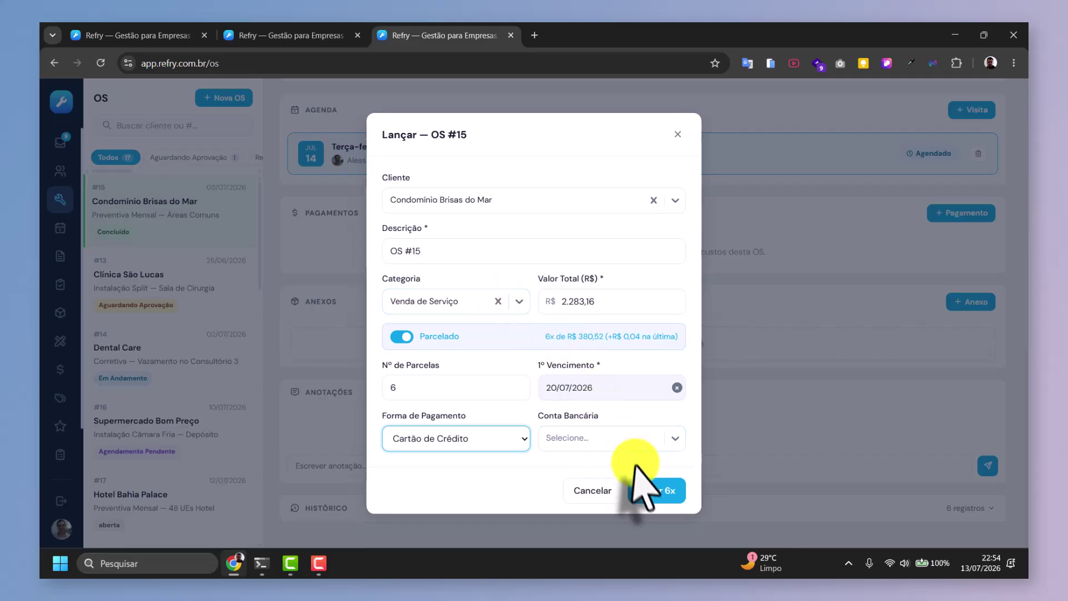
left_click(643, 492)
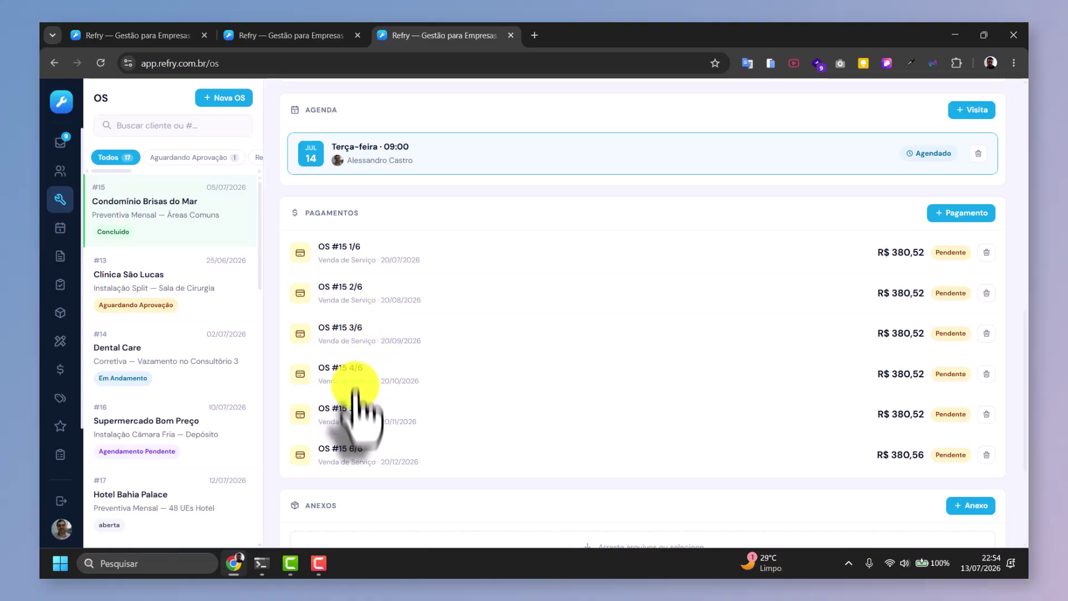
Mark instalment 1/6 of R$ 380,52, due 20/07/2026, as Pago.
scroll(441, 367, "down", 3)
scroll(442, 367, "up", 2)
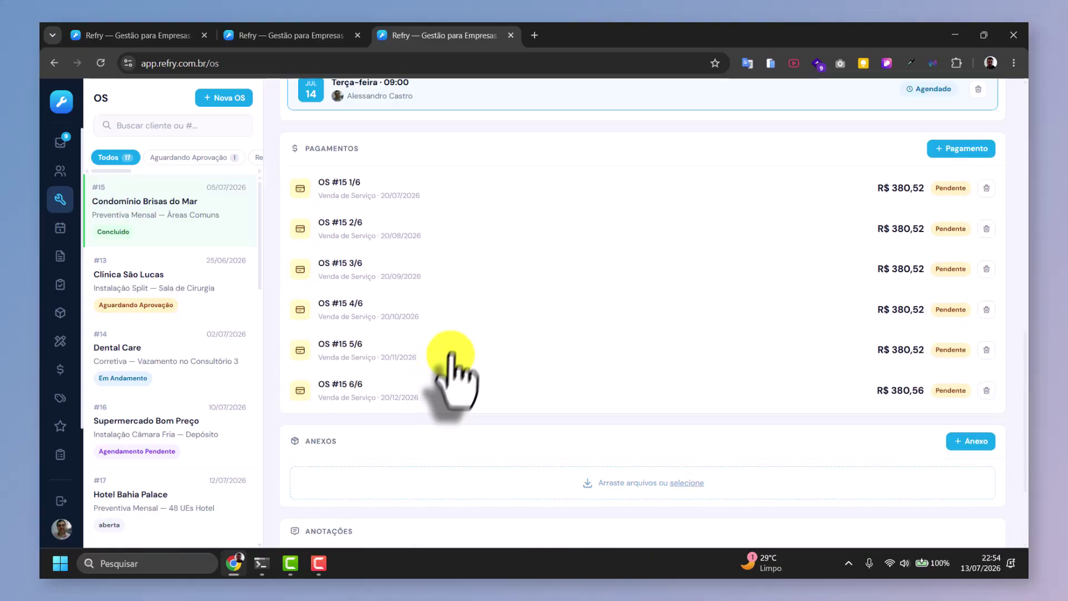
left_click(520, 184)
scroll(449, 381, "down", 1)
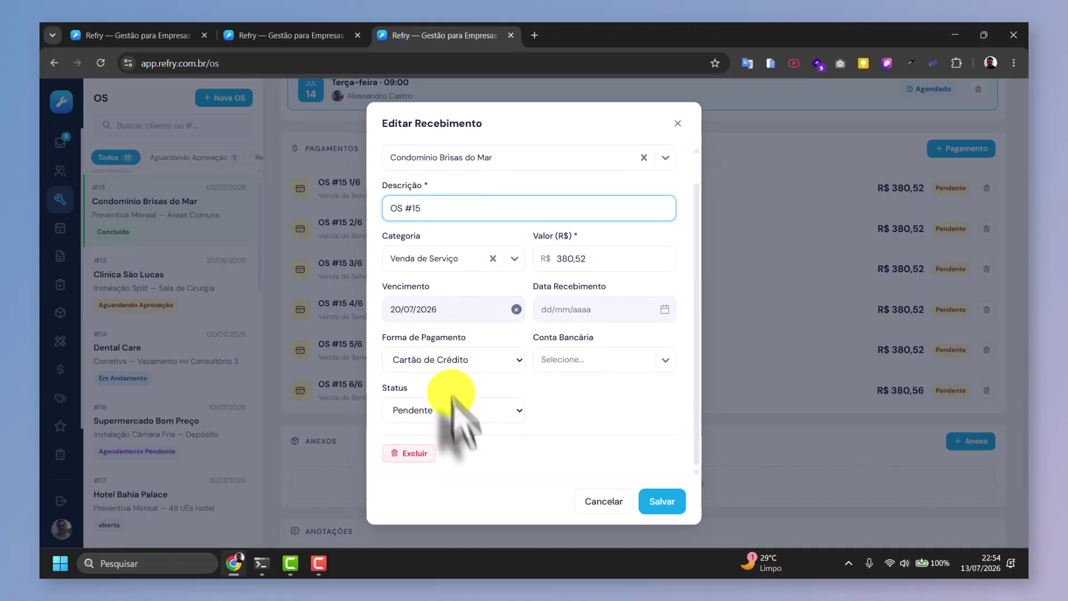
left_click(452, 407)
left_click(422, 449)
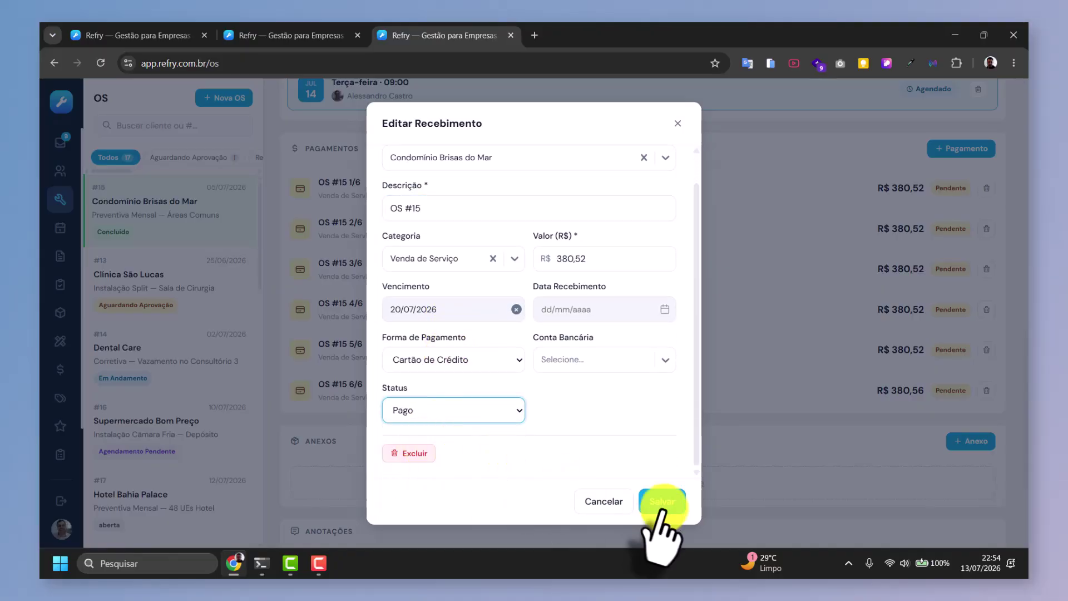
left_click(662, 501)
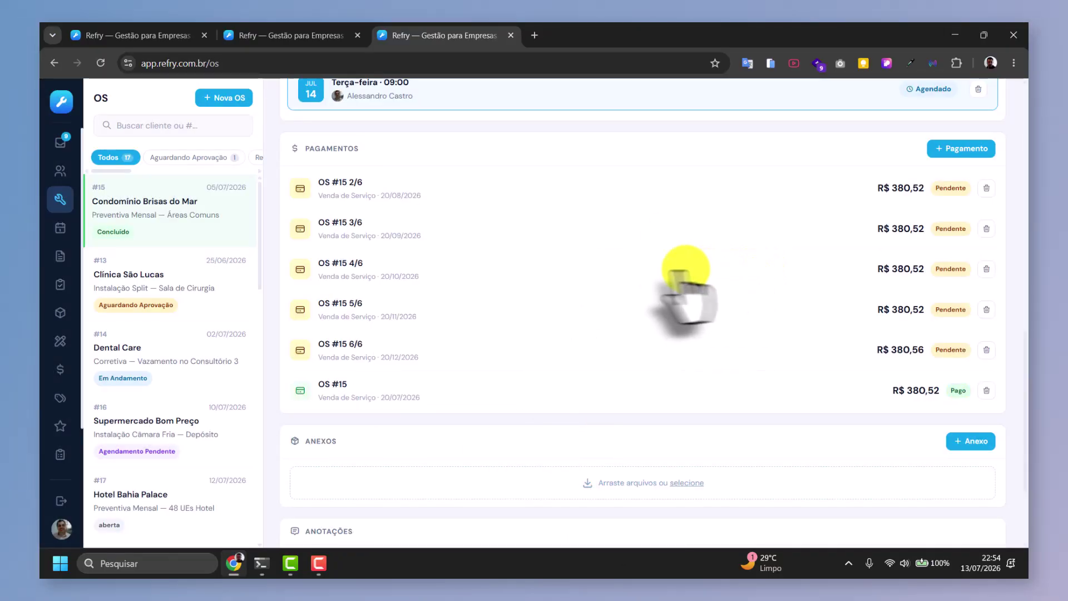
scroll(543, 262, "down", 3)
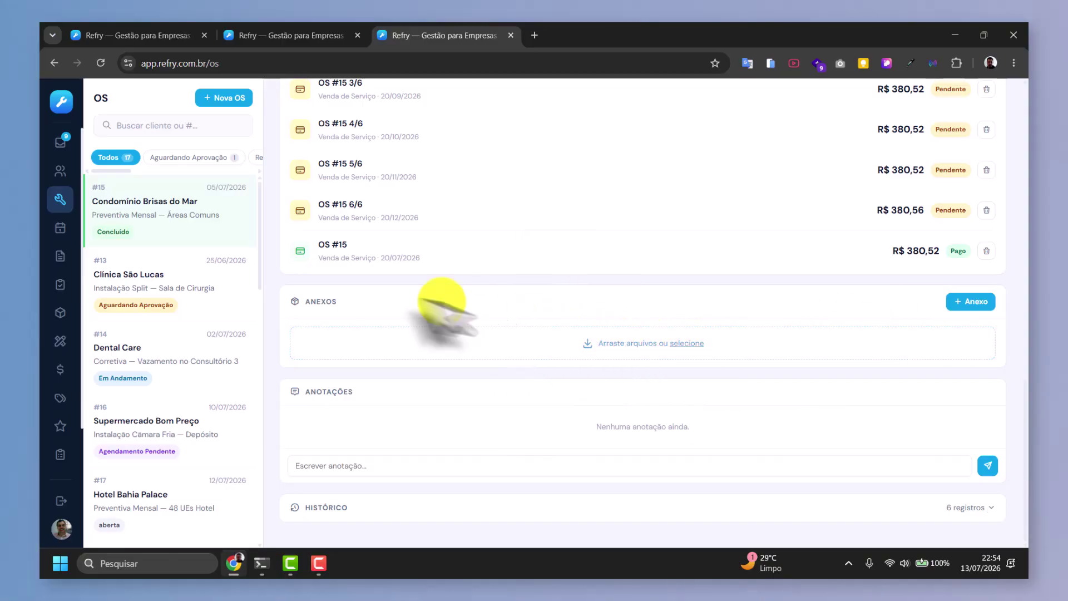
Post a note that the quote was approved with payment in 6x, approved by the director.
left_click(368, 468)
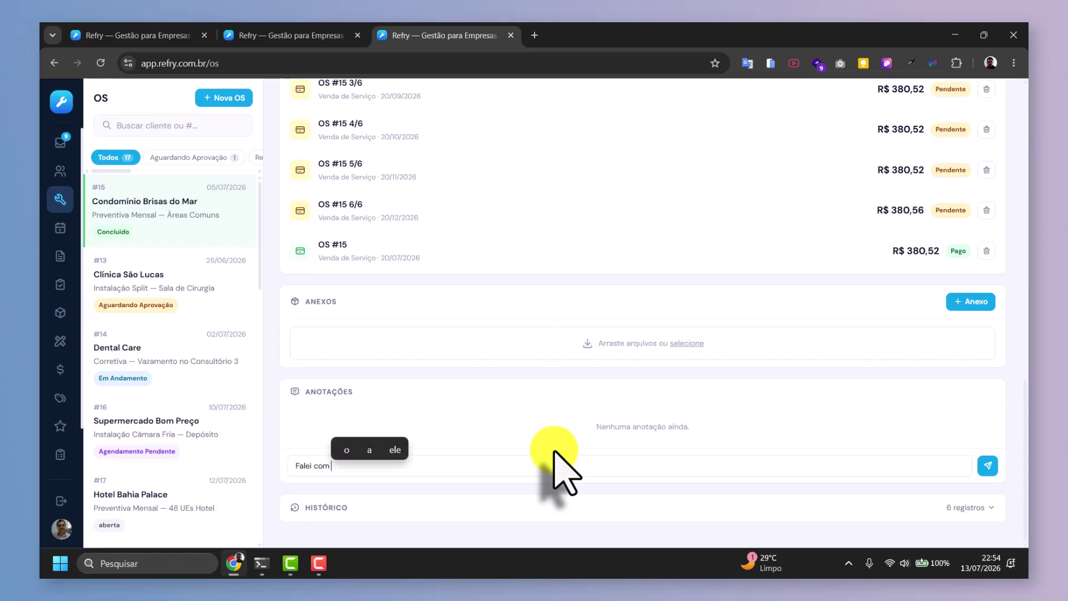
key("BackSpace")
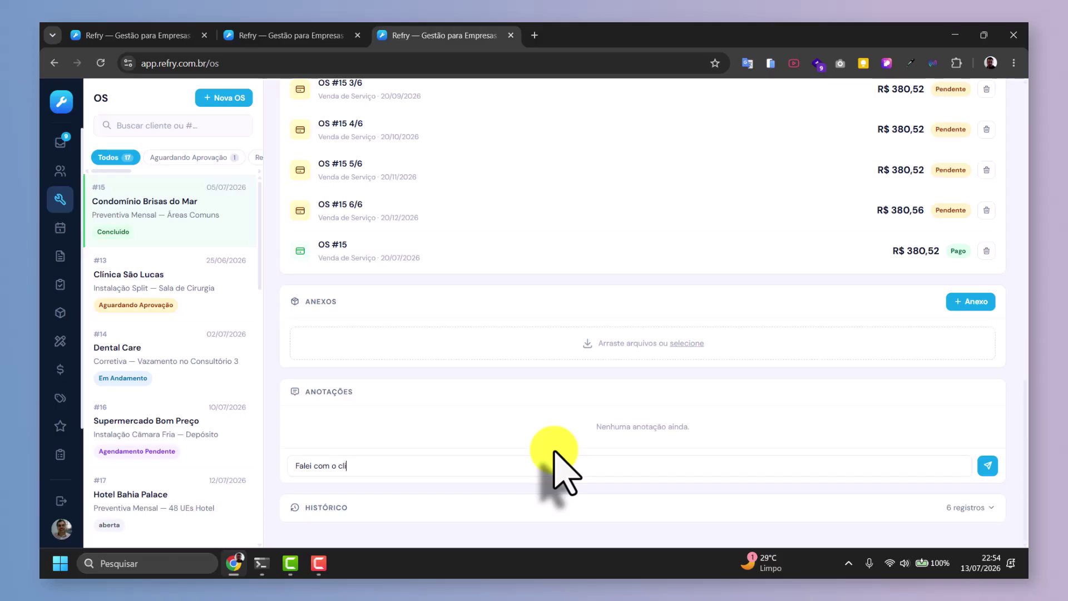
type("o orçamento foi aprovado com pgto em")
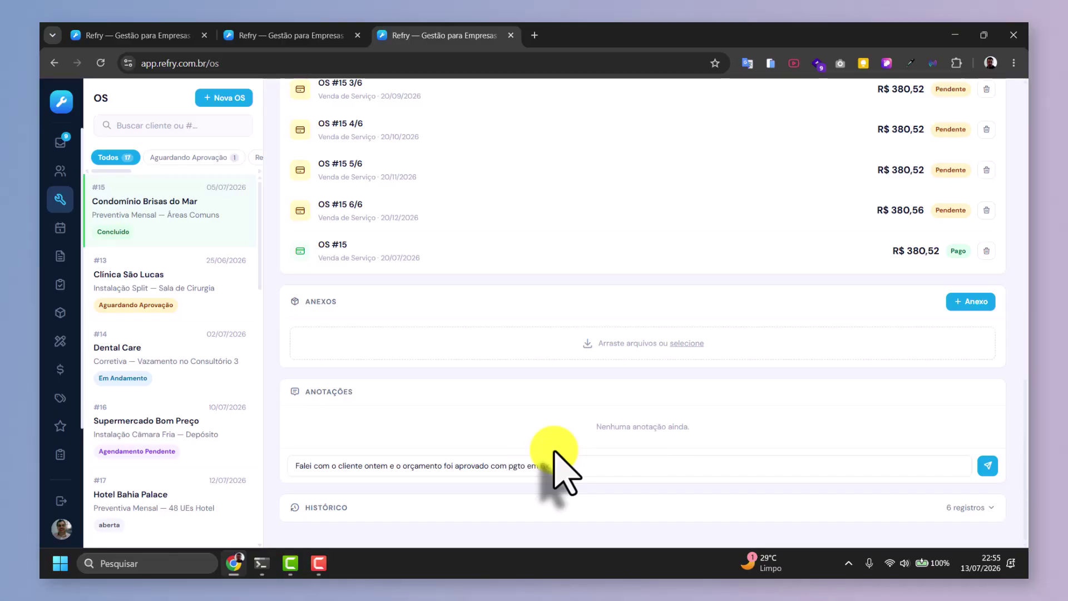
type("o")
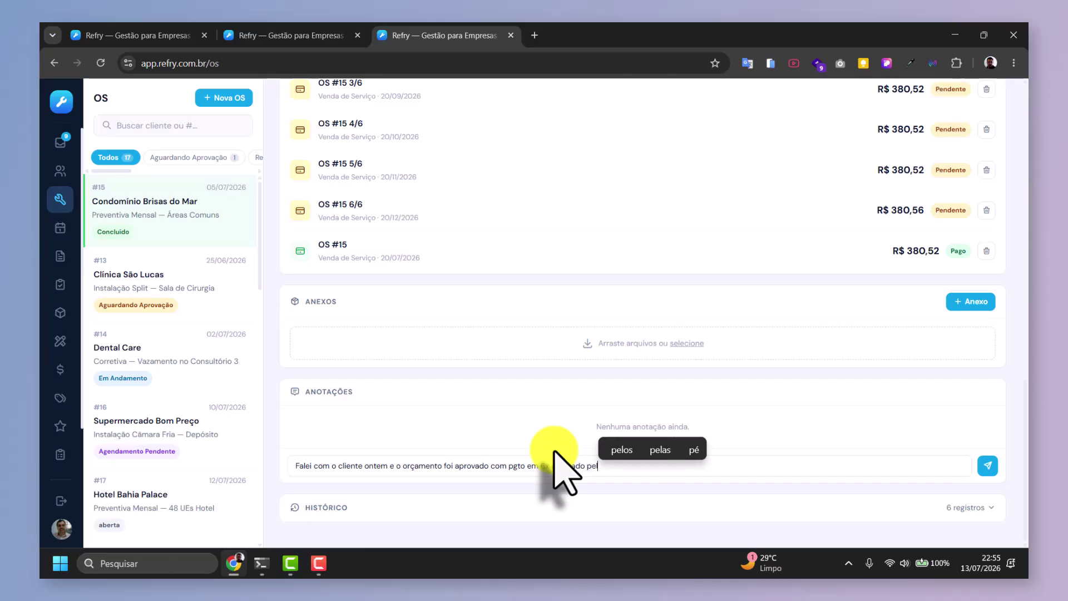
type(" pelo ")
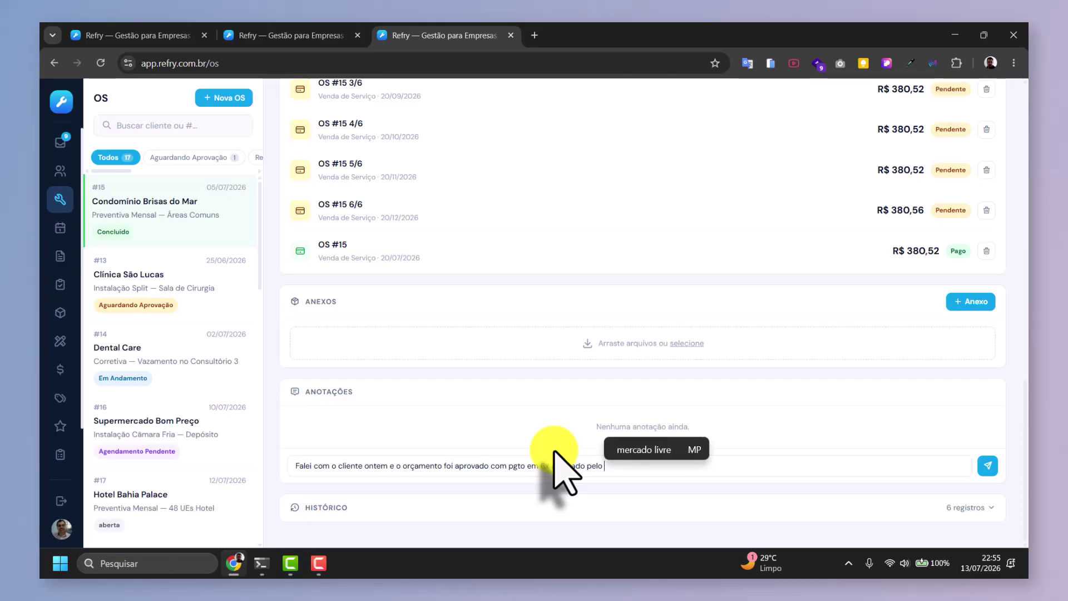
type("direot")
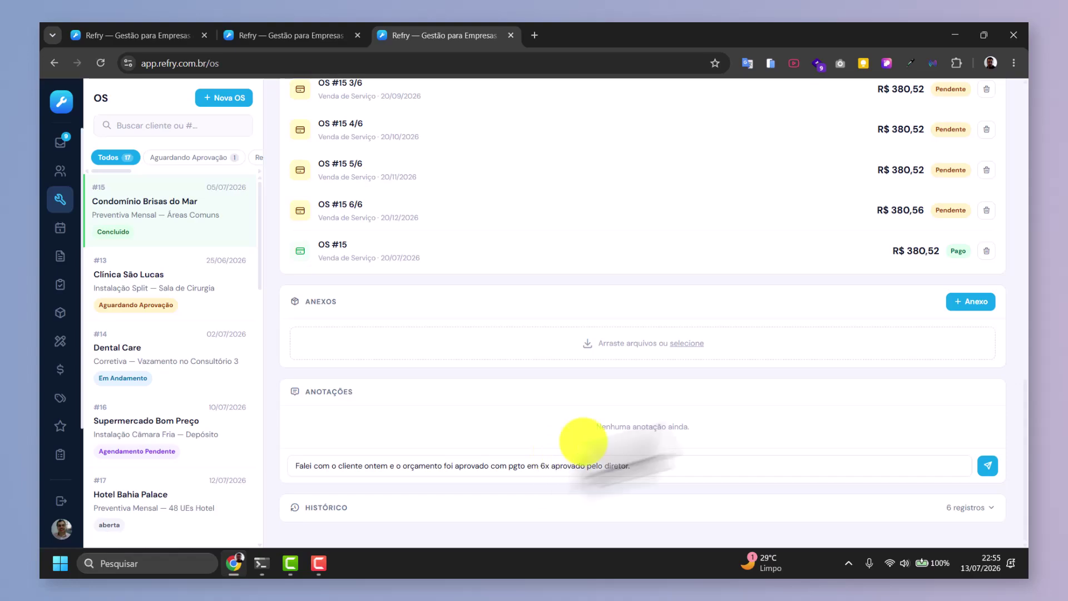
left_click(988, 466)
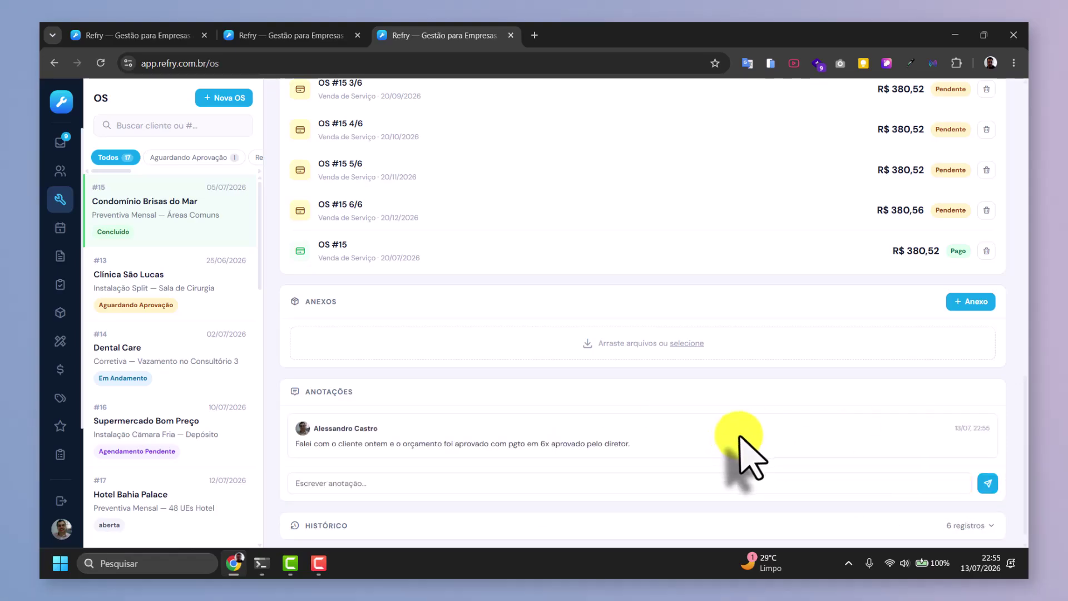
scroll(599, 320, "up", 8)
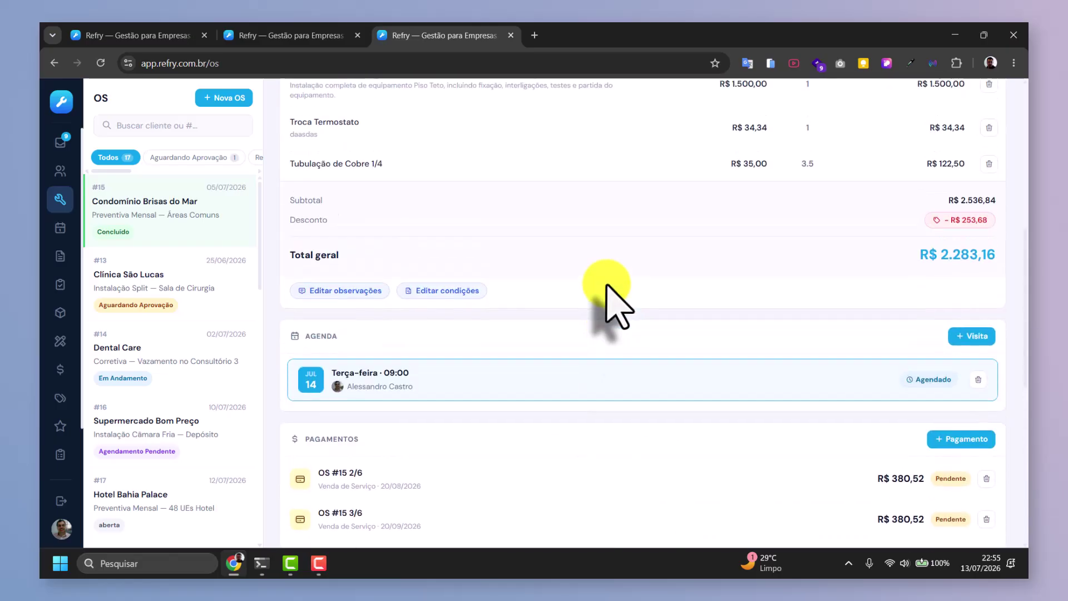
scroll(607, 287, "up", 5)
scroll(595, 358, "down", 12)
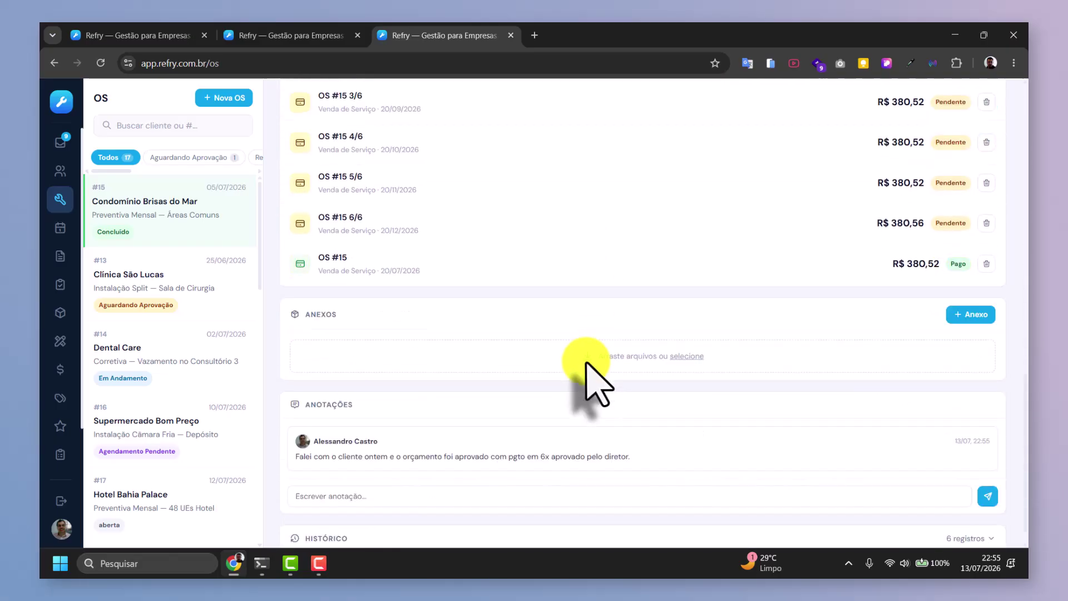
scroll(595, 384, "down", 1)
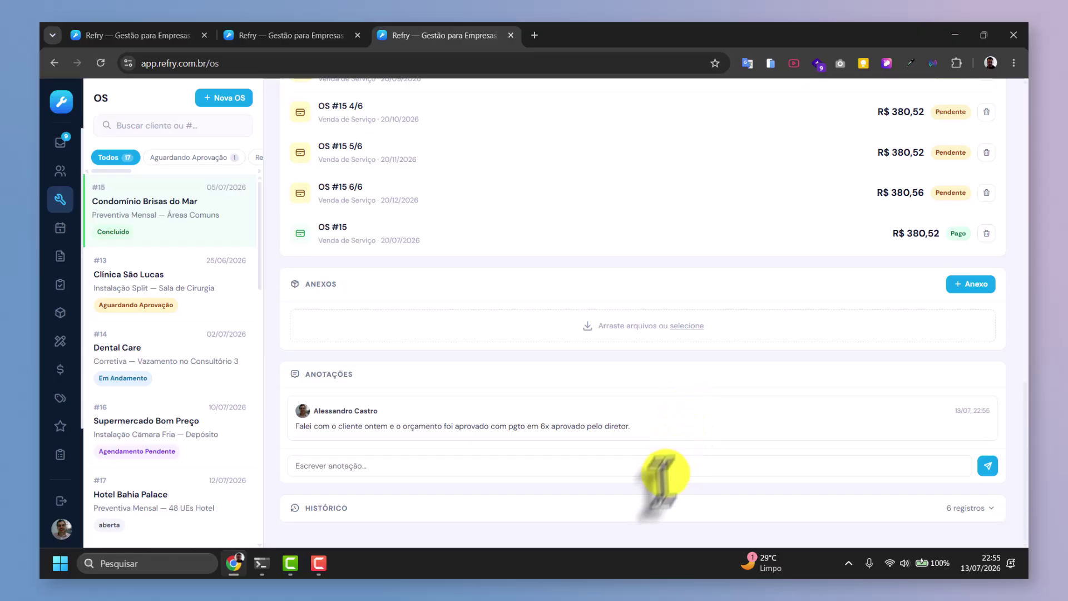
left_click(370, 510)
scroll(369, 481, "down", 5)
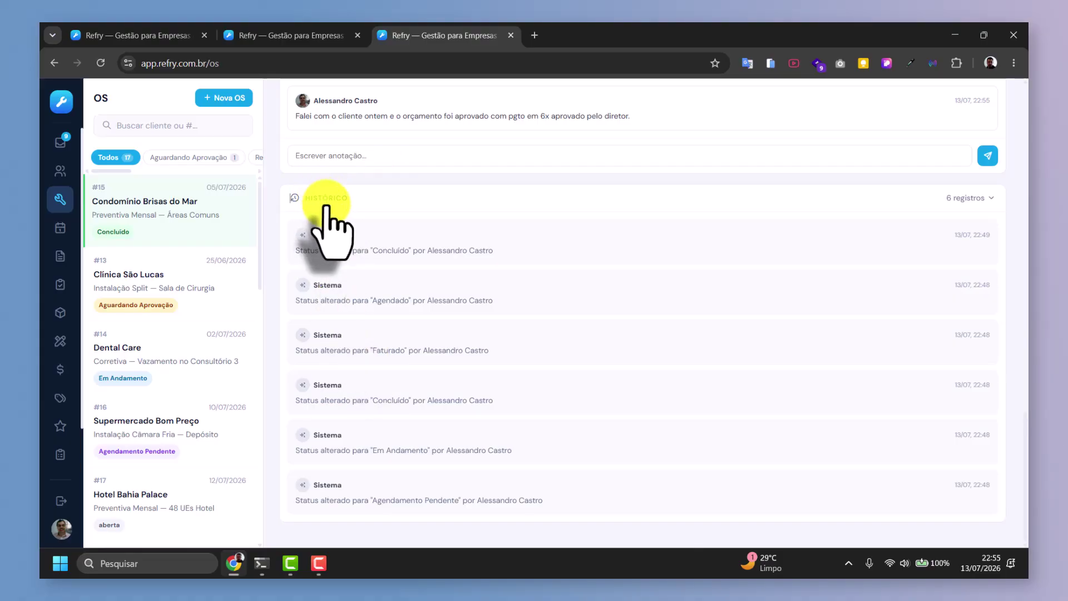
left_click(322, 198)
scroll(334, 223, "up", 6)
scroll(459, 301, "up", 7)
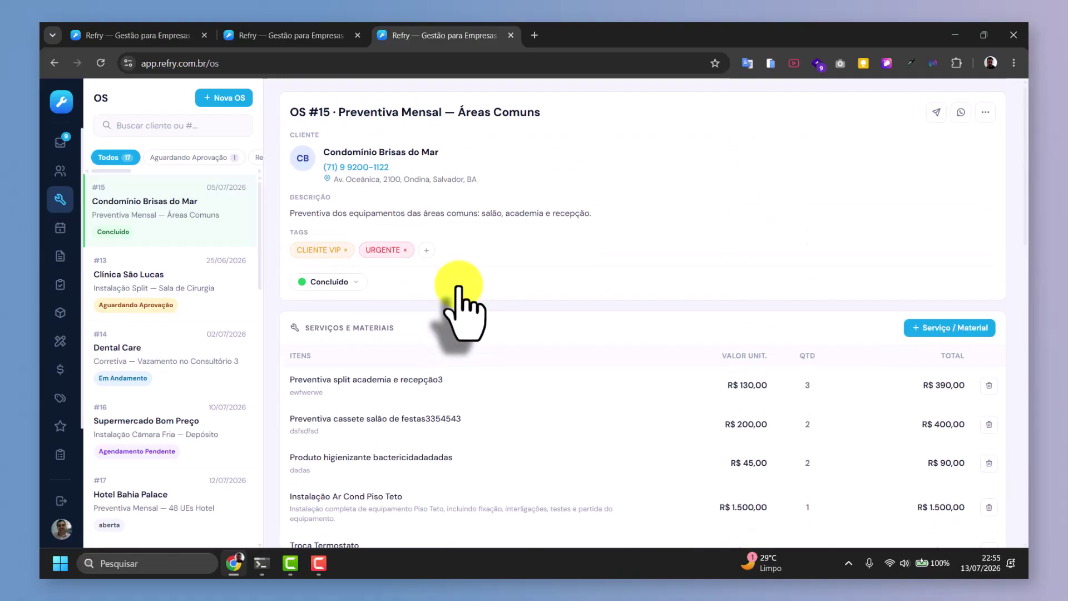
Print OS #15 to a two-page PDF, cancel the print dialog, and return to the order.
left_click(985, 111)
left_click(898, 143)
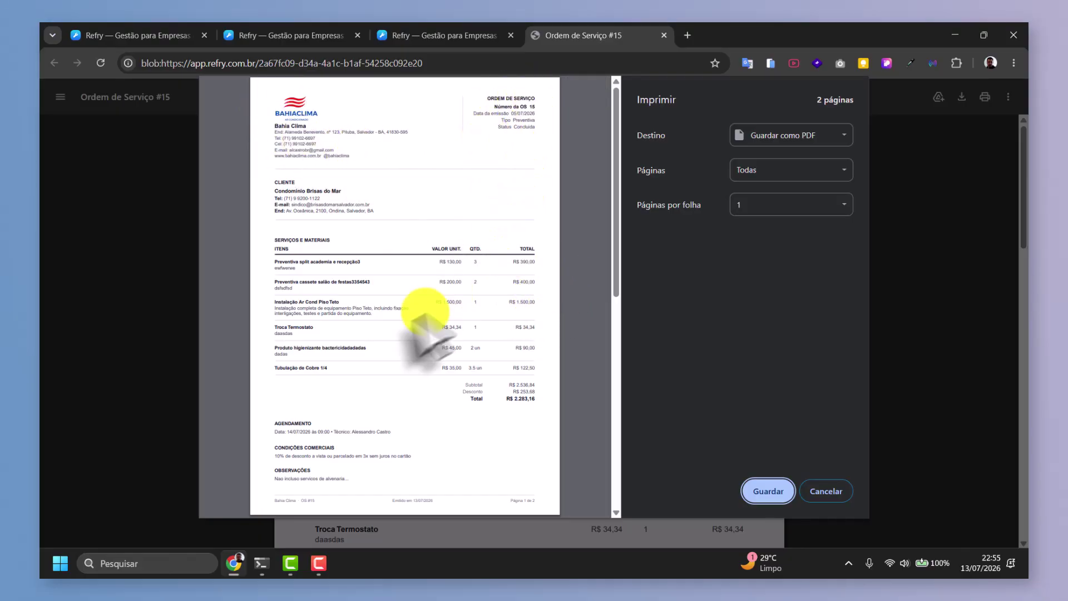
scroll(342, 324, "down", 3)
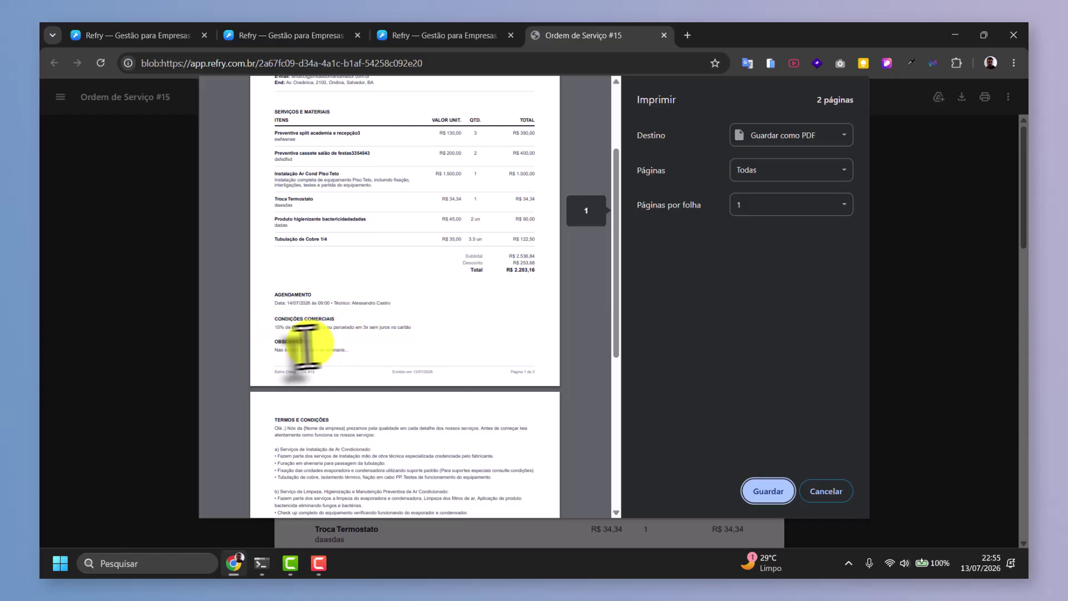
scroll(357, 362, "down", 7)
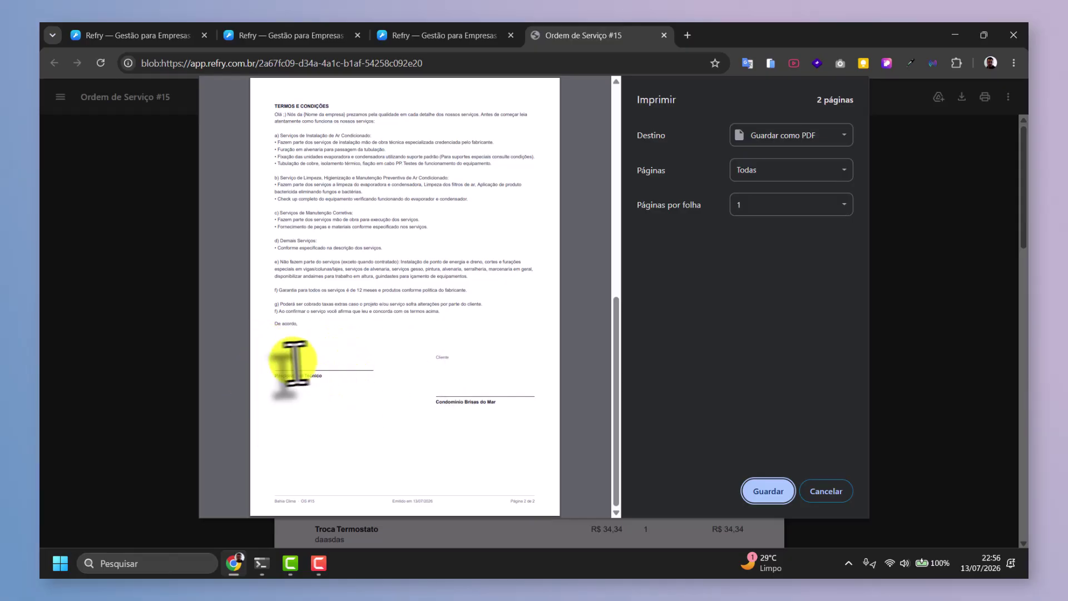
left_click(829, 490)
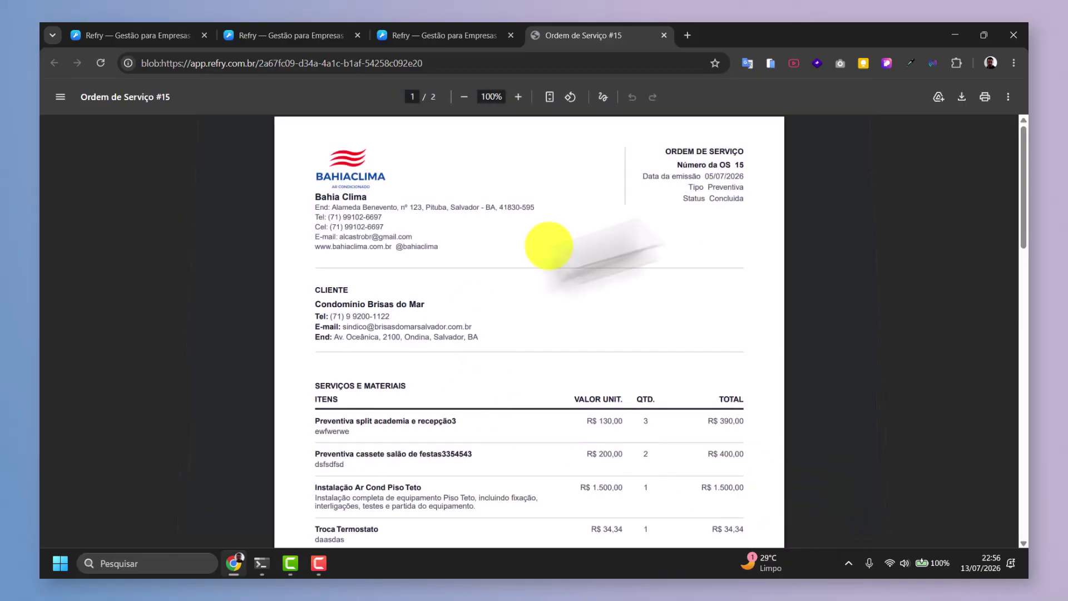
left_click(473, 35)
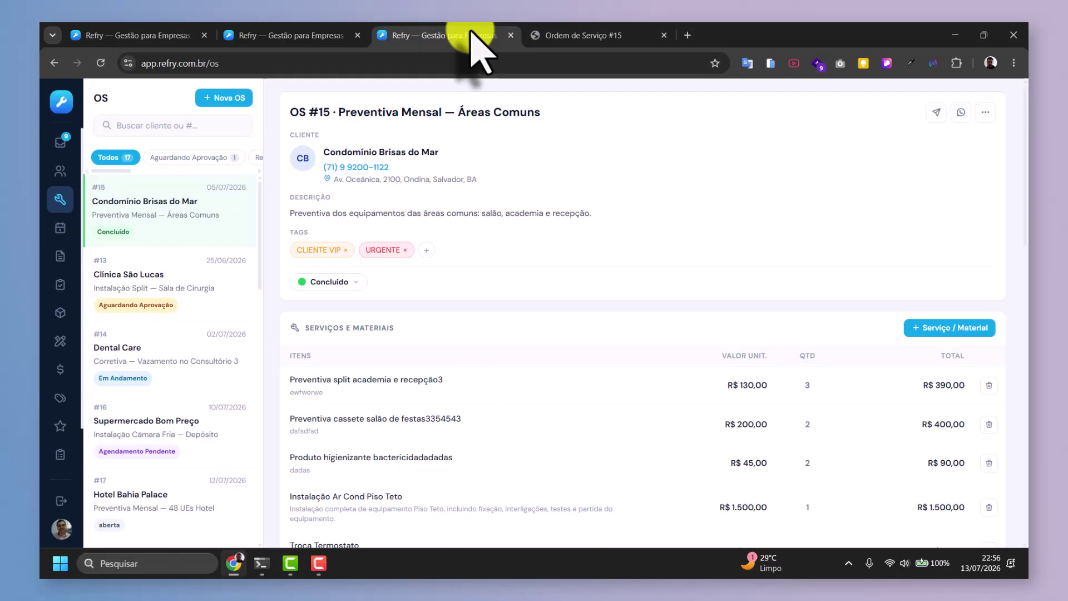
Open the agenda, then twice start and discard a new service order on 15 July.
left_click(60, 227)
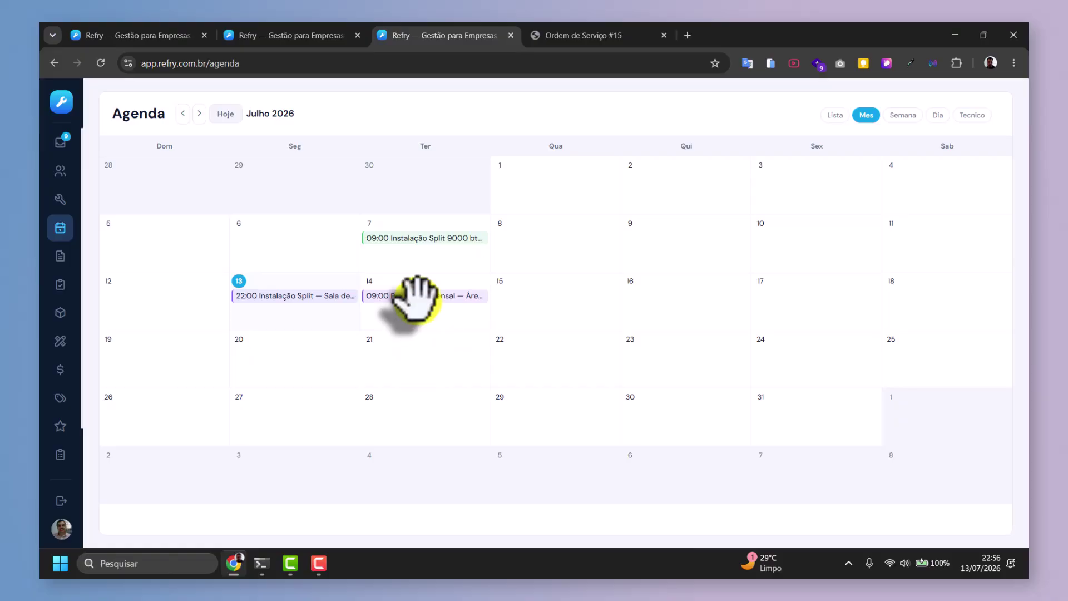
left_click(549, 295)
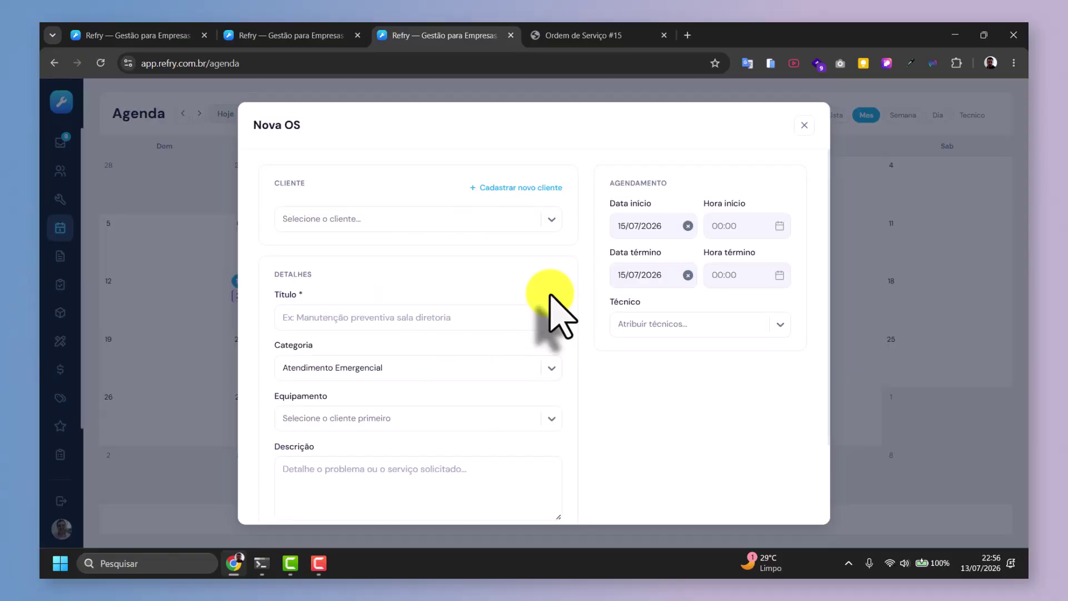
left_click(804, 125)
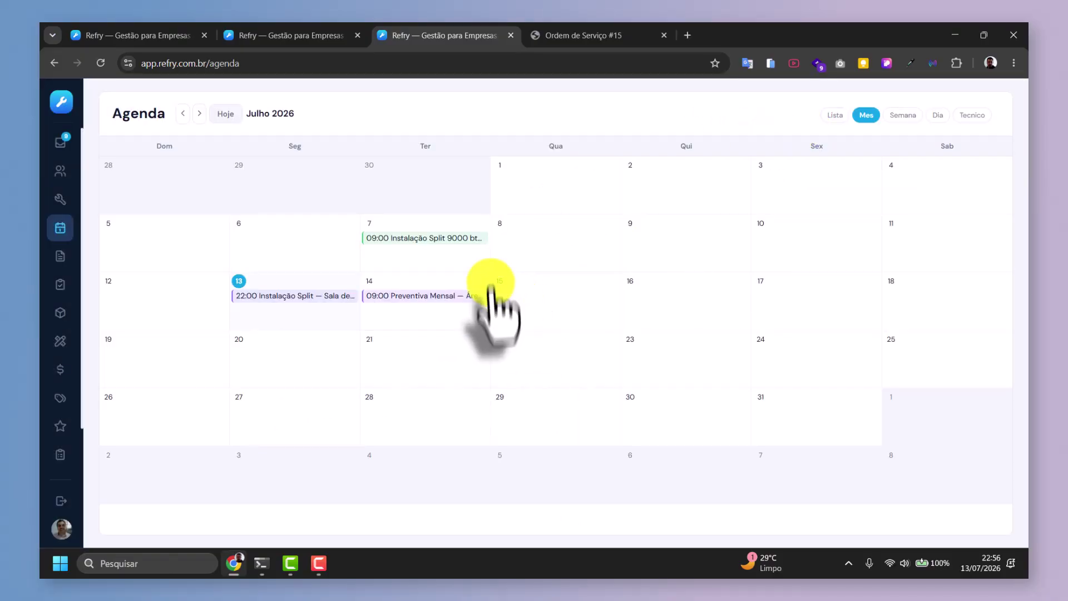
left_click(525, 303)
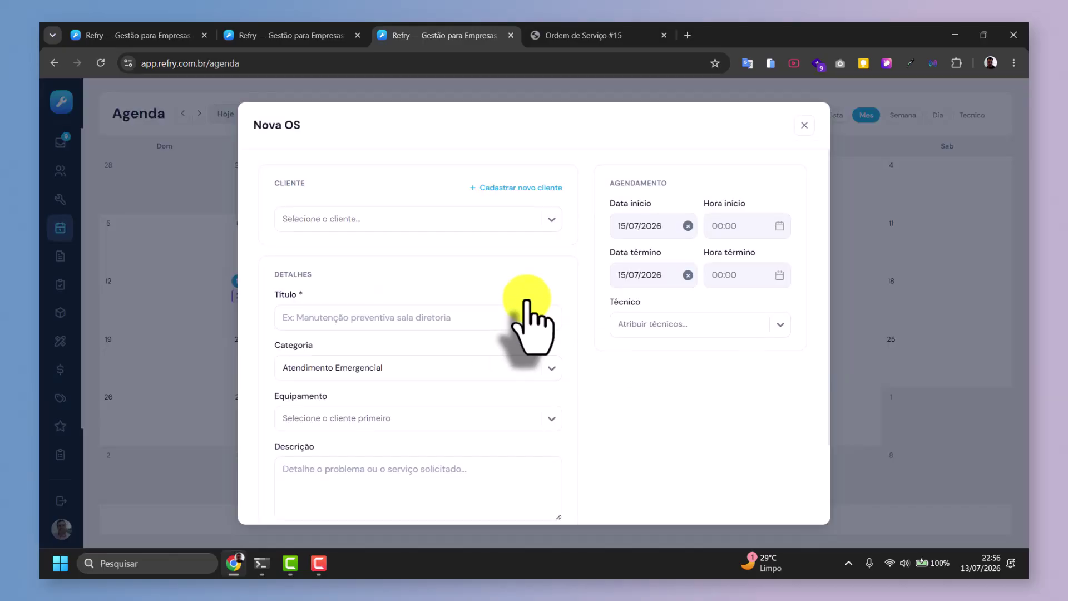
left_click(804, 125)
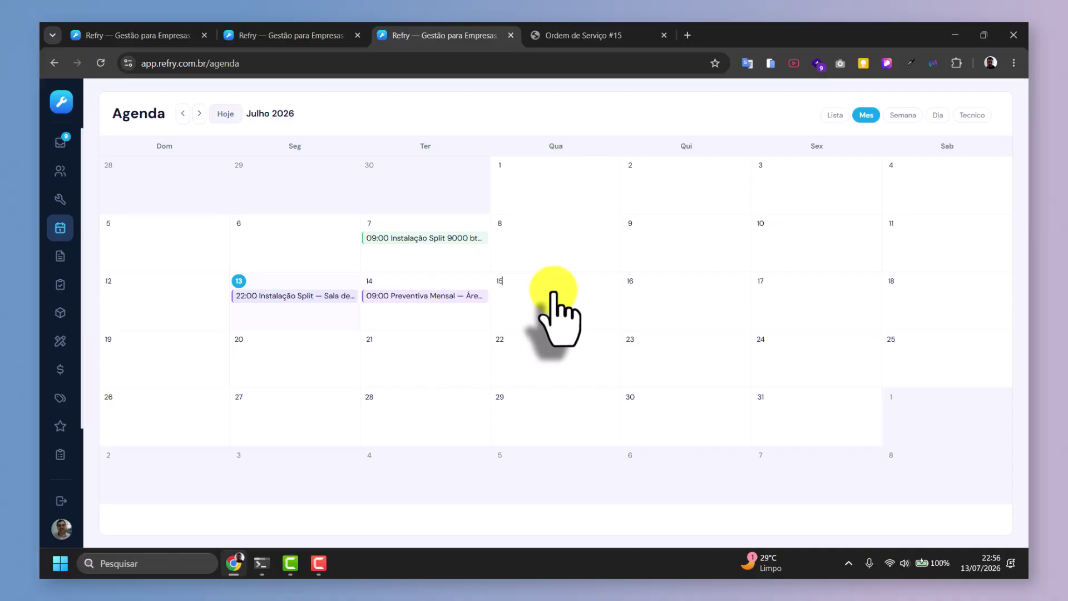
Check the agenda's list, week, day and per-technician views for 14 July, then return to July month view.
left_click(835, 115)
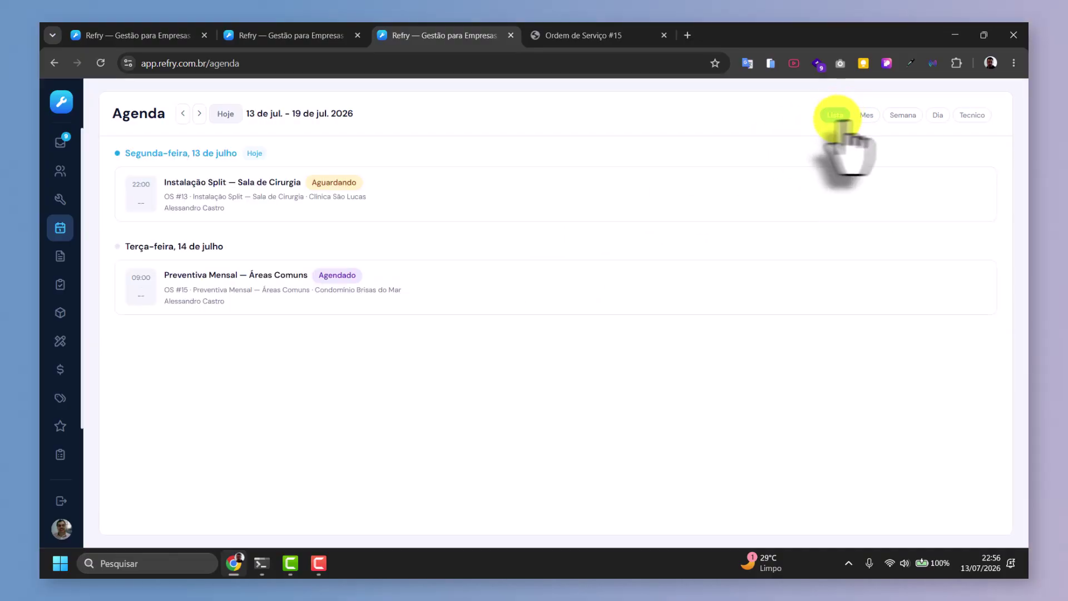
left_click(866, 115)
left_click(893, 115)
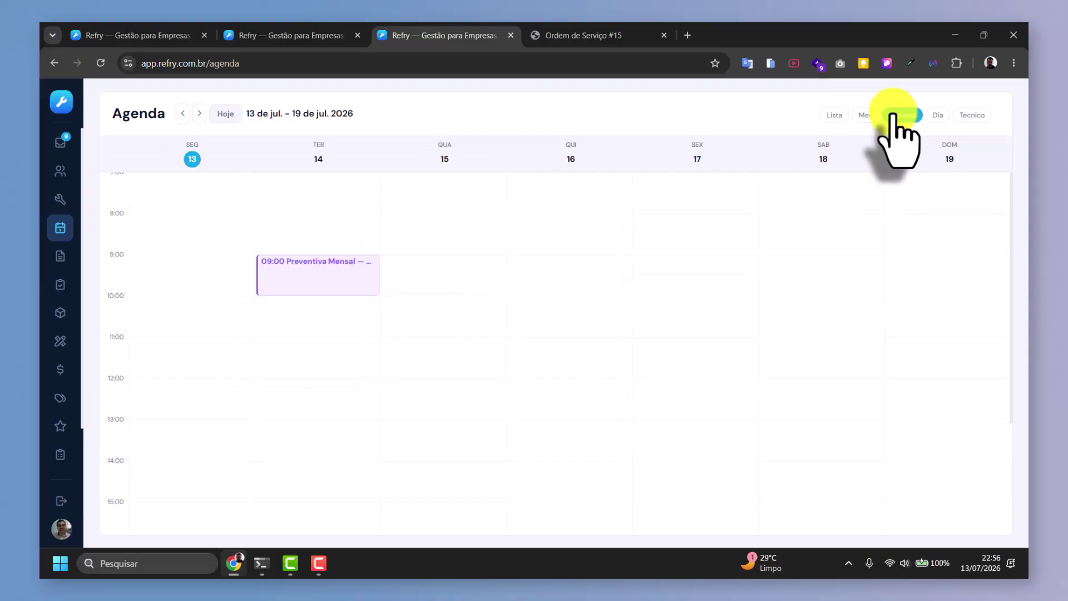
left_click(936, 116)
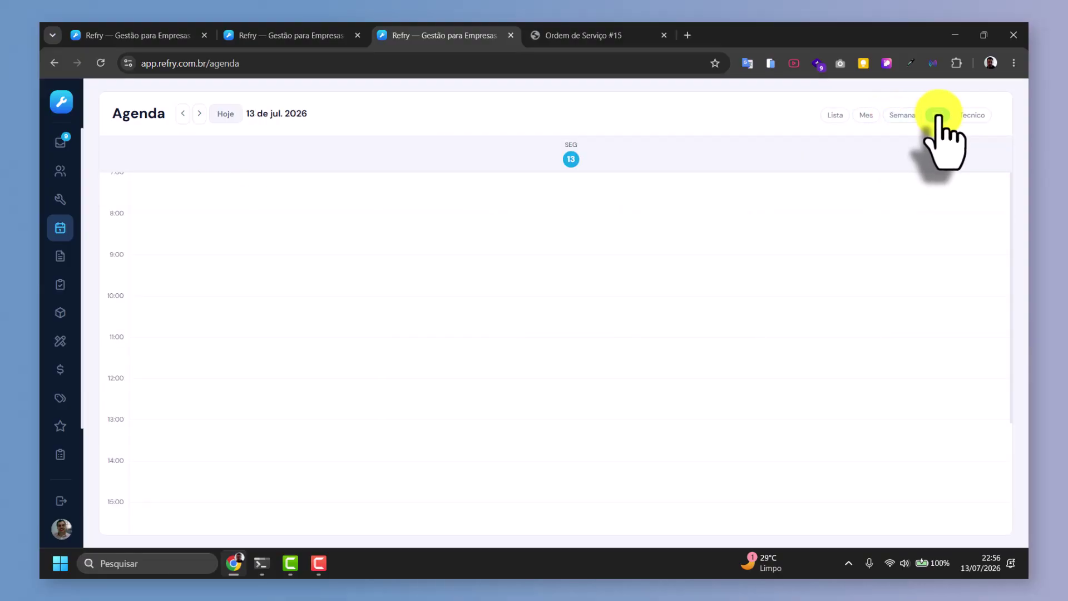
left_click(981, 120)
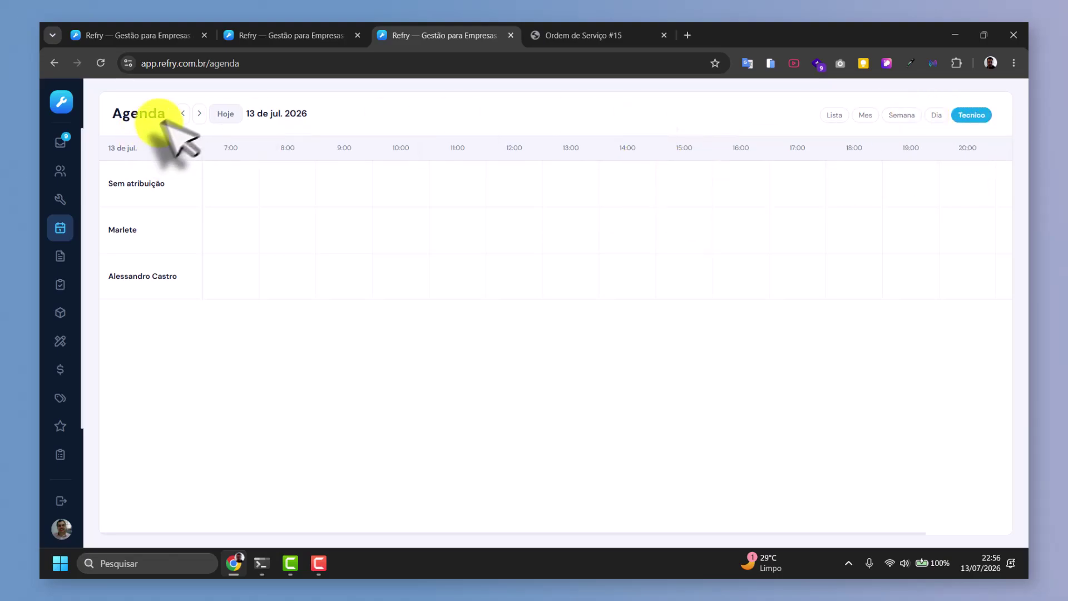
left_click(199, 113)
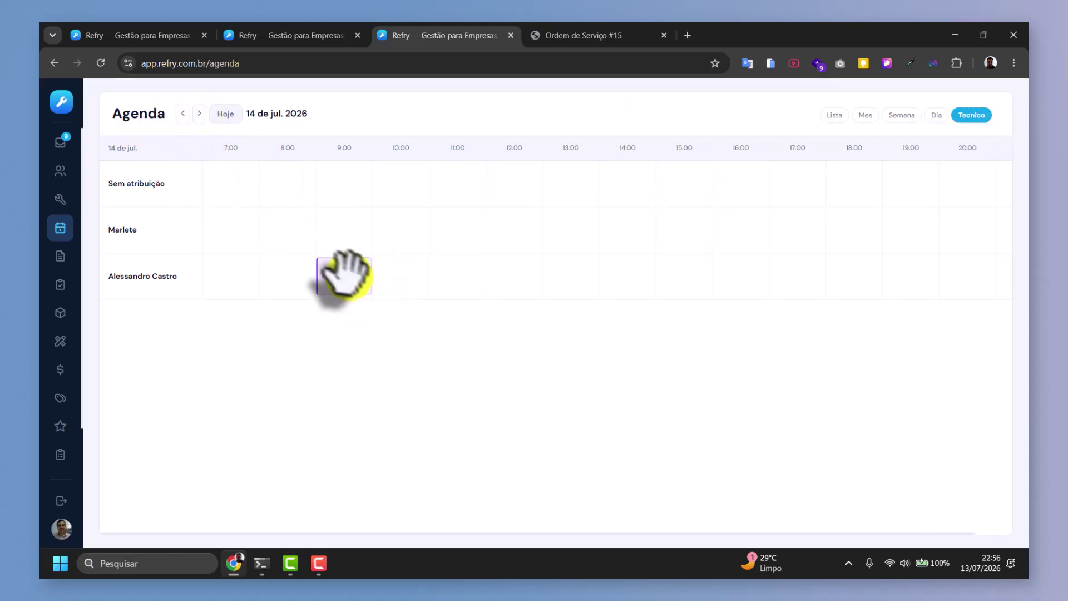
left_click(865, 115)
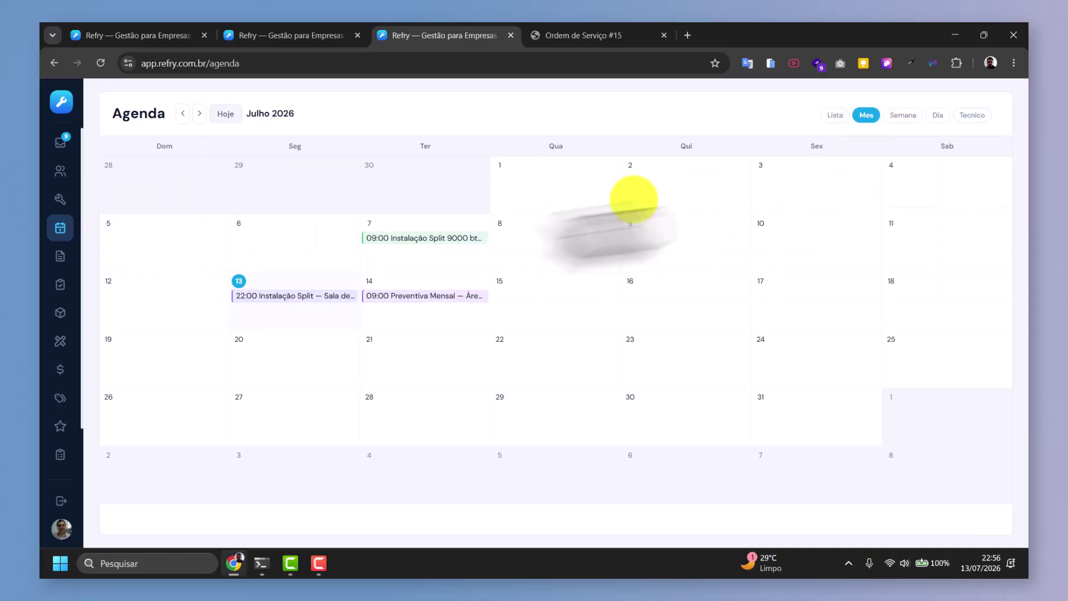
Try dragging the Preventiva Mensal visit to the 15th and the Instalação Split visit to the 21st.
mouse_move(406, 297)
left_mouse_down()
mouse_move(552, 306)
mouse_move(405, 286)
left_mouse_up()
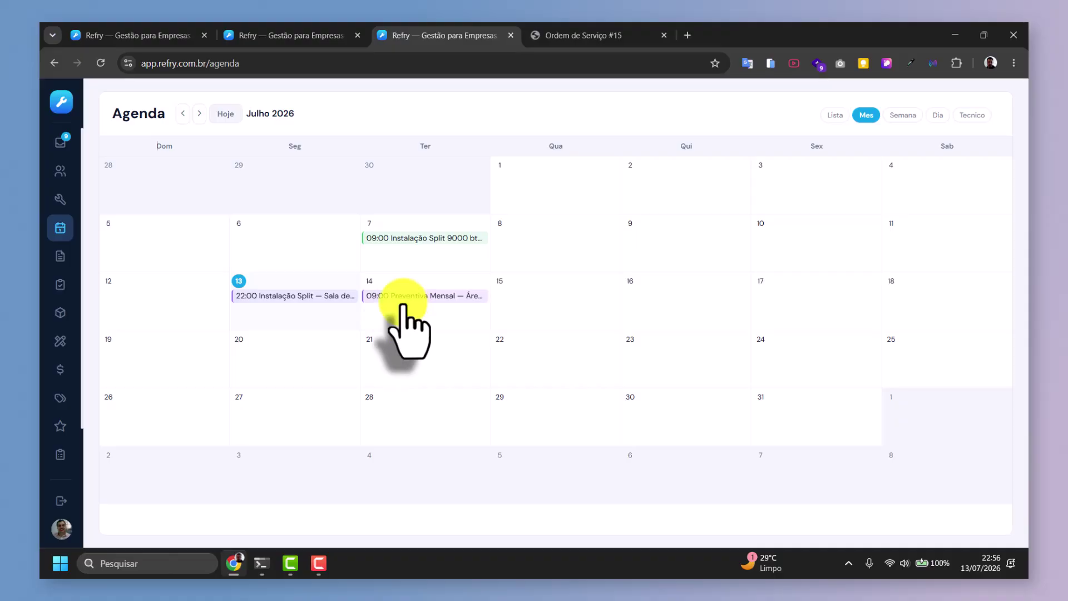
left_click_drag(396, 294, 667, 297)
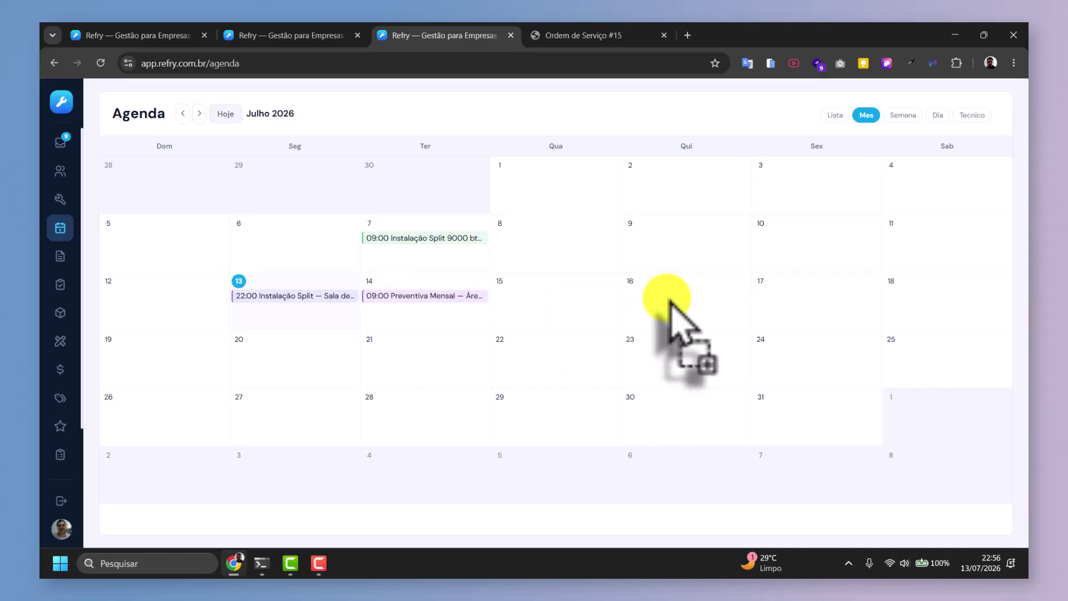
left_click(101, 62)
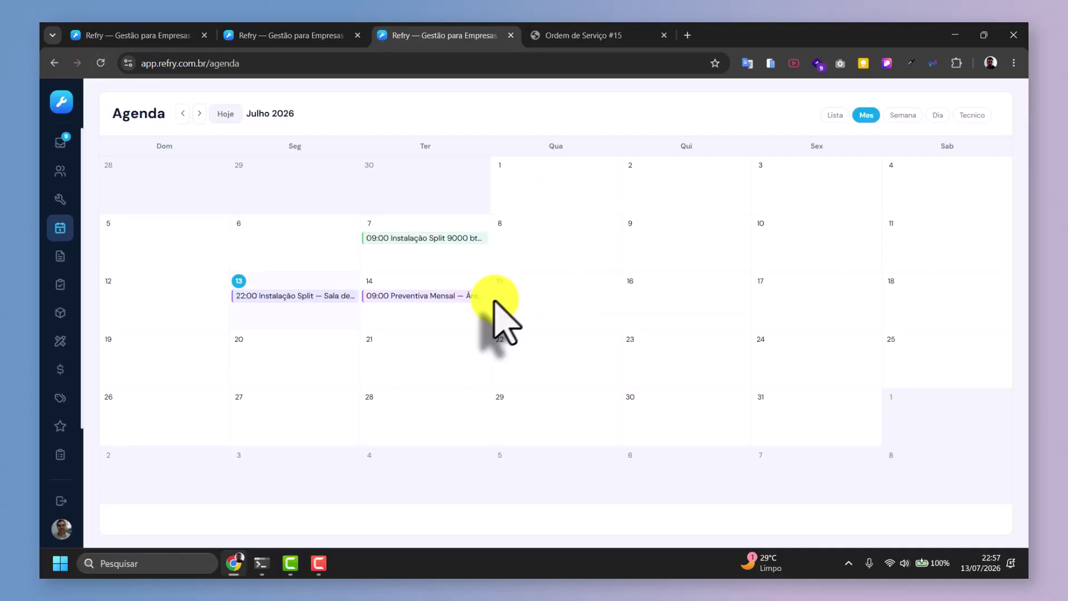
left_click_drag(412, 295, 540, 317)
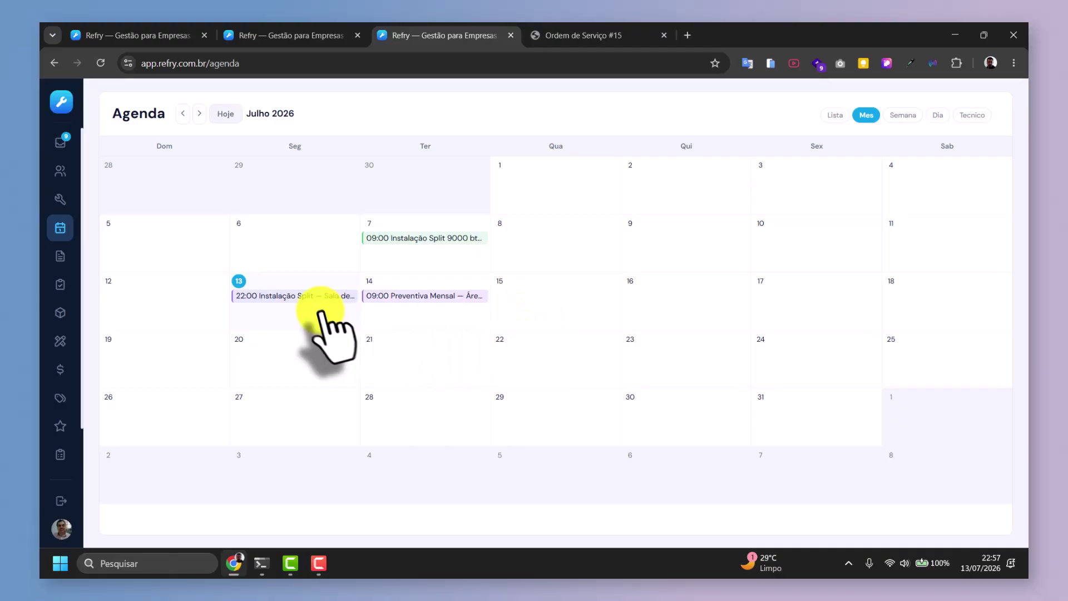
left_click_drag(301, 295, 375, 364)
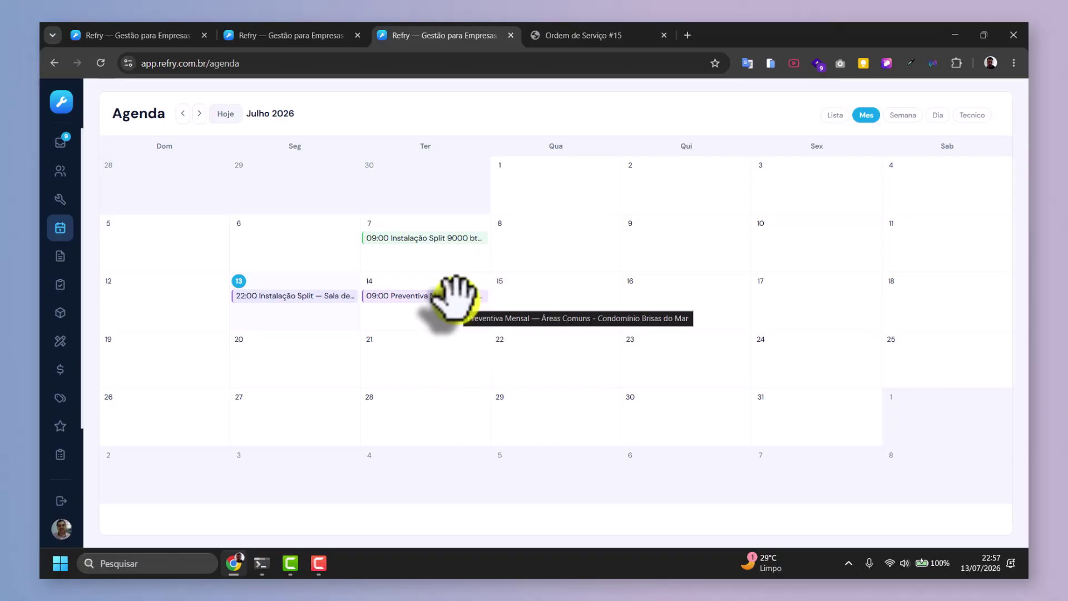
Review service order #13 for Clínica São Lucas from the agenda, then go to Contratos.
left_click(287, 295)
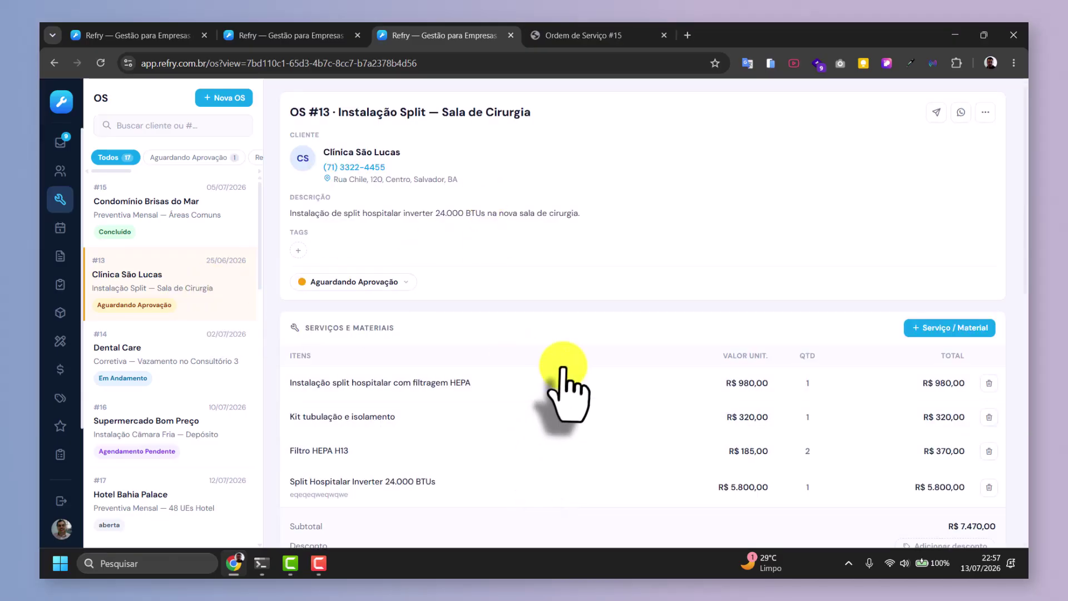
scroll(562, 372, "down", 6)
left_click(59, 229)
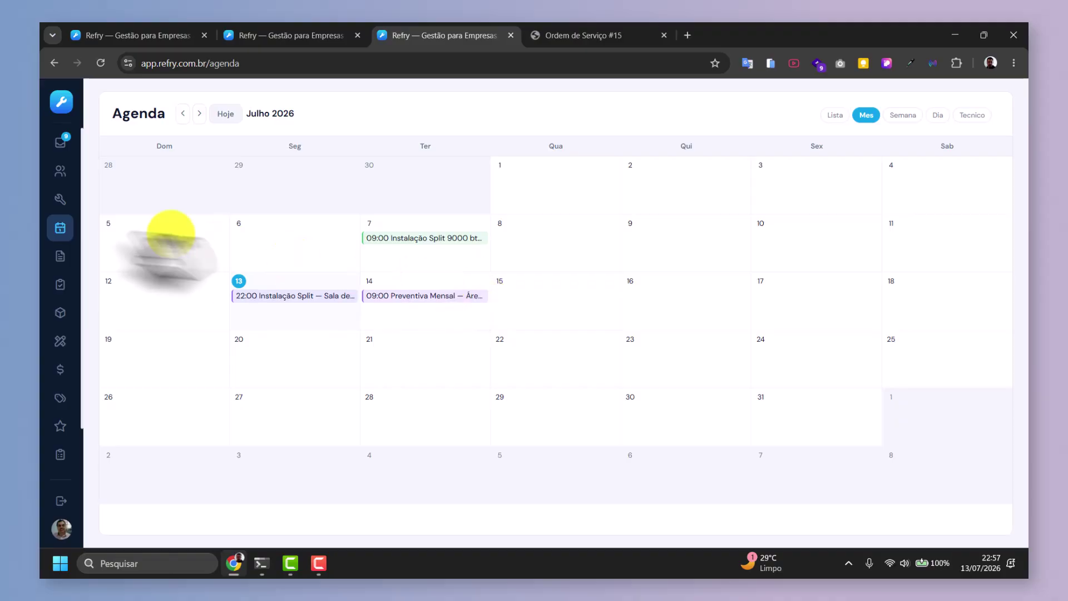
left_click(60, 256)
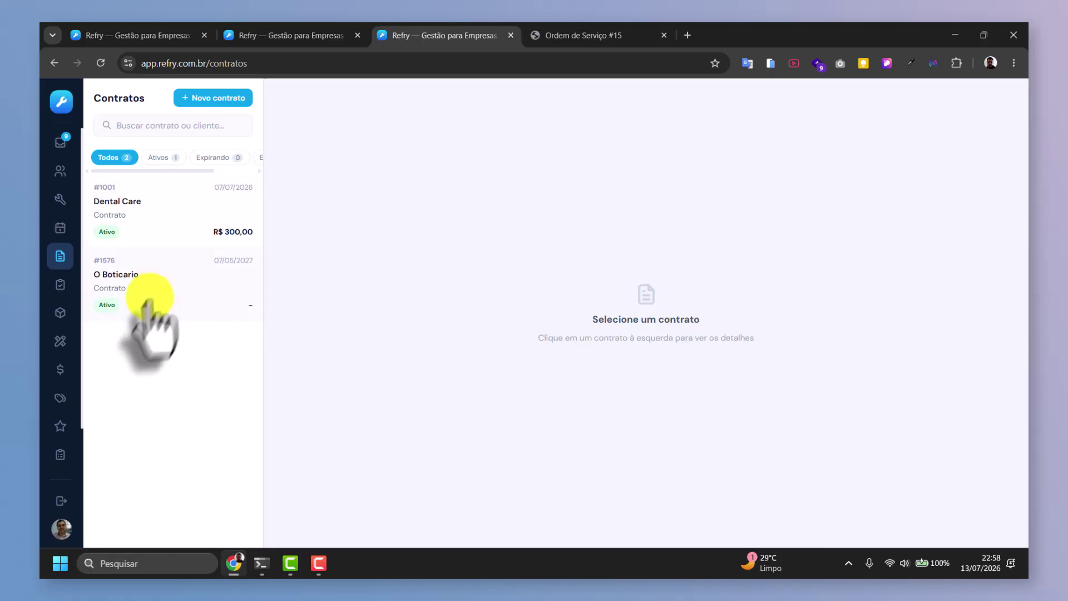
Look over the new-contract form, O Boticario and the edit form, ending on Dental Care contract #1001.
left_click(200, 98)
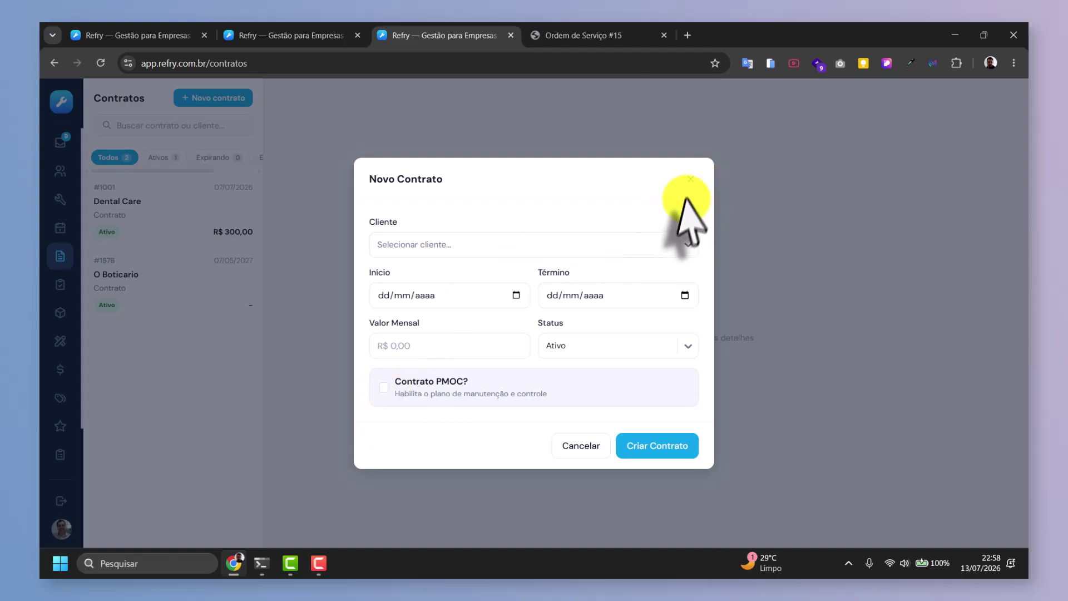
left_click(690, 179)
left_click(136, 217)
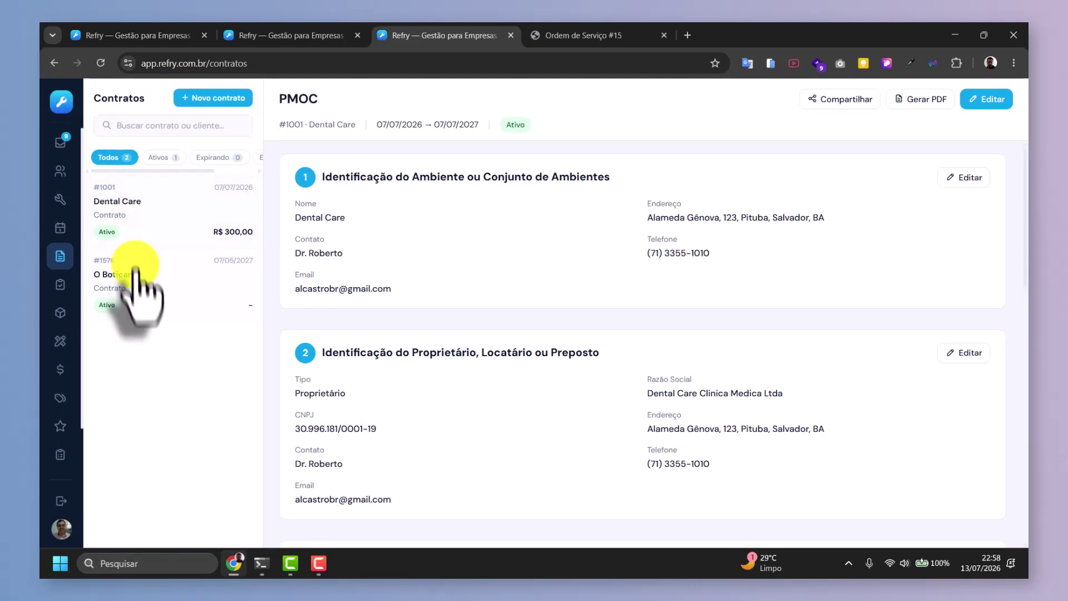
left_click(134, 284)
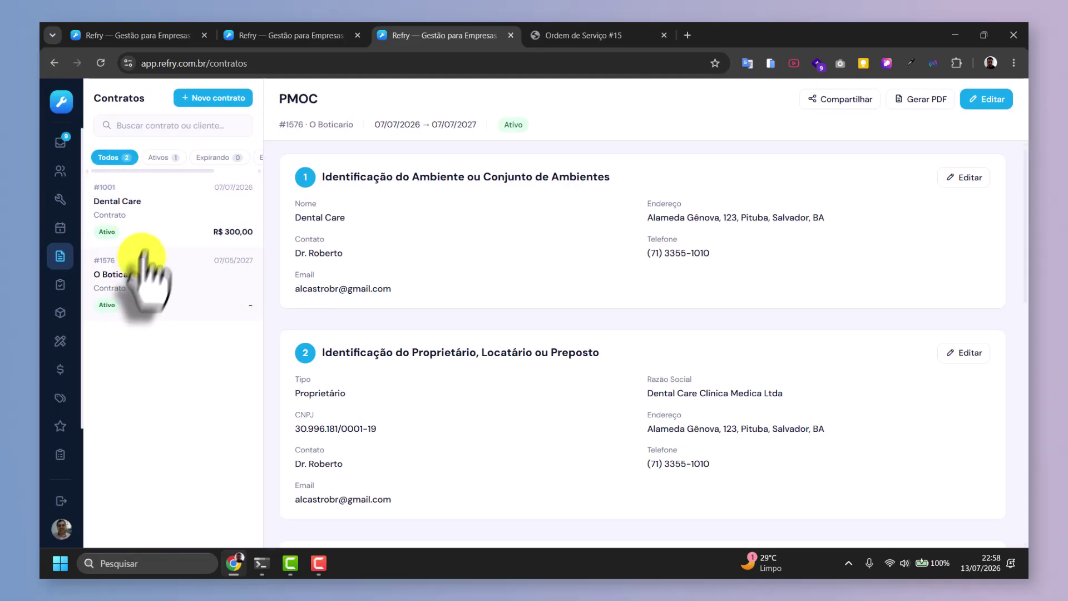
left_click(145, 212)
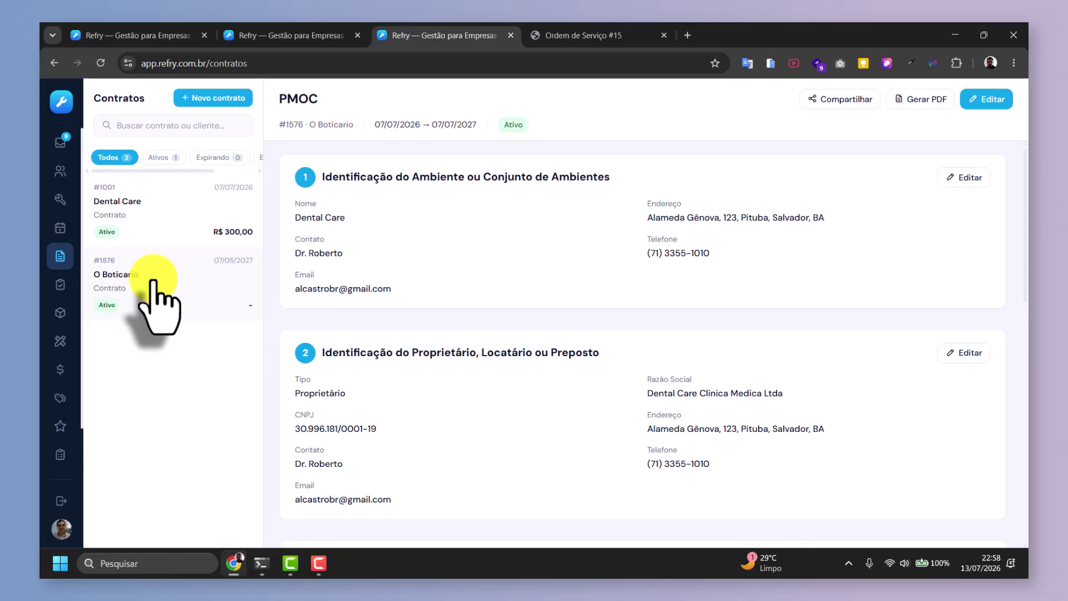
left_click(984, 99)
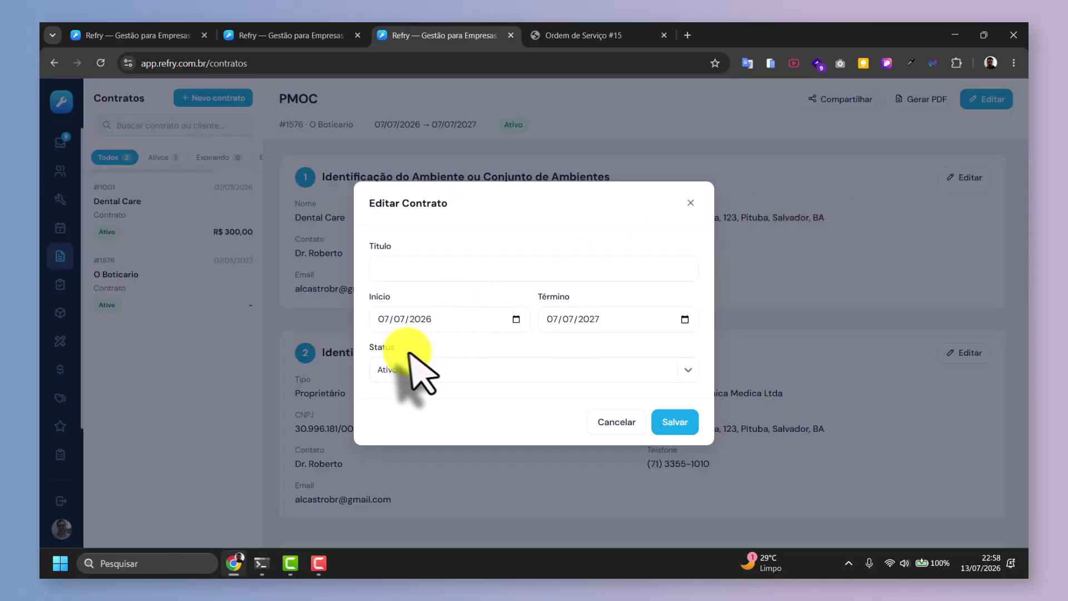
left_click(615, 423)
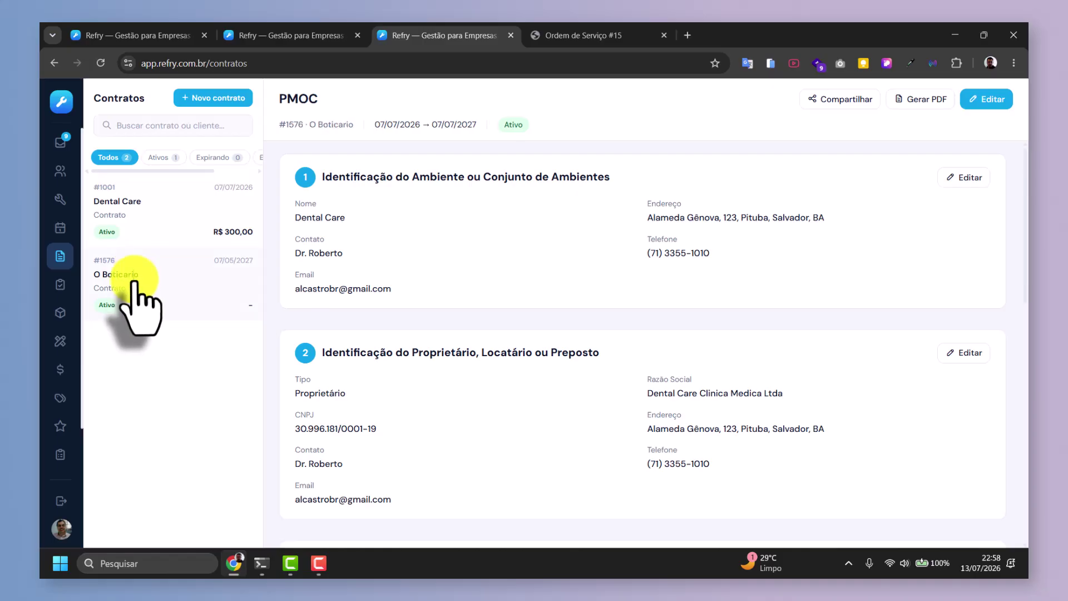
left_click(142, 225)
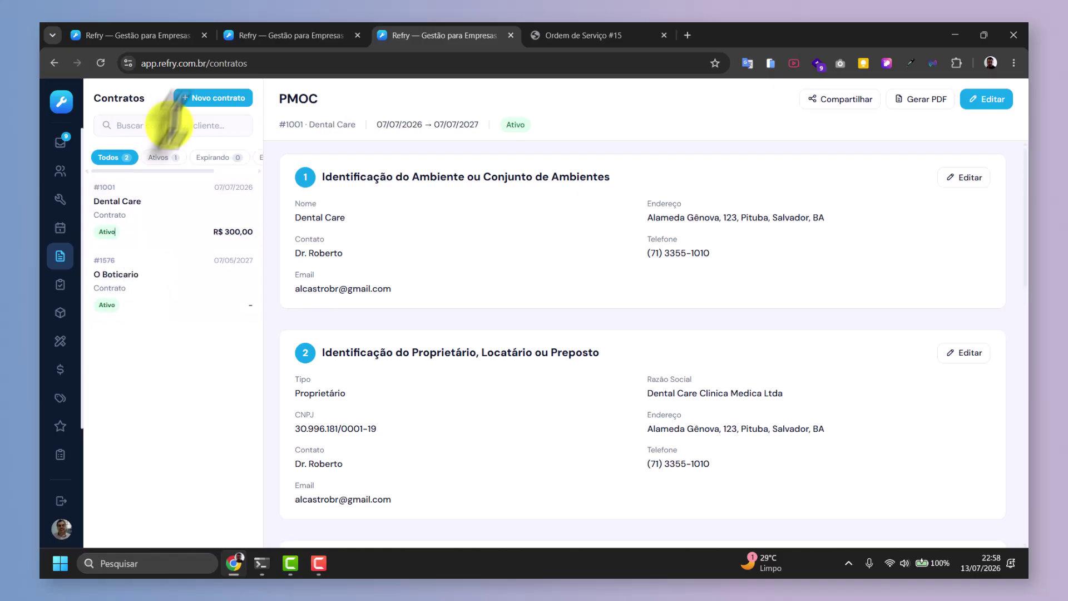
Start a new contract for Academia FitLife running from 13/07/2026 to 13/07/2027.
left_click(198, 96)
left_click(445, 245)
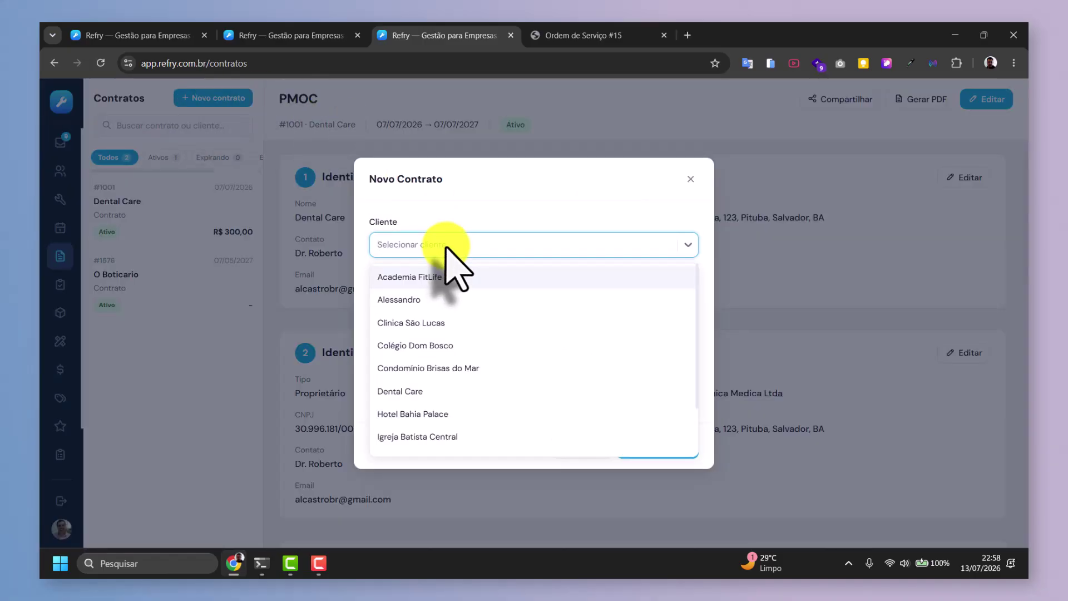
left_click(434, 277)
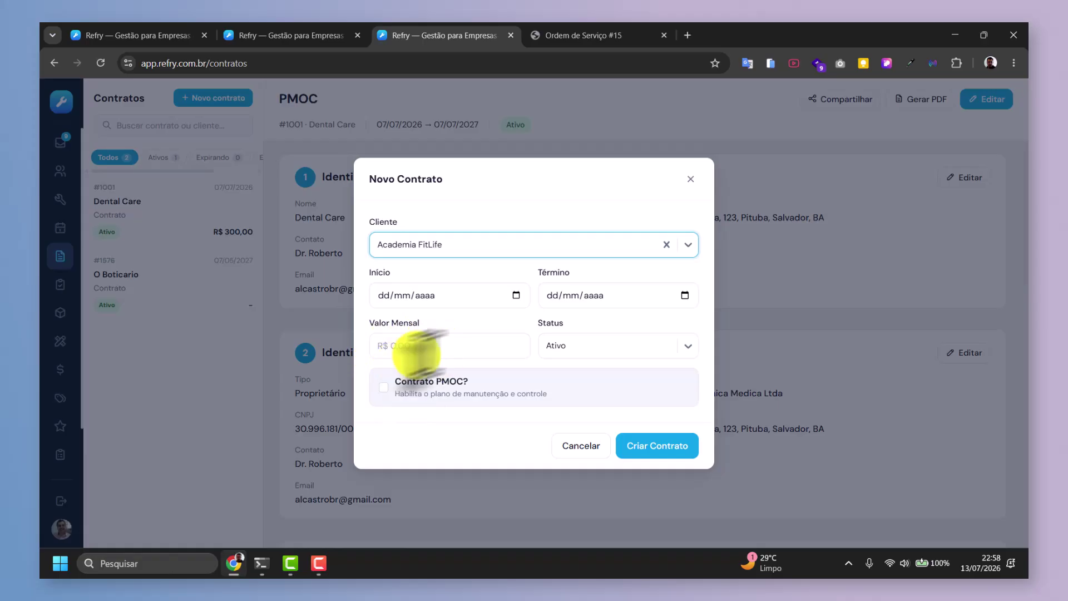
left_click(517, 296)
left_click(580, 312)
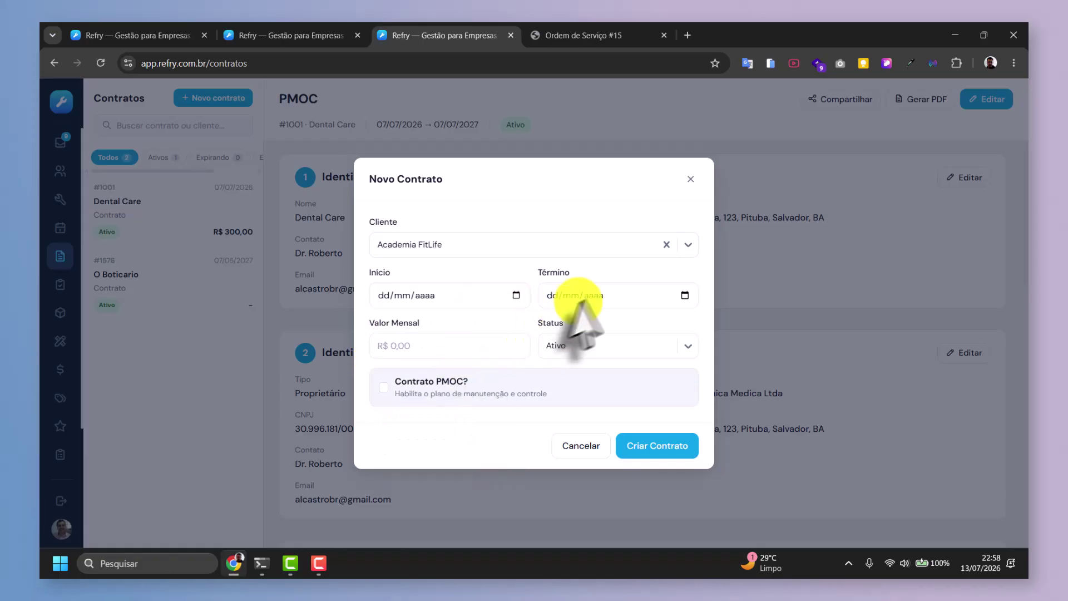
left_click(594, 295)
left_click(684, 295)
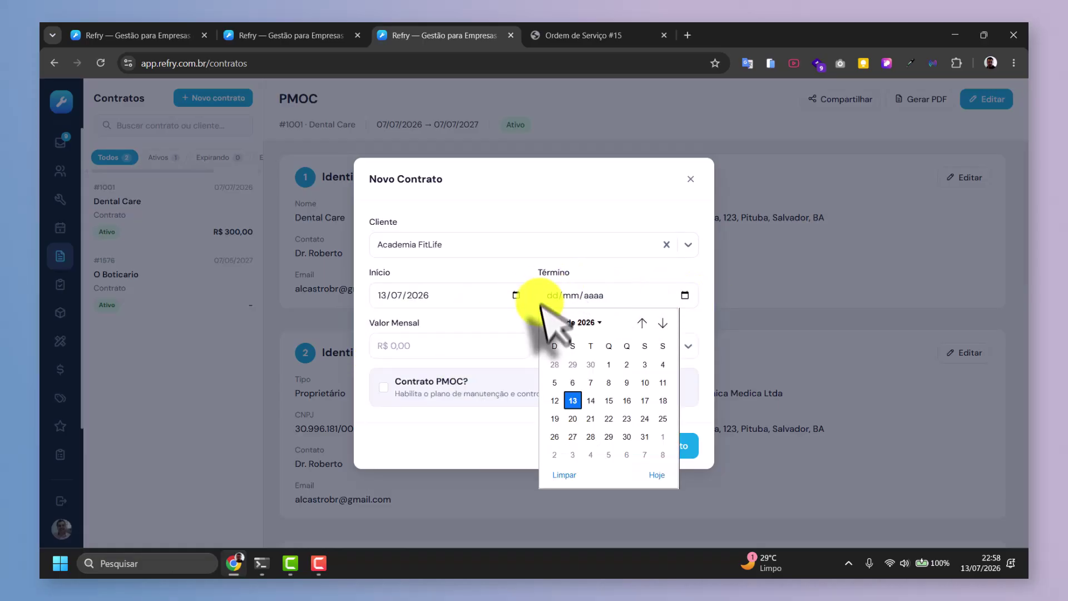
left_click(584, 323)
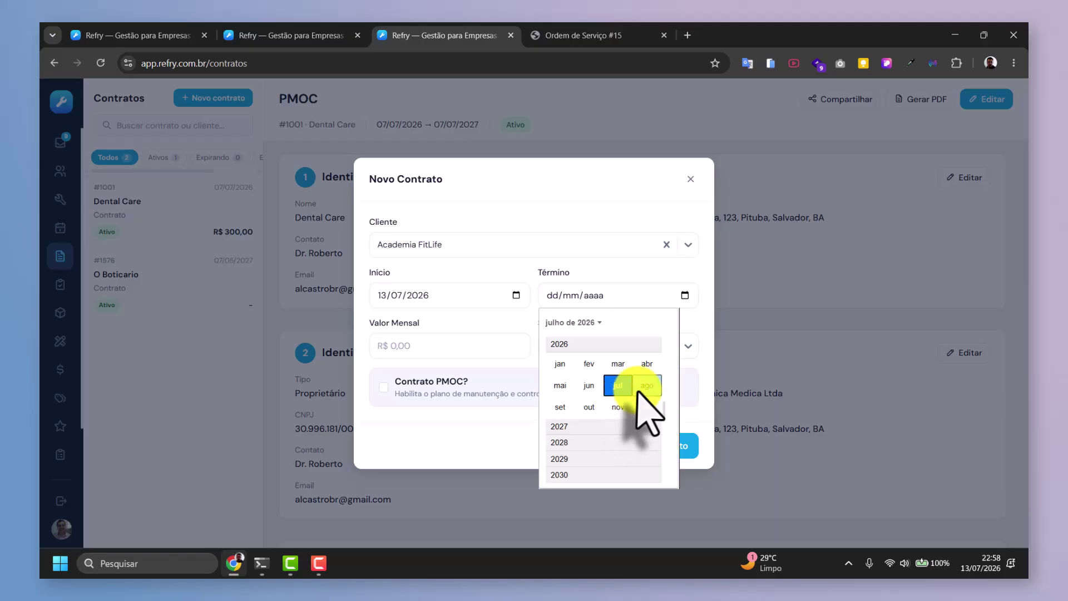
left_click(562, 427)
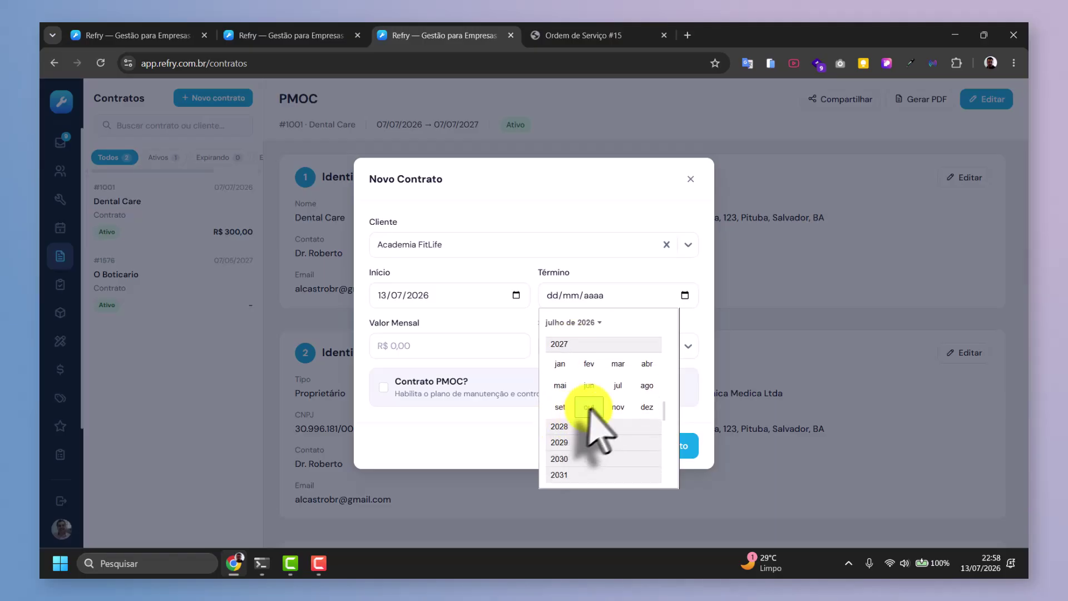
left_click(617, 385)
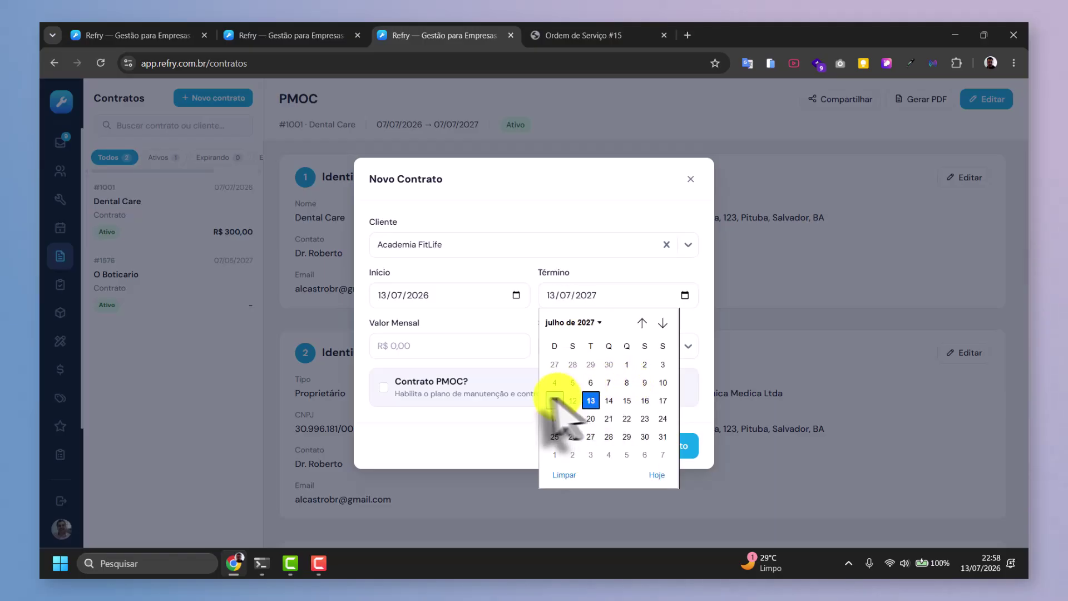
left_click(591, 401)
Enter a monthly fee of 750,00, create the contract and open contract #1577.
left_click(411, 347)
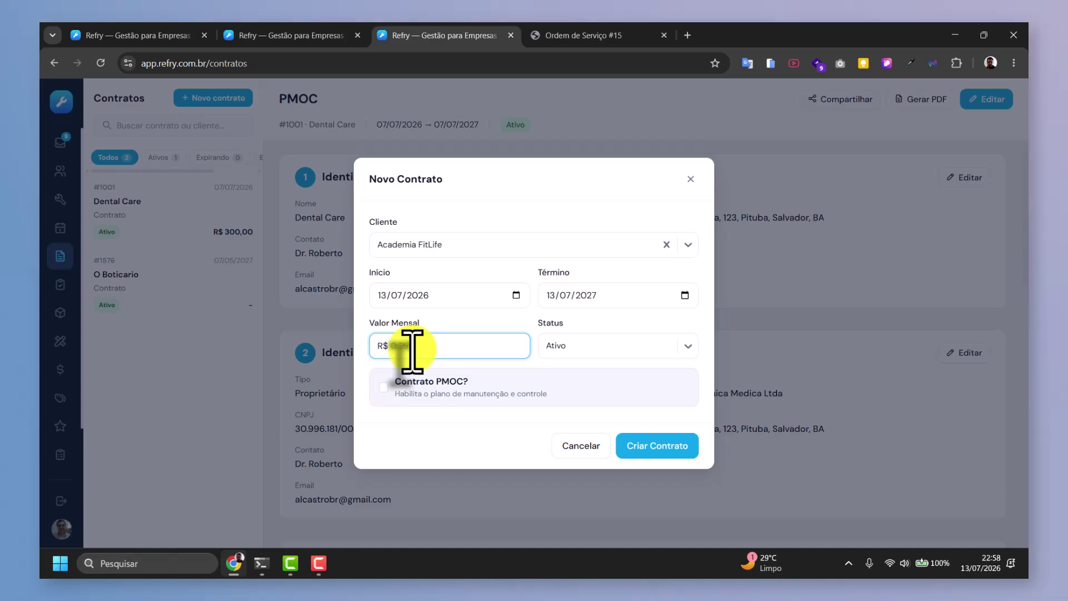
type("750,00")
left_click(660, 445)
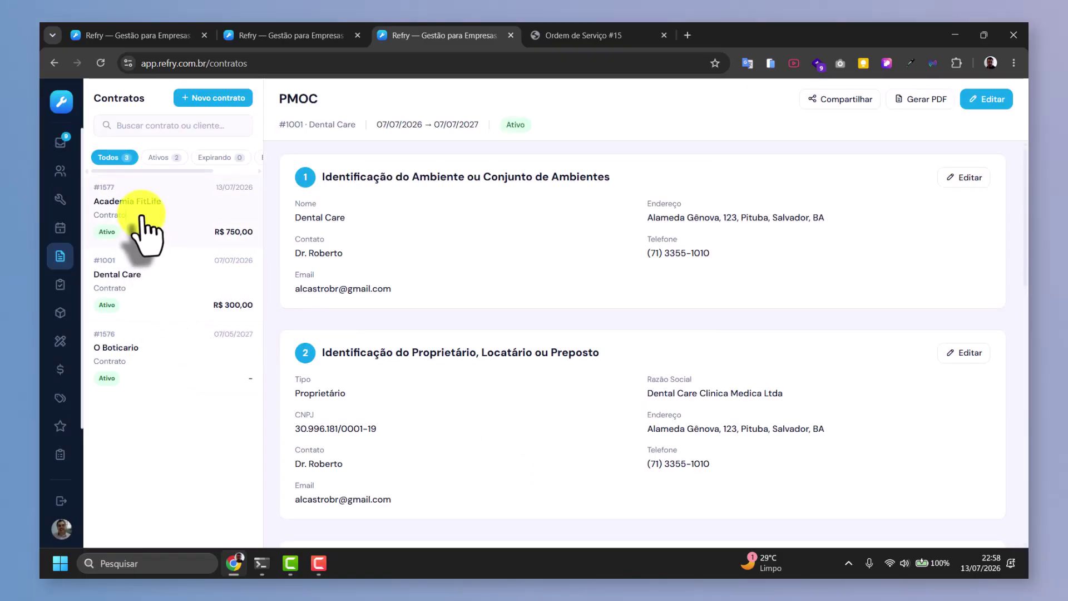
left_click(142, 217)
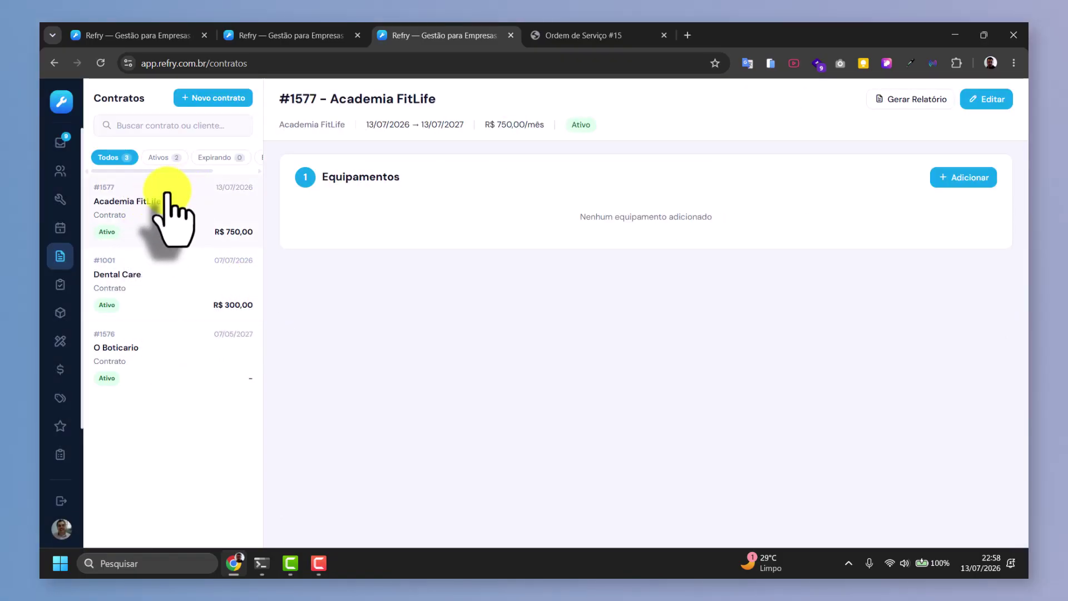
Open the Dental Care PMOC briefly, then view the Academia FitLife contract.
left_click(137, 276)
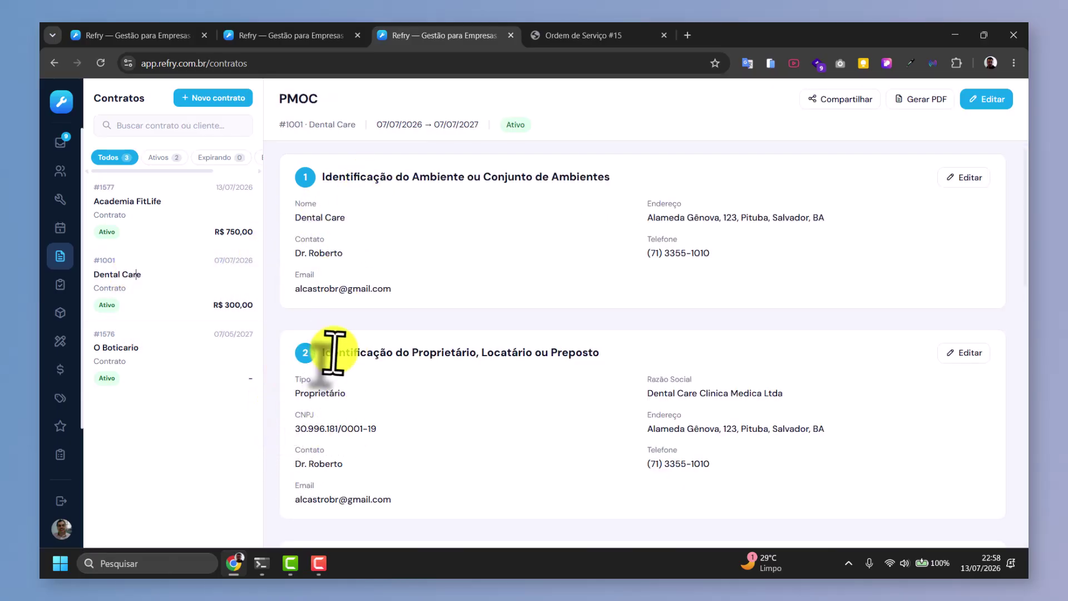
scroll(323, 353, "down", 3)
scroll(340, 356, "down", 3)
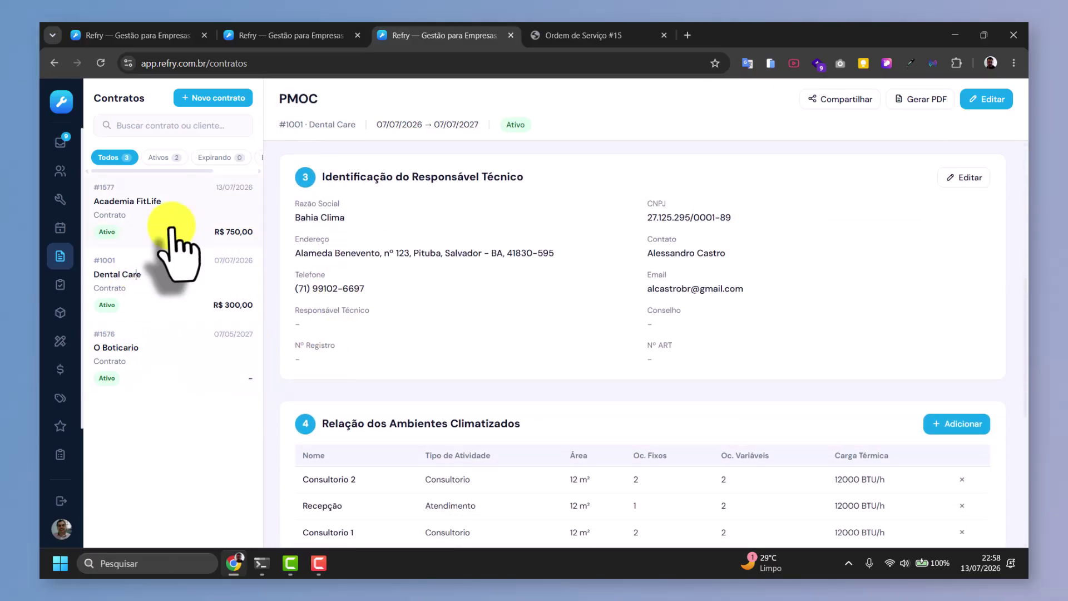
left_click(161, 239)
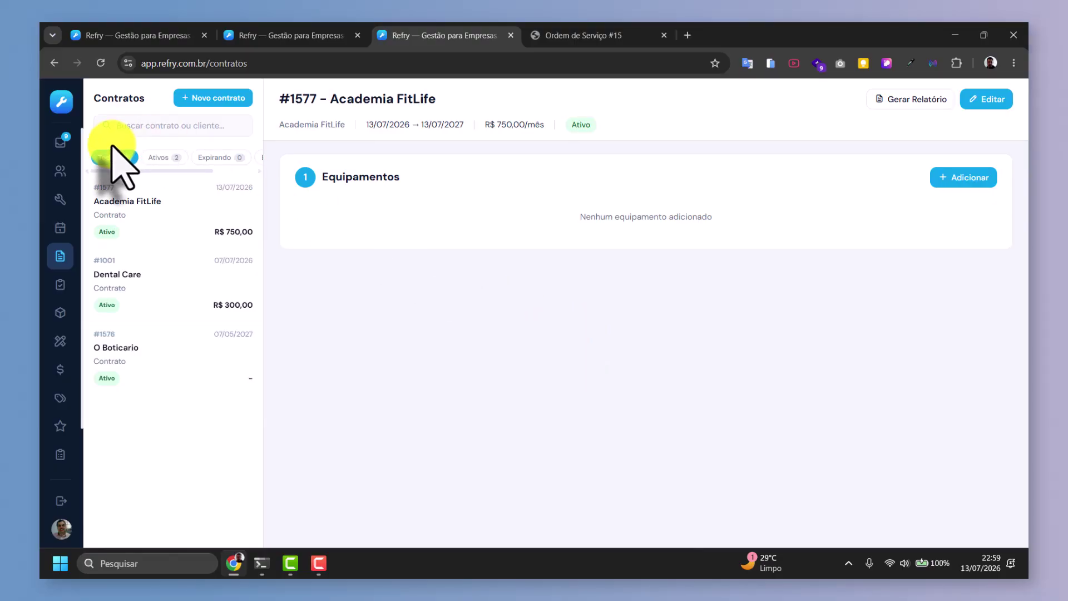
Return to Dental Care PMOC #1001 and scroll down to the climatized rooms and maintenance plan sections.
left_click(146, 293)
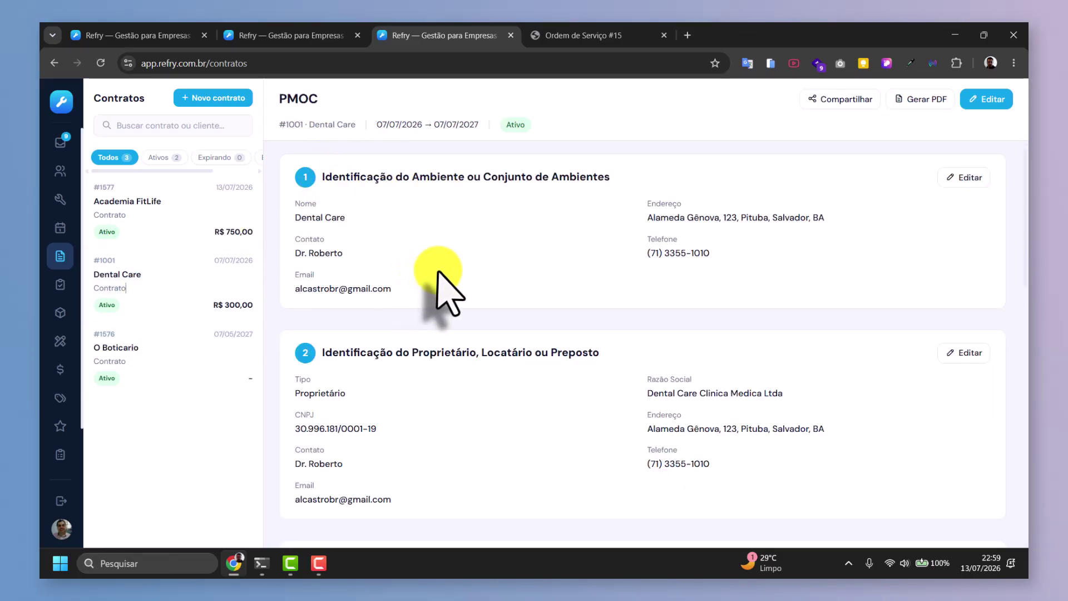
scroll(437, 273, "down", 2)
scroll(438, 273, "down", 2)
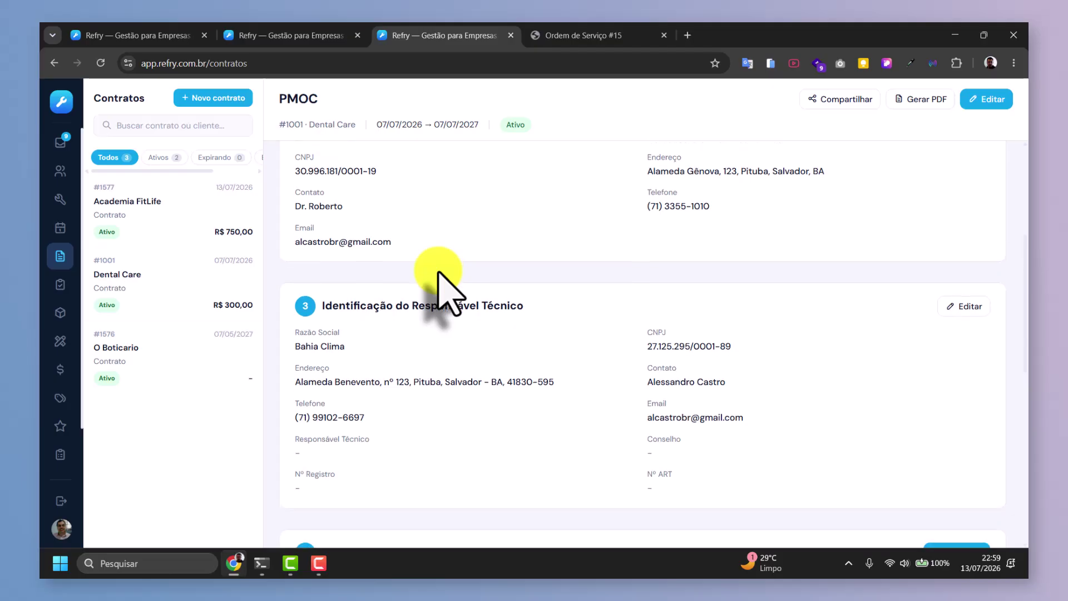
scroll(440, 270, "down", 2)
scroll(440, 283, "up", 3)
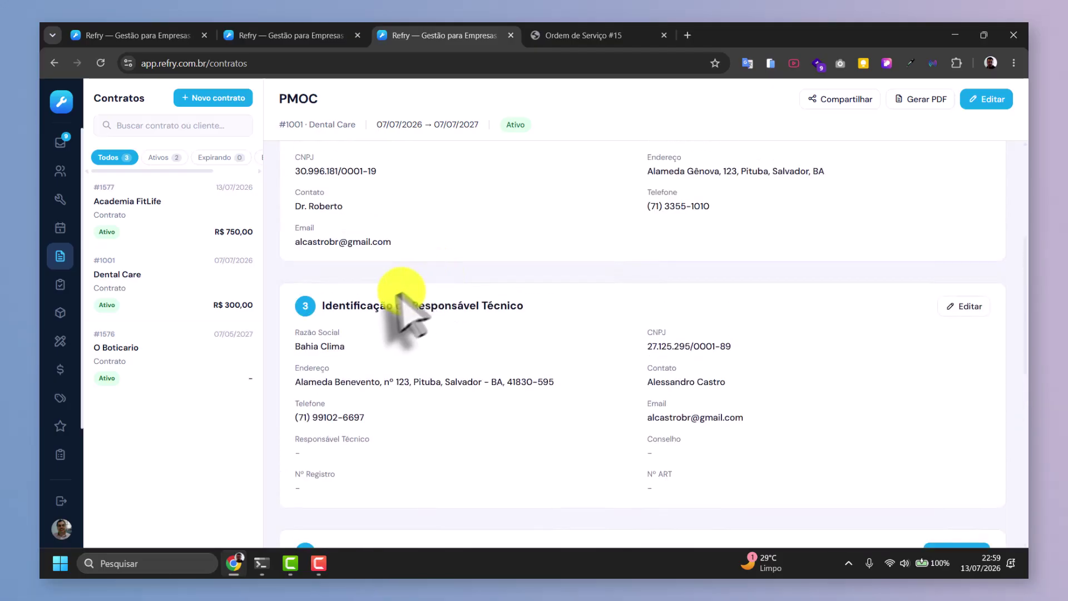
scroll(423, 284, "down", 1)
scroll(453, 283, "down", 3)
scroll(441, 266, "down", 2)
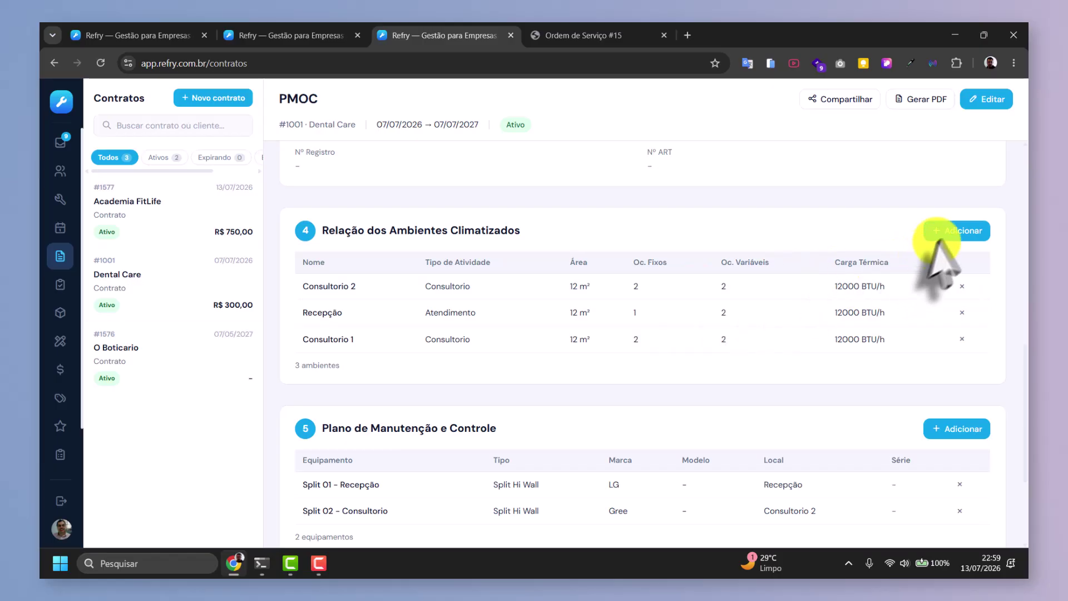
Remove Consultorio 1 from section 4's climatized rooms, leaving Consultorio 2 and Recepção, without re-adding it.
left_click(954, 230)
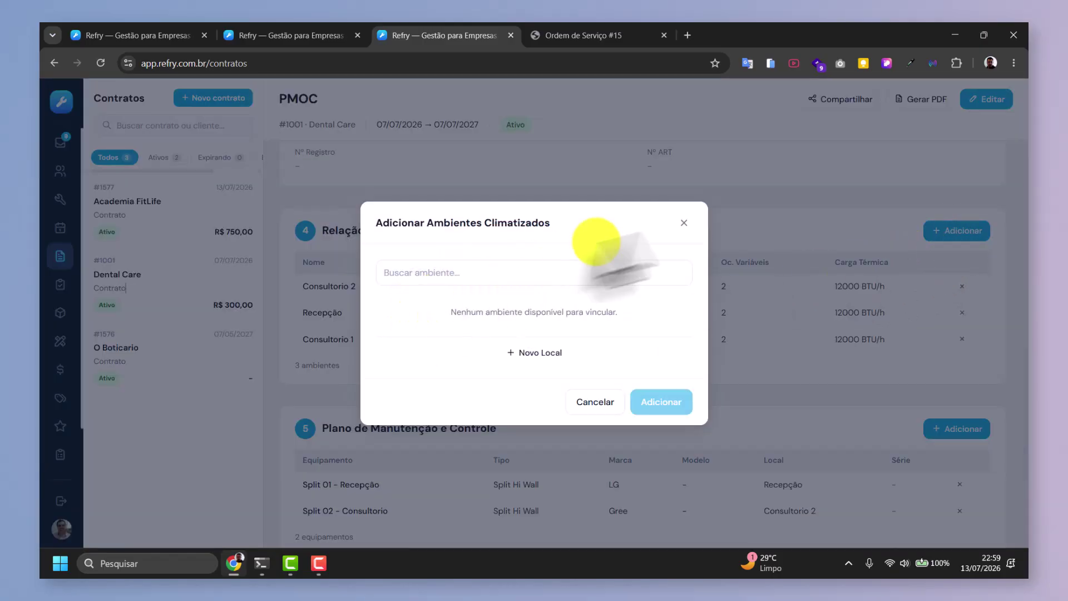
left_click(684, 223)
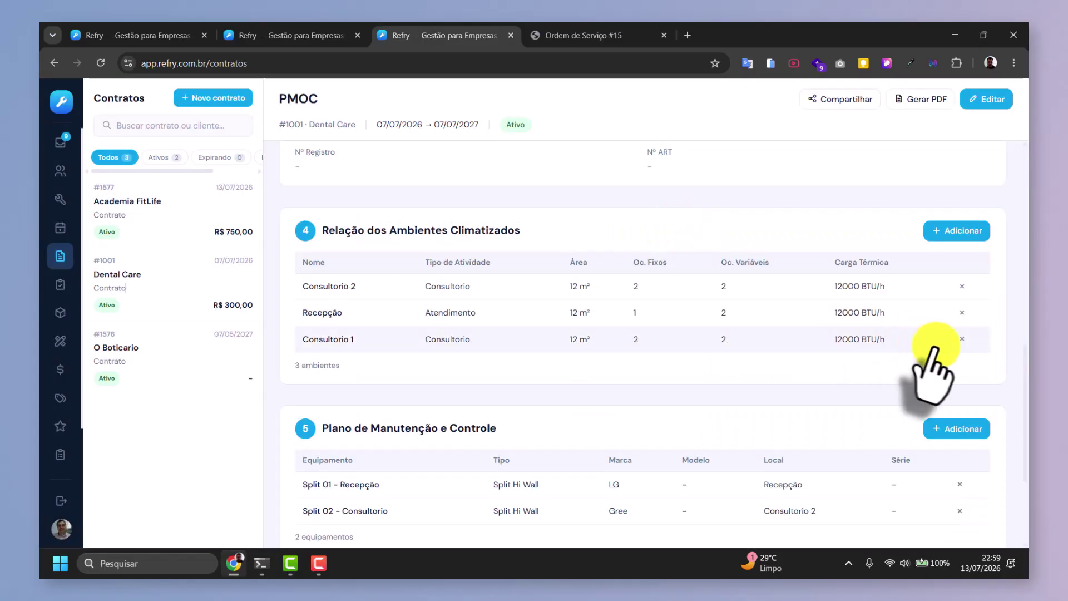
left_click(962, 340)
left_click(956, 231)
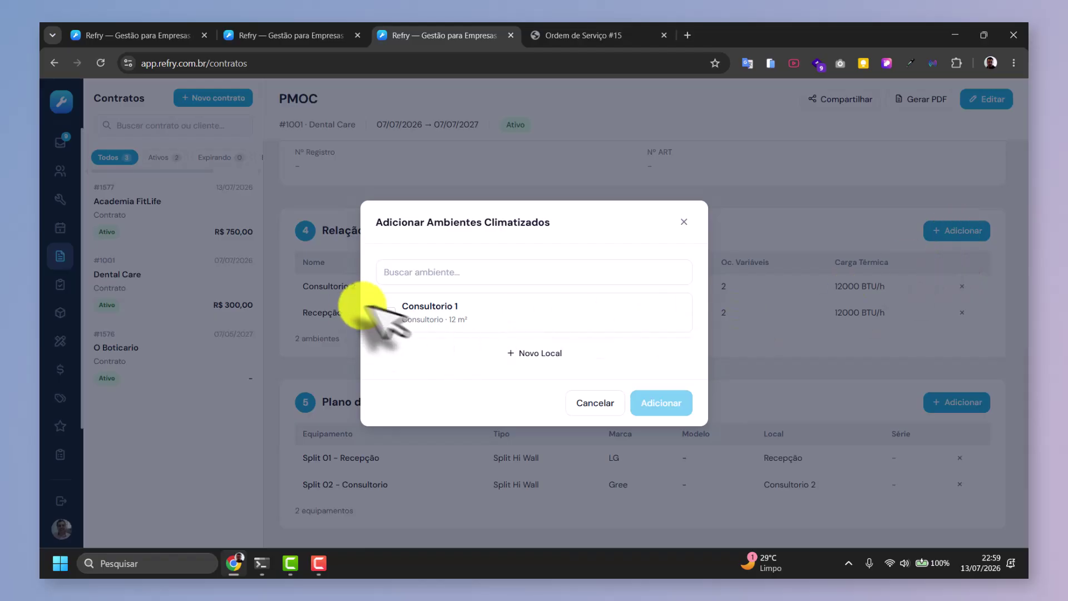
left_click(412, 314)
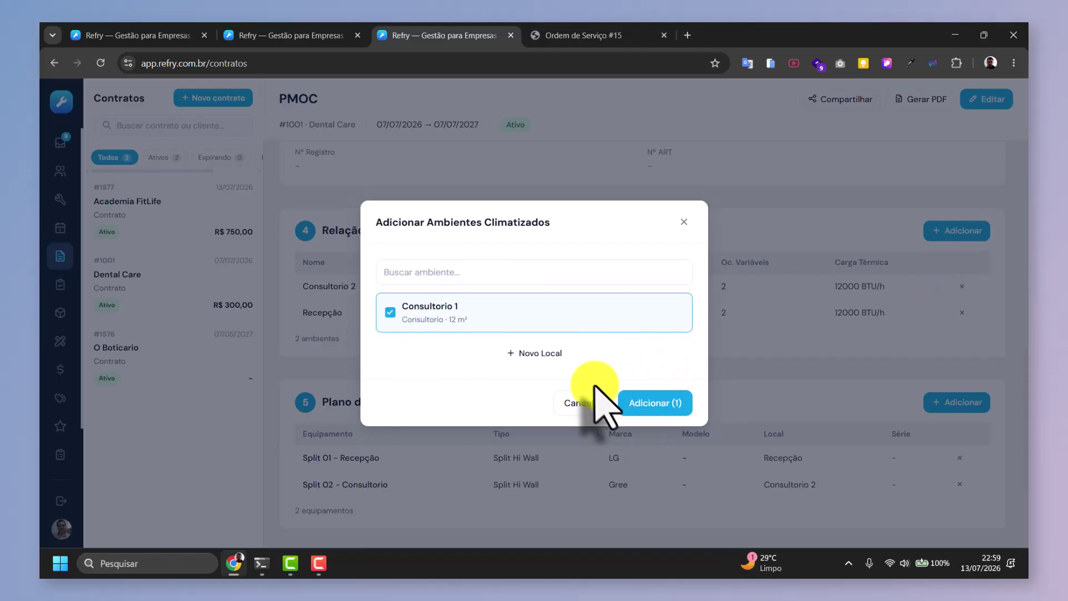
left_click(526, 355)
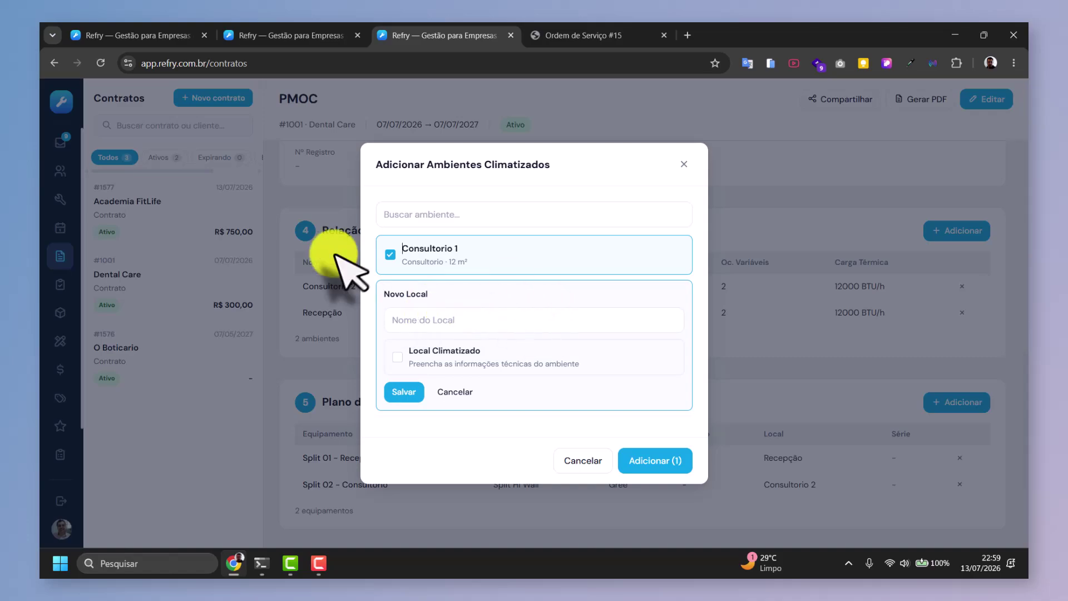
left_click(584, 461)
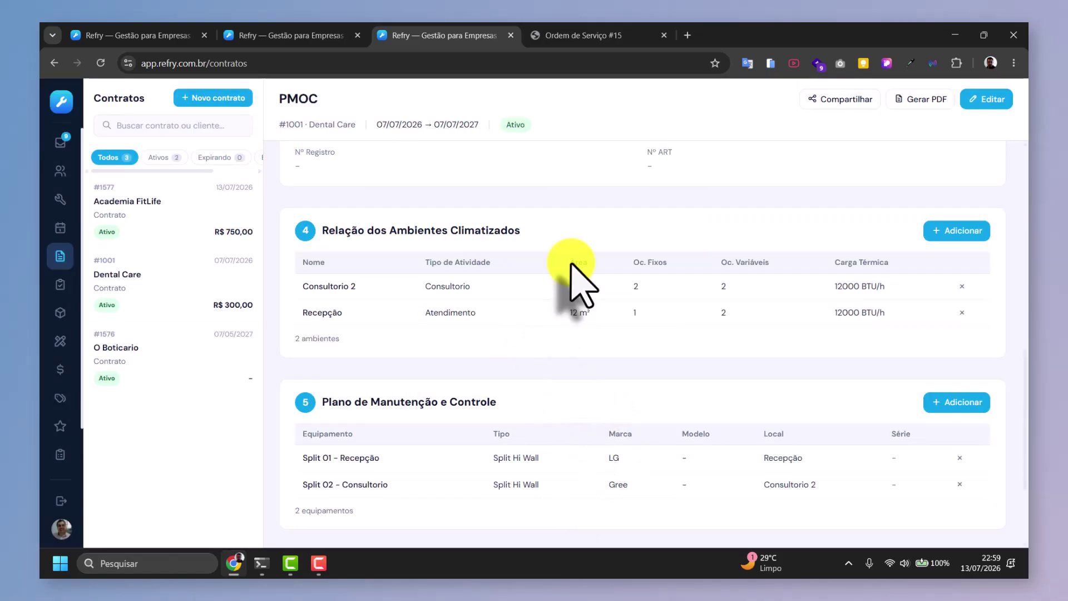
Unlink the split units from section 5, then link Split 01 - Recepção and Split 02 - Consultorio again.
scroll(616, 341, "down", 2)
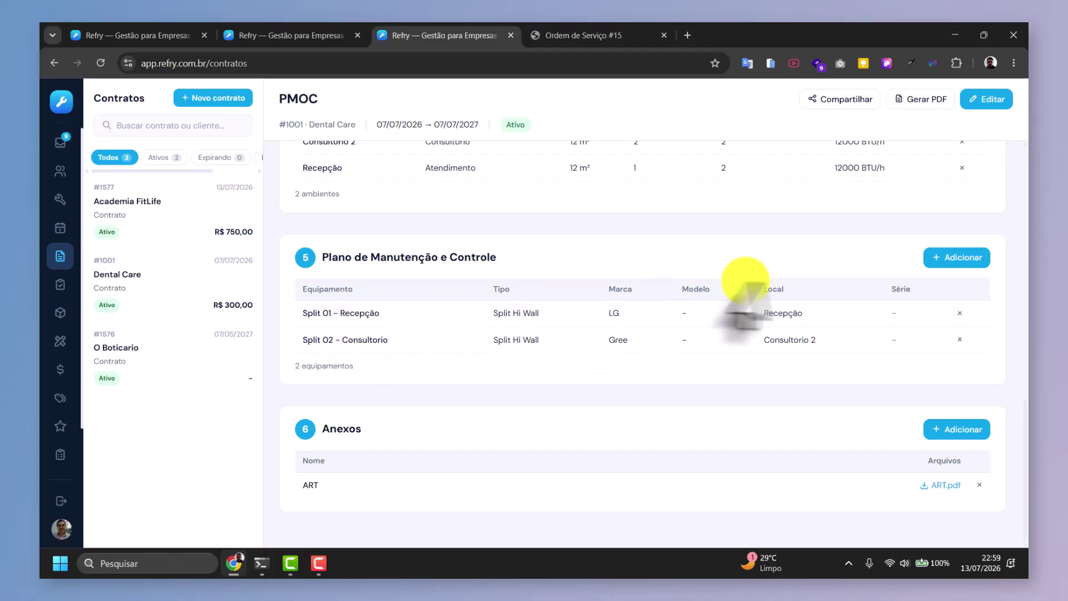
left_click(941, 261)
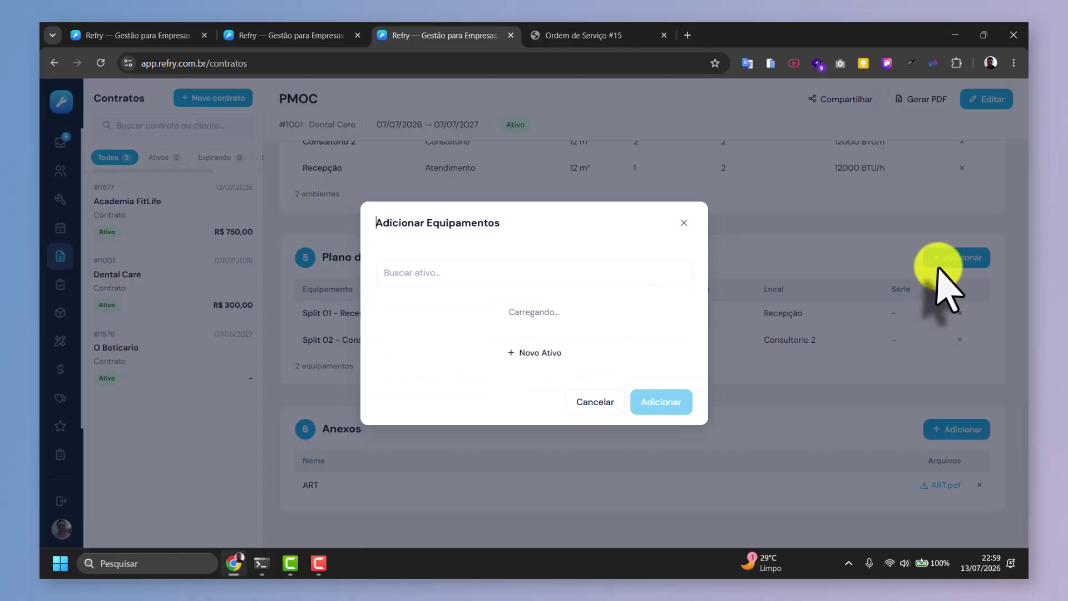
left_click(684, 223)
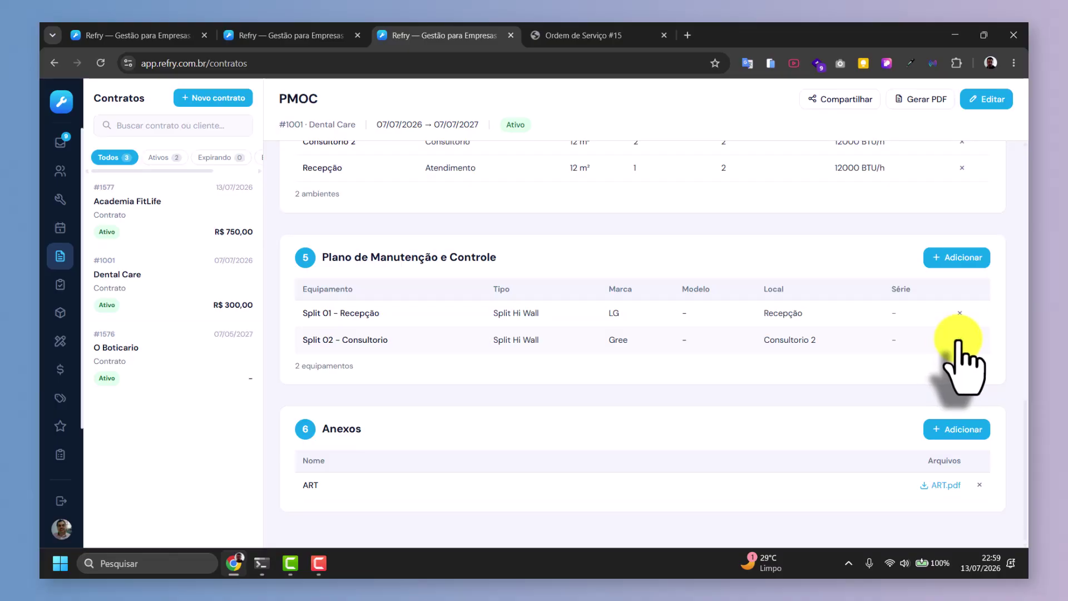
left_click(959, 339)
left_click(946, 320)
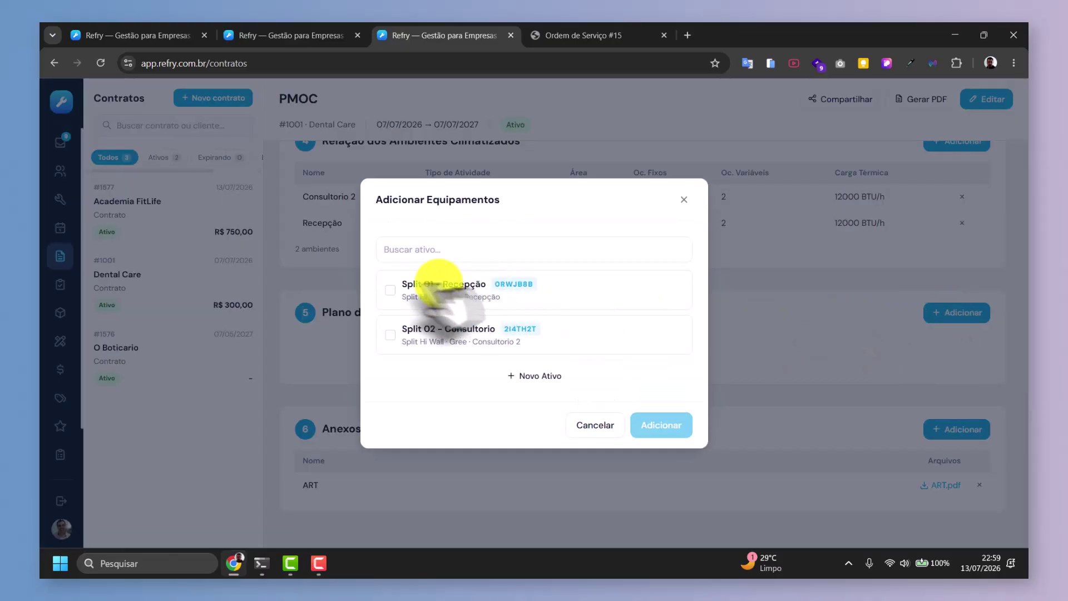
left_click(408, 295)
left_click(388, 337)
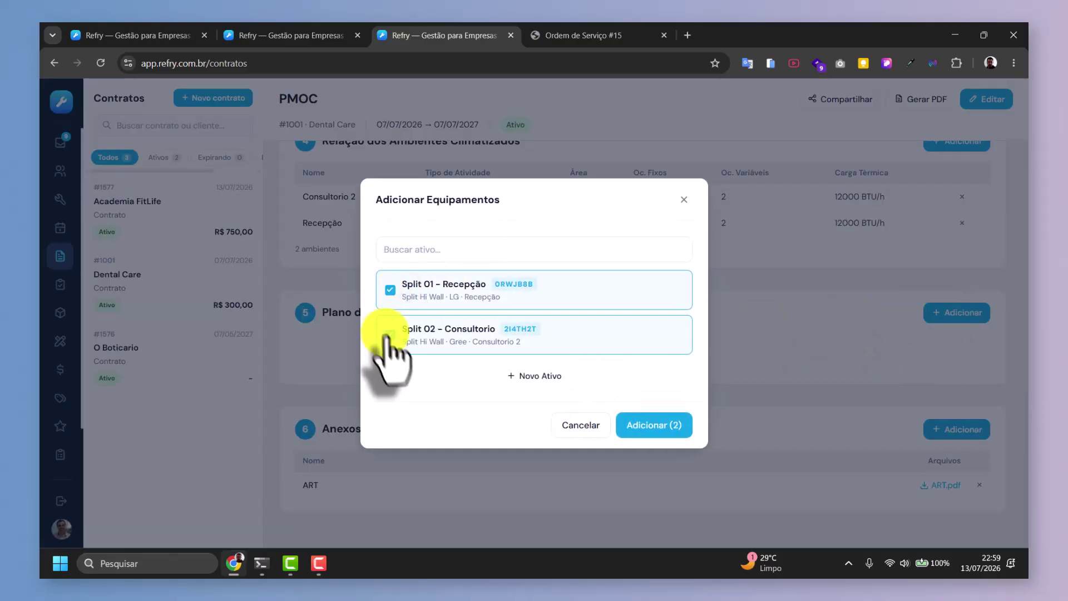
left_click(654, 425)
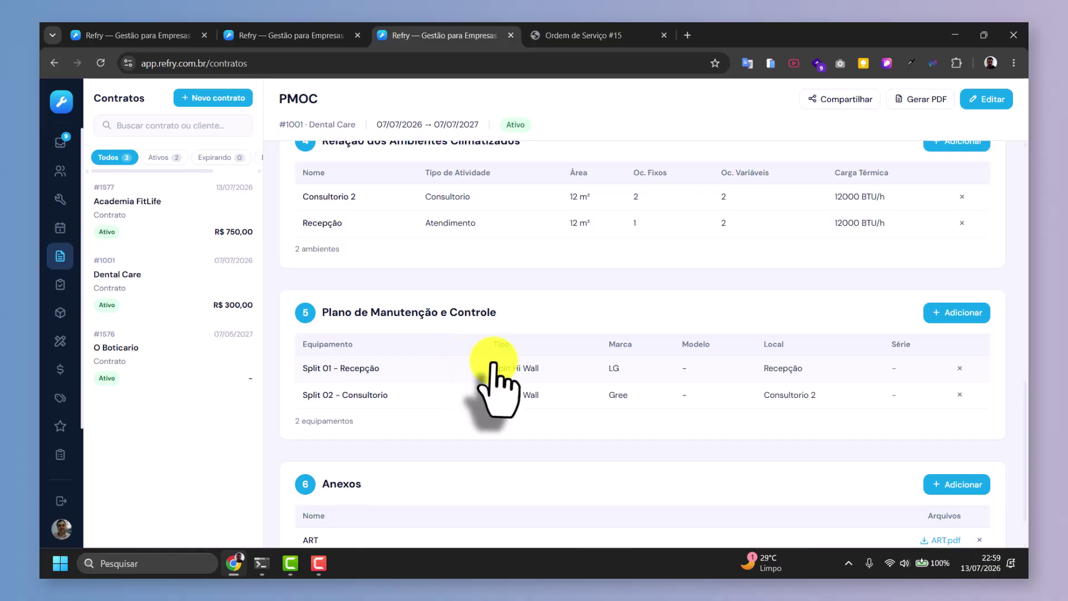
scroll(484, 367, "down", 1)
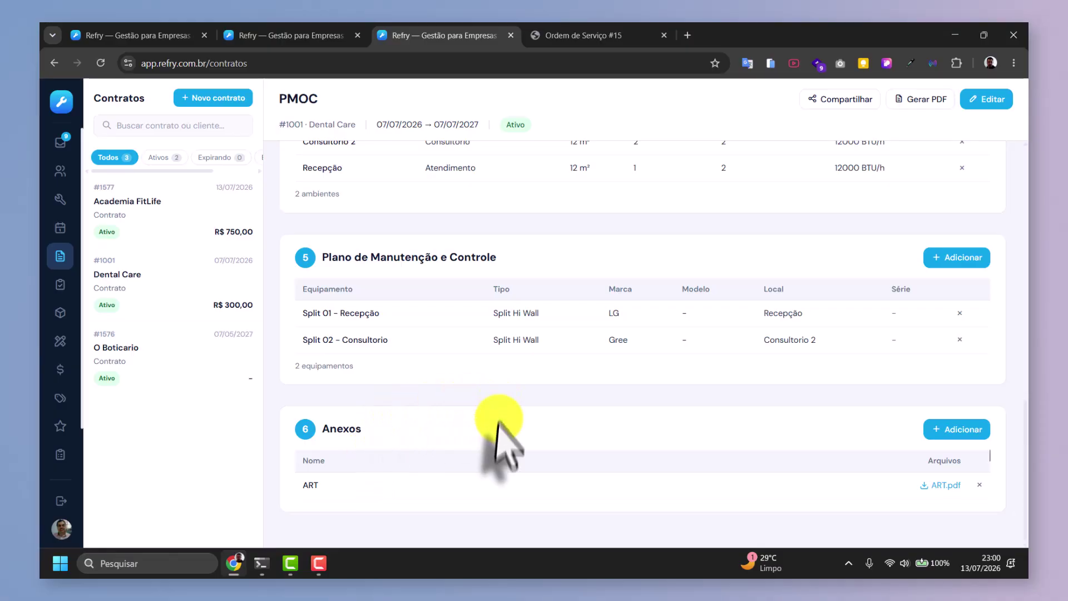
Scroll back to the top of the Dental Care PMOC #1001.
scroll(576, 461, "up", 15)
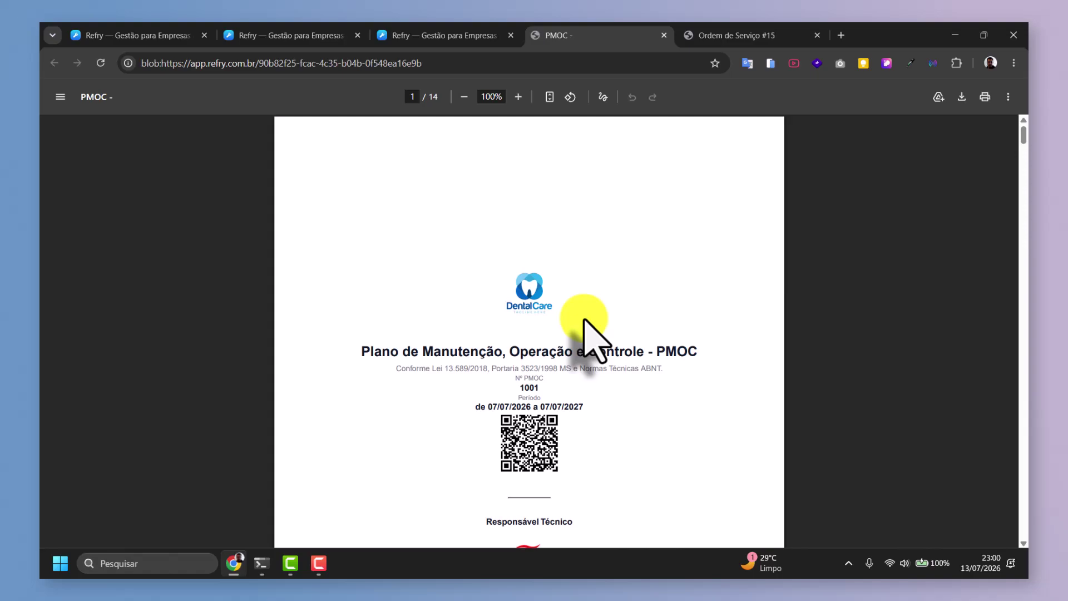
Scroll through the 14-page PMOC PDF to the Anexos page with the ART QR code, then back up.
scroll(584, 321, "down", 10)
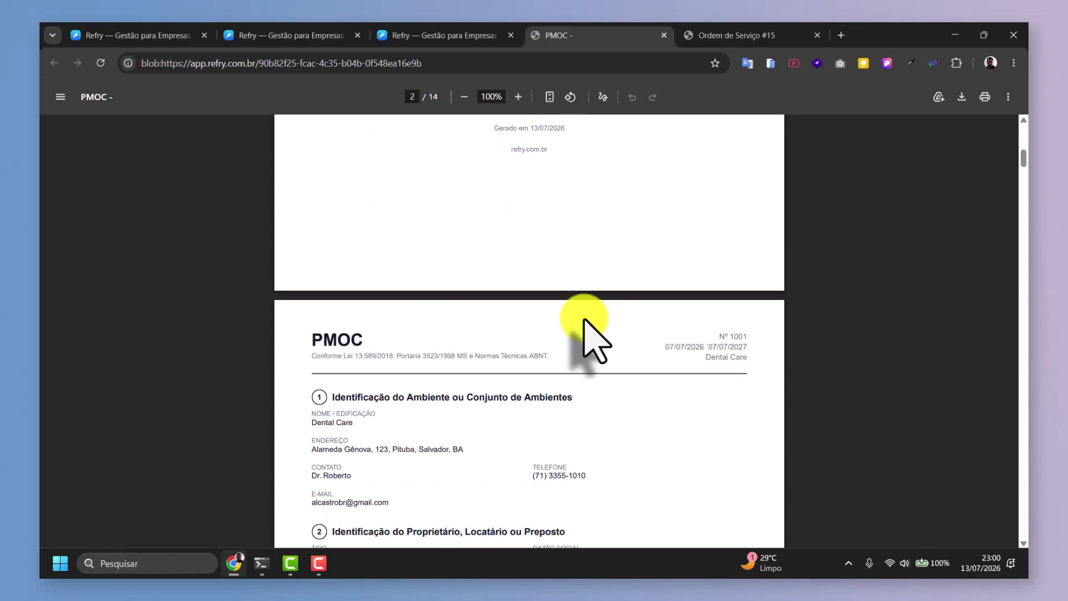
scroll(585, 322, "down", 1)
scroll(585, 321, "down", 10)
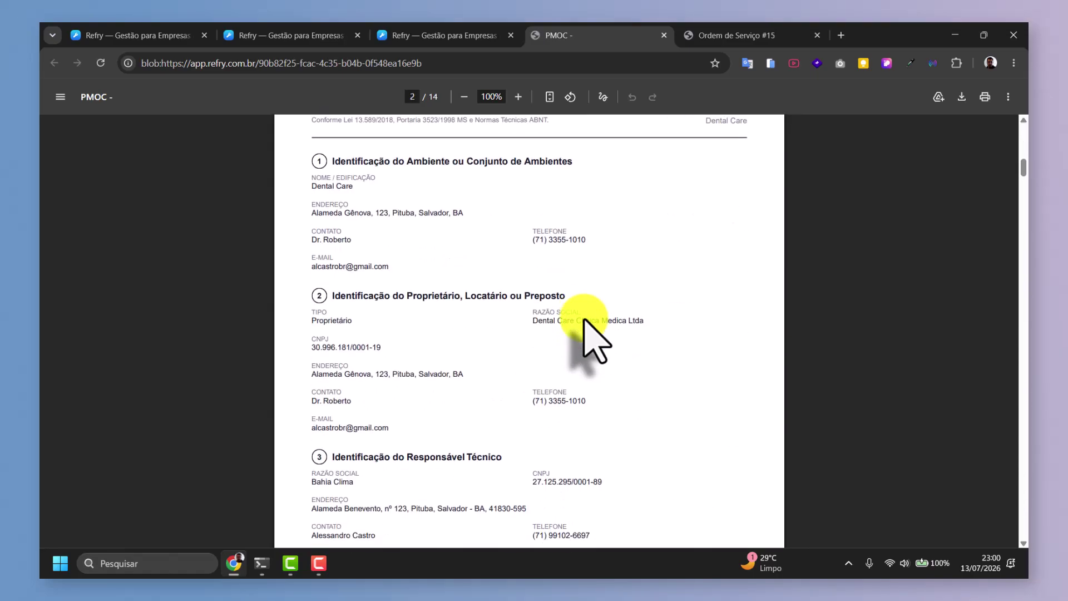
scroll(585, 322, "down", 6)
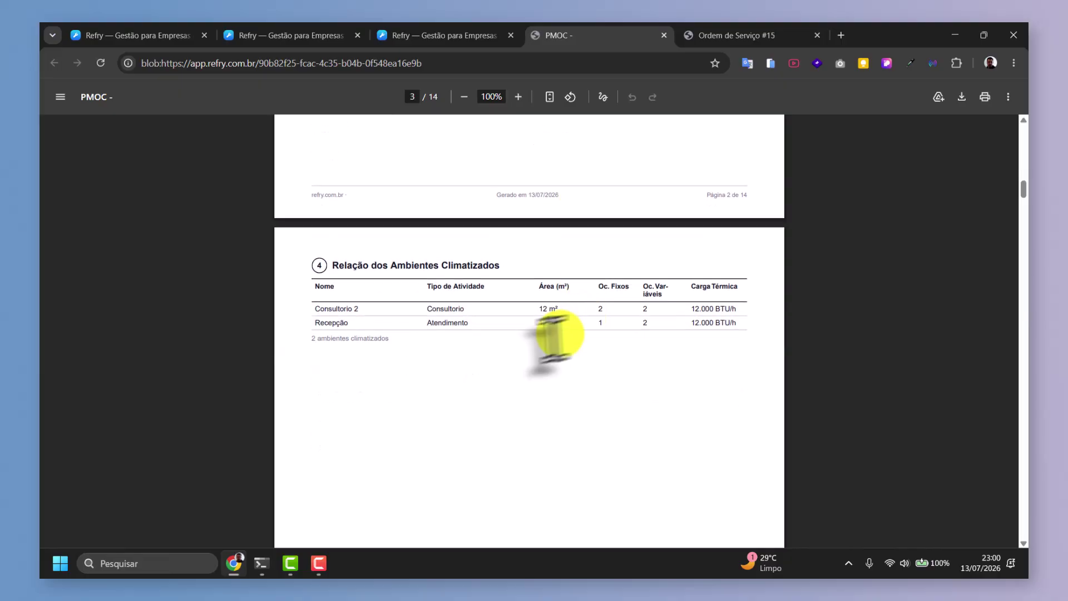
scroll(413, 290, "down", 3)
scroll(413, 289, "down", 12)
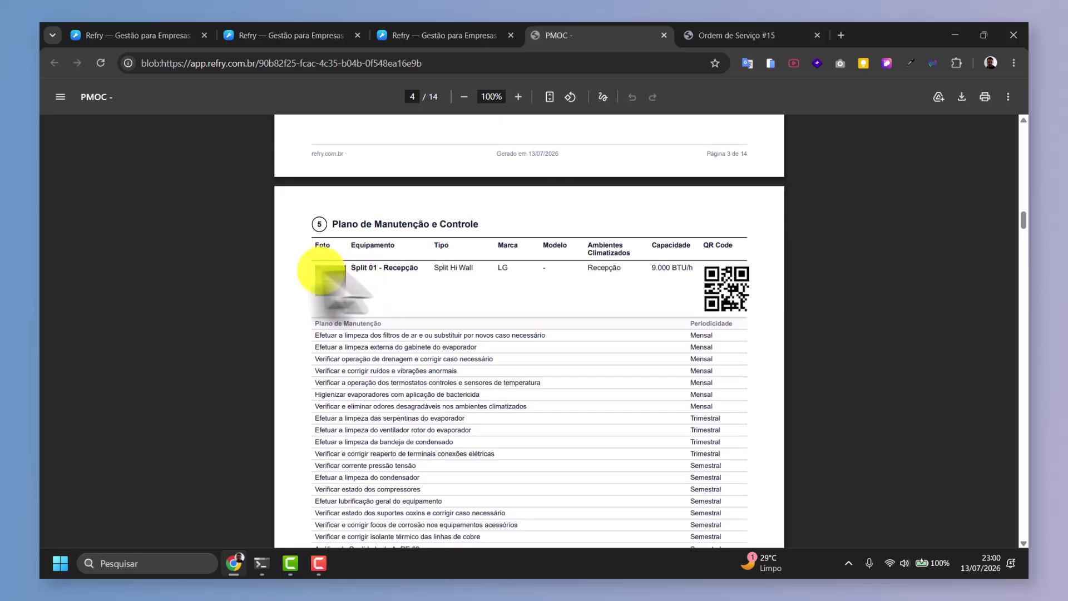
scroll(396, 256, "down", 4)
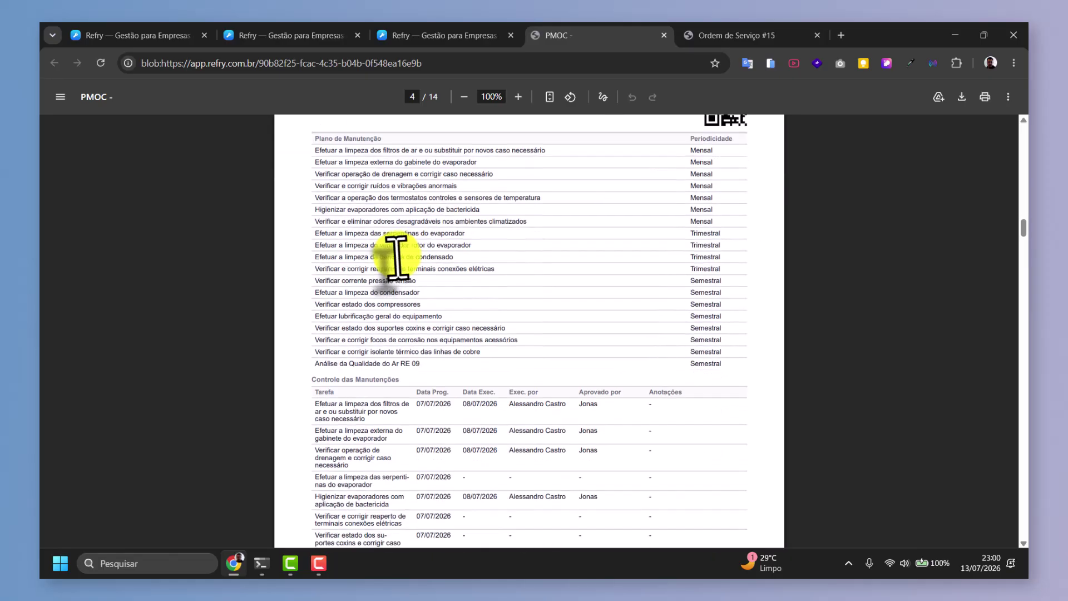
scroll(442, 282, "down", 4)
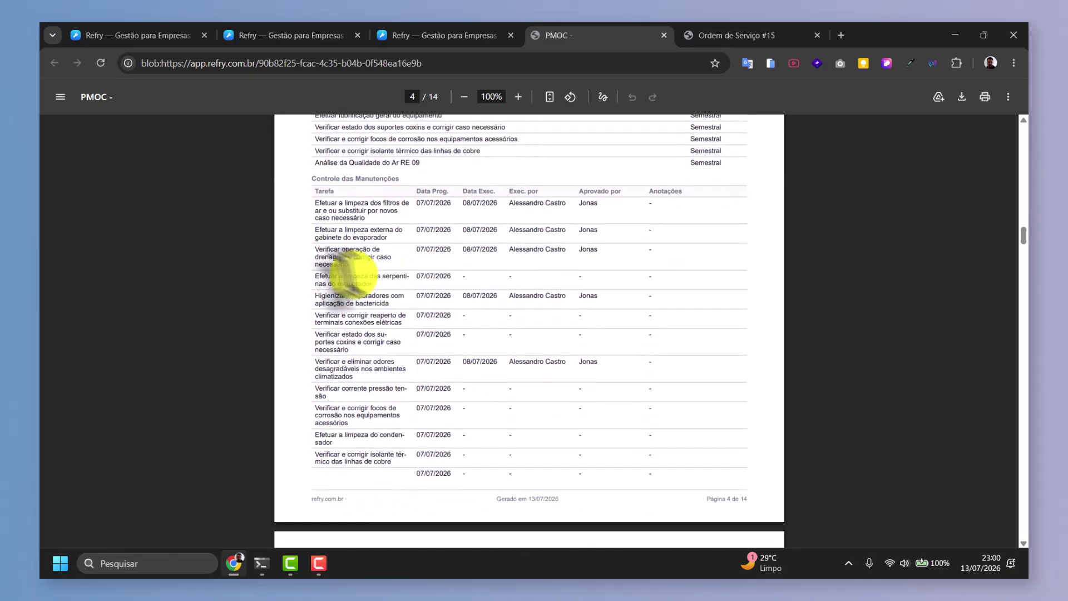
scroll(417, 242, "down", 7)
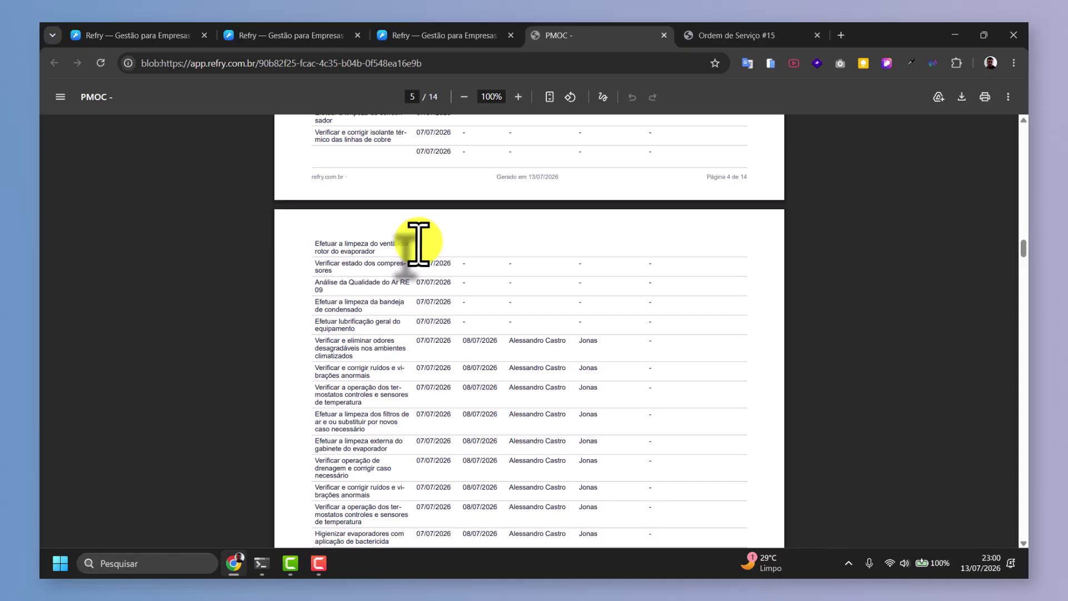
scroll(418, 242, "down", 15)
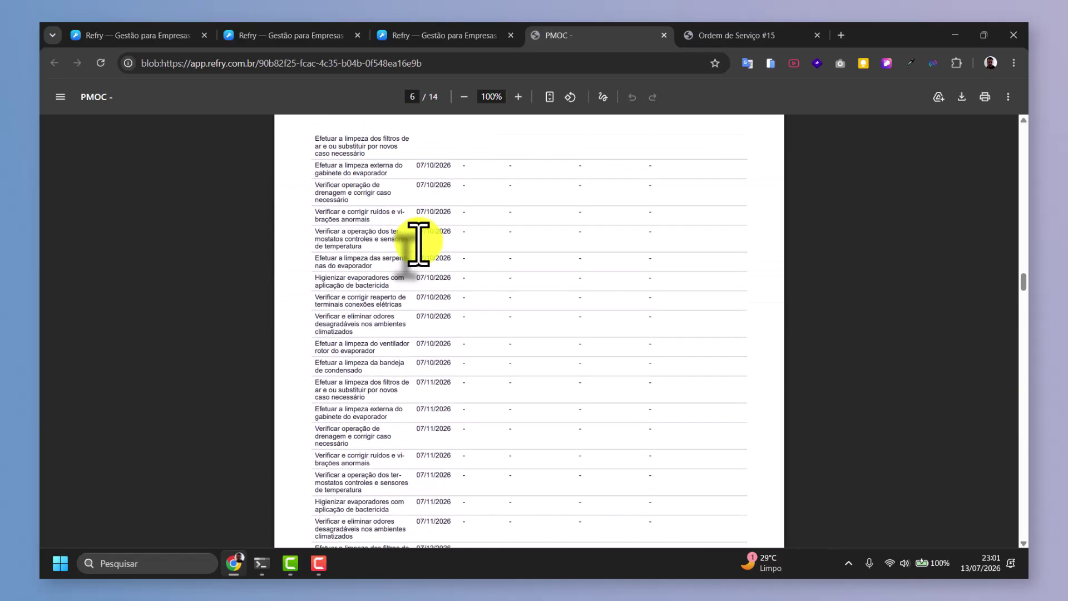
scroll(418, 242, "down", 20)
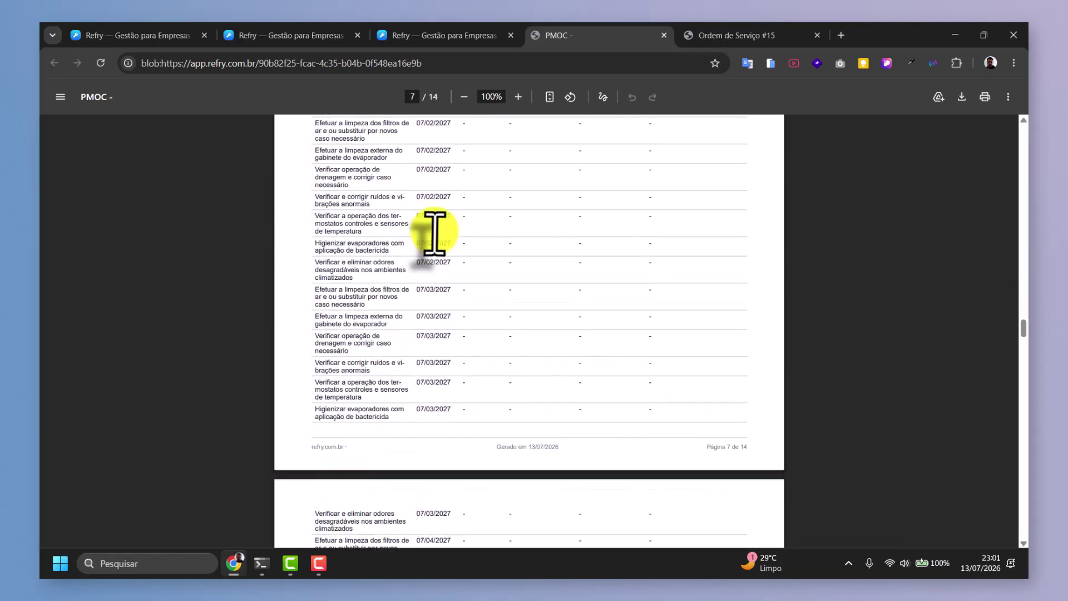
scroll(435, 233, "down", 20)
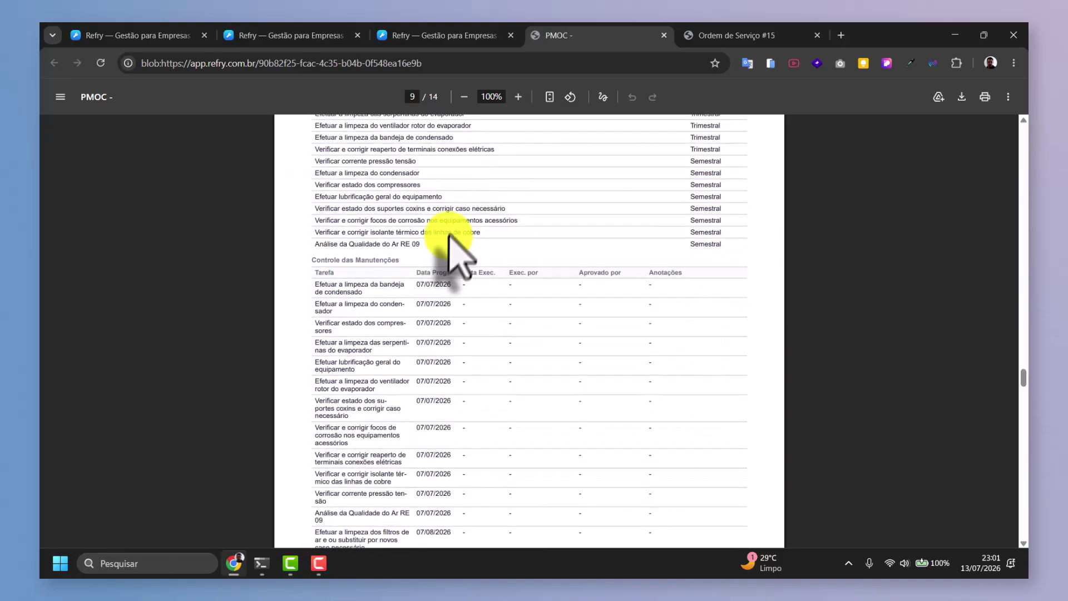
scroll(454, 245, "down", 20)
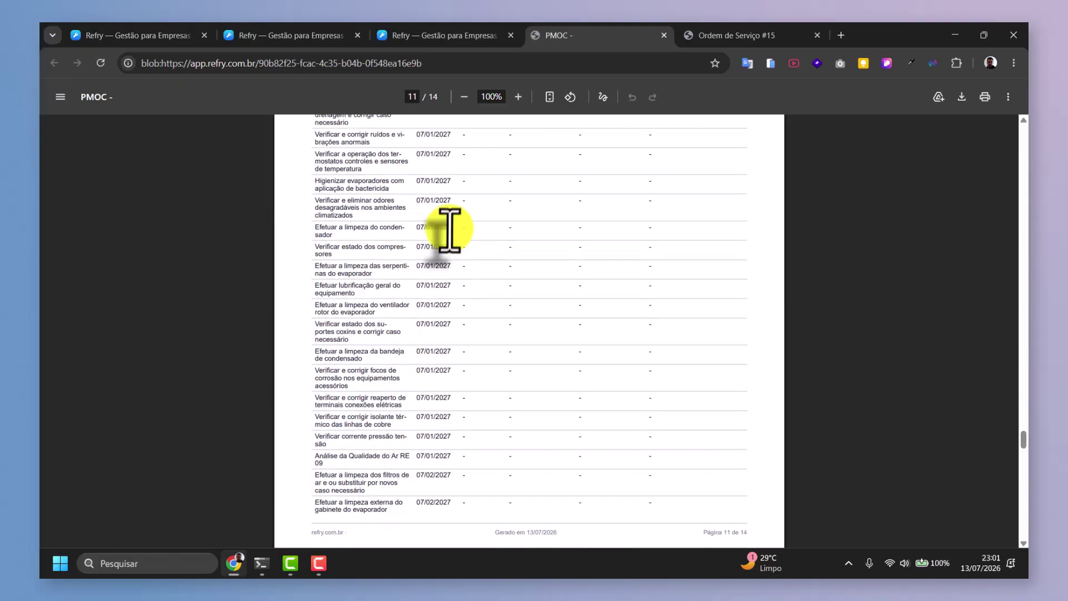
scroll(450, 229, "down", 20)
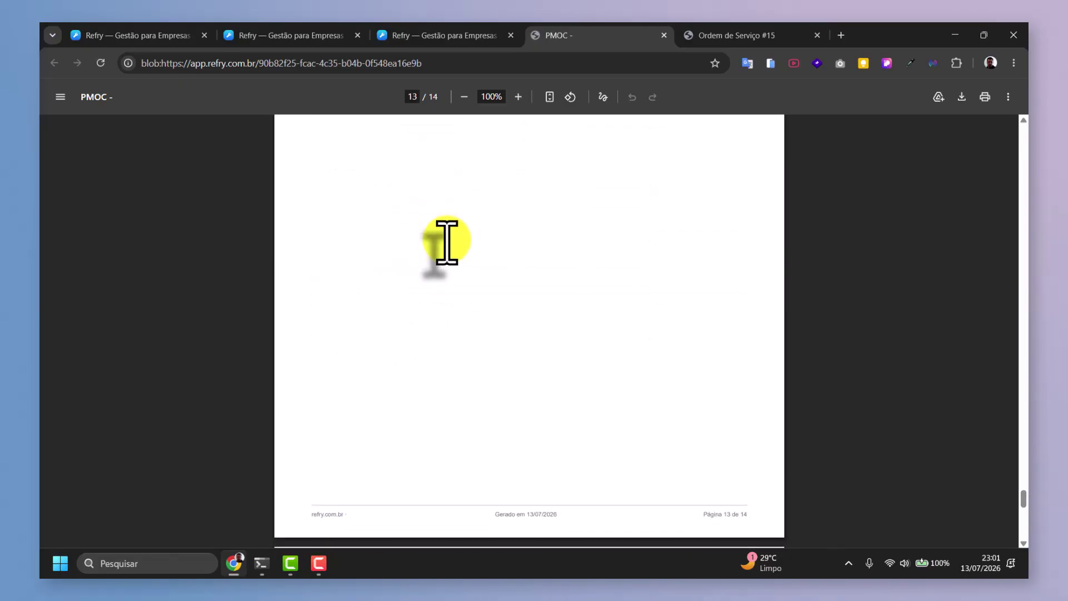
scroll(447, 242, "down", 7)
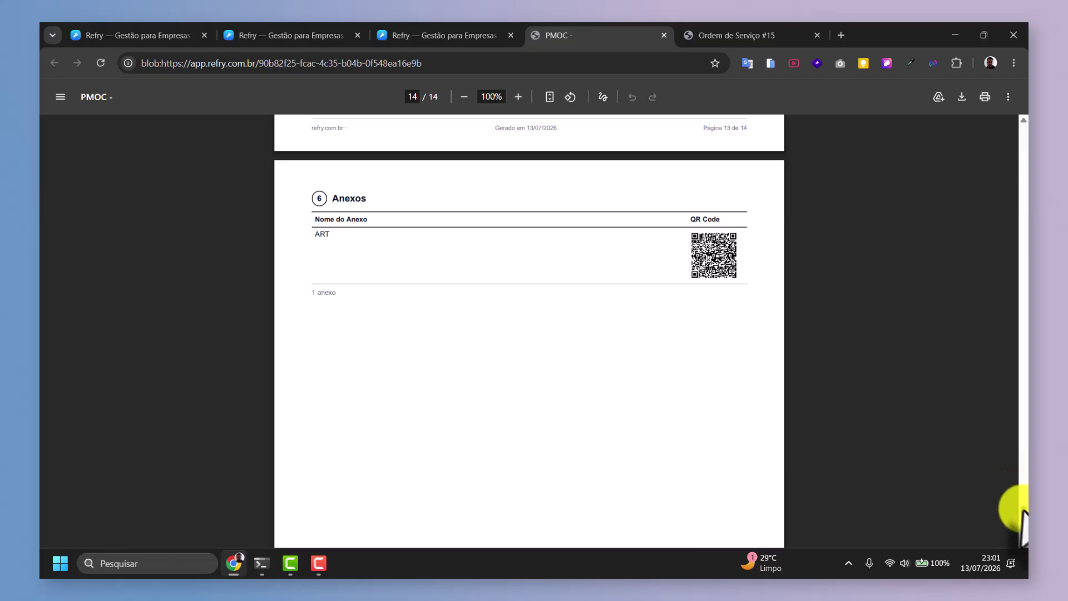
left_click_drag(1024, 518, 1021, 79)
Copy the Dental Care PMOC public share link from Refry's Compartilhar dialog, then start a new Chrome tab.
left_click(442, 36)
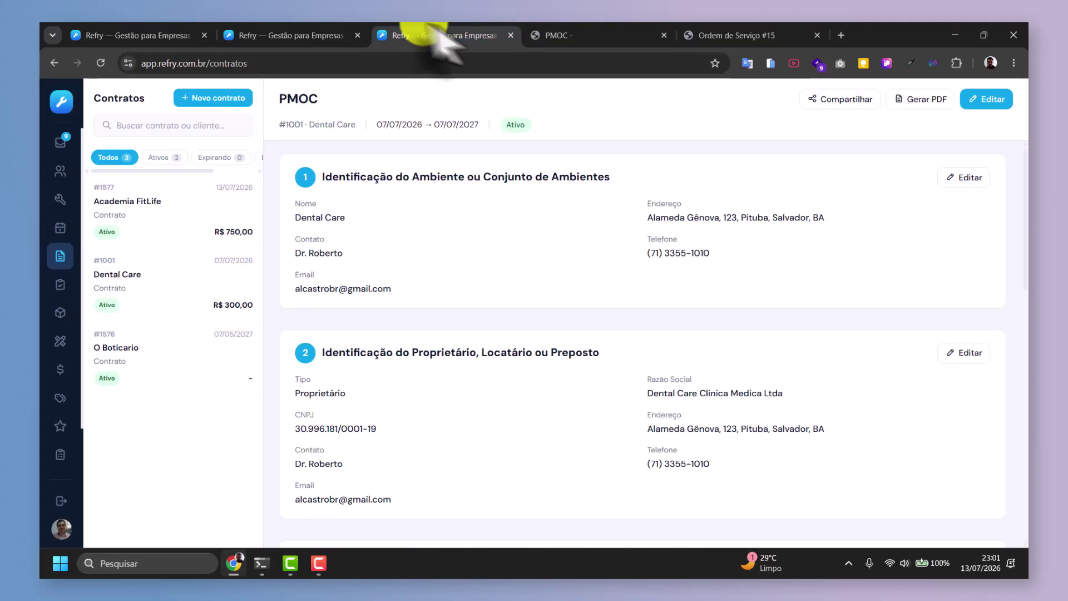
left_click(822, 102)
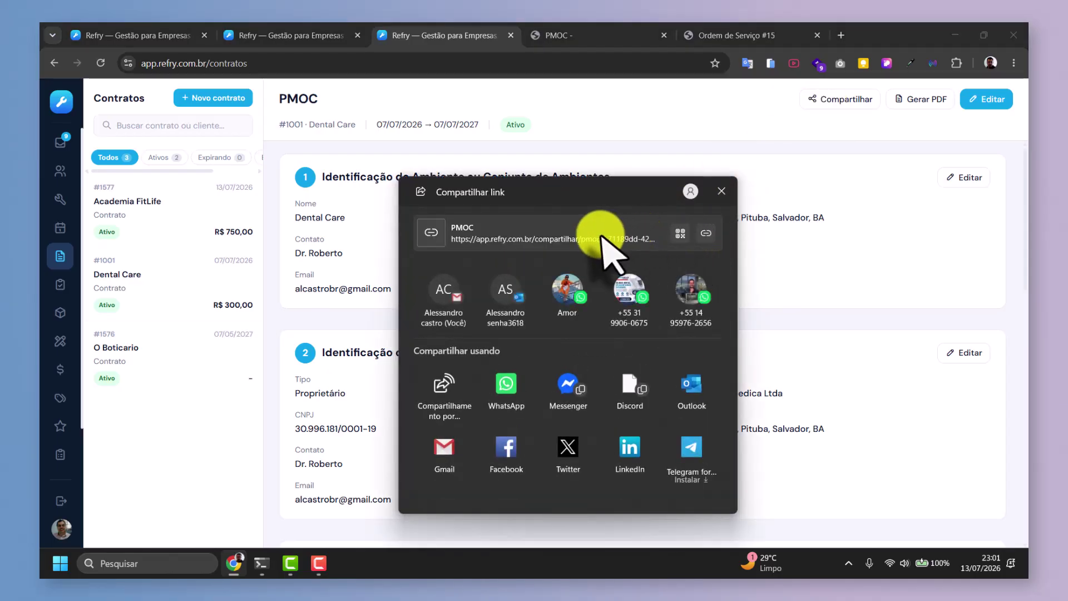
left_click(706, 233)
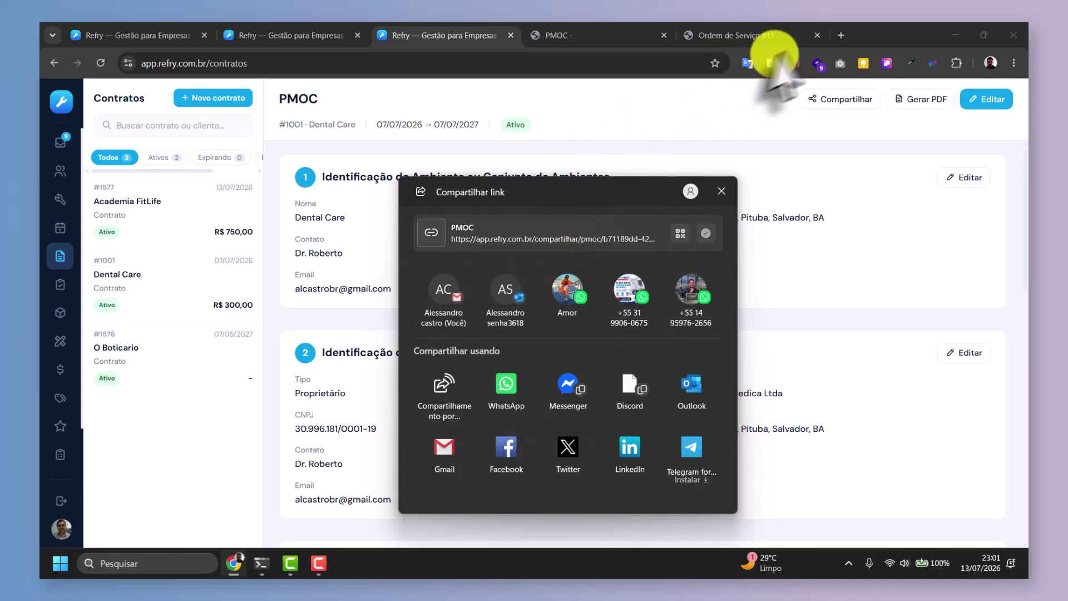
left_click(722, 192)
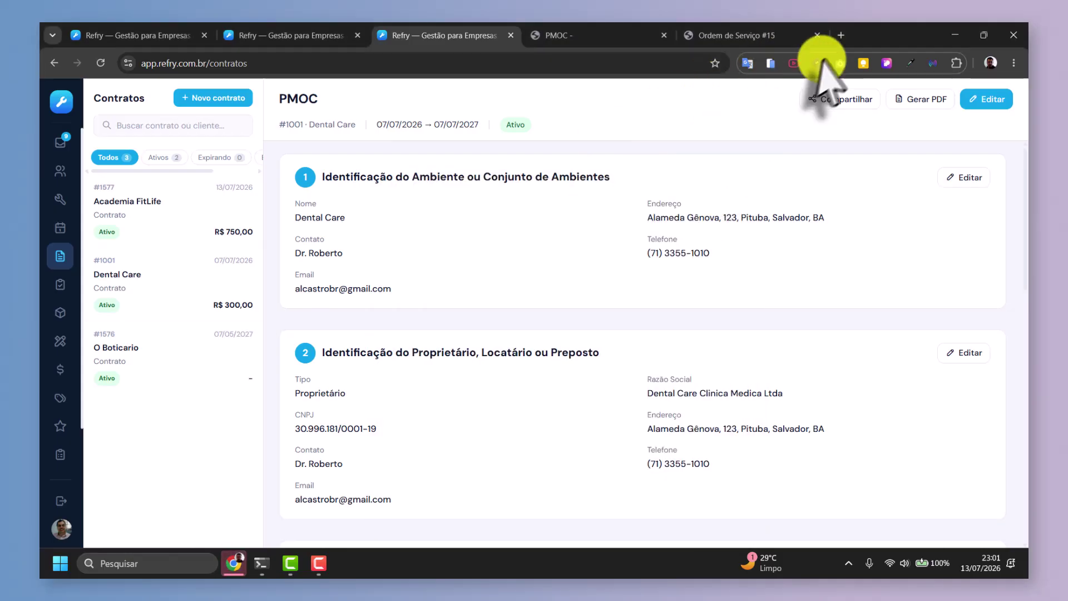
left_click(841, 35)
left_click(1014, 63)
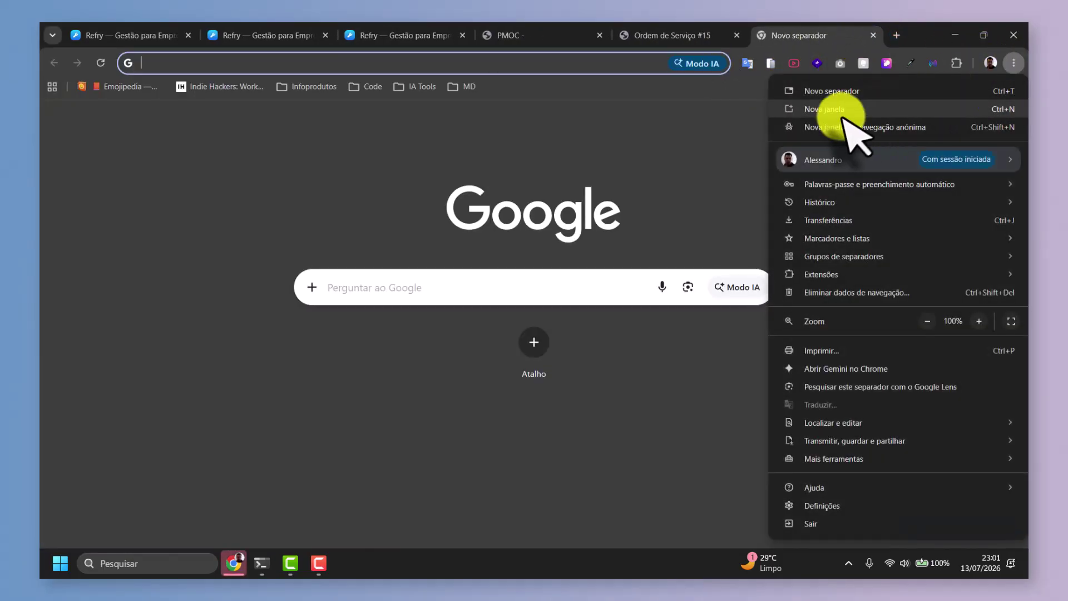
Load the copied PMOC share link in an incognito window, reload it, then close the window.
left_click(847, 129)
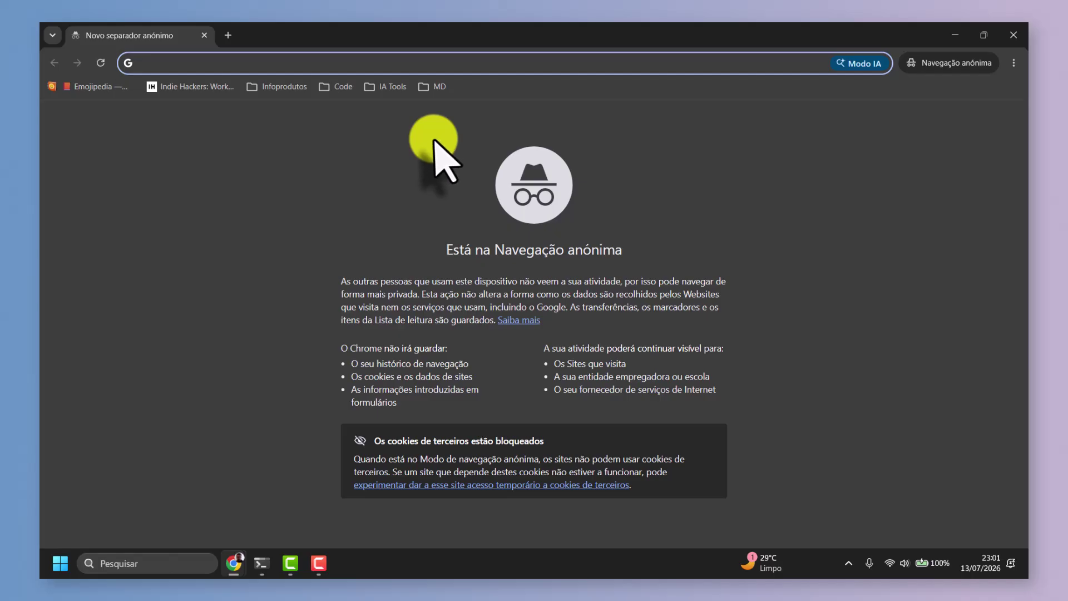
key("Return")
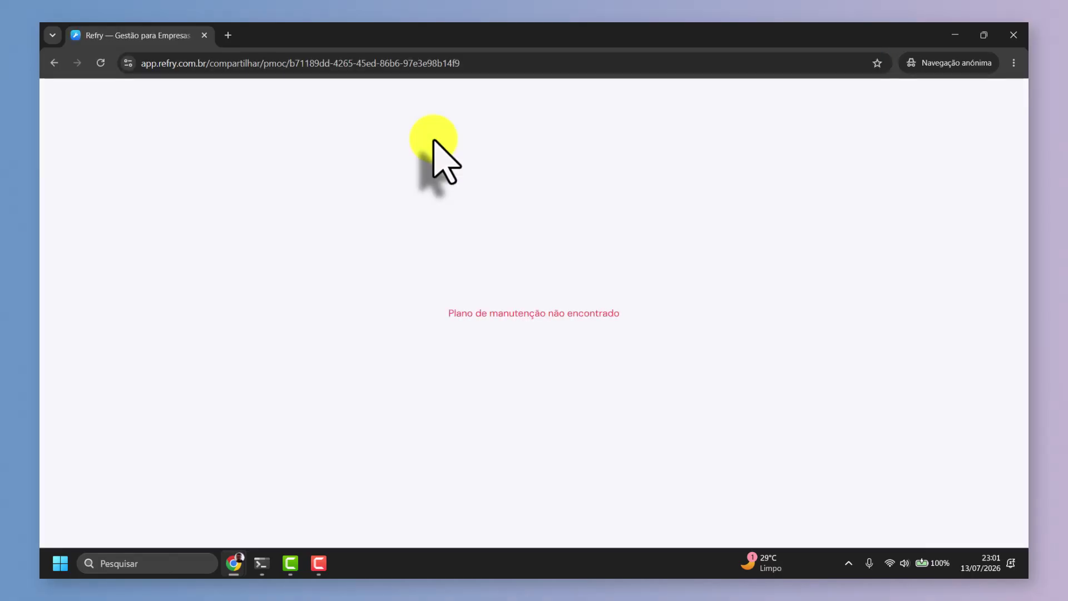
left_click(189, 64)
key("ctrl+c")
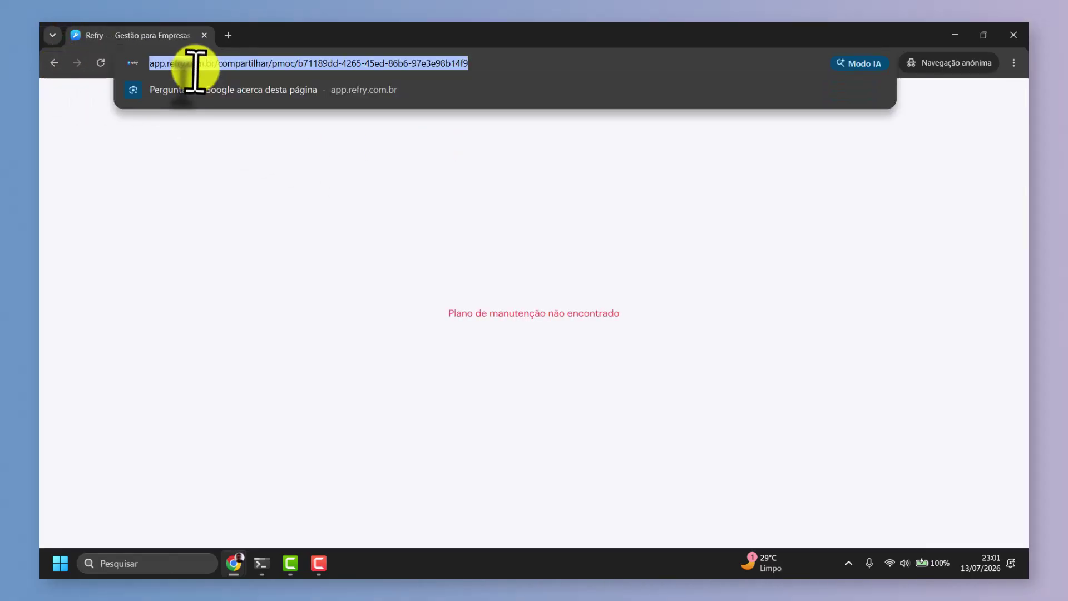
key("Return")
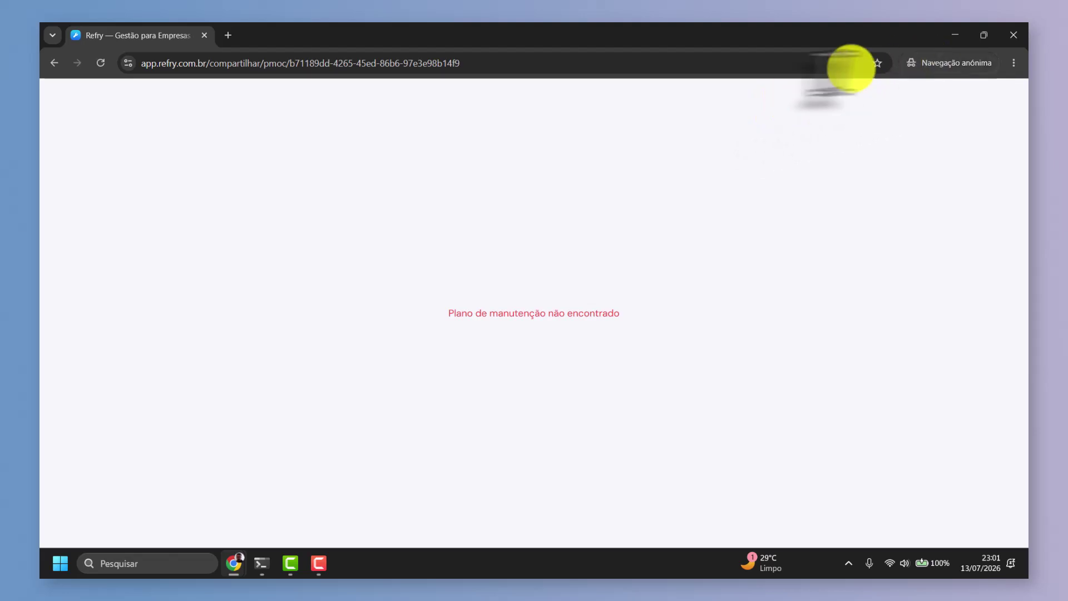
left_click(1014, 35)
Open the PMOC share link in the Ordem de Serviço #15 tab, showing 'Plano de manutenção não encontrado'.
left_click(668, 35)
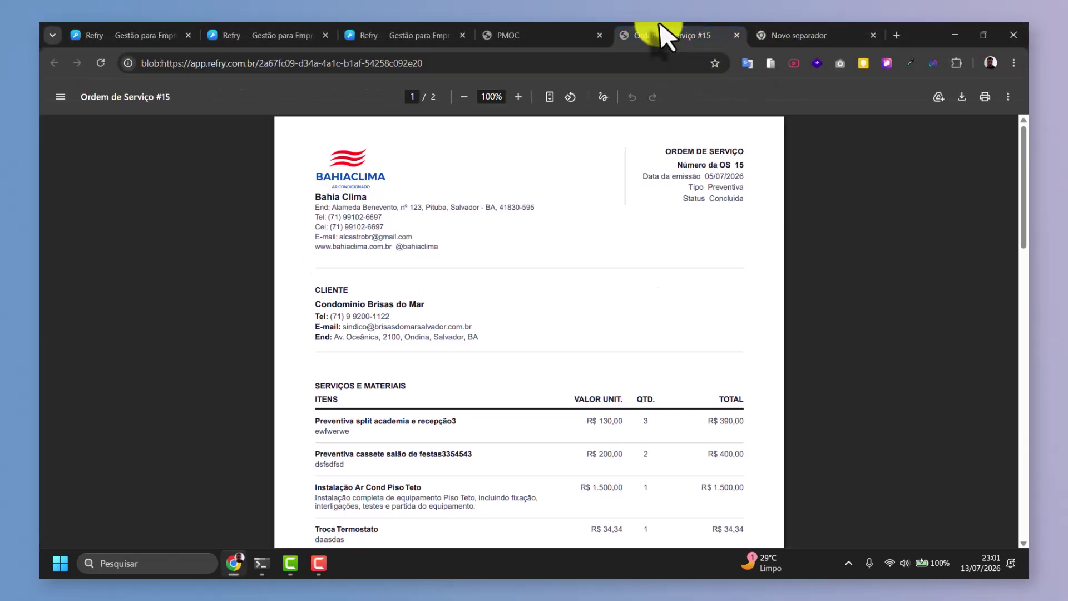
left_click(524, 39)
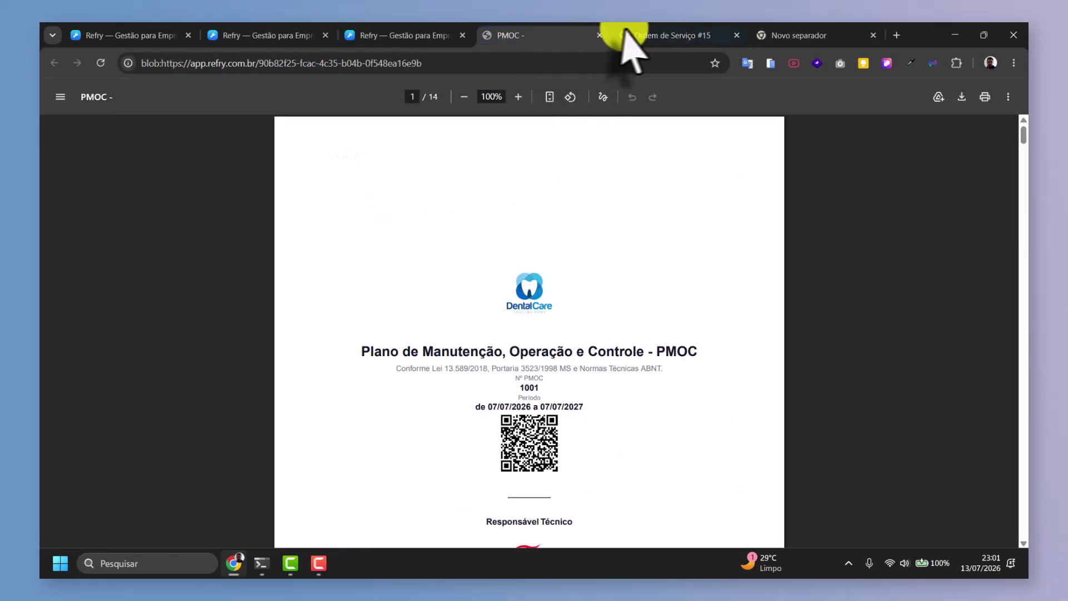
left_click(624, 40)
left_click(624, 60)
key("ctrl+v")
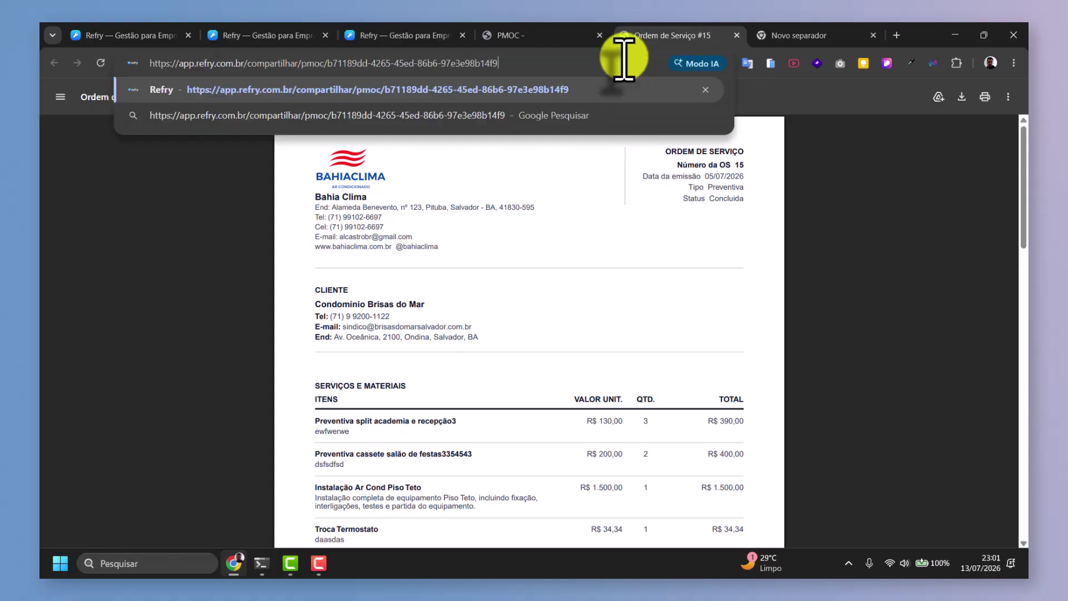
key("Return")
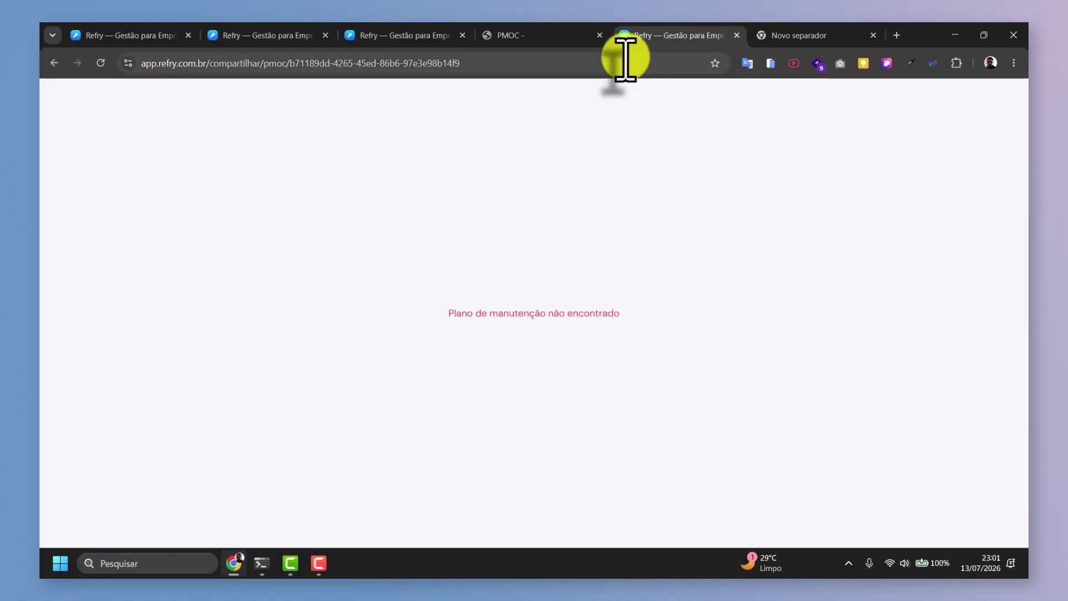
Return to the Refry Dental Care PMOC contract page.
left_click(372, 31)
left_click(373, 33)
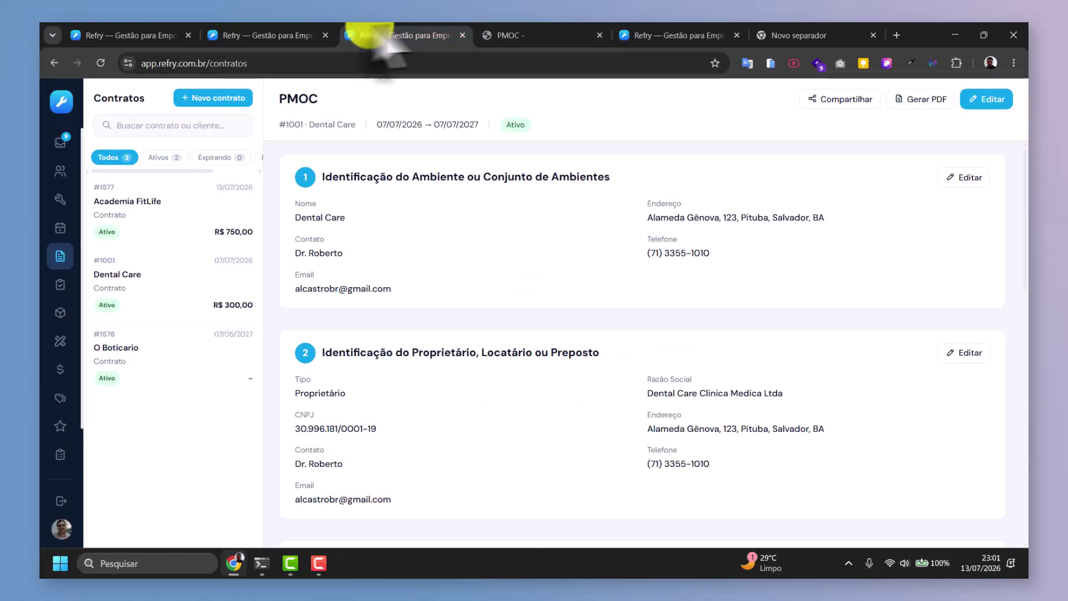
left_click(808, 105)
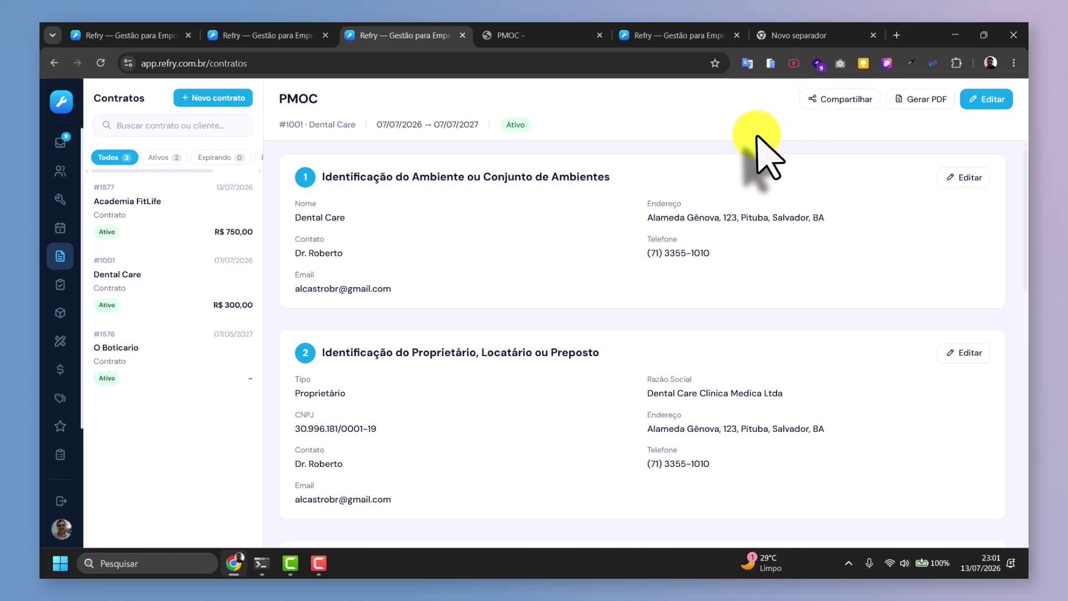
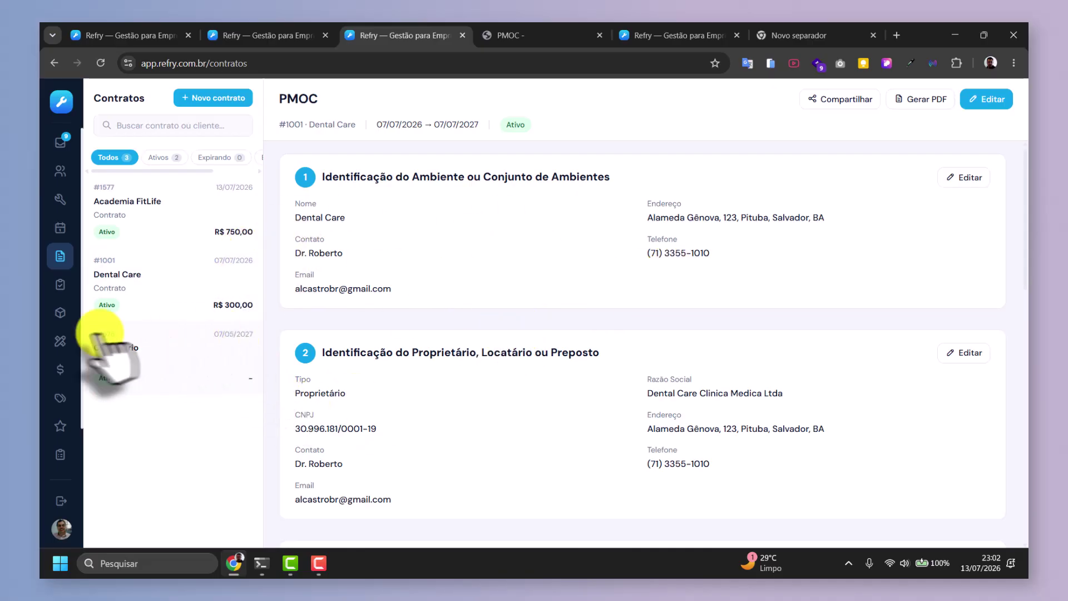
Open the Manutenções list and filter it to client Dental Care.
left_click(61, 285)
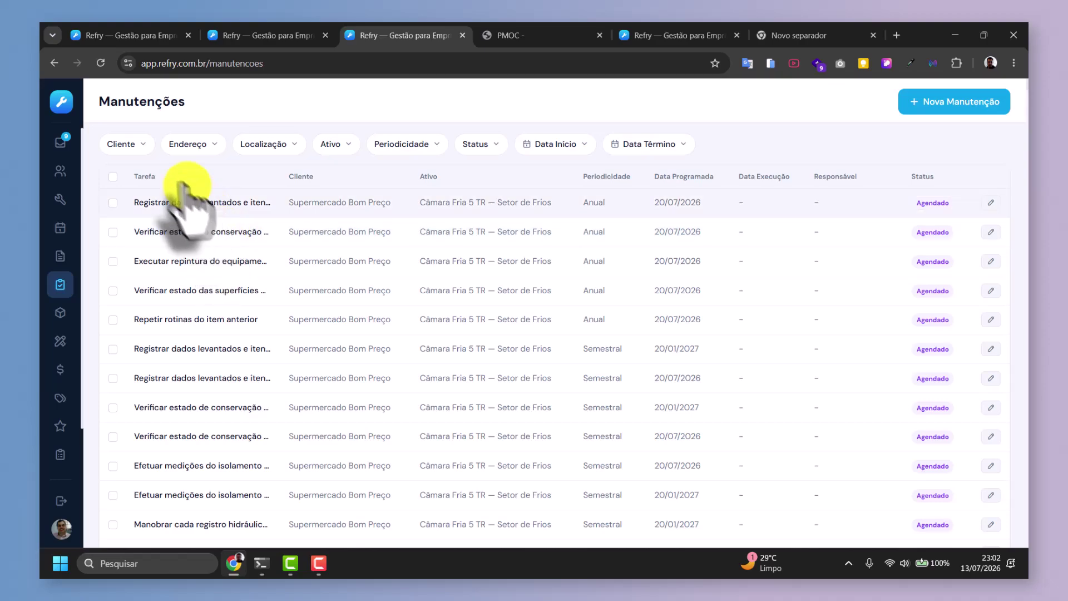
left_click(138, 146)
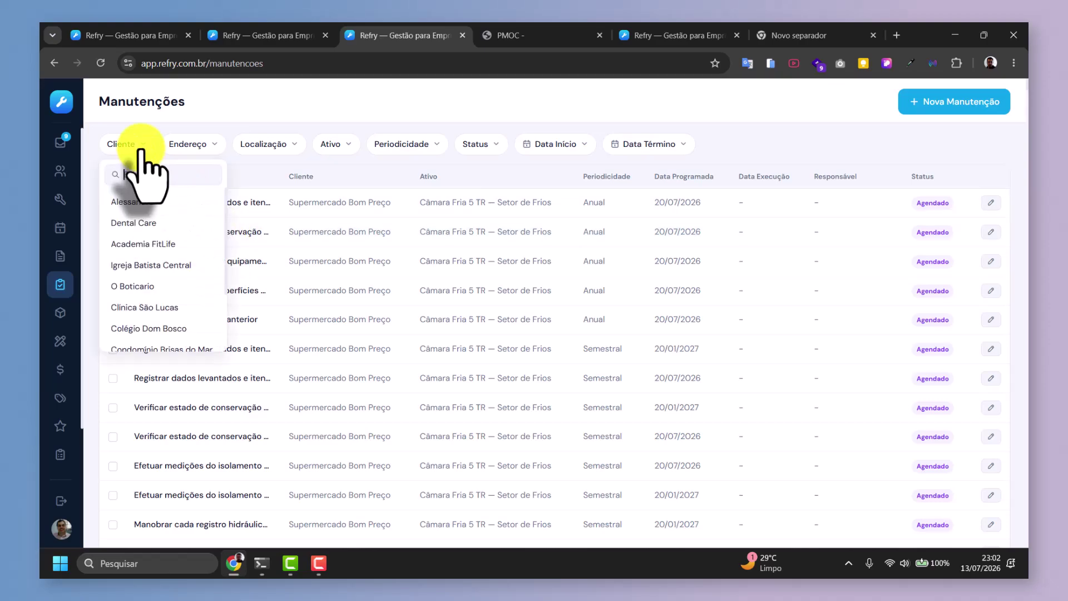
left_click(134, 222)
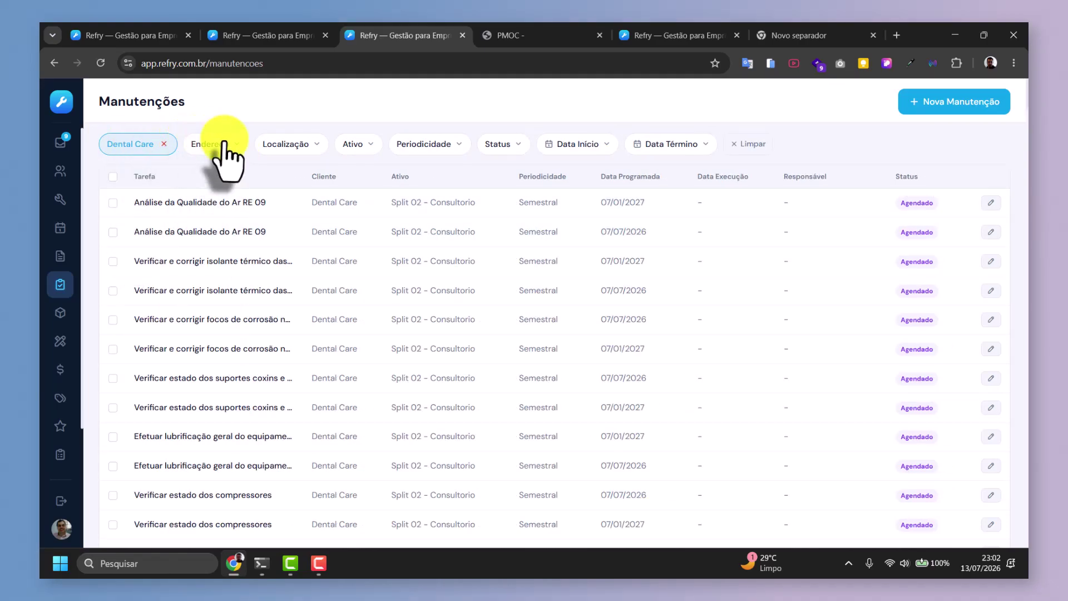
left_click(224, 145)
key("Escape")
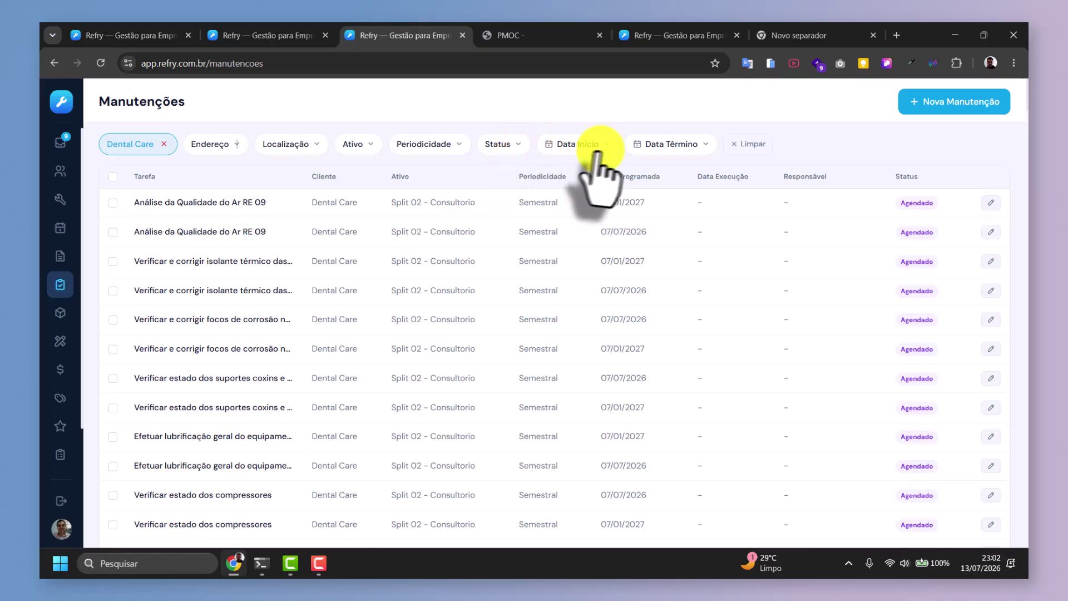
Filter the list to asset Split 02 - Consultorio and open the start-date calendar.
left_click(440, 146)
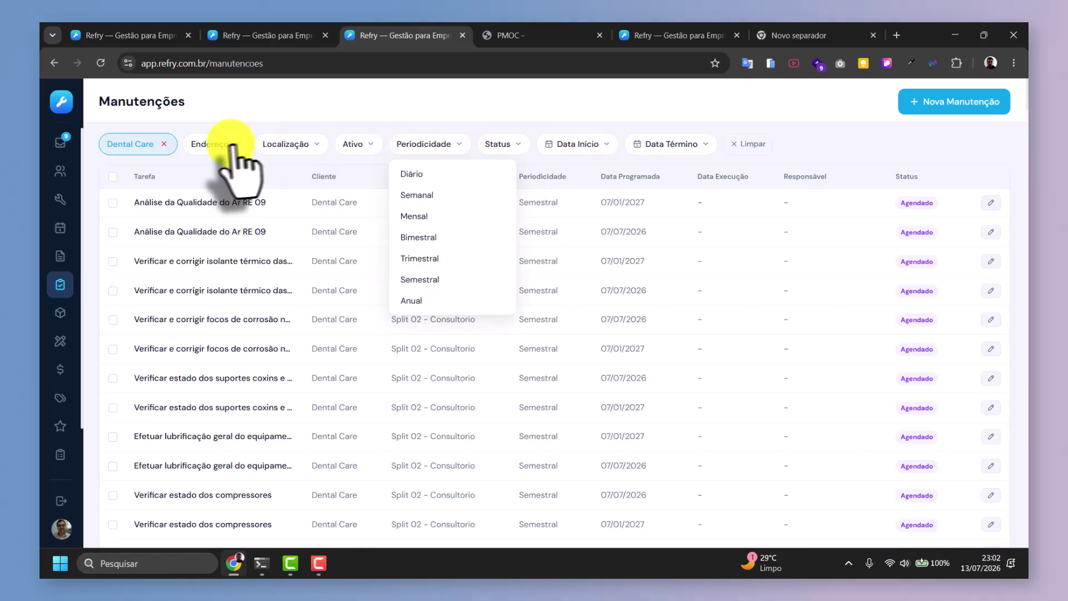
left_click(354, 146)
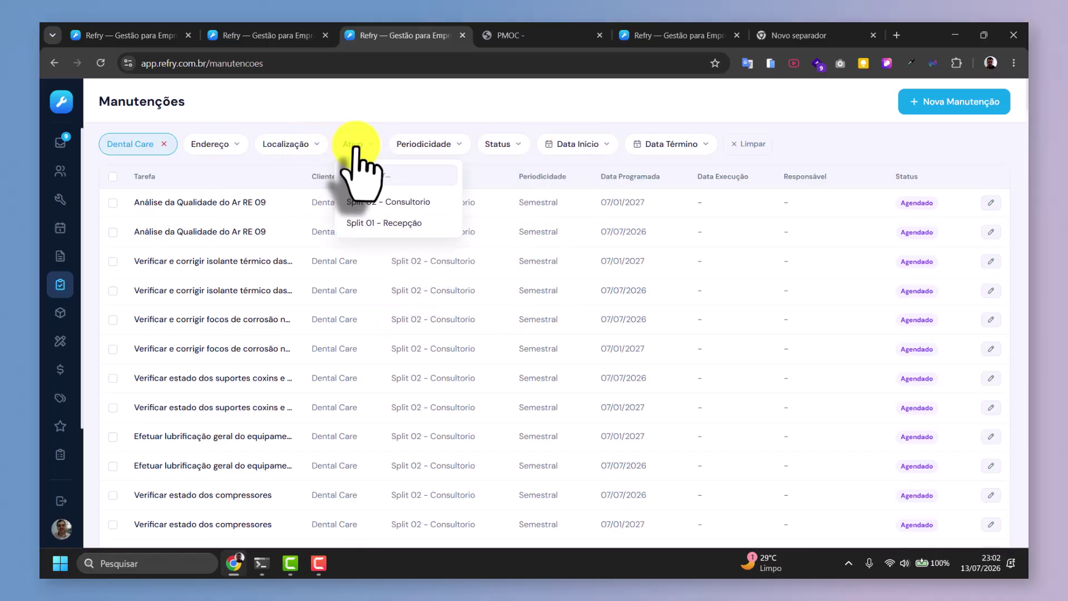
left_click(389, 200)
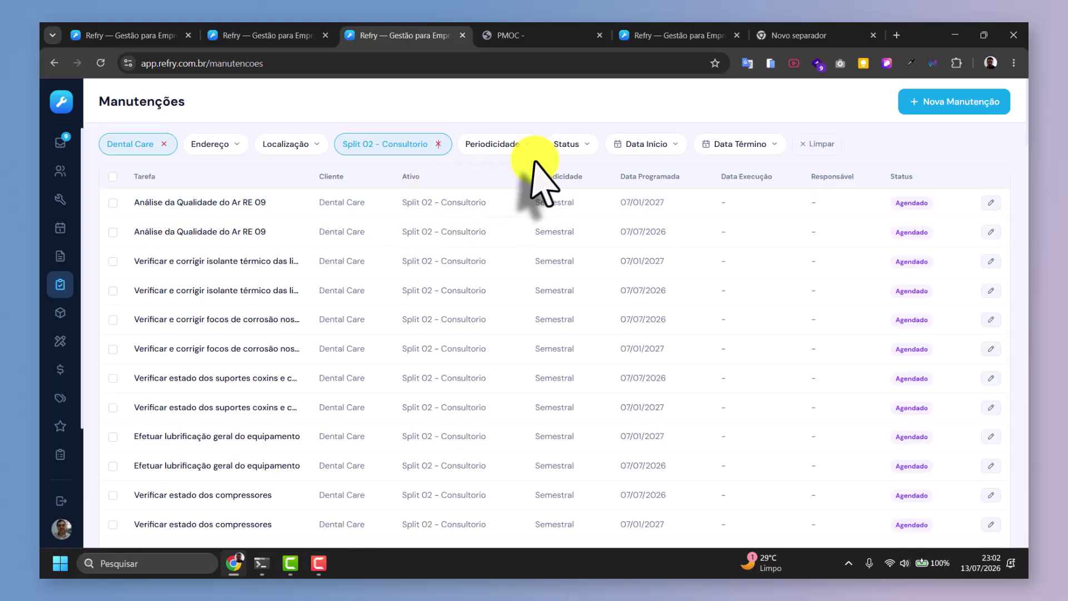
left_click(647, 146)
left_click(722, 195)
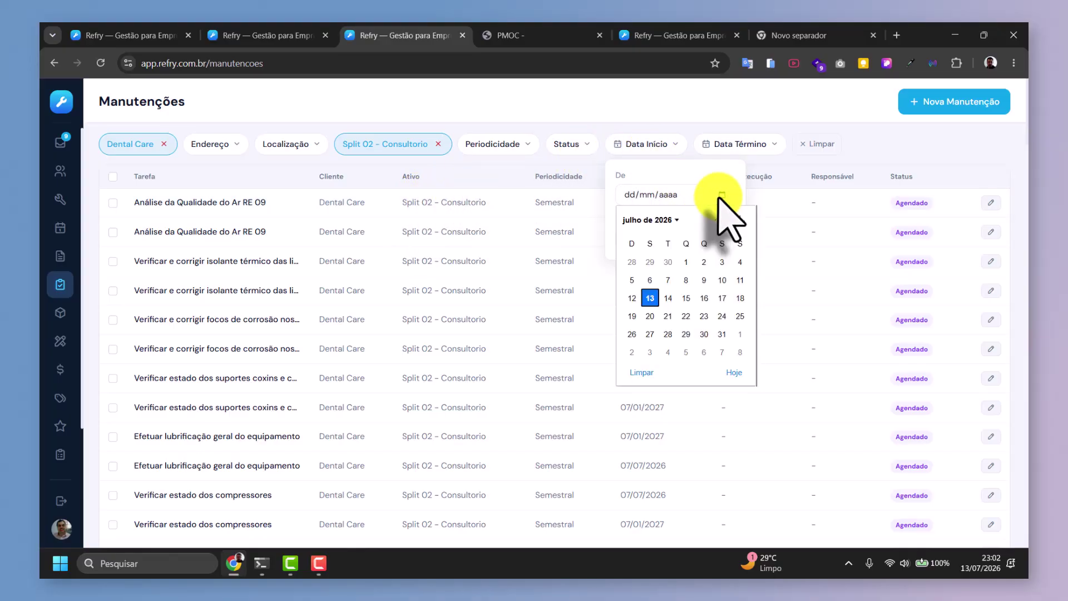
left_click(650, 297)
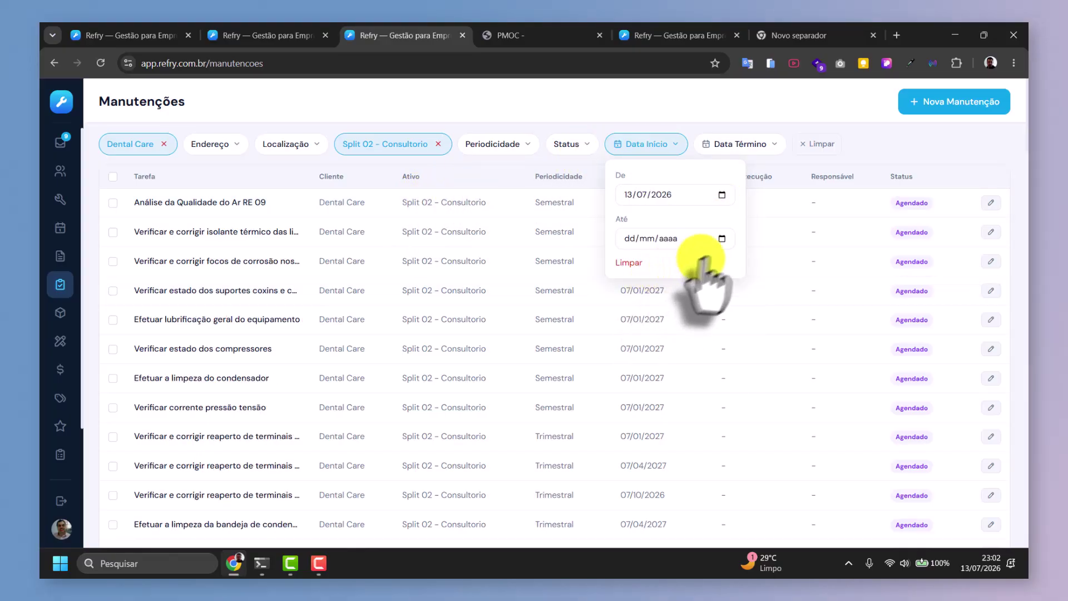
left_click(722, 239)
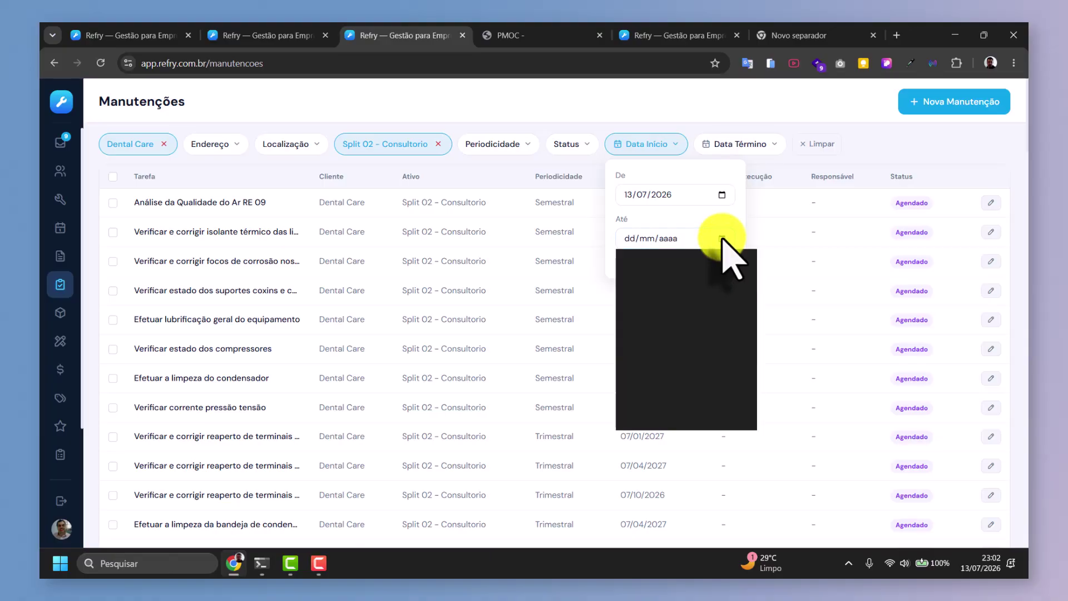
left_click(721, 378)
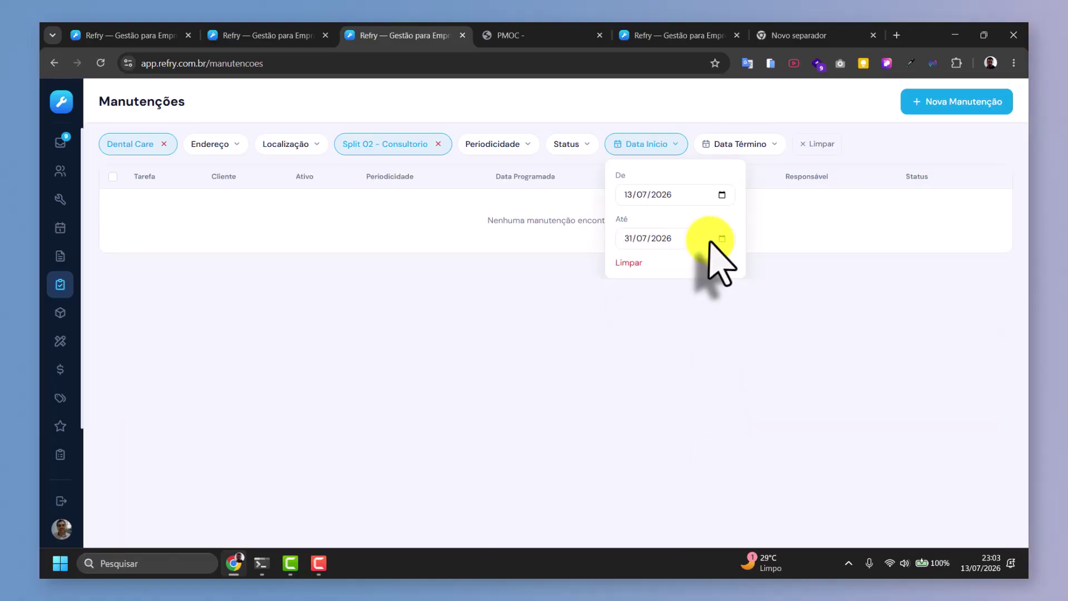
left_click(630, 239)
key("BackSpace")
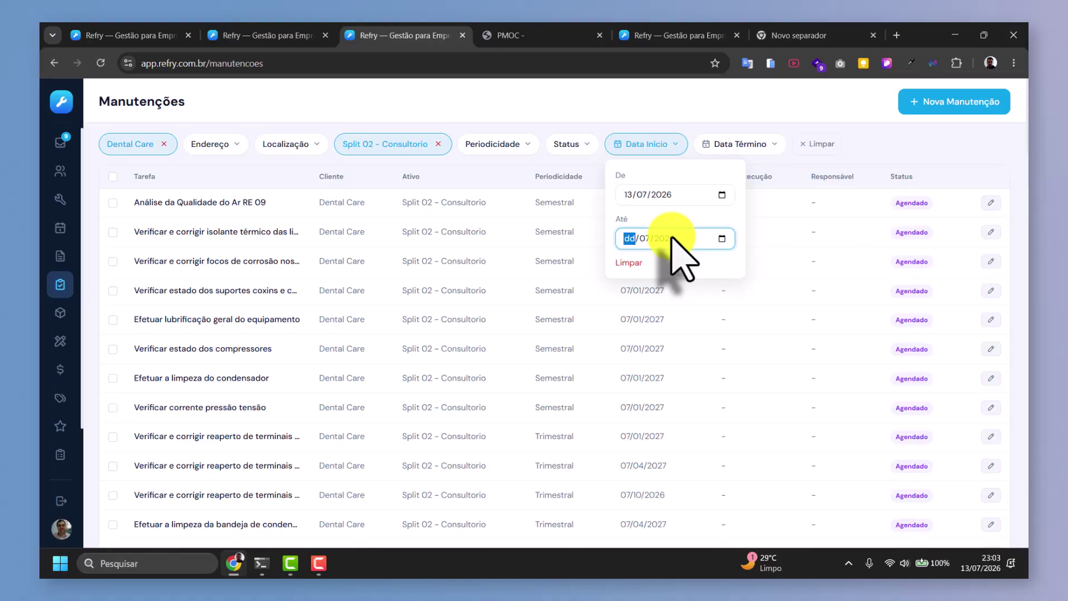
left_click(630, 264)
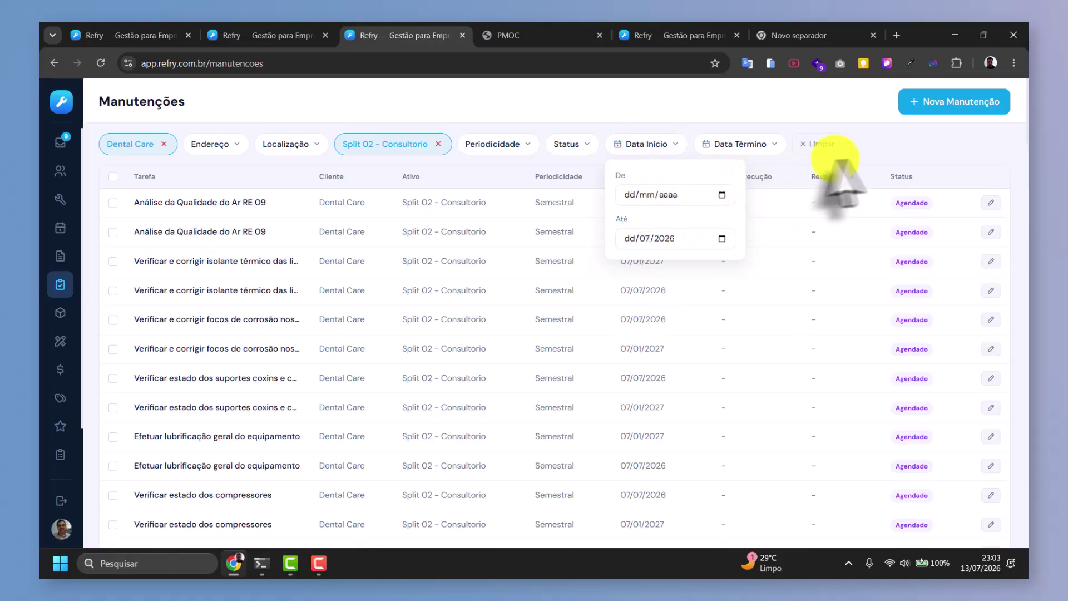
left_click(587, 146)
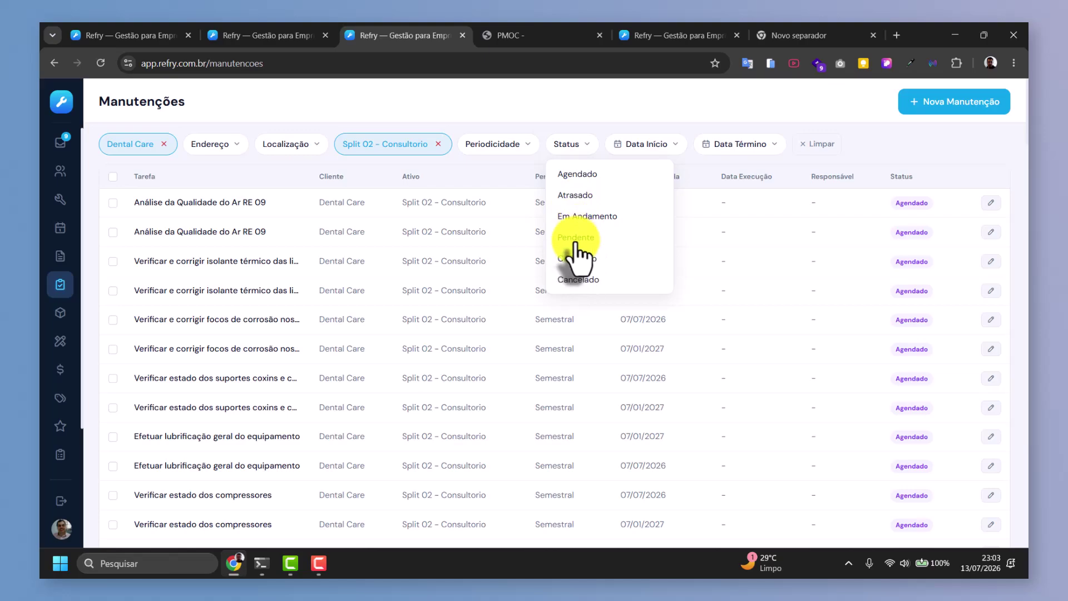
left_click(569, 237)
left_click(570, 144)
left_click(575, 191)
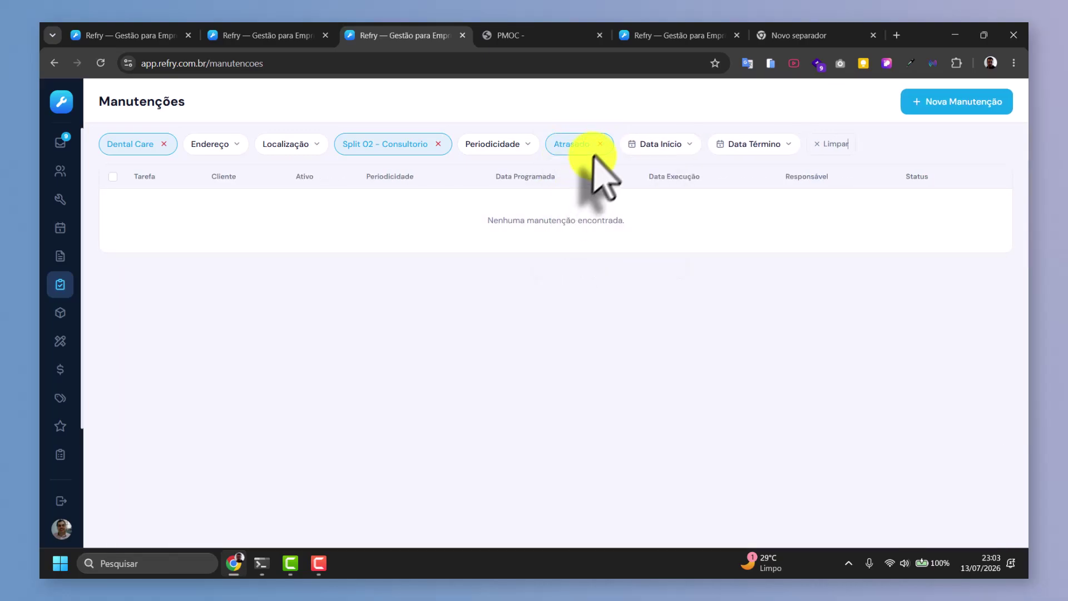
left_click(587, 144)
left_click(573, 177)
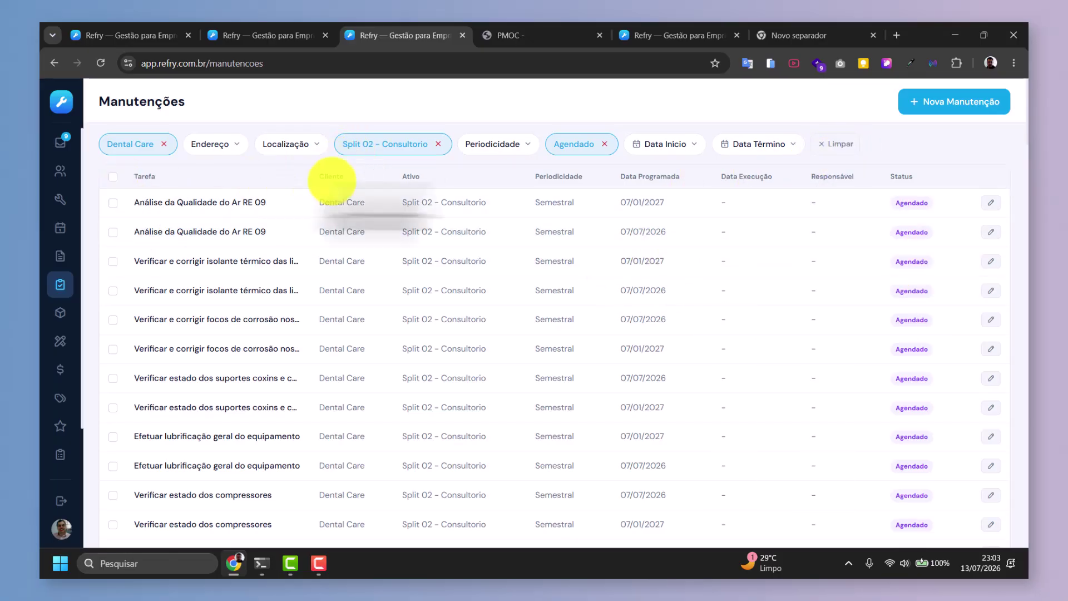
left_click(605, 144)
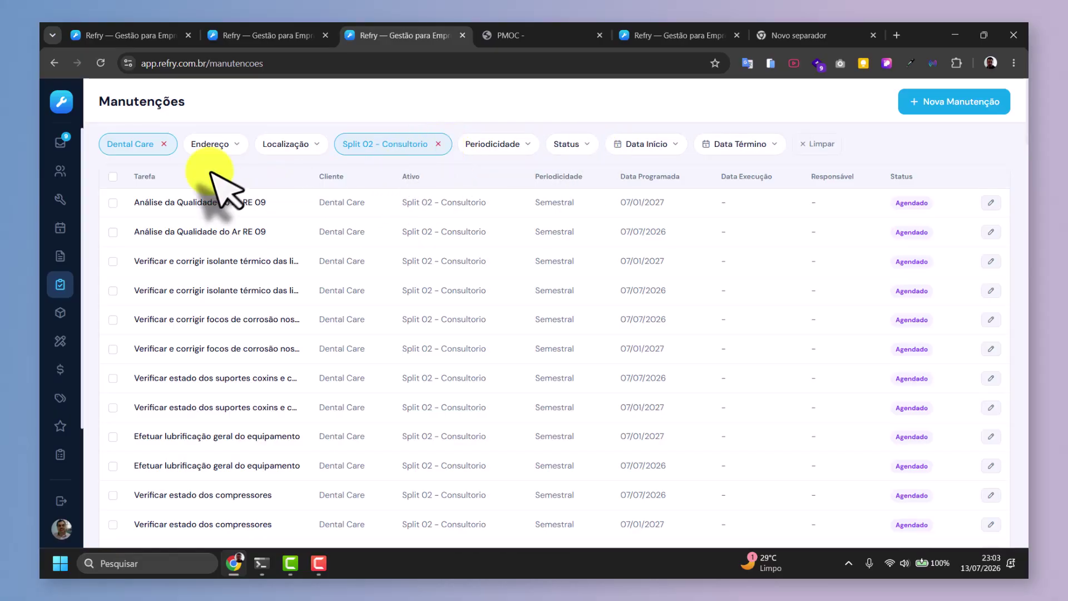
Select the first four Split 02 - Consultorio maintenance rows.
left_click(113, 202)
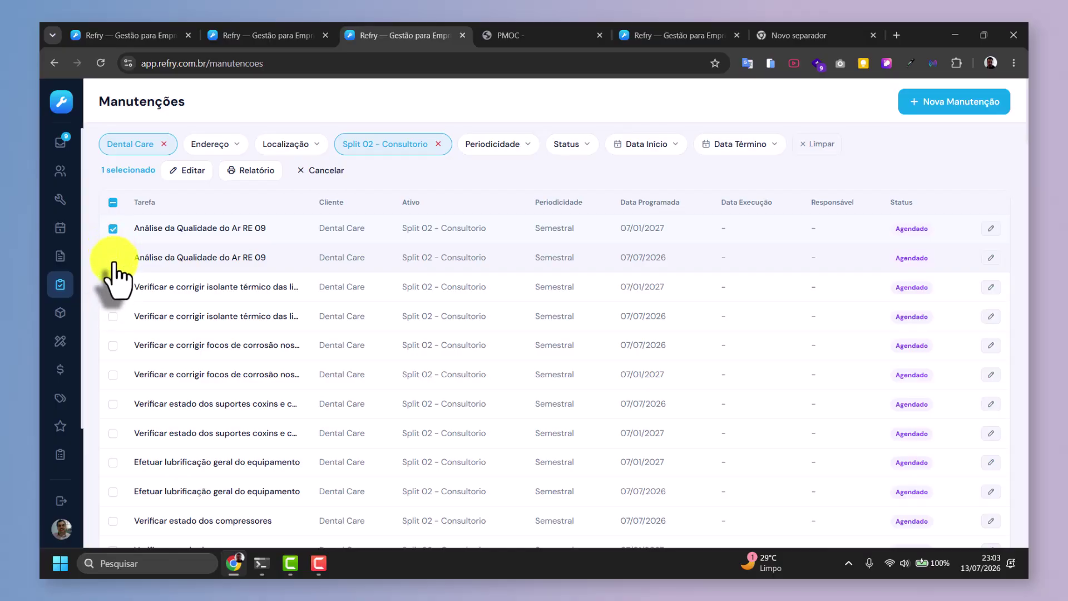
left_click(113, 258)
left_click(113, 287)
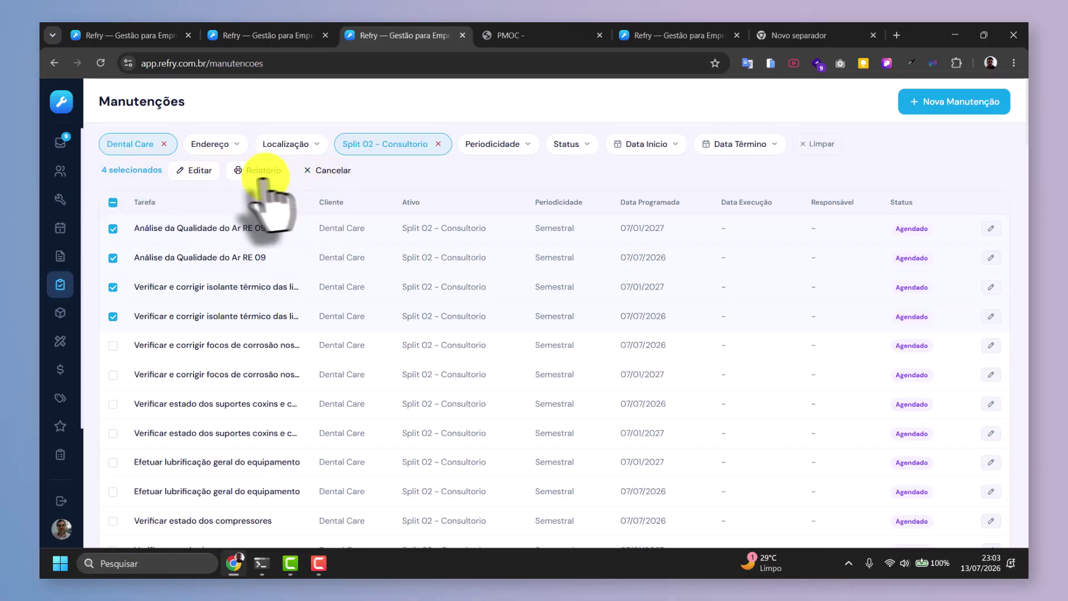
Cancel the bulk edit, then generate and close the four-task Relatório de Manutenções PDF.
left_click(192, 170)
scroll(548, 290, "down", 4)
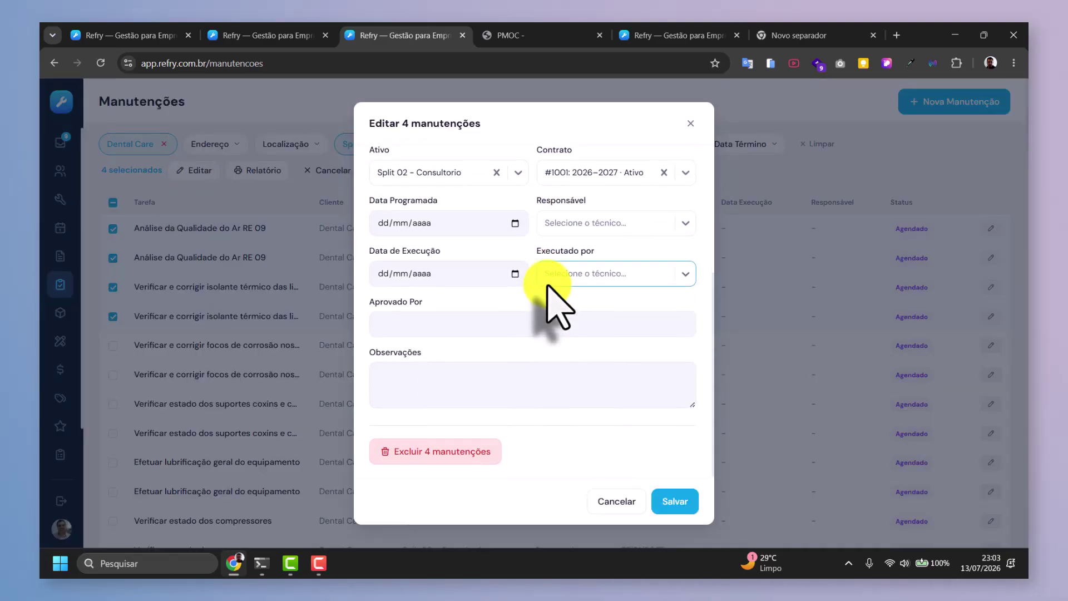
scroll(548, 287, "up", 5)
scroll(551, 282, "down", 5)
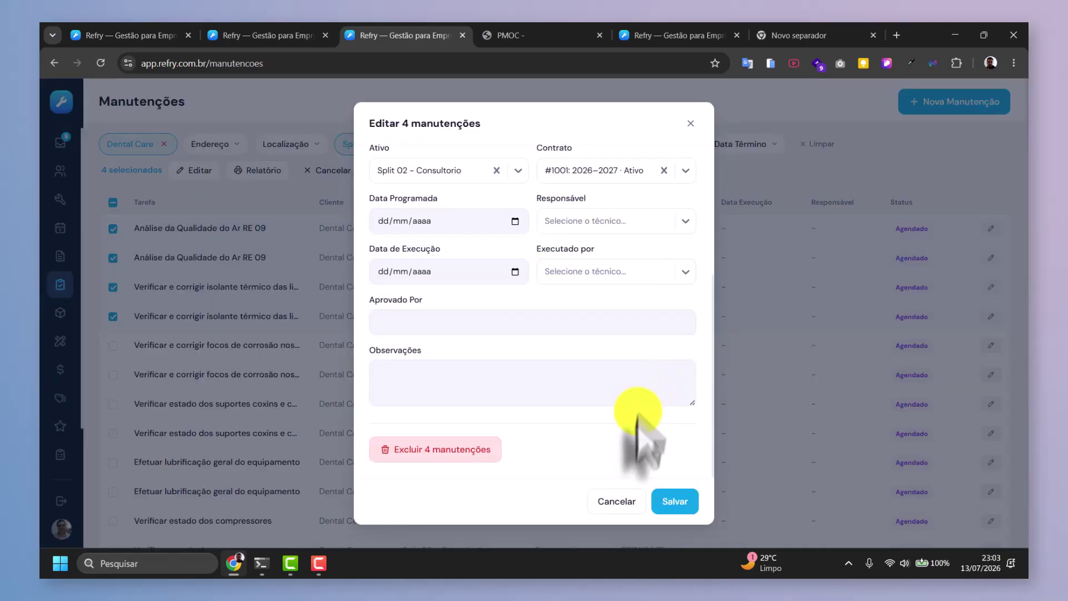
left_click(615, 504)
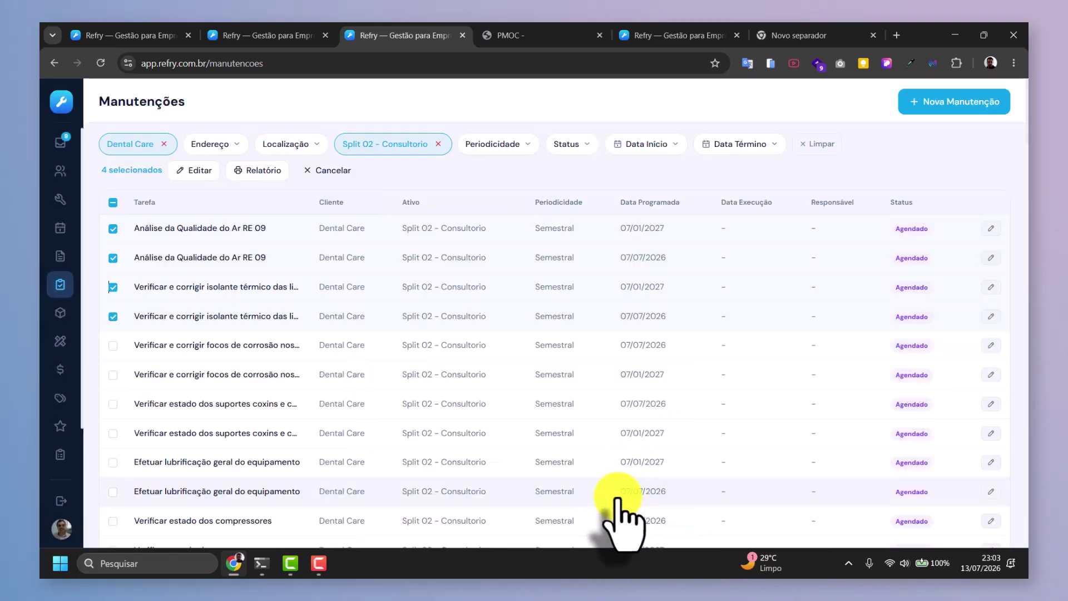
left_click(252, 173)
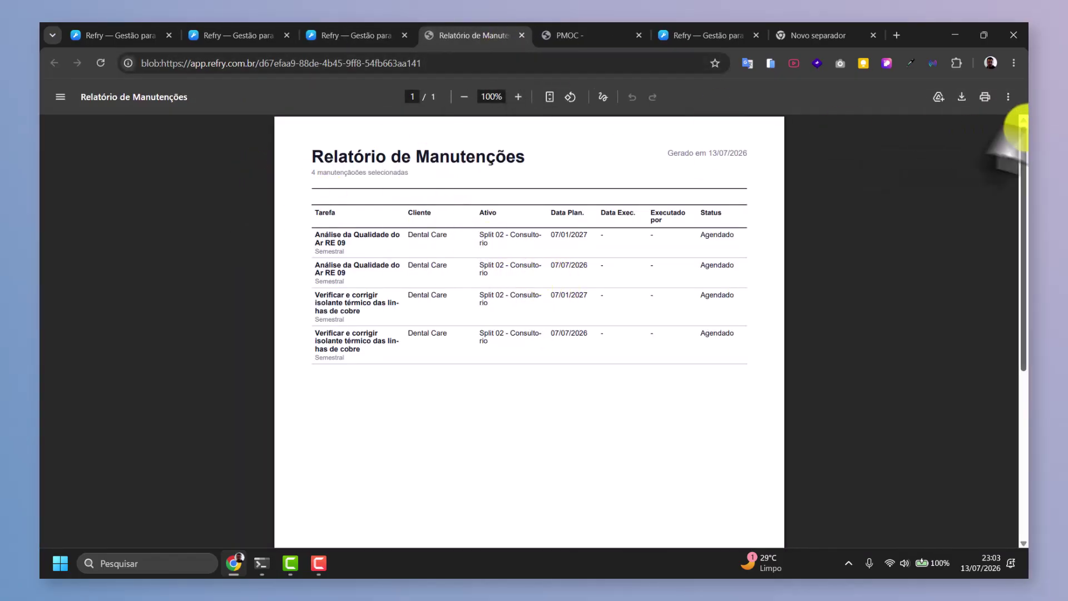
left_click(521, 35)
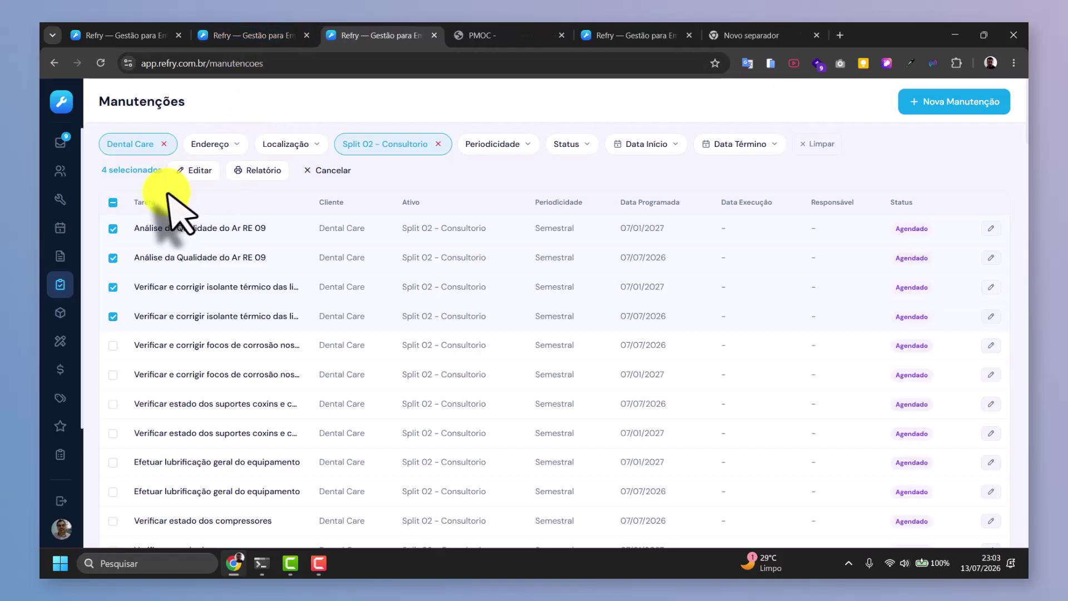
Clear the row selection and briefly try the Concluído status filter.
left_click(311, 171)
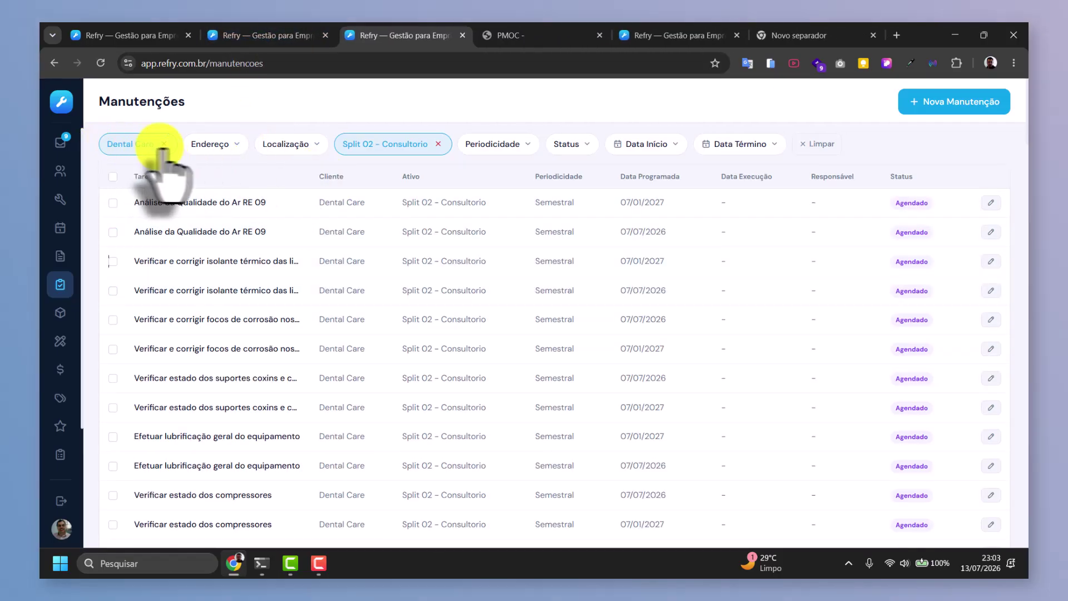
left_click(575, 146)
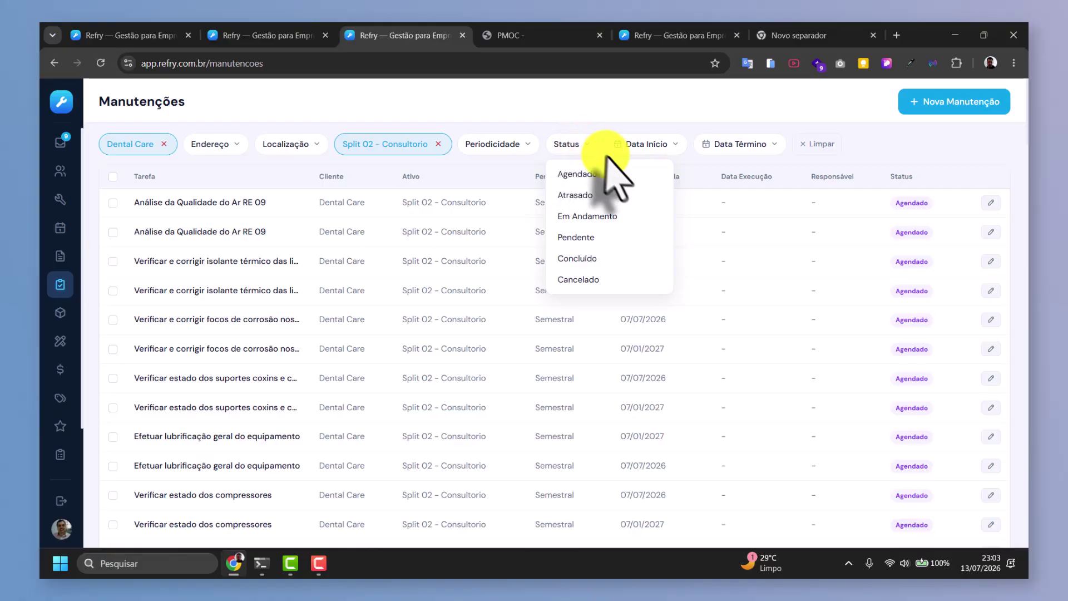
left_click(592, 264)
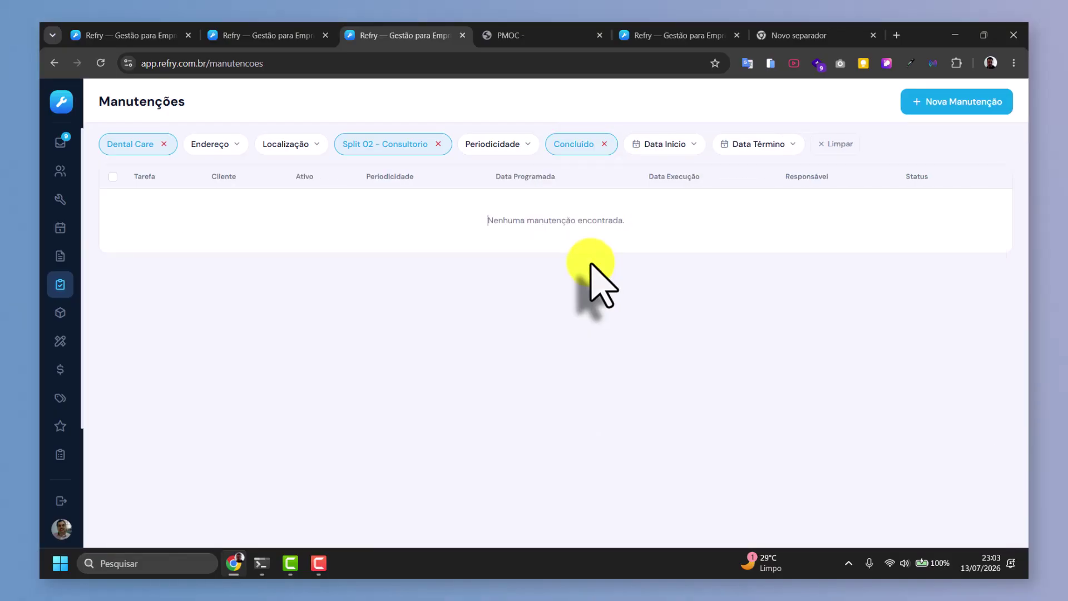
left_click(605, 145)
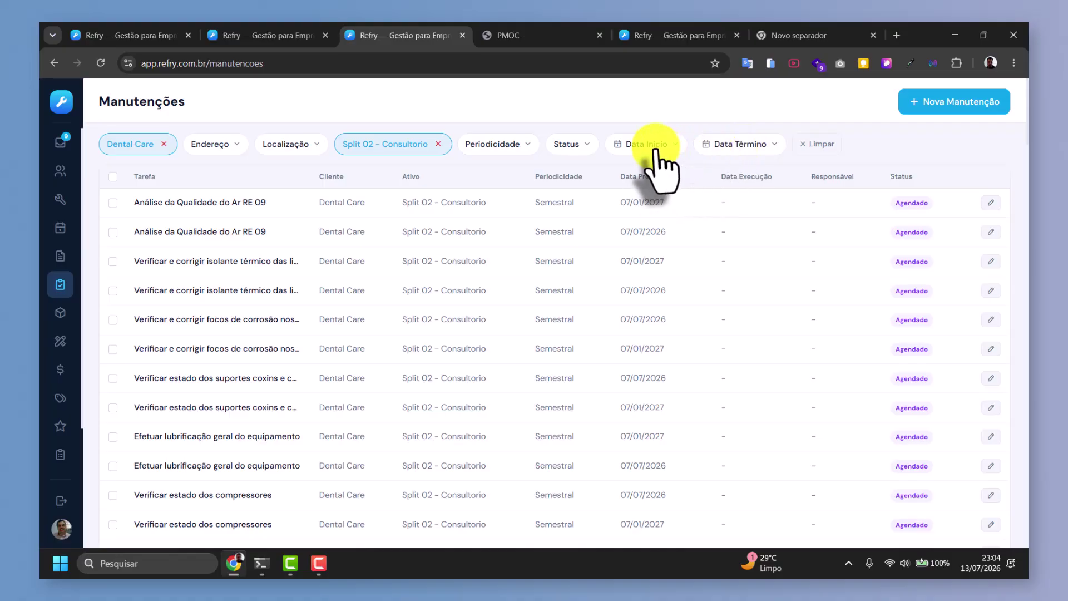
Leave the start and end date filters unset, then select all 109 filtered tasks.
left_click(657, 147)
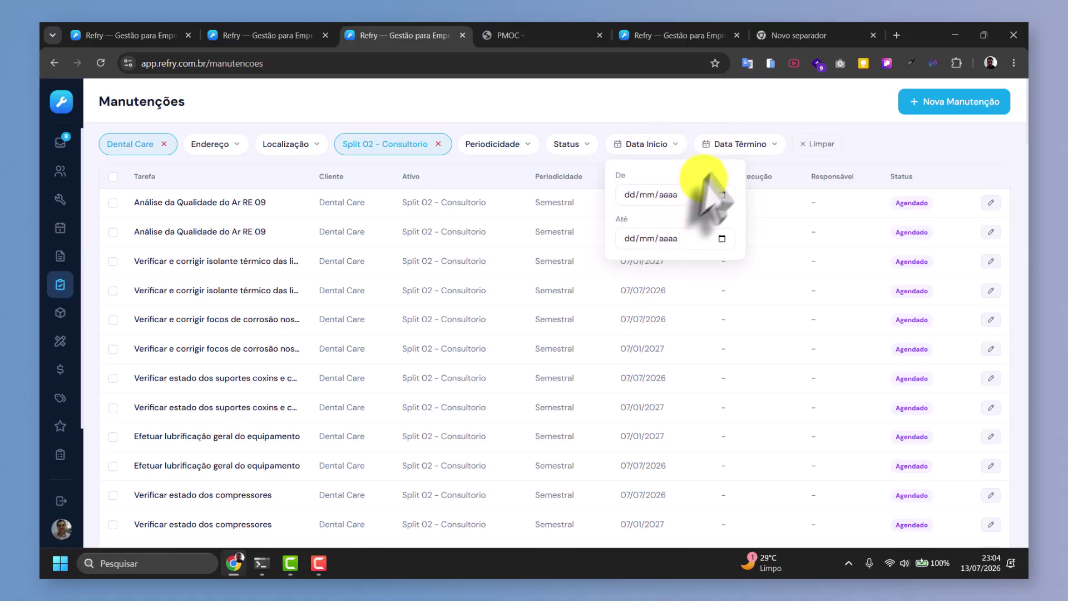
left_click(732, 146)
left_click(732, 147)
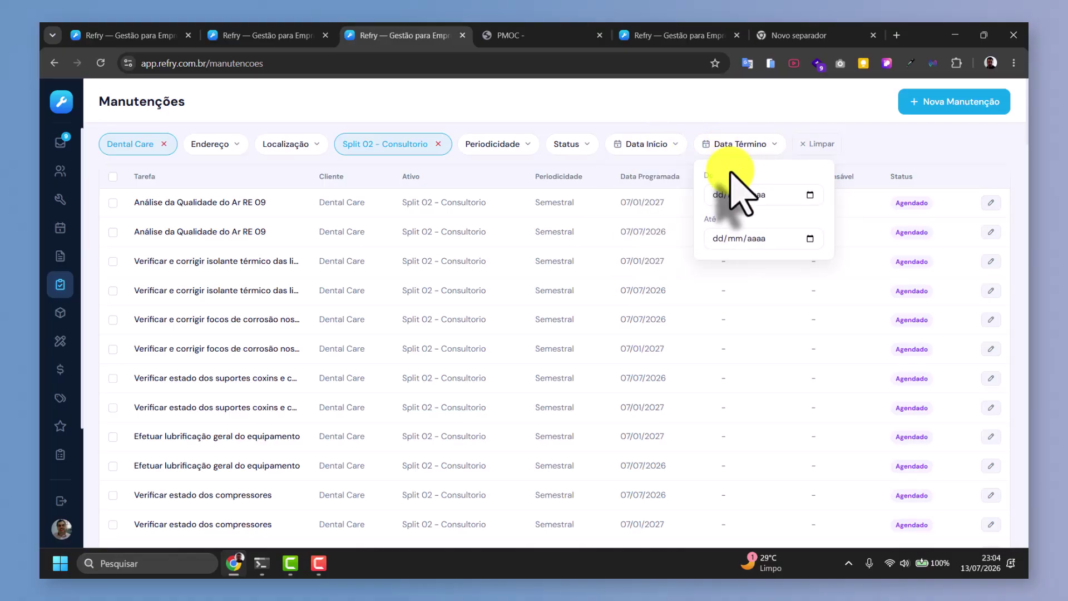
left_click(924, 147)
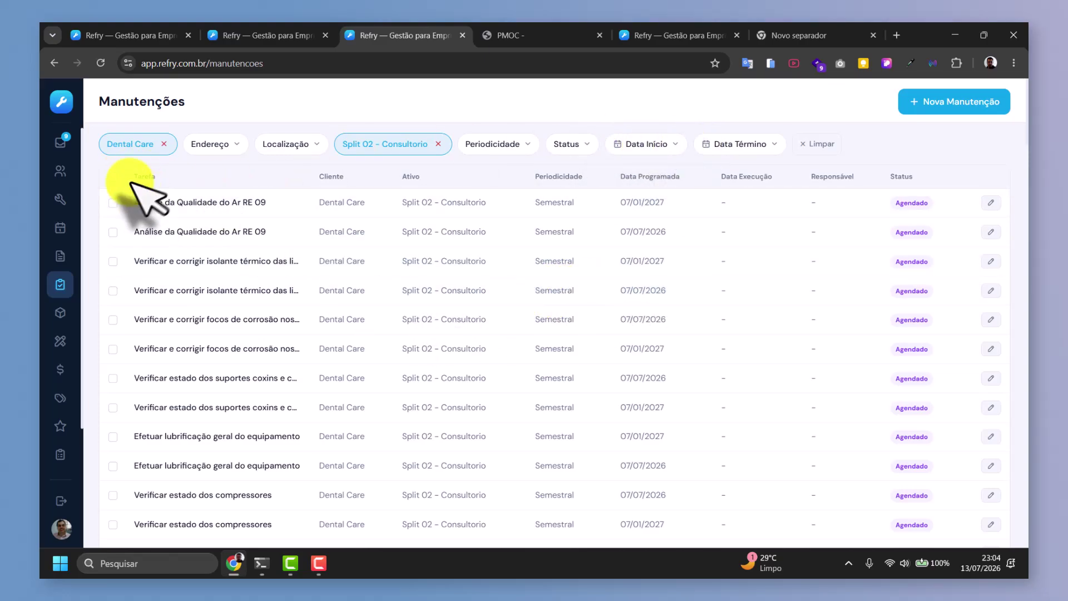
left_click(113, 177)
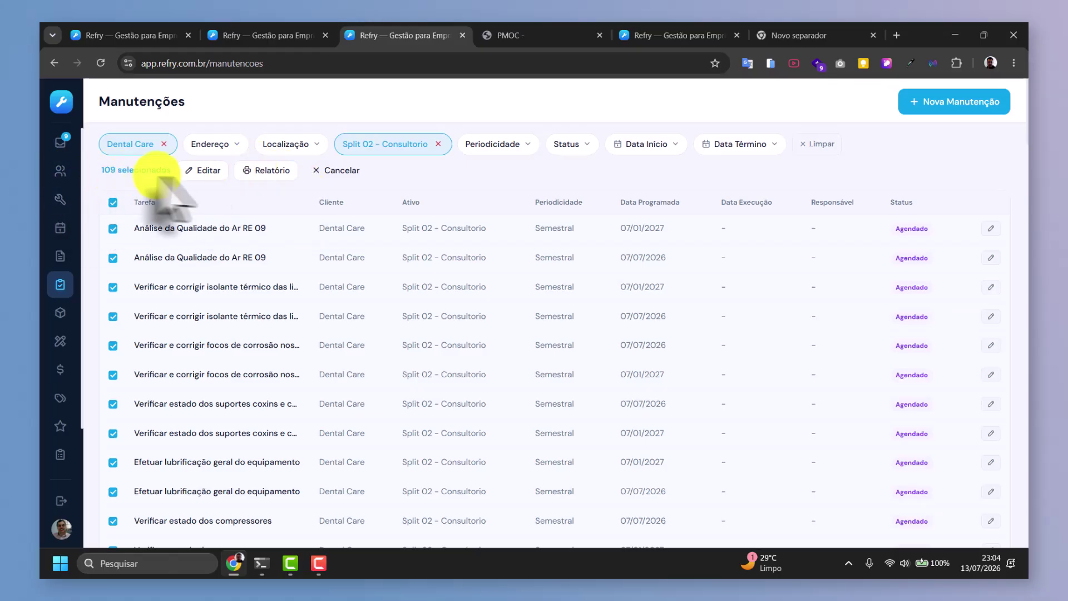
Generate the 7-page Relatório de Manutenções PDF for the 109 tasks and scroll through it.
left_click(271, 171)
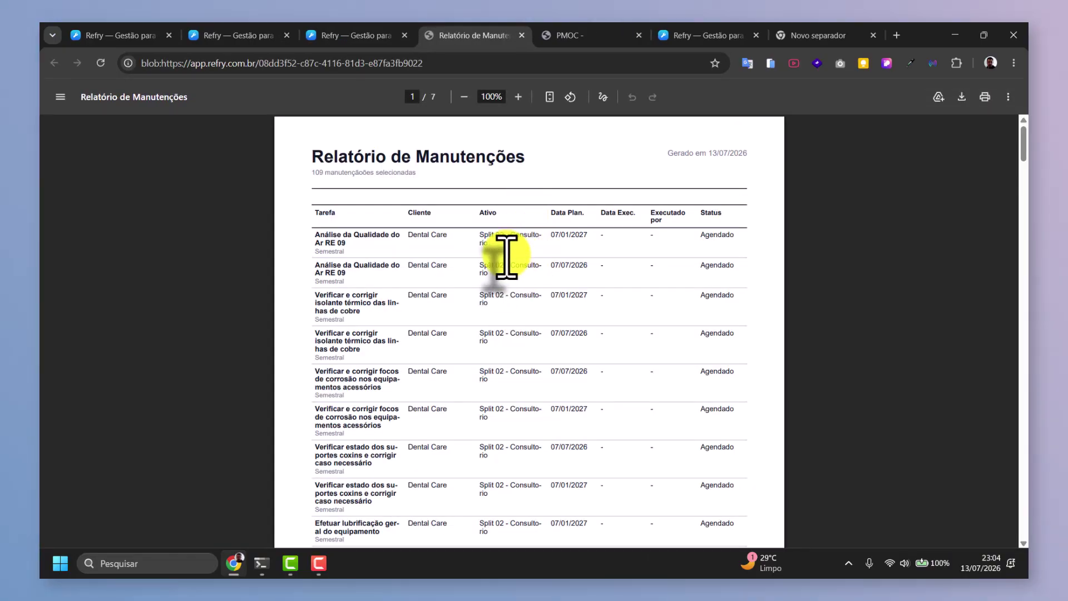
scroll(507, 256, "down", 12)
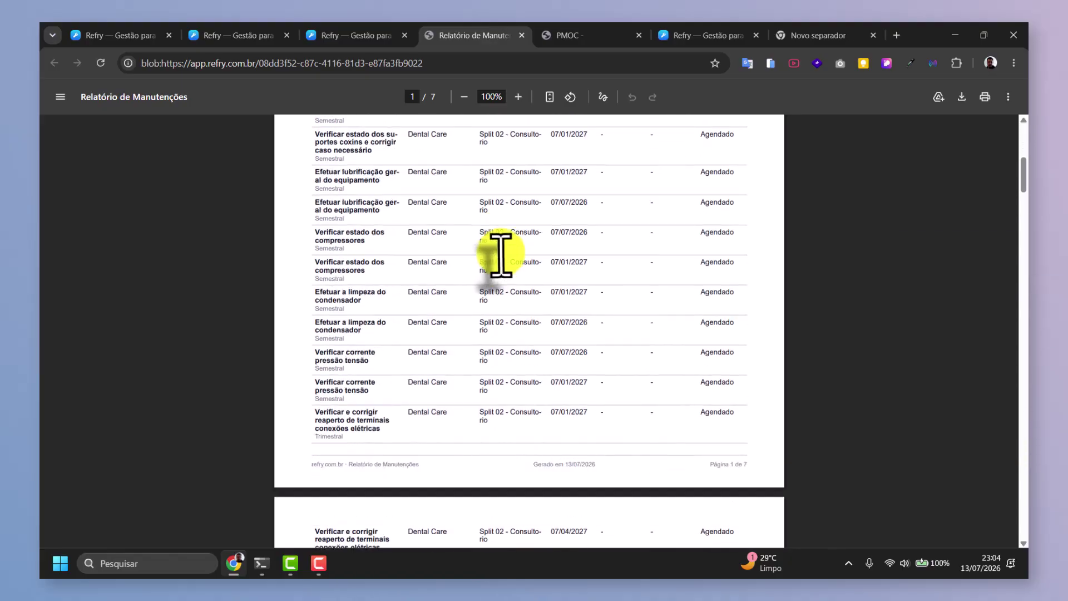
scroll(513, 250, "down", 15)
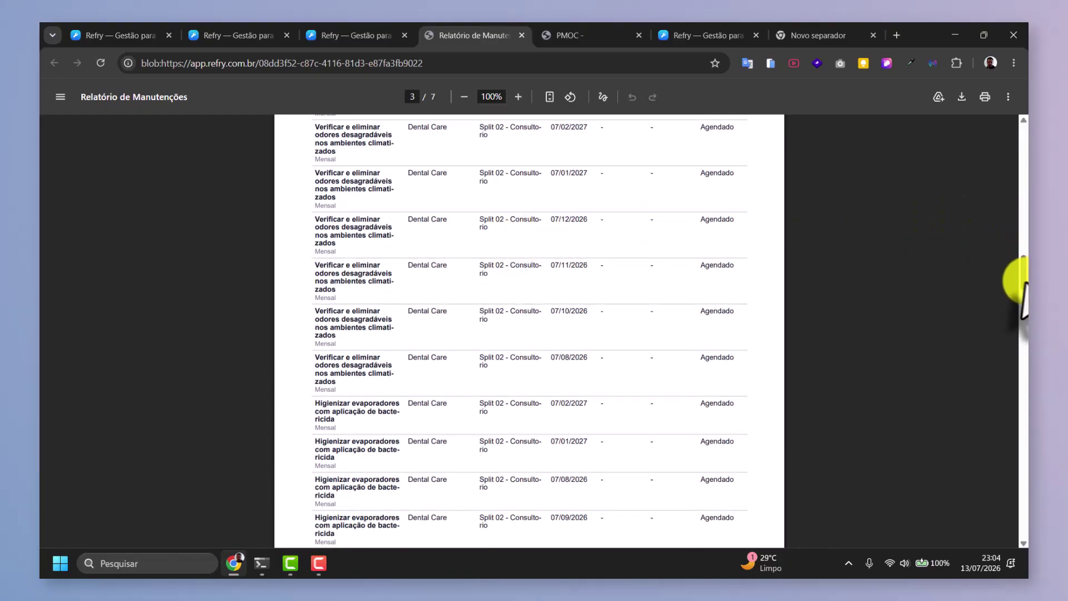
left_click_drag(1024, 289, 1001, 54)
left_click(361, 31)
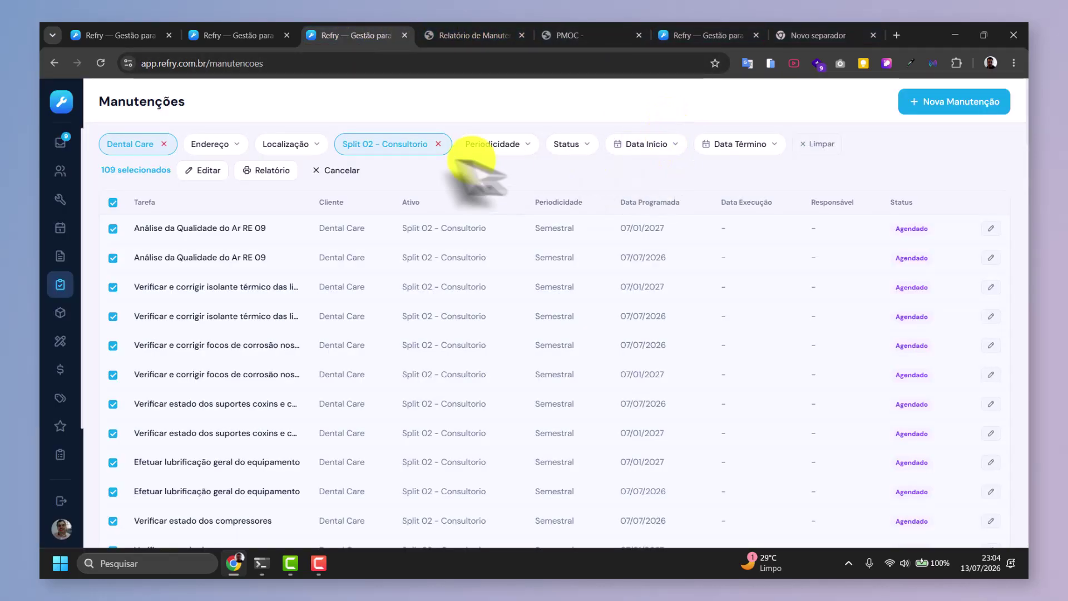
Clear all filters, then open and discard the Nova Manutenção and task edit forms.
left_click(816, 144)
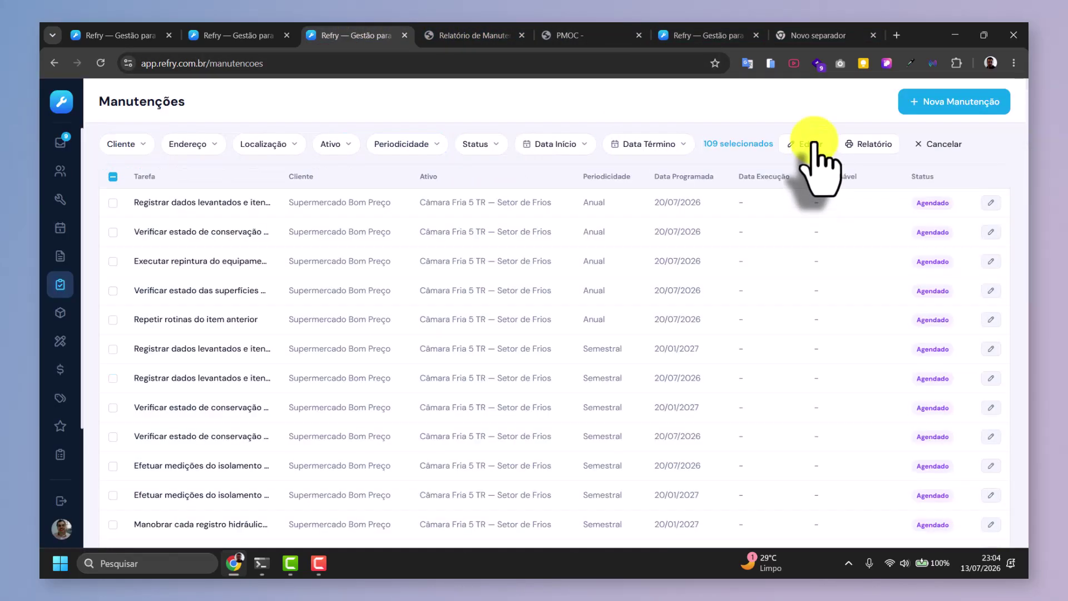
left_click(974, 103)
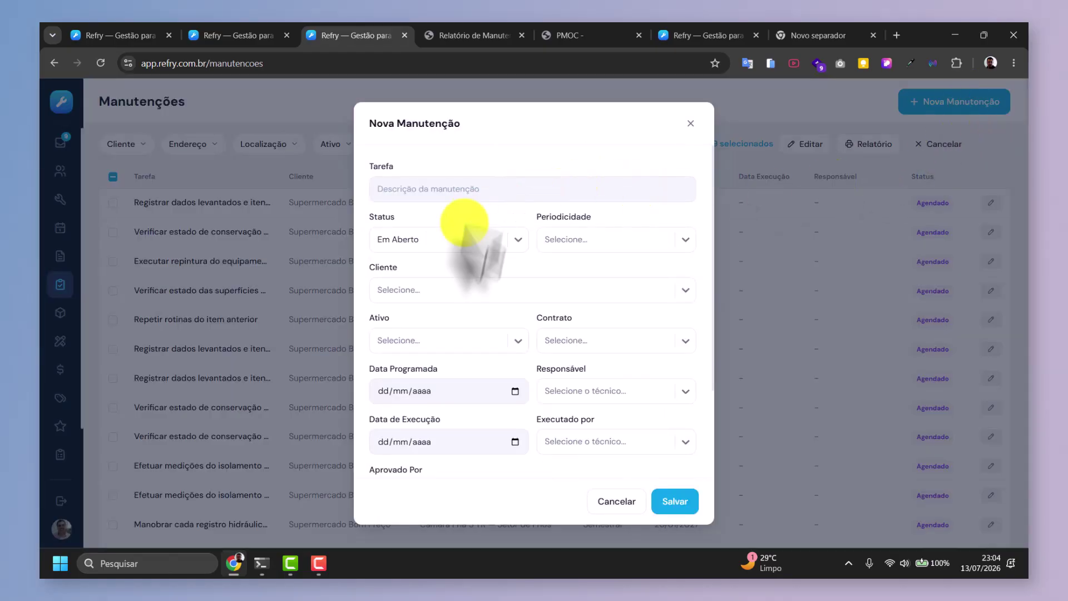
left_click(690, 124)
left_click(991, 203)
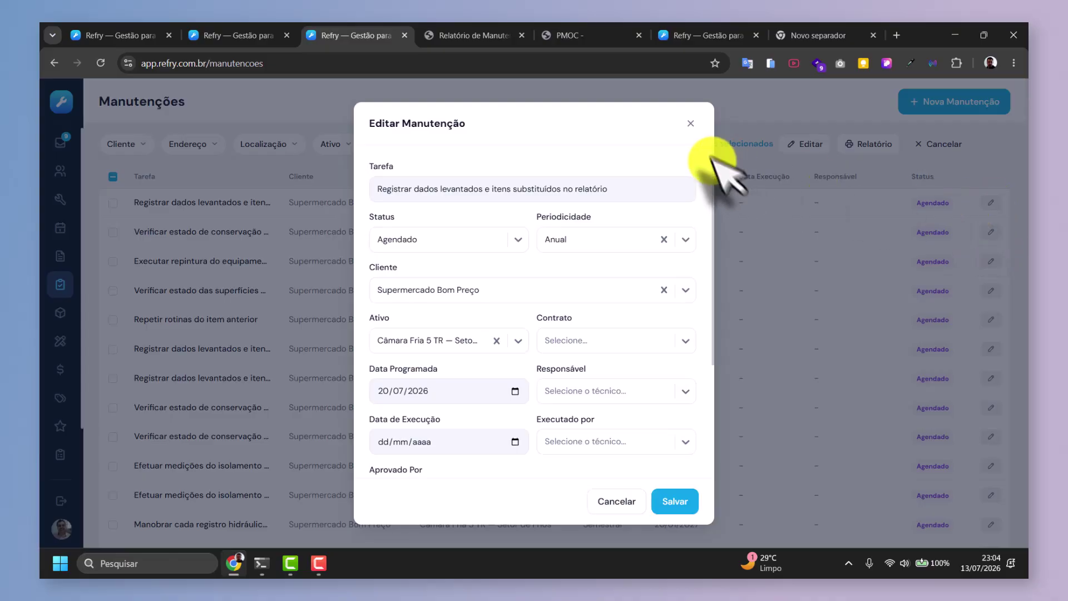
left_click(691, 124)
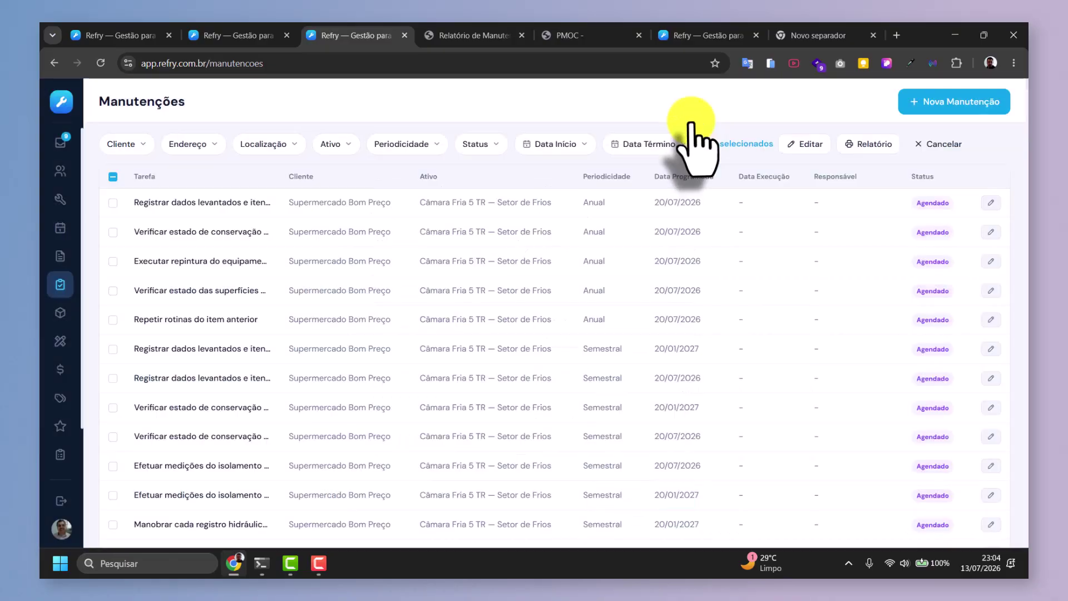
Clear the 109-task selection, view the first task's edit form, and toggle its checkbox.
left_click(944, 146)
left_click(288, 201)
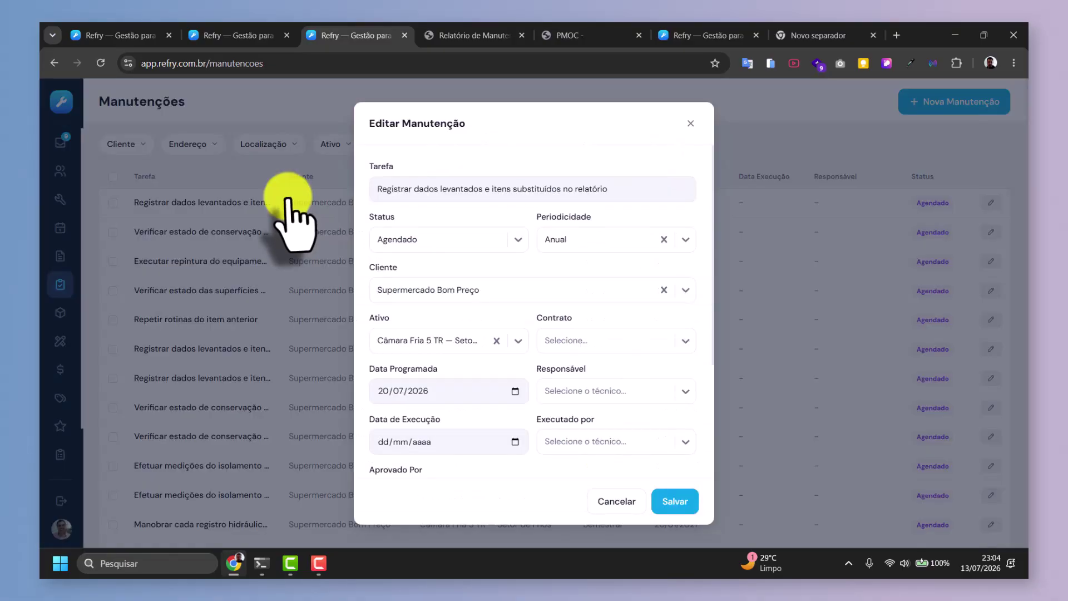
left_click(690, 124)
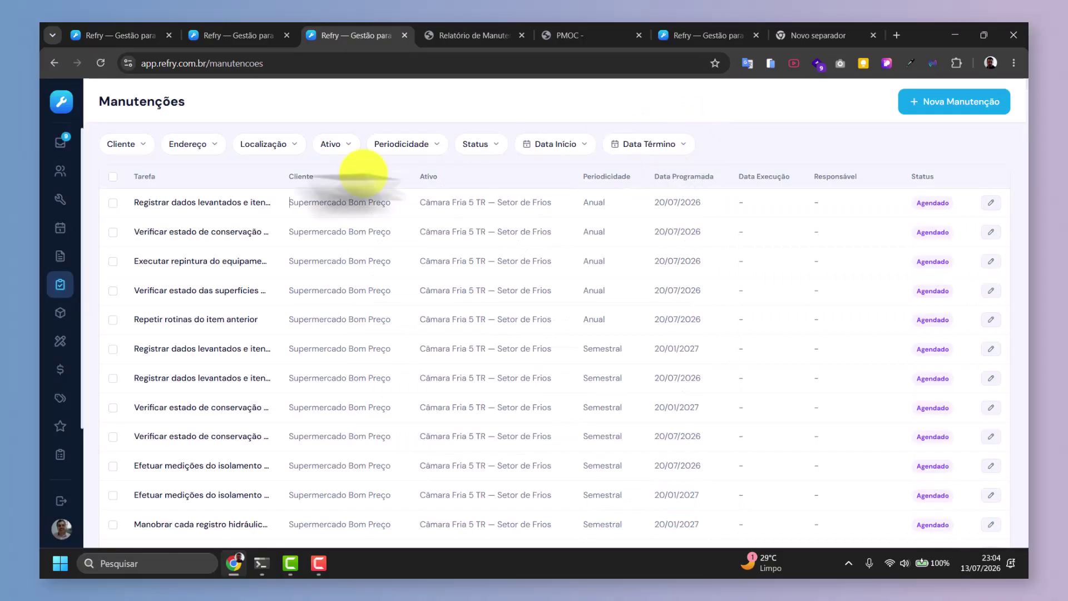
left_click(113, 203)
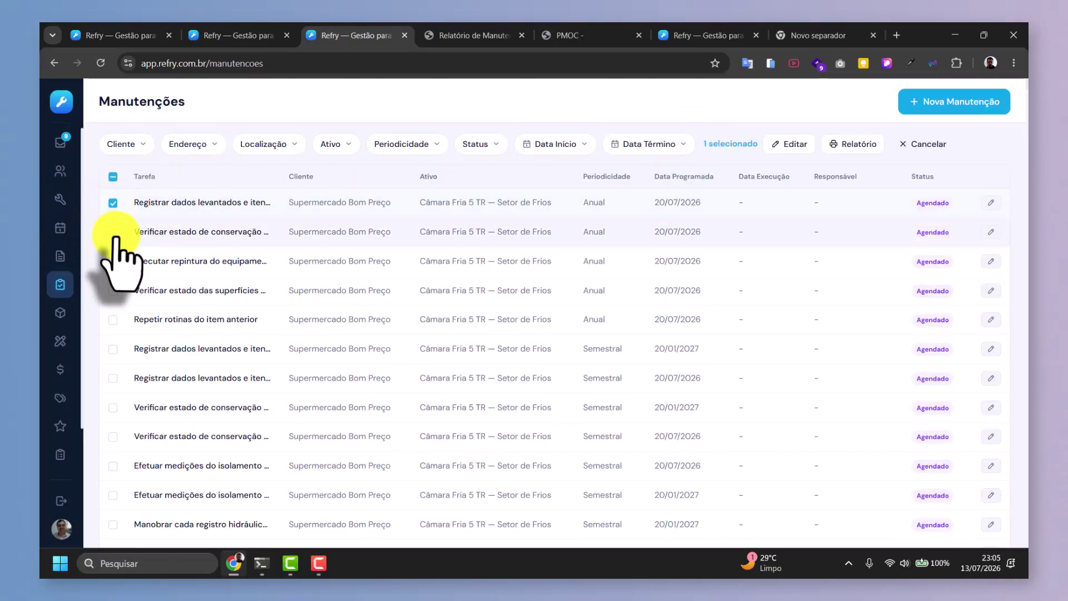
left_click(112, 203)
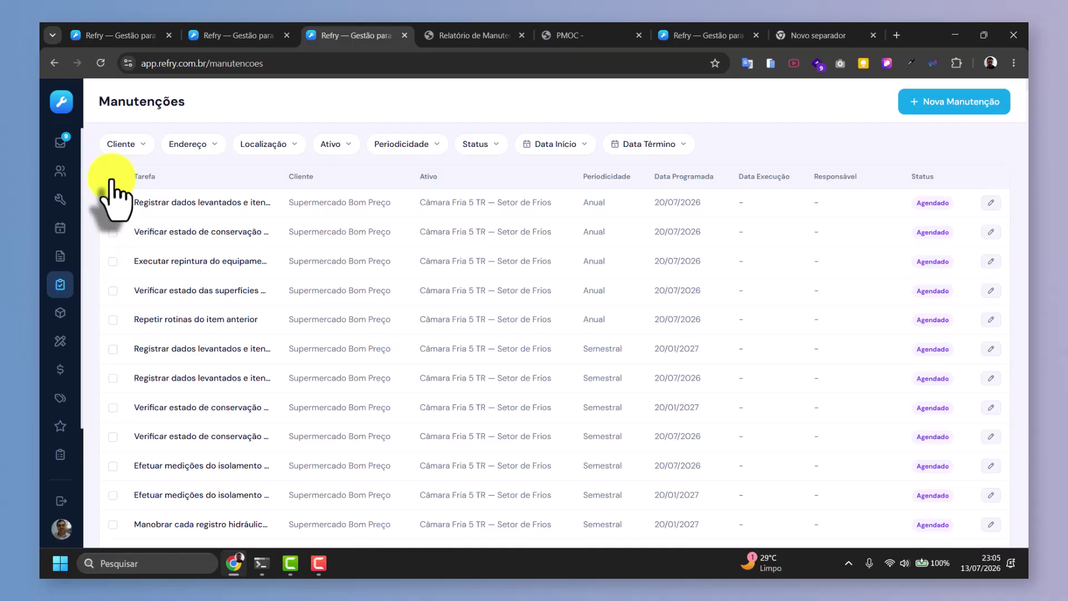
Select all 627 tasks, close bulk edit unchanged, clear the selection, and go to Ativos.
left_click(112, 177)
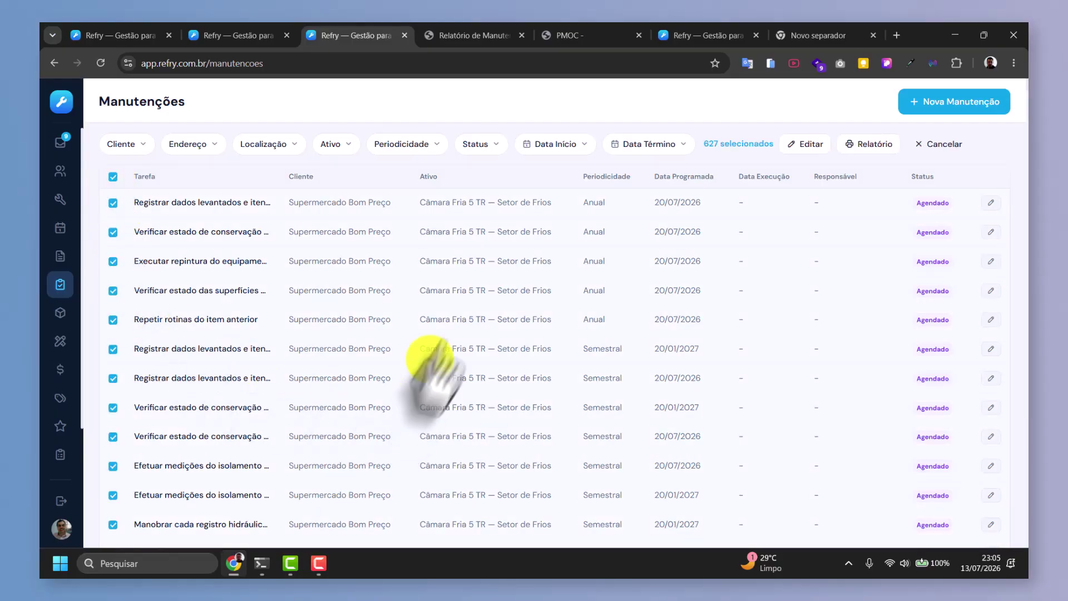
left_click(799, 149)
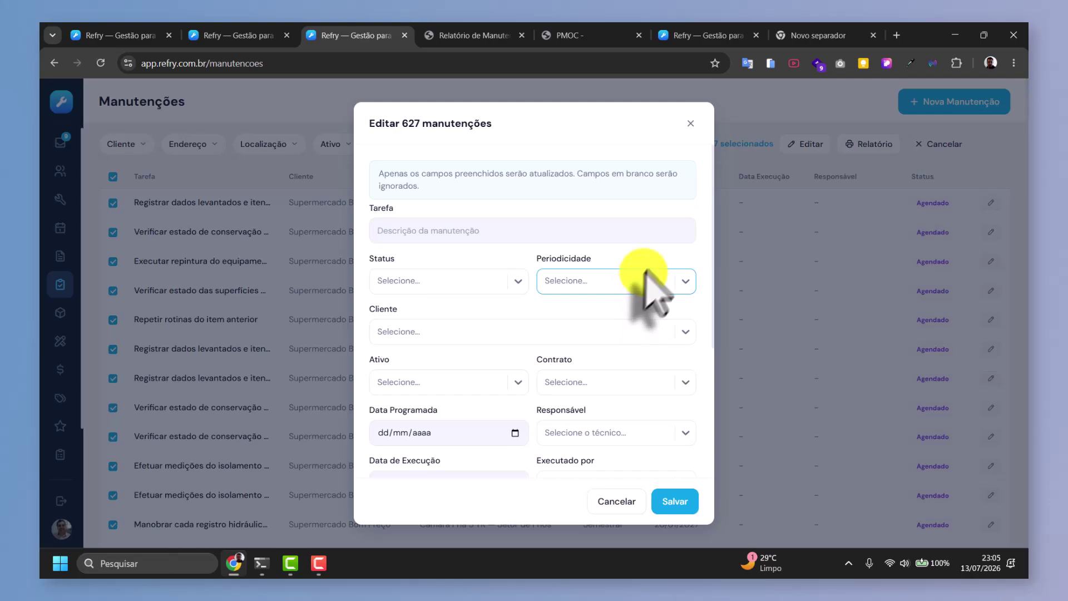
left_click(691, 123)
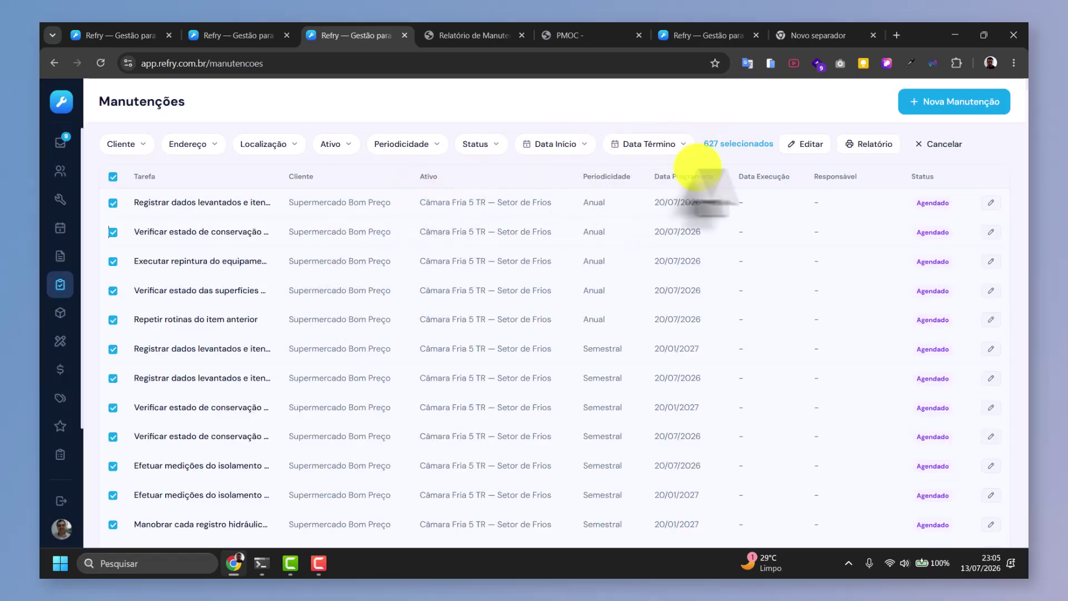
left_click(926, 146)
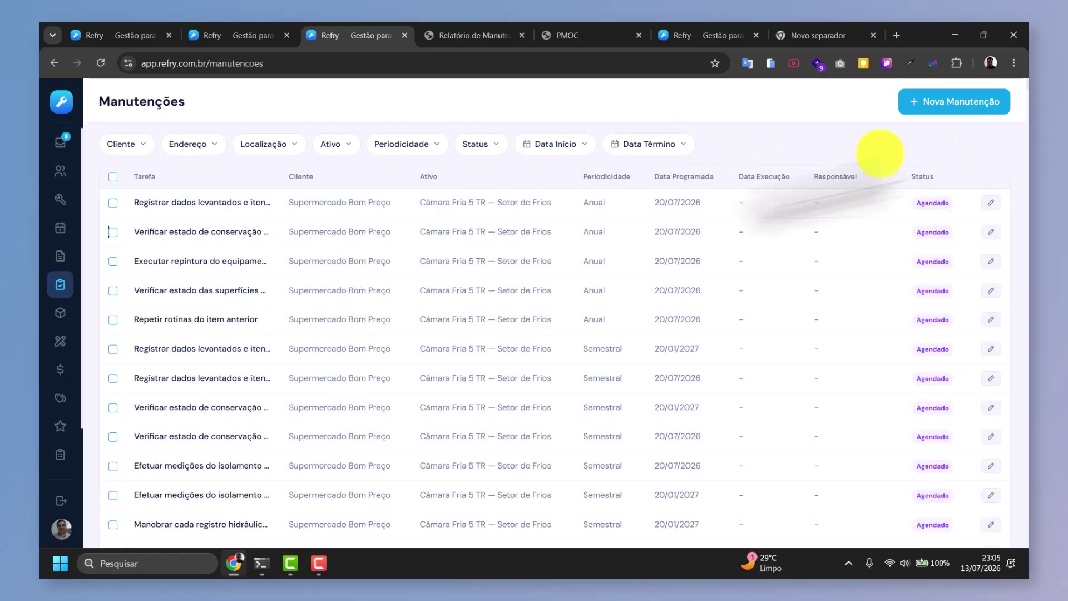
left_click(60, 313)
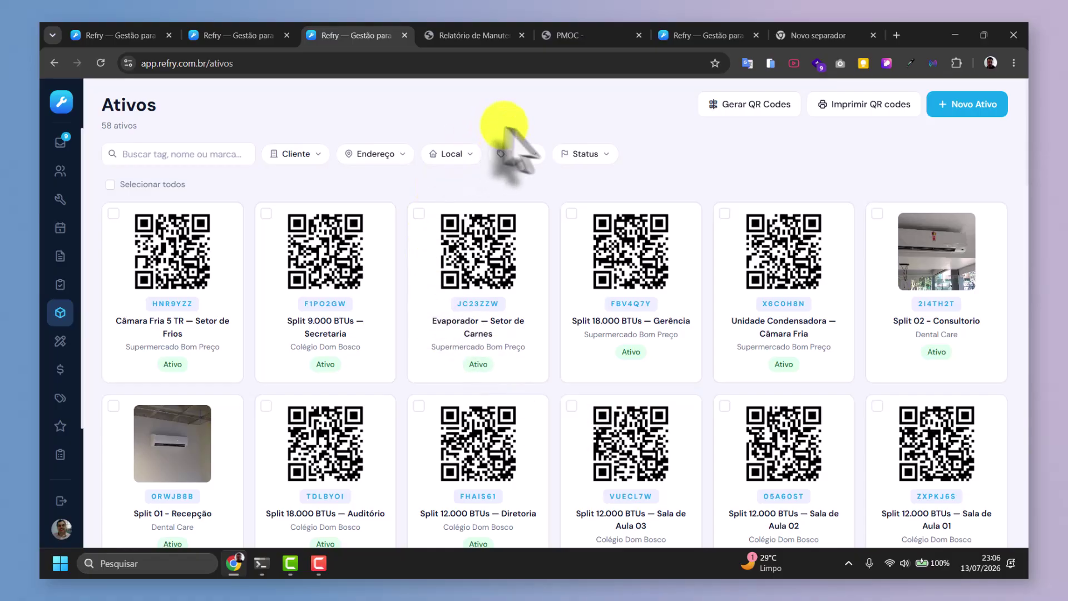
Try the Inativos and Ativos status filters, then remove the filter to show all 58 assets.
left_click(585, 154)
left_click(578, 205)
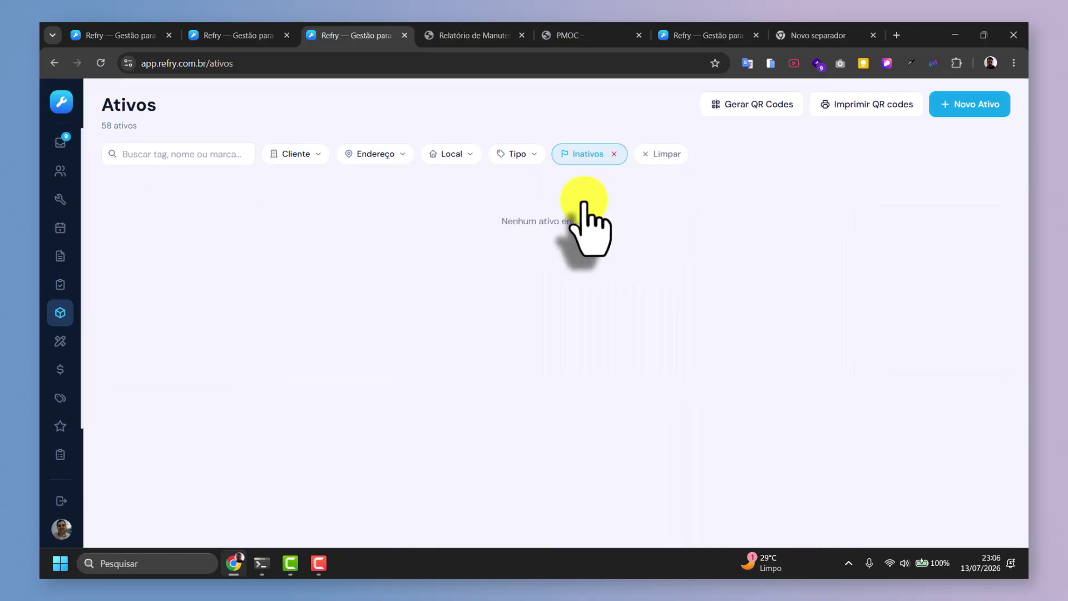
left_click(613, 155)
left_click(593, 154)
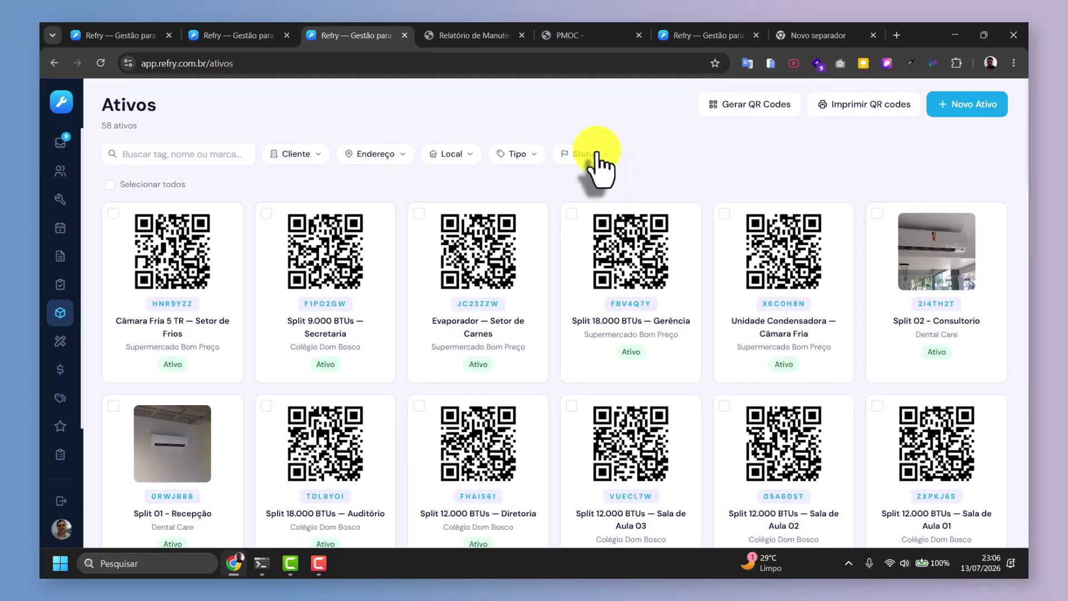
left_click(580, 183)
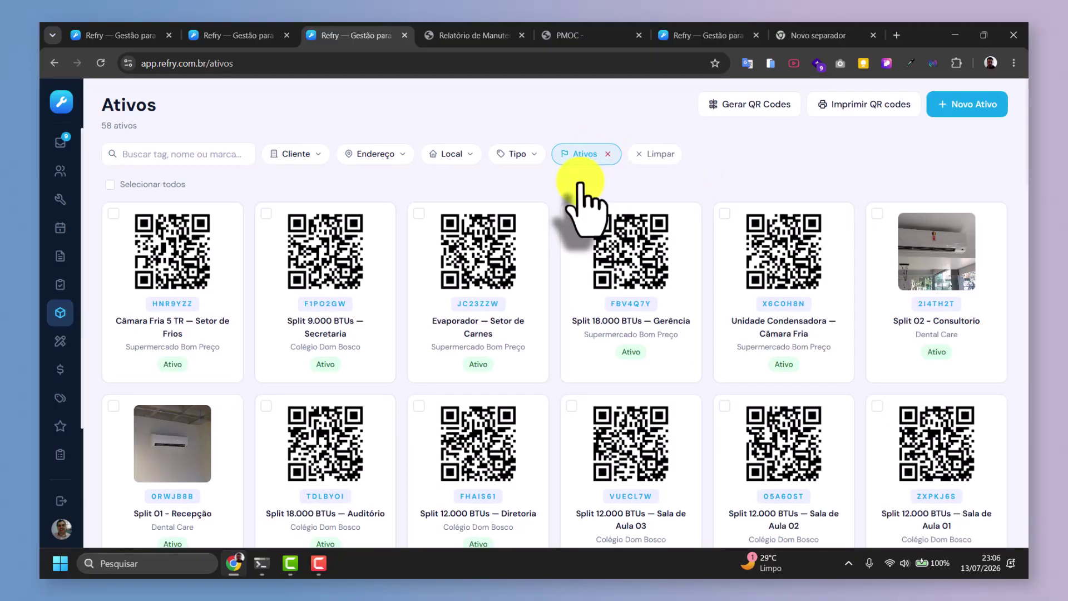
left_click(608, 154)
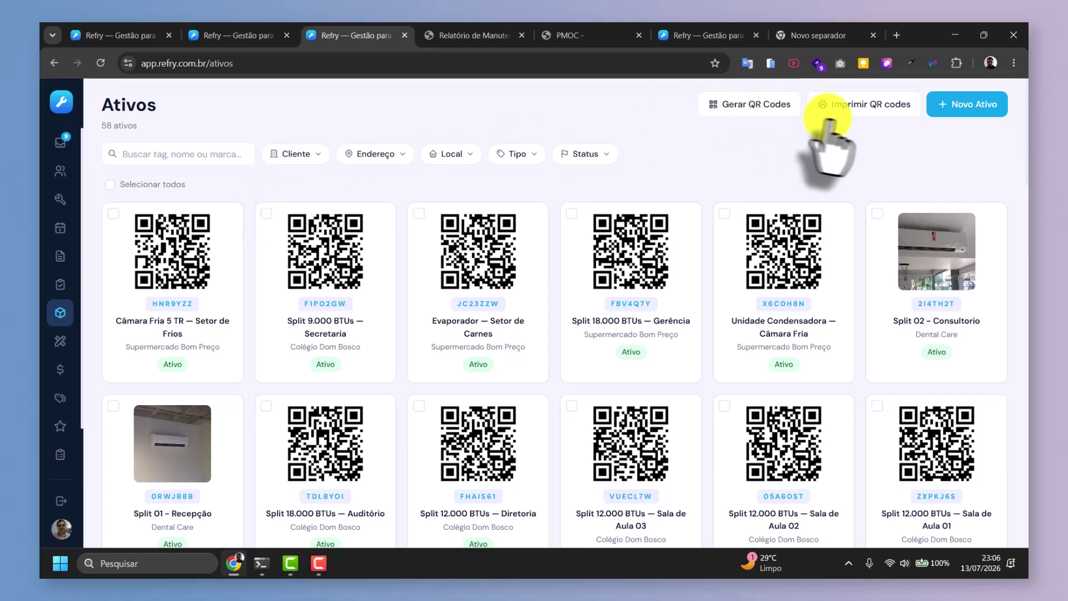
left_click(756, 105)
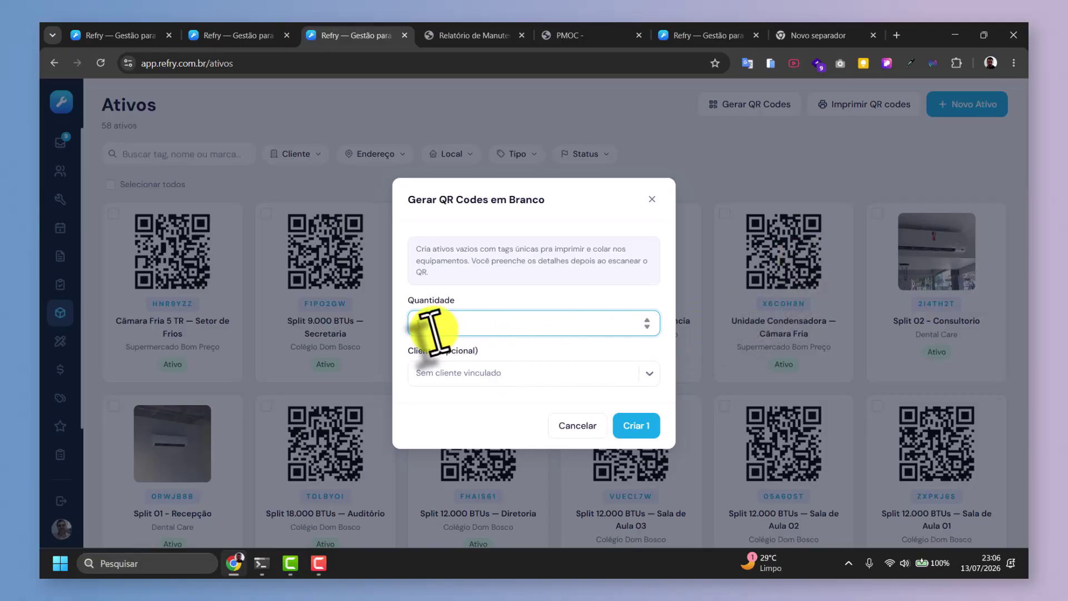
type("30")
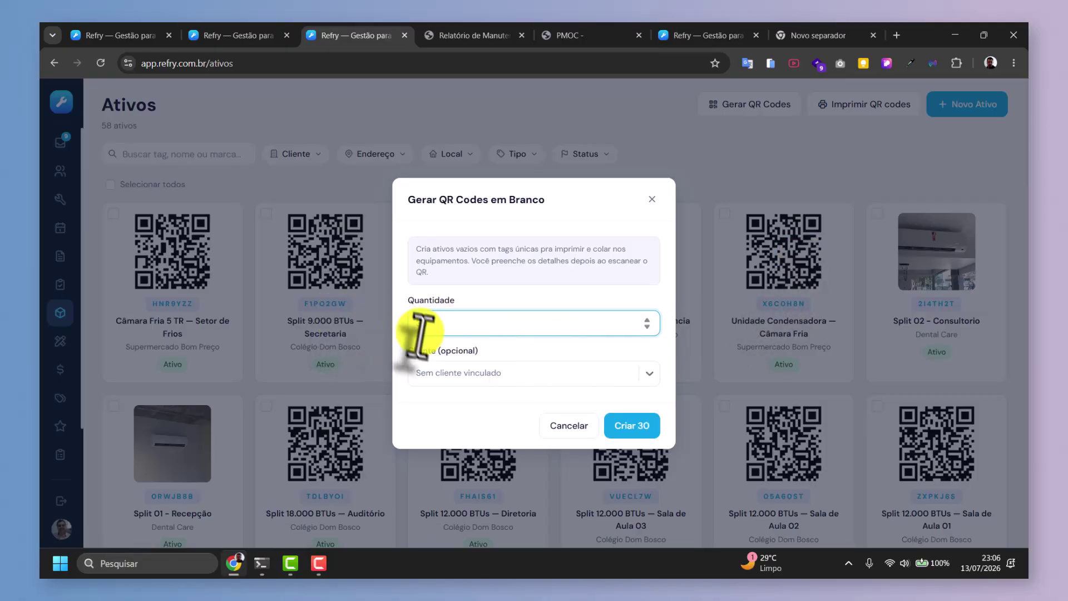
left_click(434, 373)
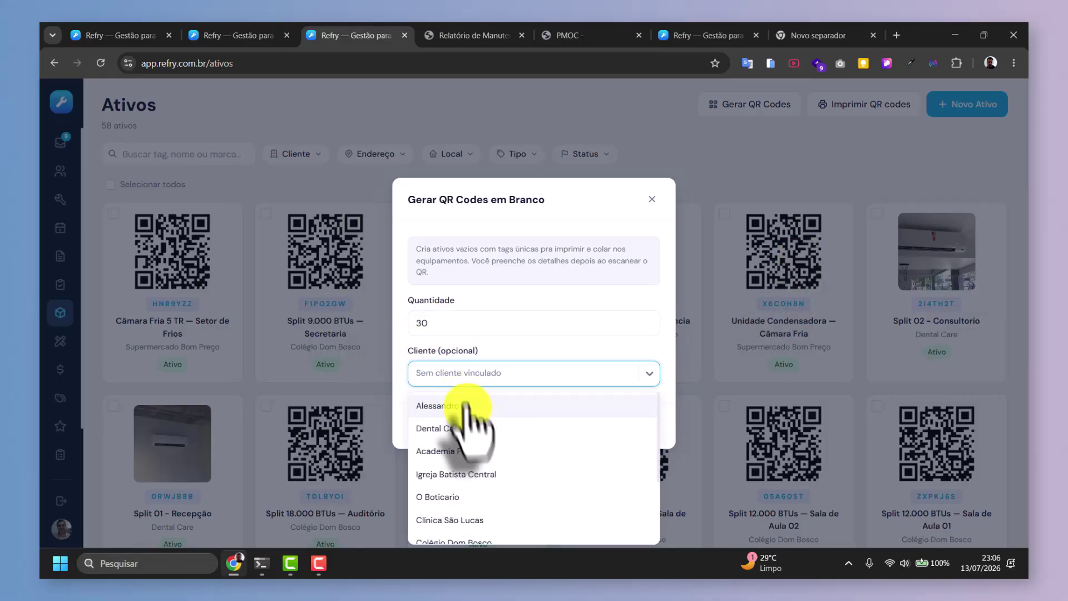
left_click(490, 370)
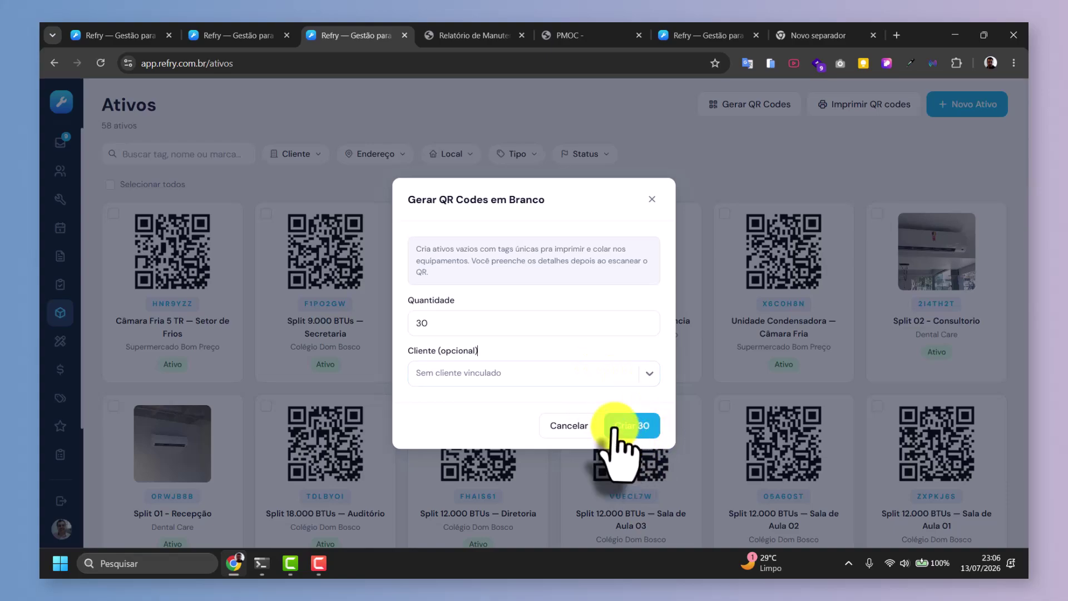
left_click(462, 372)
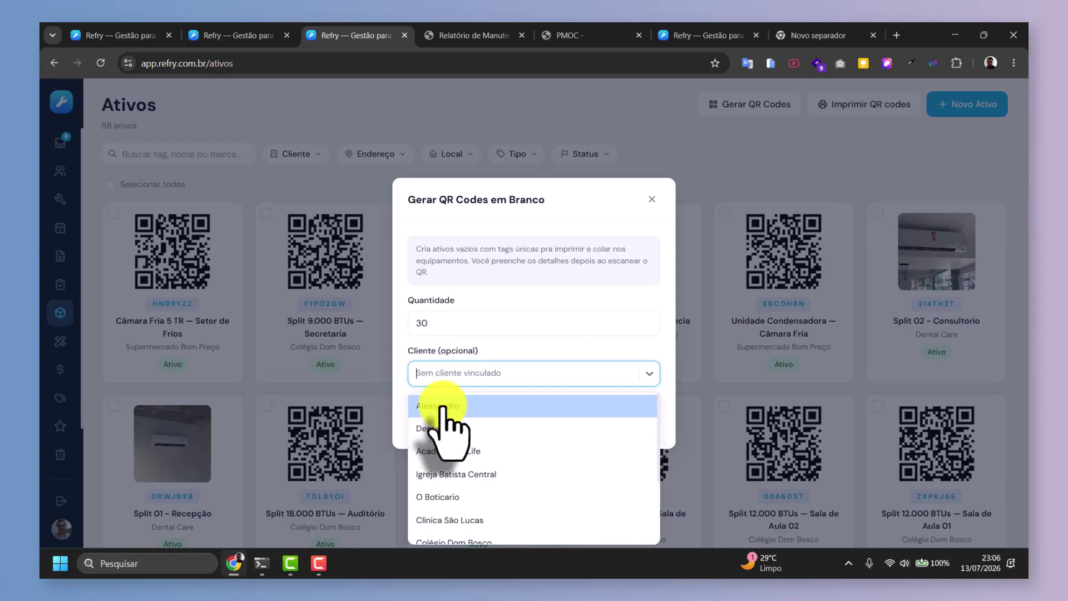
left_click(439, 429)
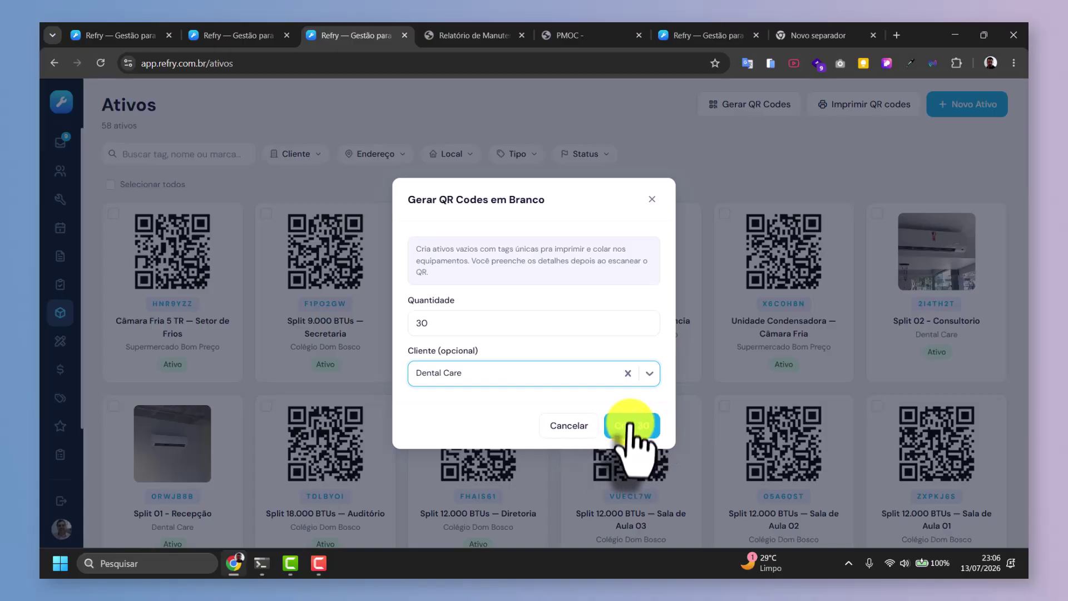
left_click(626, 425)
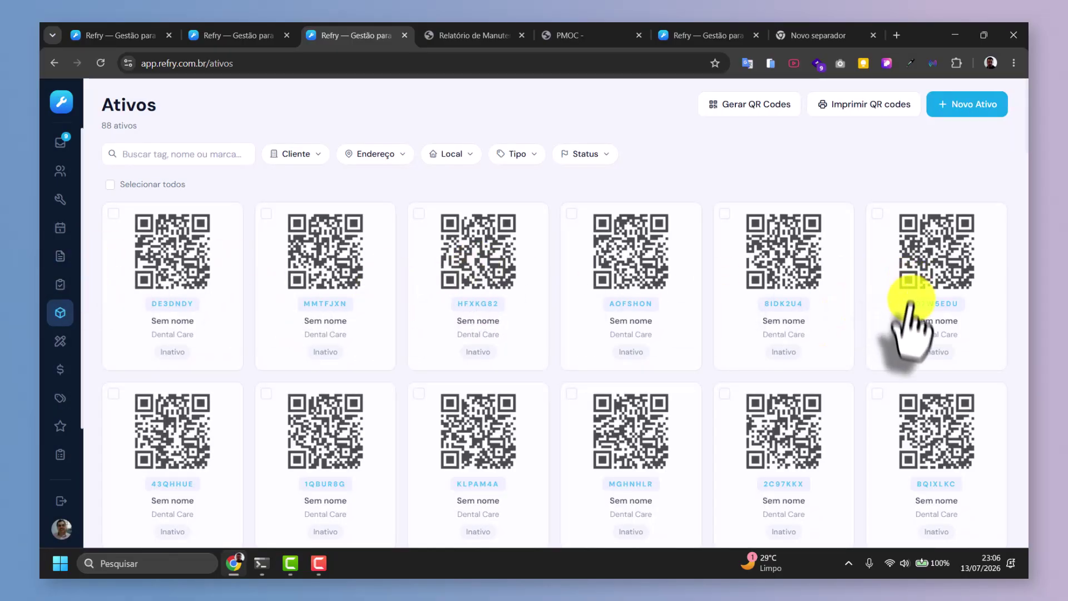
scroll(910, 328, "down", 8)
scroll(868, 367, "up", 8)
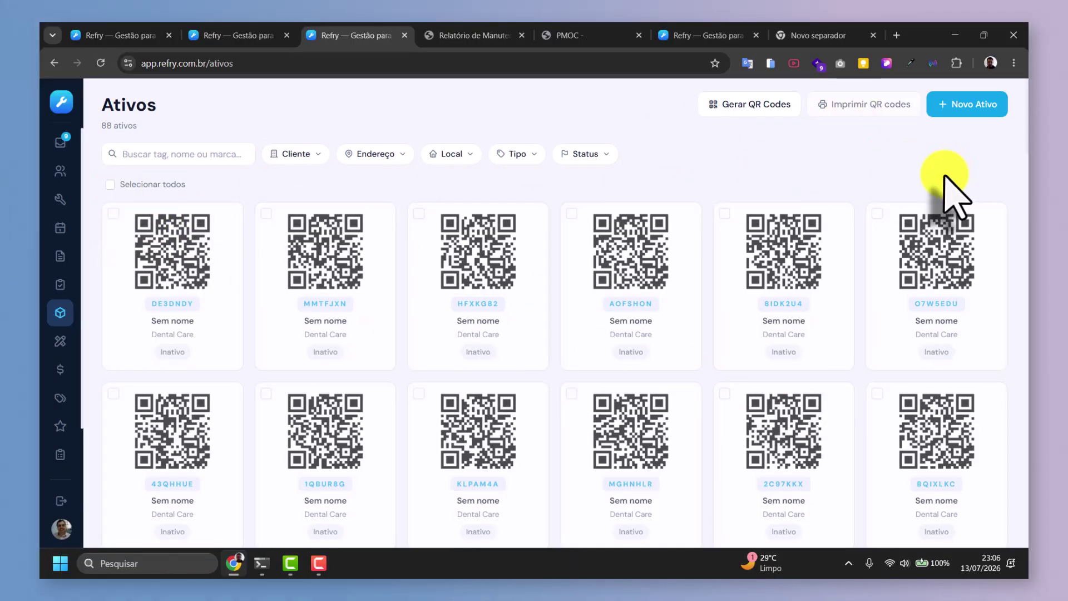
Generate the QR code PDF for all assets and review it.
left_click(907, 104)
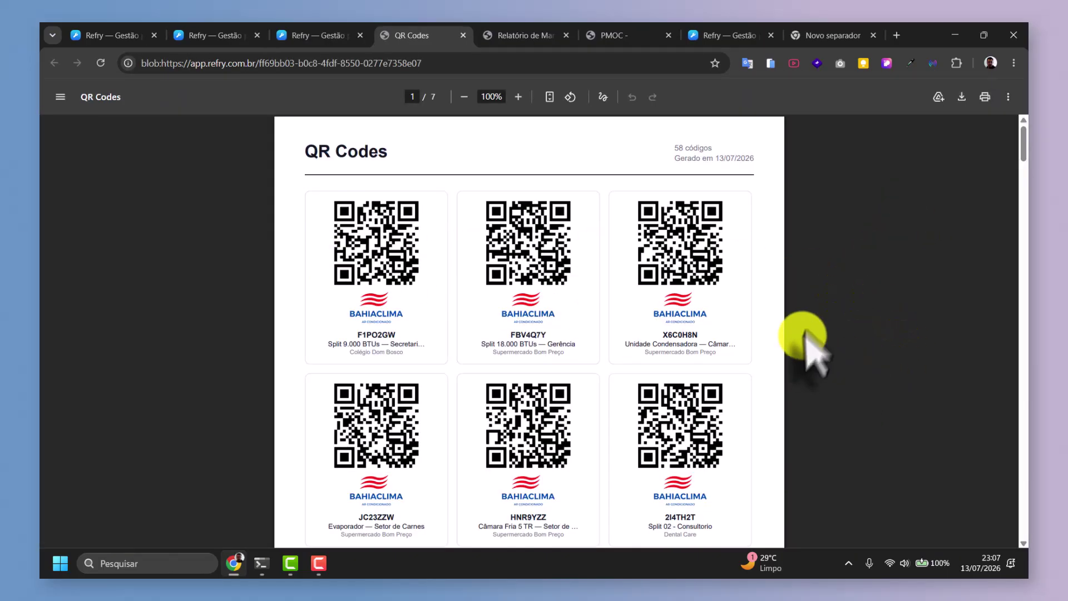
scroll(812, 310, "down", 15)
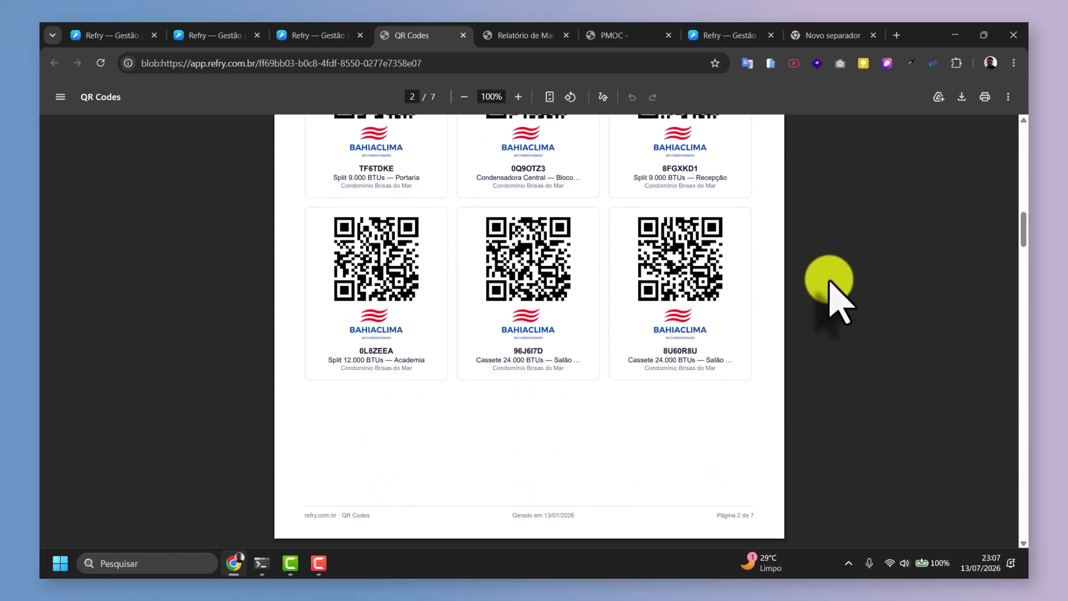
left_click(310, 36)
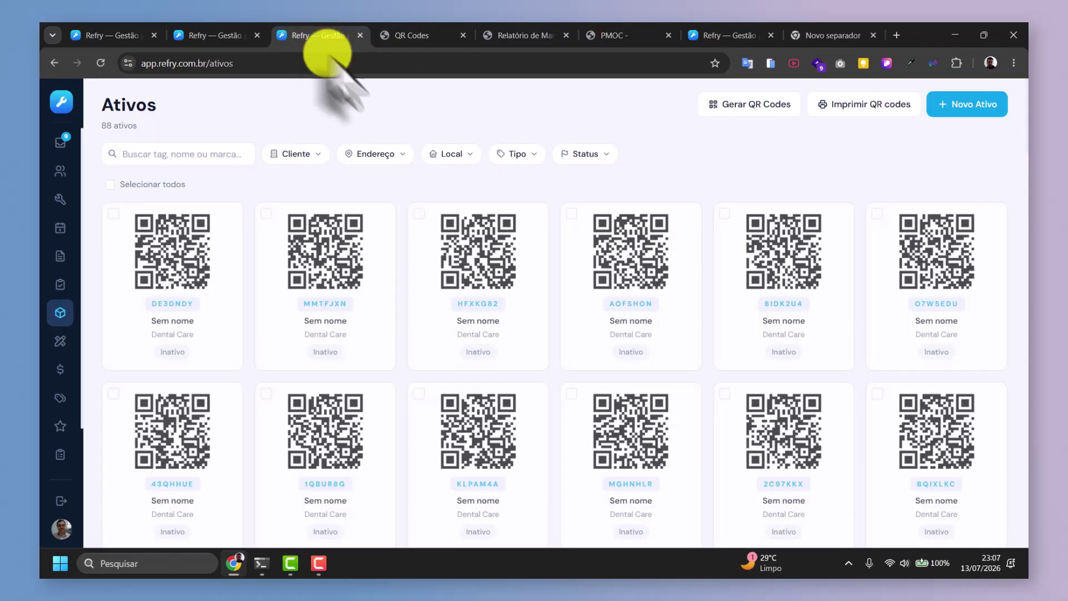
Print the QR code PDF for asset DE3DNDY alone, then deselect it.
left_click(113, 213)
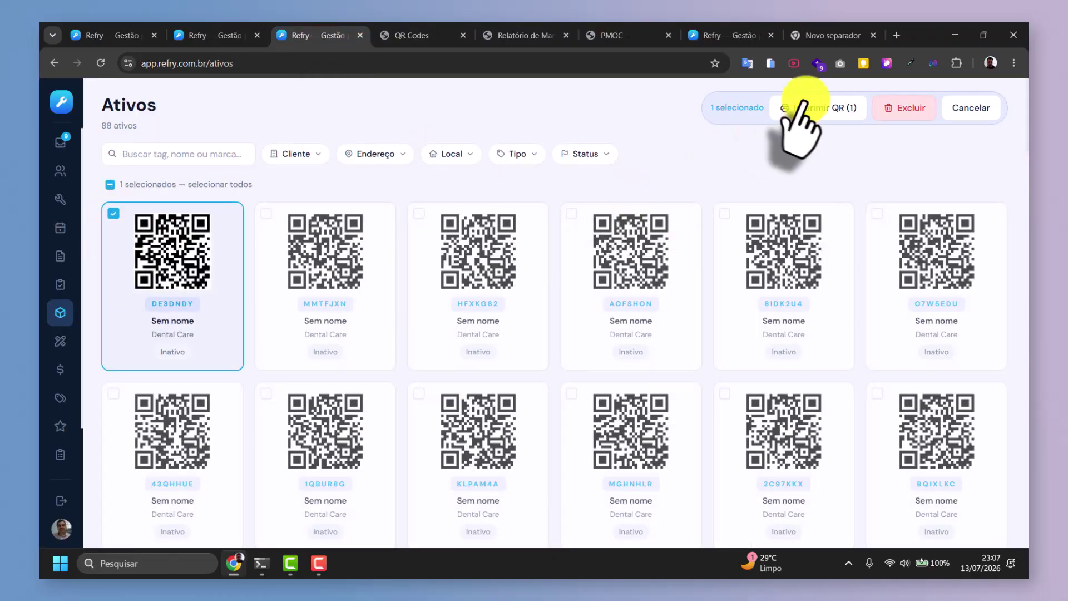
left_click(822, 107)
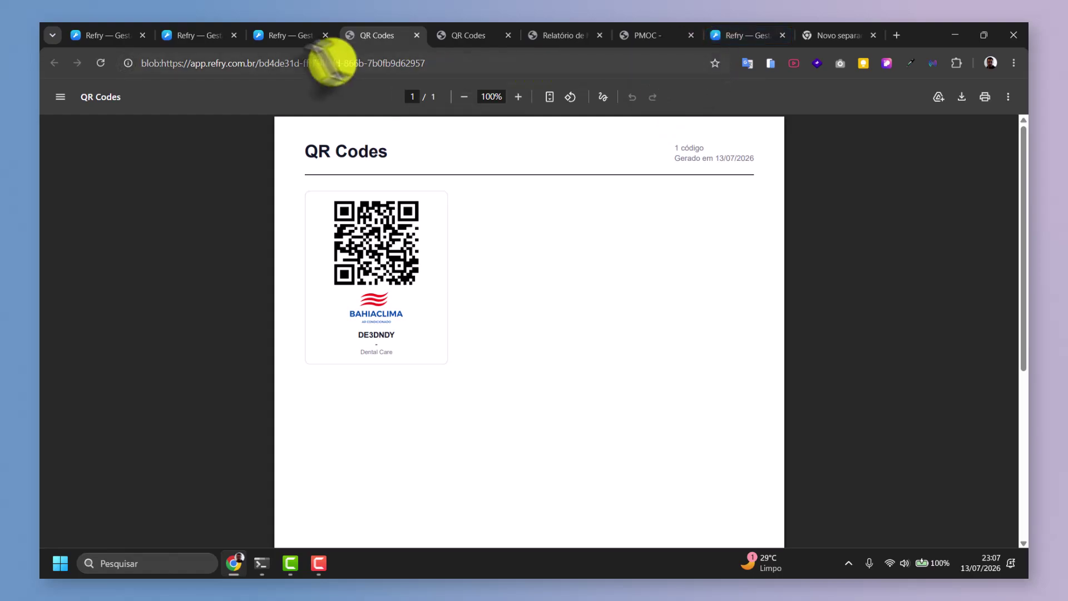
left_click(273, 34)
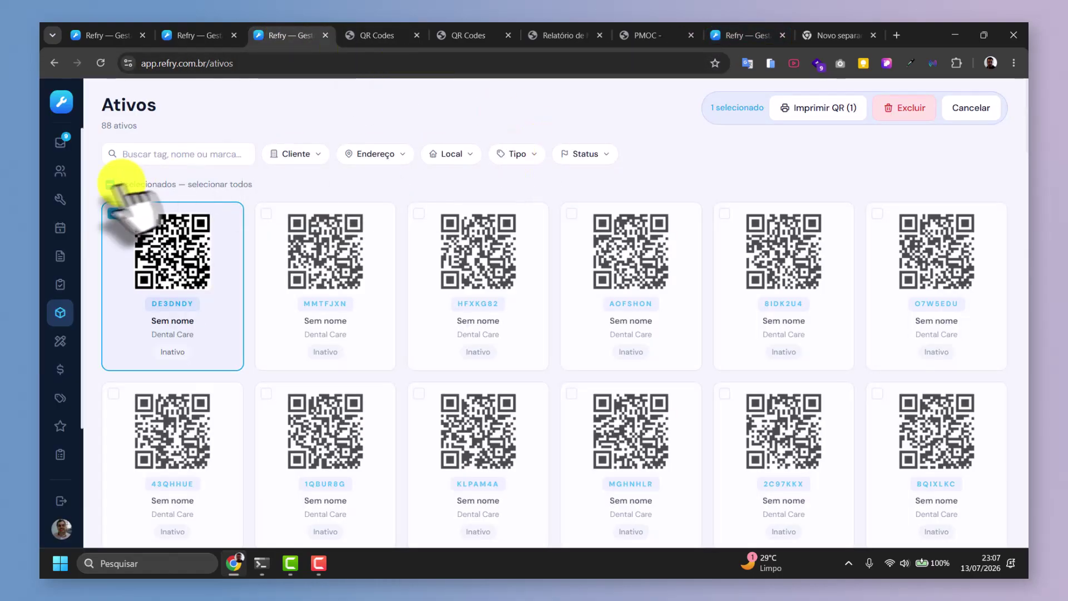
left_click(114, 214)
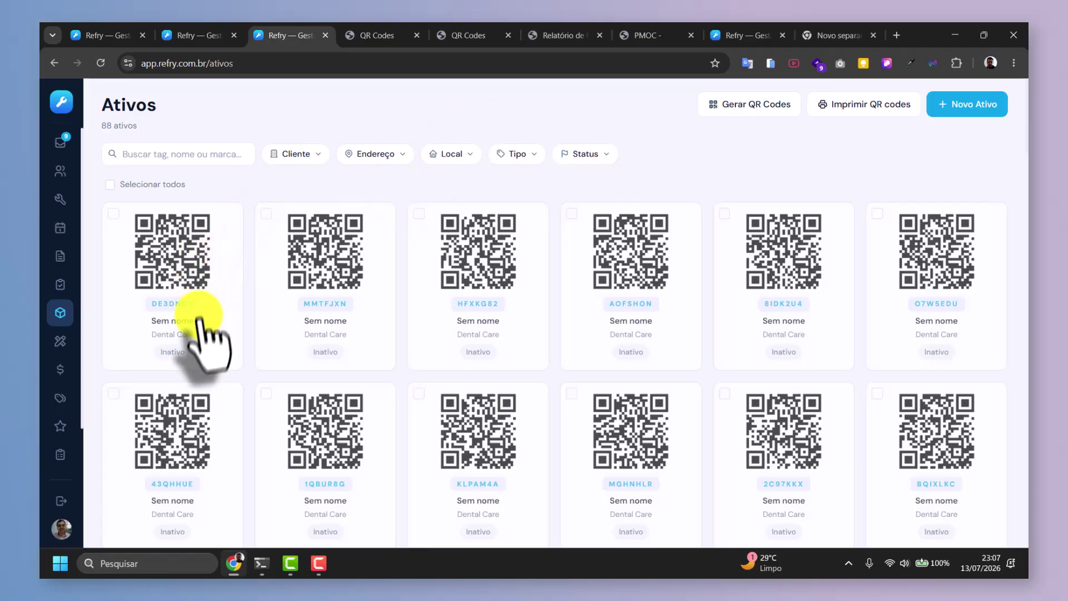
left_click(294, 154)
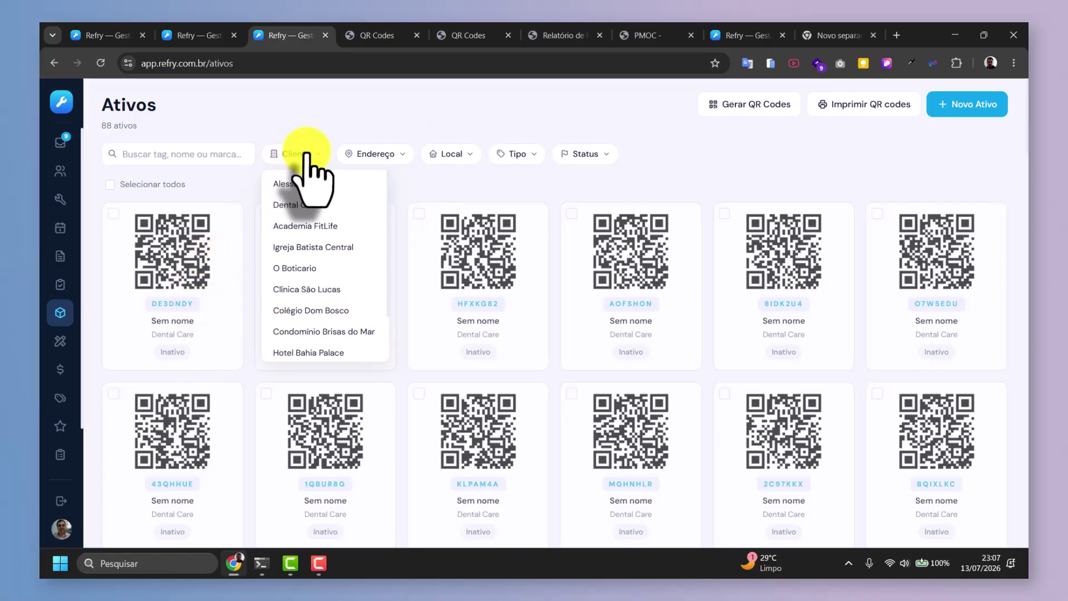
scroll(304, 258, "down", 2)
scroll(327, 270, "up", 3)
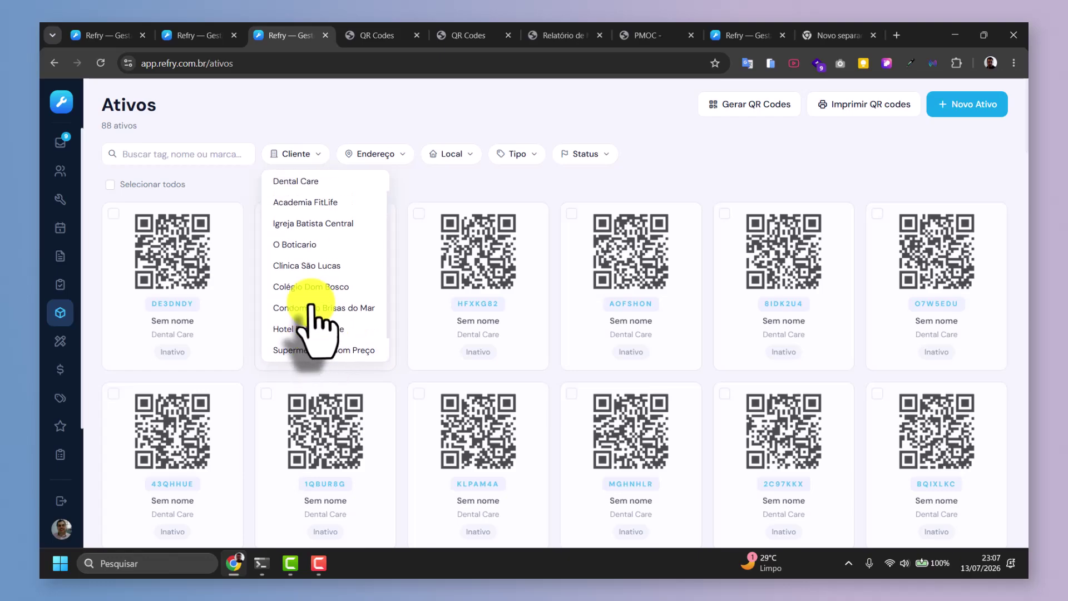
left_click(298, 213)
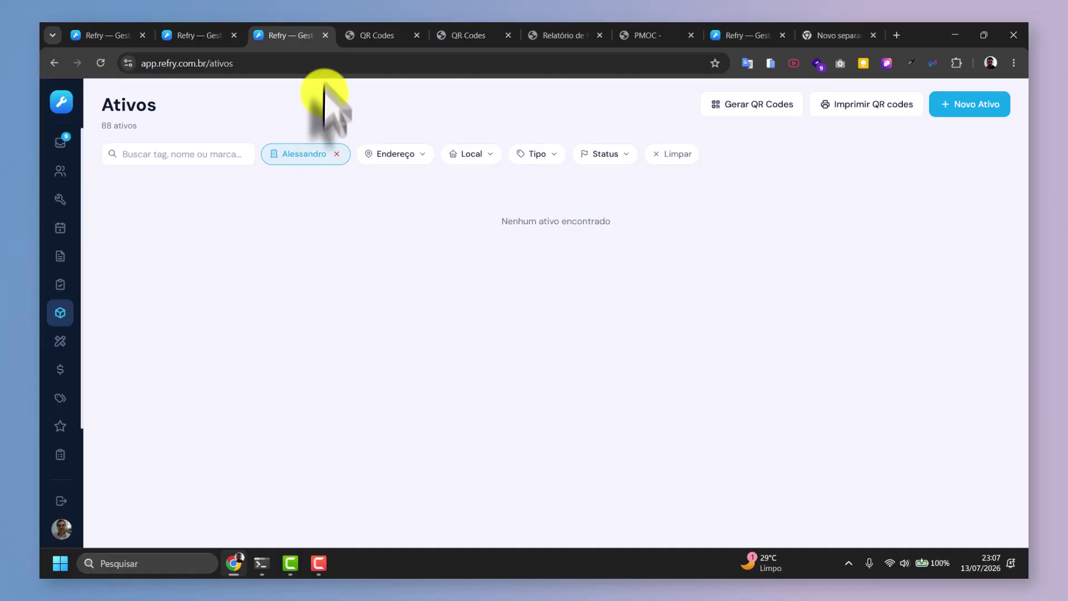
left_click(336, 155)
left_click(148, 155)
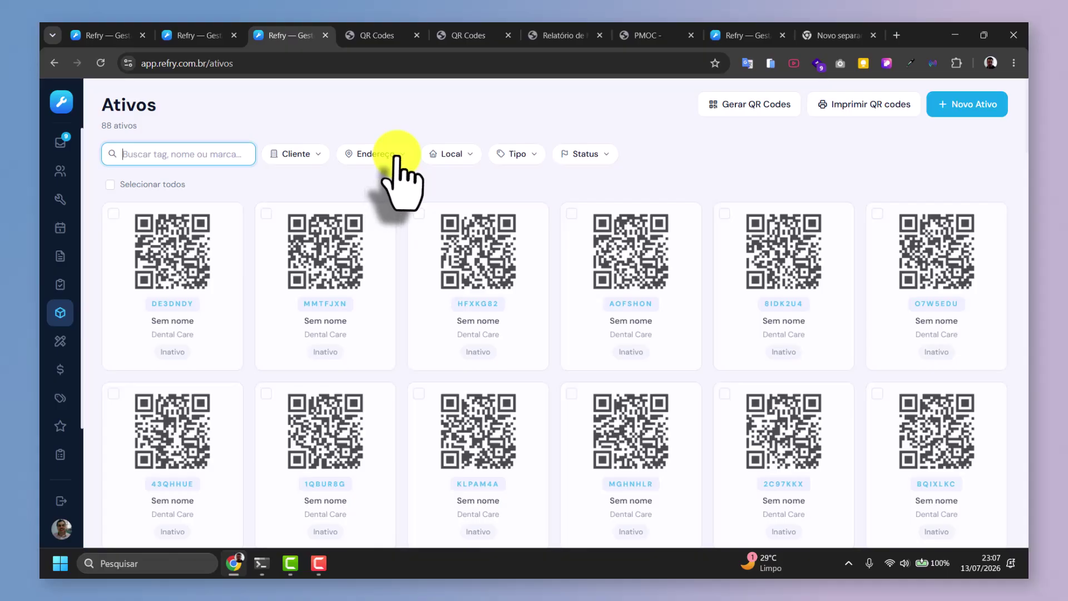
type("de")
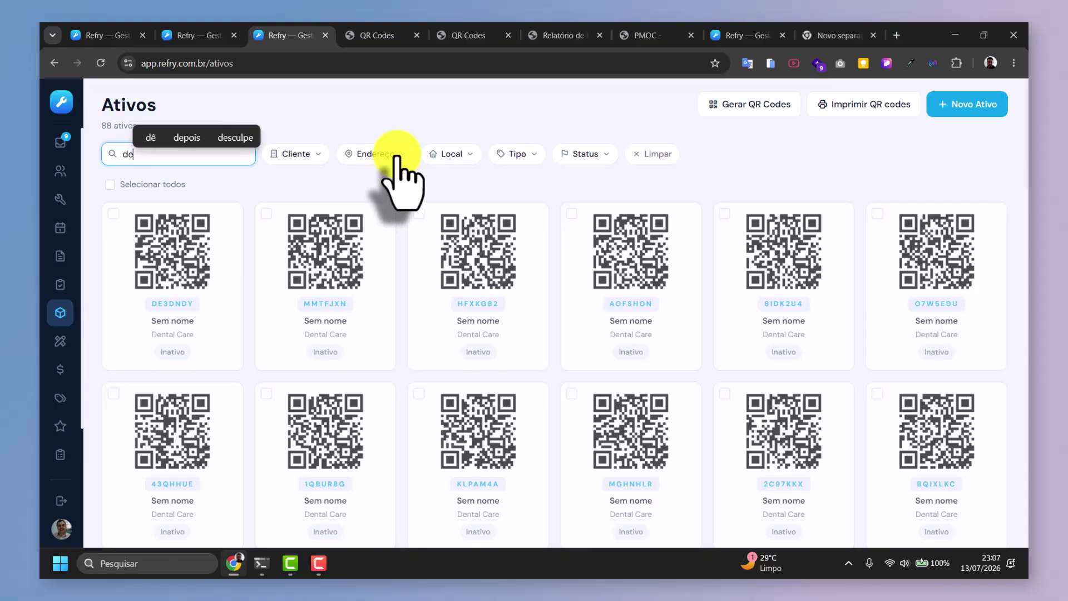
key("BackSpace")
key("BackSpace")
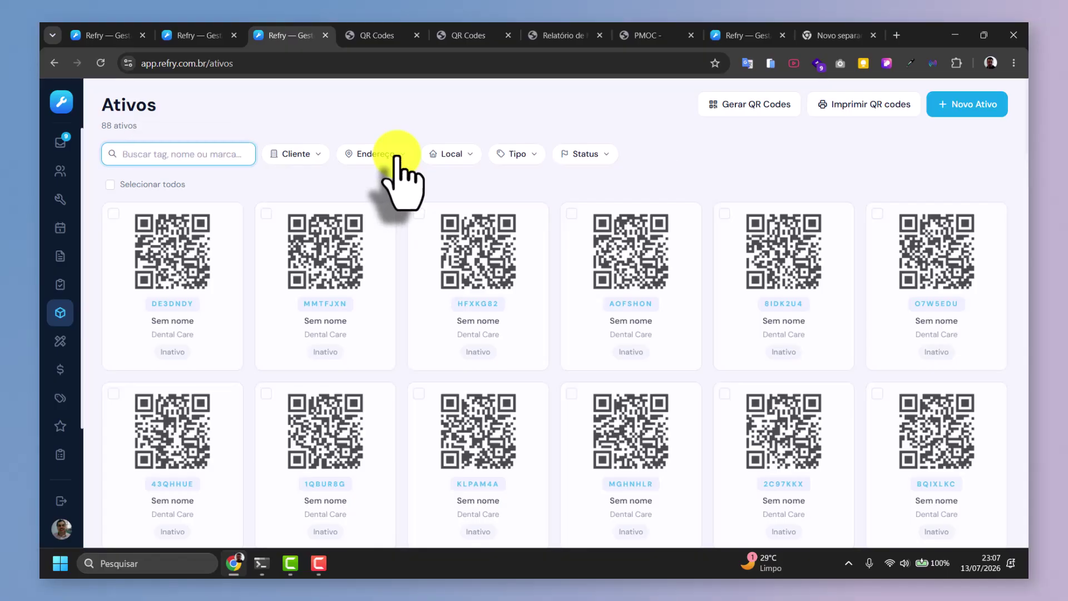
type("DE")
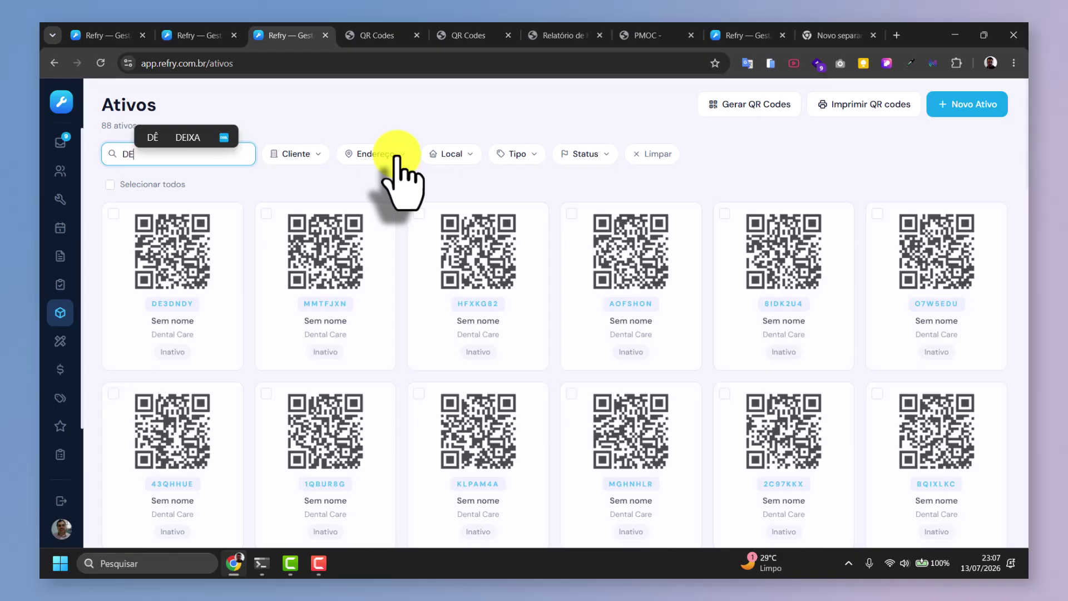
type("3")
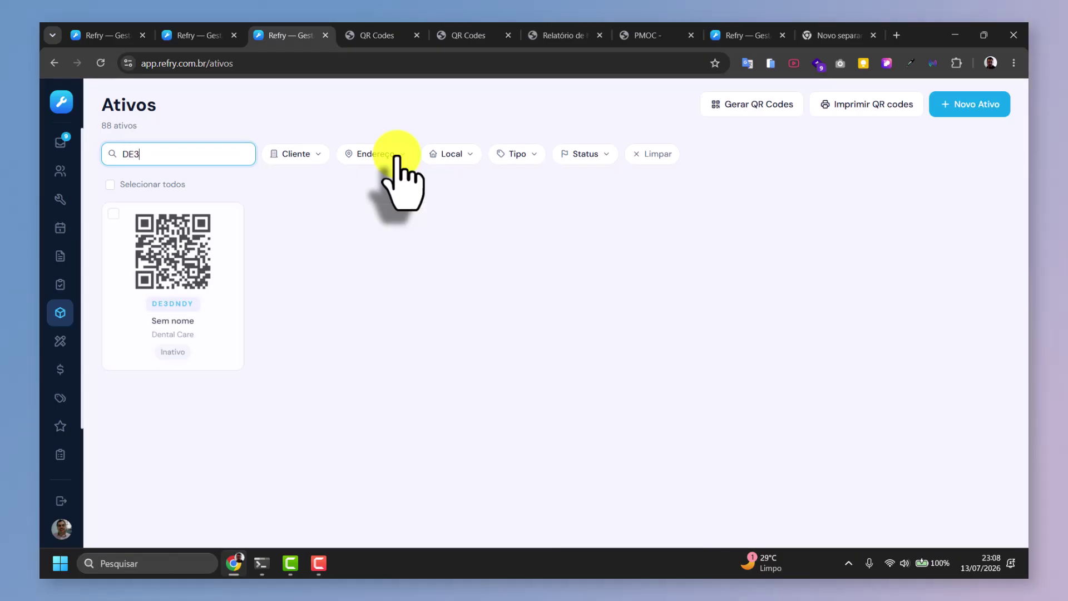
key("BackSpace")
key("BackSpace")
key("BackSpace")
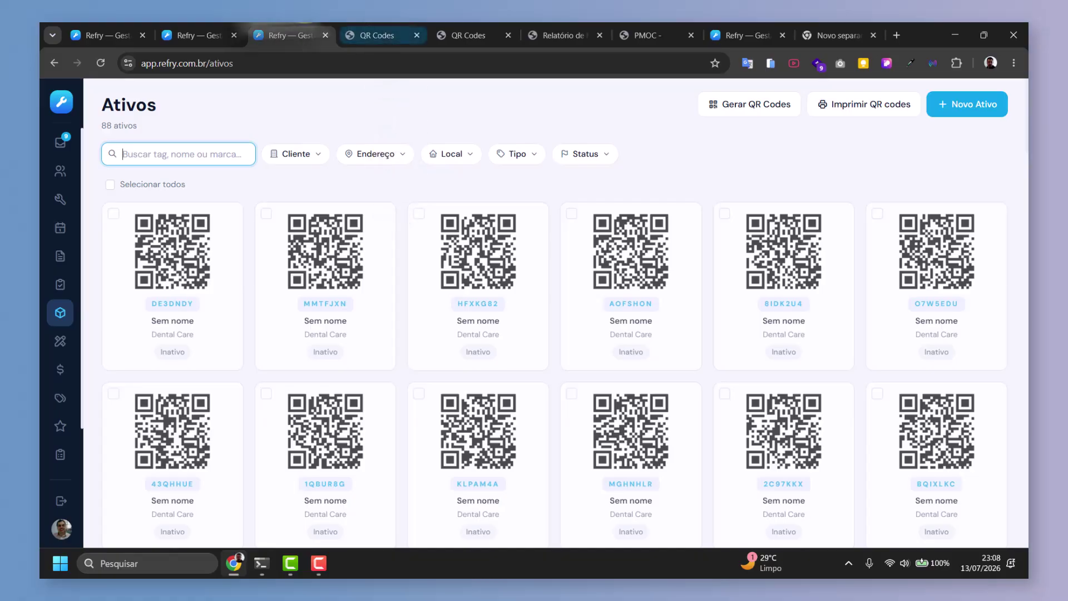
Open the Novo Ativo form and scroll through its fields.
left_click(953, 106)
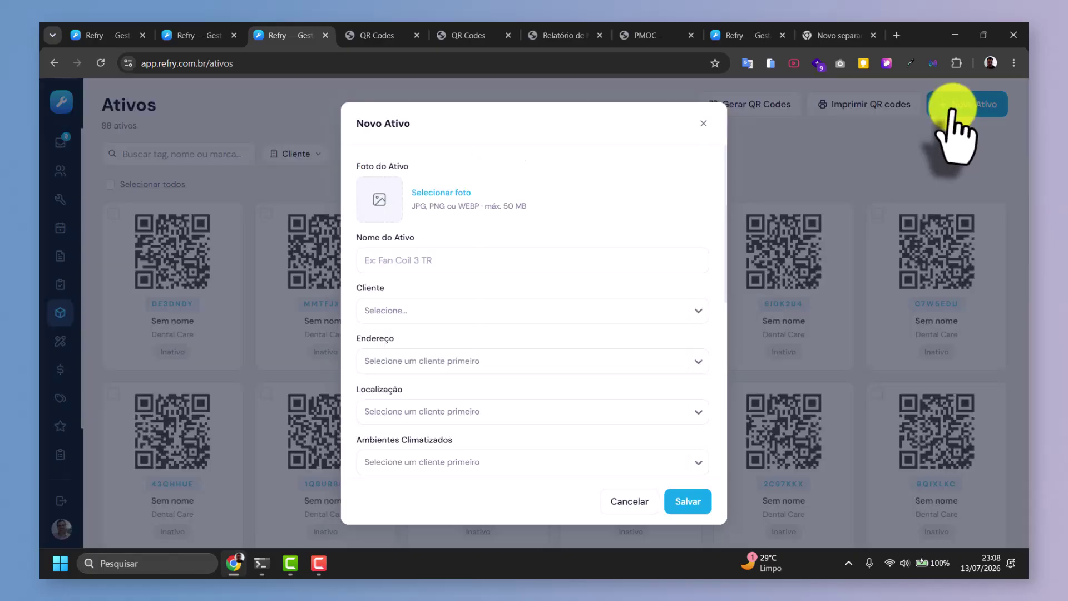
scroll(469, 309, "down", 1)
scroll(472, 295, "down", 2)
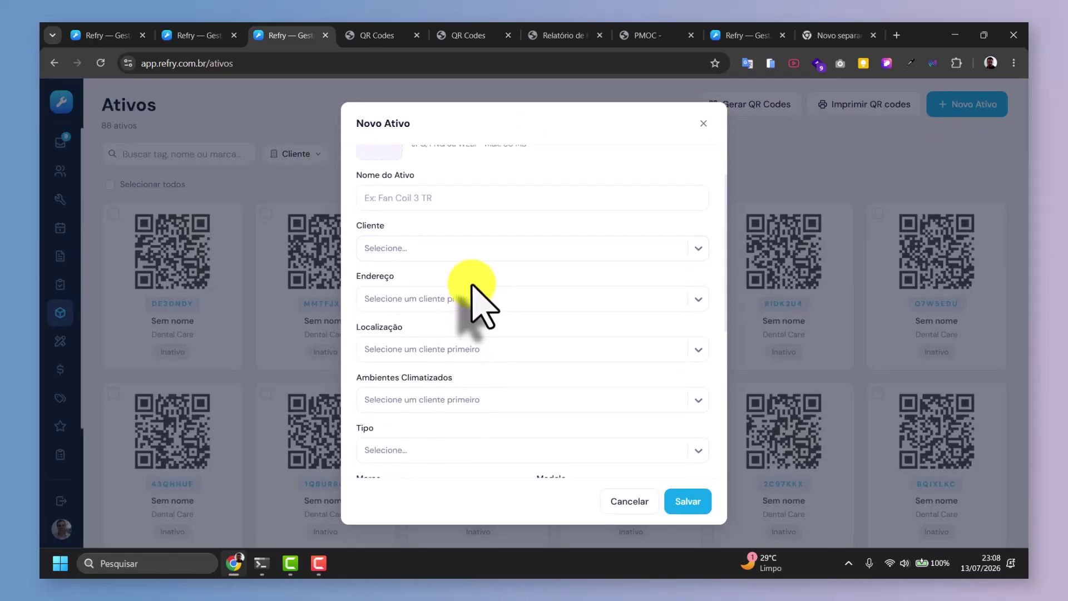
scroll(472, 287, "up", 3)
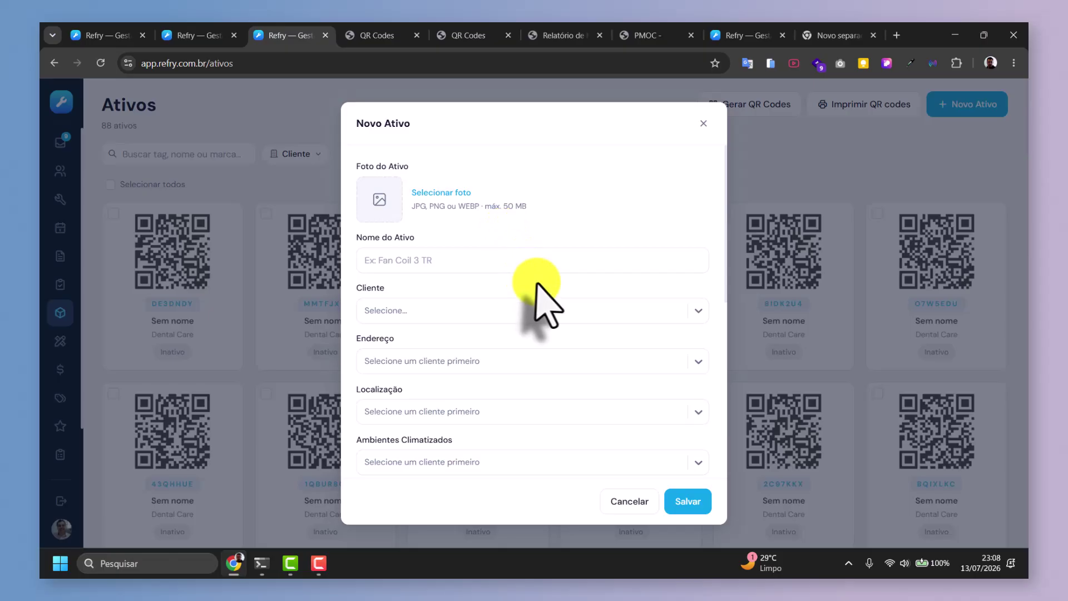
scroll(537, 284, "down", 3)
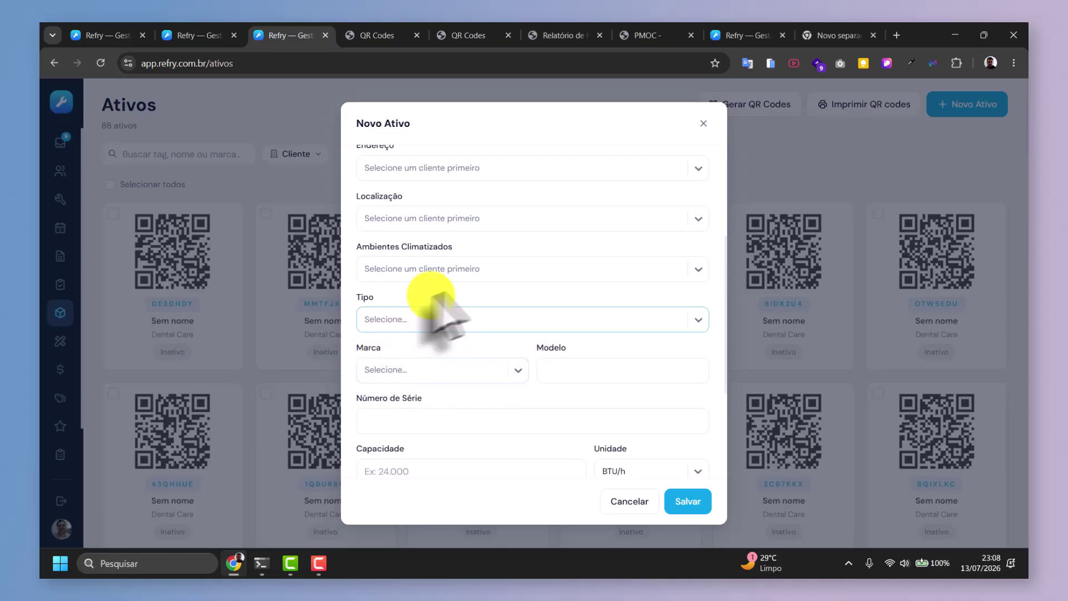
scroll(594, 333, "down", 3)
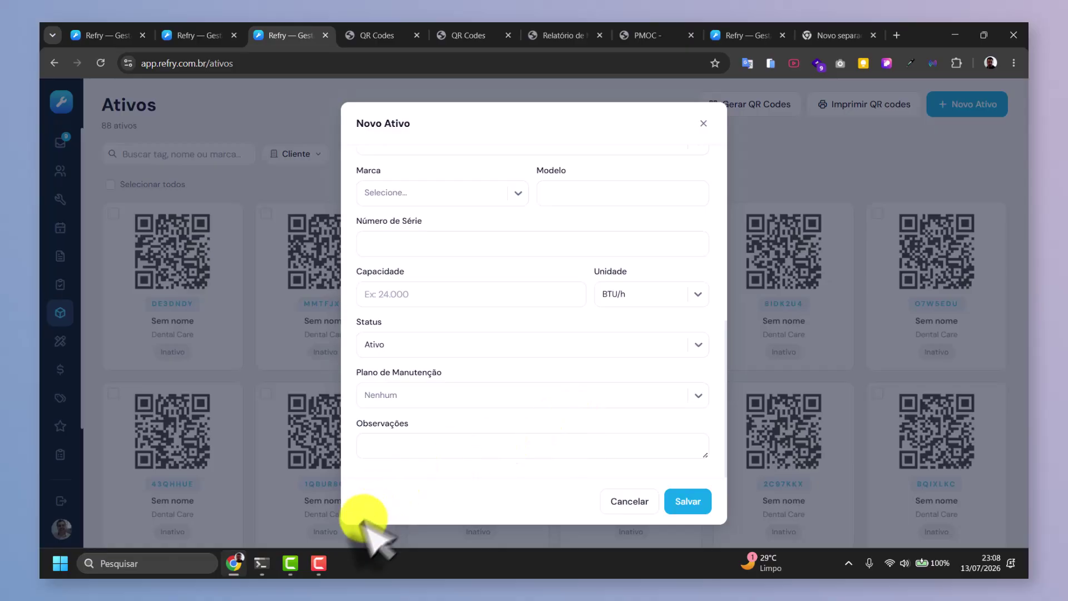
left_click(318, 568)
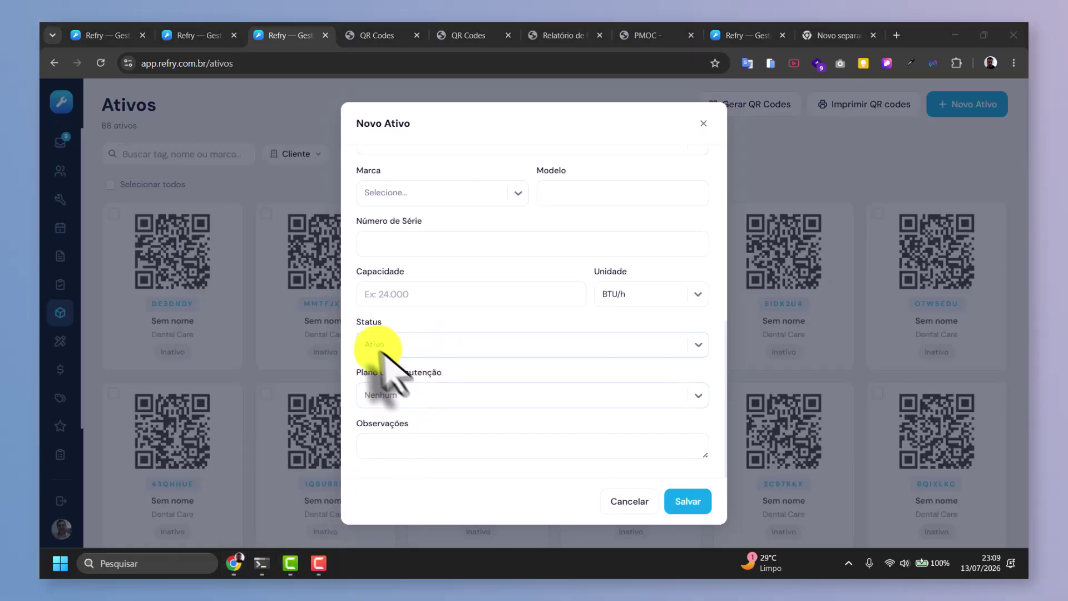
Check the Plano de Manutenção options, close the form unsaved, and open asset DE3DNDY.
left_click(431, 400)
left_click(419, 396)
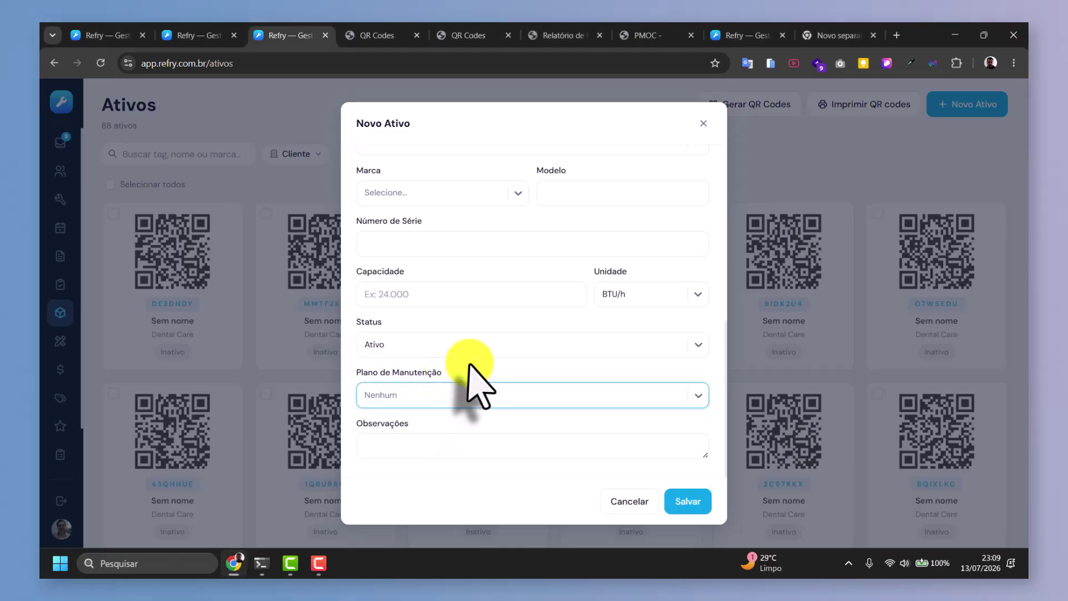
left_click(703, 123)
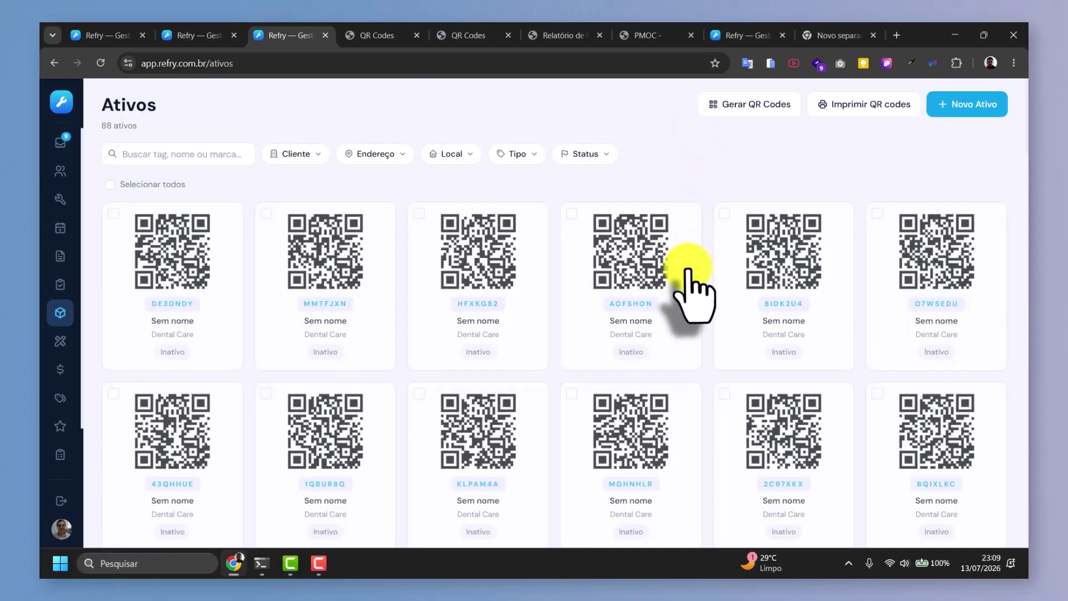
left_click(204, 245)
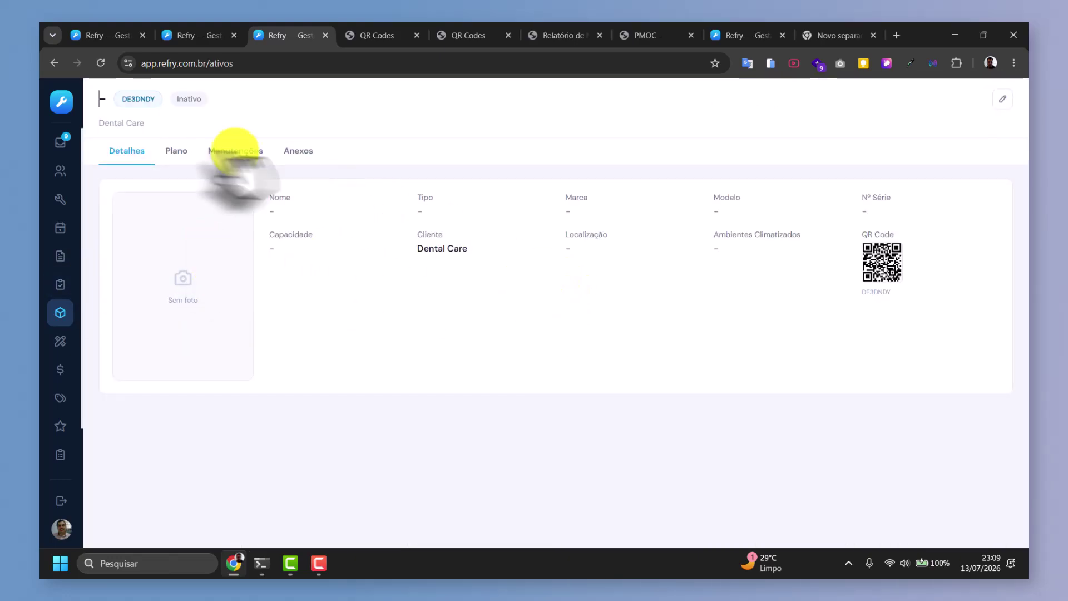
Browse DE3DNDY's maintenance plan, history and attachments tabs, then return to its details.
left_click(175, 153)
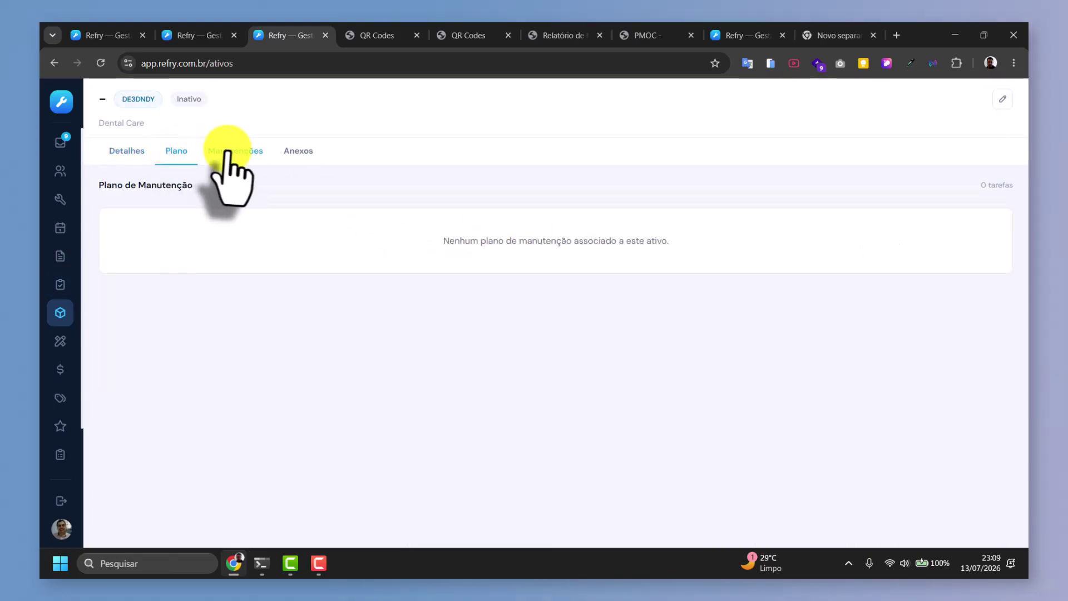
left_click(233, 153)
left_click(299, 153)
left_click(126, 153)
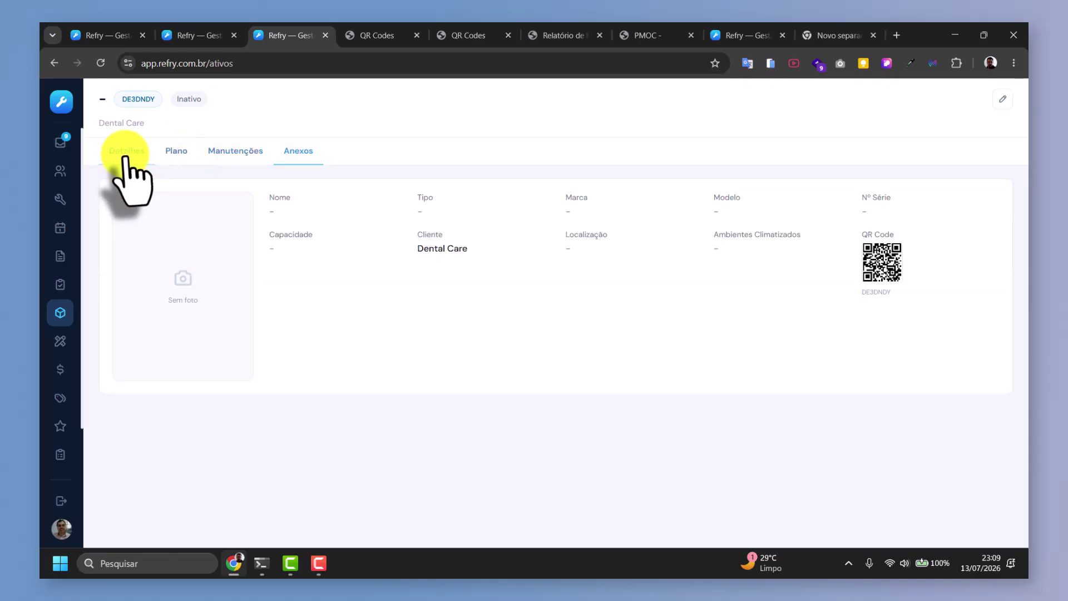
Edit the asset and rename it Split 12.000 - Consultorio 04.
left_click(1003, 99)
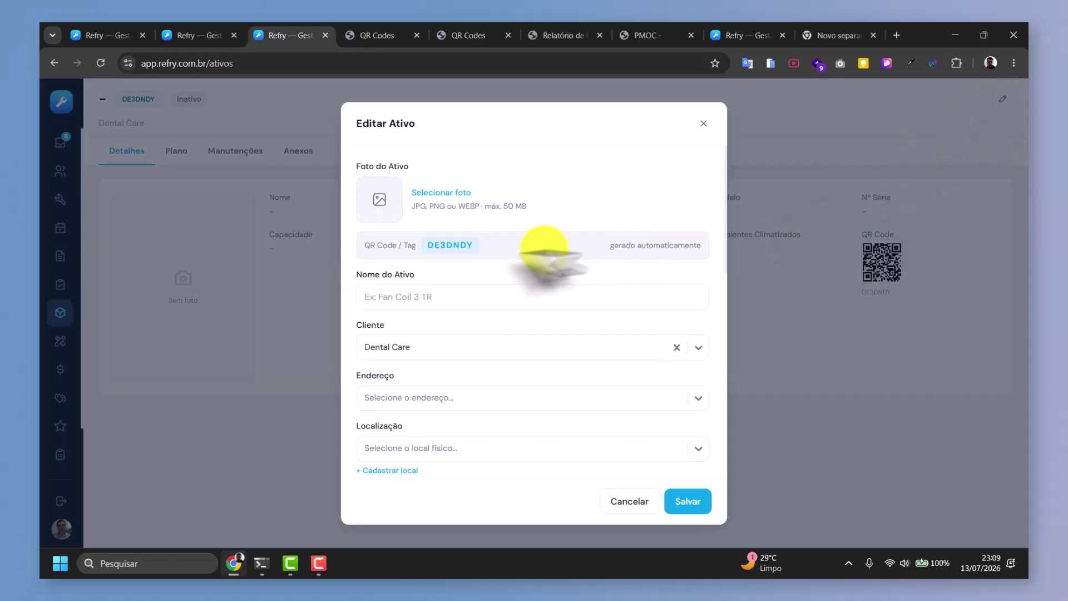
scroll(445, 238, "down", 10)
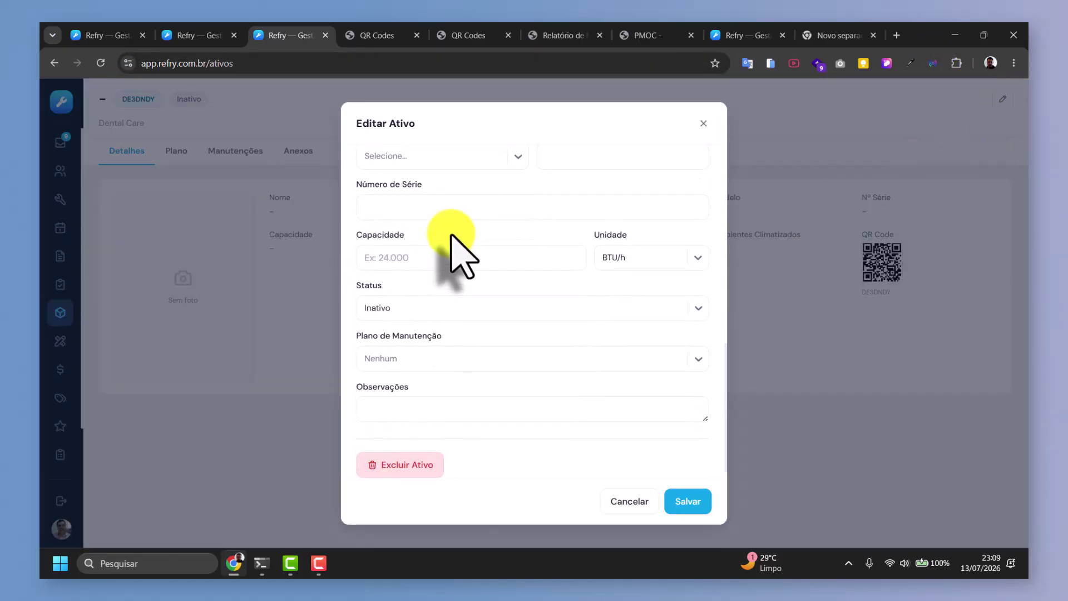
scroll(454, 253, "up", 7)
scroll(453, 253, "up", 3)
left_click(410, 295)
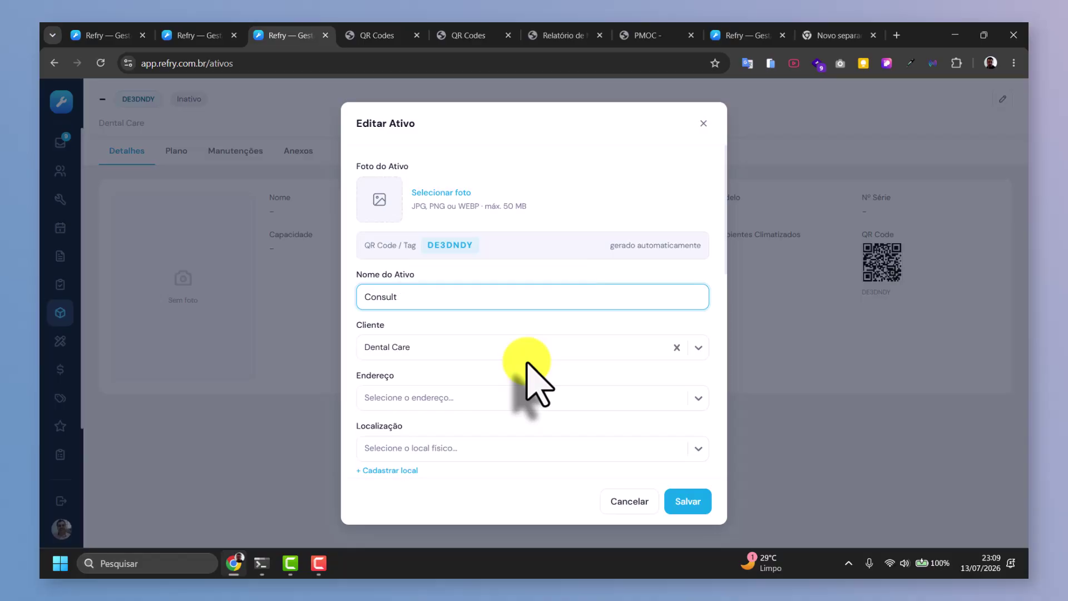
type("Sp")
key("BackSpace")
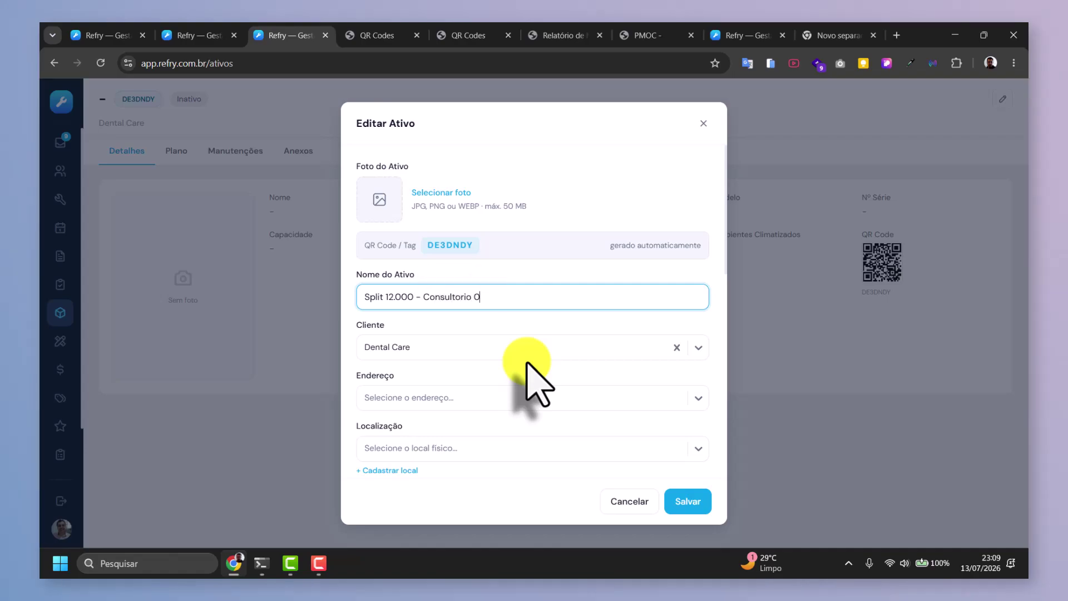
Set the address to Principal and look through the location and climatized environment lists.
scroll(503, 410, "down", 3)
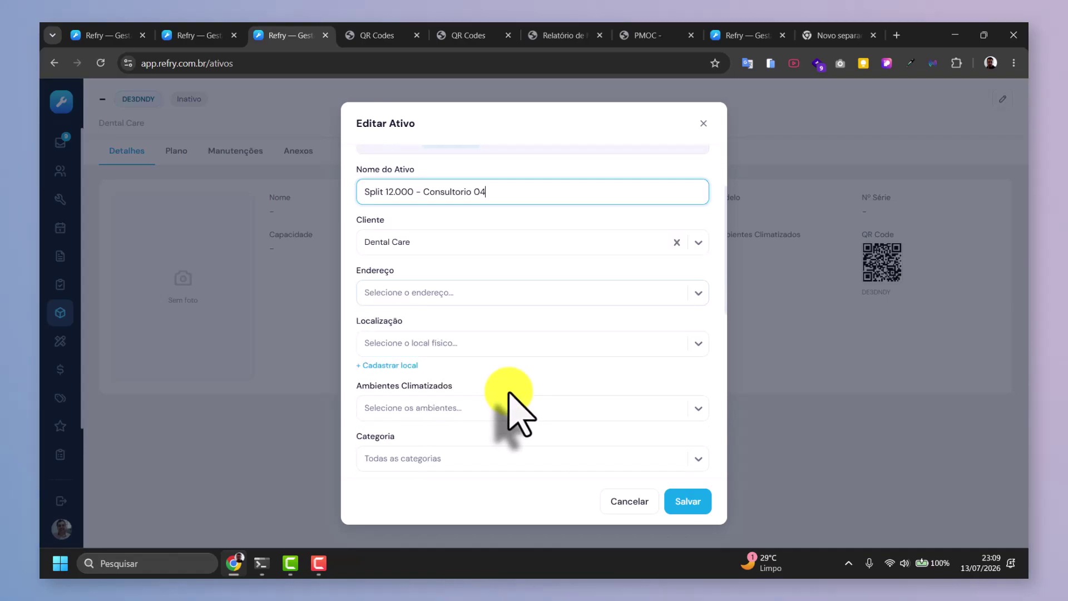
left_click(446, 273)
left_click(449, 237)
left_click(455, 257)
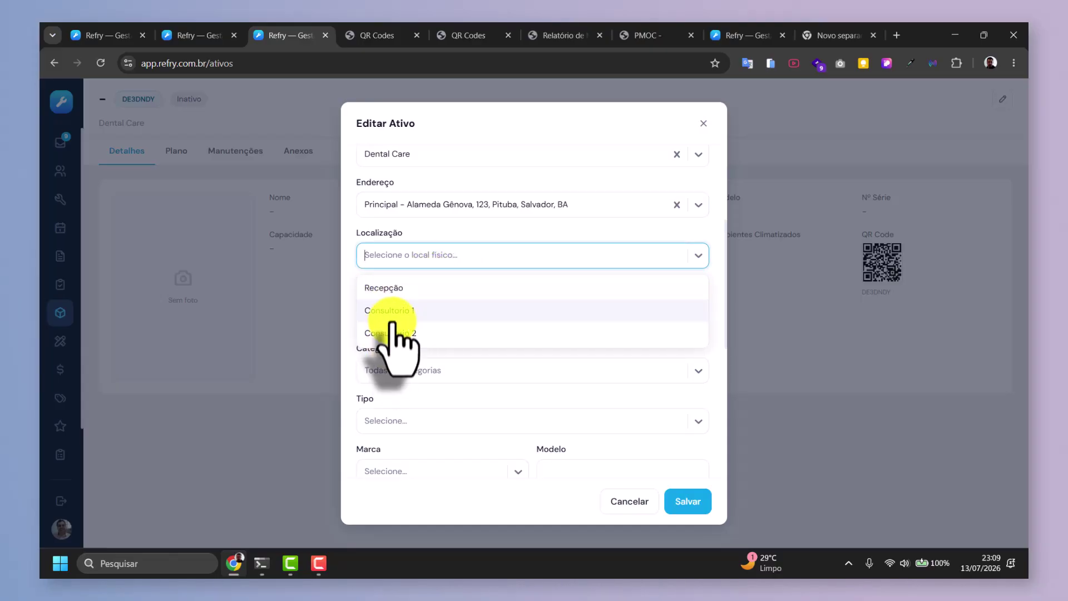
left_click(434, 234)
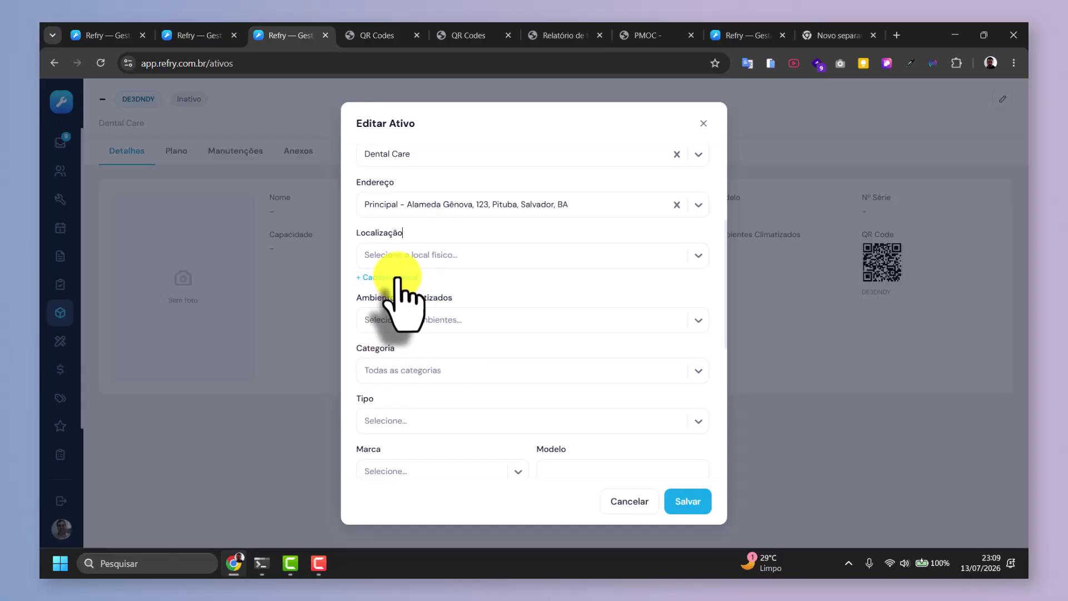
scroll(412, 273, "down", 2)
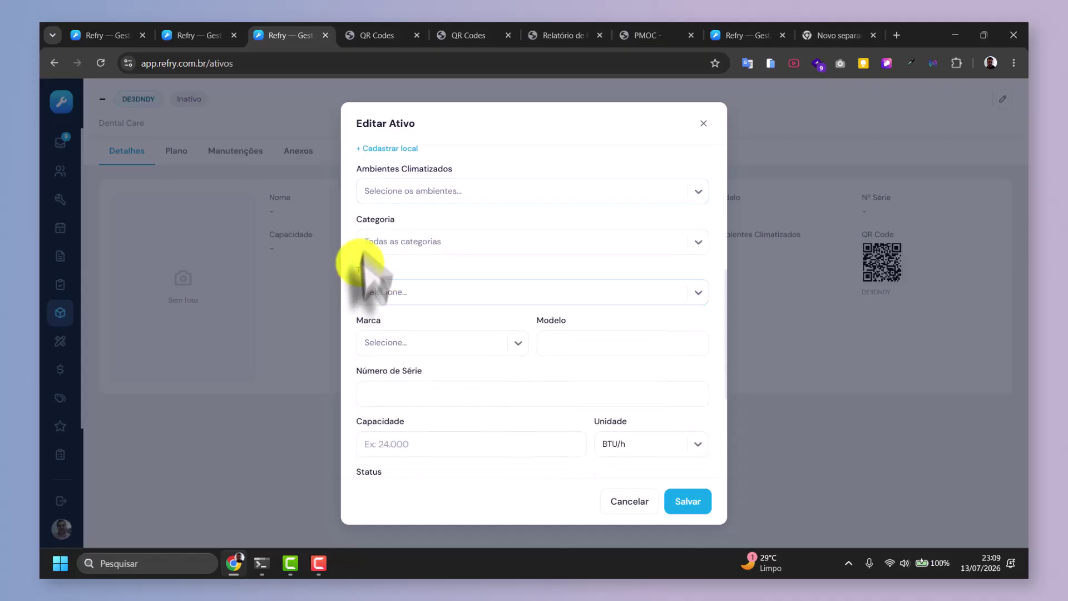
left_click(429, 192)
scroll(429, 184, "up", 3)
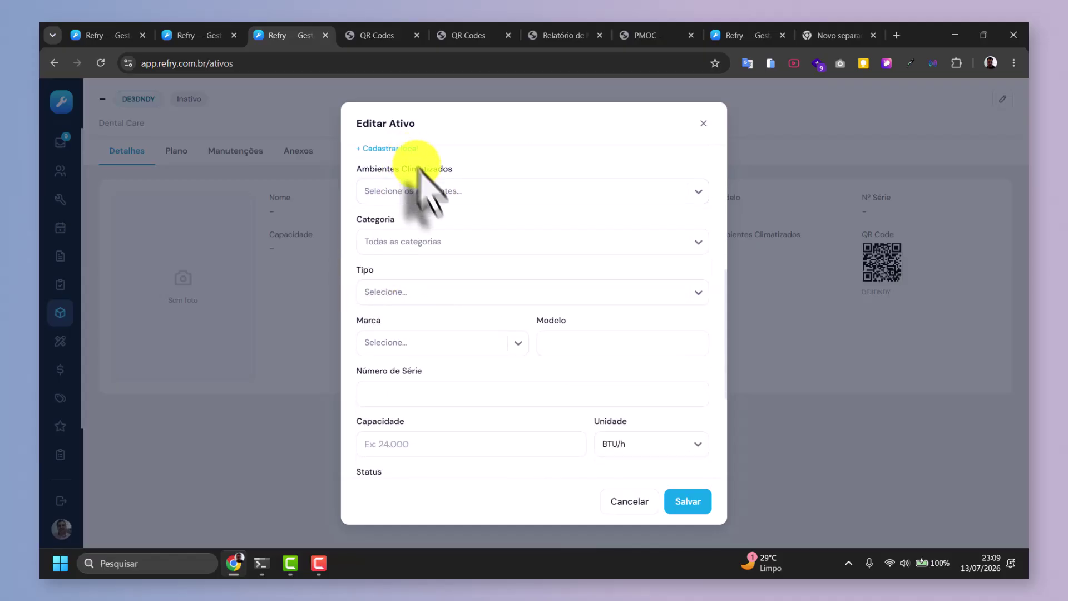
Register climatized location Consultorio 4 (Clinica, 9 m², 2+4 occupants, 12.000 BTU/h) for DE3DNDY.
left_click(395, 341)
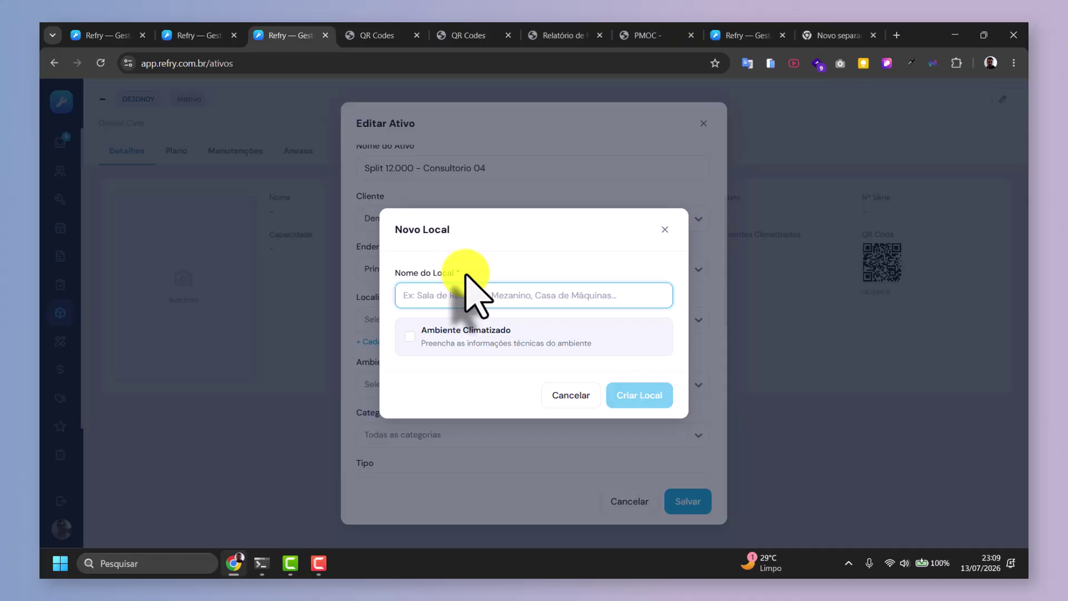
type("Consultorio")
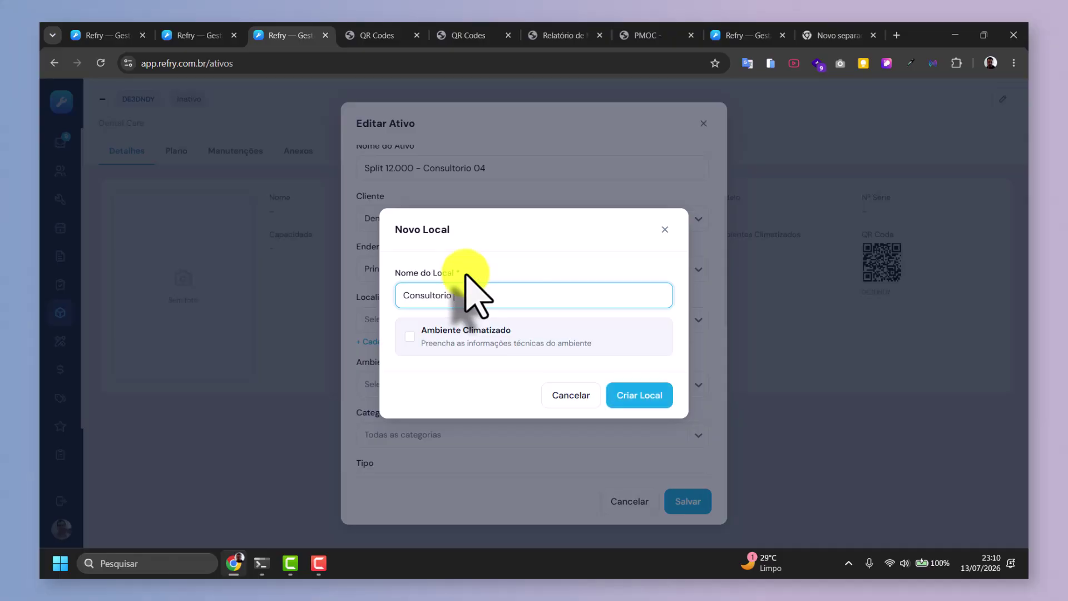
type(" 4")
left_click(410, 336)
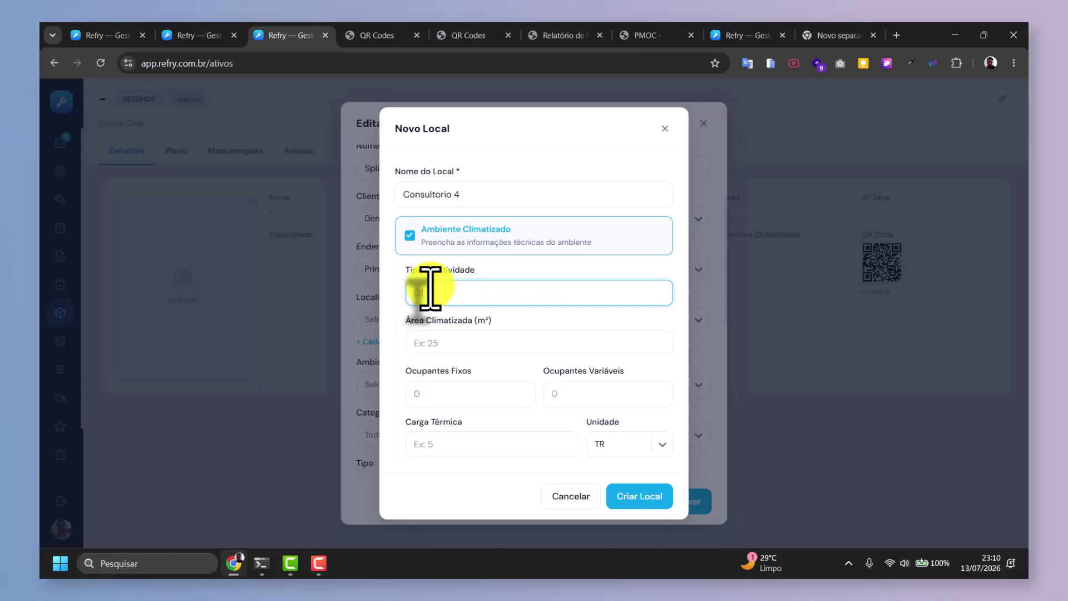
key("Tab")
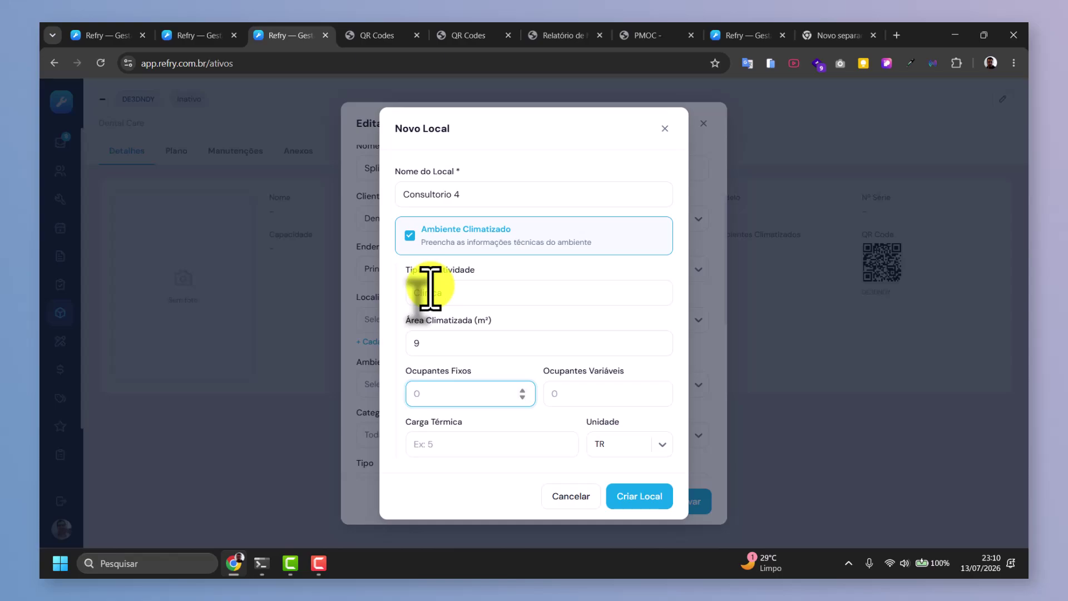
left_click(450, 442)
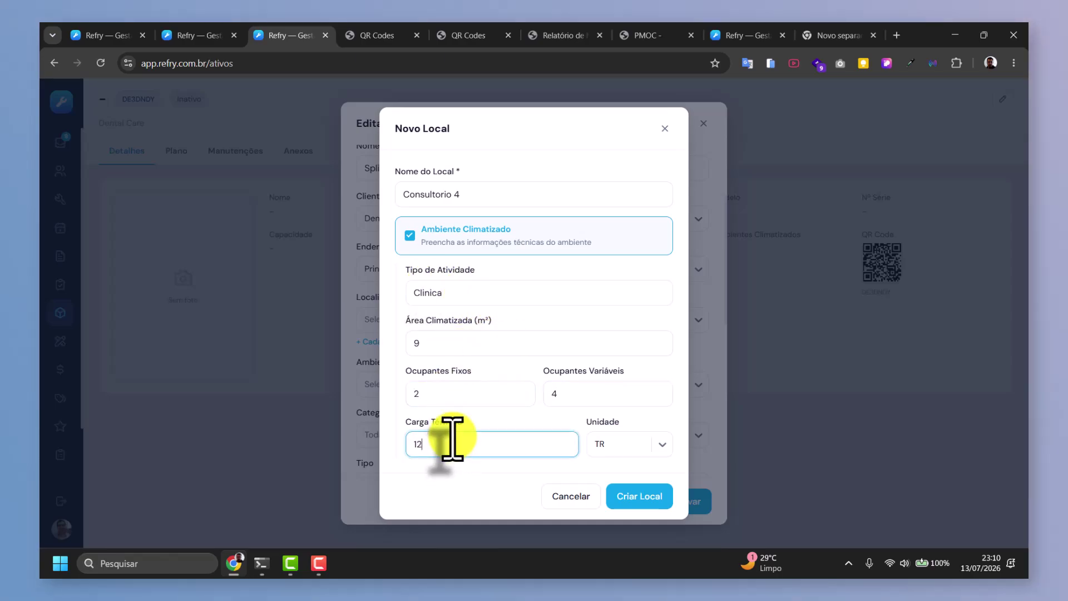
type("12.000")
left_click(634, 444)
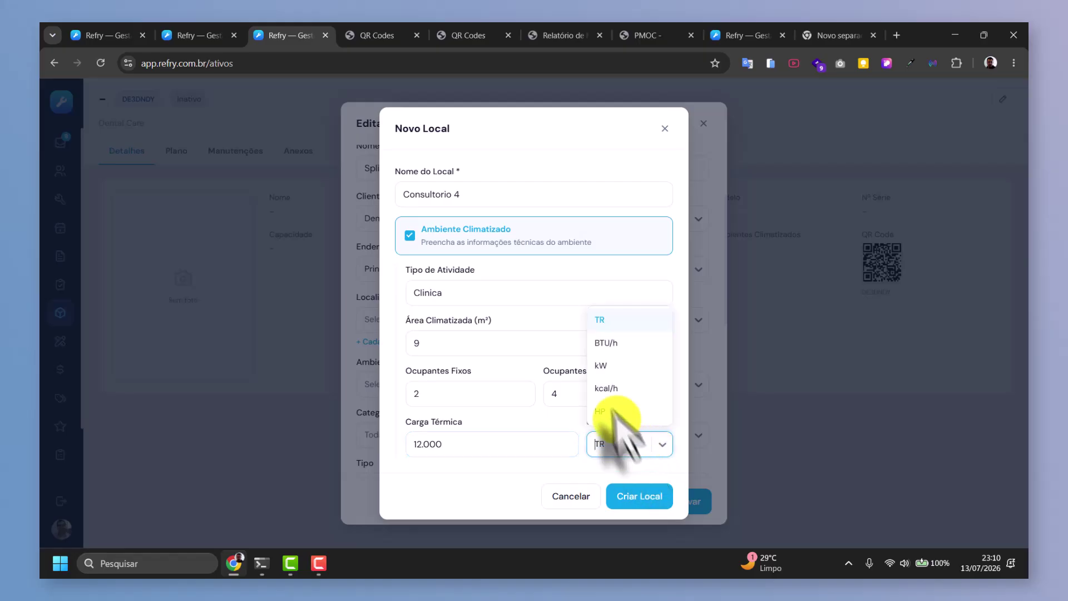
left_click(604, 342)
left_click(637, 501)
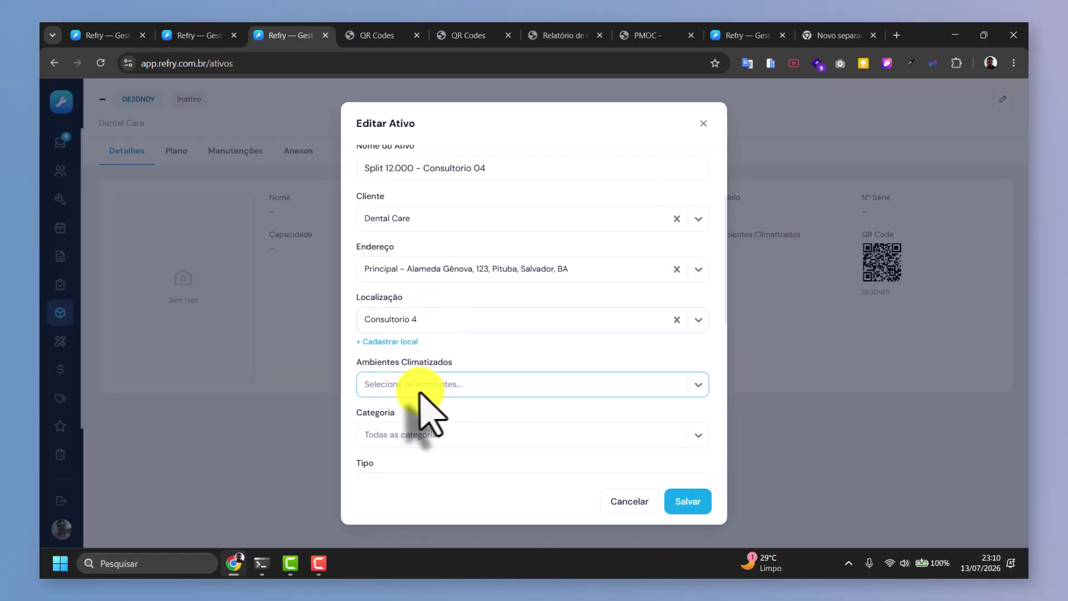
Link the asset to Consultorio 4 as an Ar Condicionado of type Split Hi Wall.
left_click(426, 387)
left_click(420, 483)
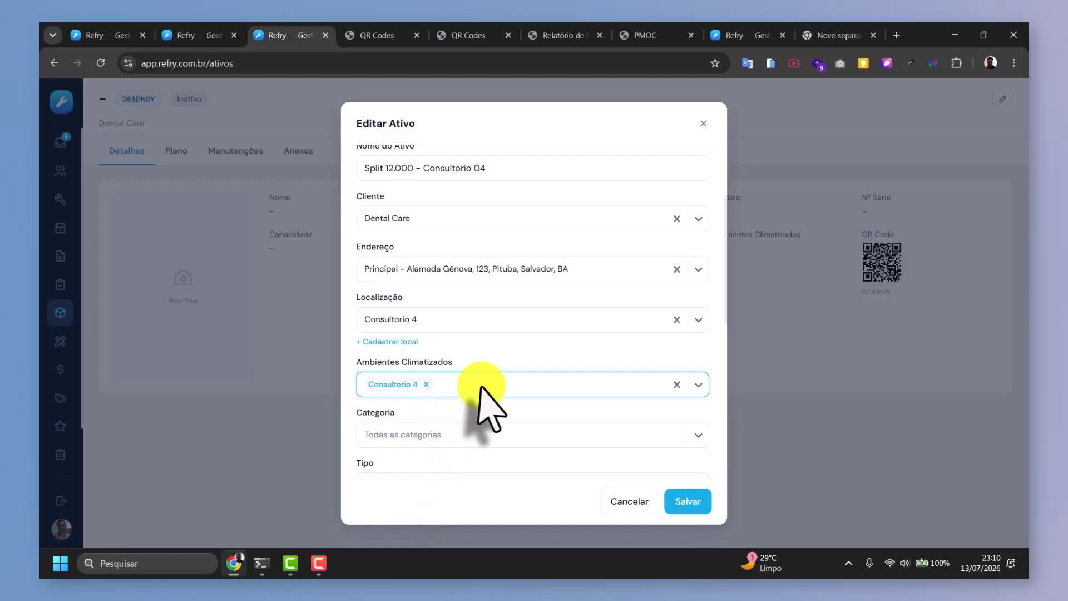
scroll(478, 389, "down", 3)
left_click(405, 310)
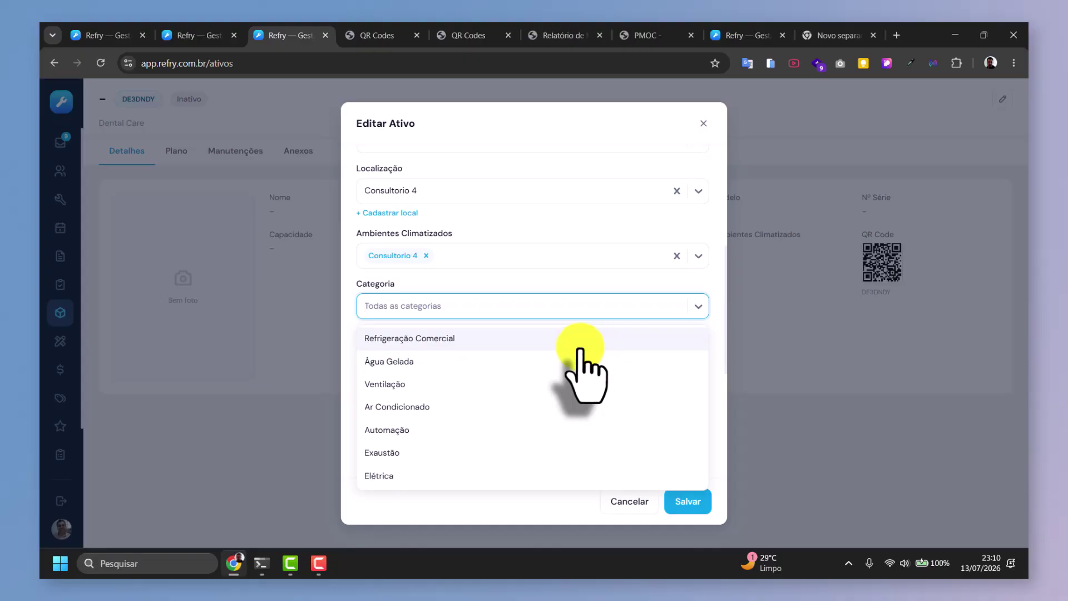
left_click(435, 408)
scroll(428, 356, "down", 1)
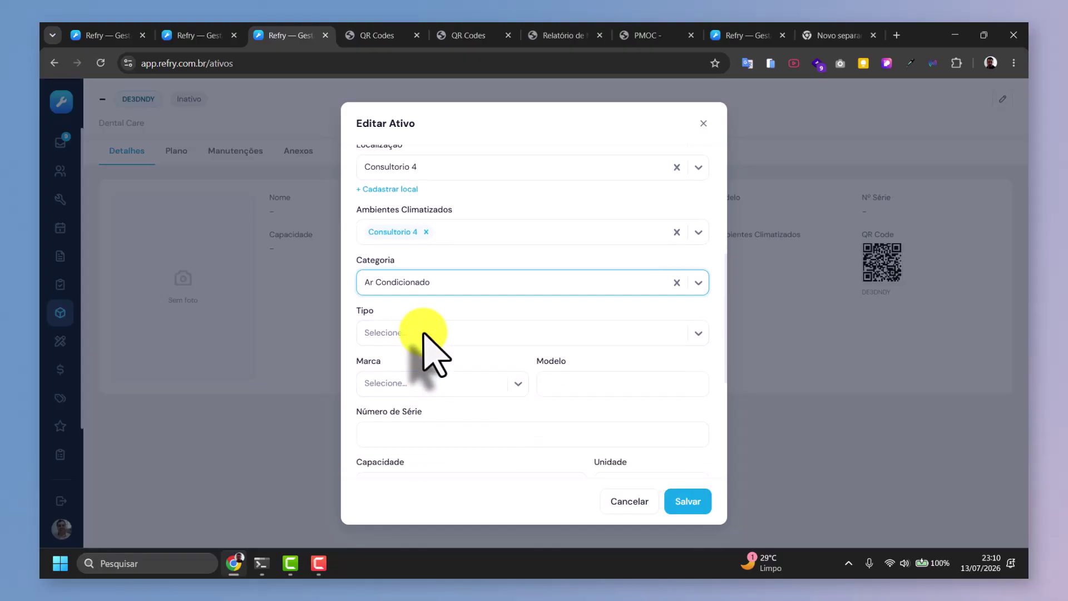
scroll(424, 334, "down", 2)
left_click(423, 237)
type("s")
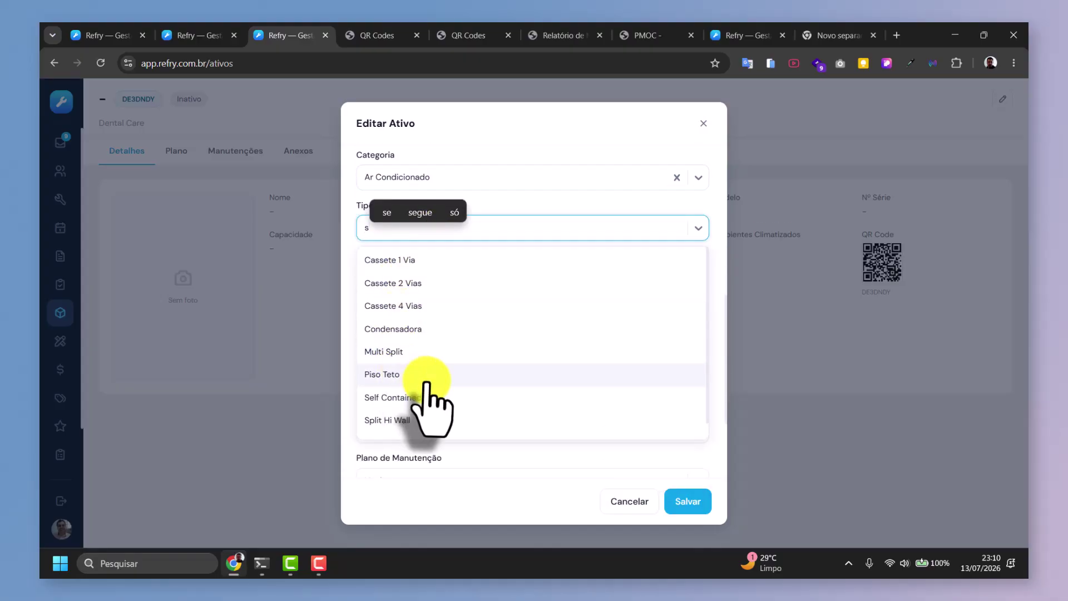
left_click(409, 420)
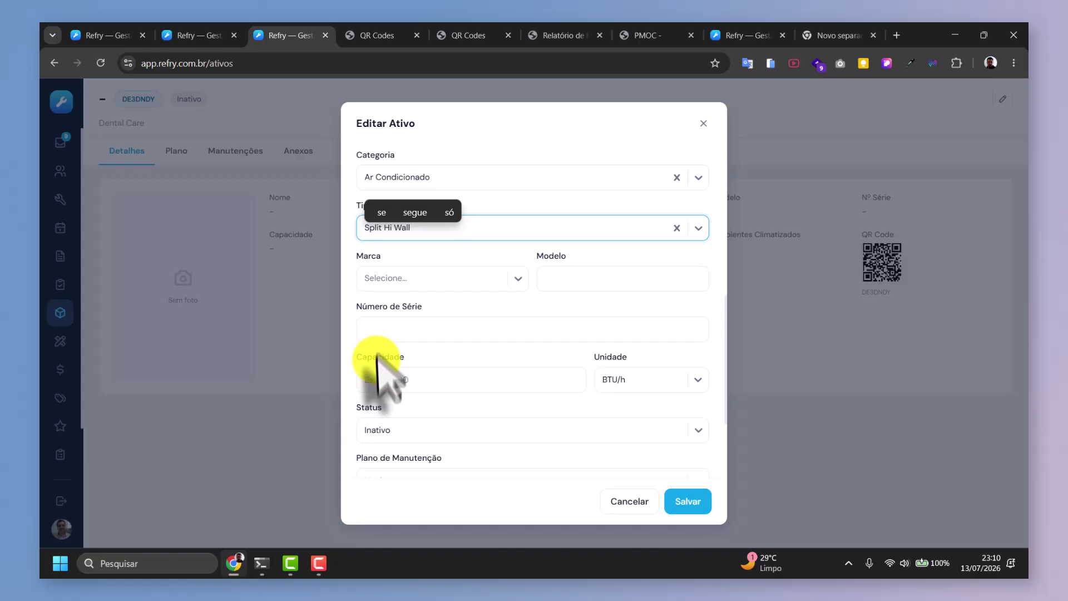
Set the brand to Gree and the capacity to 12.000 BTU/h.
left_click(437, 284)
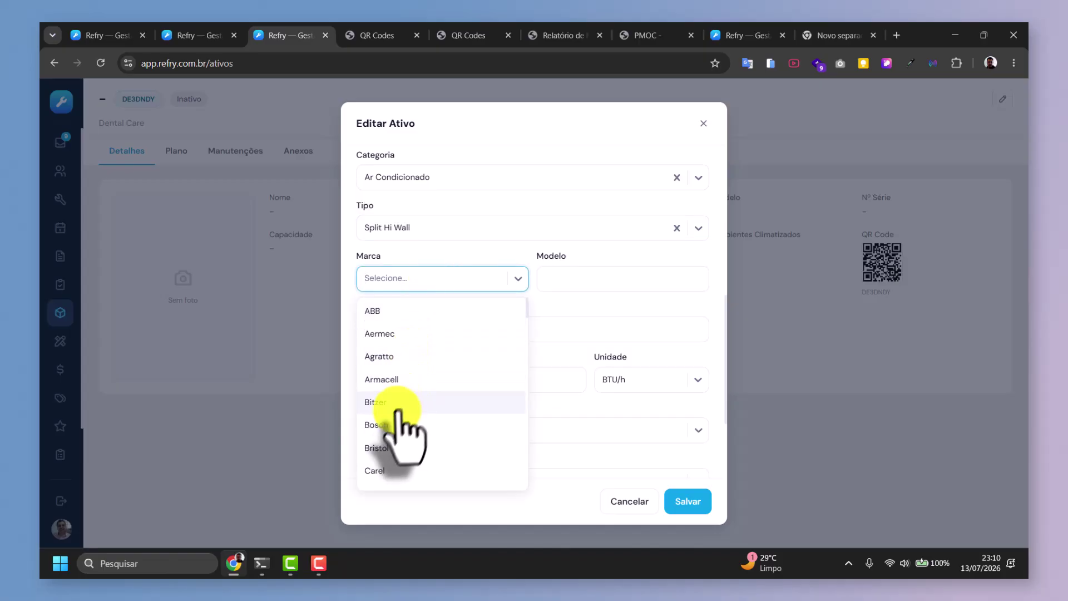
type("gre")
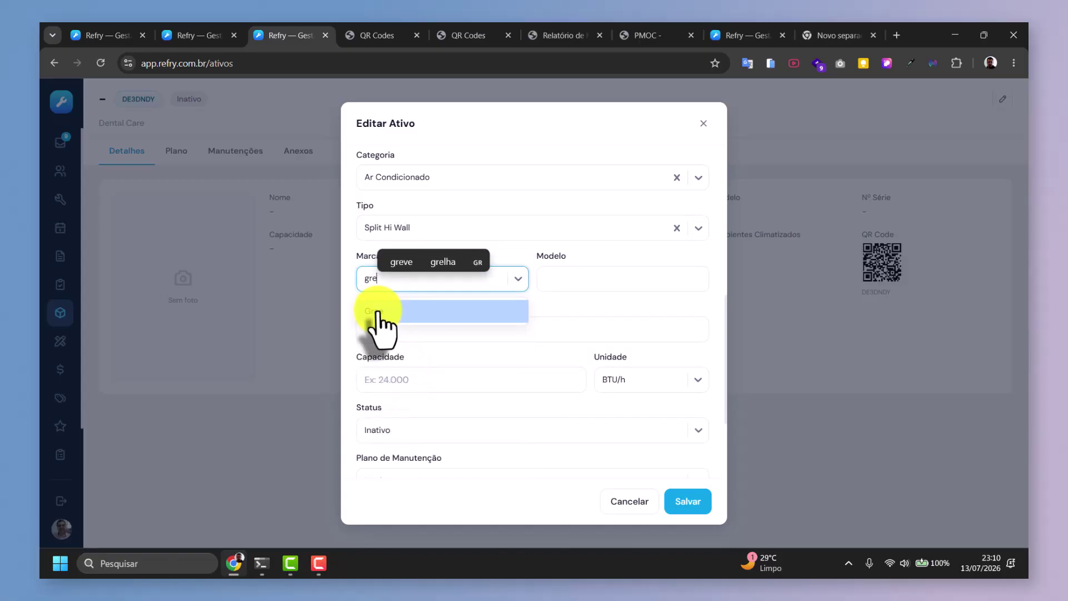
left_click(384, 311)
left_click(584, 278)
left_click(508, 328)
scroll(508, 369, "down", 3)
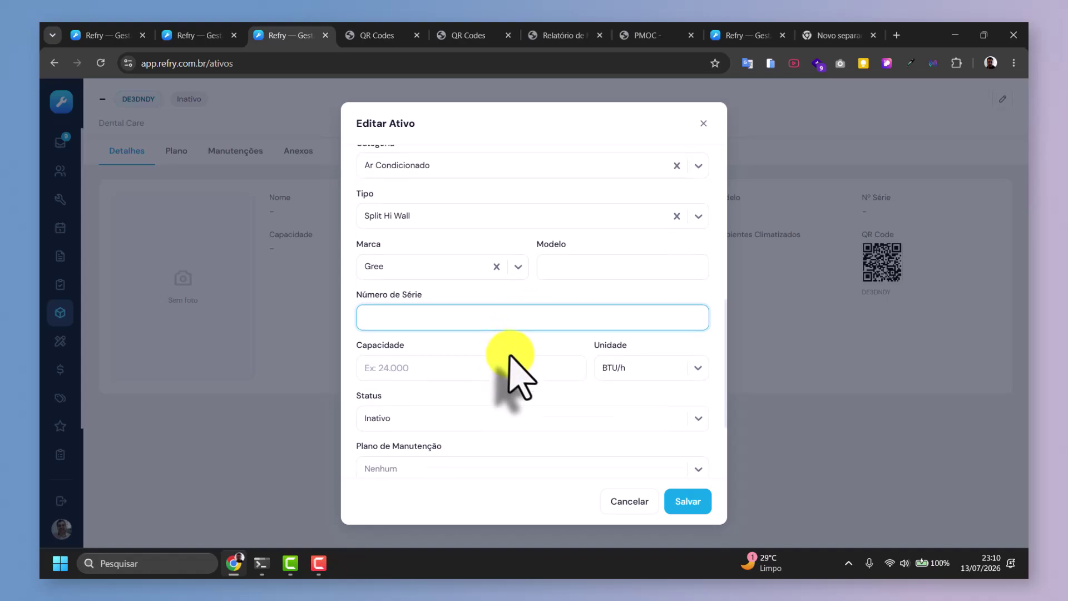
left_click(408, 259)
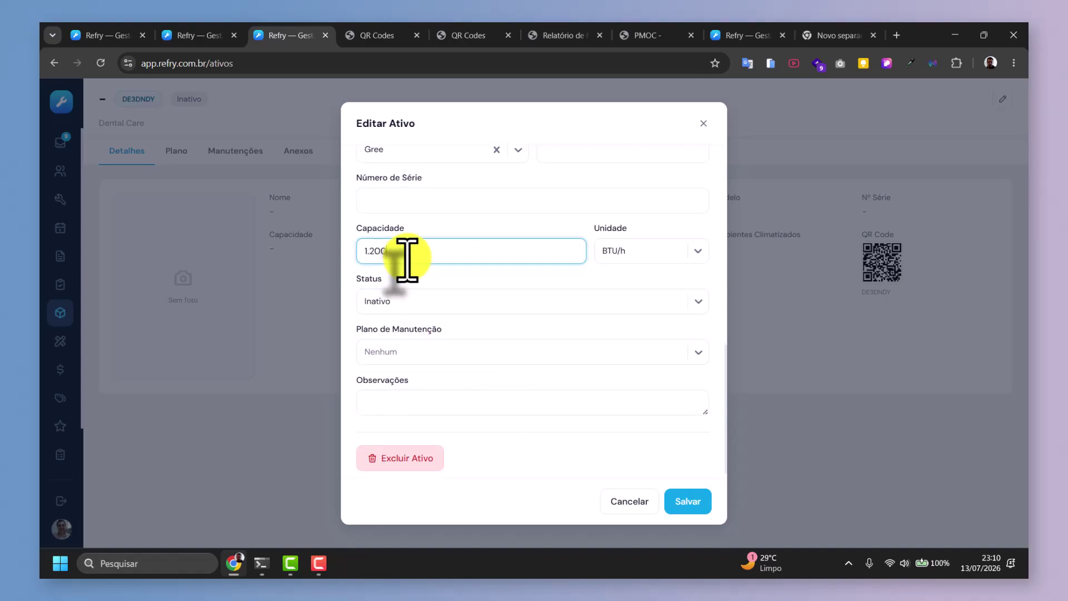
type("12.000")
Mark the asset Ativo, assign the Padrão maintenance plan, and save it.
left_click(440, 309)
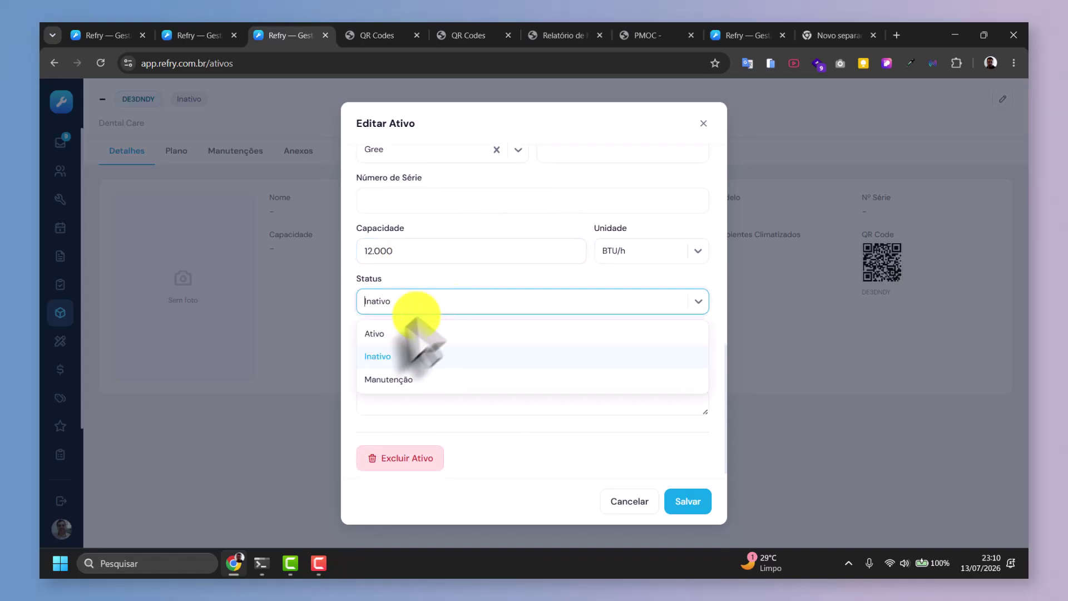
left_click(389, 334)
left_click(446, 354)
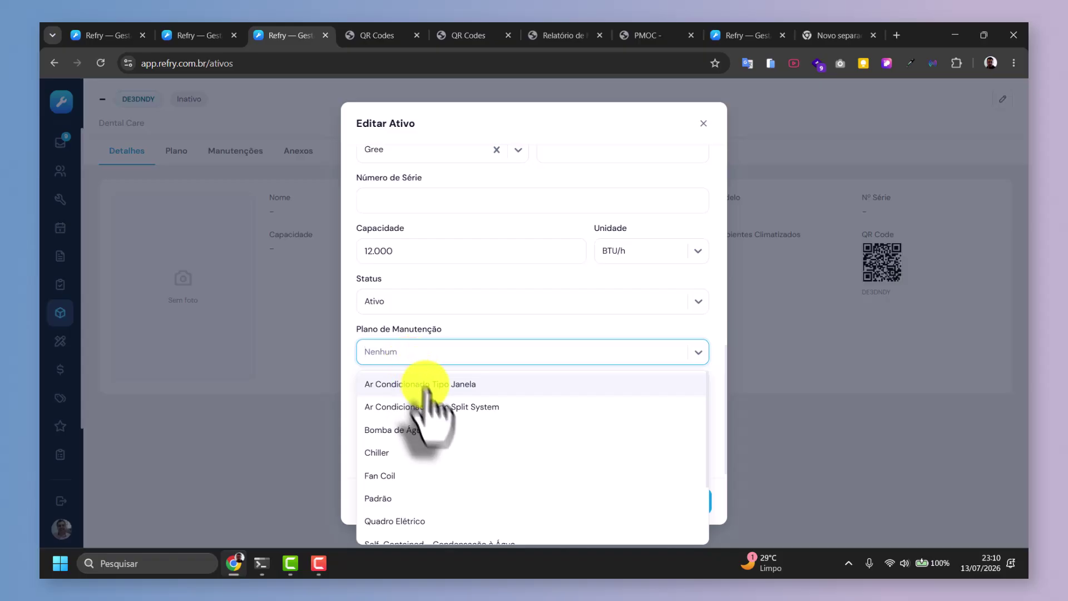
scroll(426, 440, "down", 3)
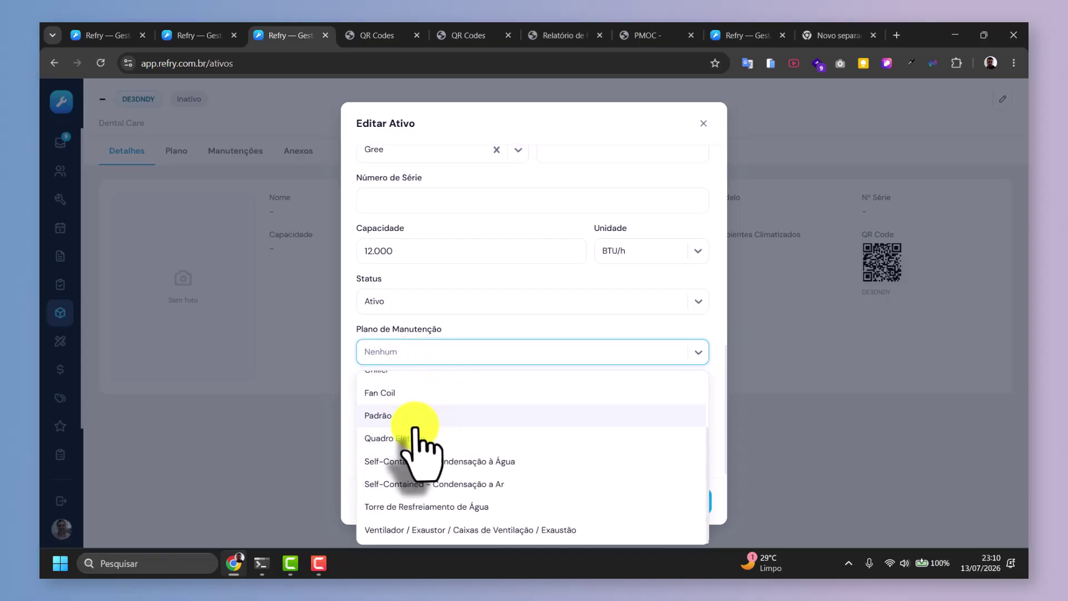
left_click(397, 421)
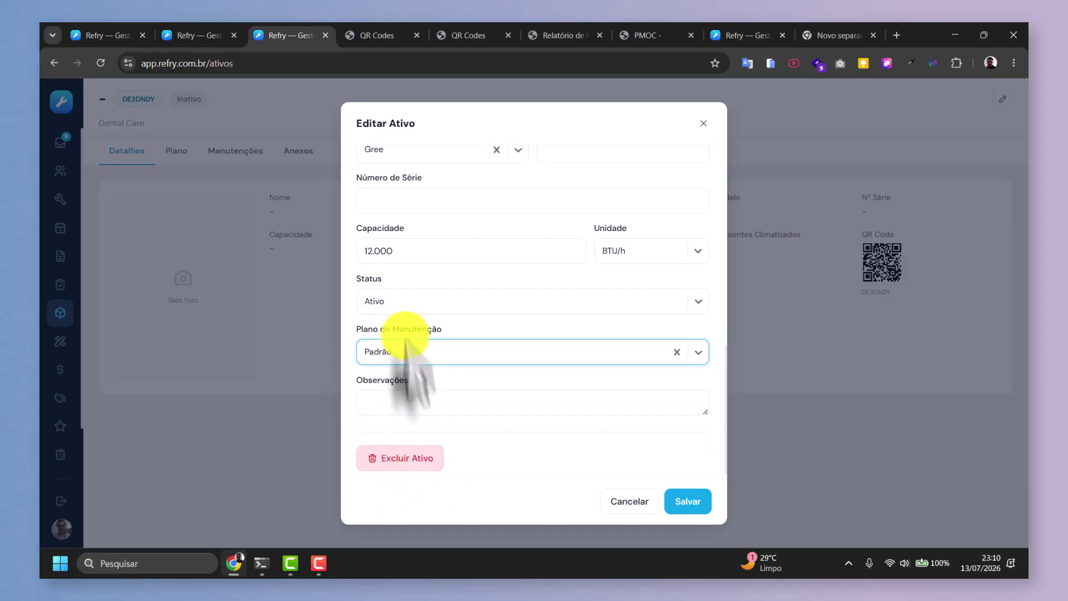
left_click(682, 501)
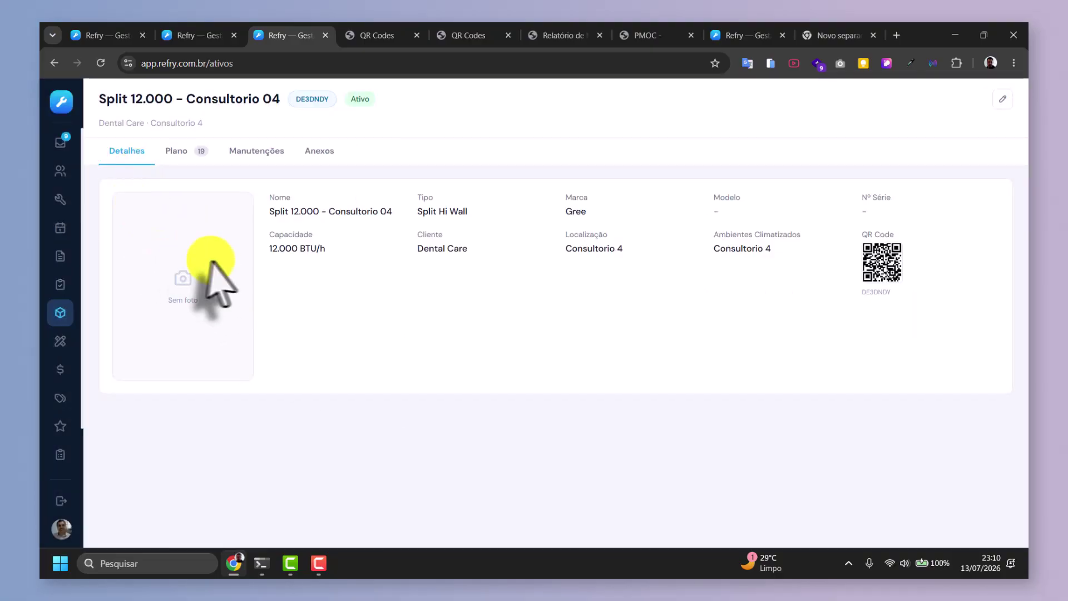
Review the tasks in the asset's Padrão maintenance plan.
left_click(176, 152)
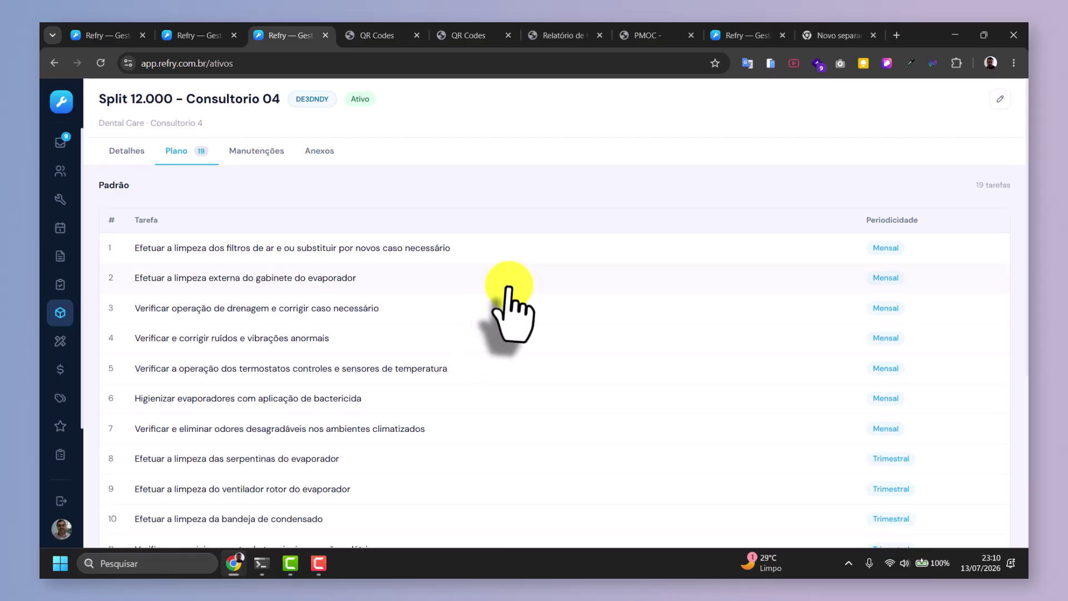
scroll(501, 300, "down", 5)
scroll(484, 314, "up", 5)
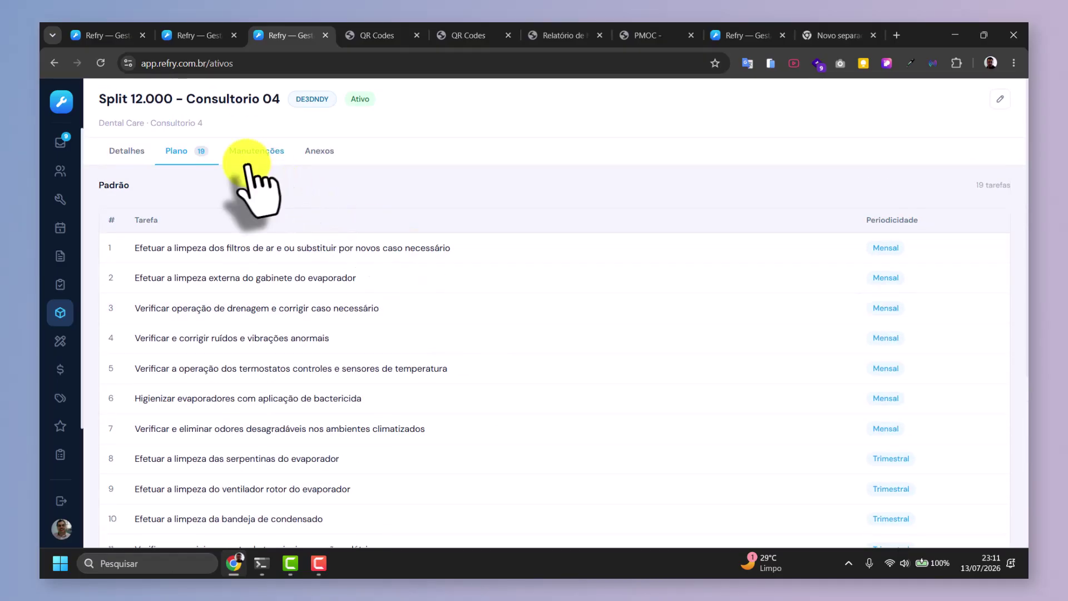
scroll(351, 286, "down", 5)
scroll(353, 295, "up", 5)
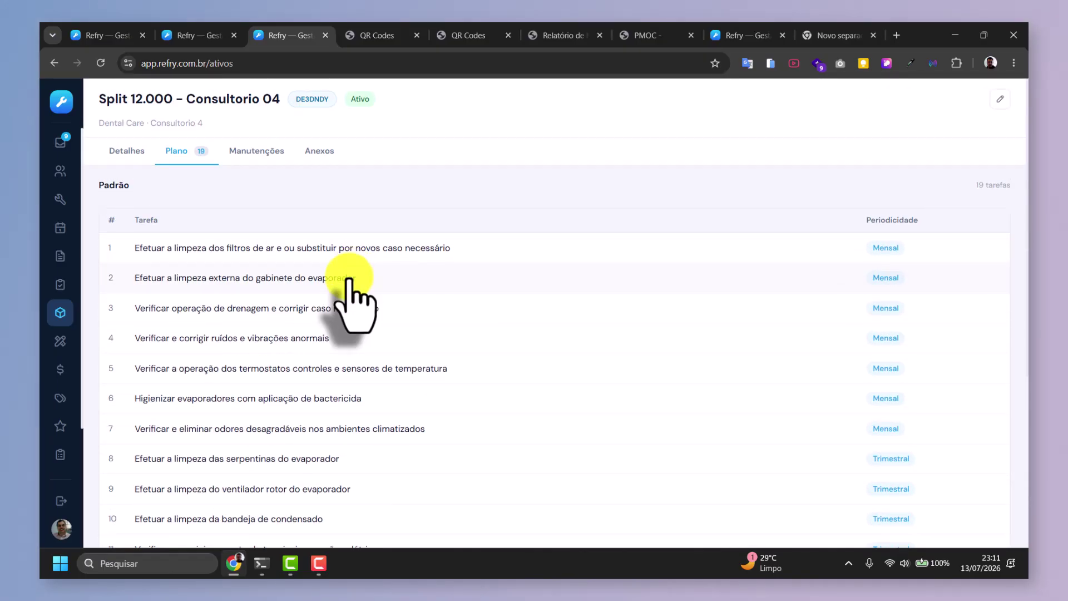
Check the Anexos section, ending on the asset's still-empty Manutenções list.
left_click(252, 150)
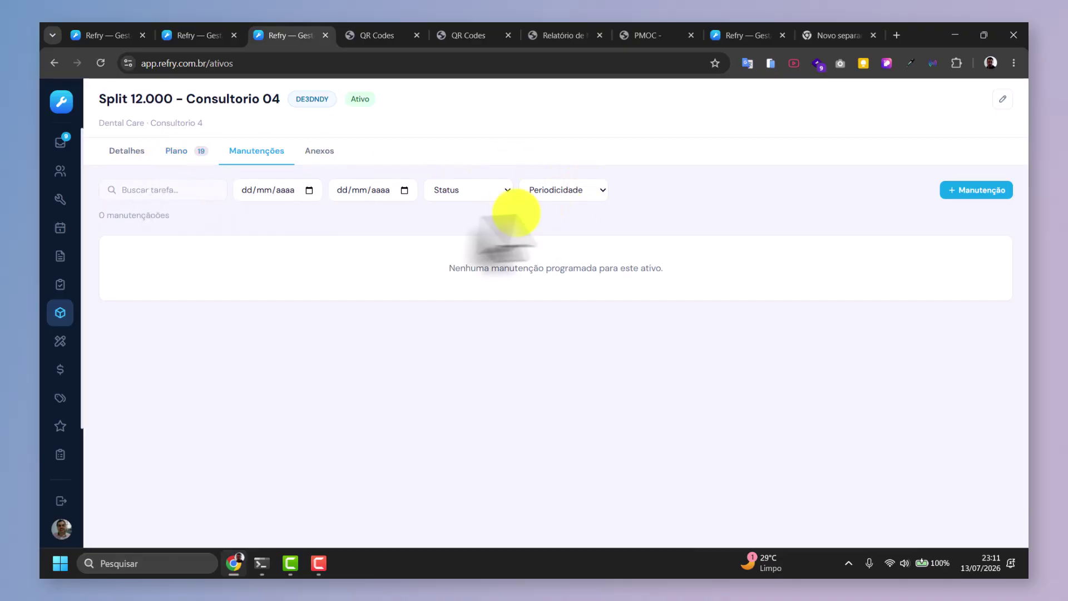
left_click(321, 156)
left_click(281, 155)
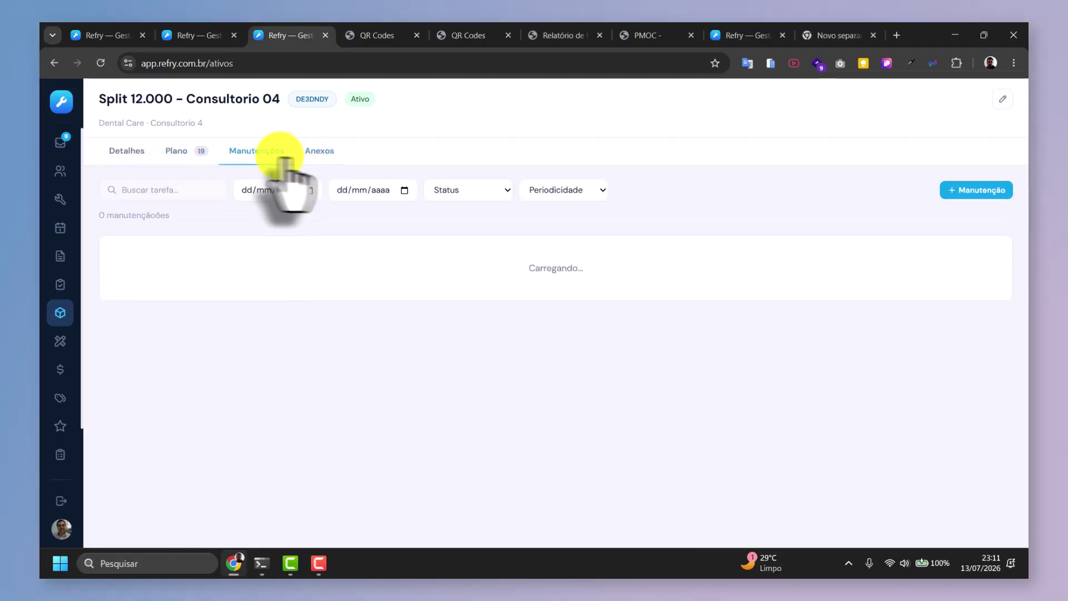
Start a custom maintenance task titled 'Preventiva Mensal' under the active 2026–2027 contract.
left_click(998, 192)
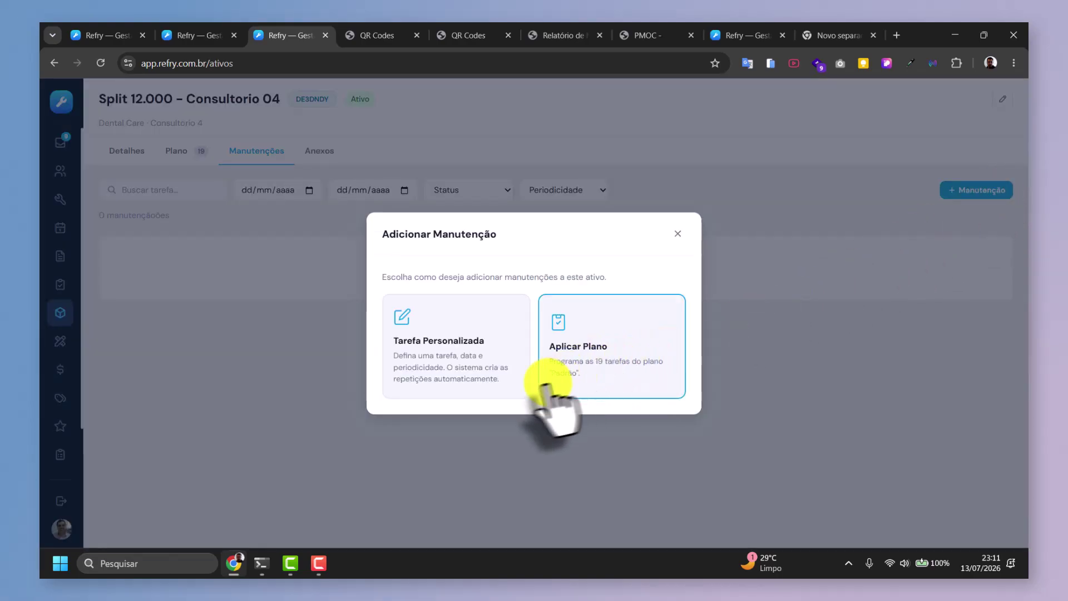
left_click(468, 348)
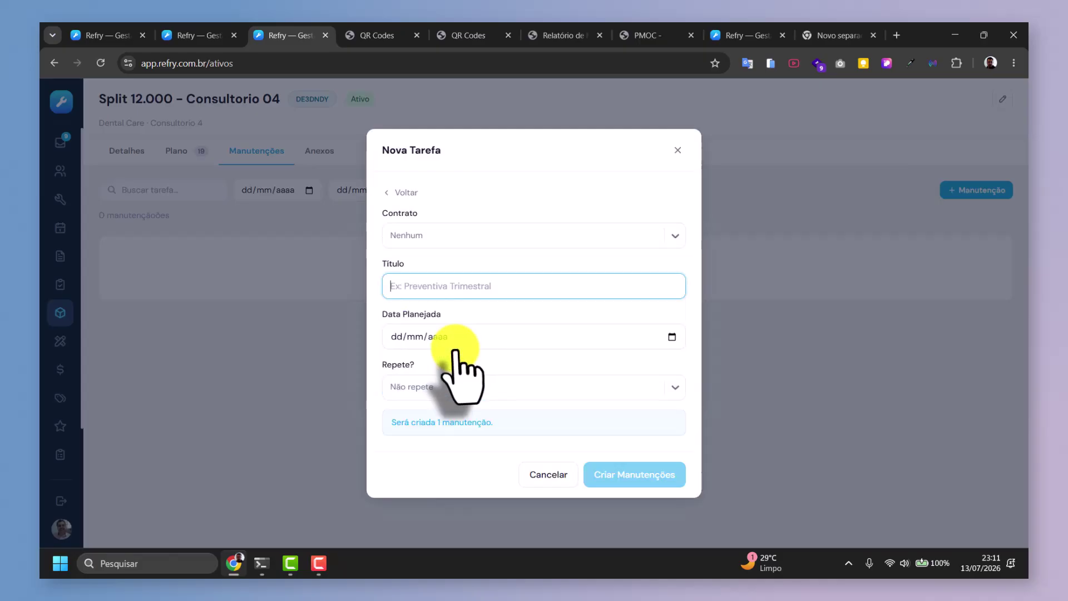
left_click(438, 236)
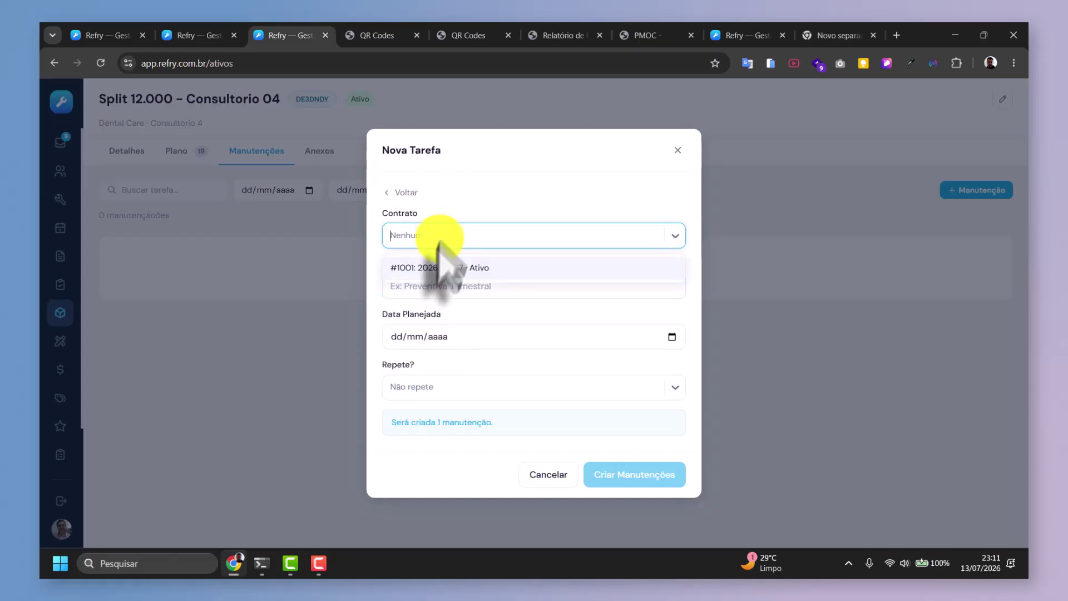
left_click(435, 259)
left_click(424, 287)
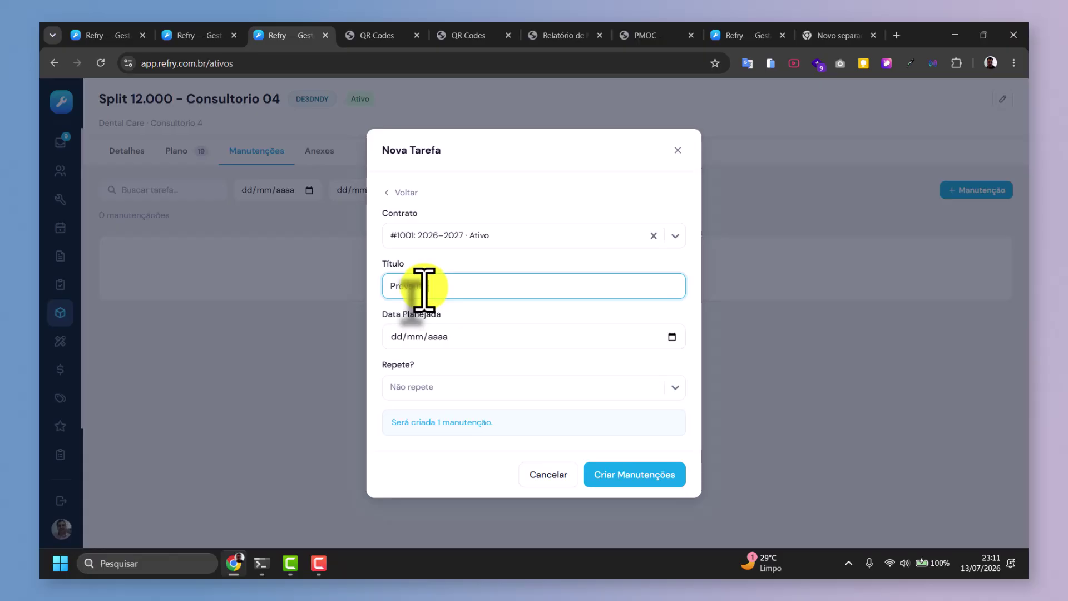
type("Preventiva Mensal")
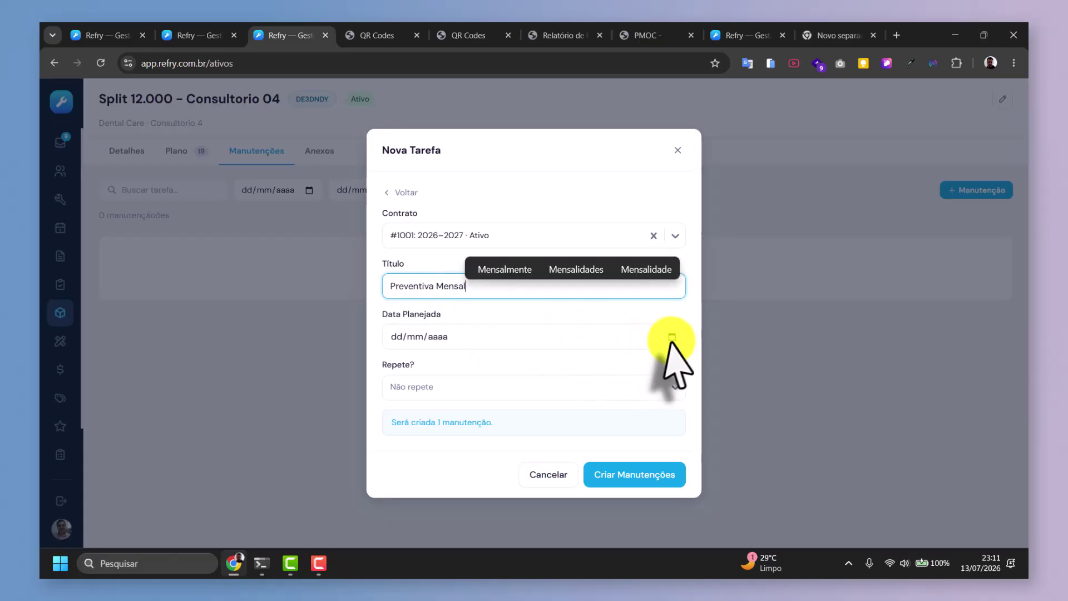
Plan it from 20/07/2026 repeating monthly and create the 12 maintenances.
left_click(671, 337)
left_click(417, 460)
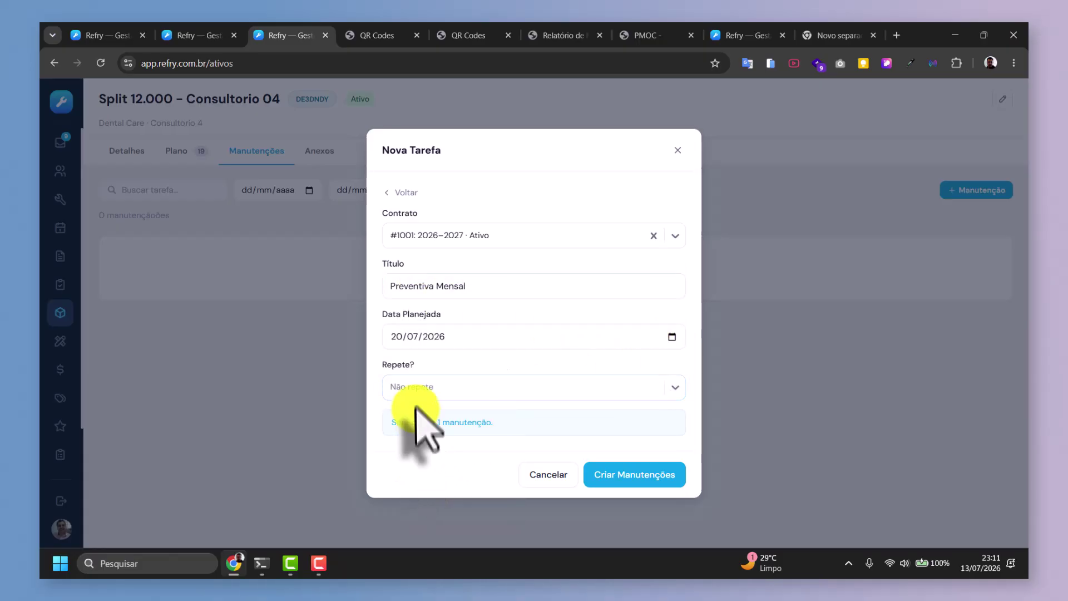
left_click(415, 386)
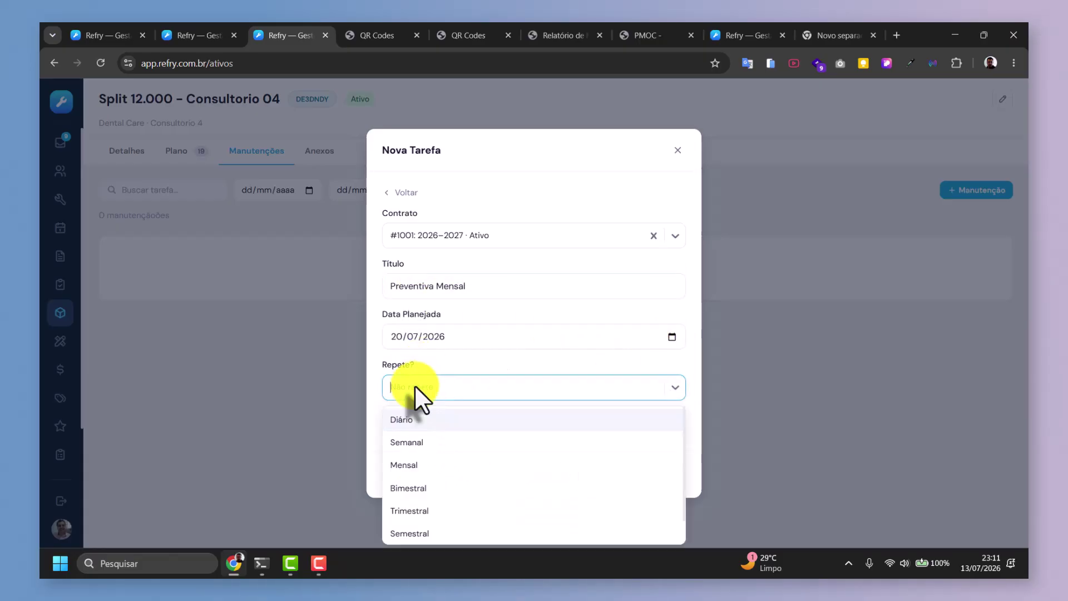
left_click(433, 465)
left_click(649, 476)
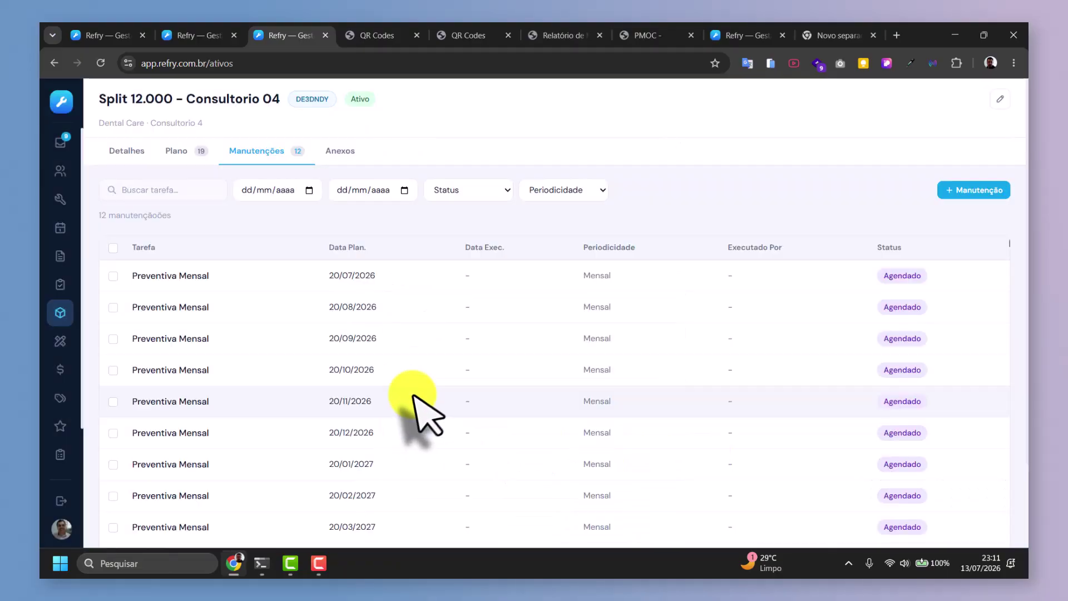
Select all 12 Preventiva Mensal maintenances and delete them with the bulk Excluir action.
scroll(412, 395, "down", 2)
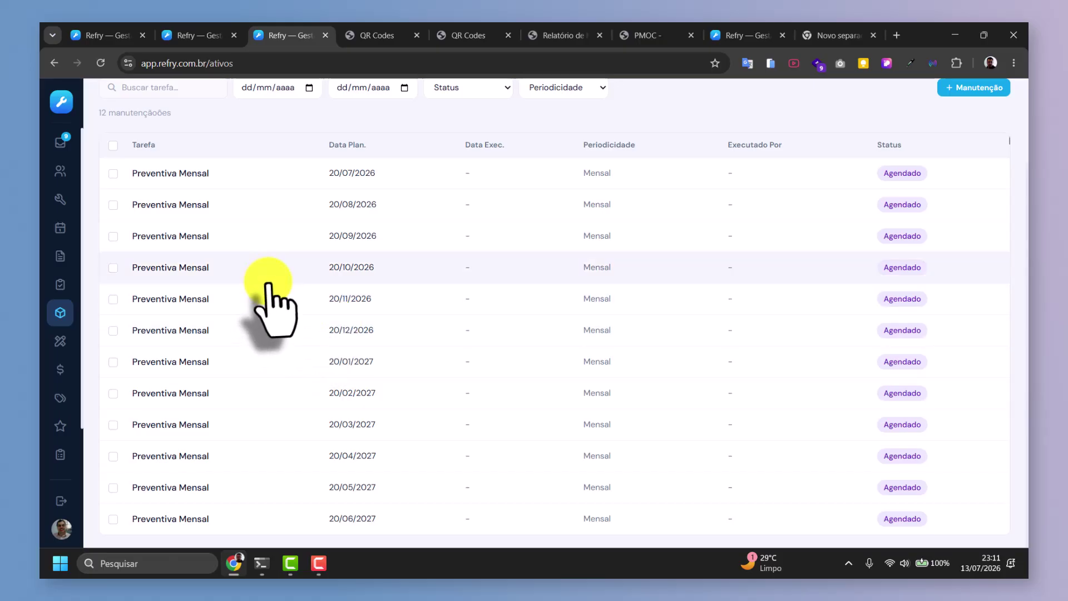
scroll(272, 300, "up", 2)
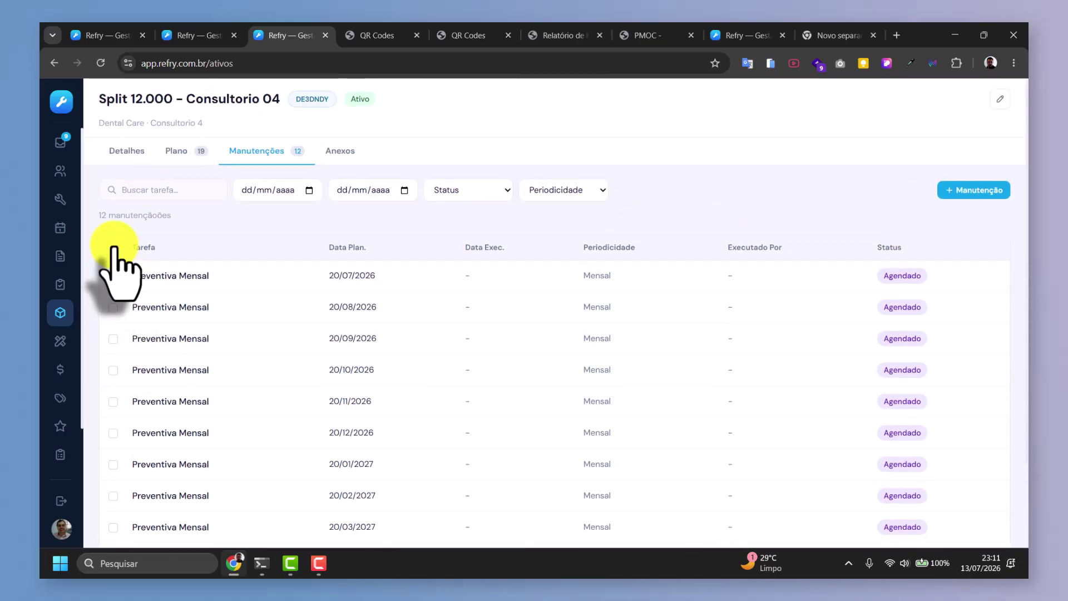
left_click(113, 247)
left_click(938, 190)
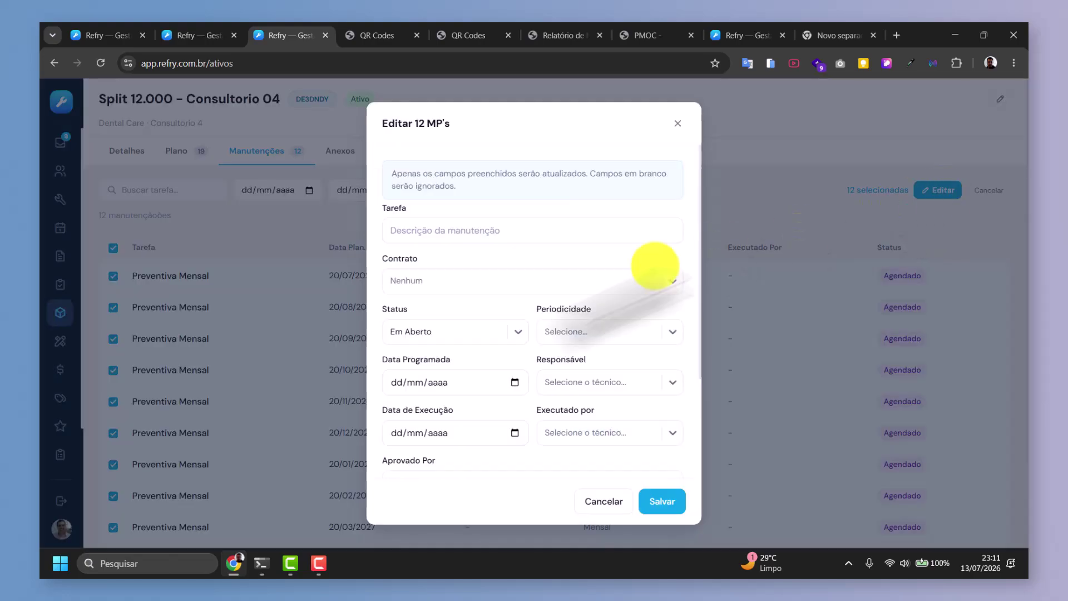
scroll(489, 393, "down", 3)
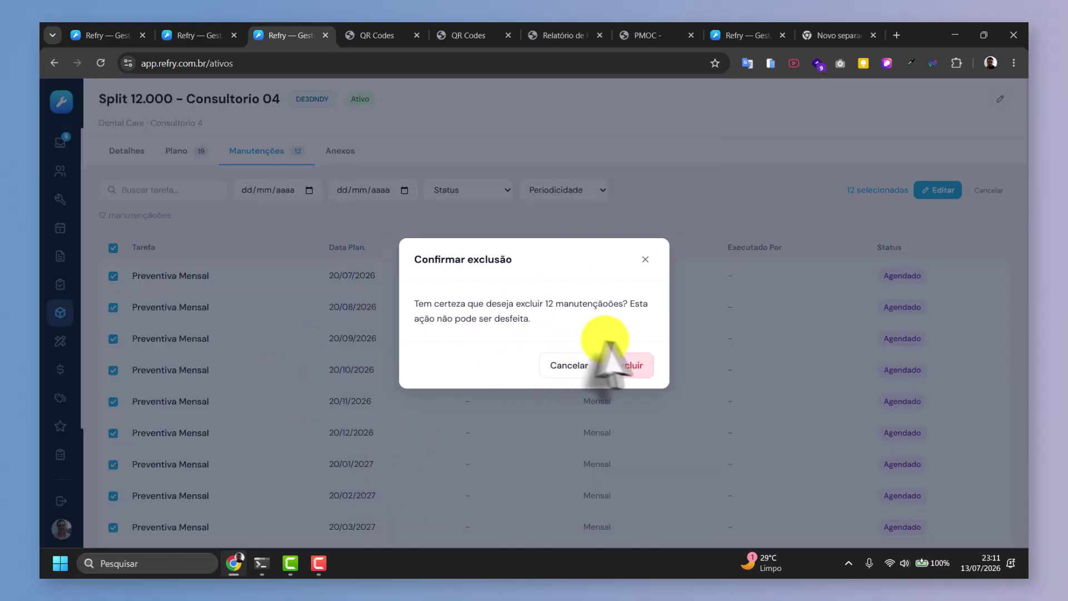
left_click(629, 365)
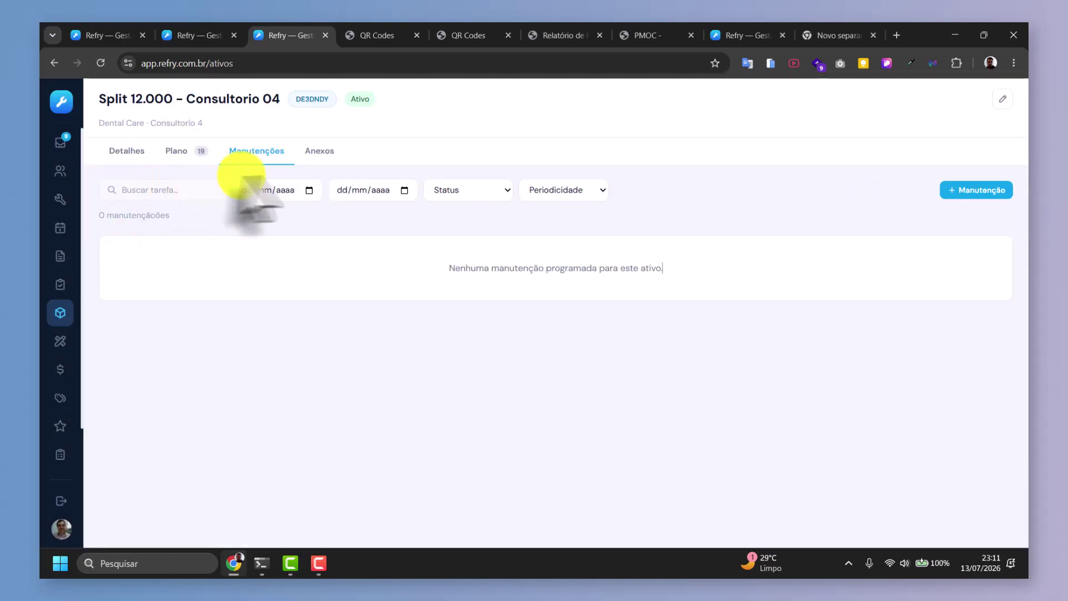
Look over the Padrão plan, then bring the Adicionar Manutenção choice back up from Manutenções.
left_click(951, 191)
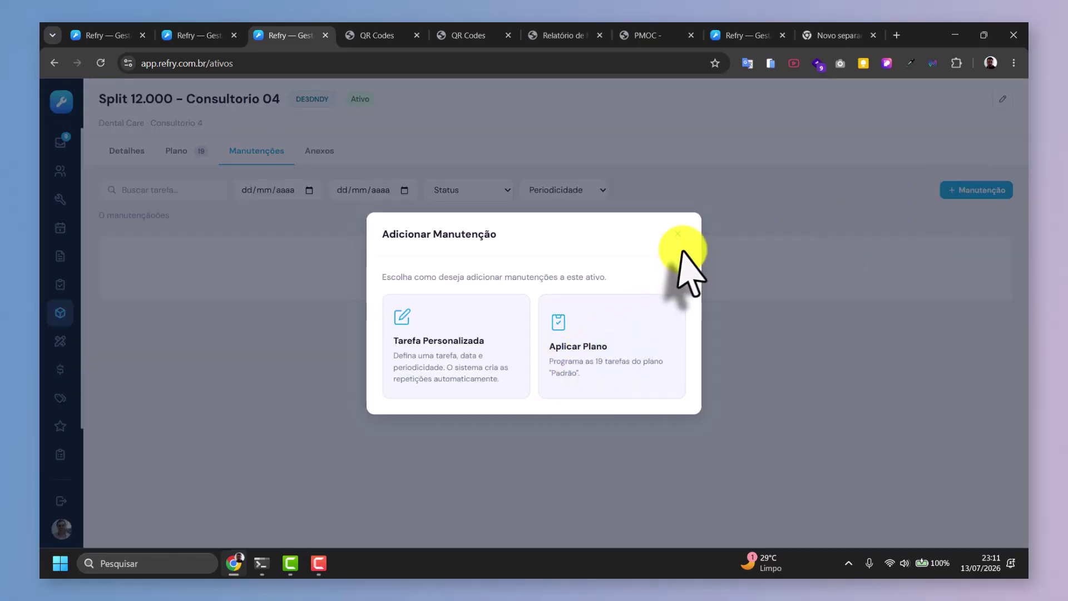
left_click(677, 233)
left_click(170, 151)
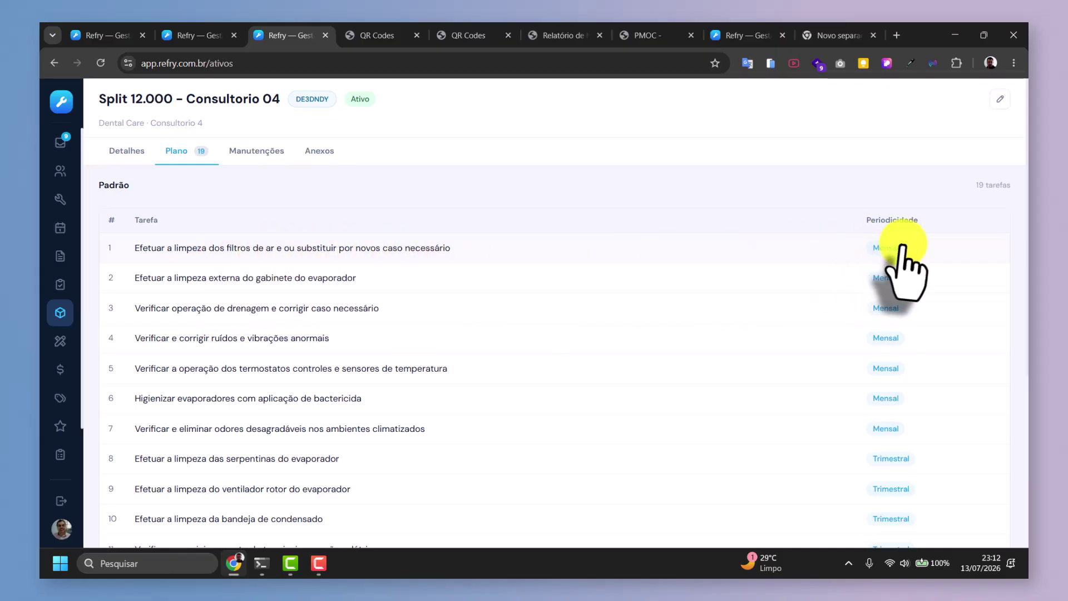
left_click(257, 154)
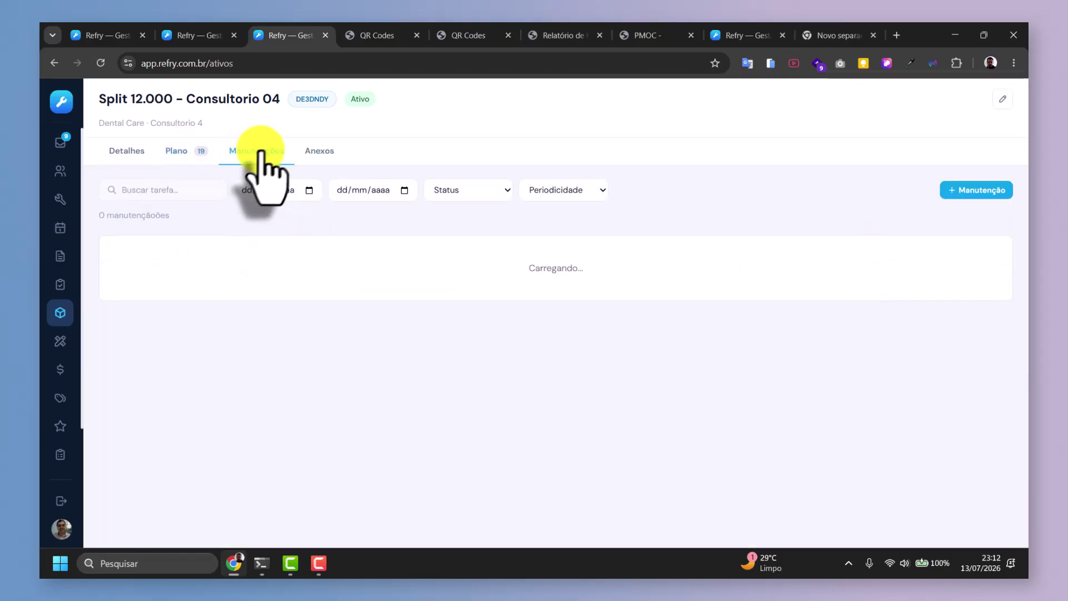
left_click(976, 190)
left_click(457, 332)
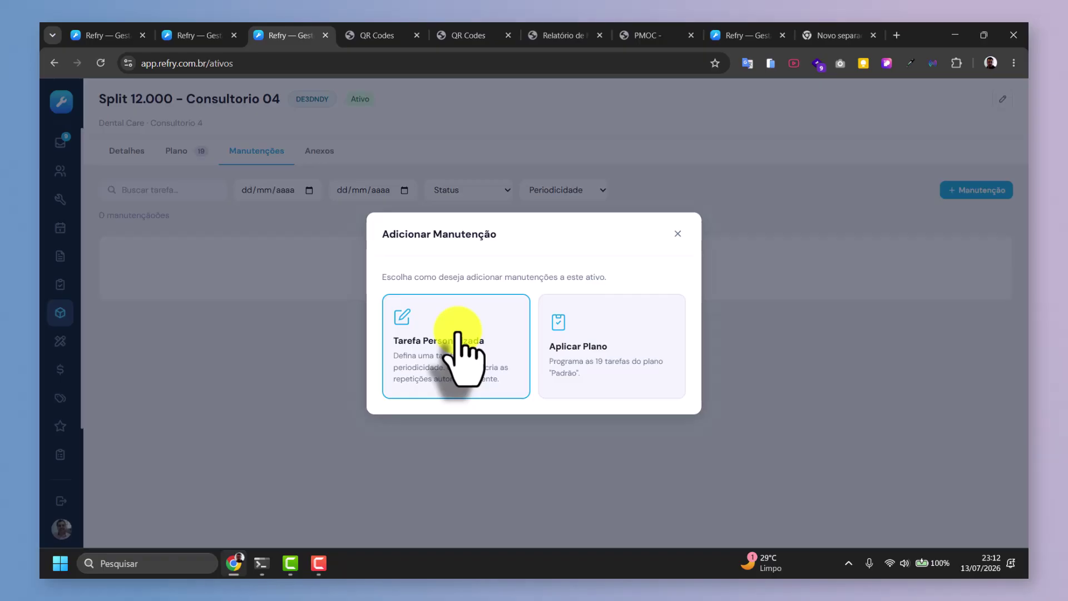
Apply the Padrão plan under the 2026–2027 contract from 20/07/2026, generating 116 maintenances.
left_click(605, 359)
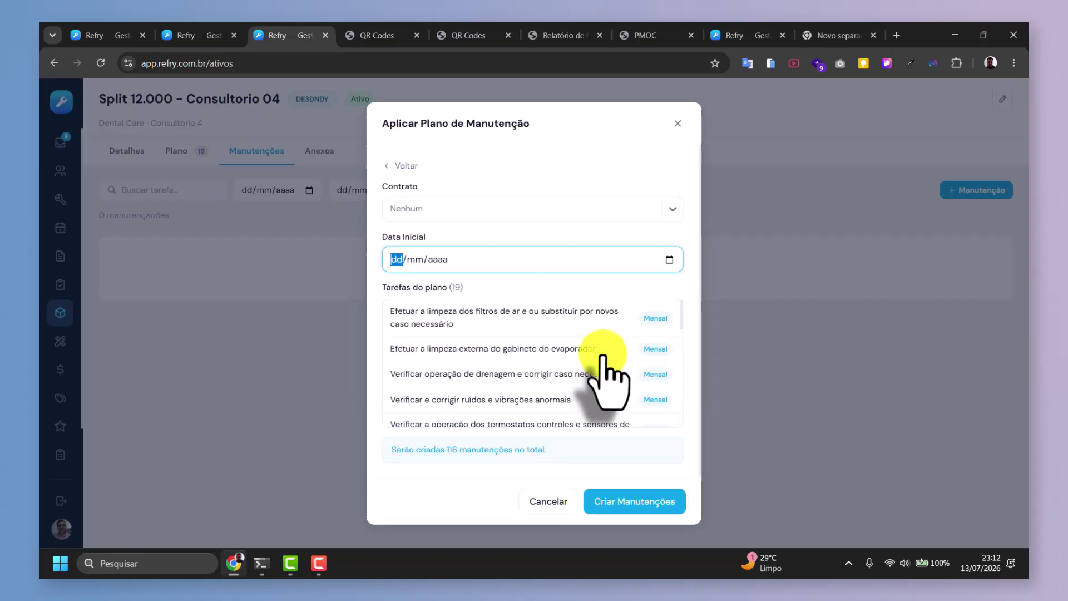
left_click(462, 210)
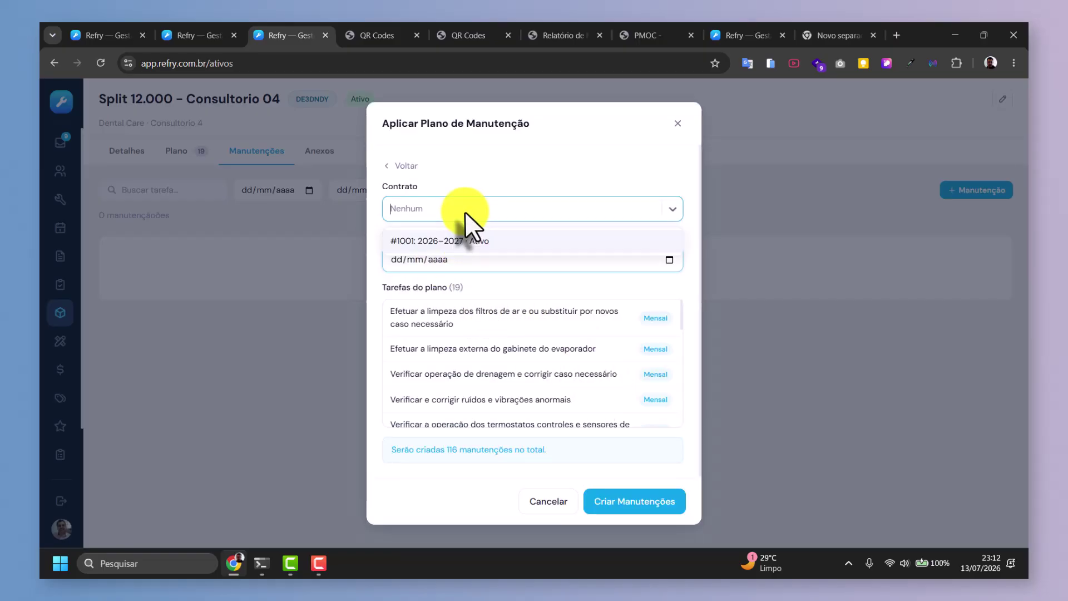
left_click(443, 241)
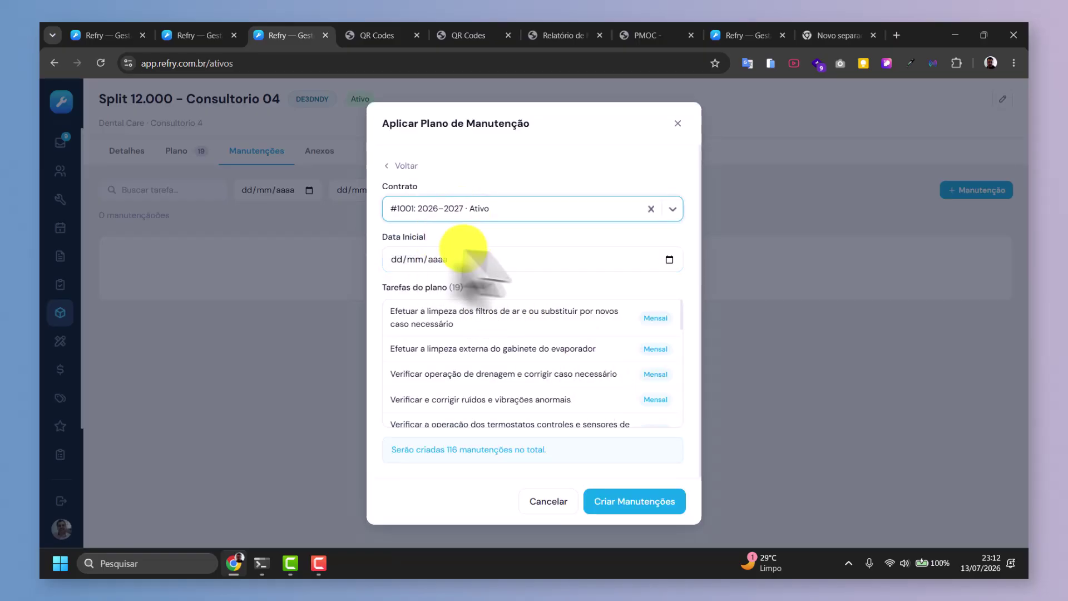
left_click(670, 259)
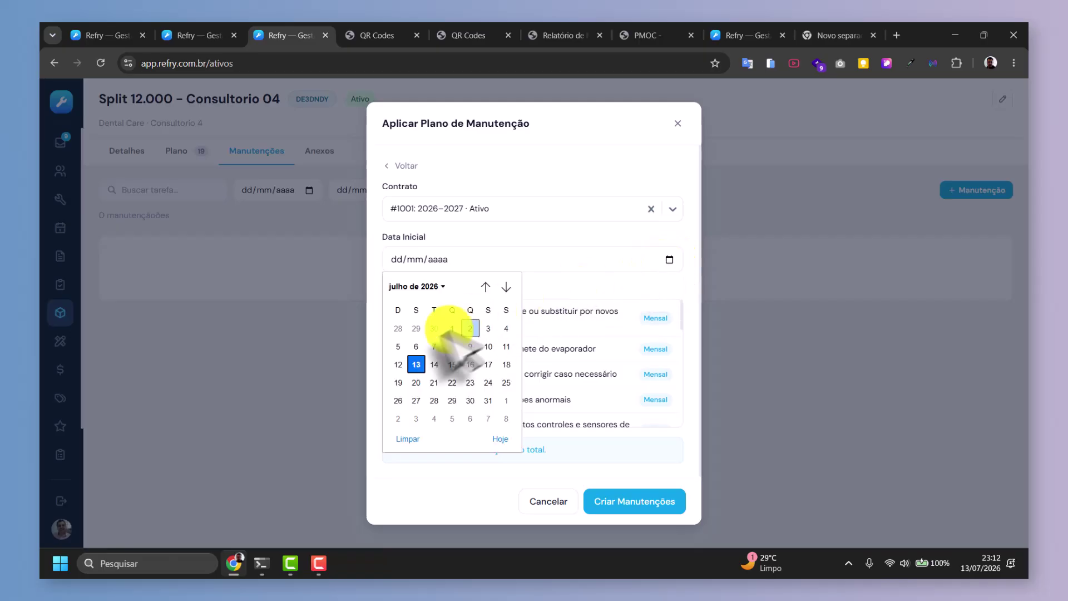
left_click(414, 381)
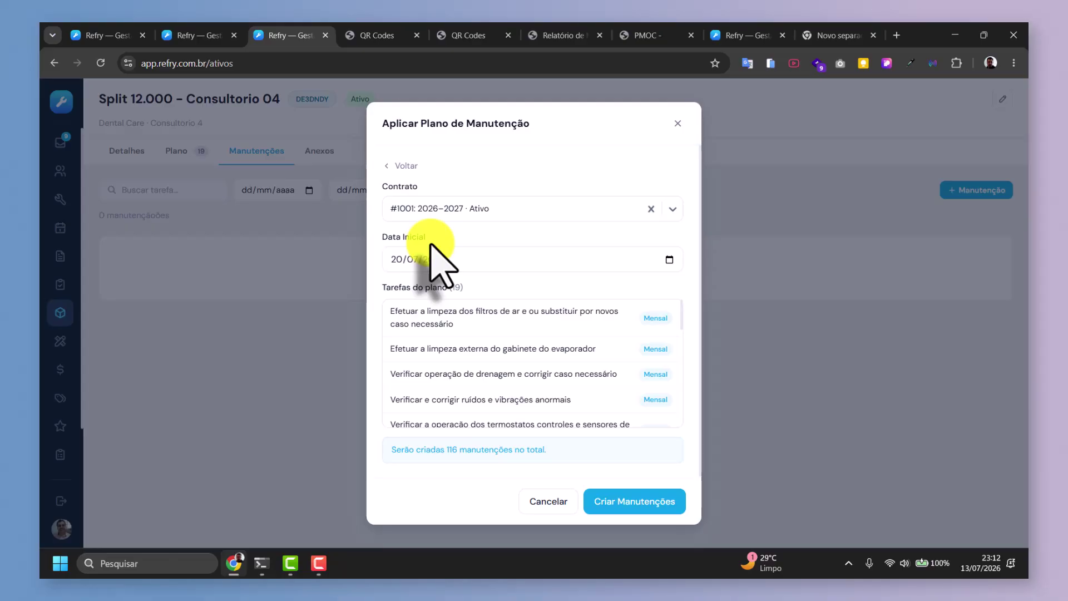
scroll(556, 317, "down", 3)
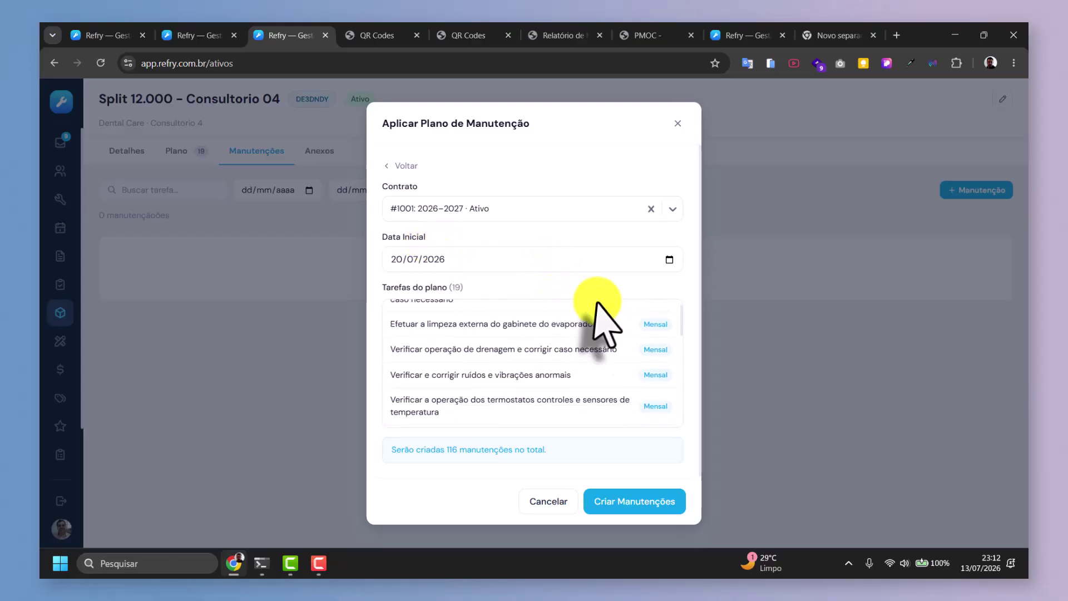
left_click(651, 501)
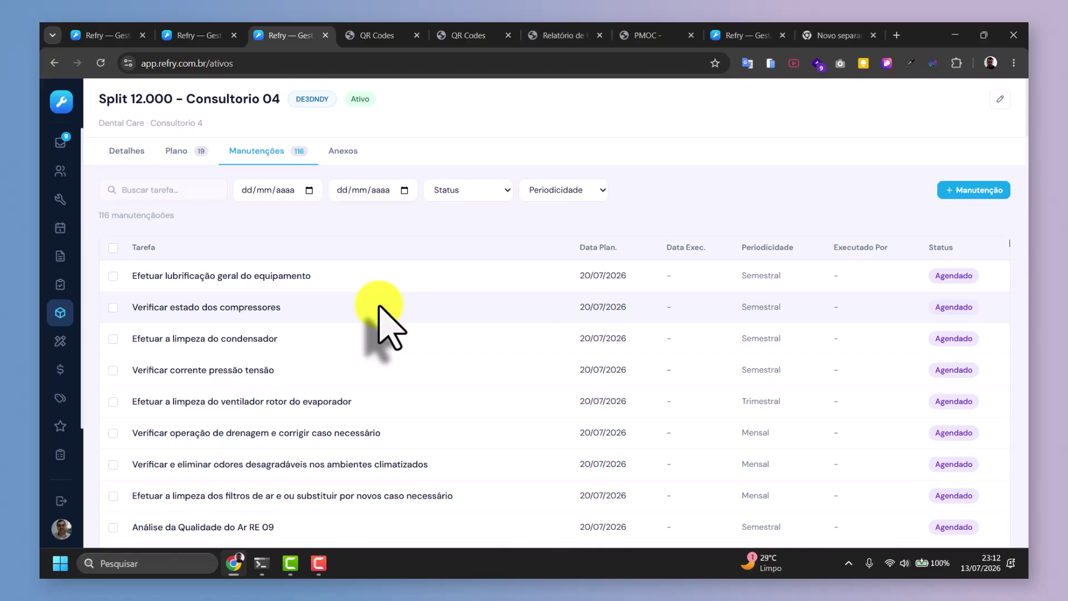
Pass through Contratos and Manutenções in the sidebar to reach the 88-asset Ativos grid.
scroll(436, 345, "down", 15)
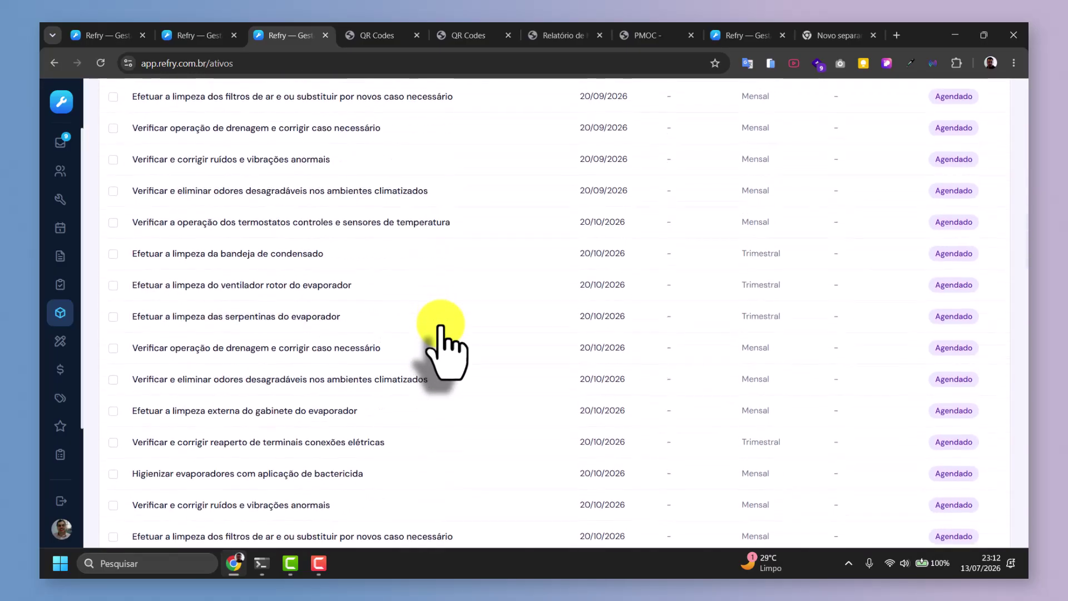
scroll(440, 334, "up", 15)
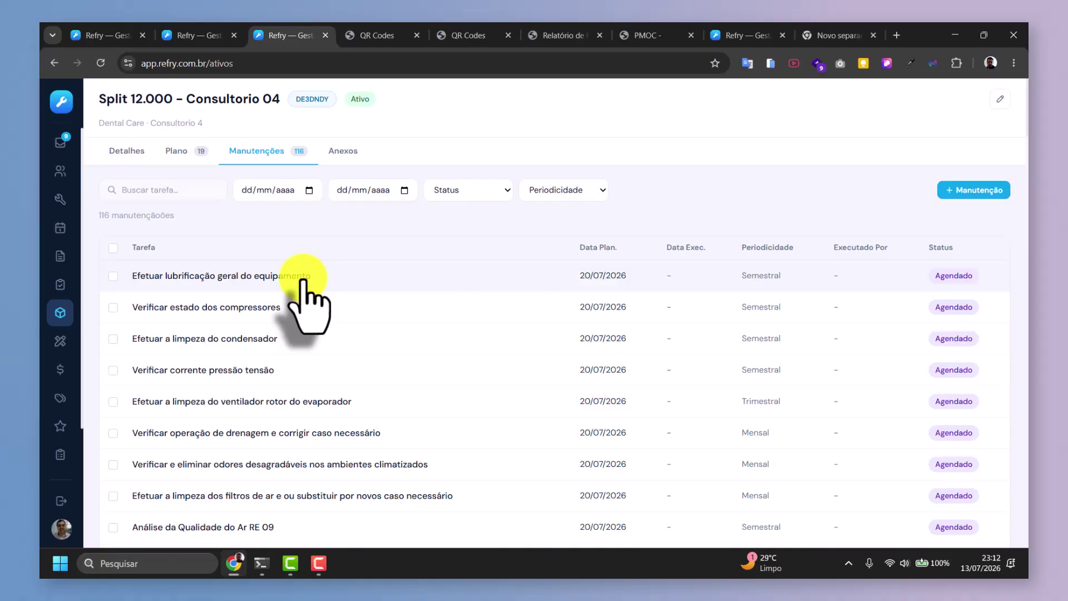
left_click(60, 256)
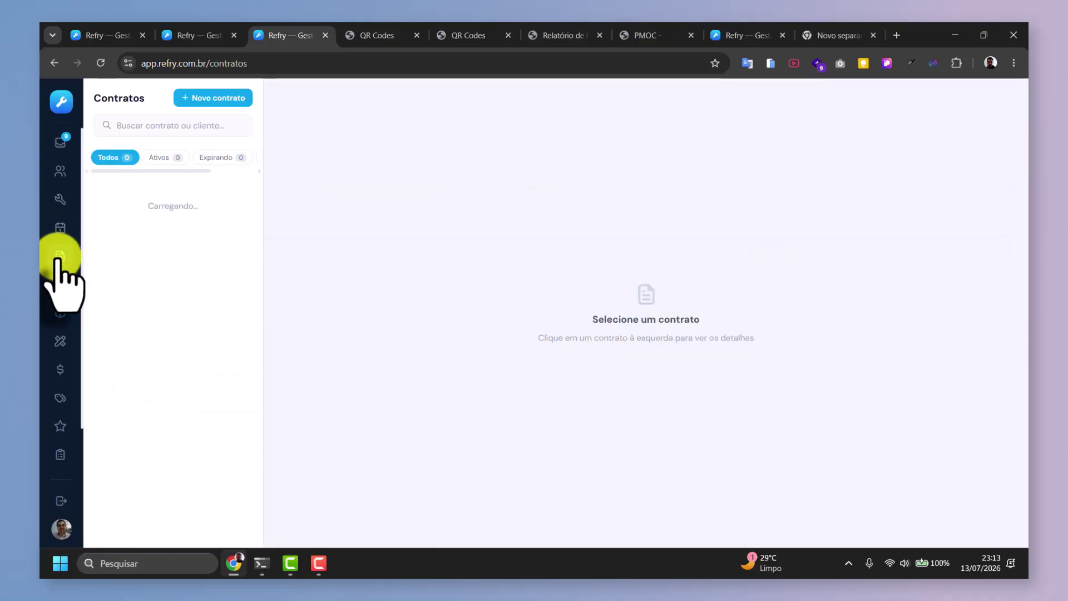
left_click(58, 285)
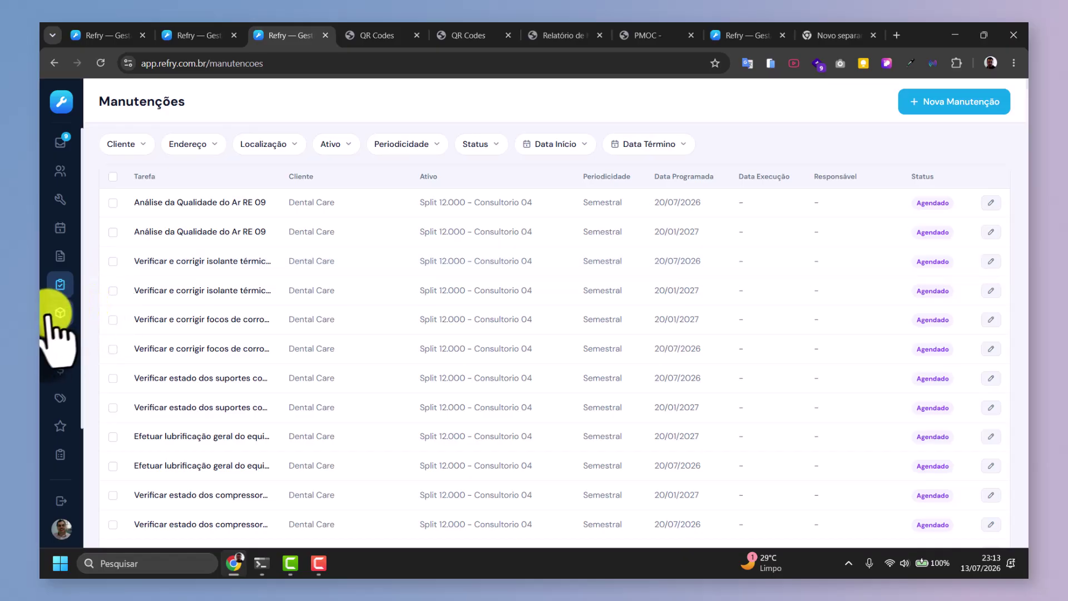
left_click(60, 313)
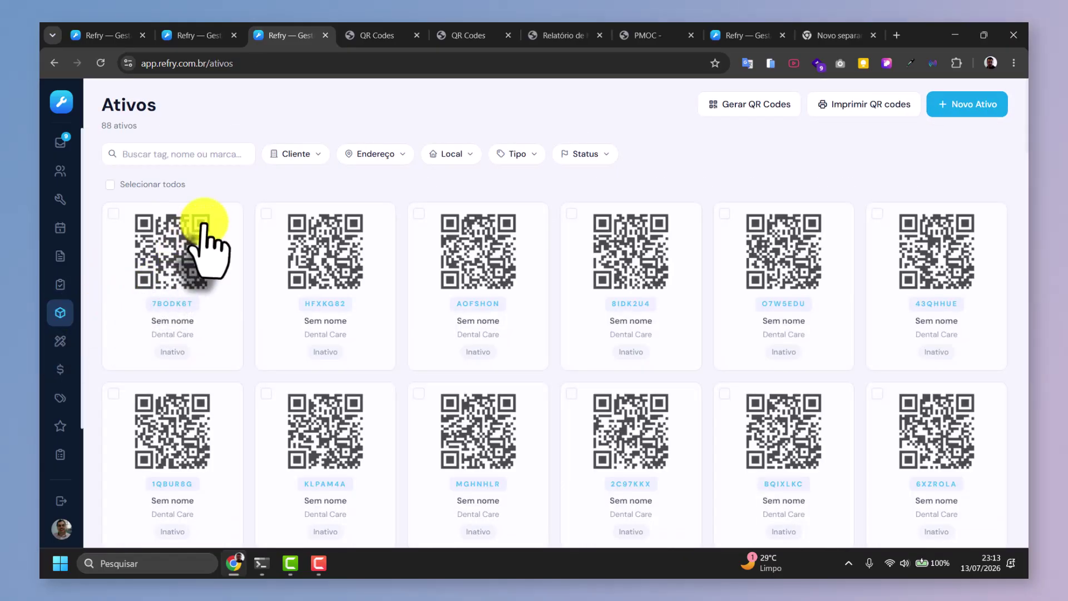
Filter assets to client Dental Care and address Principal, then open Split 12.000 - Consultorio 04.
scroll(202, 226, "down", 8)
scroll(240, 245, "up", 3)
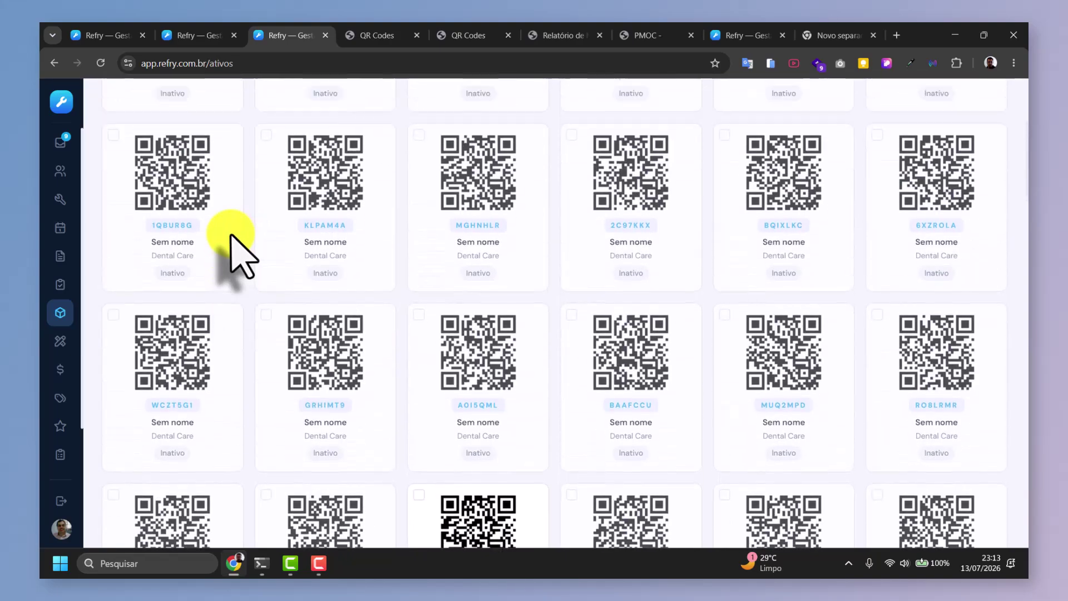
scroll(234, 247, "up", 5)
left_click(308, 157)
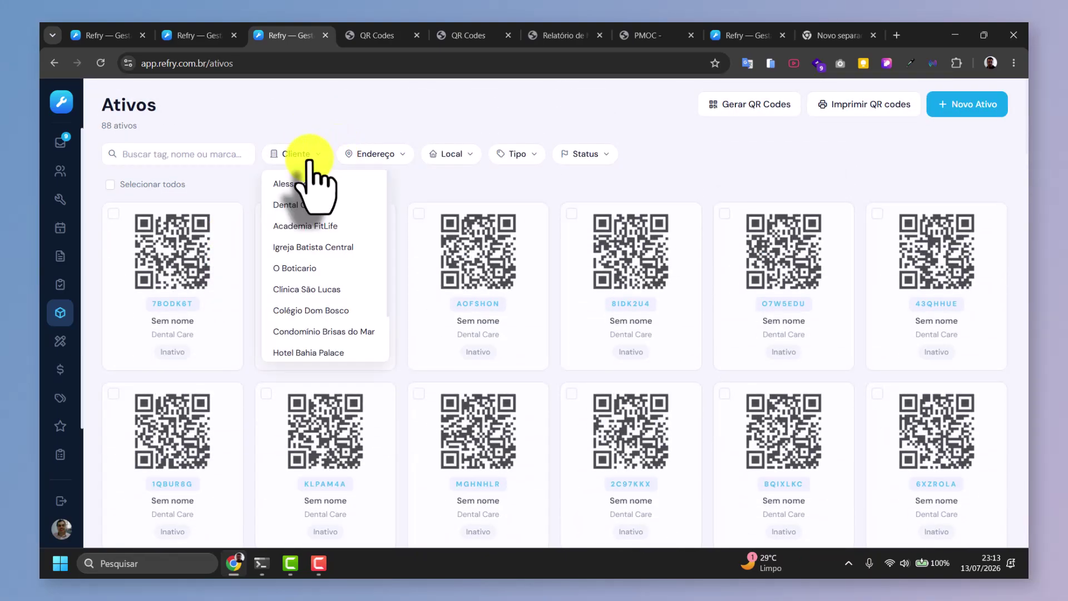
left_click(292, 206)
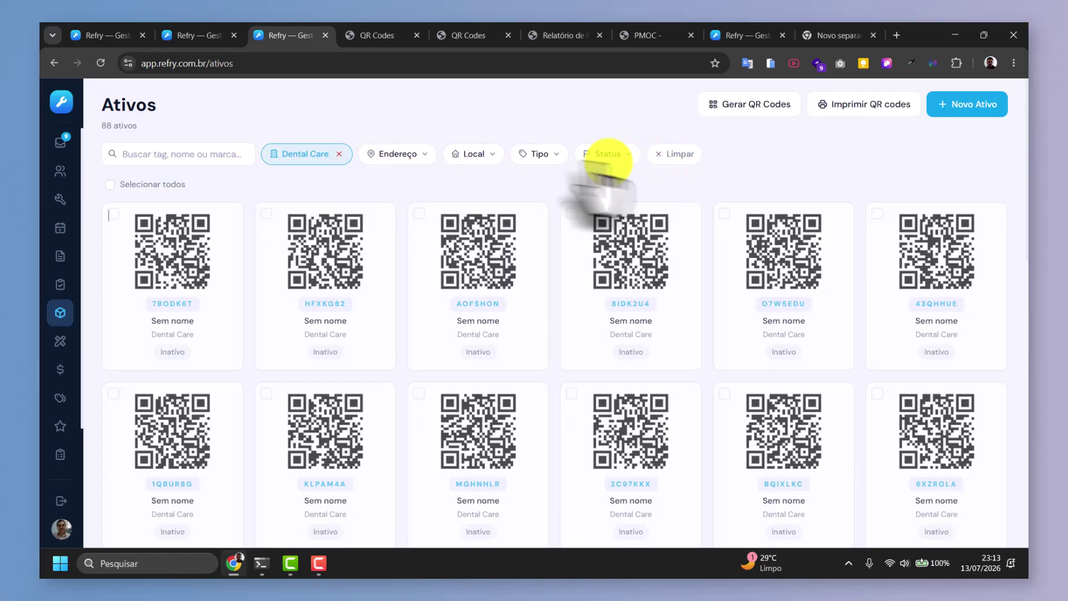
left_click(419, 153)
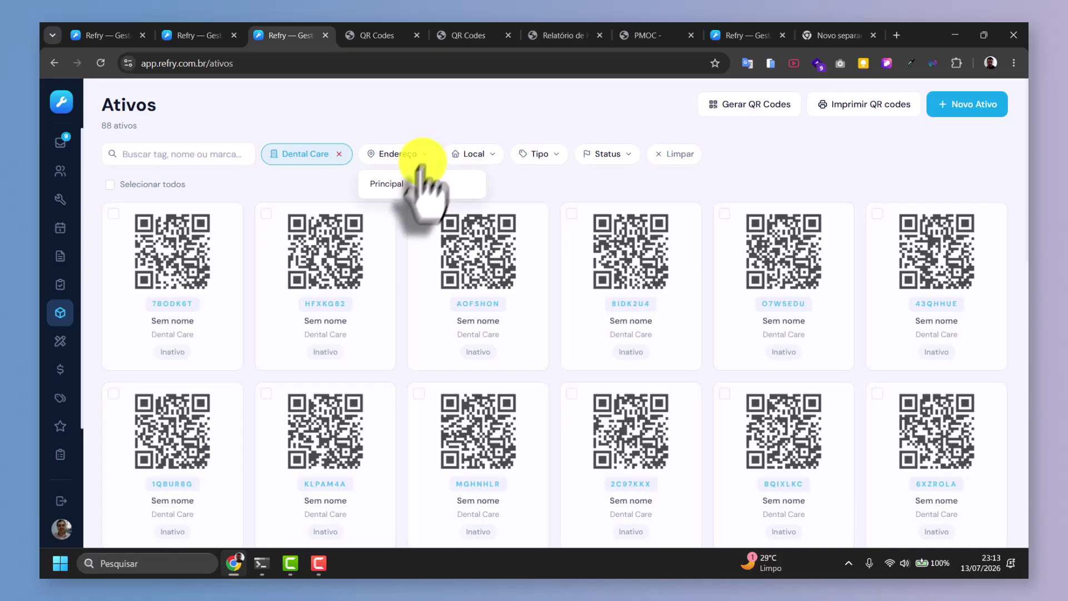
left_click(383, 181)
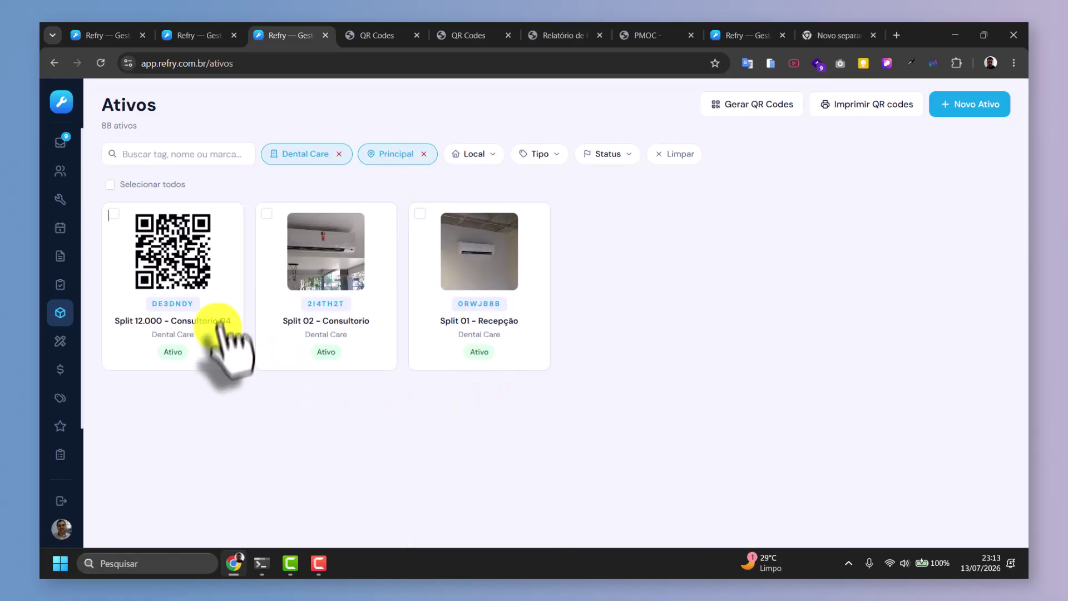
left_click(223, 286)
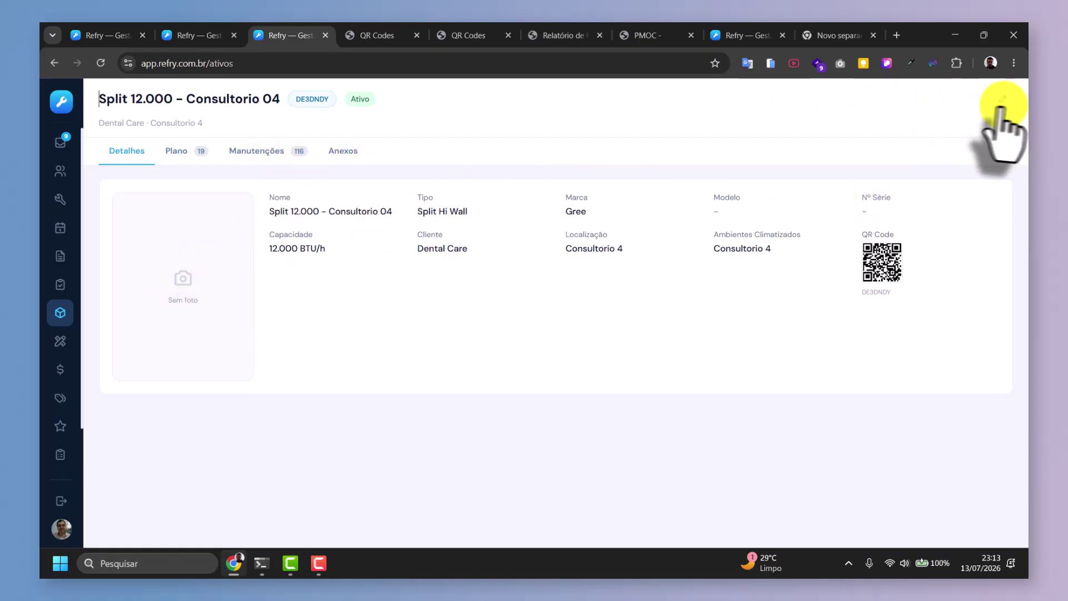
Check the asset's QR code on Detalhes, then list its 116 Agendado maintenance tasks.
left_click(274, 151)
left_click(121, 152)
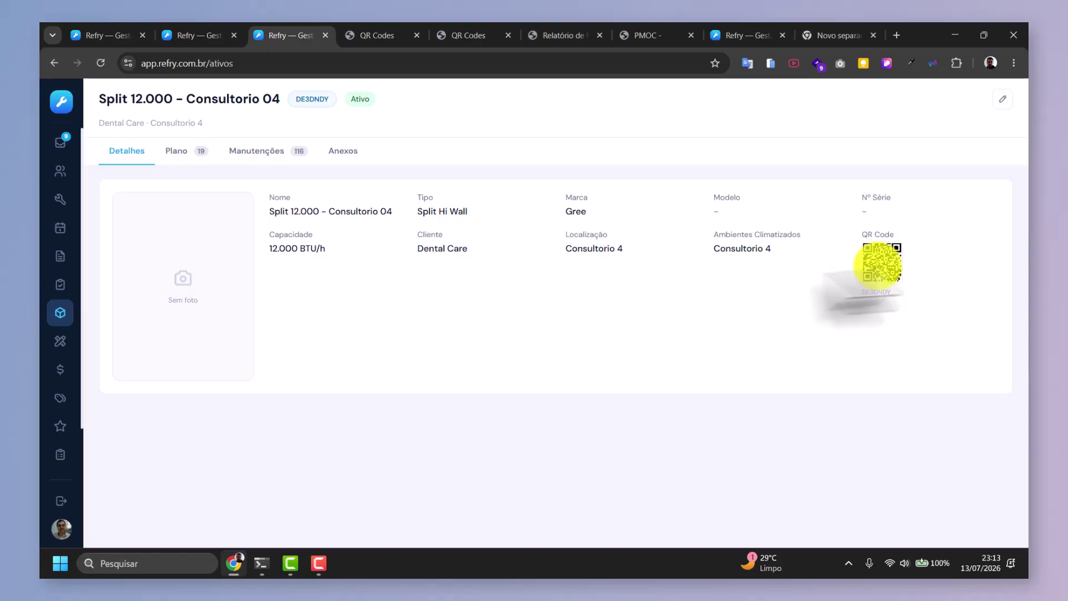
left_click(273, 153)
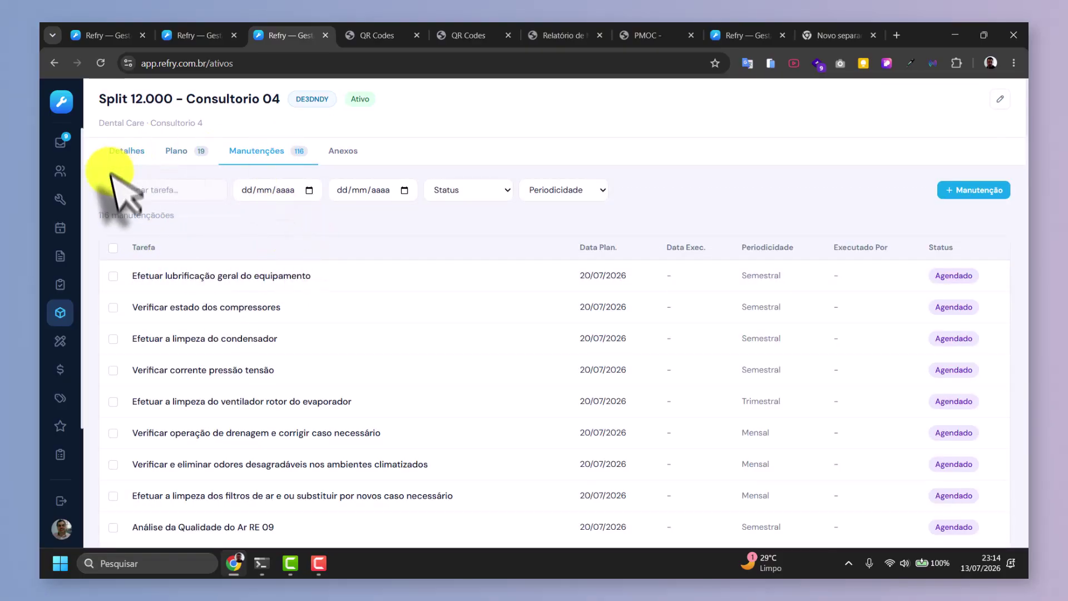
Filter tasks to 20/07/2026 through 20/07/2026, Agendado, Mensal, and select all seven results.
left_click(310, 191)
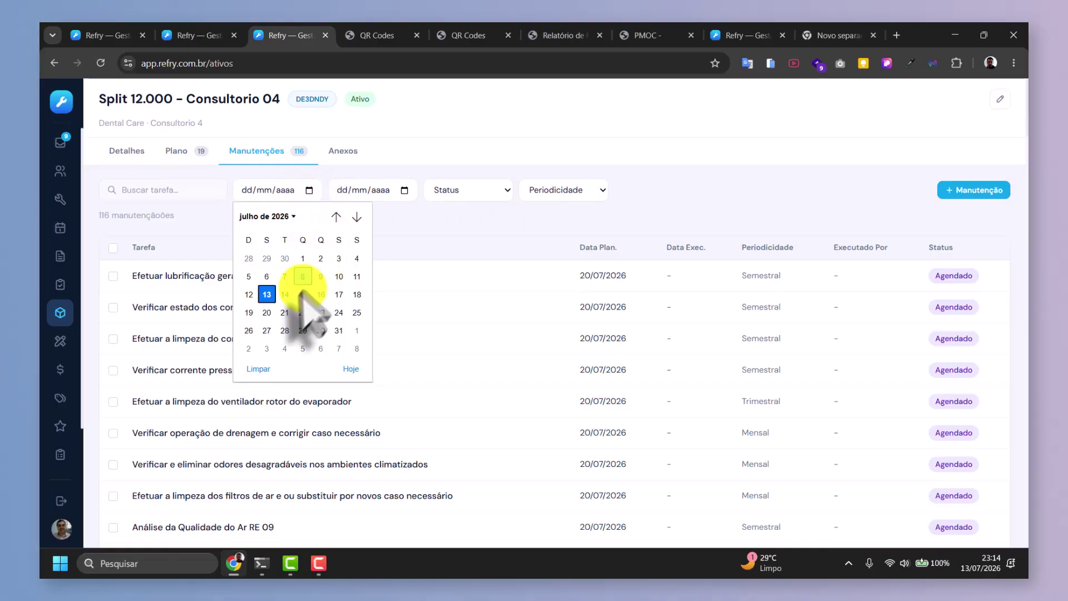
left_click(267, 312)
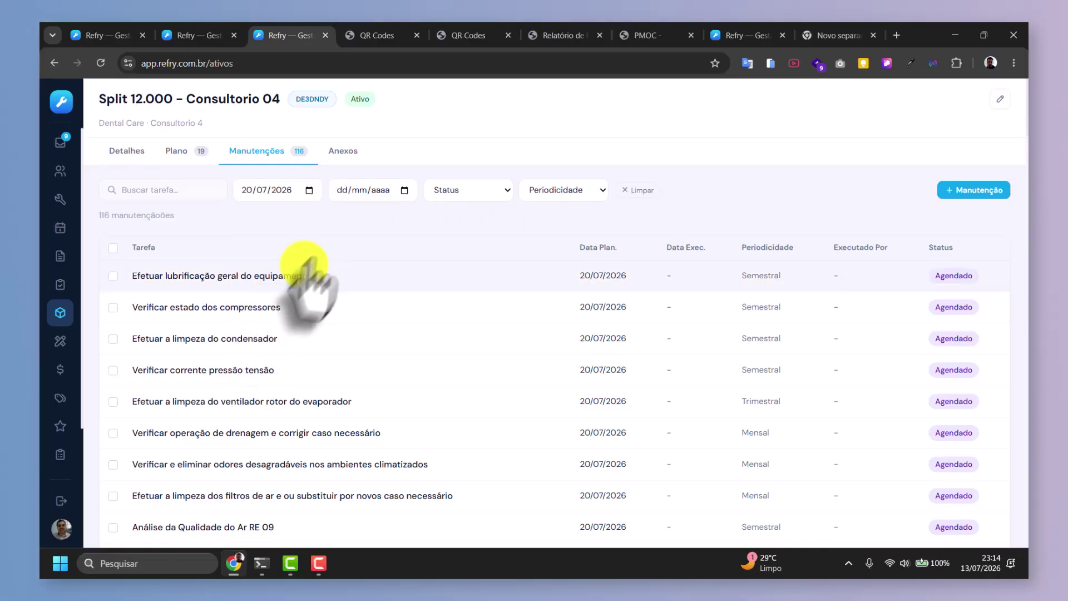
left_click(402, 191)
left_click(362, 313)
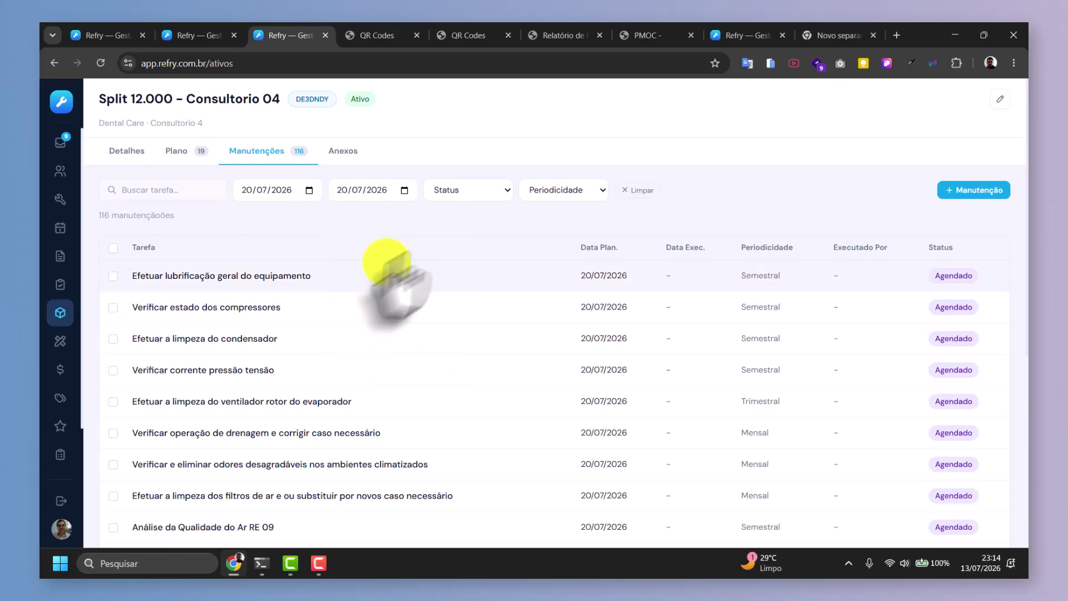
left_click(505, 191)
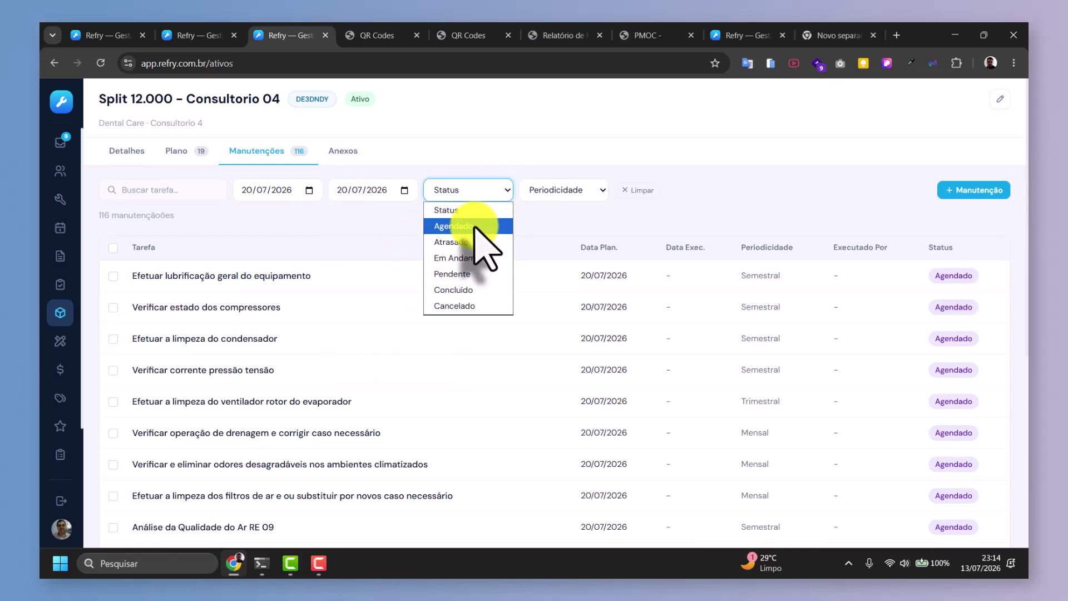
left_click(474, 229)
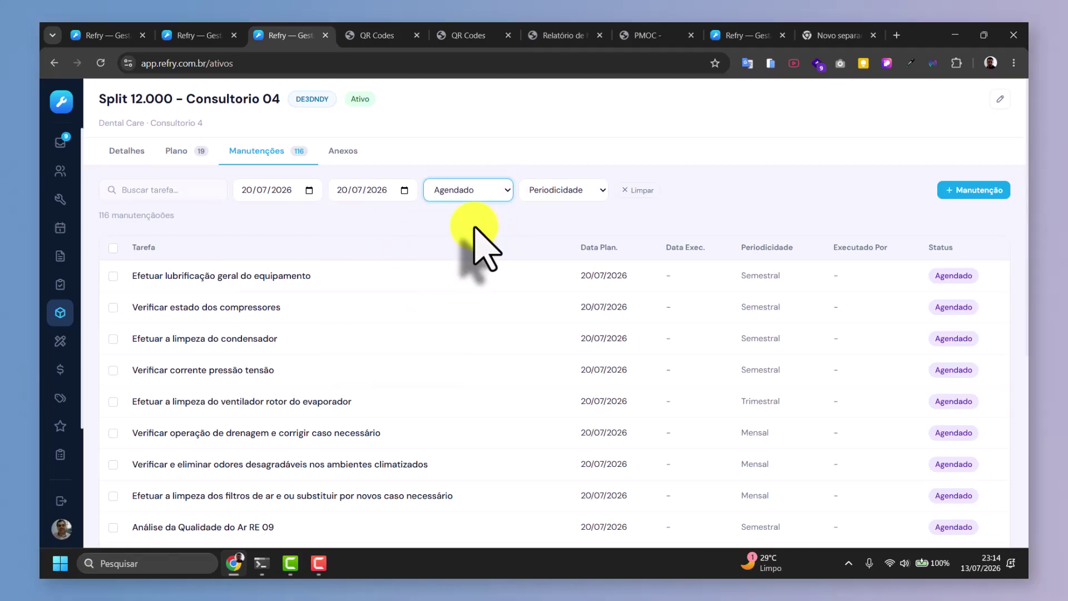
left_click(579, 192)
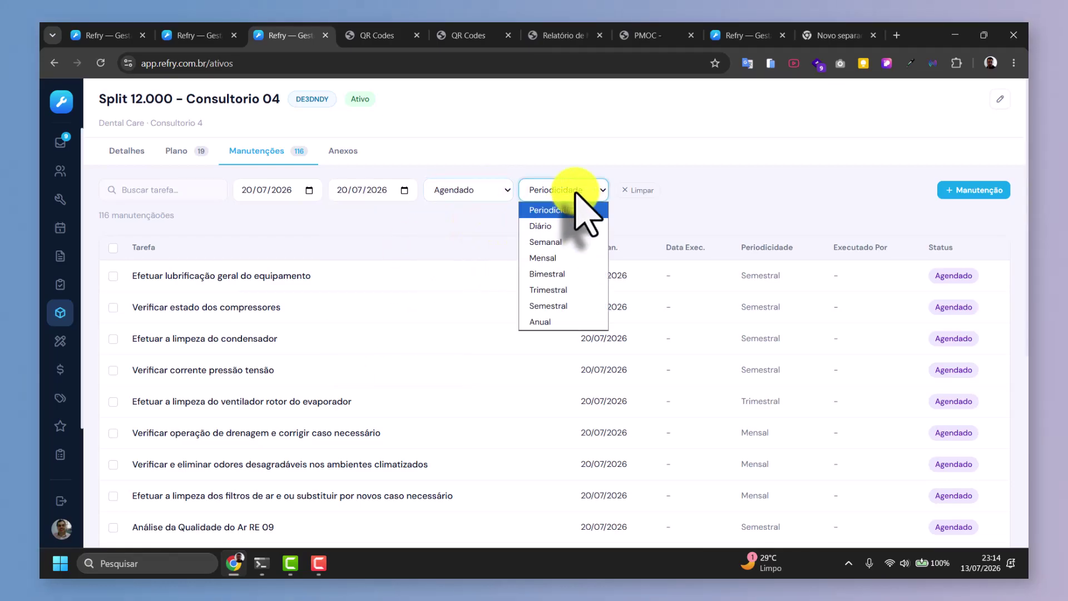
left_click(546, 251)
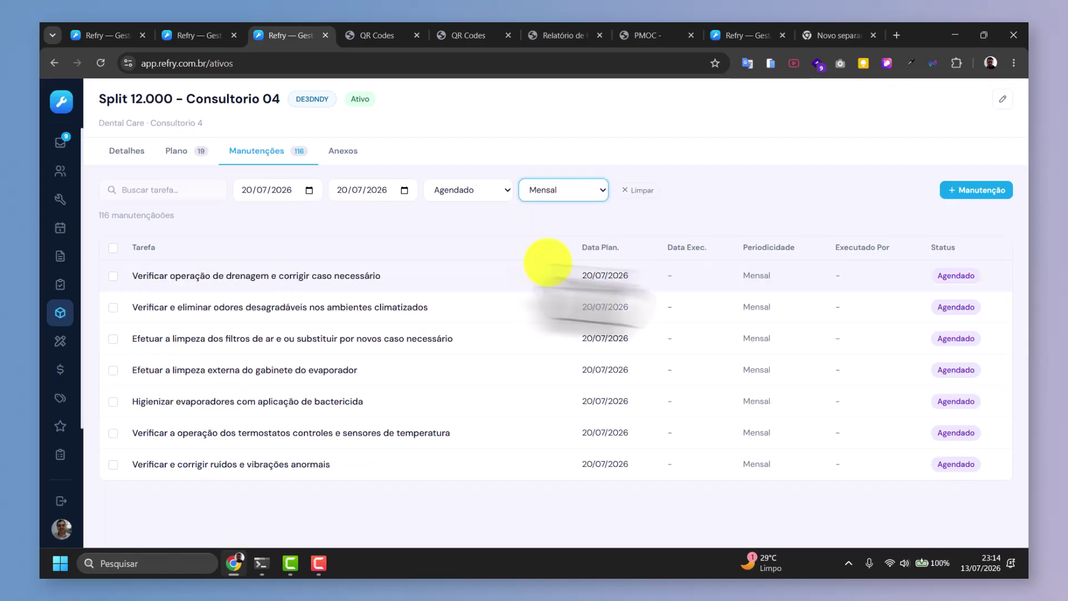
left_click(114, 248)
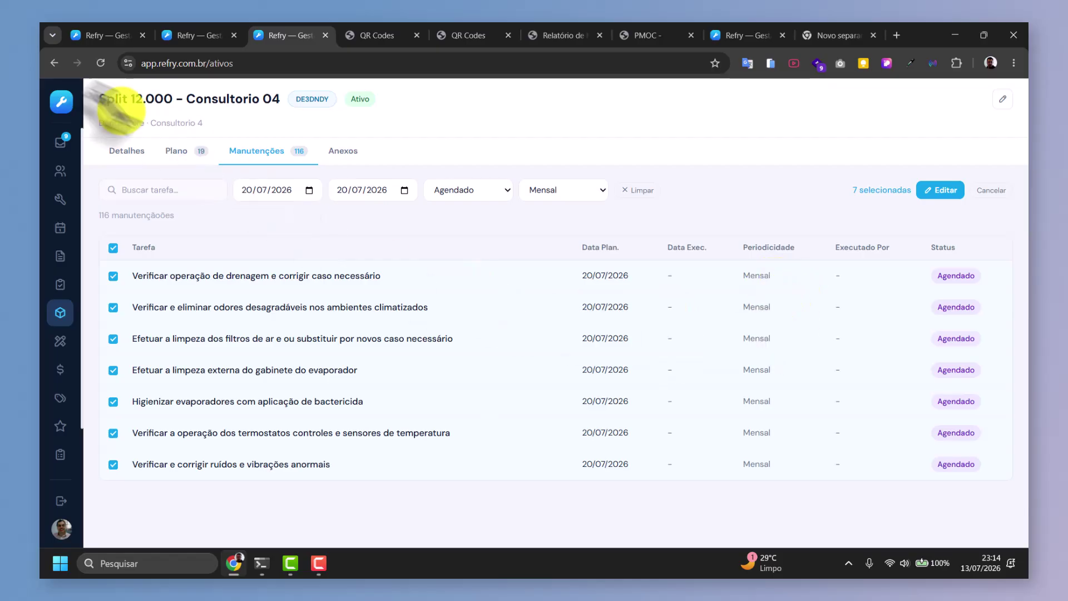
Bulk-edit the seven tasks: link the 2026–2027 contract, execution date 21/07/2026, approver filled, and save.
left_click(943, 191)
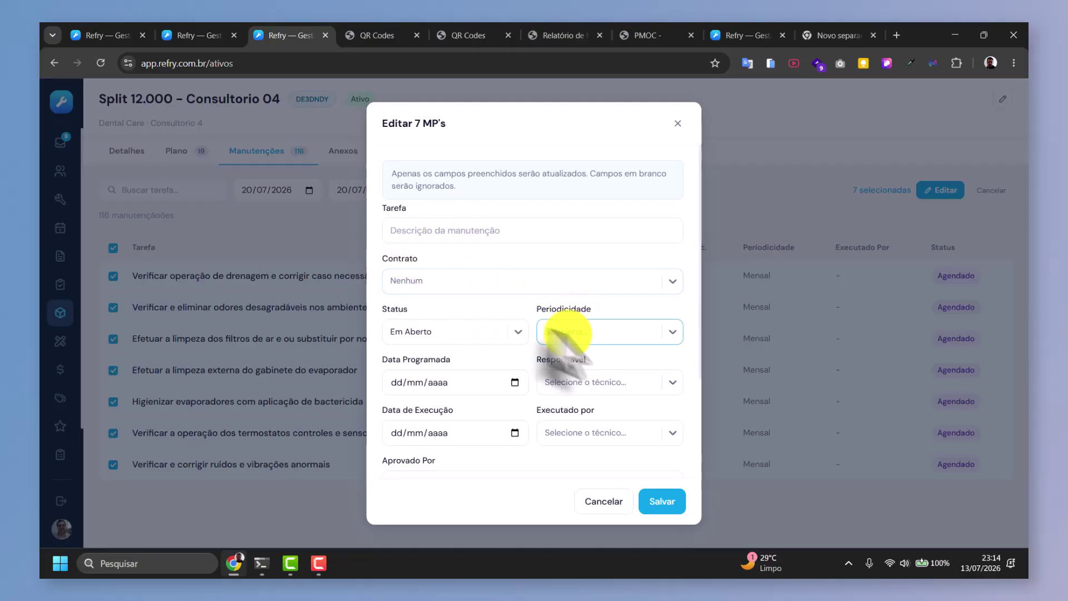
left_click(496, 283)
left_click(470, 313)
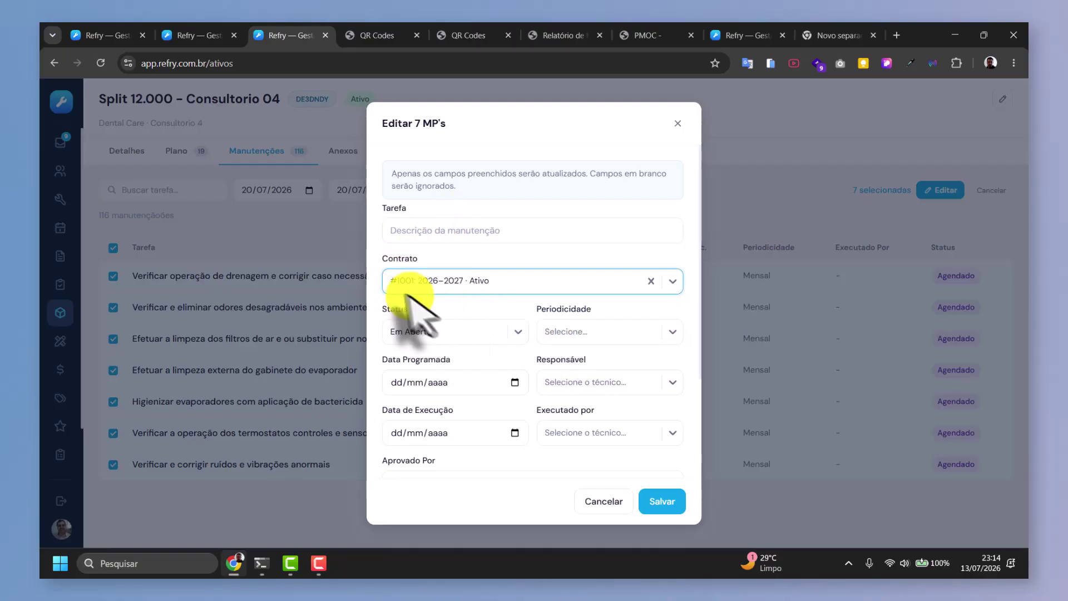
scroll(532, 339, "down", 1)
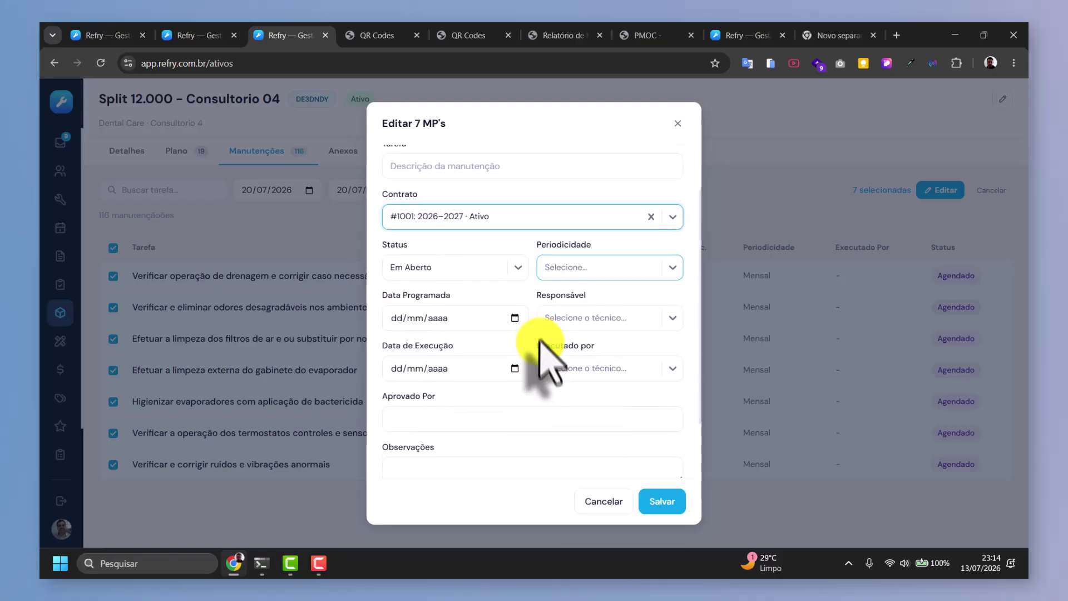
left_click(504, 368)
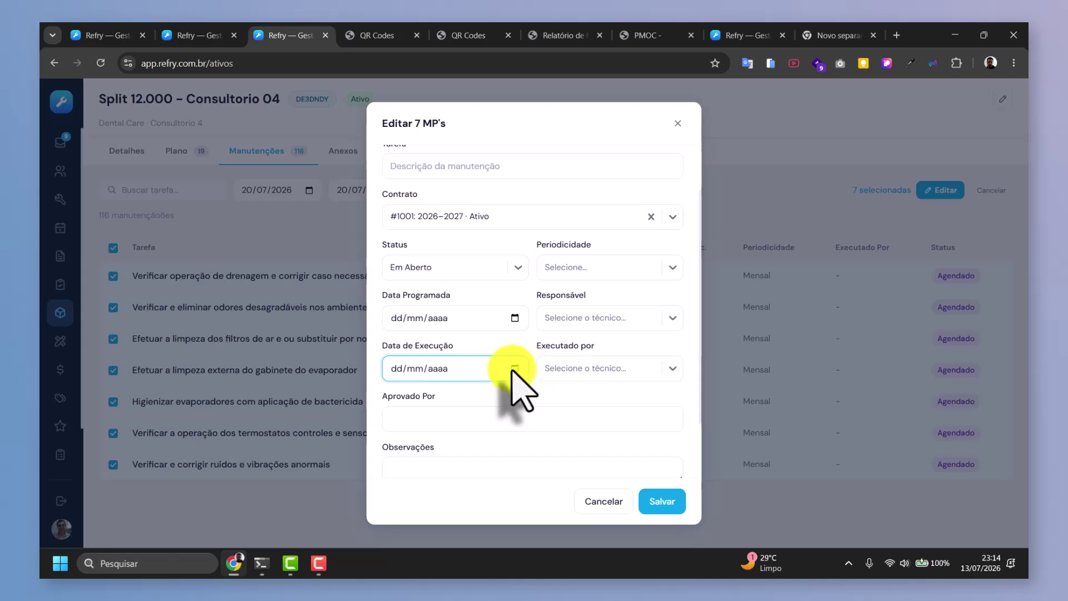
left_click(513, 368)
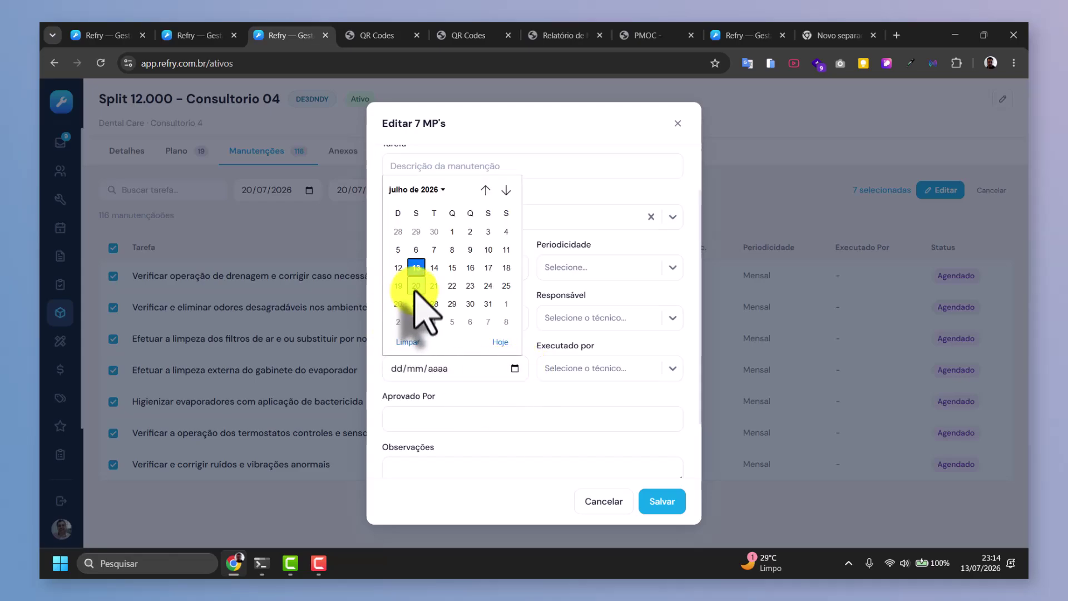
left_click(433, 286)
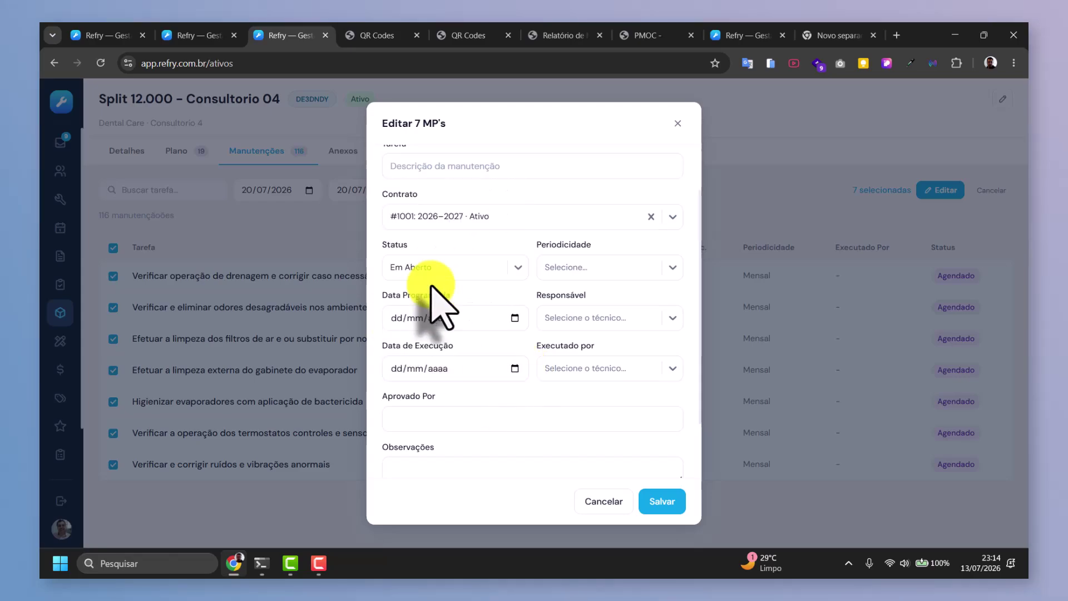
left_click(505, 419)
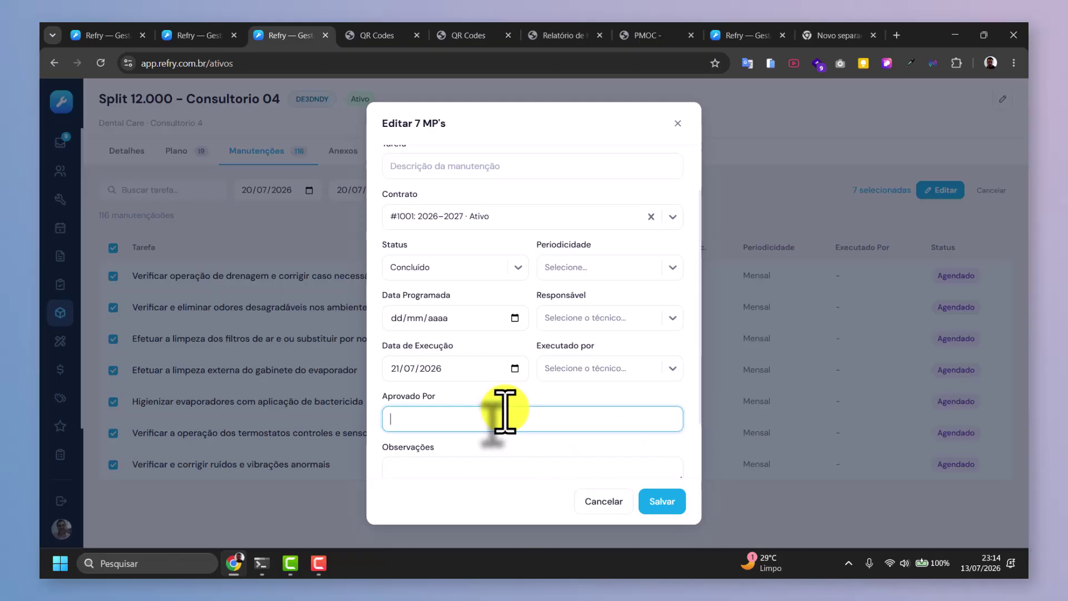
scroll(529, 412, "down", 3)
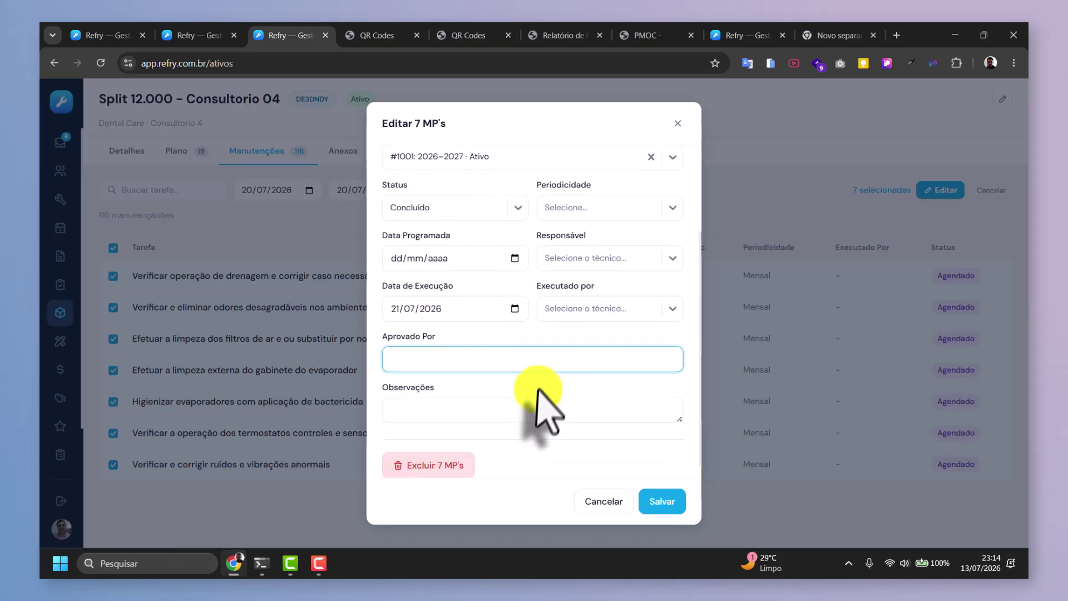
scroll(492, 390, "up", 4)
scroll(490, 390, "down", 2)
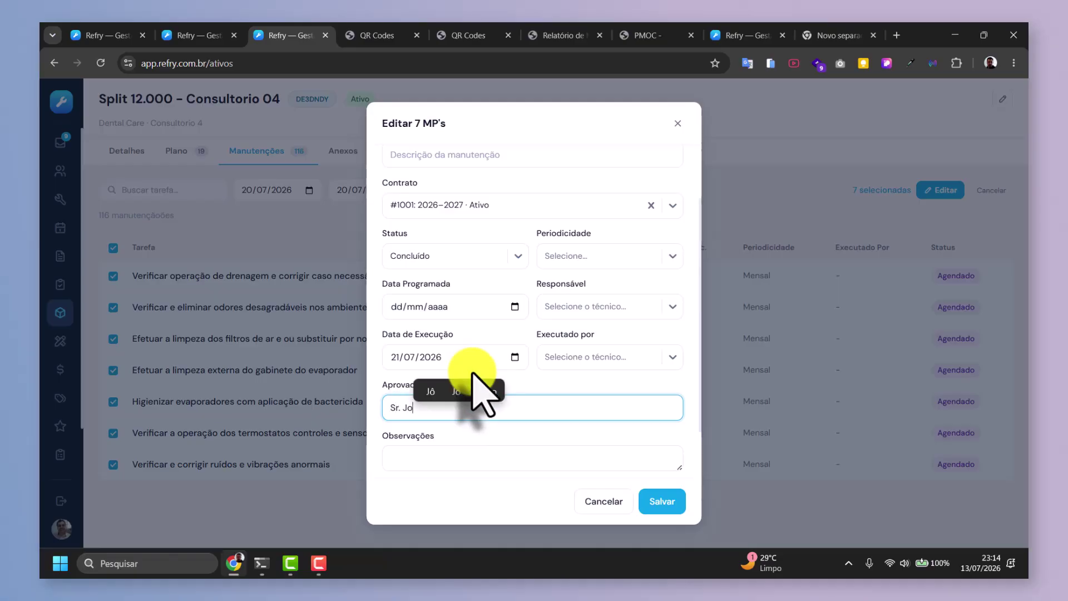
left_click(667, 502)
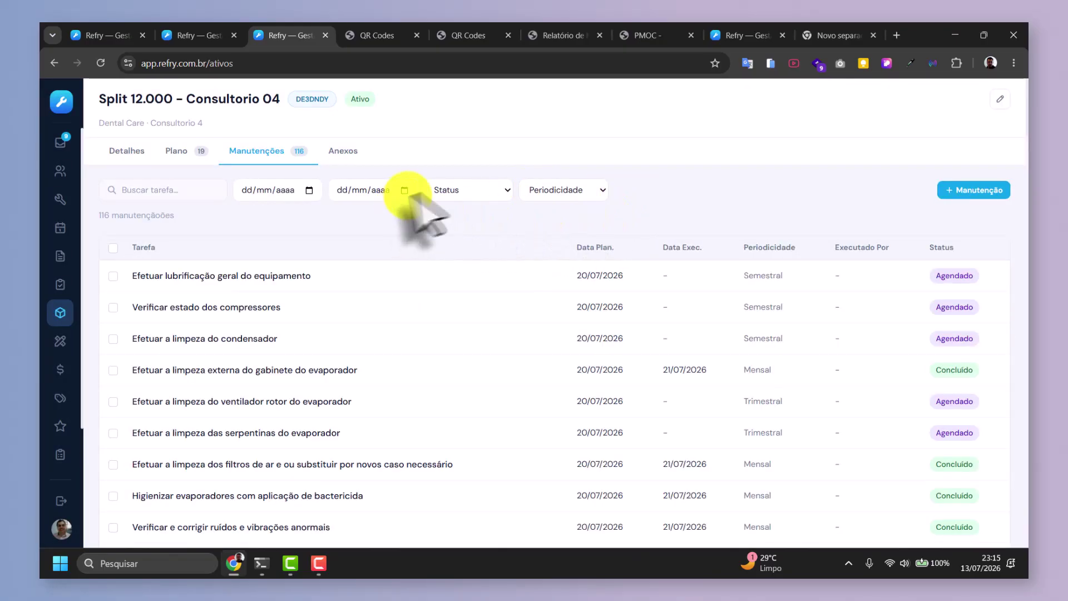
Filter maintenances to Concluído, clear the filter, then return to the Split 12.000 - Consultorio 04 Detalhes tab.
left_click(445, 192)
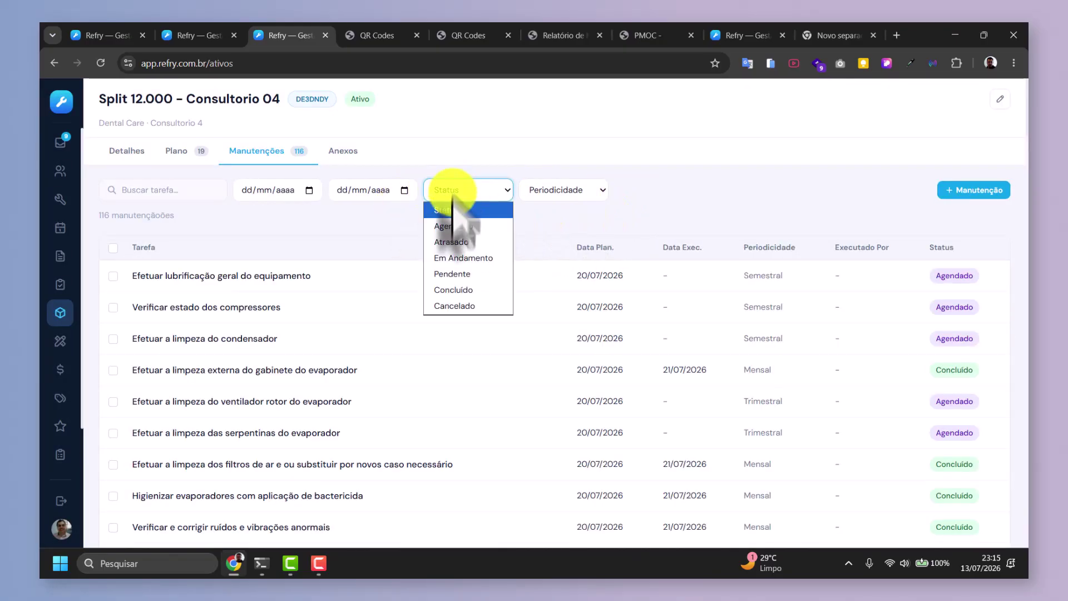
left_click(455, 291)
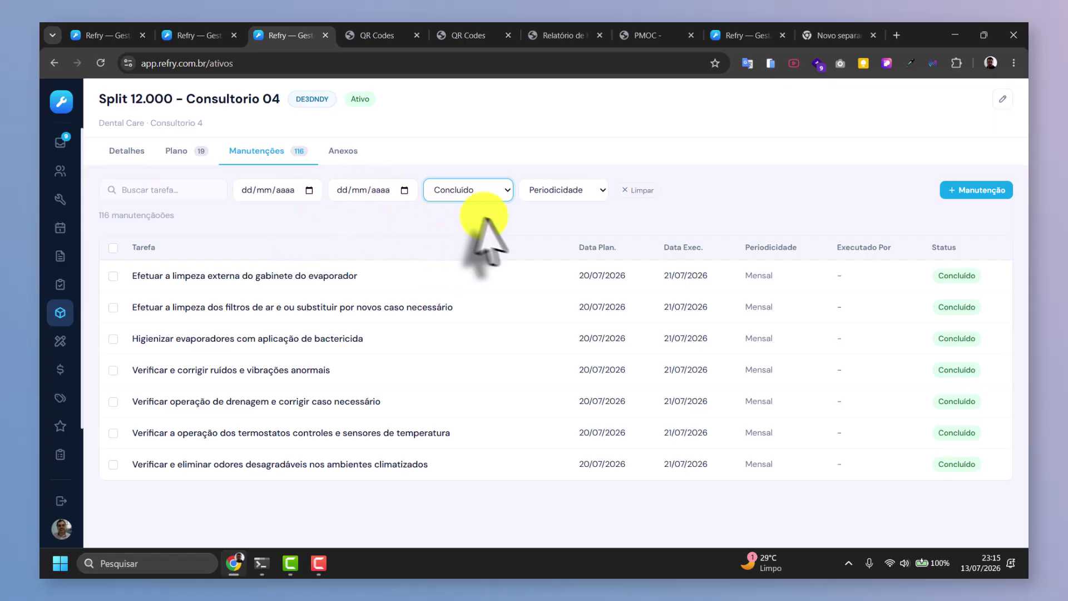
left_click(631, 192)
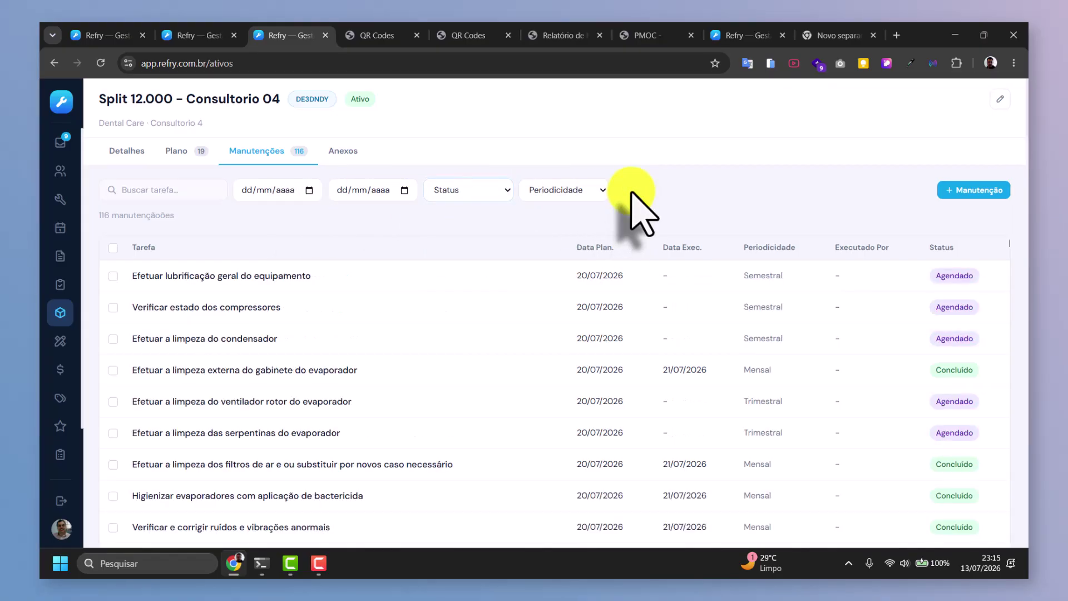
left_click(127, 153)
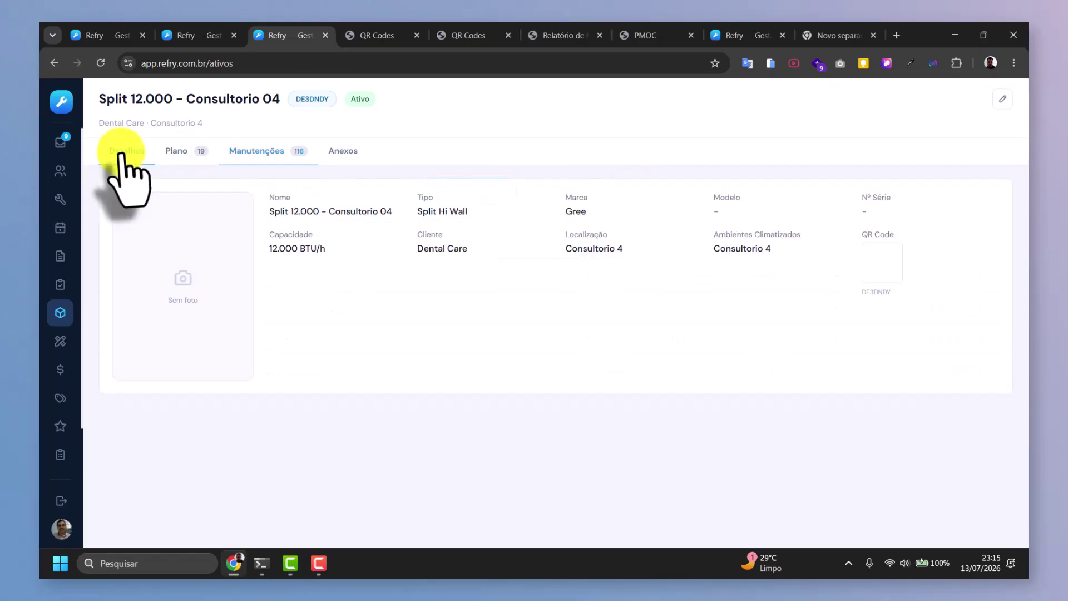
Go to the Documentos list showing the Dental Care Laudo Técnico.
left_click(60, 340)
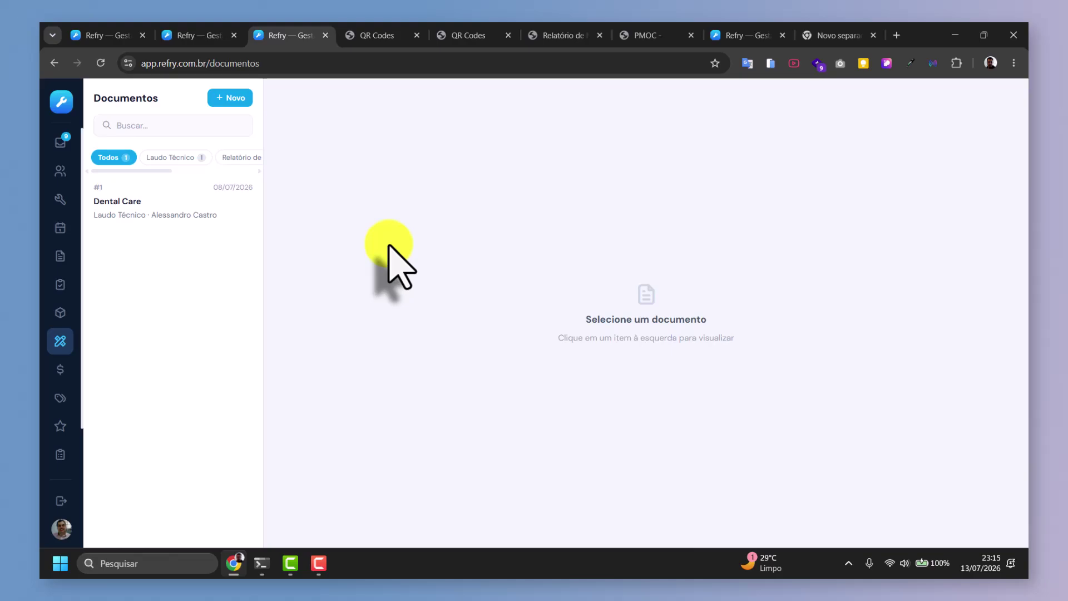
Start a new document and keep its type as Laudo Técnico.
left_click(230, 98)
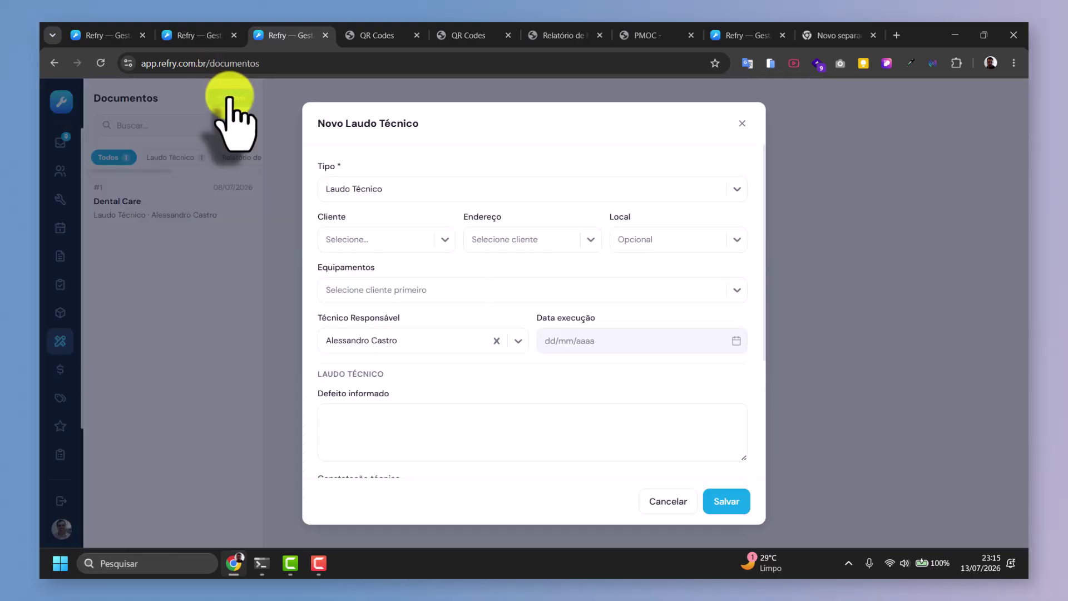
left_click(414, 194)
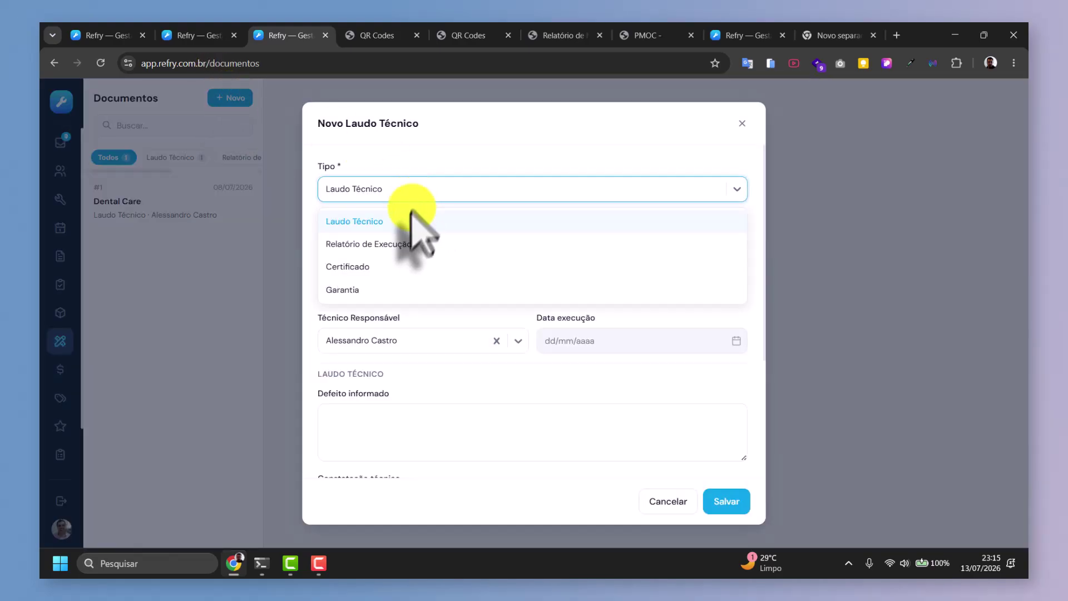
left_click(400, 245)
left_click(384, 192)
left_click(368, 221)
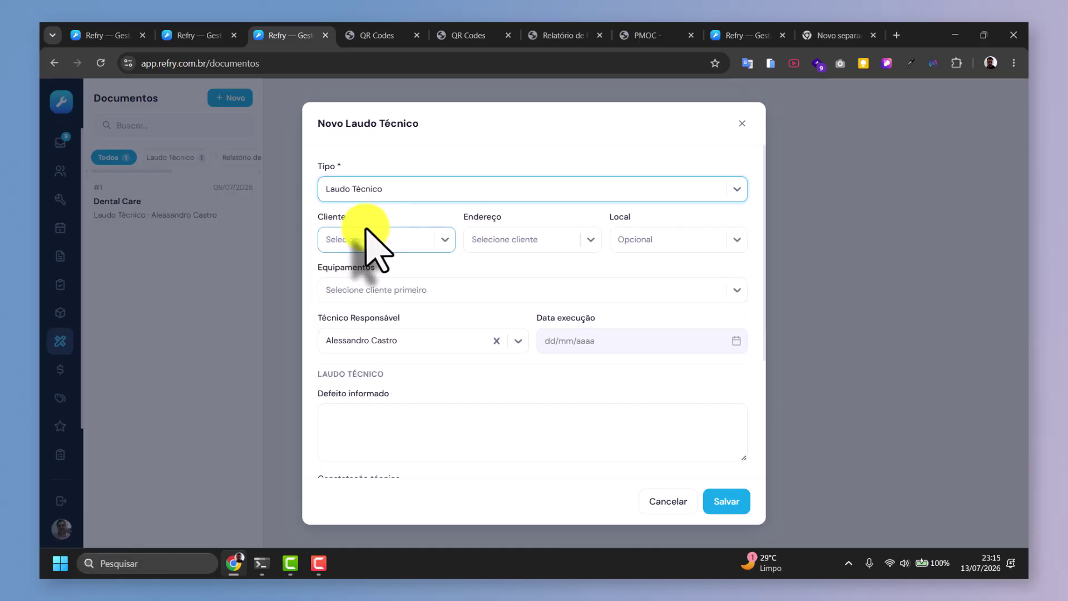
Set the client to Dental Care with its address and location Consultorio 4.
left_click(321, 239)
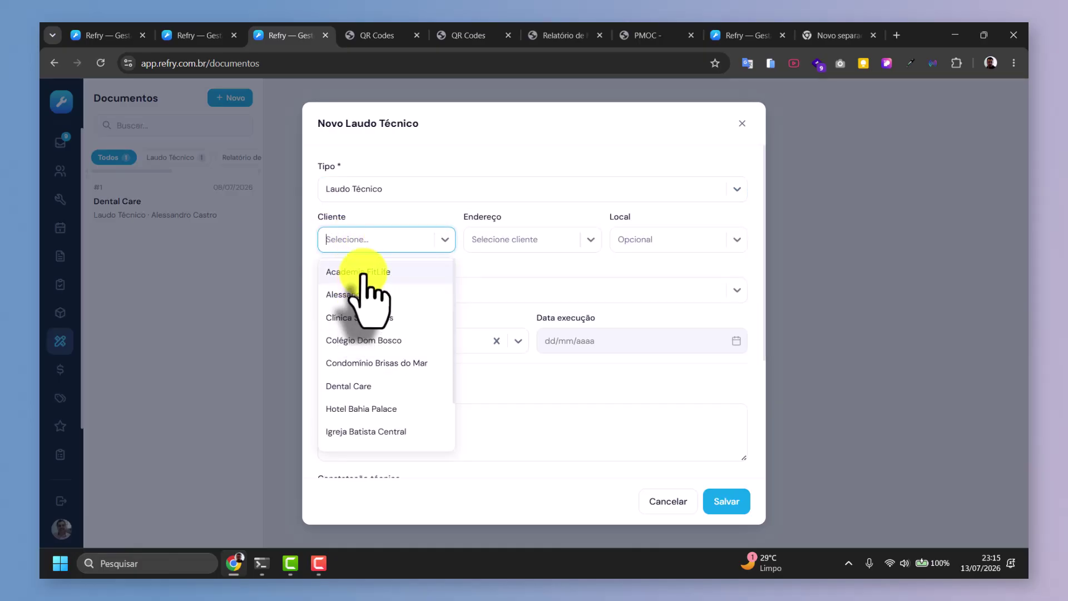
left_click(364, 274)
left_click(518, 241)
left_click(386, 242)
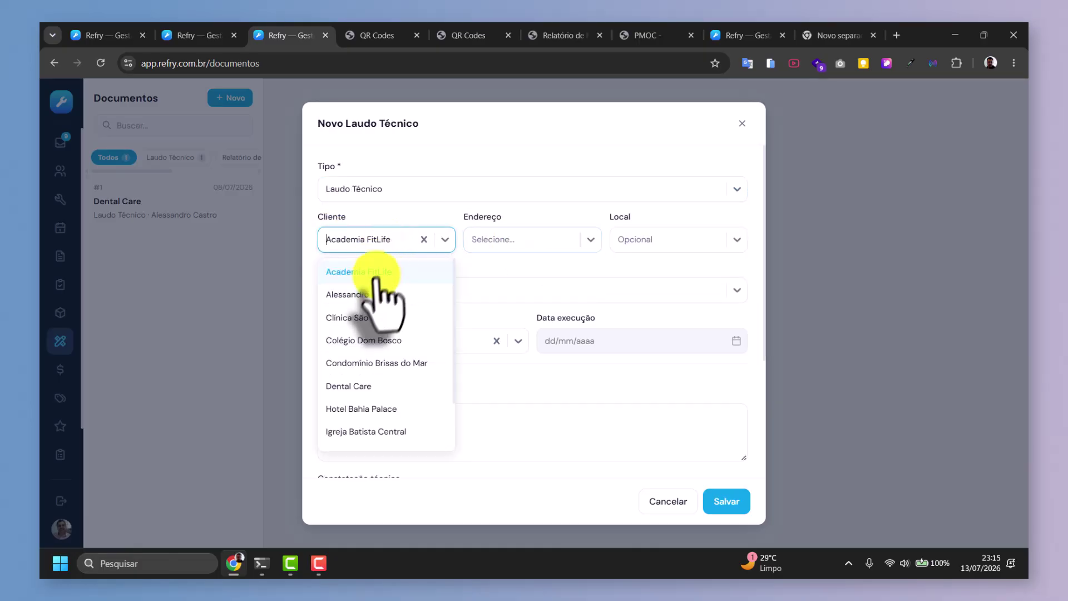
left_click(373, 386)
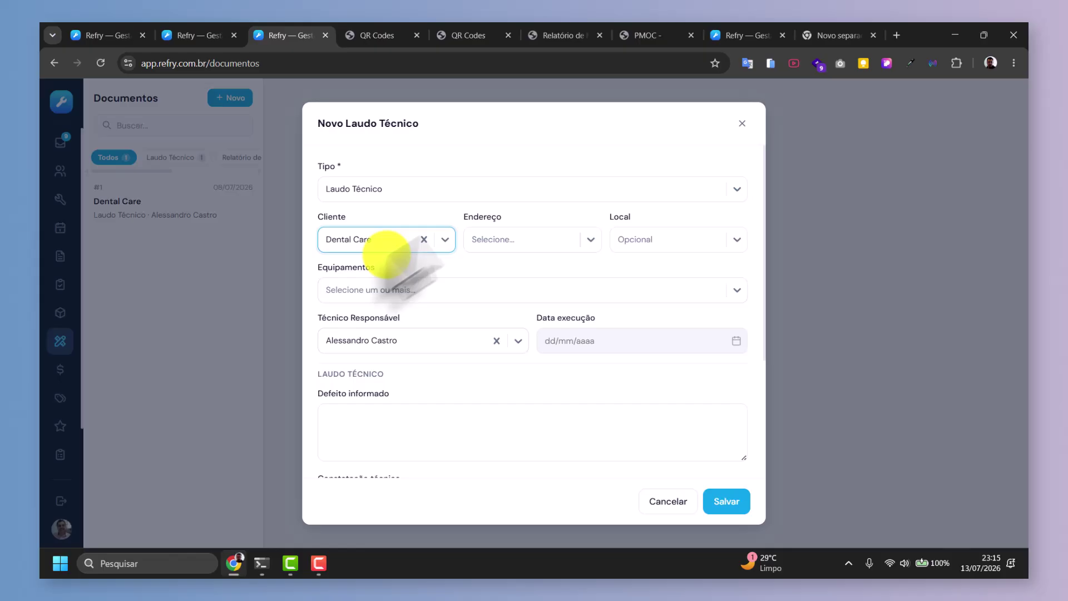
left_click(533, 239)
left_click(498, 277)
left_click(640, 239)
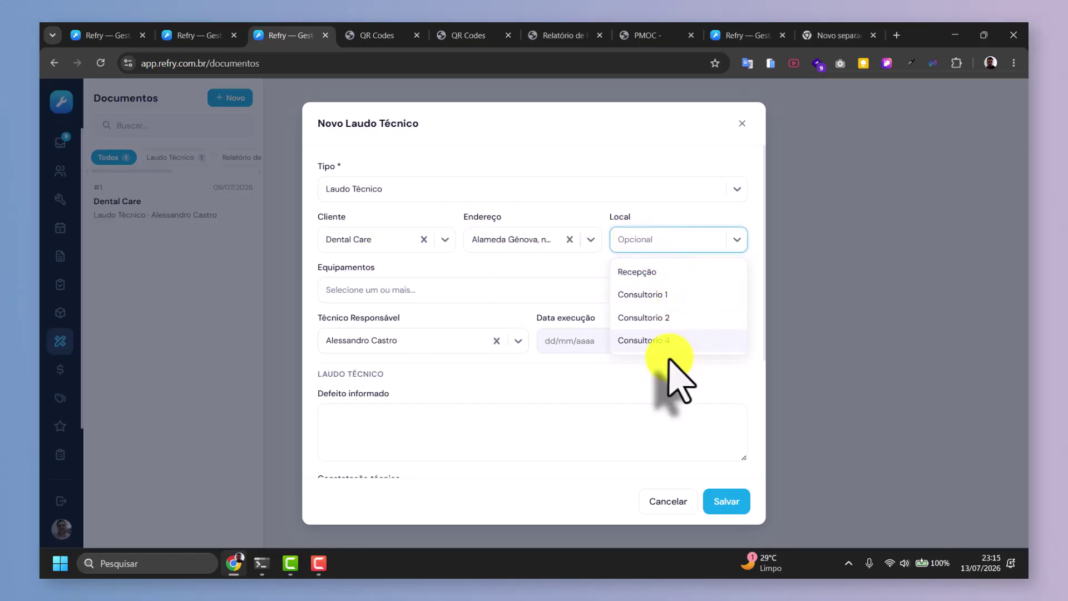
left_click(665, 345)
Link the Split 12.000 unit and set the execution date to 13/07/2026.
left_click(382, 293)
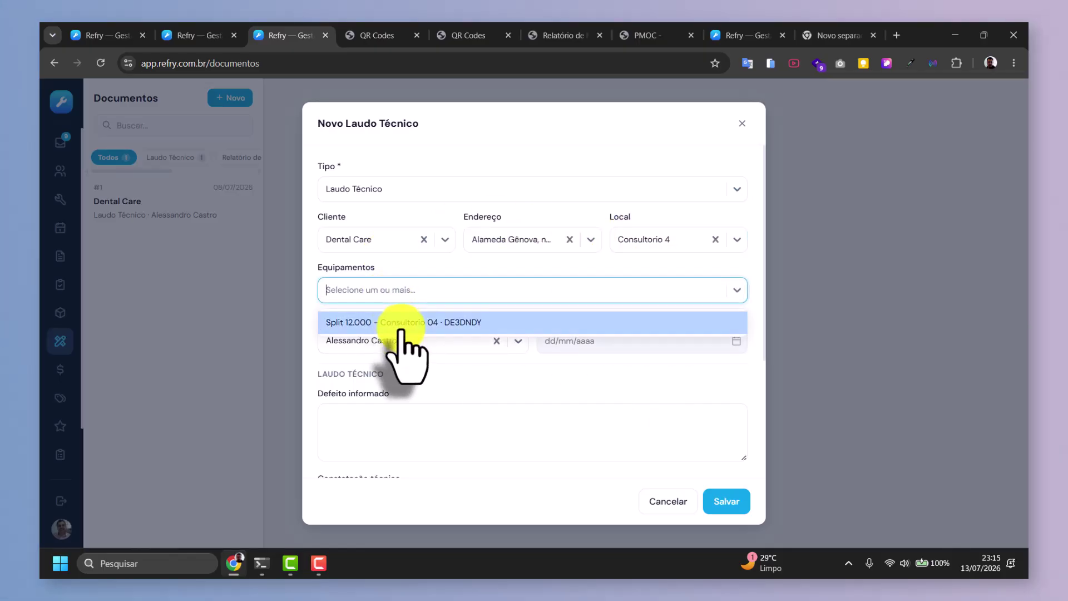
left_click(401, 325)
scroll(612, 278, "down", 3)
scroll(714, 246, "up", 2)
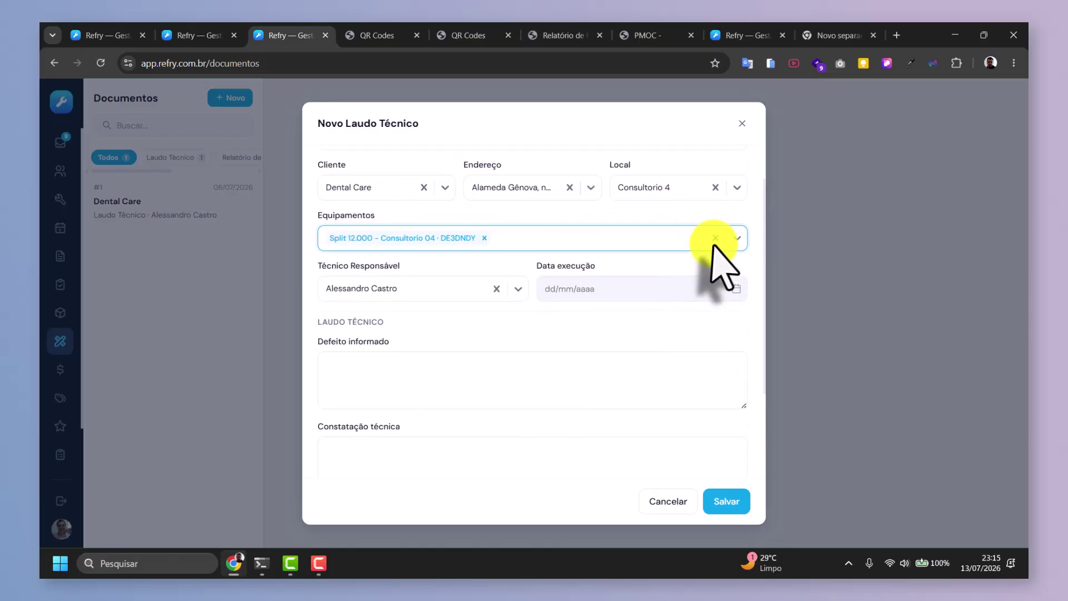
left_click(725, 287)
left_click(580, 403)
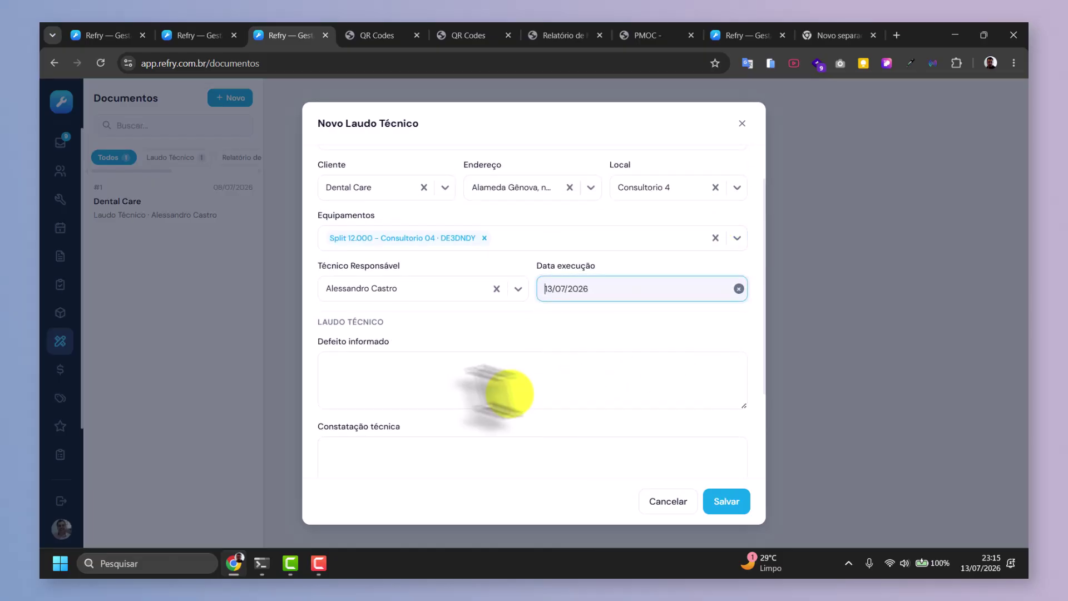
Enter the reported defect 'Equipamento está sem gelar.'.
left_click(357, 380)
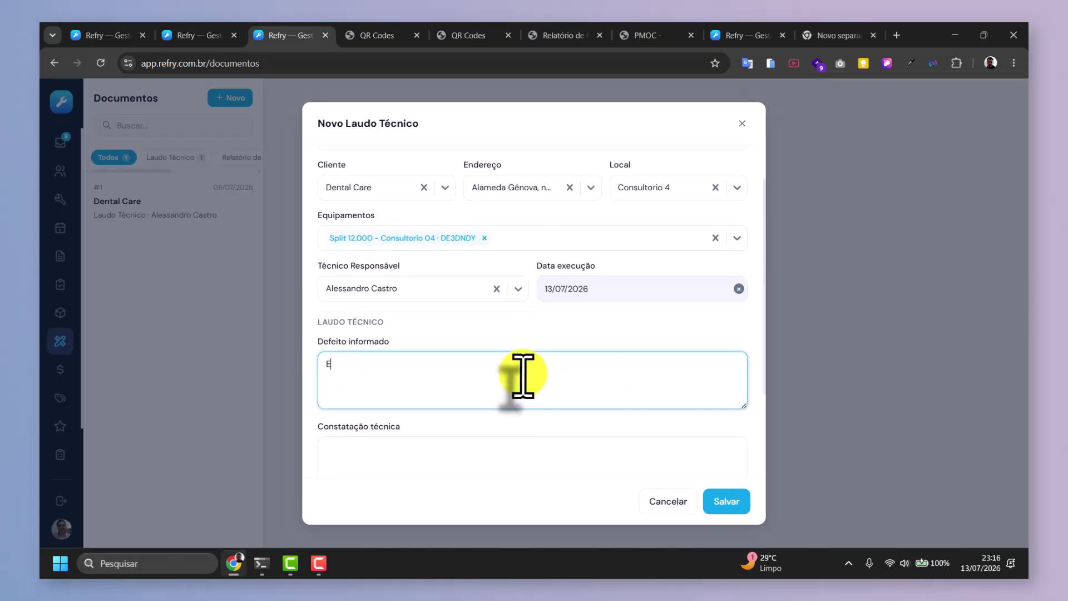
type("Equipamento")
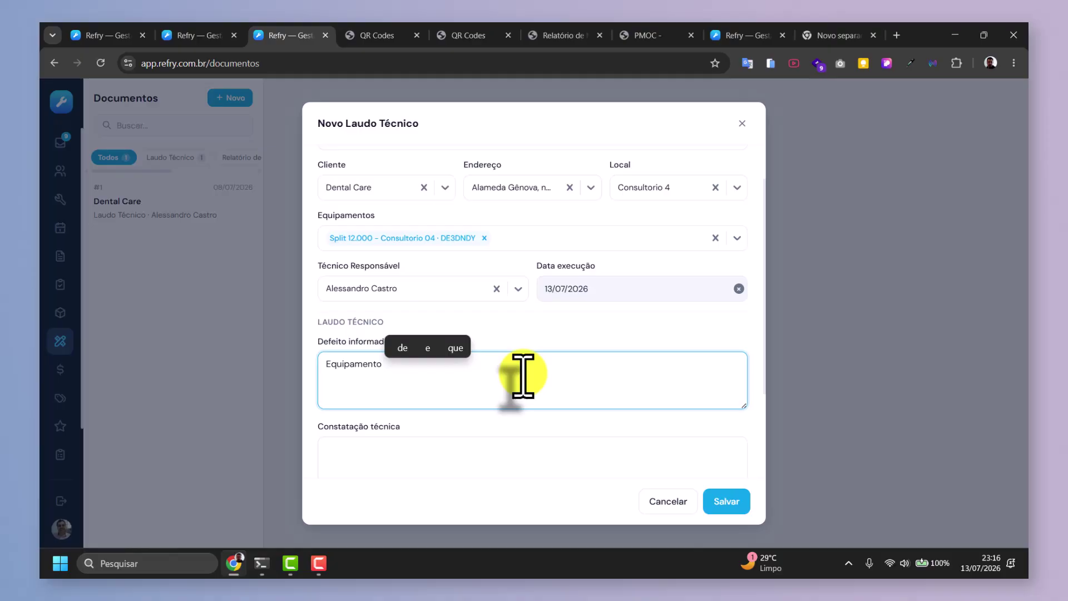
type(" esta")
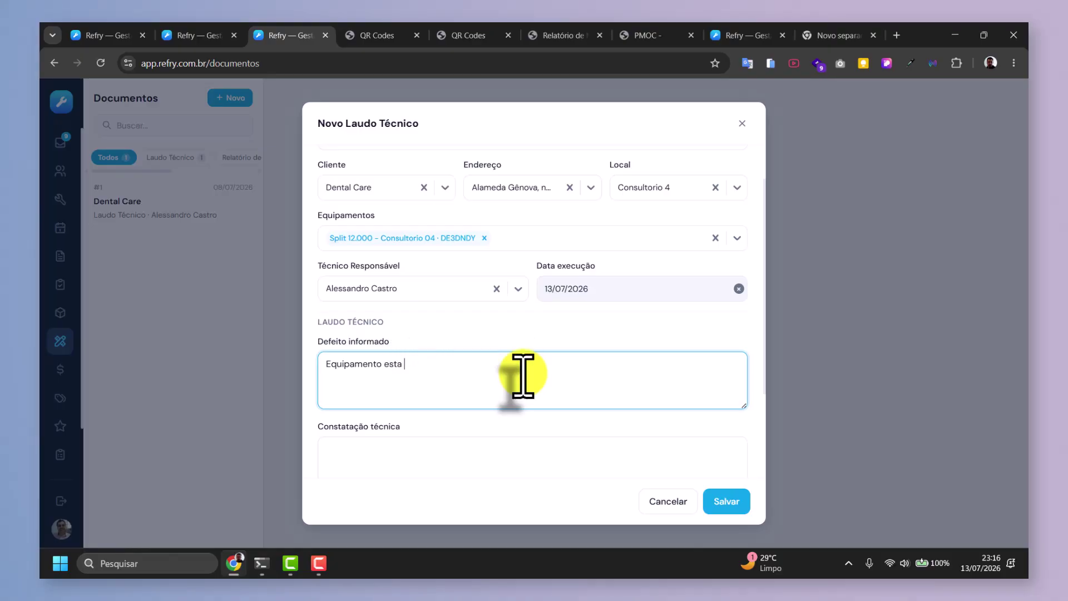
key("BackSpace")
key("BackSpace")
type("á com")
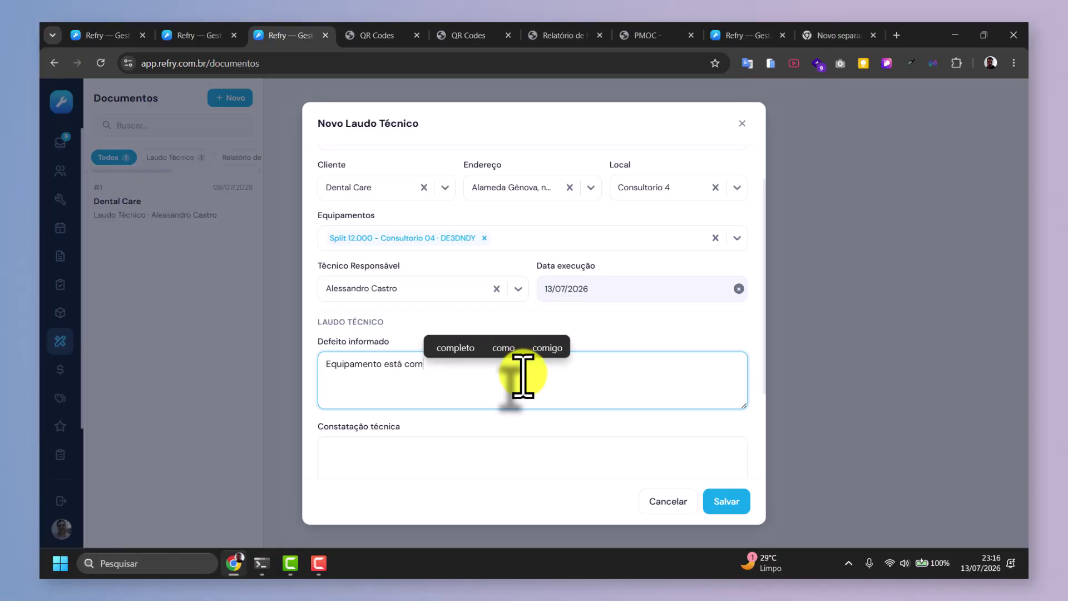
key("BackSpace")
key("BackSpace")
key("BackSpace")
type("sem g")
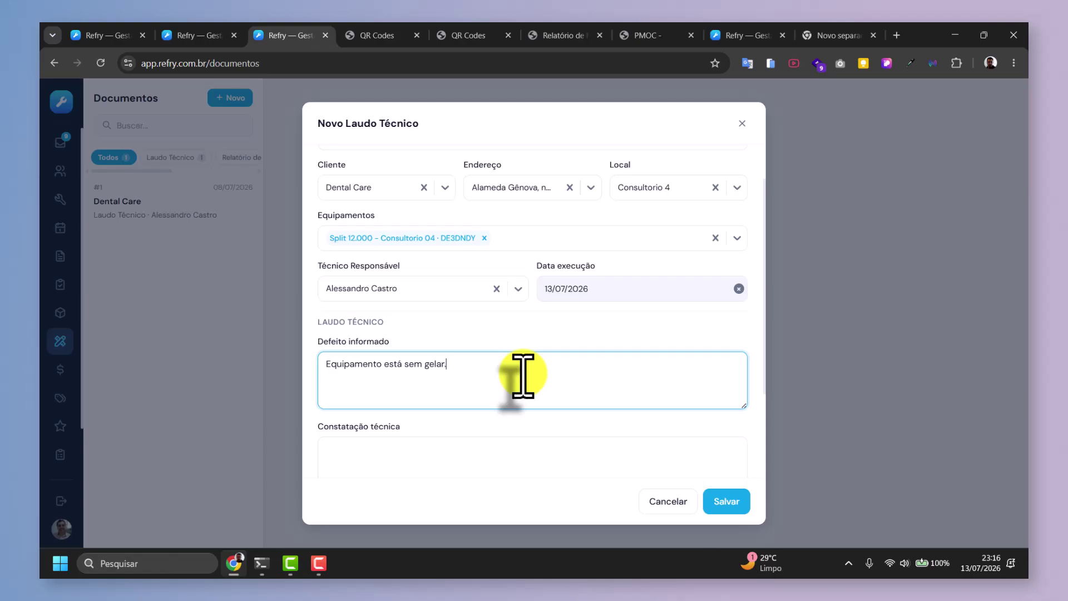
type("elar.")
Write the technical finding: cracked 1/4 pipe nut needs replacing, plus a gas recharge.
scroll(520, 357, "down", 2)
left_click(382, 340)
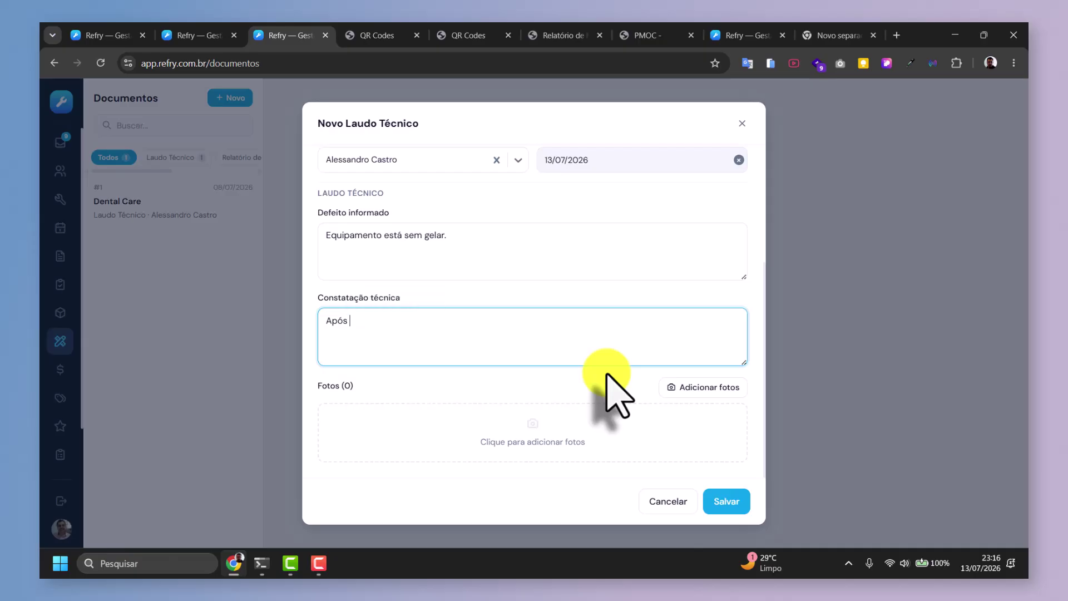
type("Após inspeç")
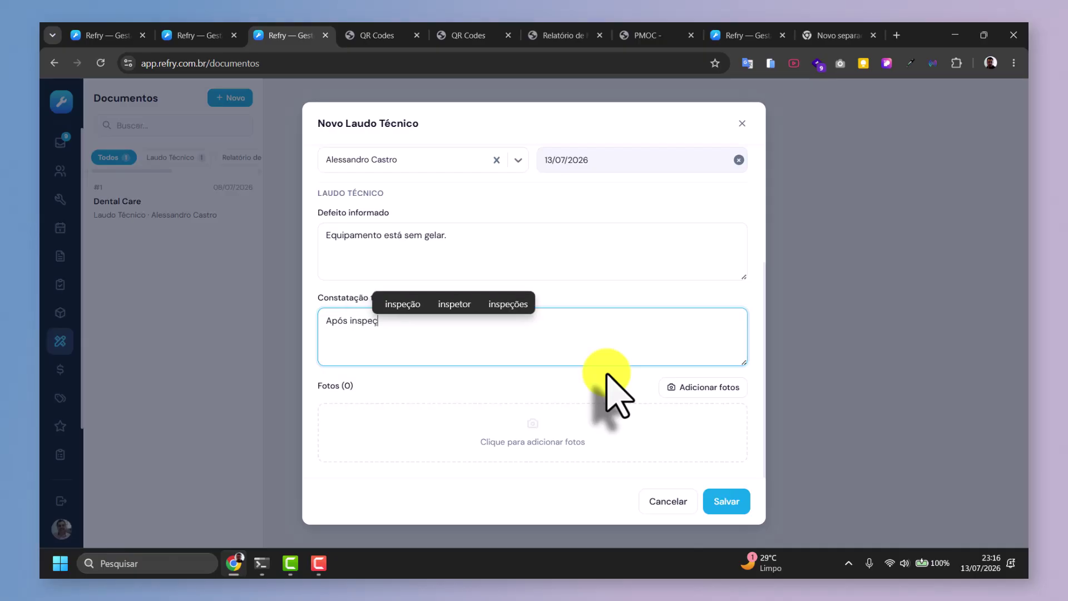
type("ão no equipa")
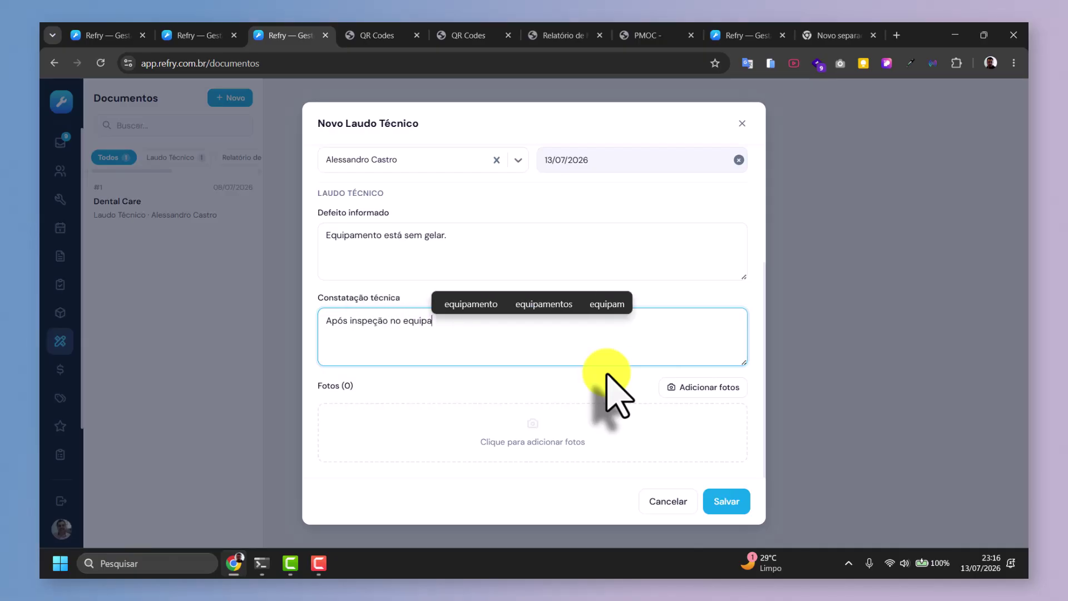
type("mento detectamo")
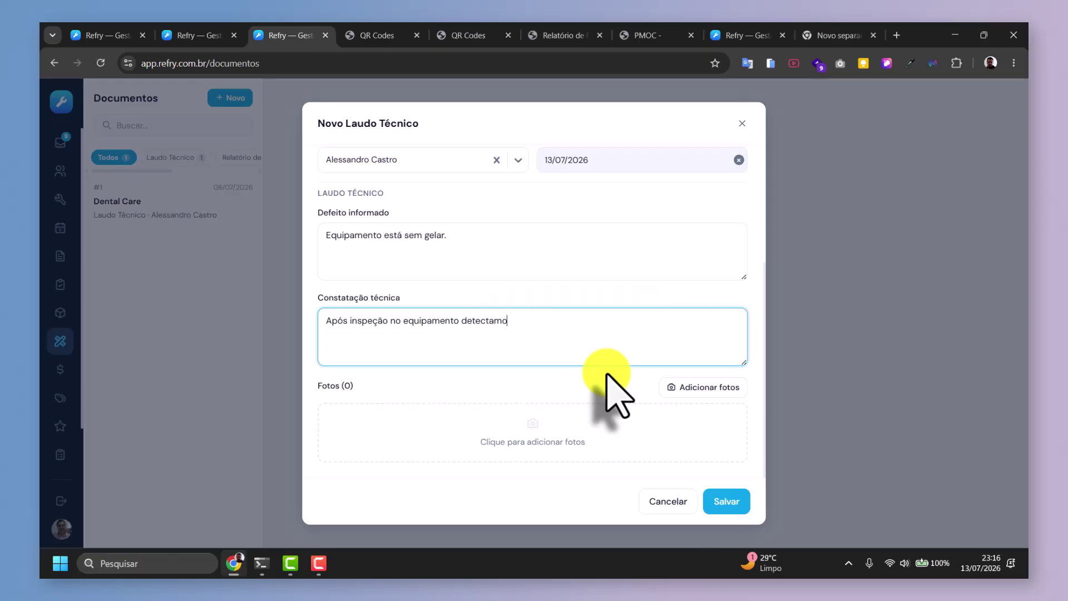
type("s que a porca ")
type("rc")
type("a da tub")
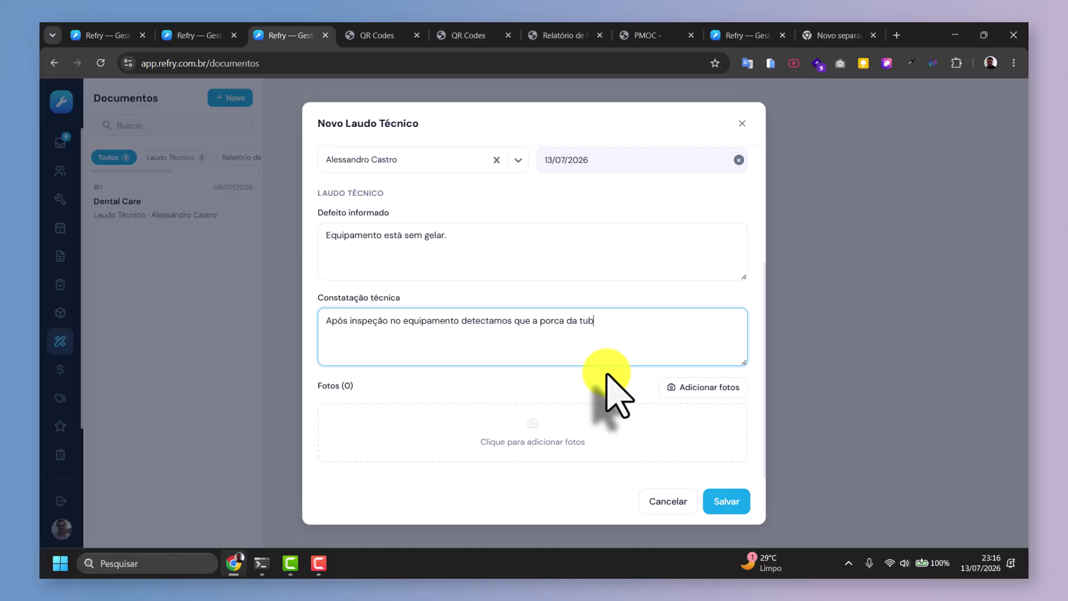
type("ulação de 1/4 esta ")
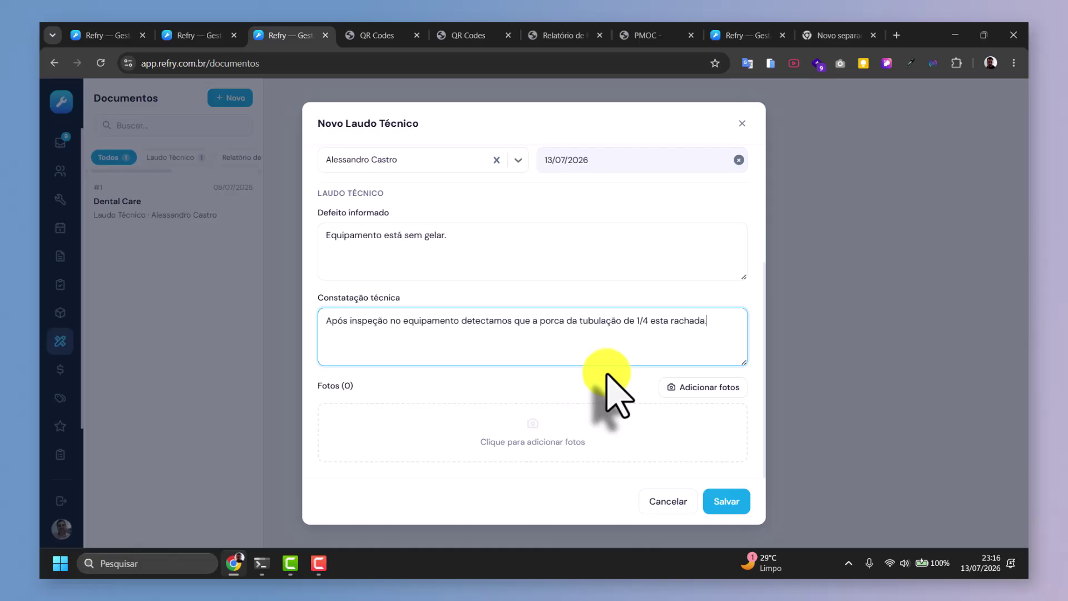
type("rachada. Necessário su")
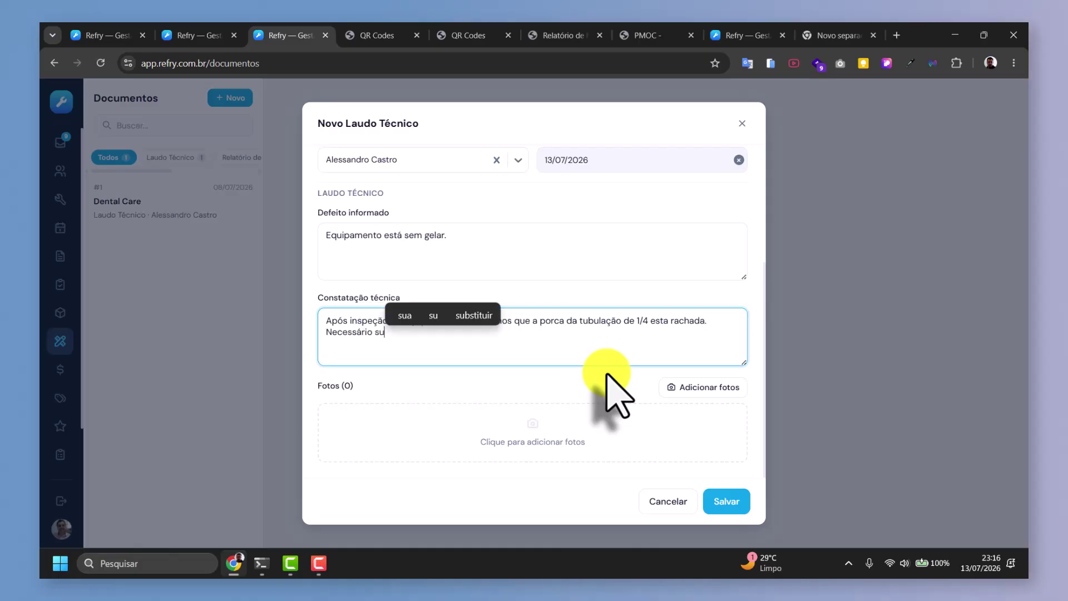
type("bstituir a p")
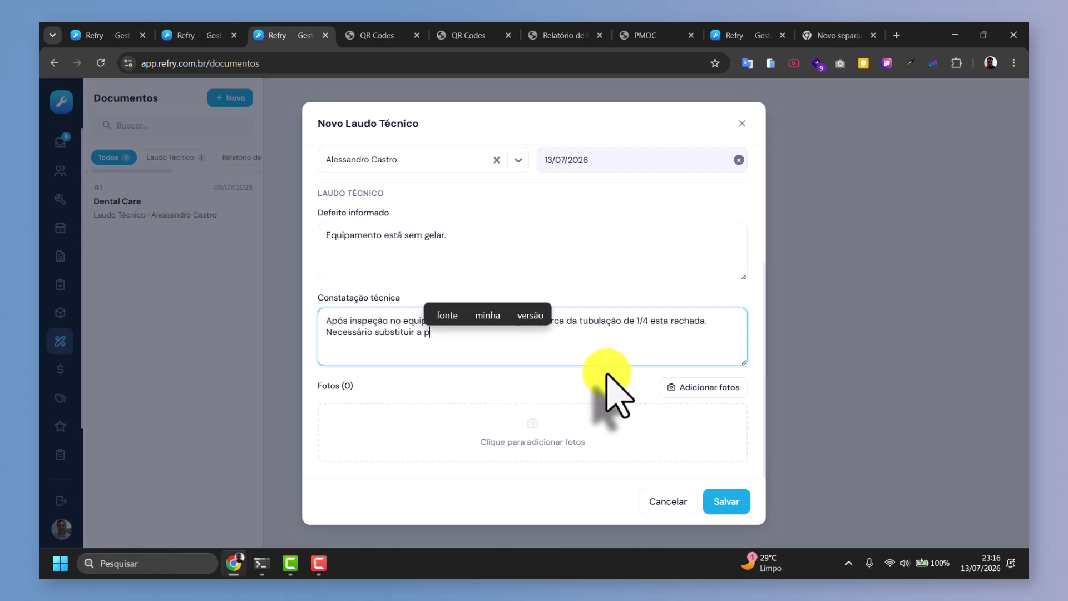
type("orca e fazer ")
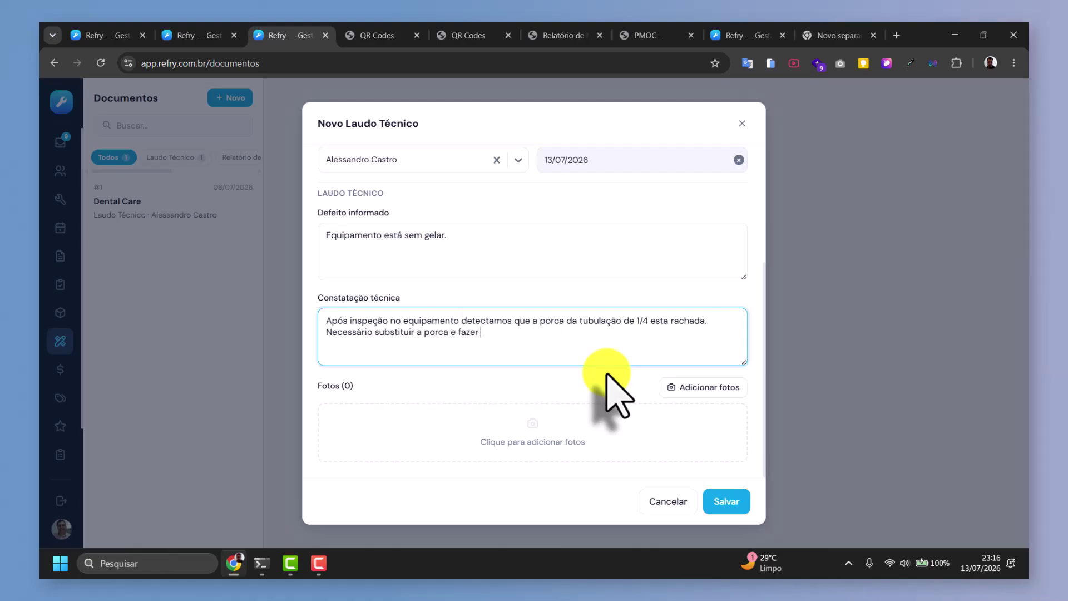
type("nova carga de gás.")
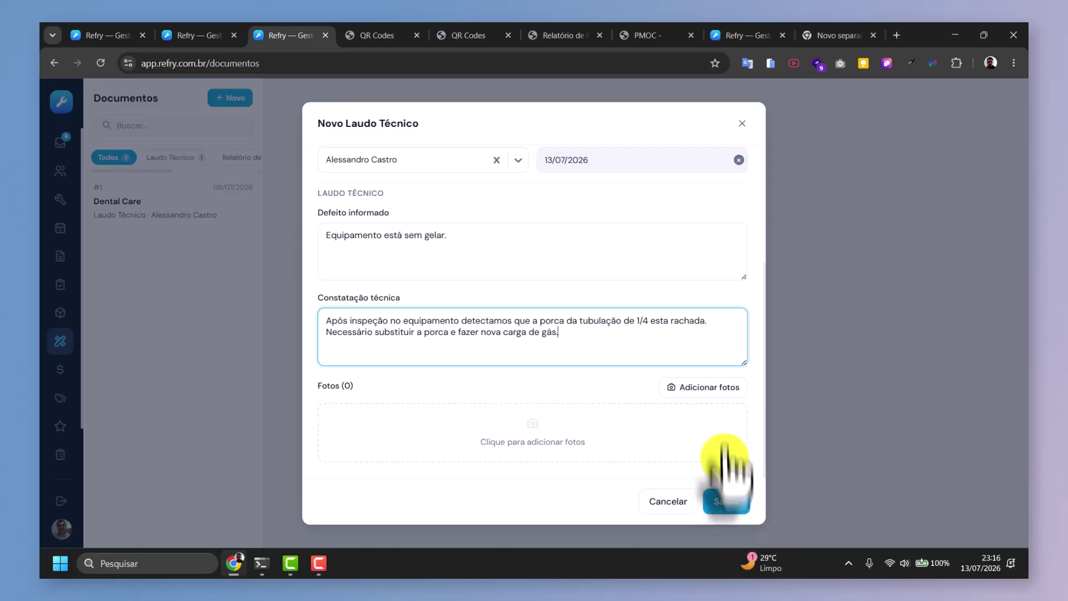
Attach images.png, save the Laudo Técnico, and open report #2 as a printable PDF.
left_click(709, 388)
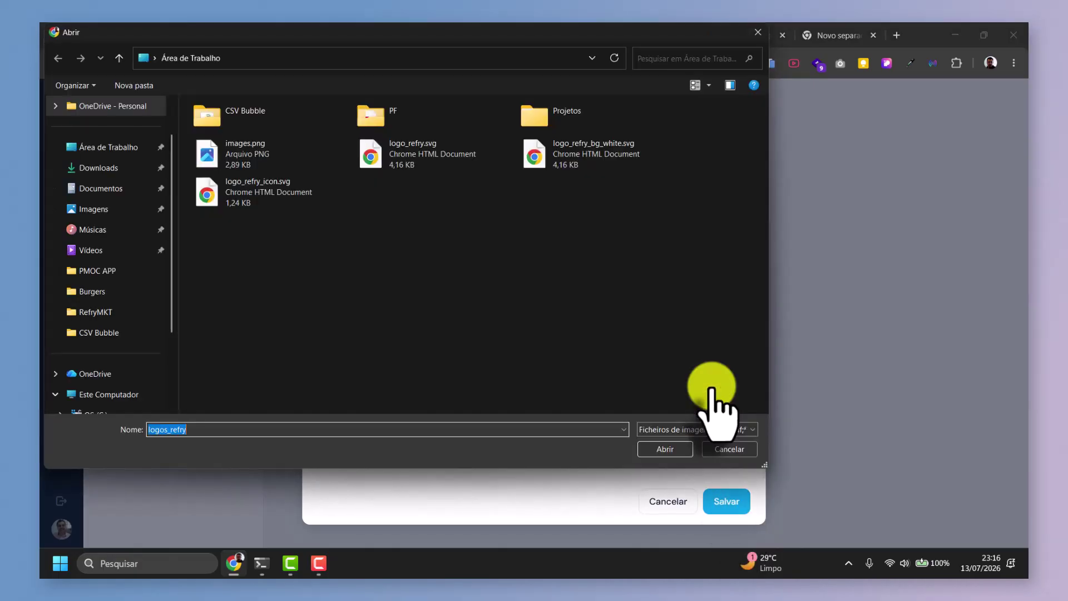
double_click(273, 158)
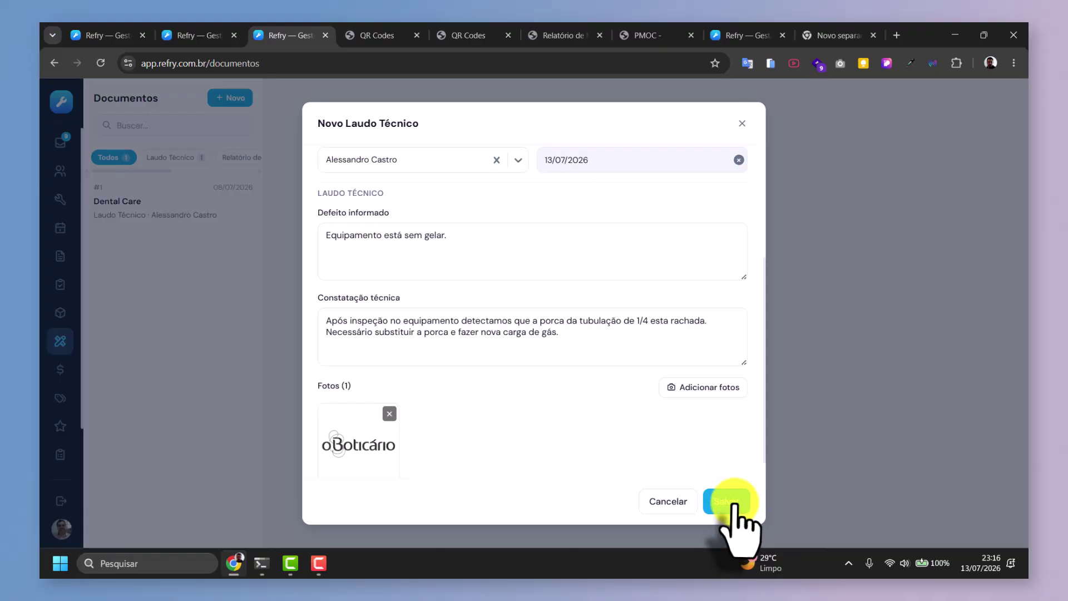
left_click(733, 504)
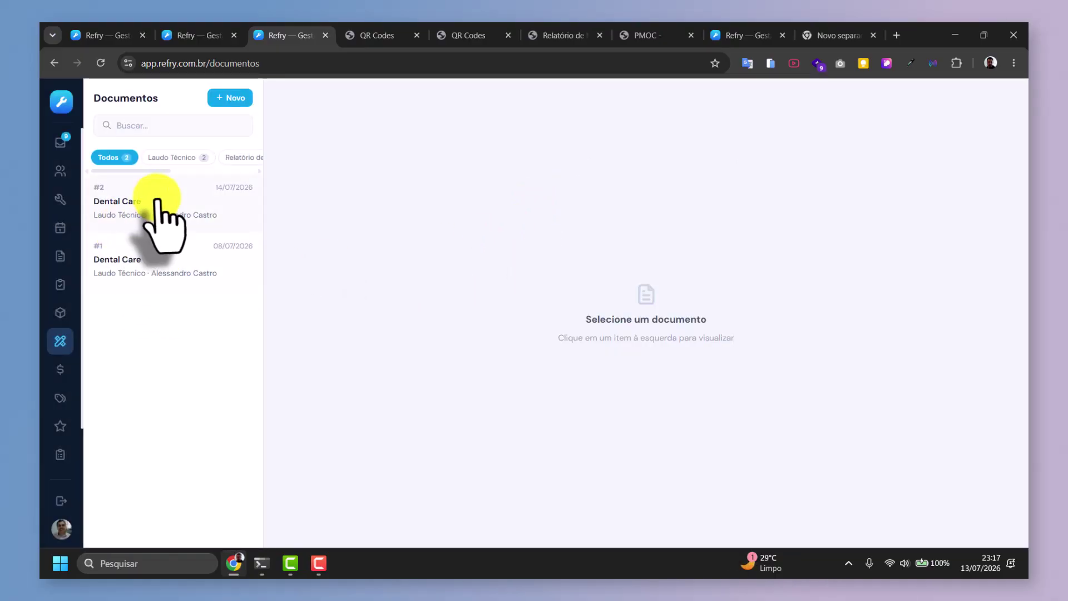
left_click(155, 199)
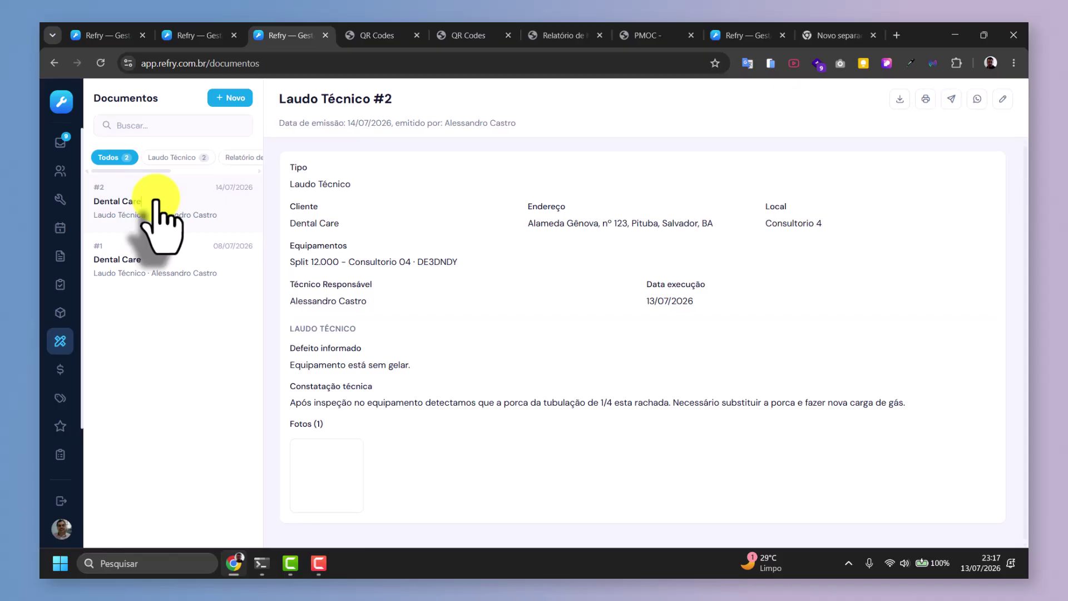
left_click(925, 102)
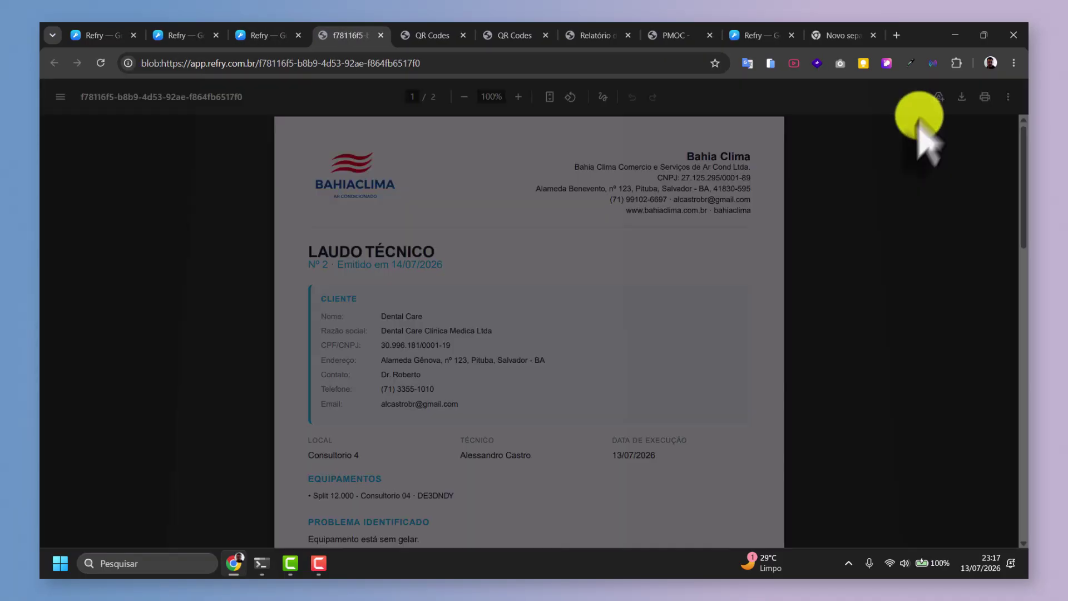
Cancel printing and scroll through the Laudo Técnico #2 PDF to the signature and back.
left_click(827, 492)
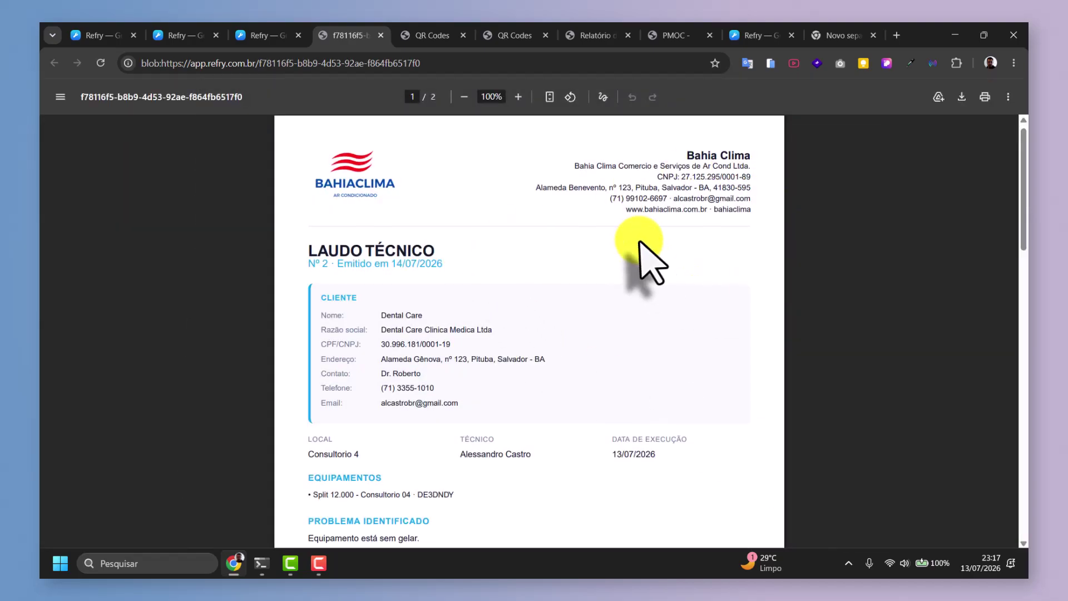
scroll(647, 244, "down", 3)
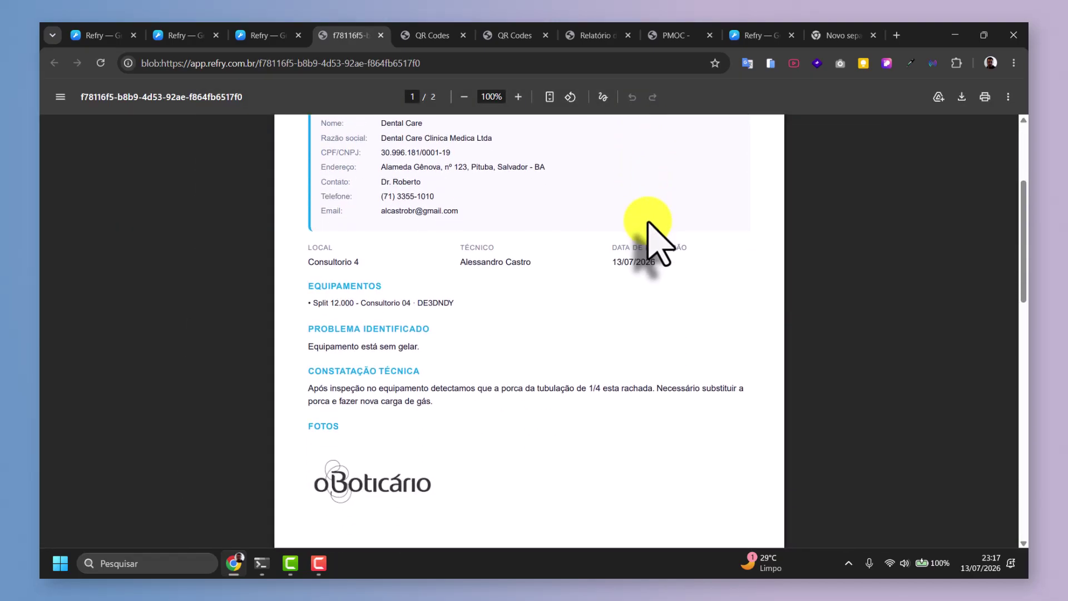
scroll(647, 222, "down", 4)
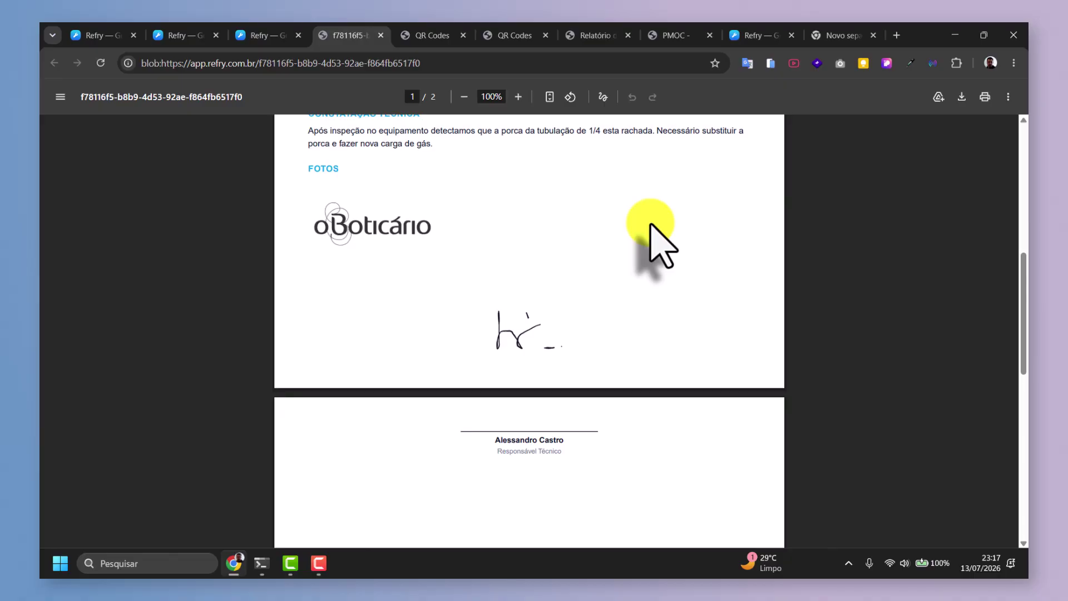
scroll(696, 239, "up", 6)
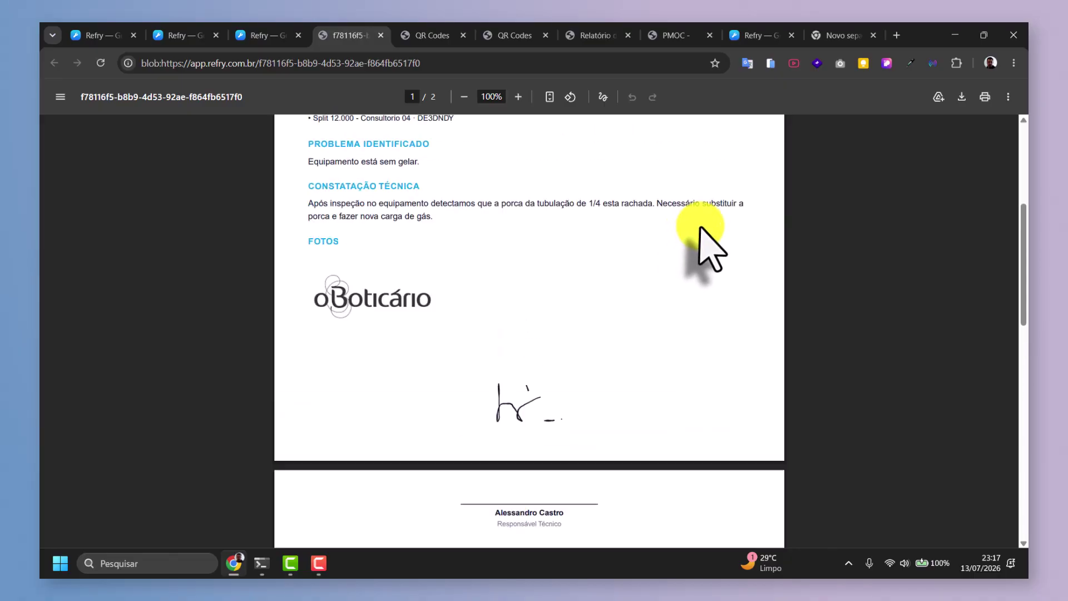
left_click(381, 35)
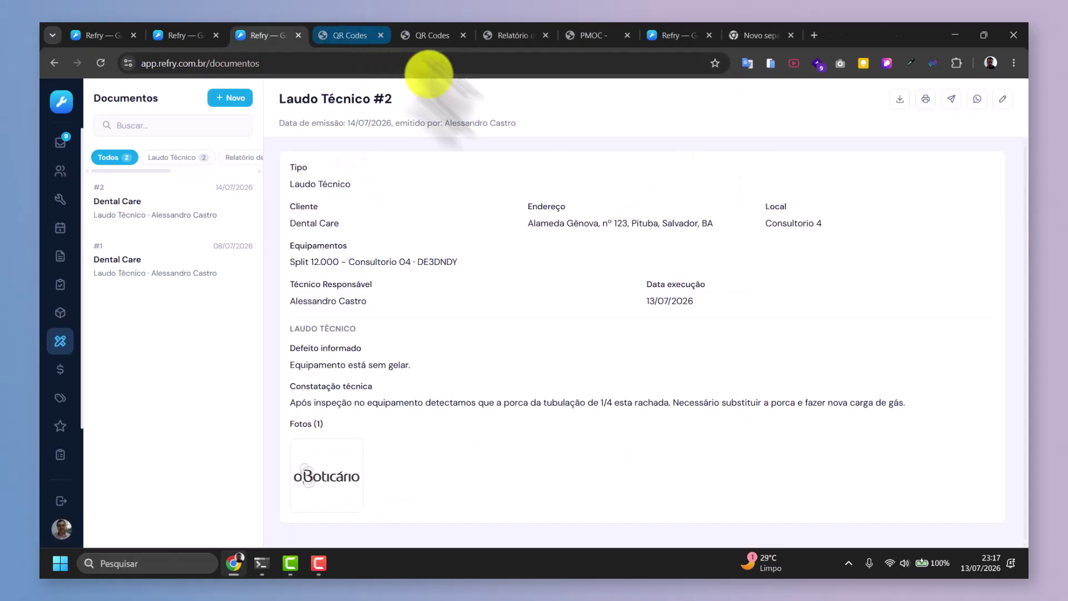
left_click(244, 99)
left_click(404, 192)
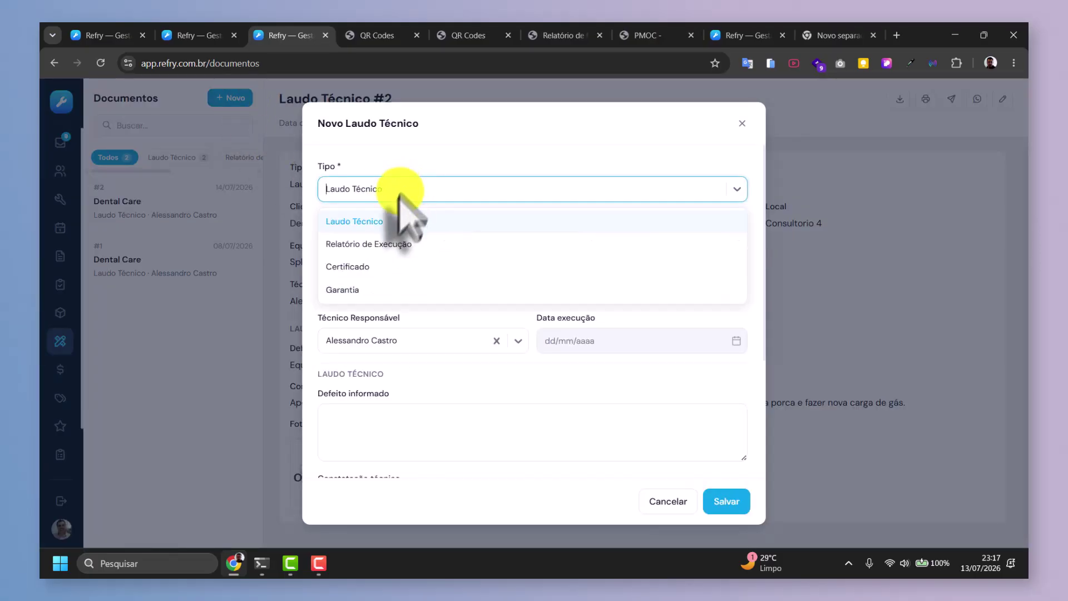
left_click(368, 245)
left_click(364, 189)
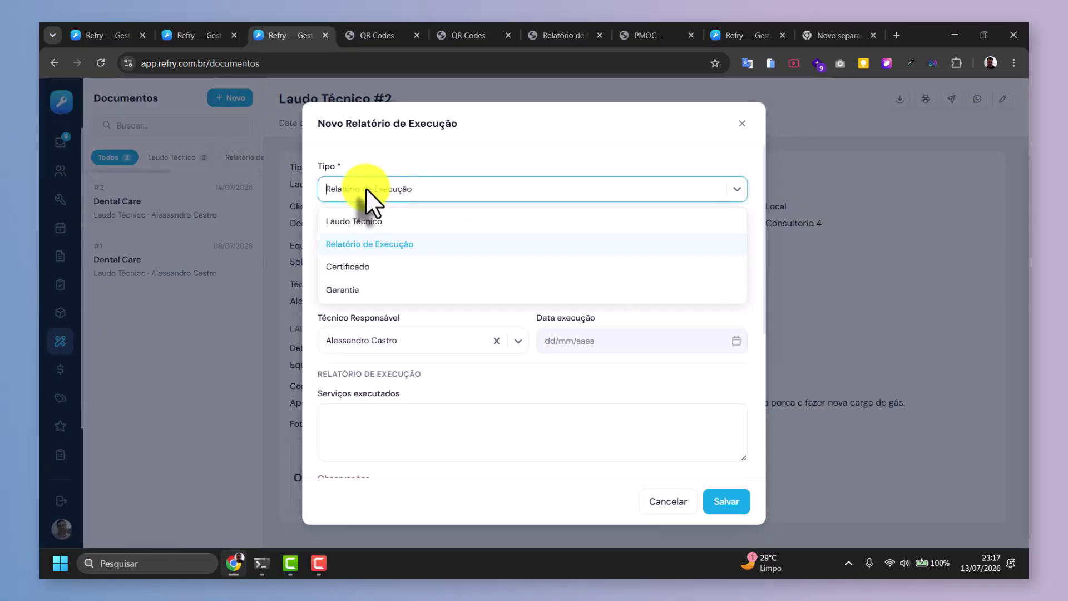
left_click(348, 267)
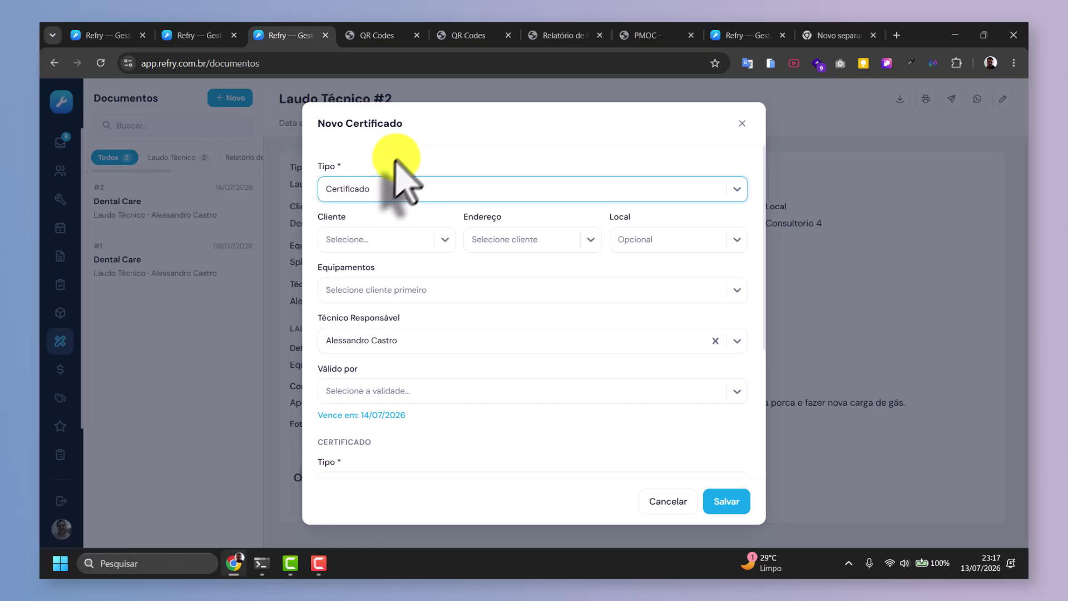
left_click(390, 188)
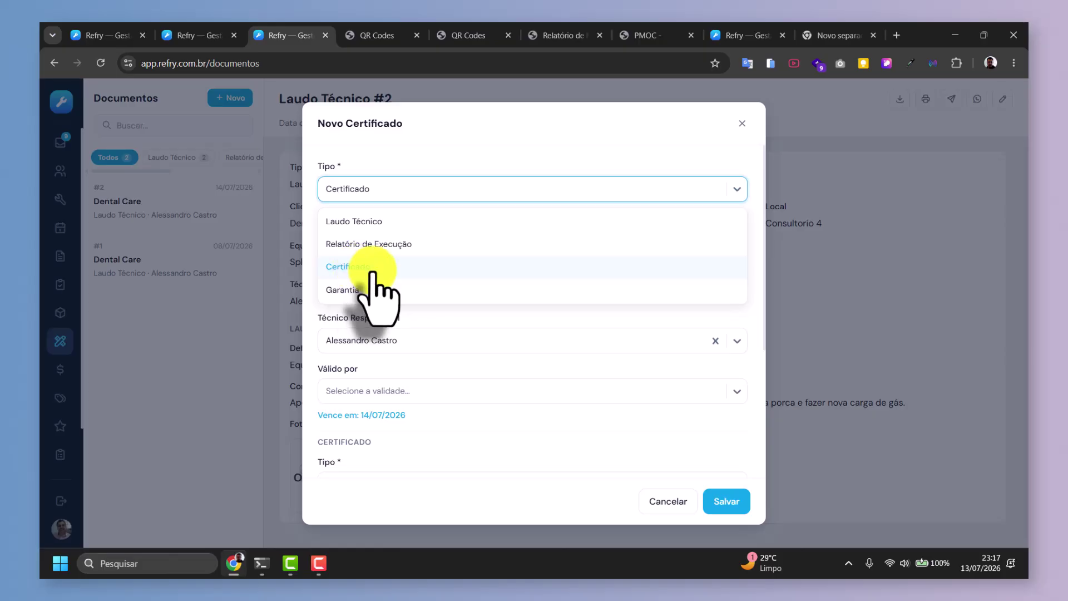
left_click(356, 267)
left_click(286, 259)
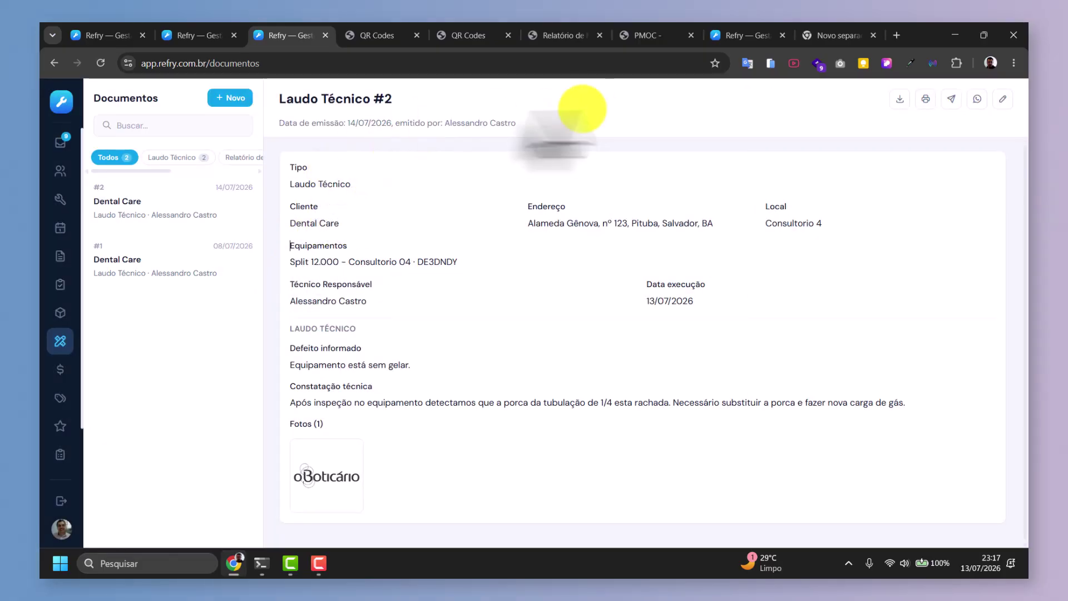
left_click(232, 98)
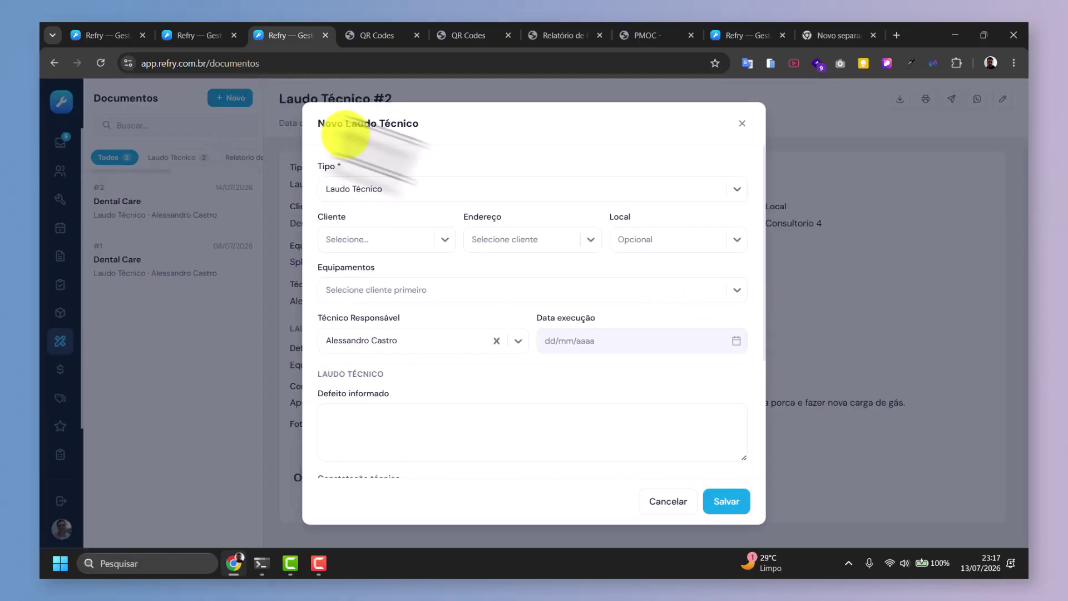
left_click(387, 192)
left_click(354, 270)
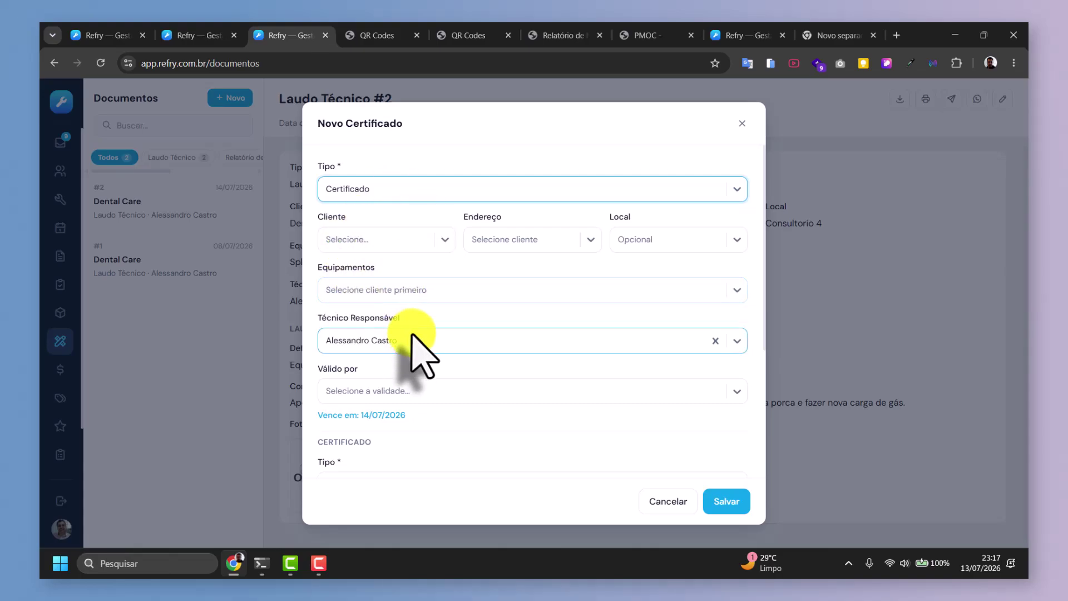
scroll(412, 334, "down", 3)
left_click(383, 356)
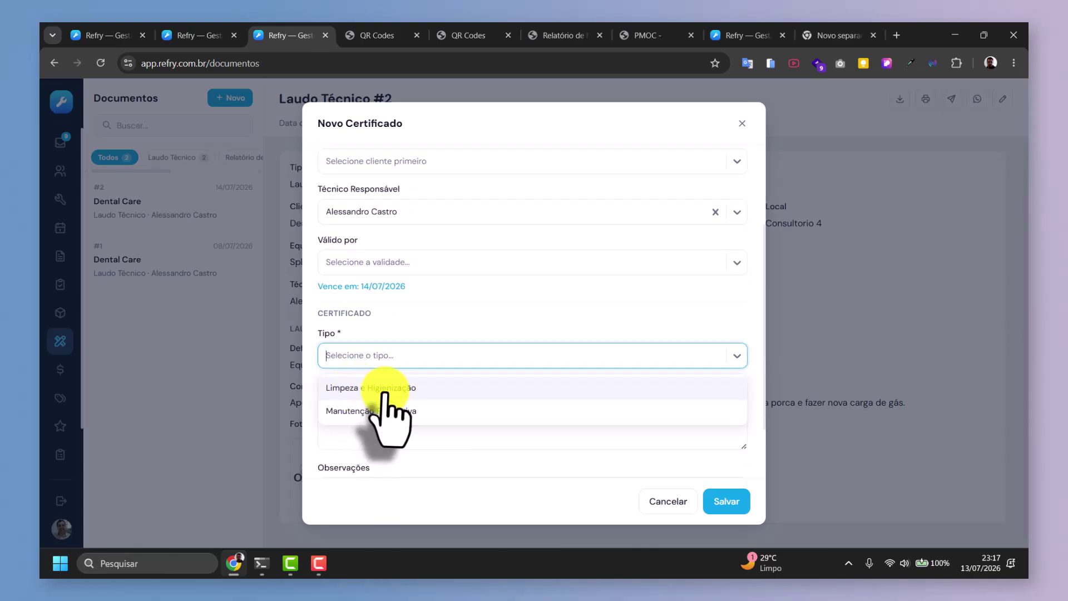
left_click(390, 295)
scroll(392, 280, "up", 3)
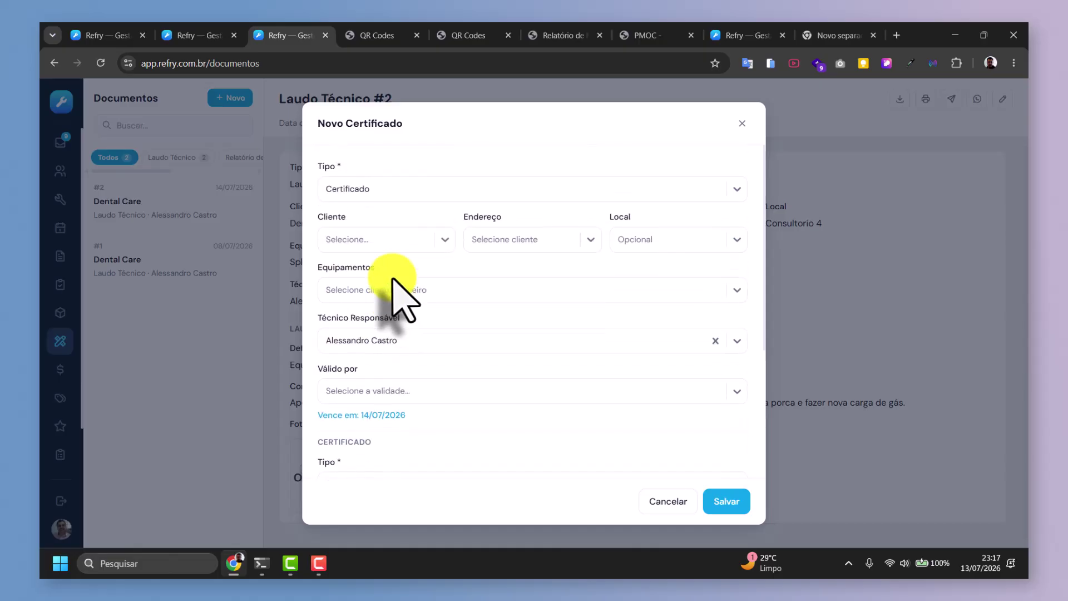
left_click(370, 192)
left_click(335, 290)
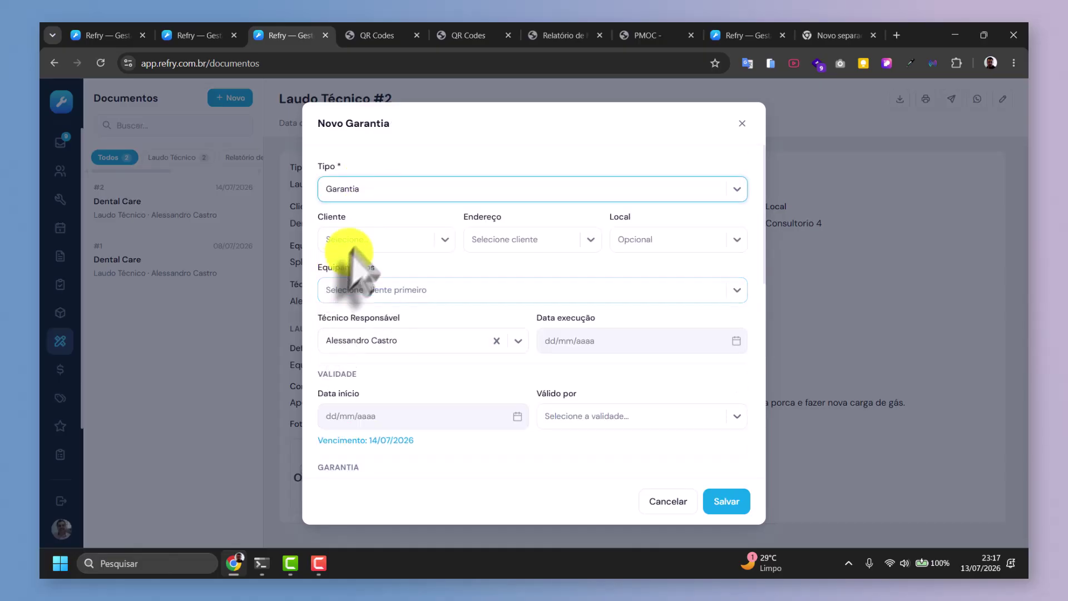
scroll(448, 334, "down", 5)
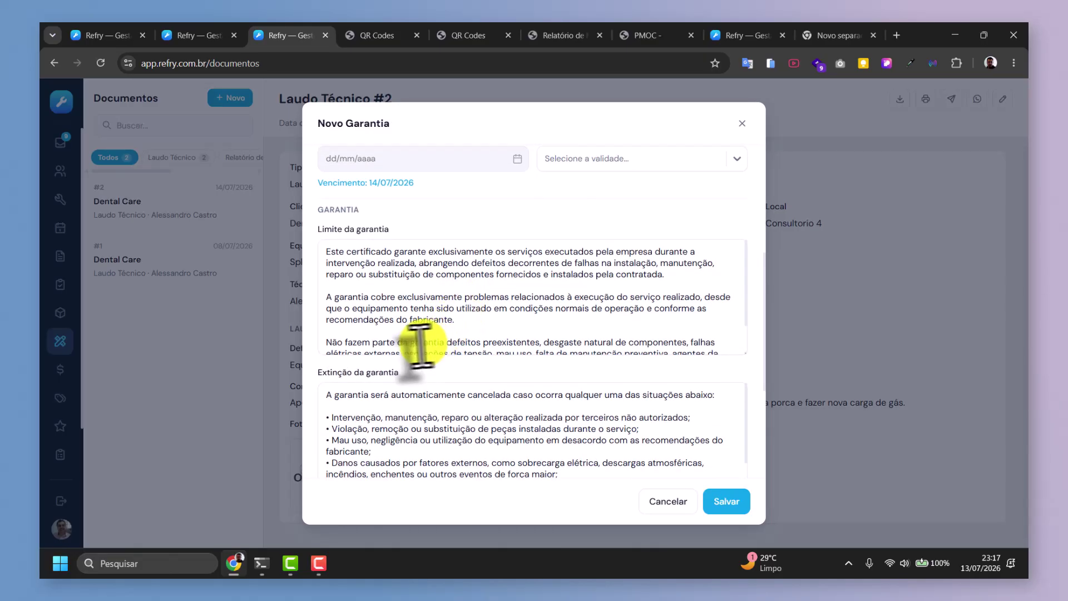
scroll(318, 345, "down", 1)
scroll(314, 342, "down", 4)
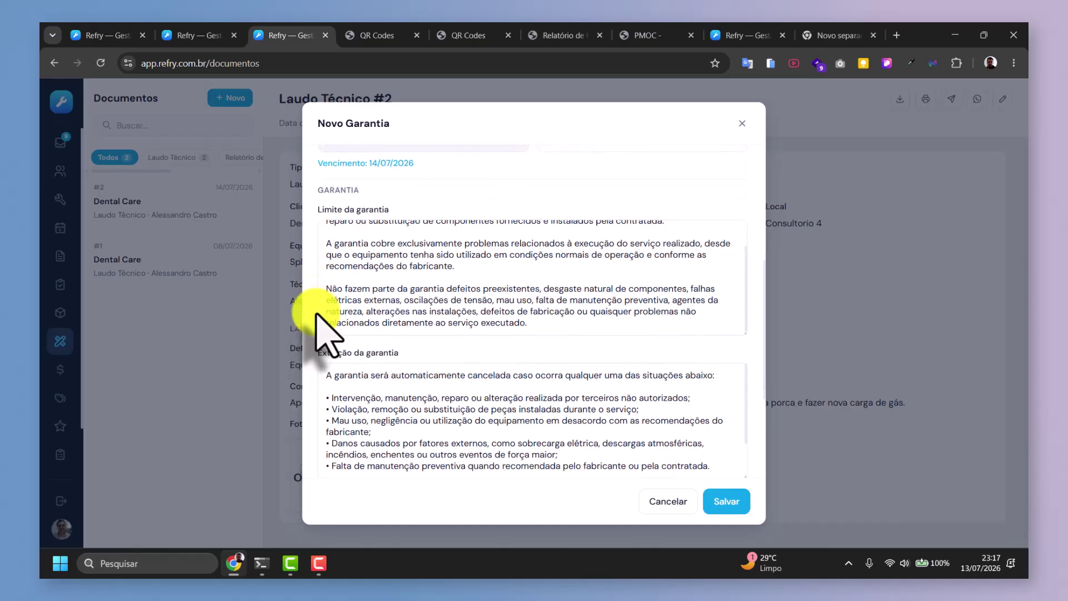
scroll(317, 347, "up", 2)
scroll(320, 350, "up", 2)
scroll(317, 334, "down", 3)
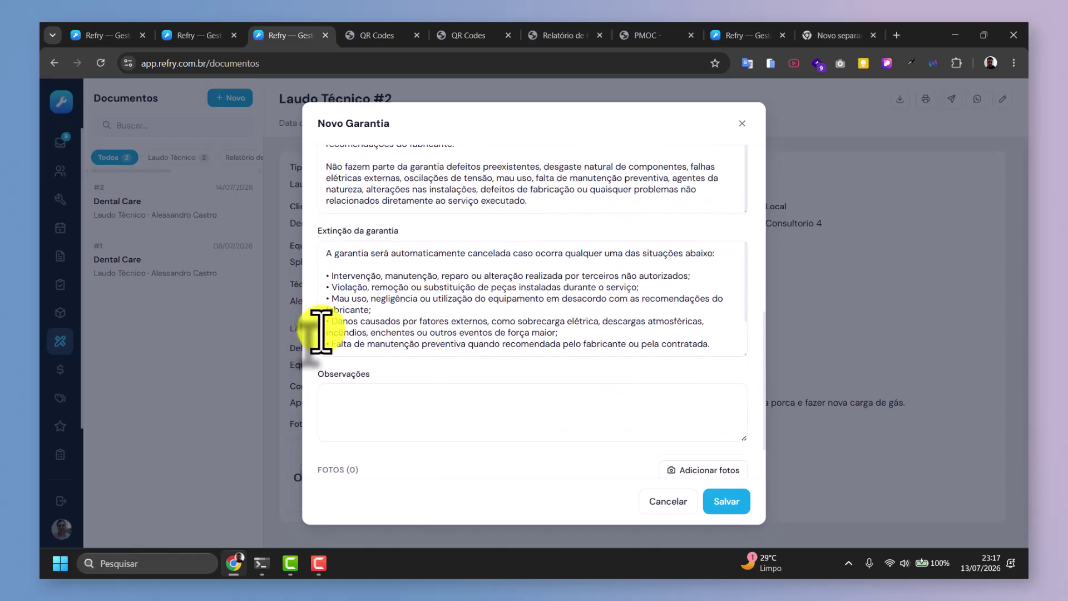
scroll(320, 330, "up", 2)
scroll(332, 309, "down", 3)
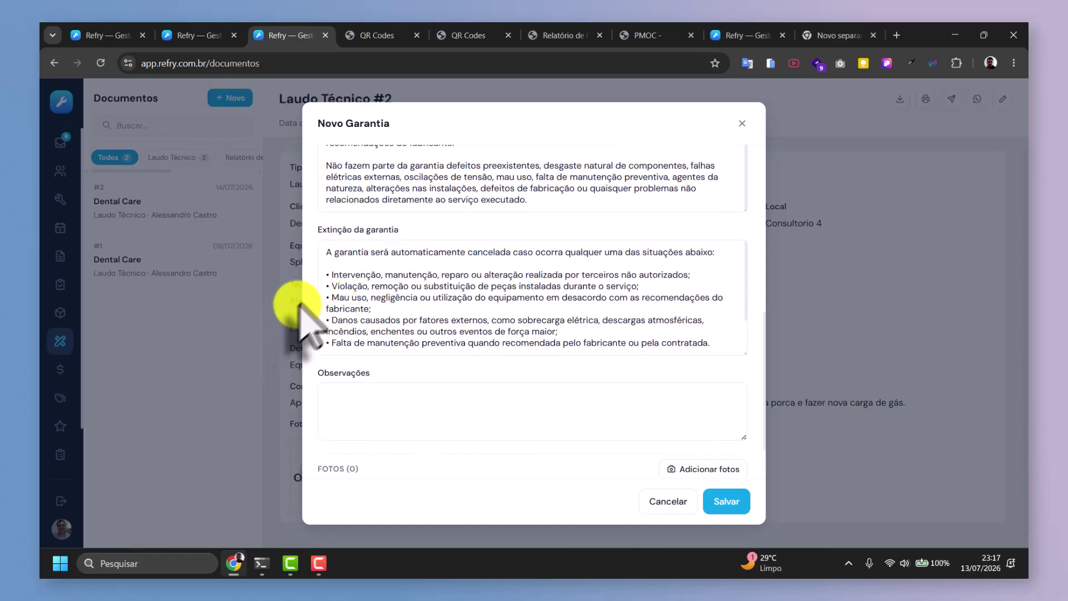
scroll(311, 303, "down", 1)
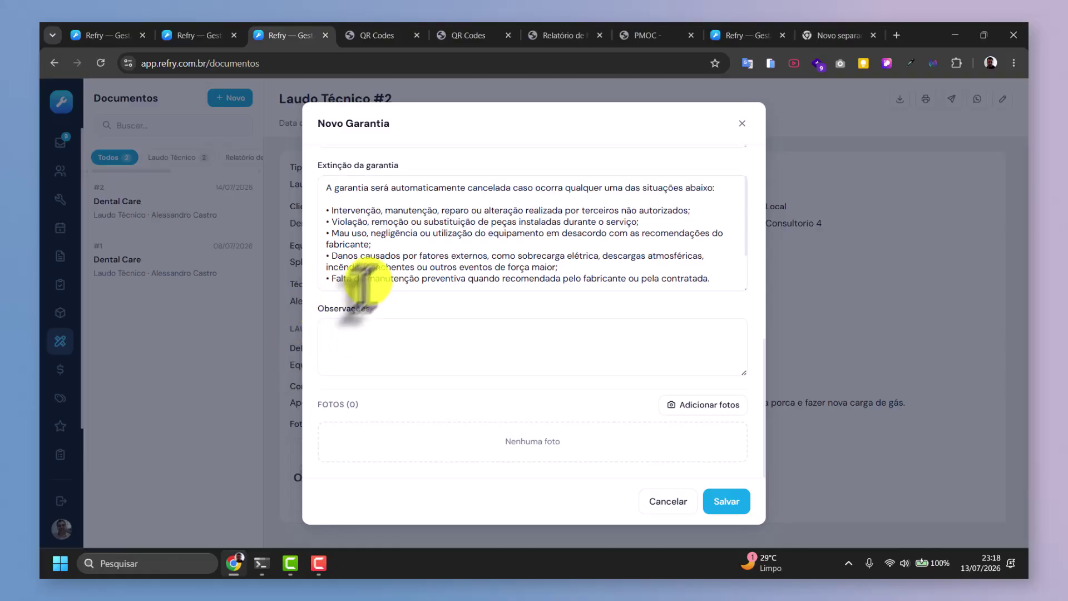
scroll(356, 317, "up", 10)
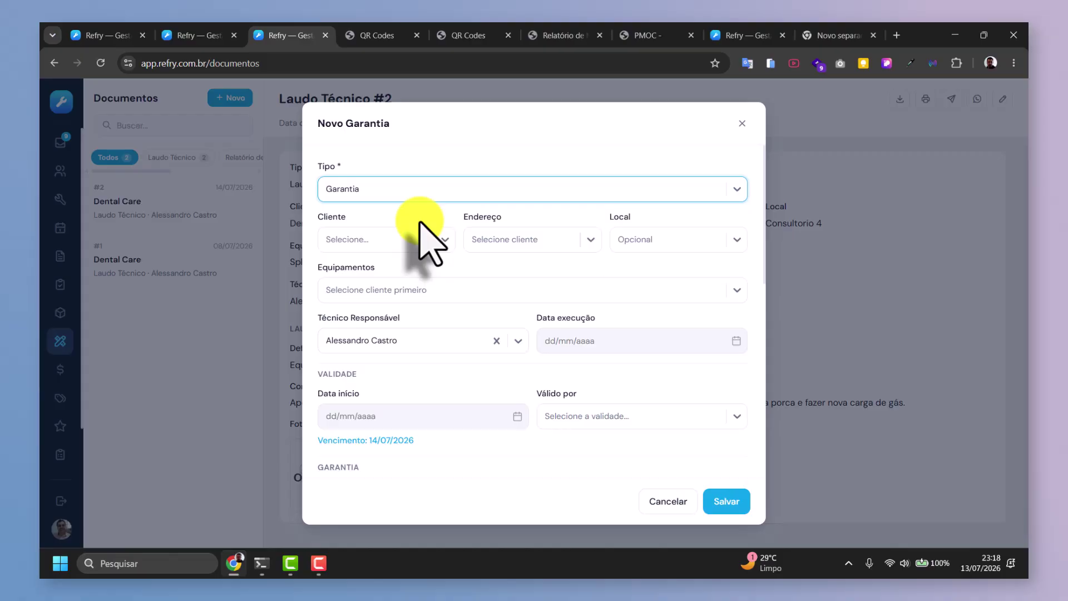
Discard the warranty form, then preview a new Financeiro cost entry and close it unsaved.
left_click(742, 124)
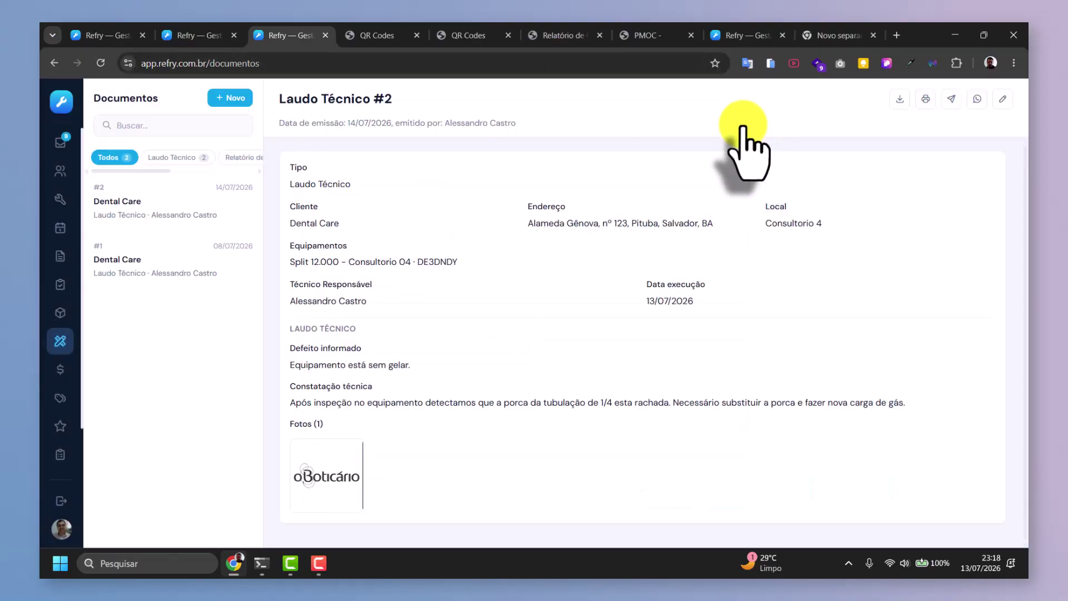
left_click(61, 370)
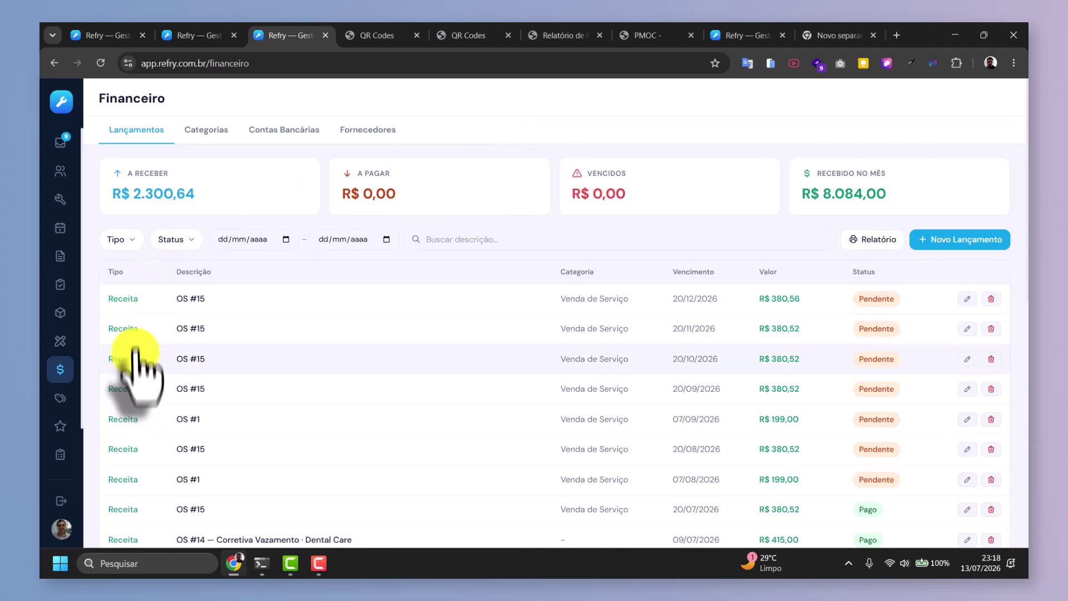
left_click(946, 240)
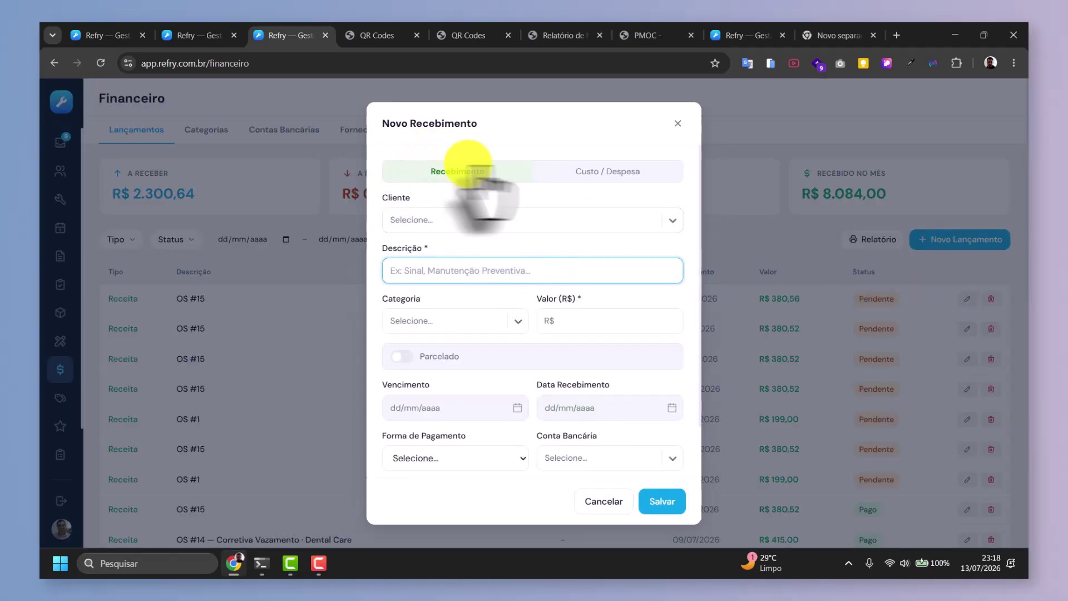
left_click(639, 171)
left_click(480, 172)
left_click(581, 171)
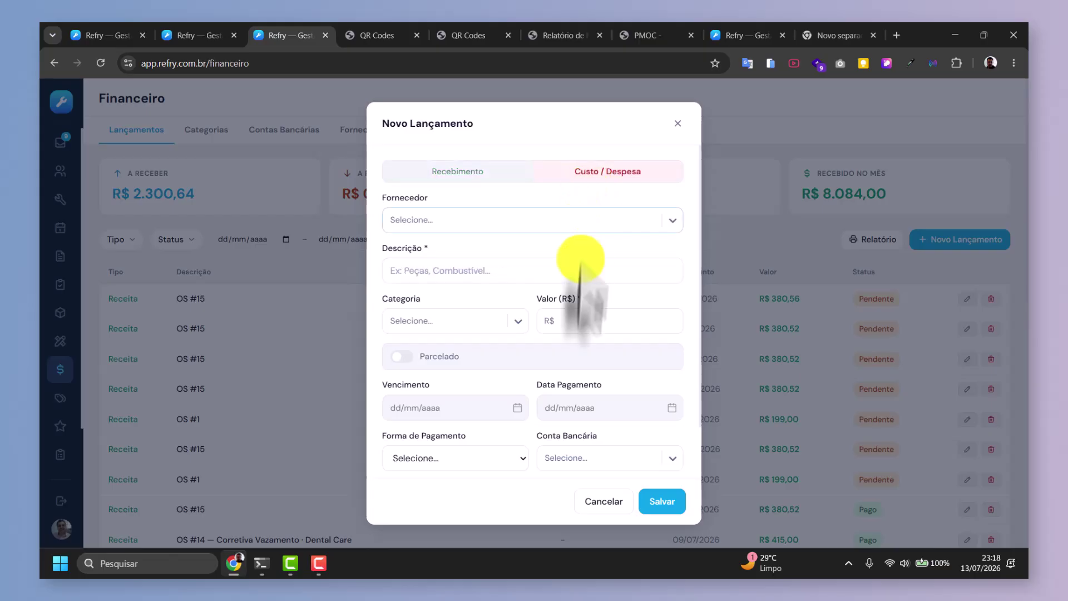
scroll(501, 361, "down", 1)
scroll(646, 189, "up", 1)
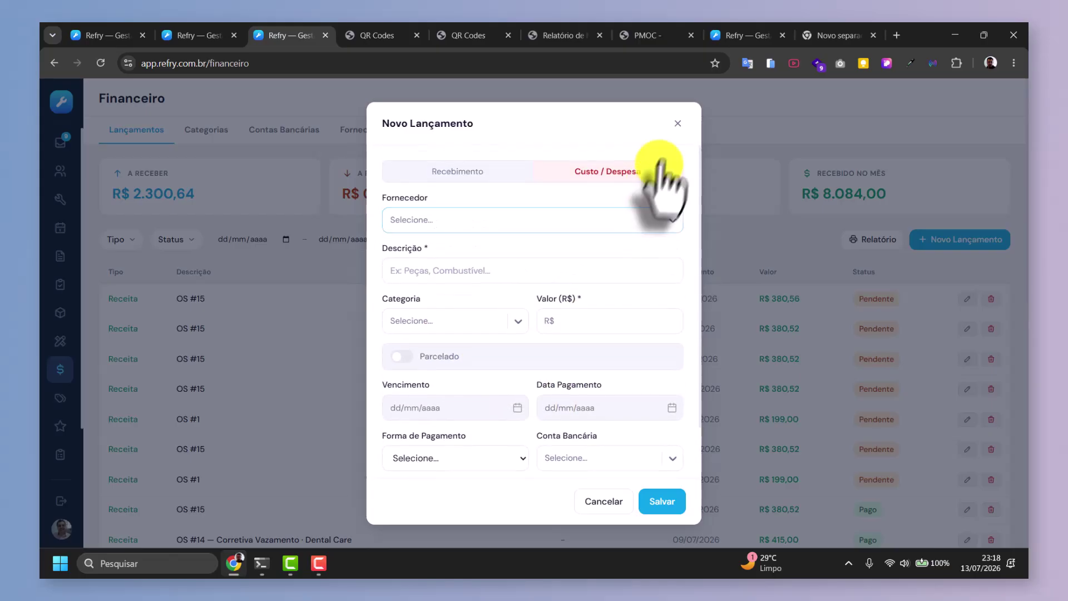
left_click(679, 123)
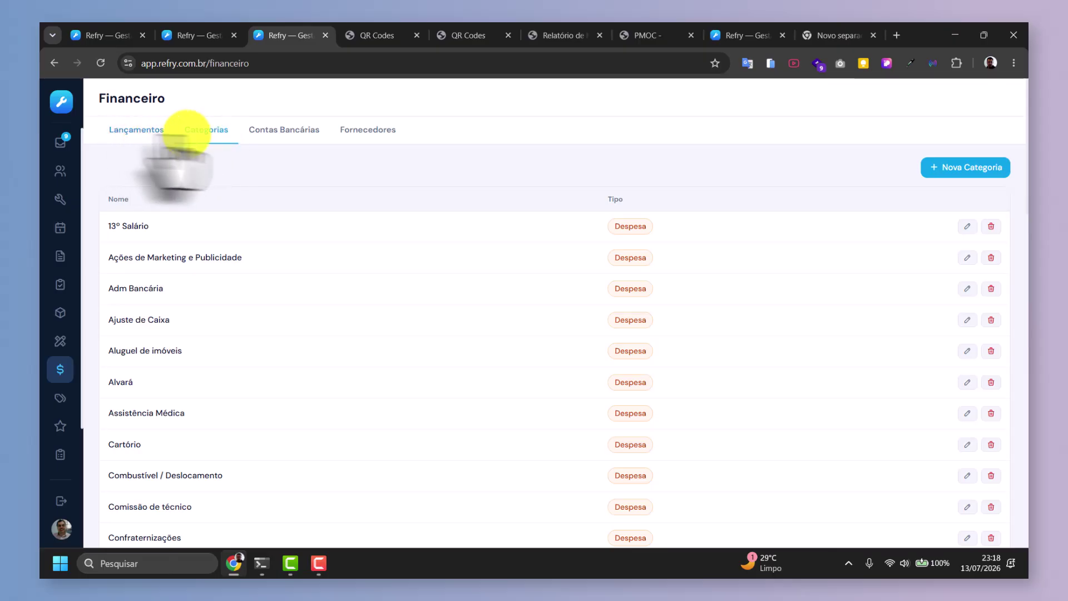
Browse the Contas Bancárias and Fornecedores lists, then go to the Catálogo.
left_click(298, 129)
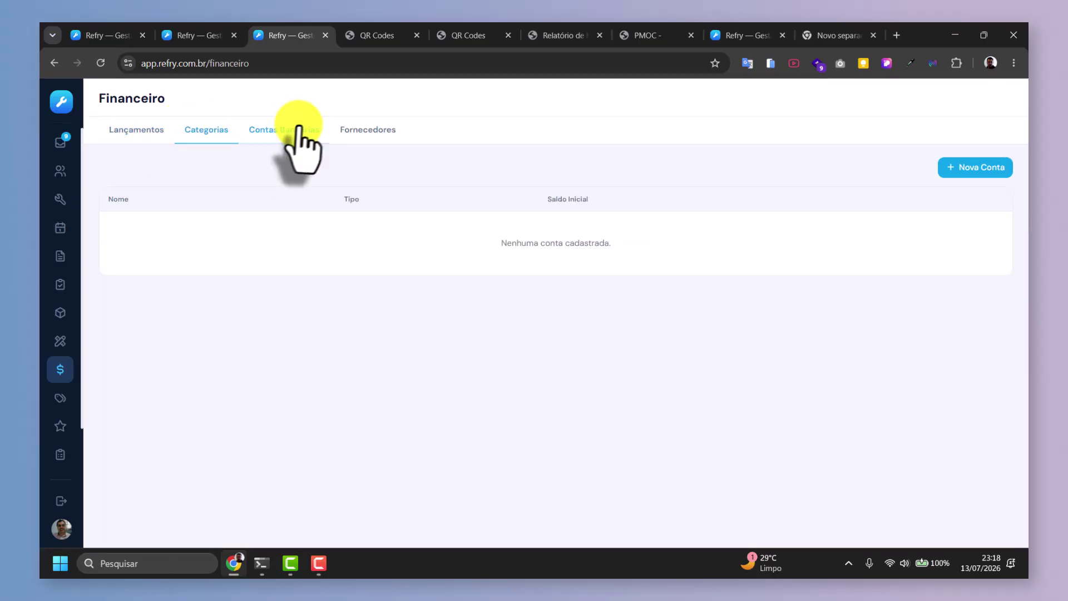
left_click(370, 130)
left_click(272, 131)
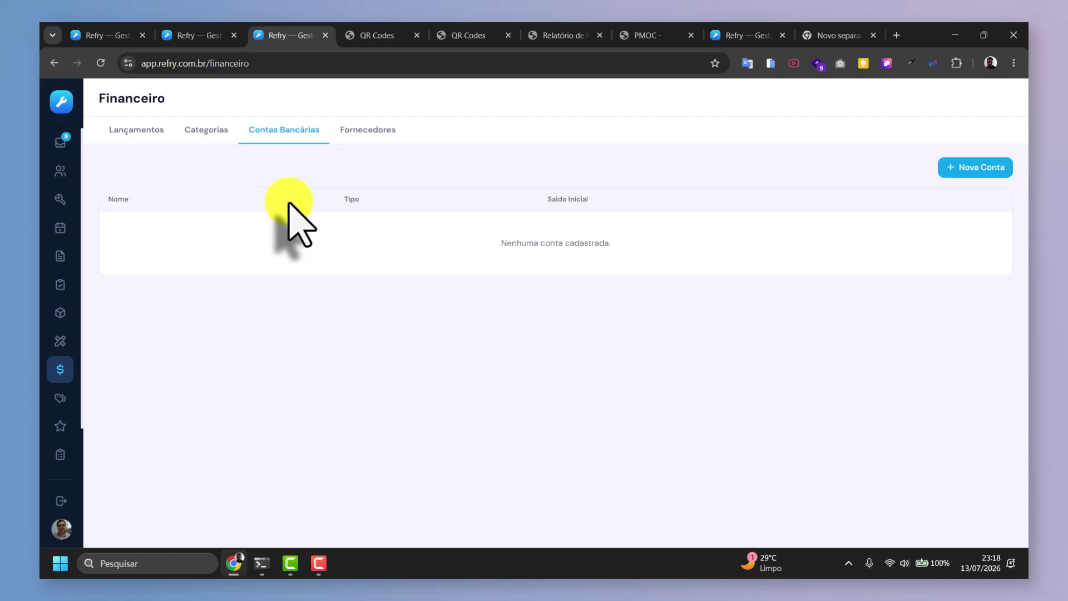
left_click(60, 399)
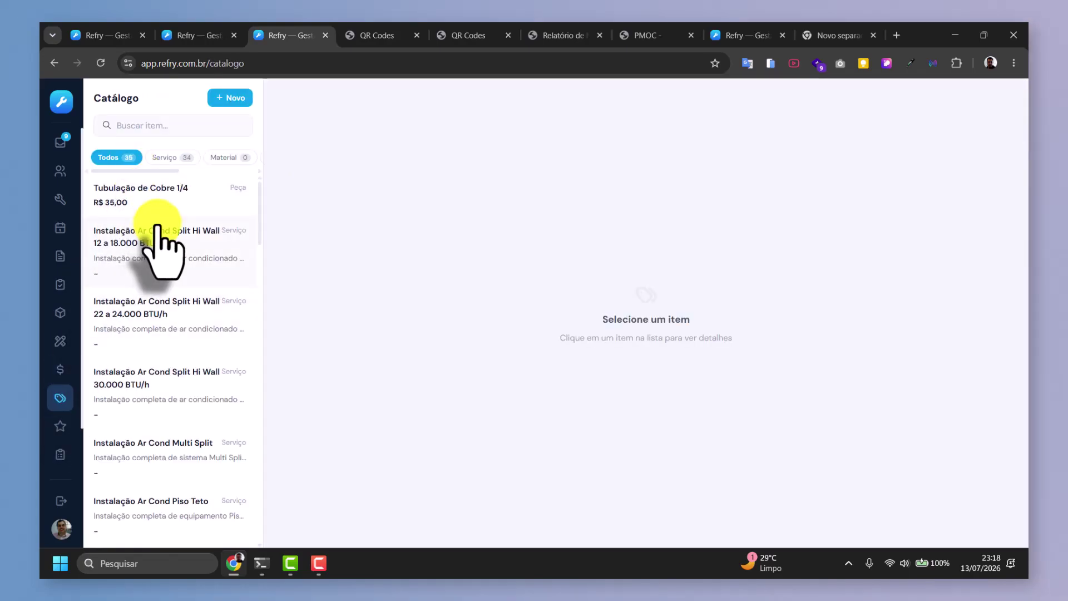
Preview a new Serviço catalogue item without saving, then visit Avaliações and the OS list.
left_click(232, 98)
left_click(435, 280)
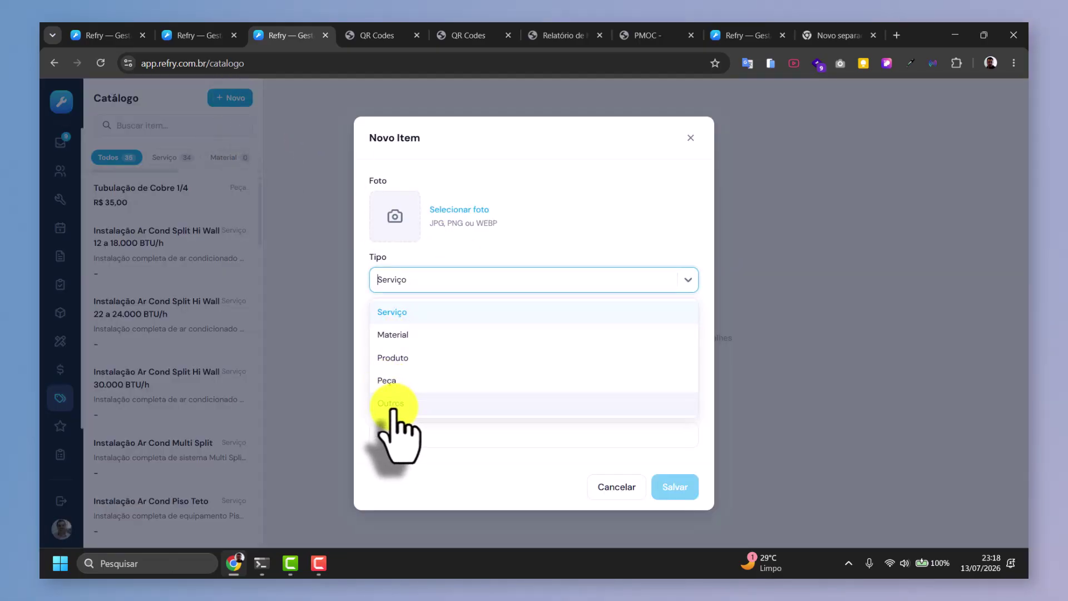
left_click(363, 253)
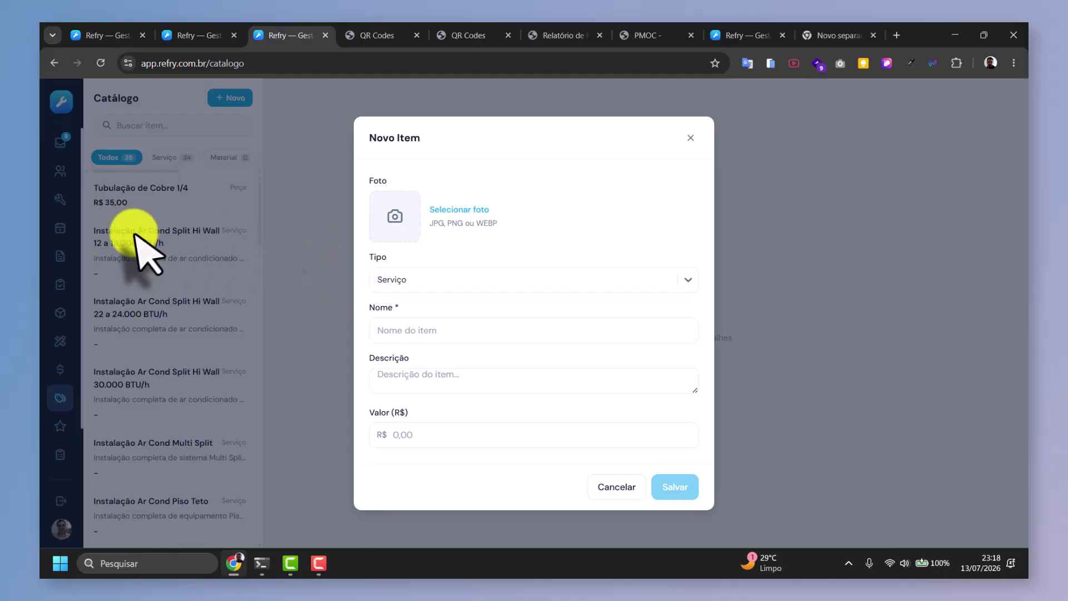
left_click(281, 192)
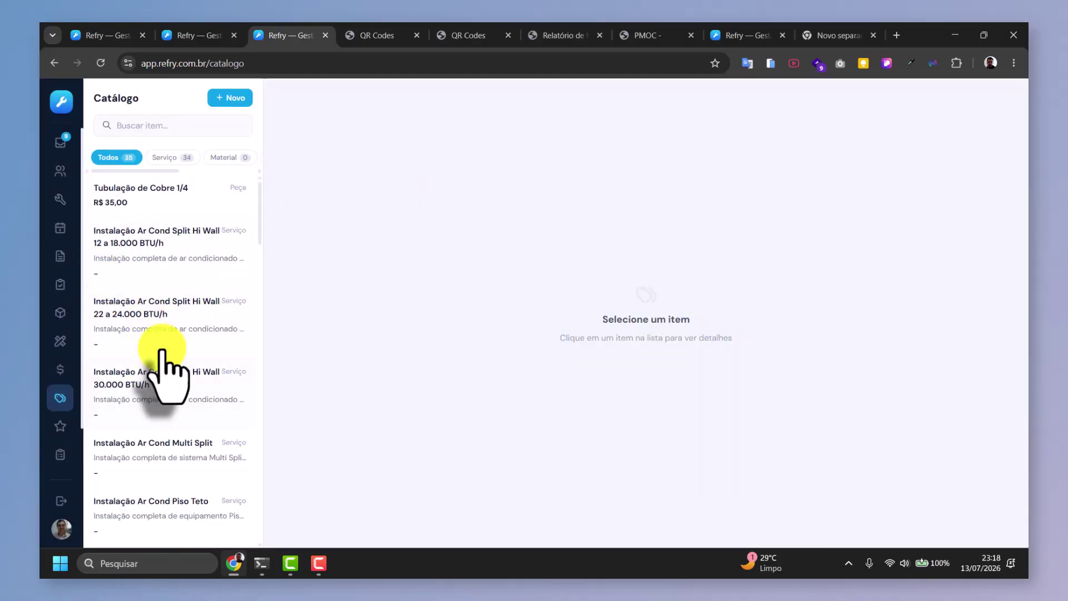
left_click(60, 427)
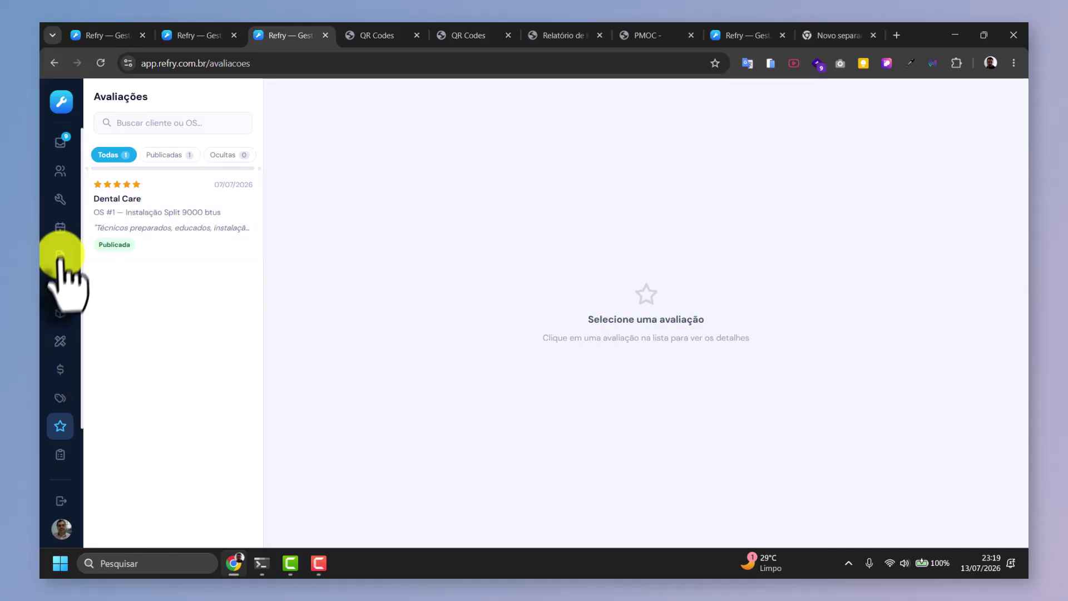
left_click(59, 201)
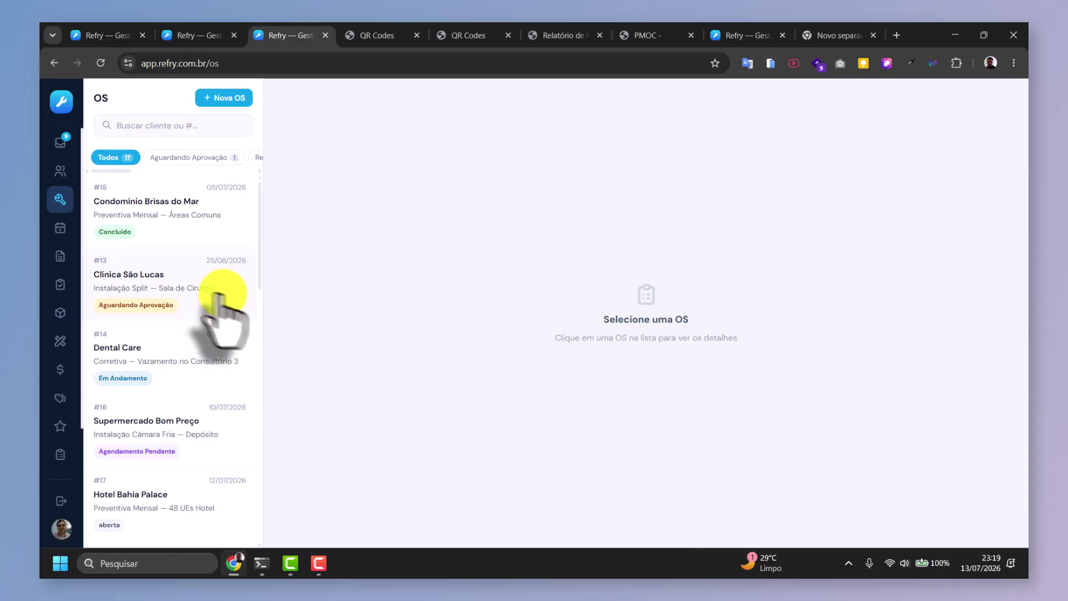
Set Dental Care OS #14 status to Concluído, check its extra actions, then go to Avaliações.
left_click(155, 370)
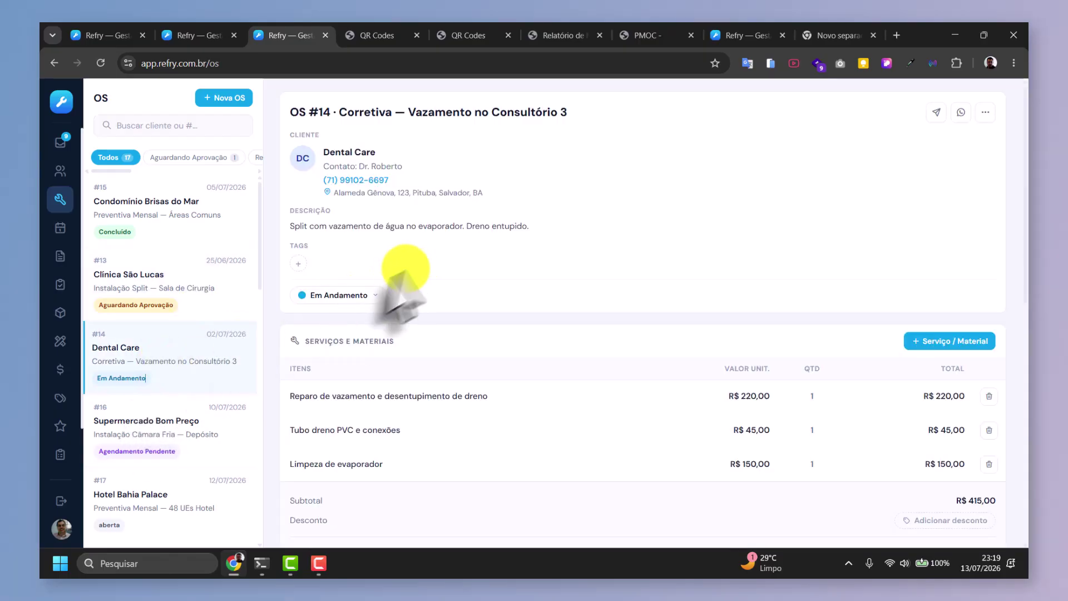
left_click(352, 297)
left_click(548, 222)
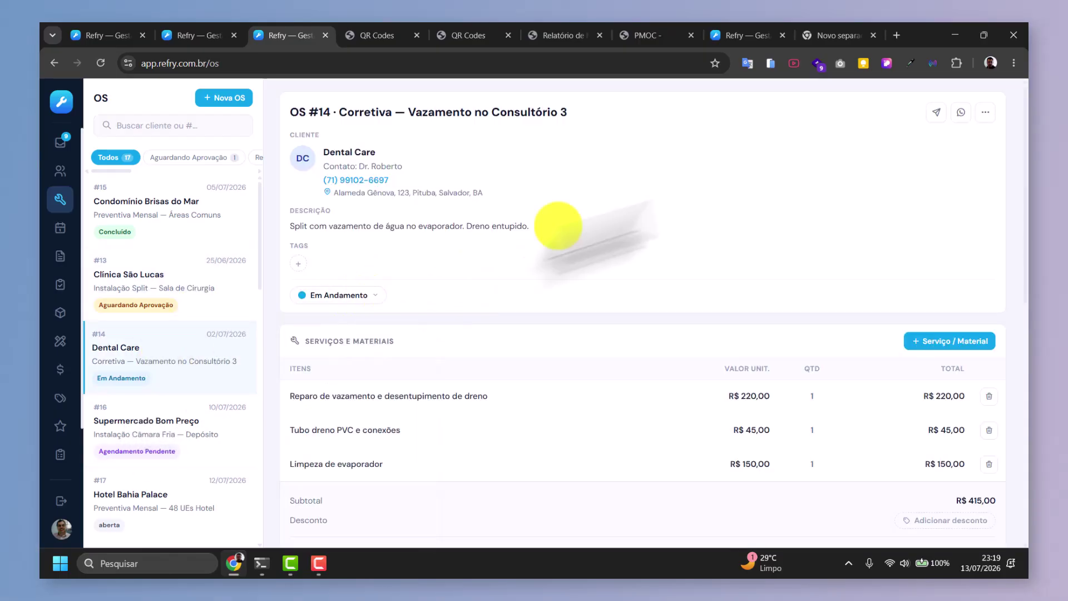
left_click(985, 112)
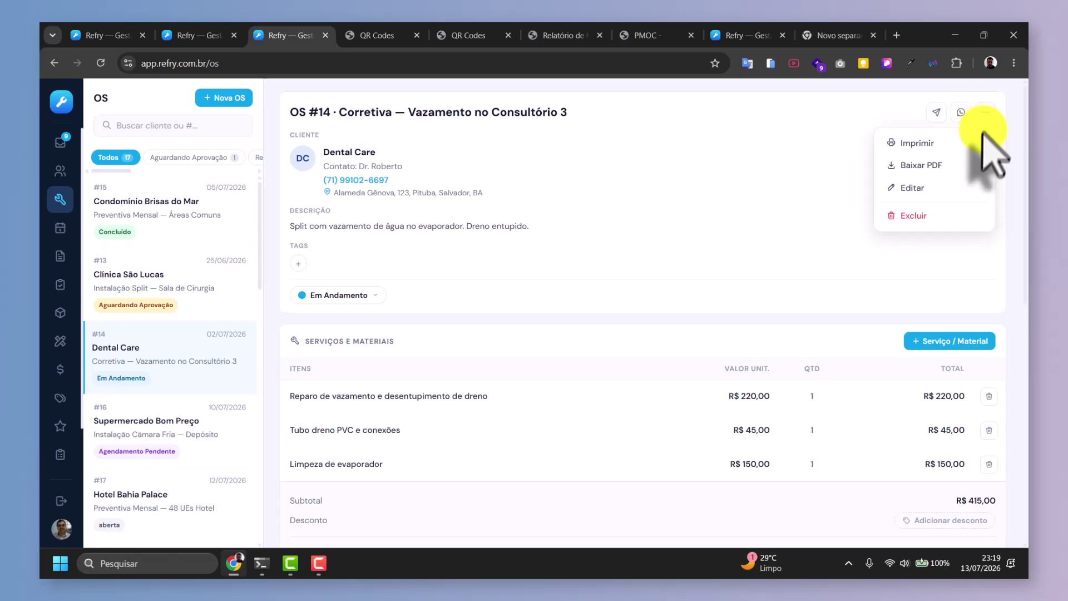
left_click(548, 307)
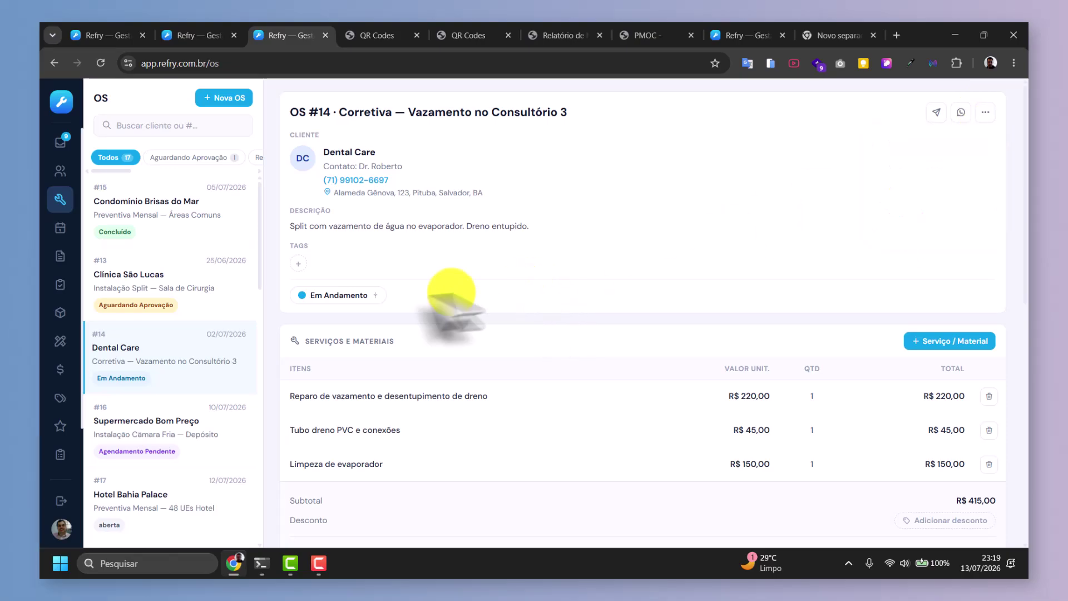
left_click(367, 295)
left_click(346, 486)
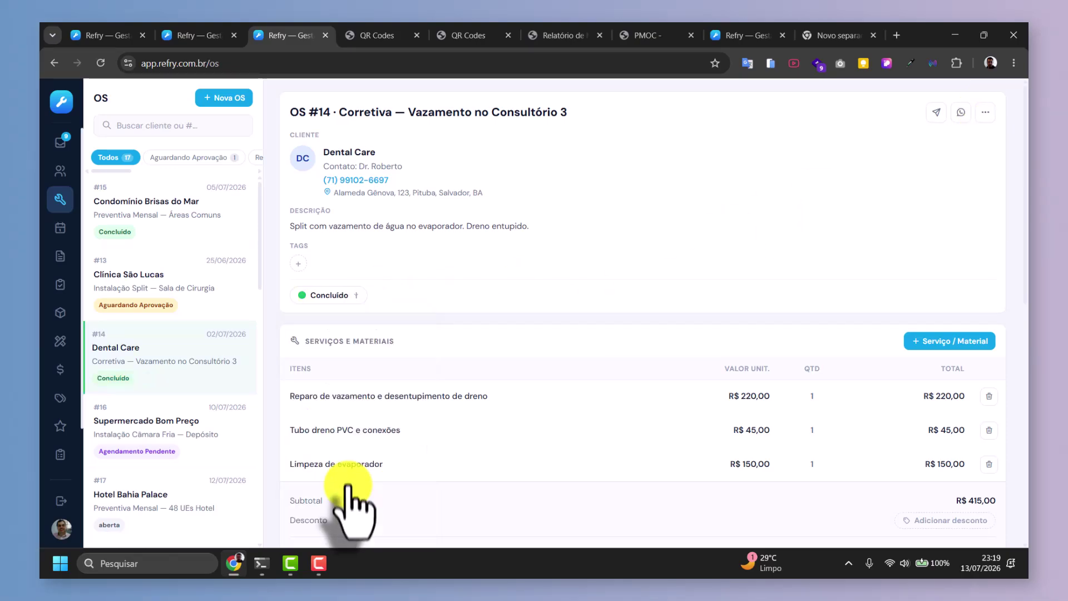
left_click(984, 112)
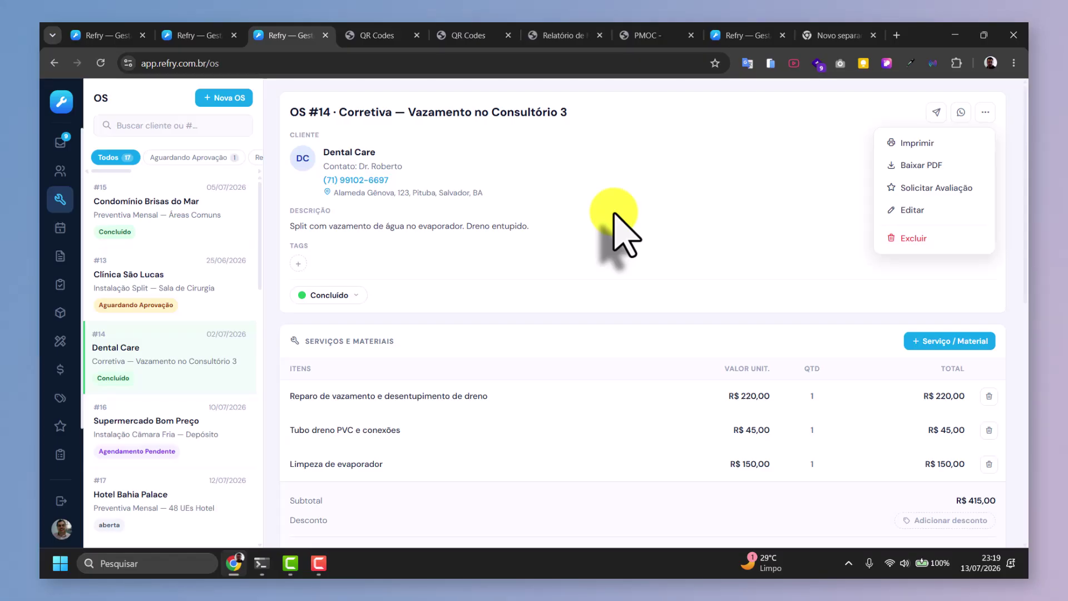
left_click(60, 423)
Set the Dental Care review to Oculta, then go to the Configurações company settings.
left_click(152, 214)
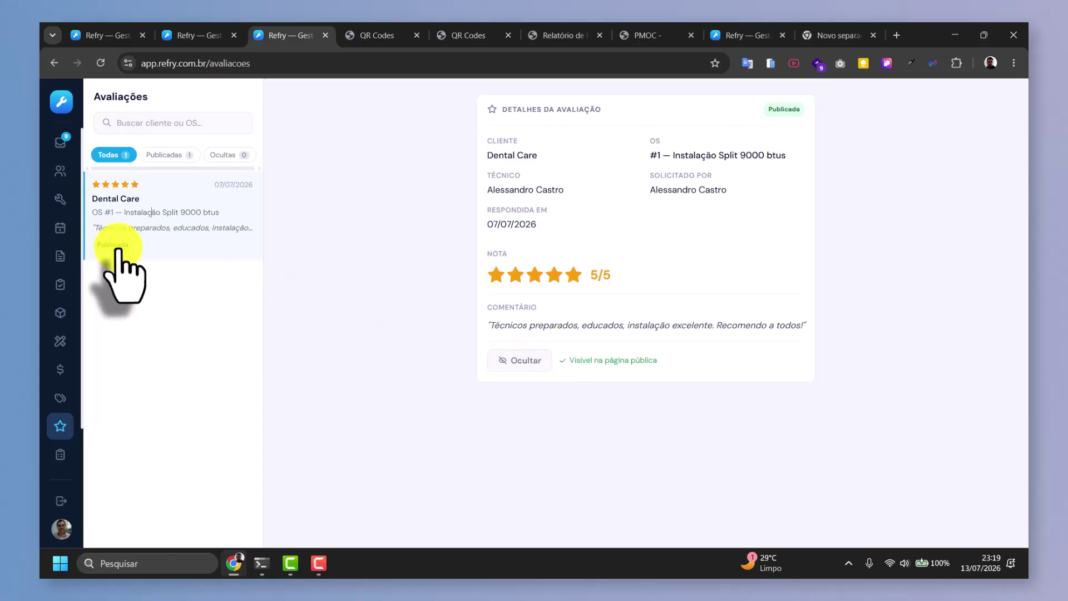
left_click(523, 360)
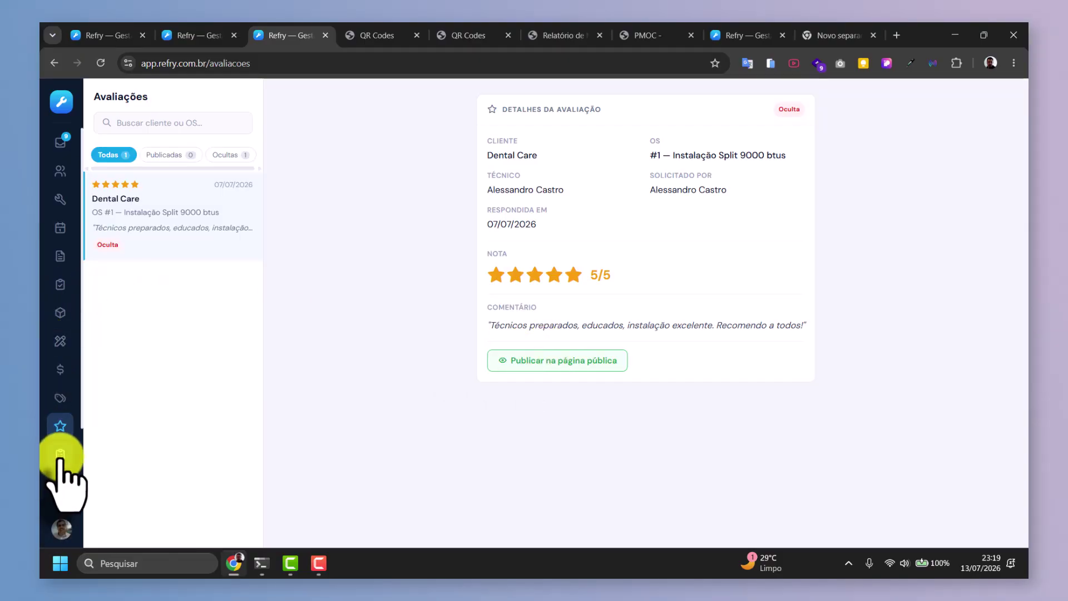
scroll(60, 459, "down", 2)
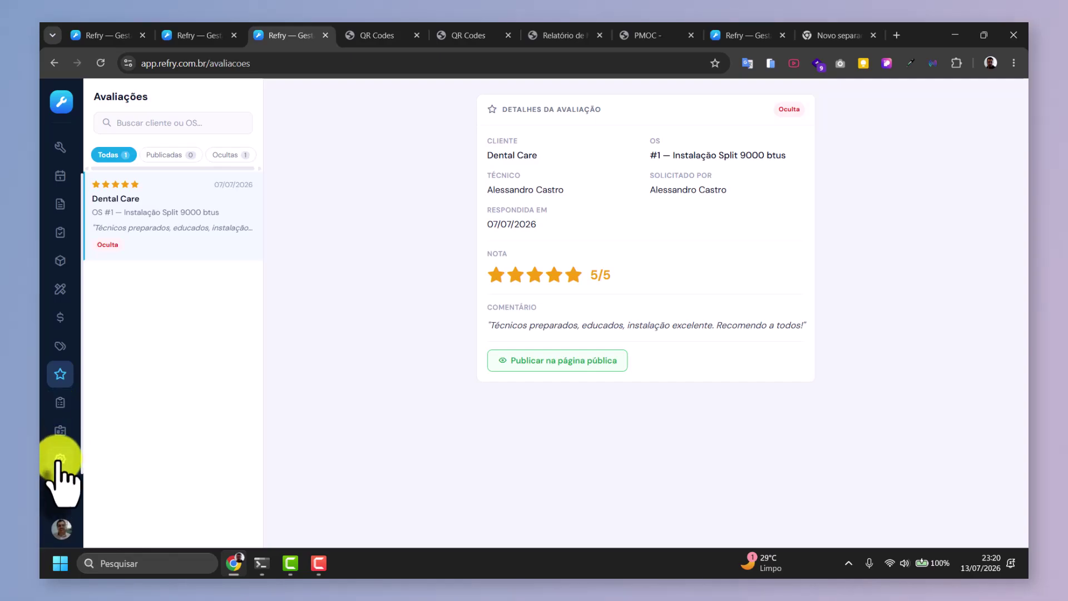
left_click(60, 459)
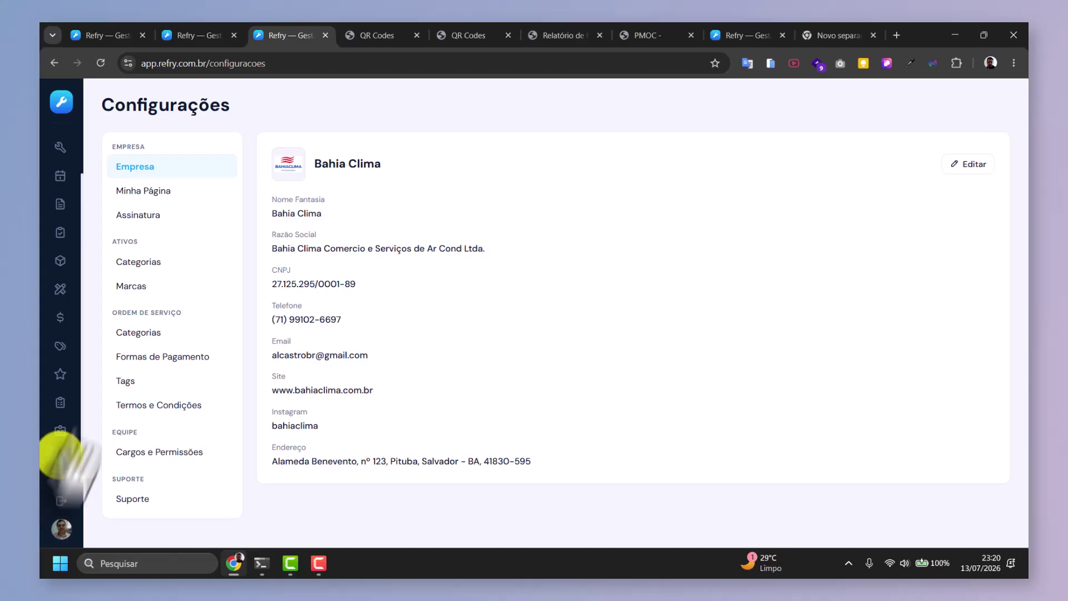
Copy the Minha Página public link and load /pg/bahiaclima in the QR Codes browser tab.
left_click(143, 190)
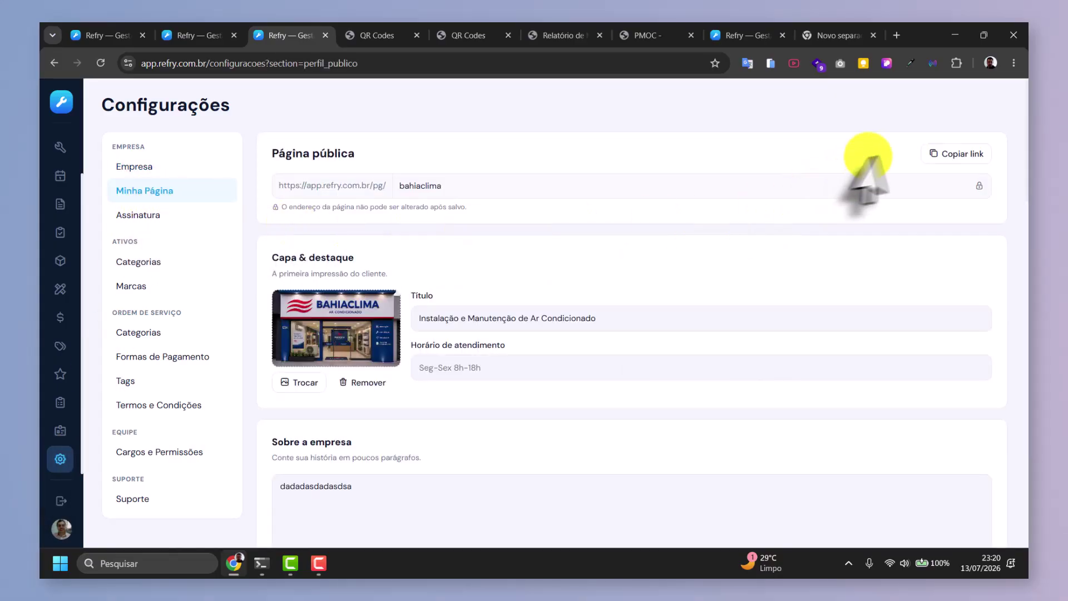
left_click(949, 154)
left_click(348, 35)
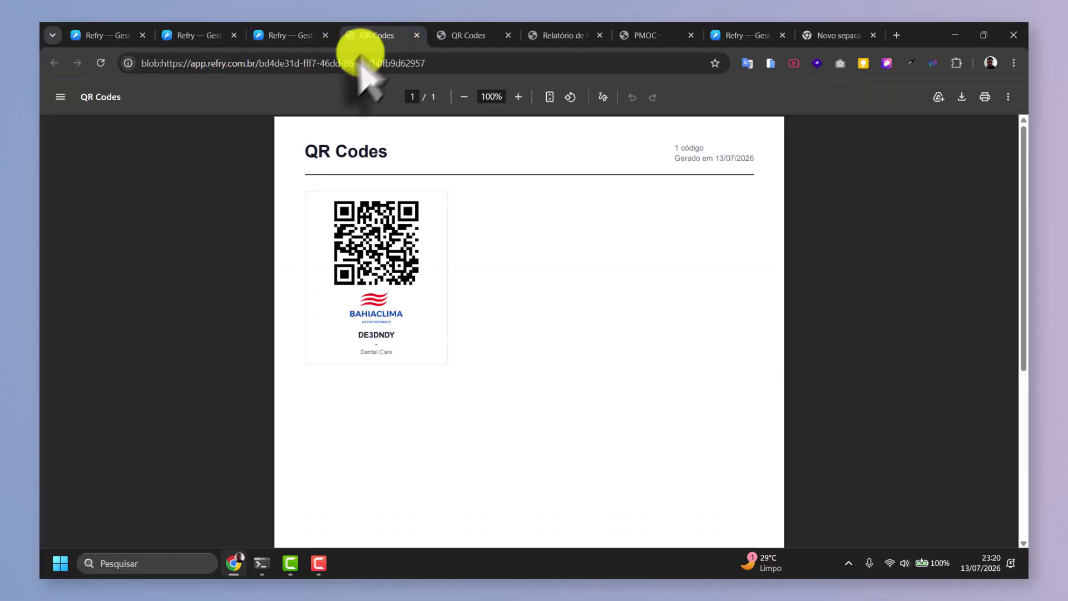
left_click(351, 62)
type("https://app.refry.com.br/pg/bahiaclima")
key("Return")
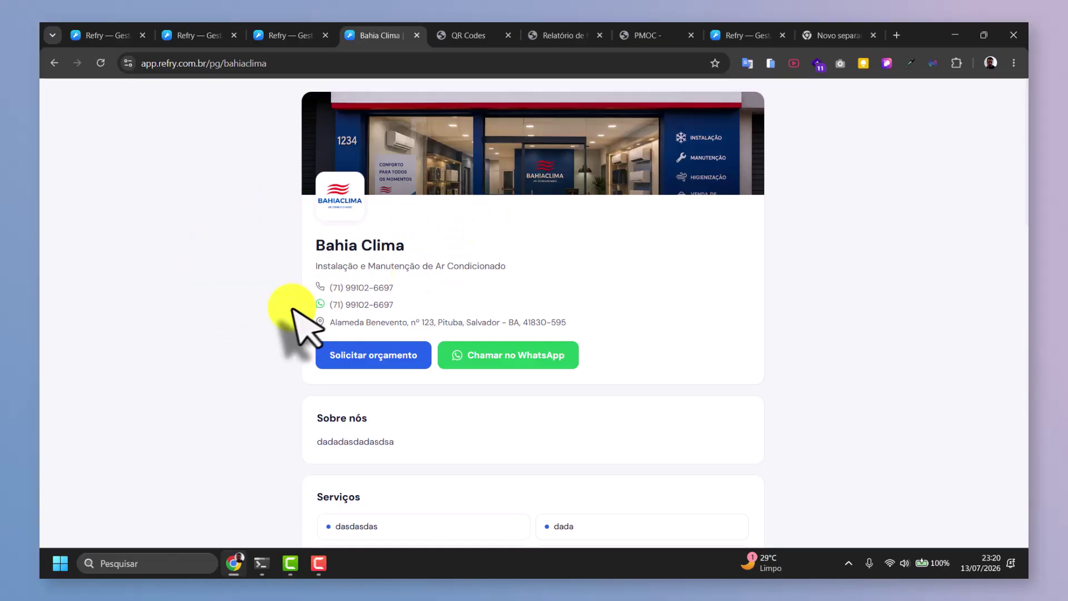
Scroll down the Bahia Clima public page and expand and collapse the first FAQ answer twice.
scroll(384, 352, "down", 2)
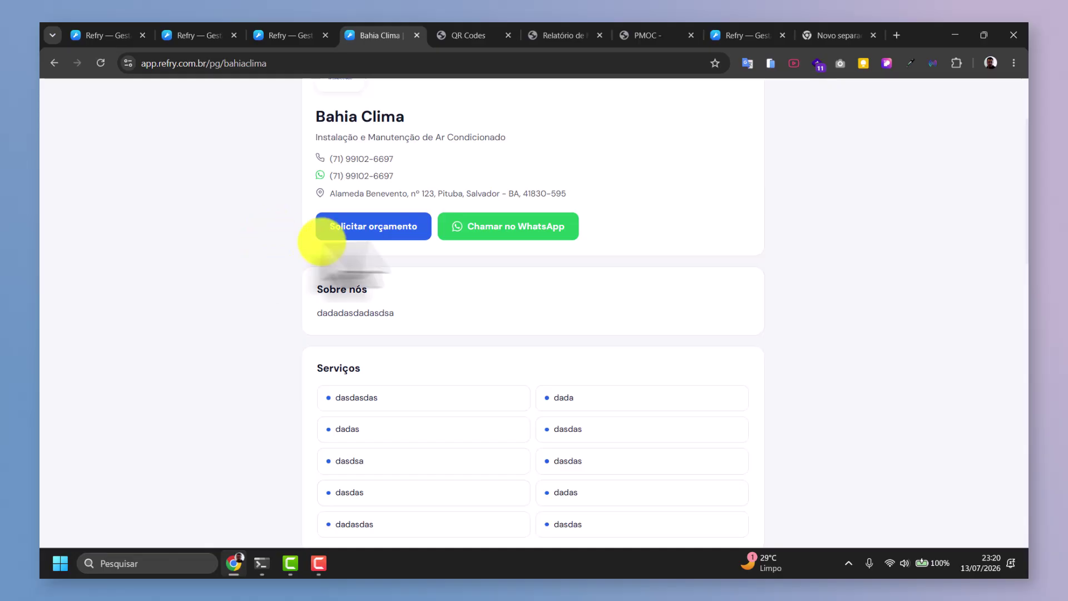
scroll(525, 248, "down", 3)
scroll(523, 240, "down", 1)
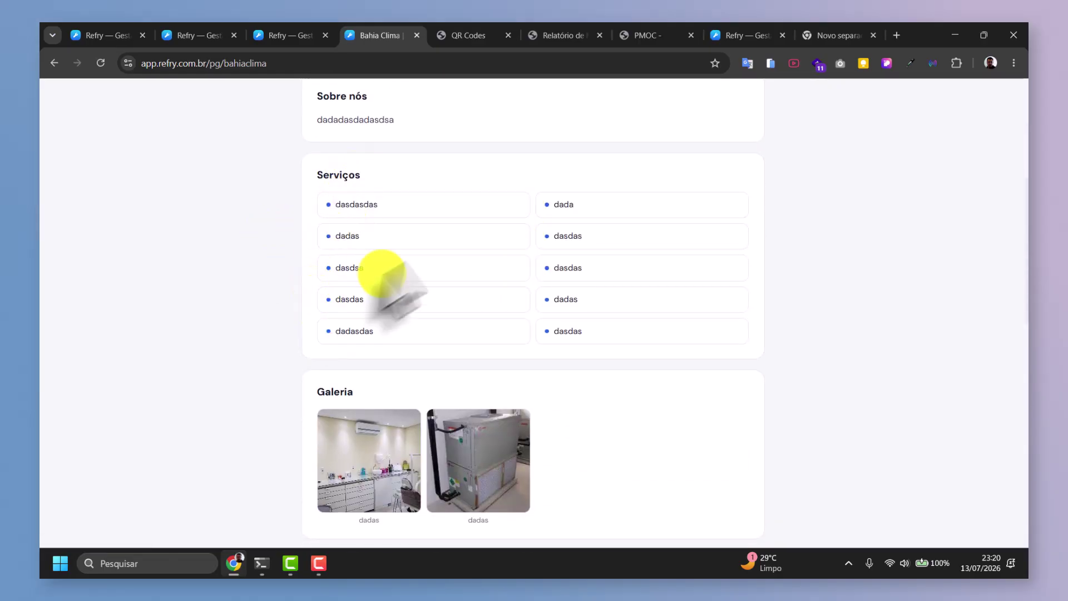
scroll(537, 320, "down", 3)
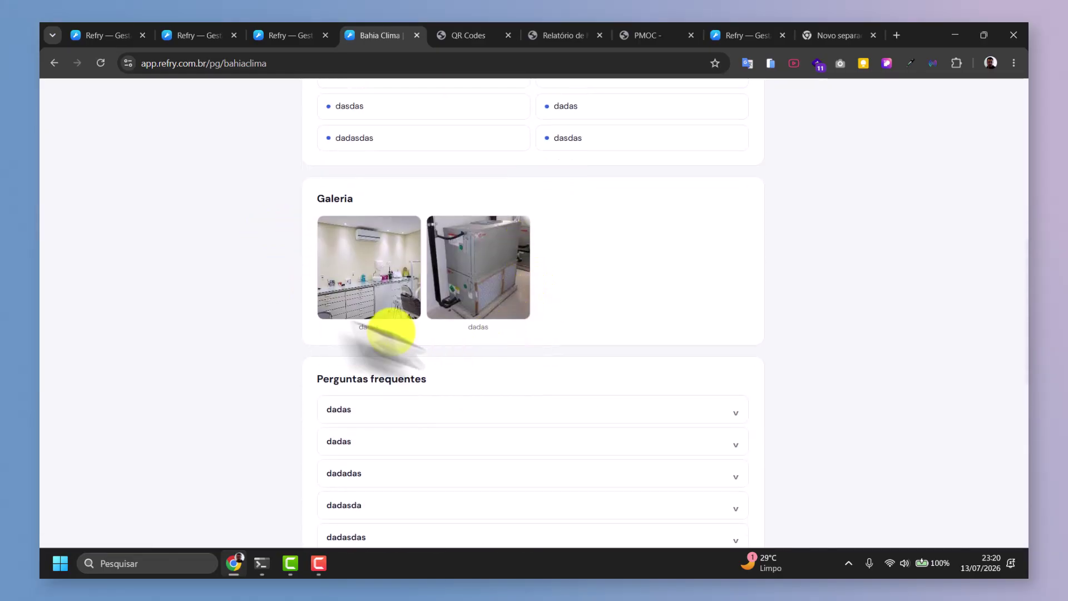
scroll(470, 305, "down", 2)
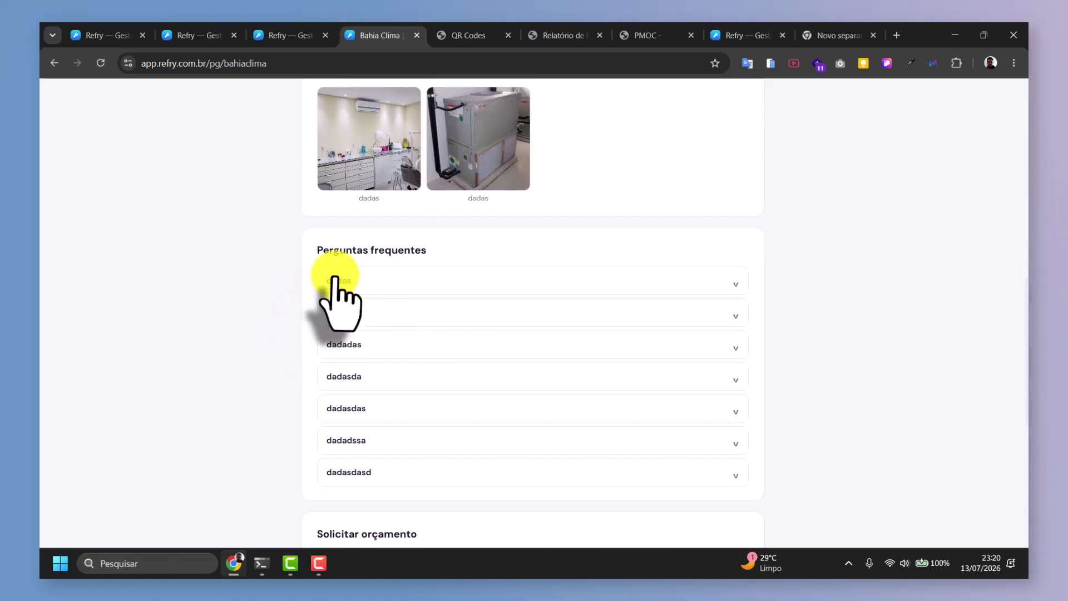
left_click(381, 280)
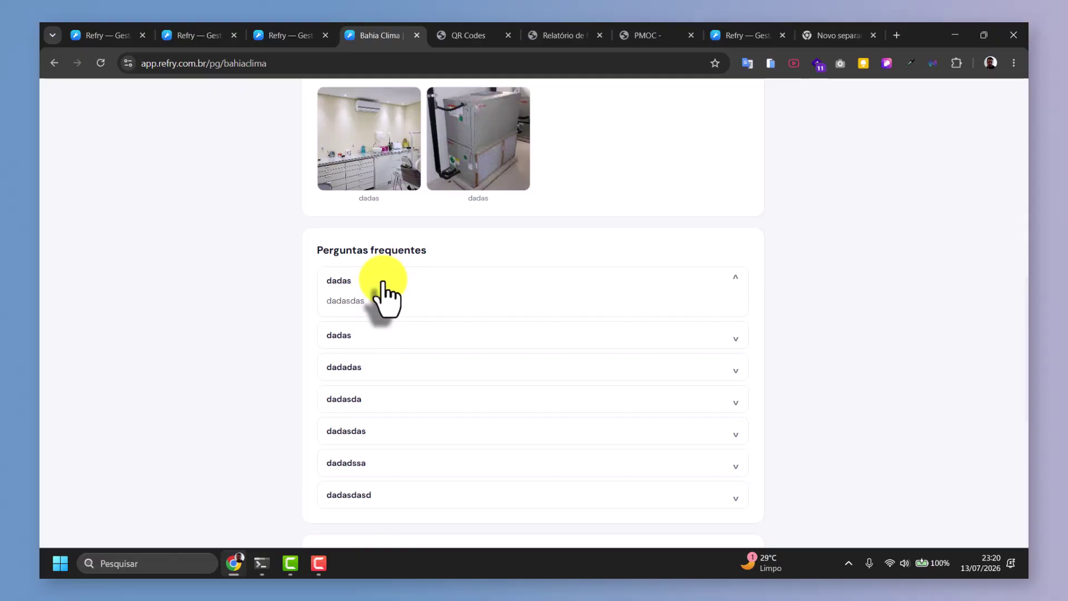
left_click(383, 282)
left_click(382, 286)
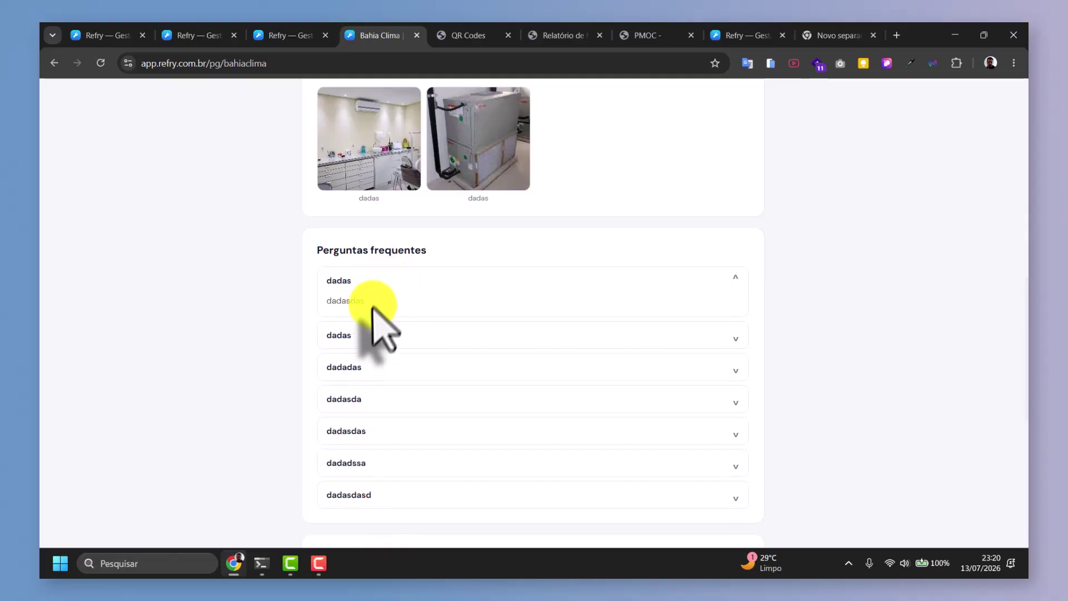
left_click(386, 281)
Scroll through the rest of the public page, then return to the Minha Página settings tab.
scroll(329, 333, "down", 6)
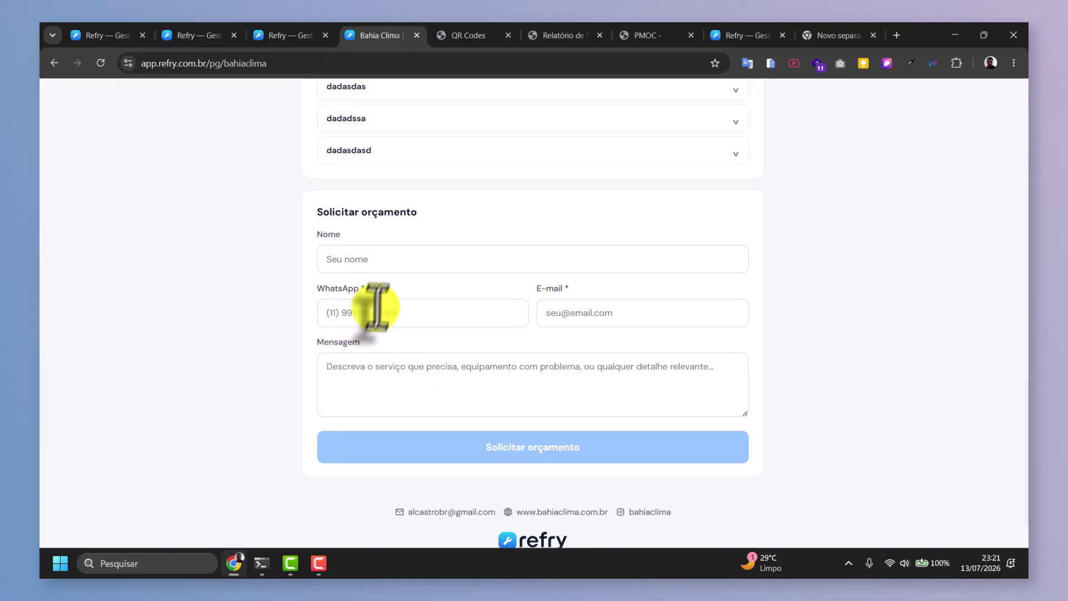
scroll(389, 306, "down", 1)
scroll(356, 308, "up", 7)
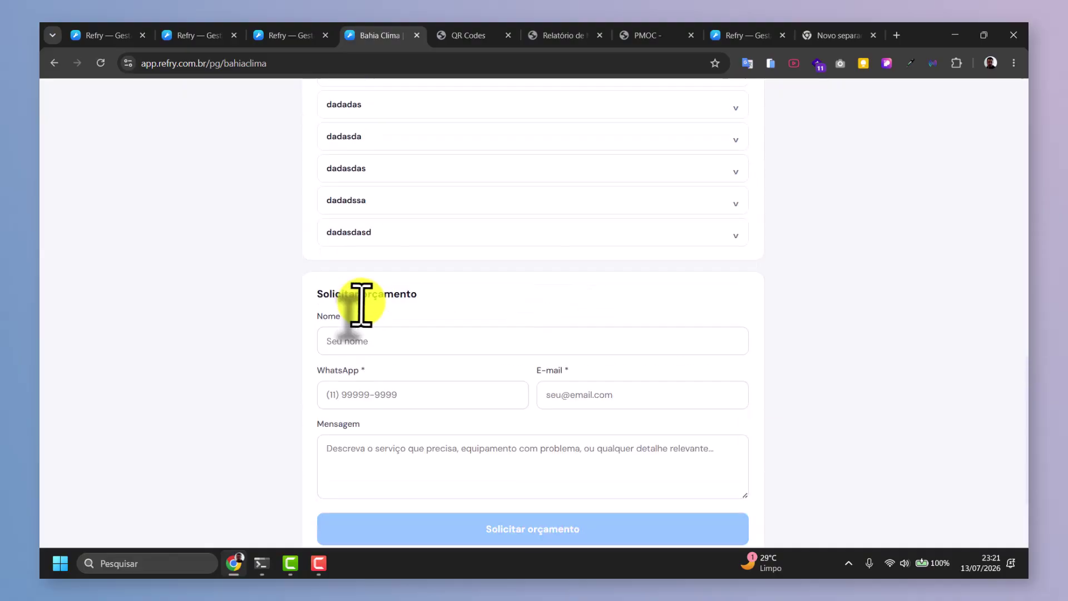
scroll(363, 305, "up", 9)
scroll(425, 353, "down", 8)
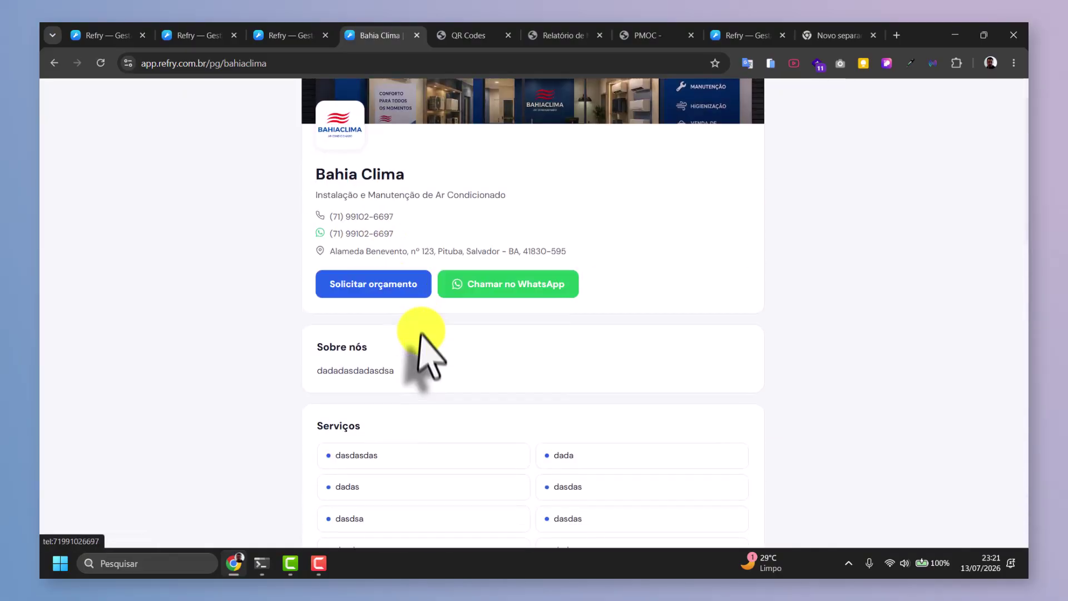
scroll(401, 334, "down", 7)
scroll(403, 356, "up", 12)
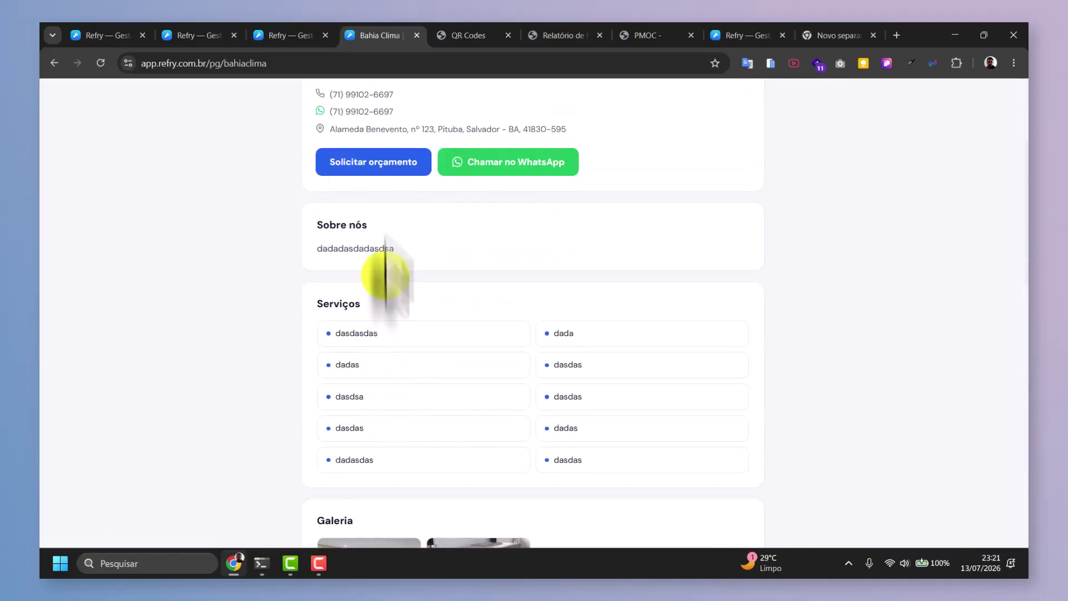
left_click(278, 28)
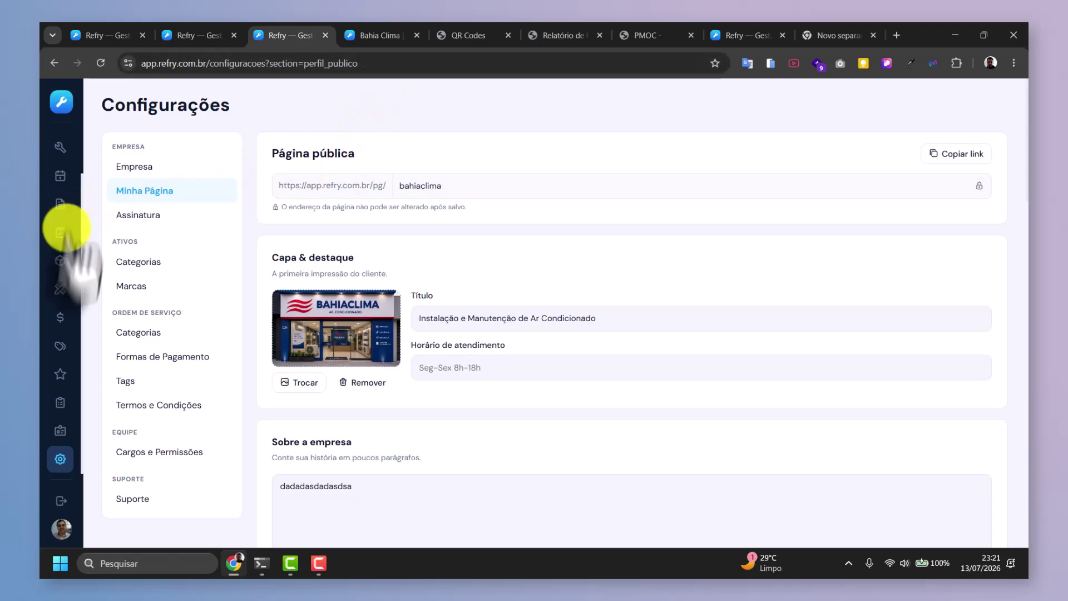
Publish the Dental Care five-star review again, then switch to the Bahia Clima public page tab.
left_click(61, 374)
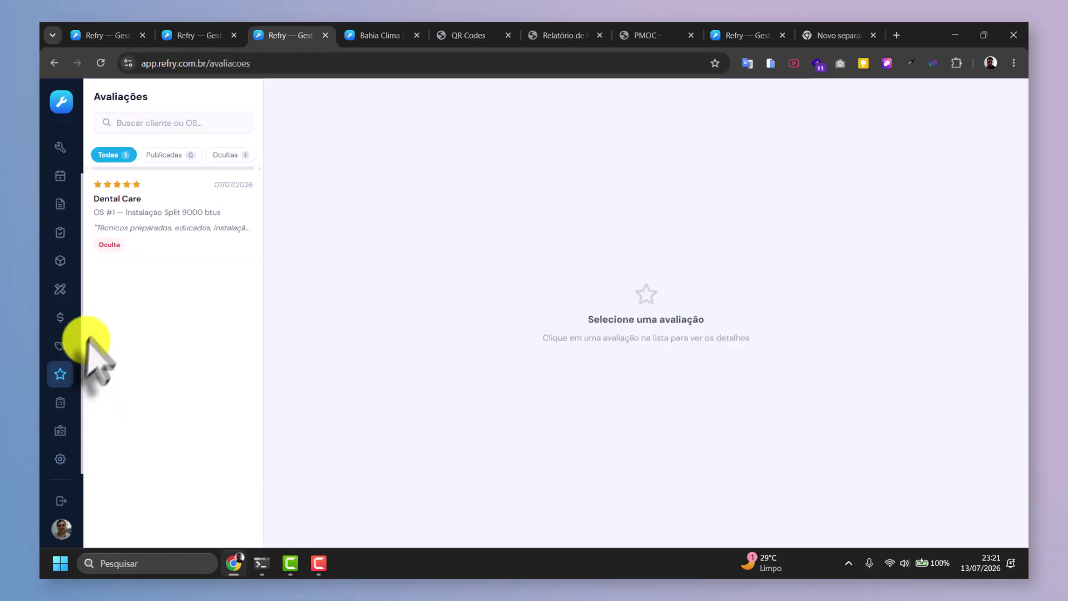
left_click(167, 229)
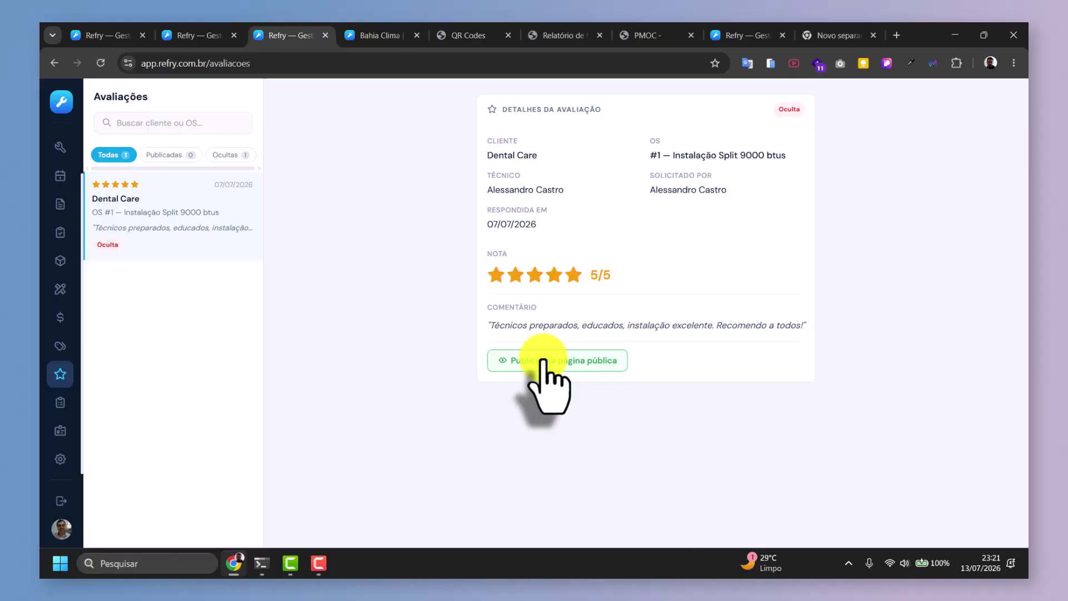
left_click(543, 360)
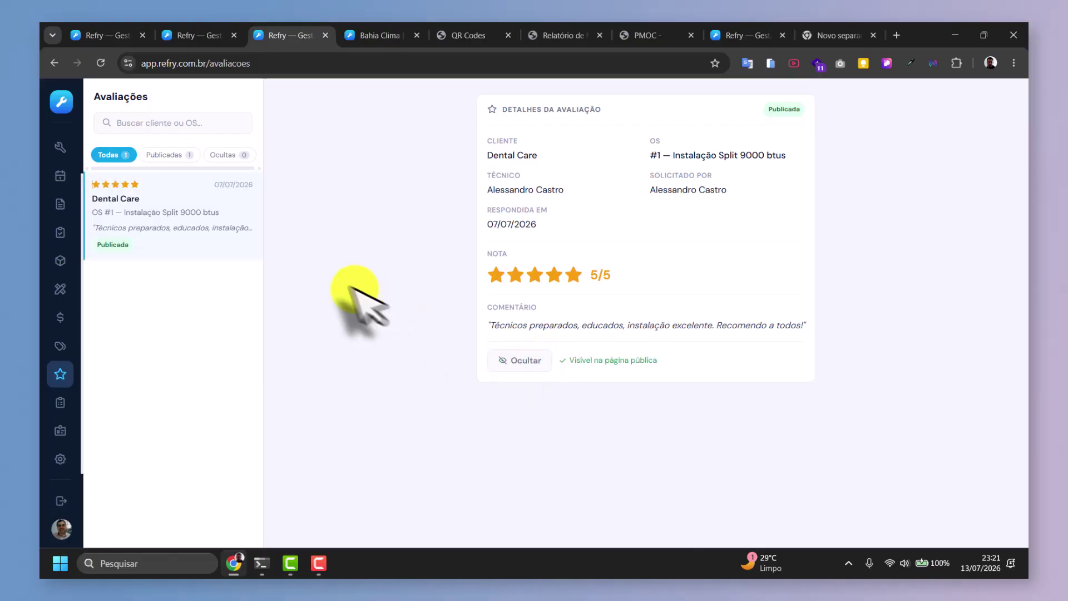
left_click(367, 35)
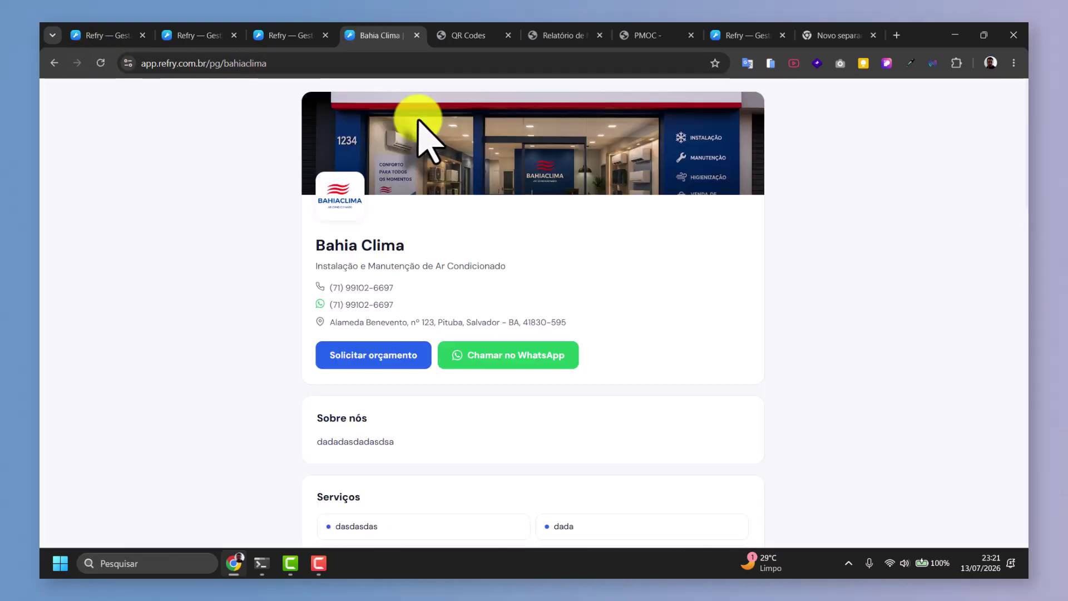
Scroll to 'O que nossos clientes dizem' to see the Dental Care review, then return to Avaliações.
scroll(421, 139, "down", 10)
scroll(428, 178, "down", 4)
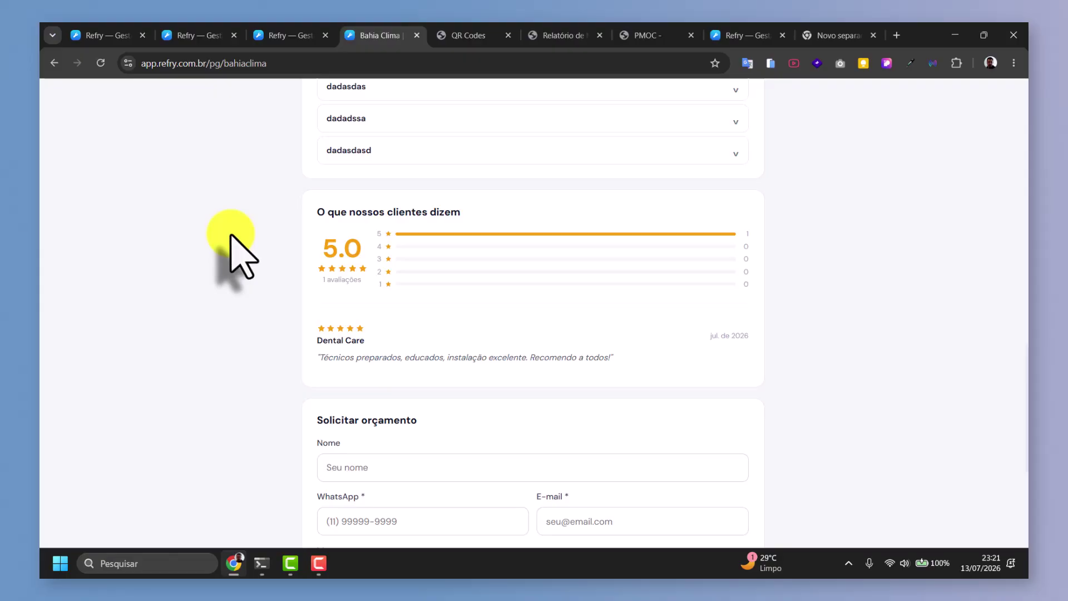
scroll(265, 206, "down", 1)
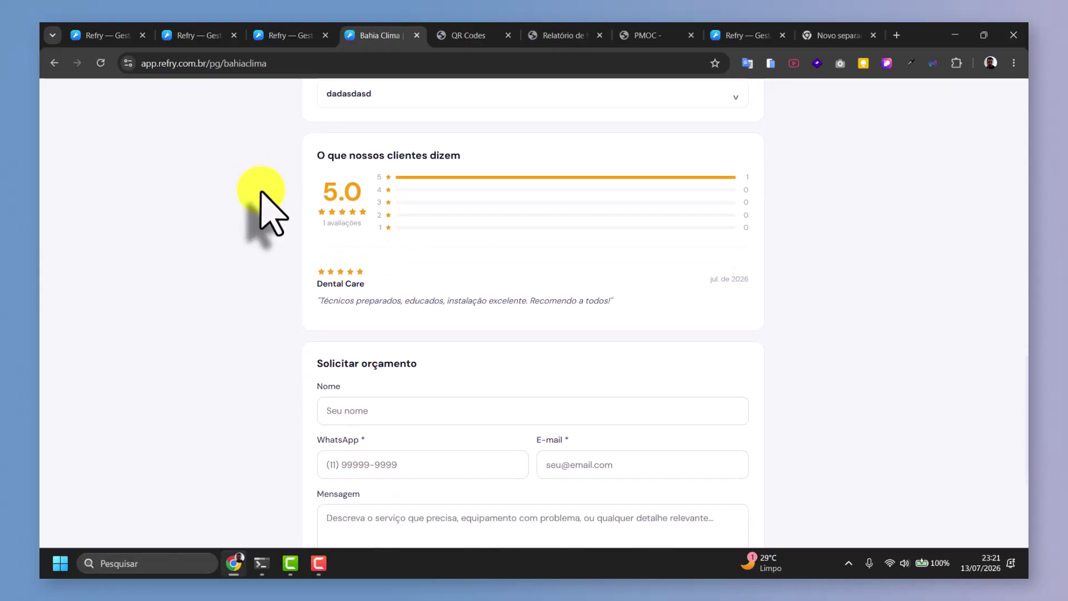
scroll(392, 272, "down", 3)
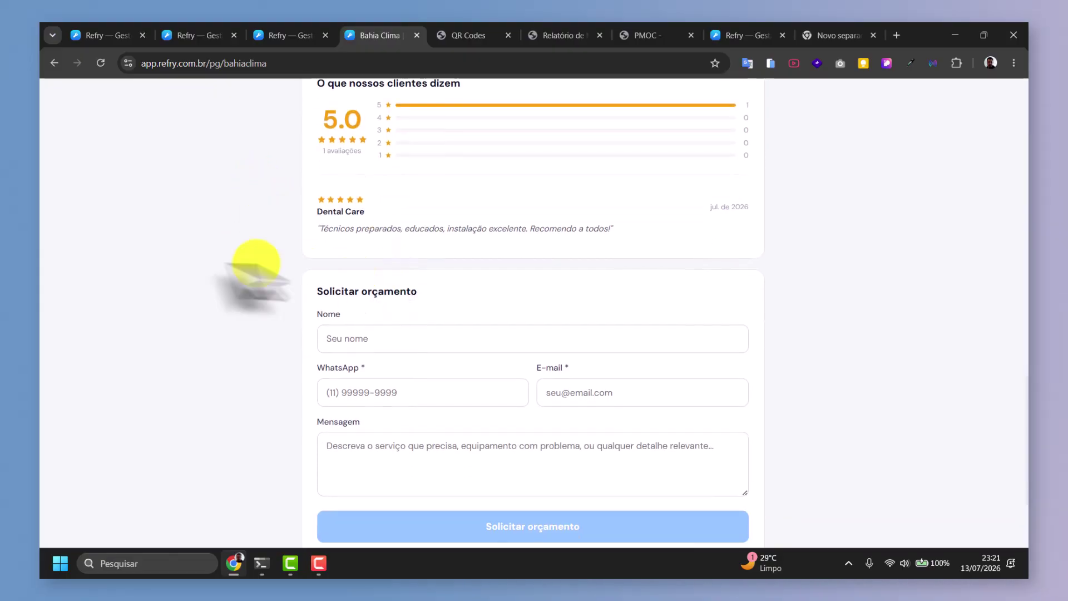
scroll(204, 281, "up", 20)
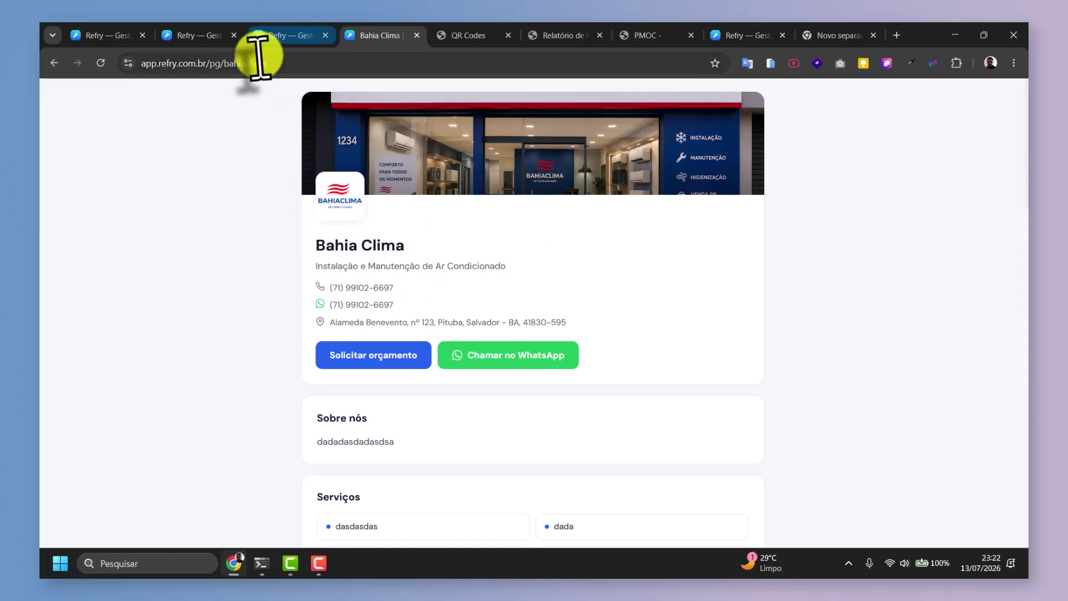
left_click(274, 36)
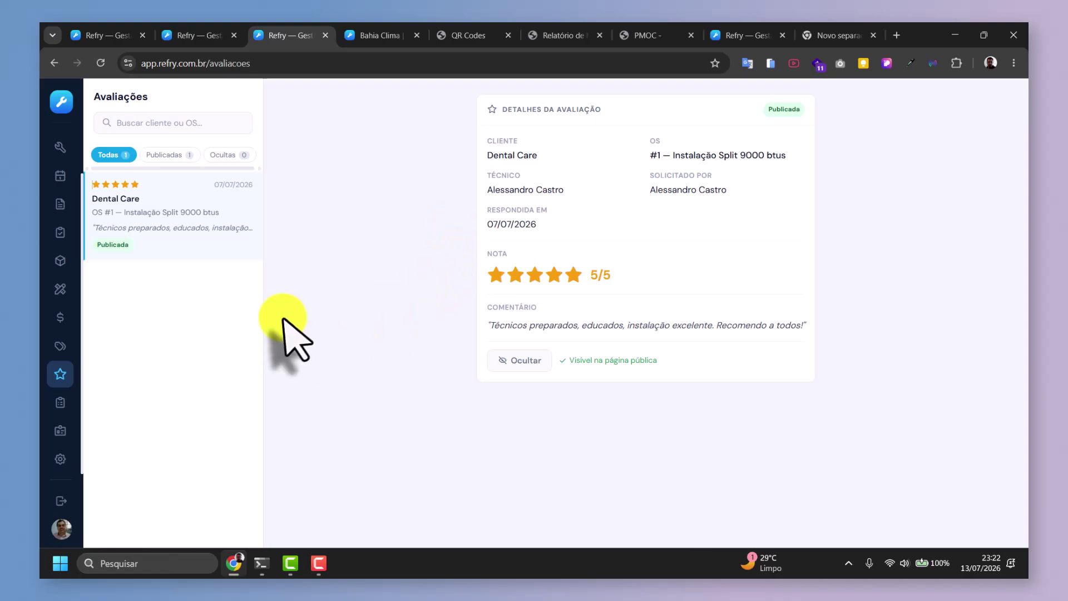
View checklist pages 2 and 1, open and dismiss Novo Checklist, then switch to Usuários.
left_click(60, 400)
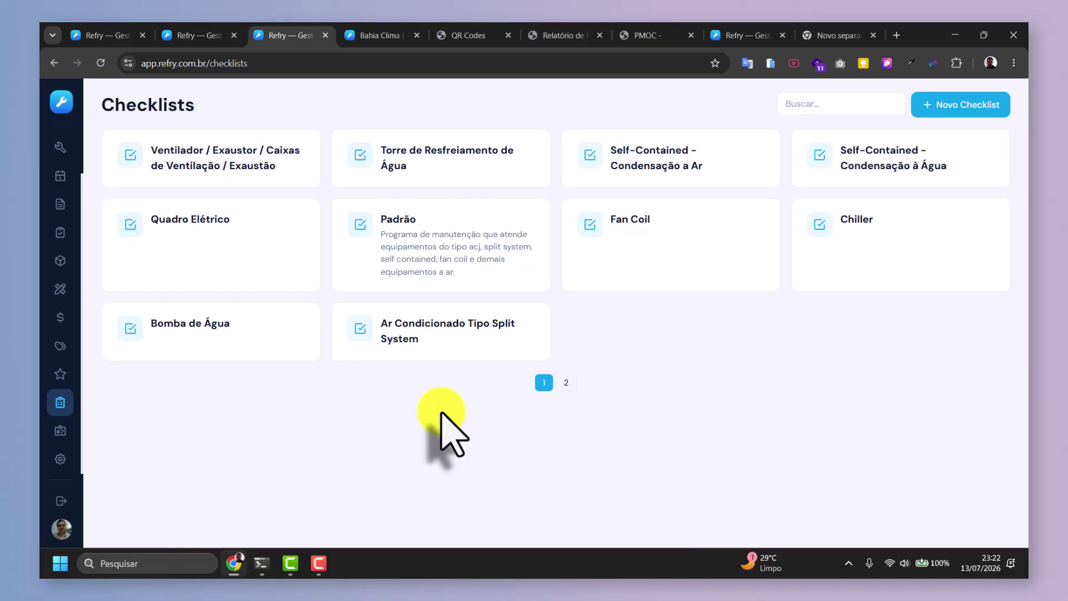
left_click(566, 383)
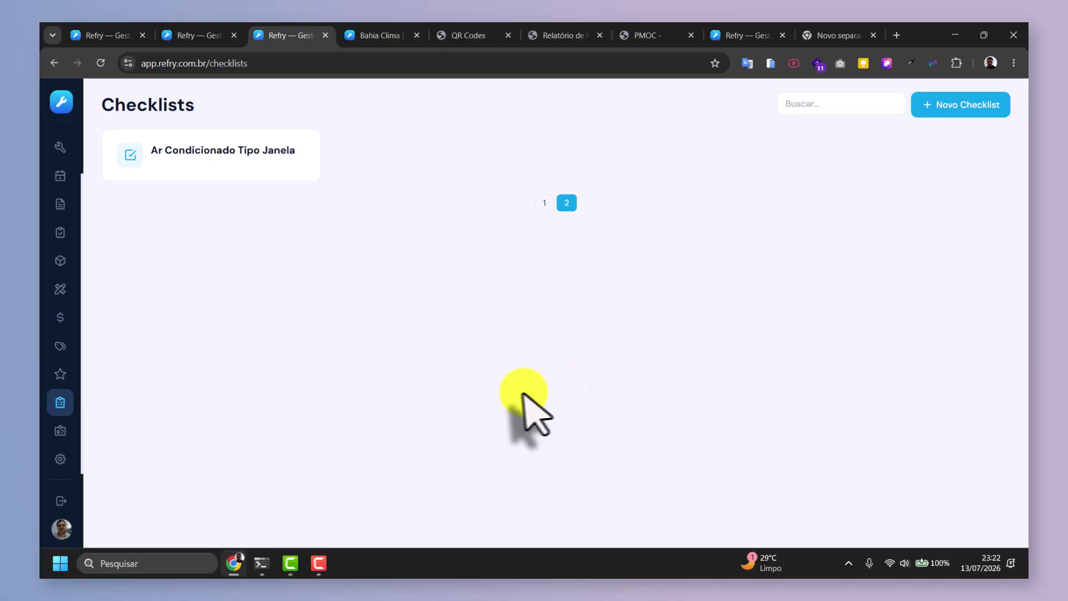
left_click(545, 202)
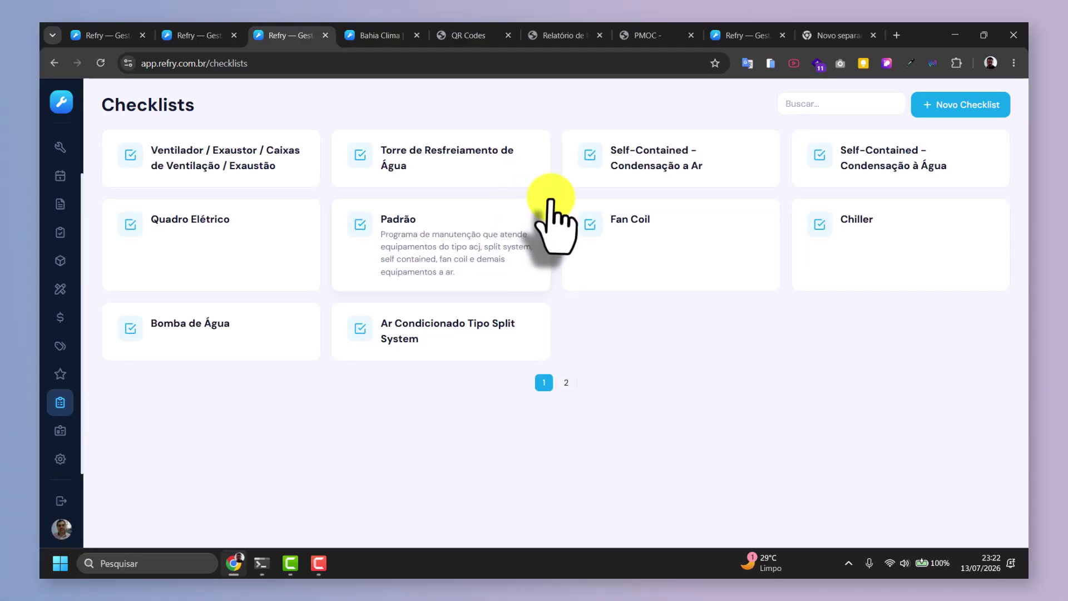
left_click(946, 105)
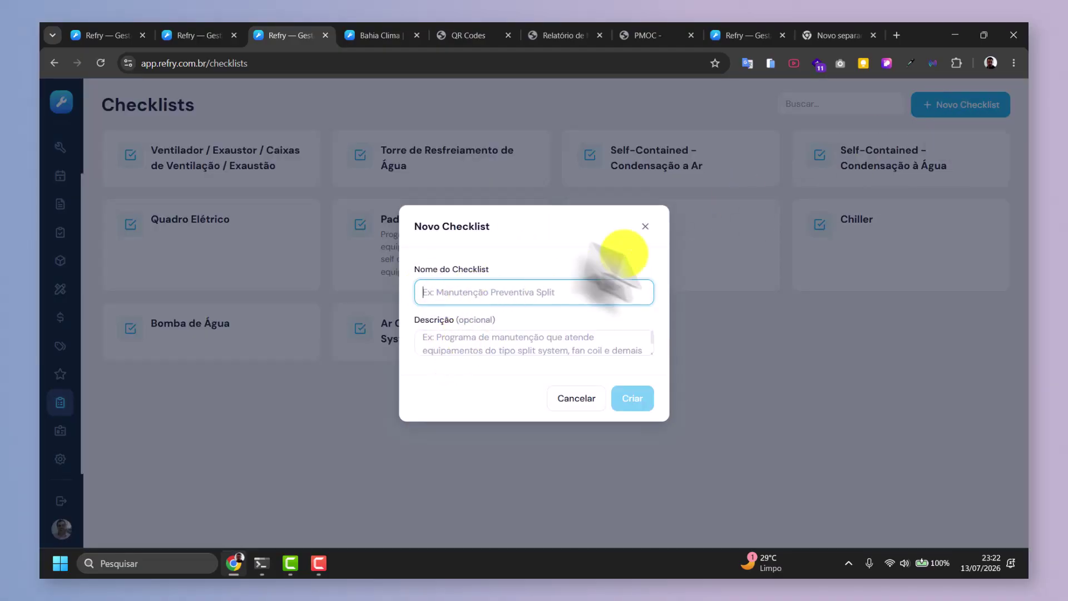
left_click(646, 226)
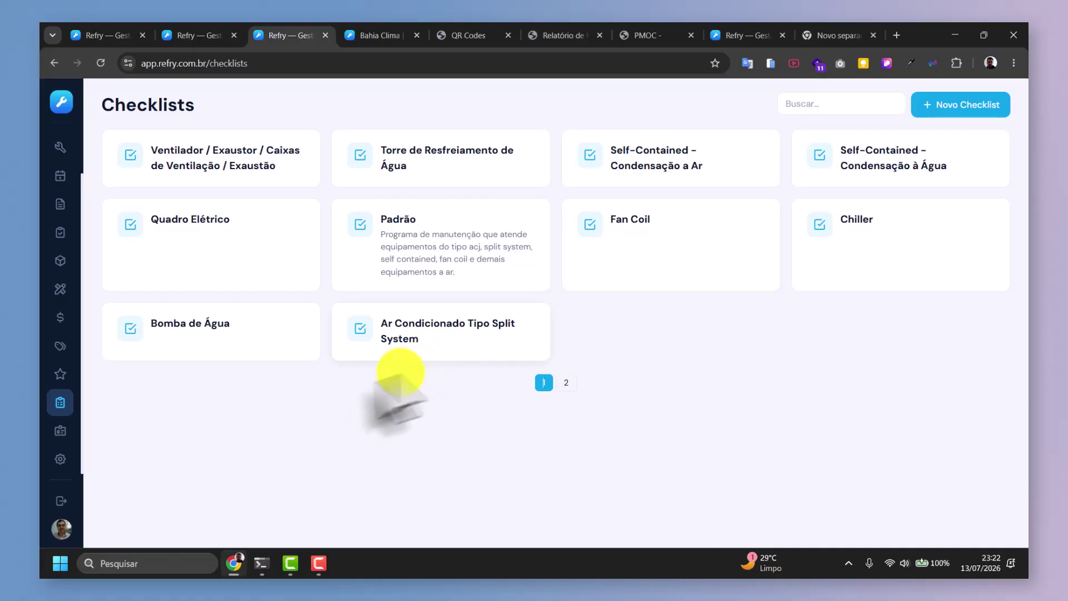
left_click(59, 433)
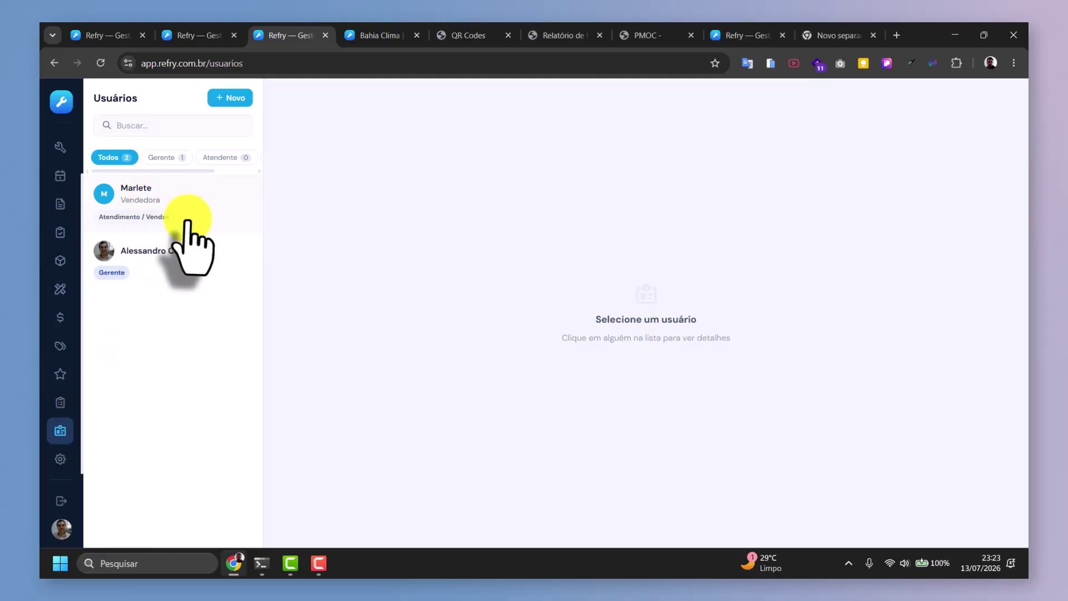
Reopen the Convidar Membro dialog, go through surname, e-mail and job title fields, and expand Nível de Acesso.
left_click(229, 98)
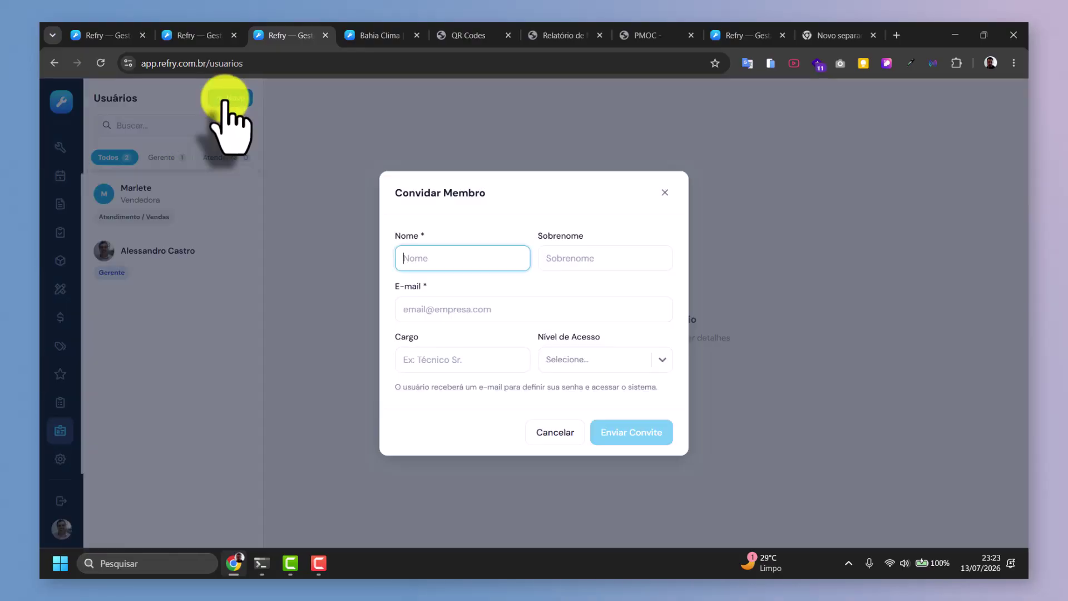
left_click(664, 193)
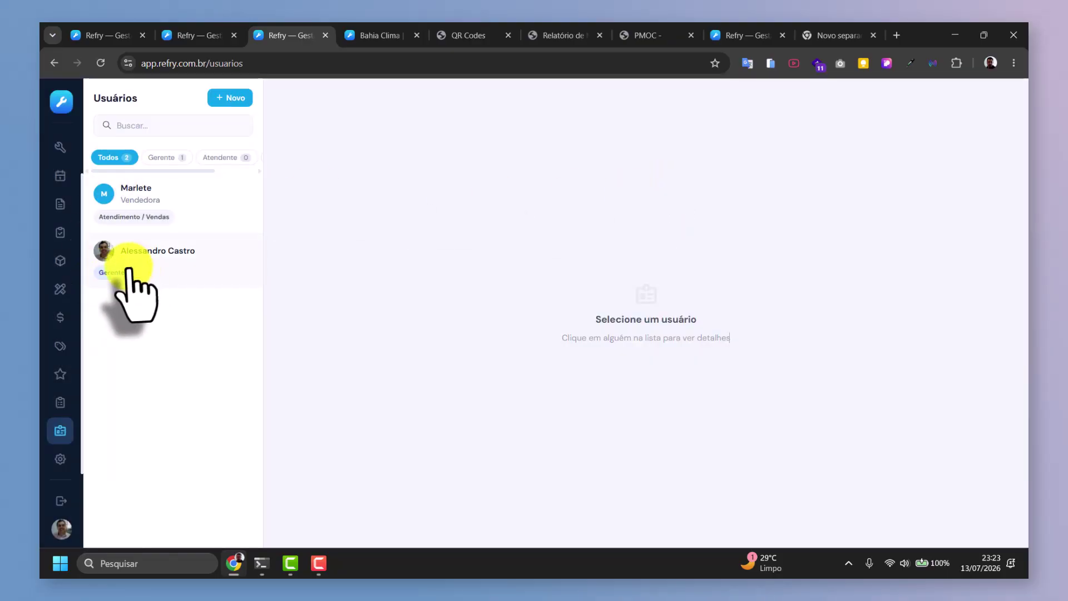
left_click(230, 104)
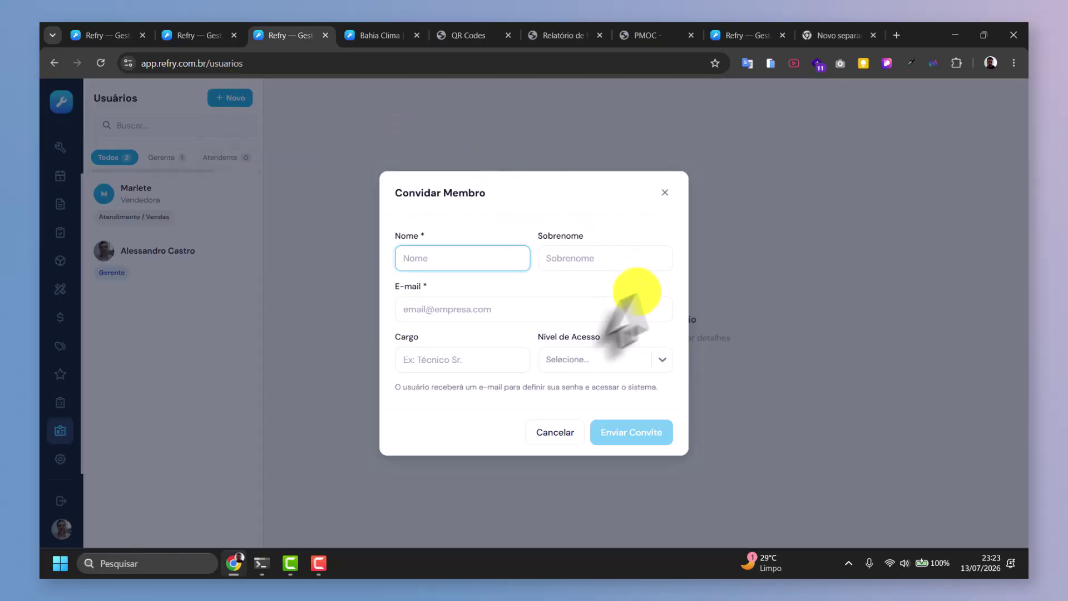
left_click(579, 256)
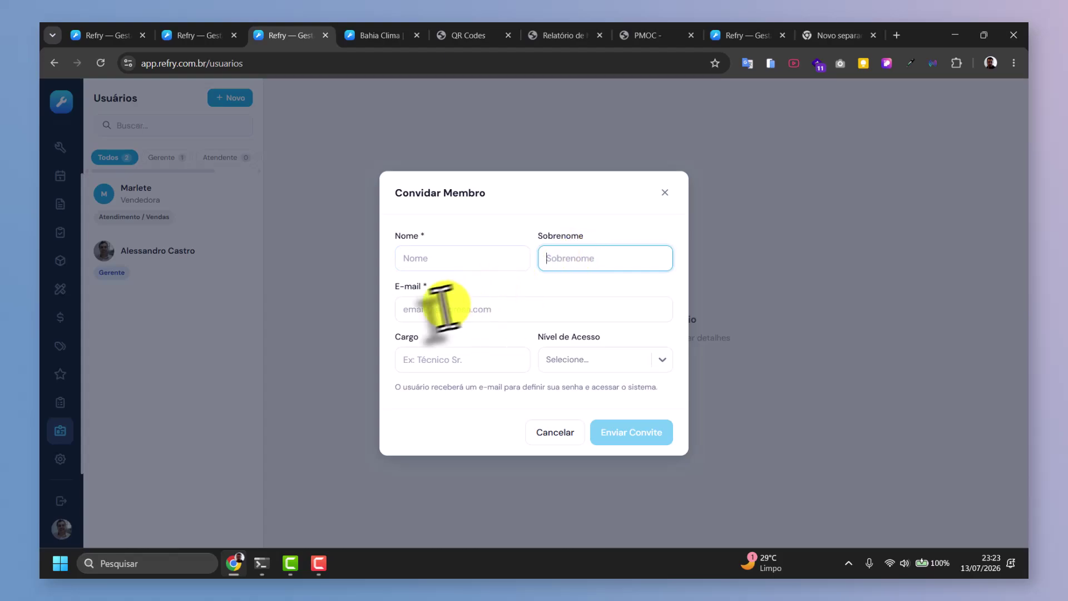
left_click(438, 307)
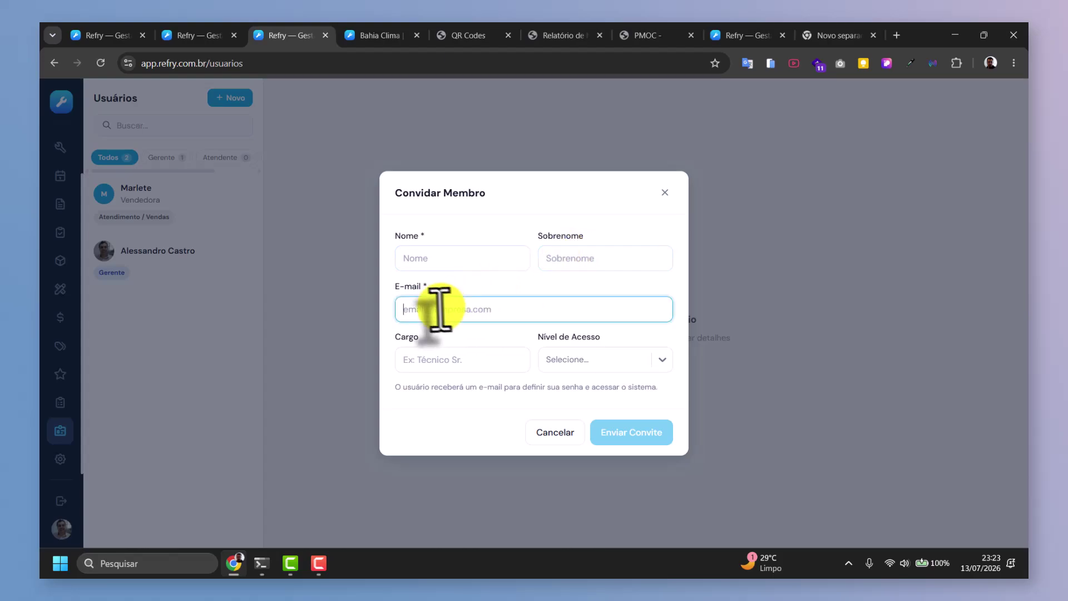
left_click(401, 359)
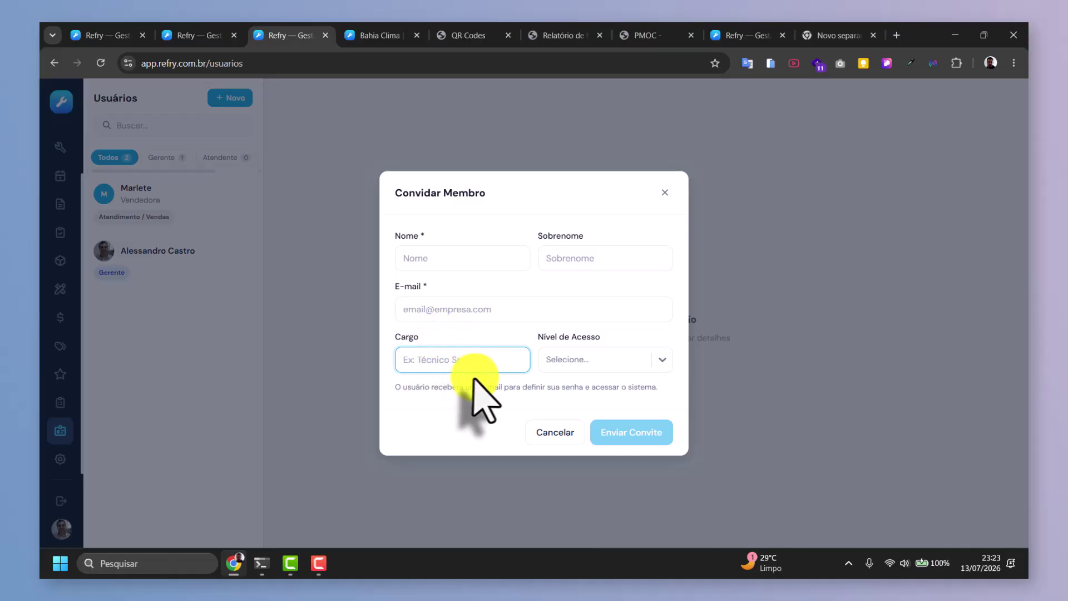
left_click(604, 362)
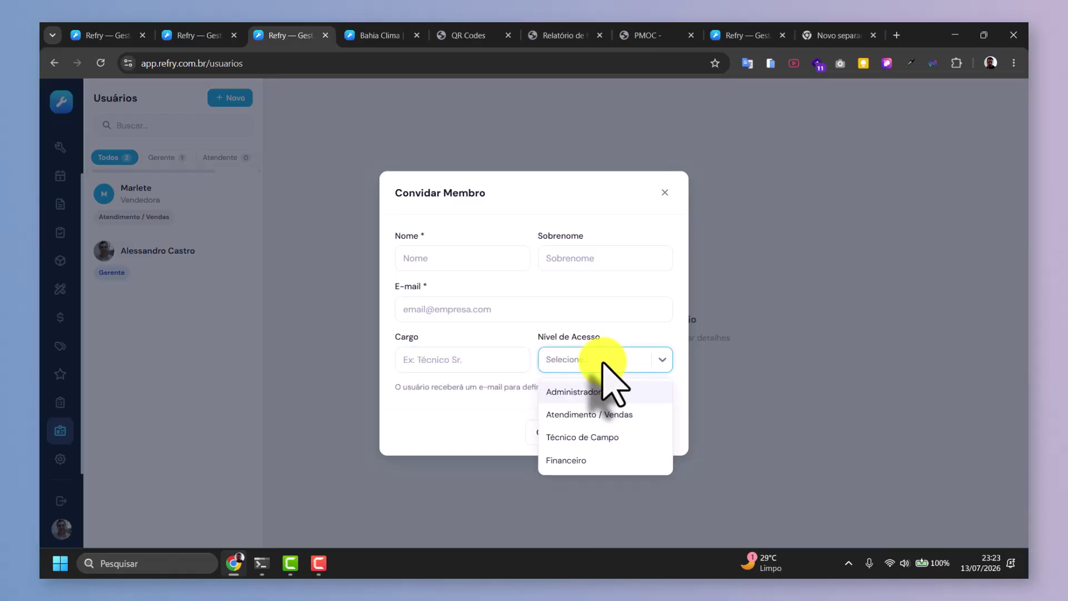
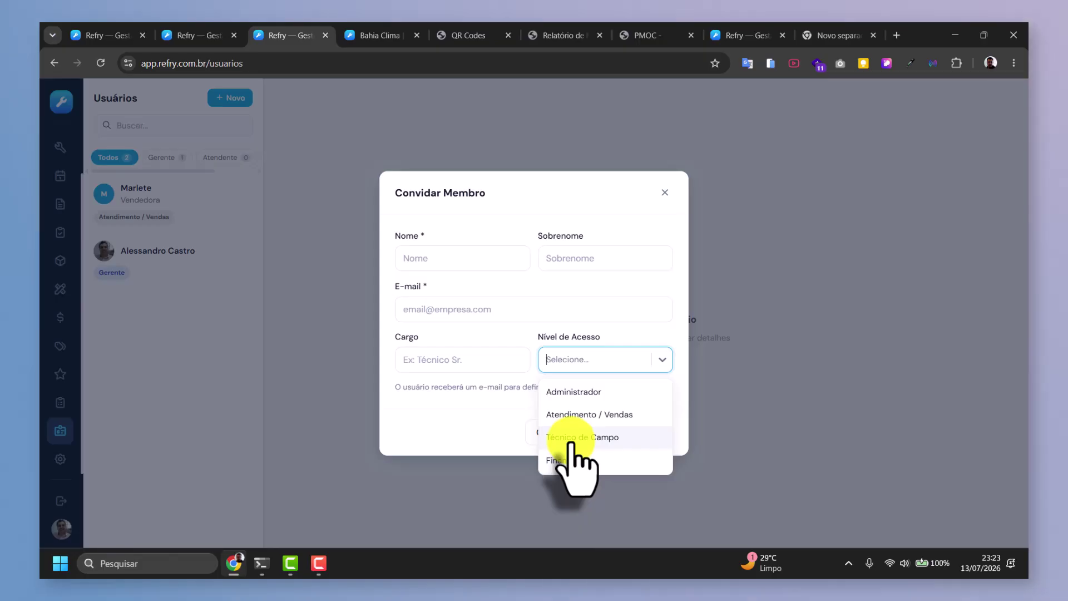
Collapse the Nível de Acesso list and close the Convidar Membro dialog without inviting anyone.
left_click(456, 390)
left_click(591, 360)
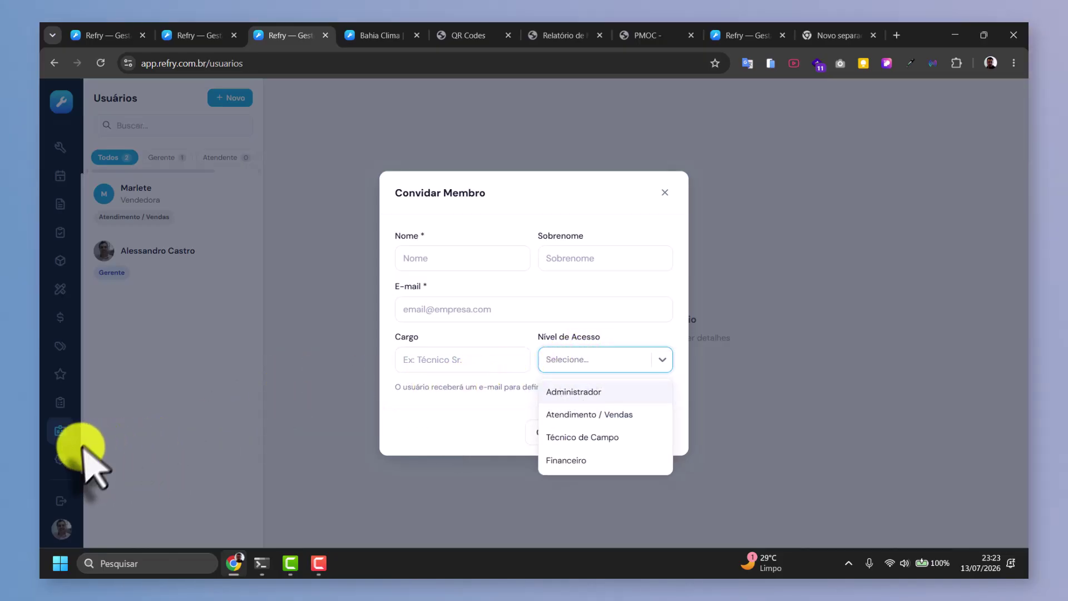
left_click(161, 384)
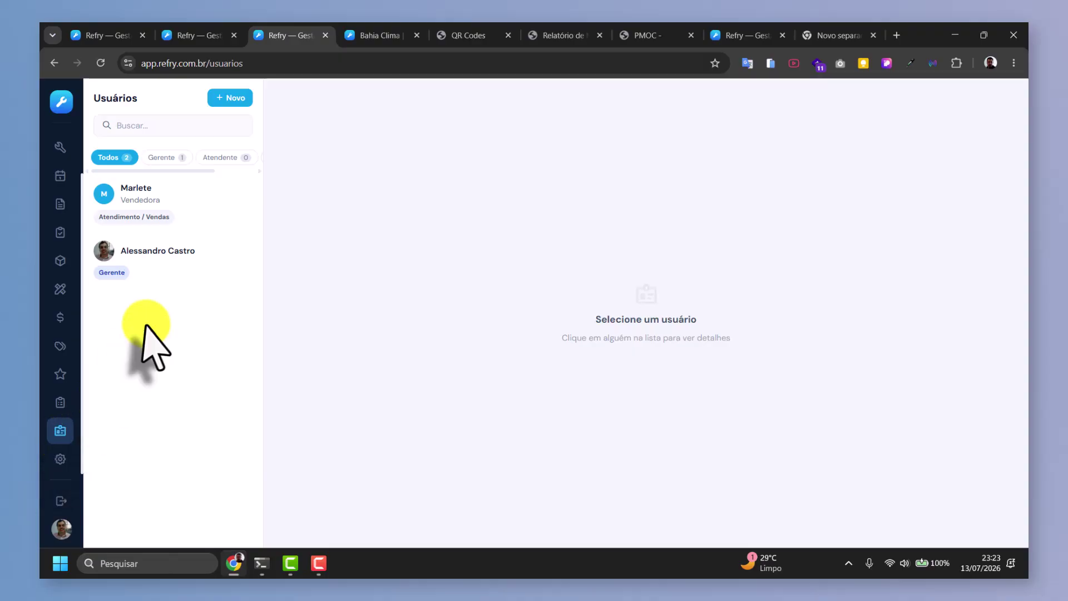
Compare the Vendedora and Gerente users' details, ending on the Gerente user.
left_click(144, 250)
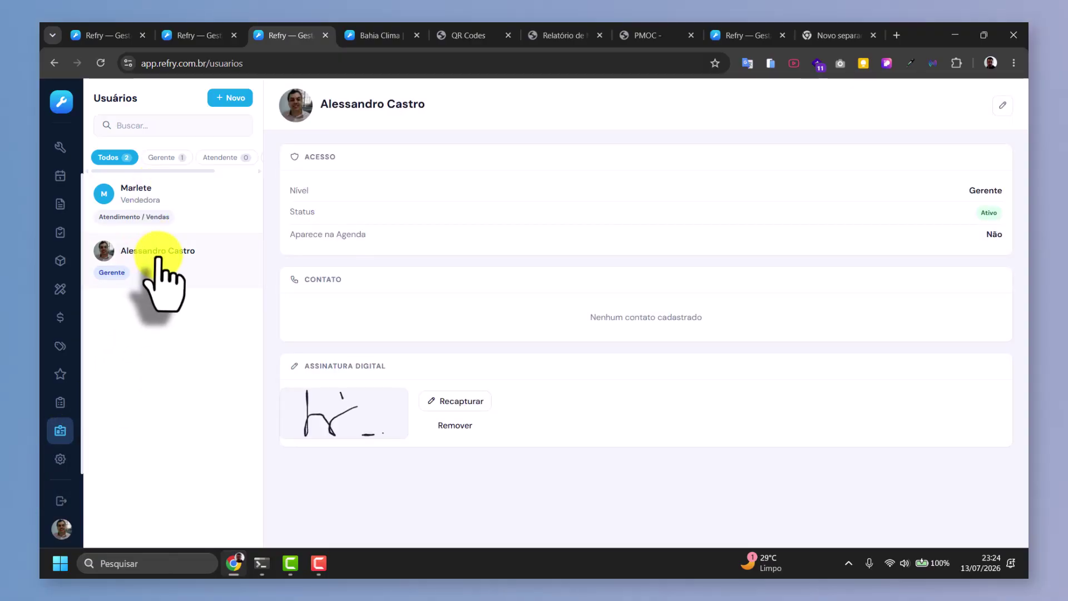
left_click(138, 188)
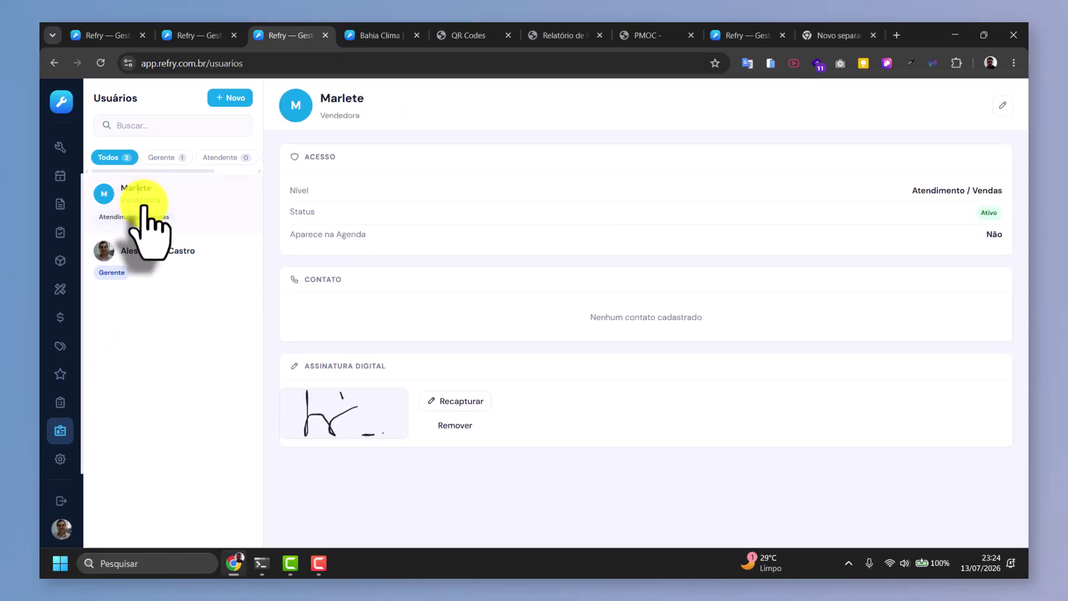
left_click(141, 276)
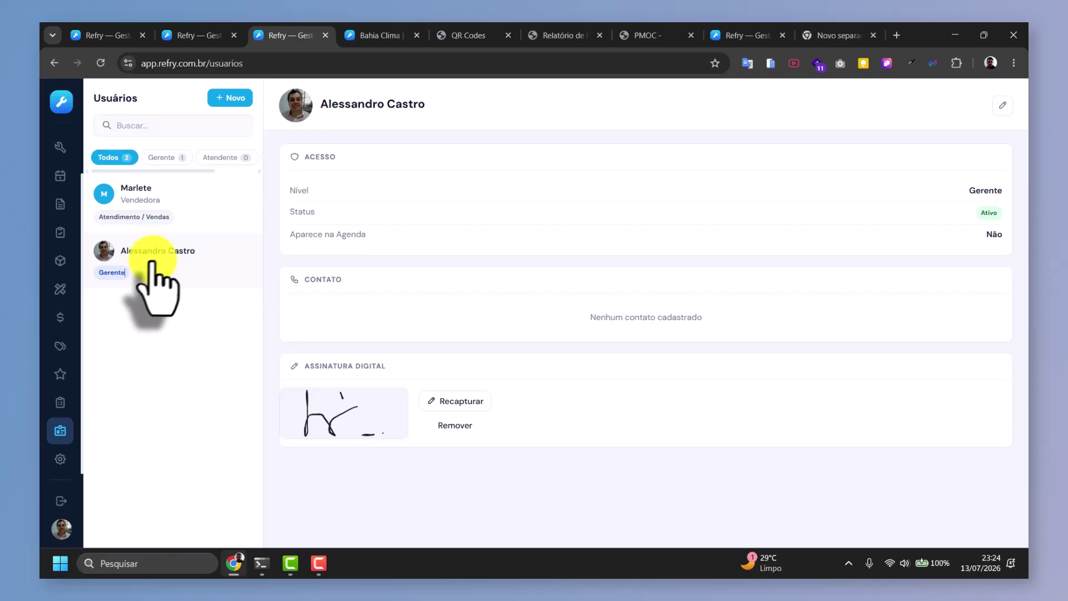
left_click(167, 196)
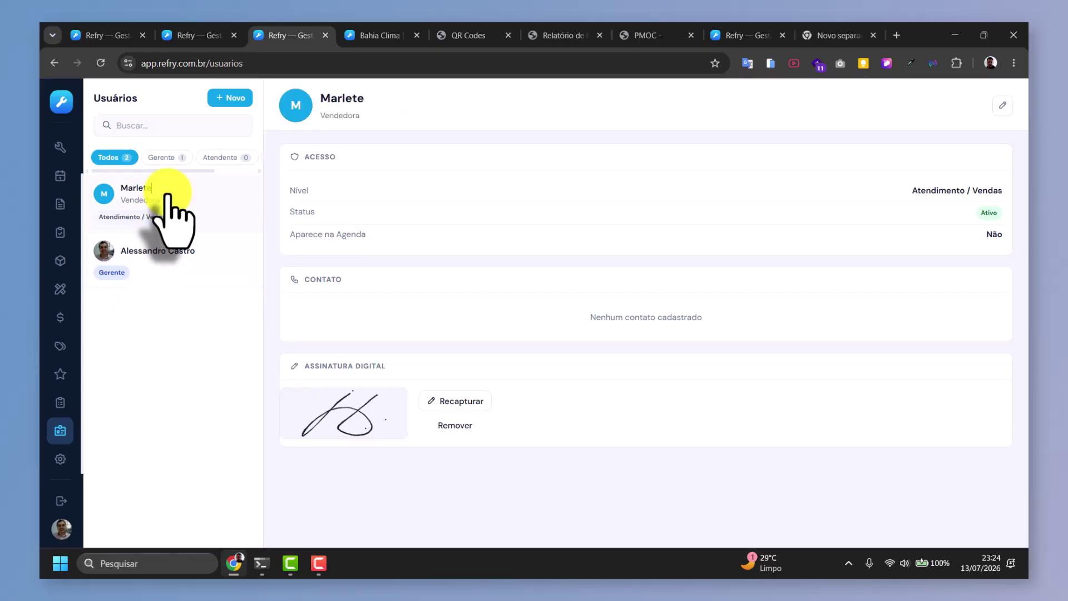
left_click(156, 257)
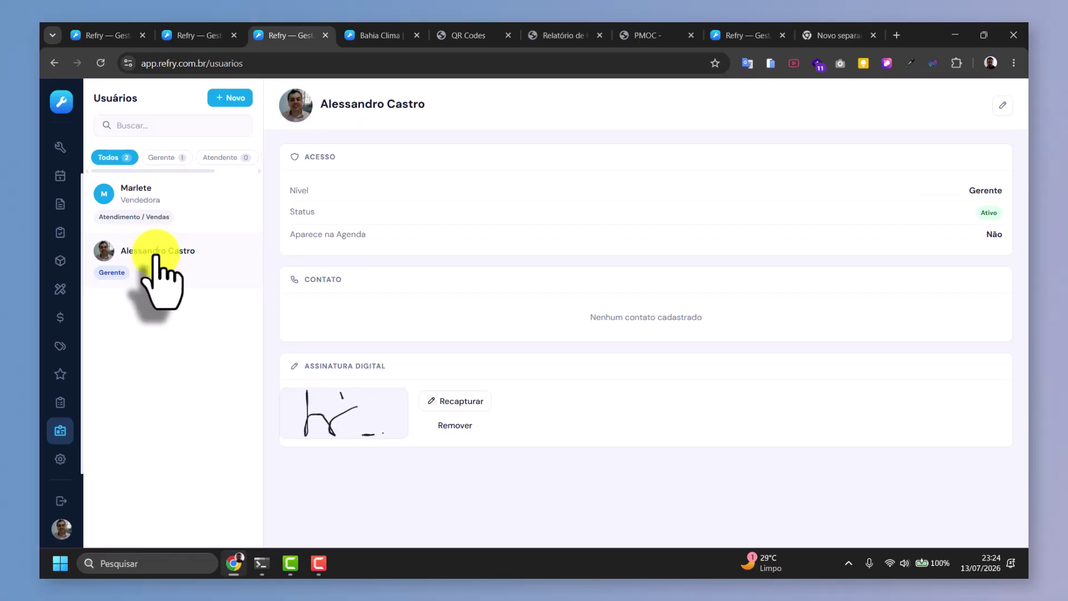
left_click(156, 200)
left_click(146, 256)
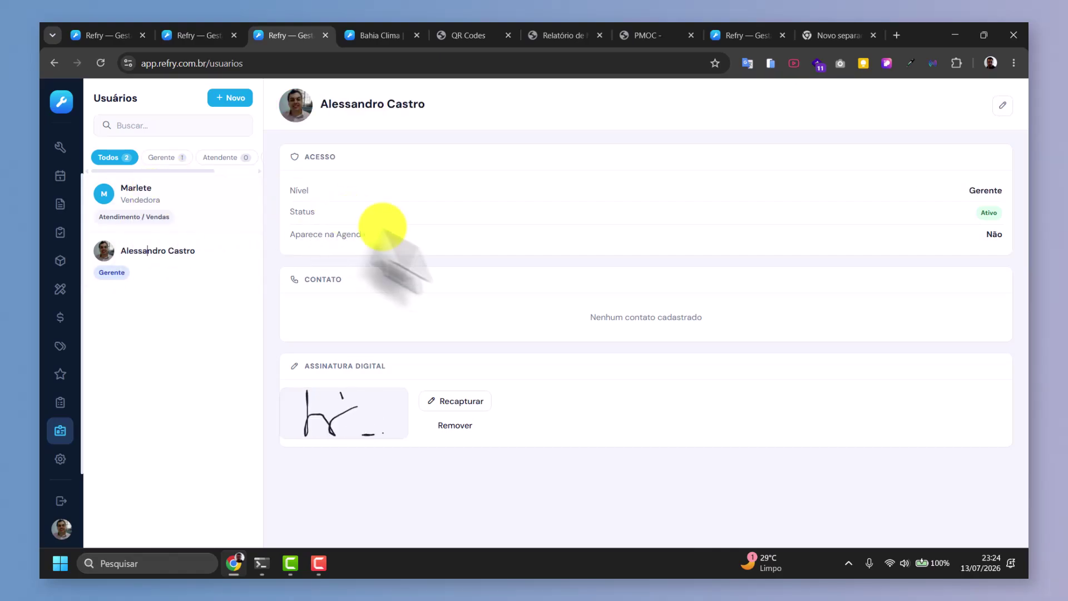
Recapture the Gerente user's signature as a new loop with three dots and save it.
left_click(463, 401)
mouse_move(455, 283)
left_mouse_down()
mouse_move(529, 329)
mouse_move(437, 281)
mouse_move(558, 321)
left_mouse_up()
left_click(584, 287)
left_click(583, 334)
left_click(601, 334)
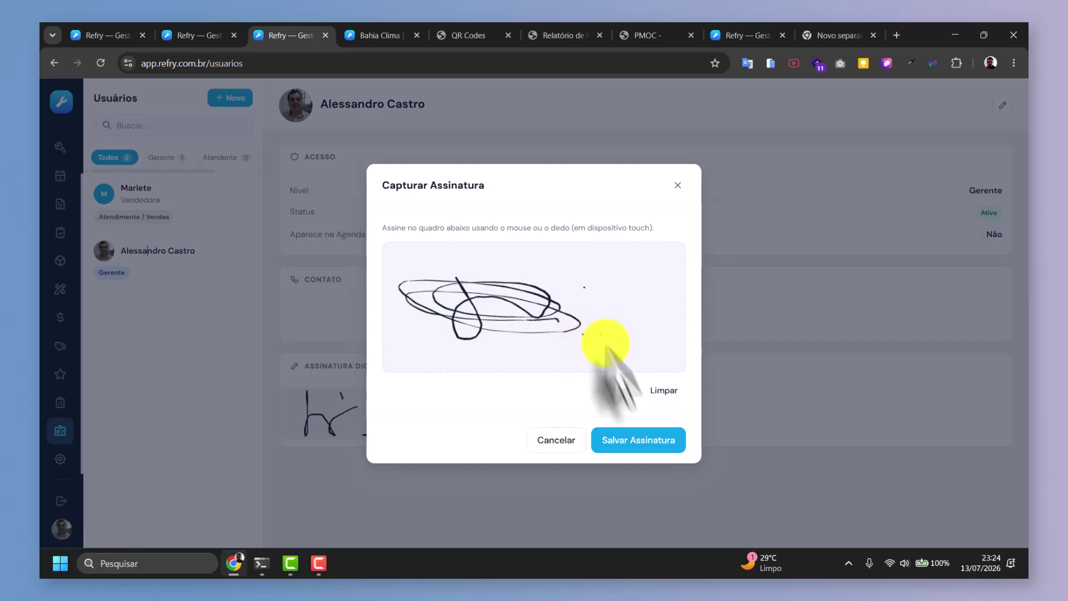
left_click(640, 441)
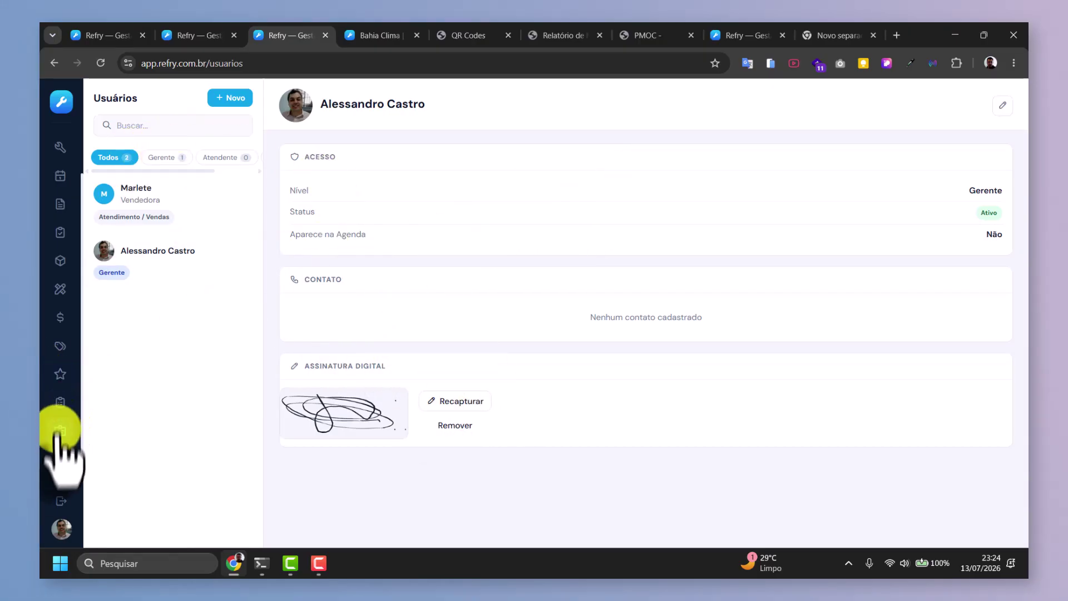
Open Configurações > Minha Página and scroll through its cover, title, business hours and description.
left_click(59, 459)
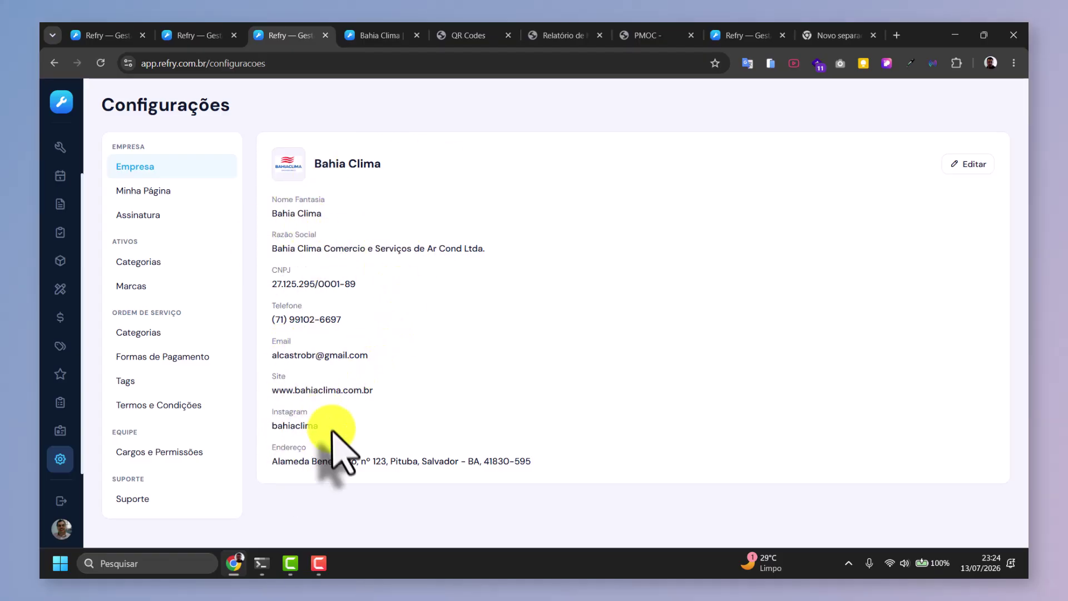
left_click(146, 192)
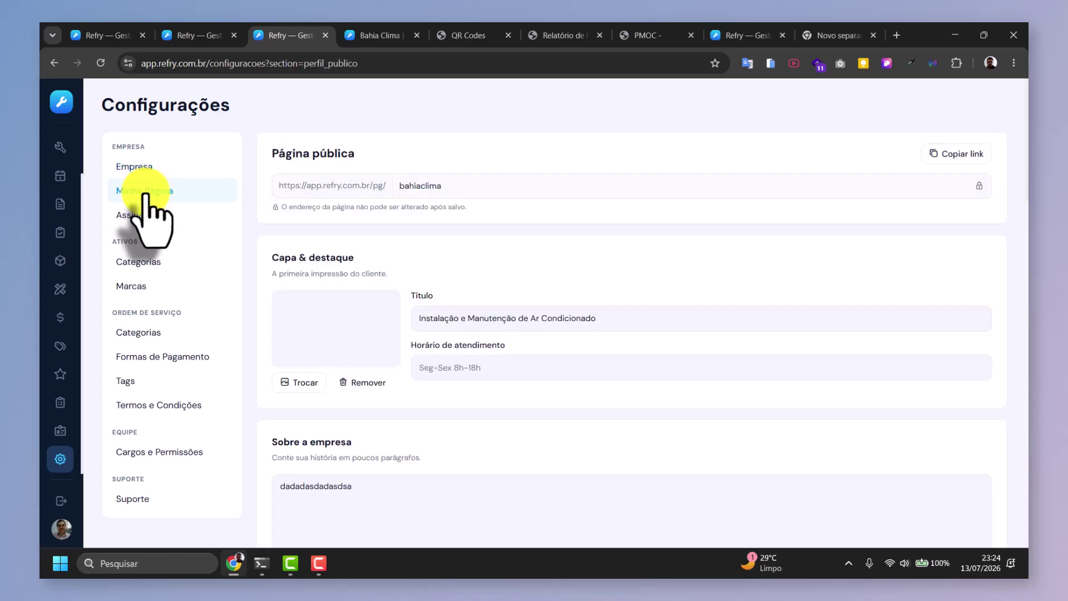
scroll(405, 334, "down", 12)
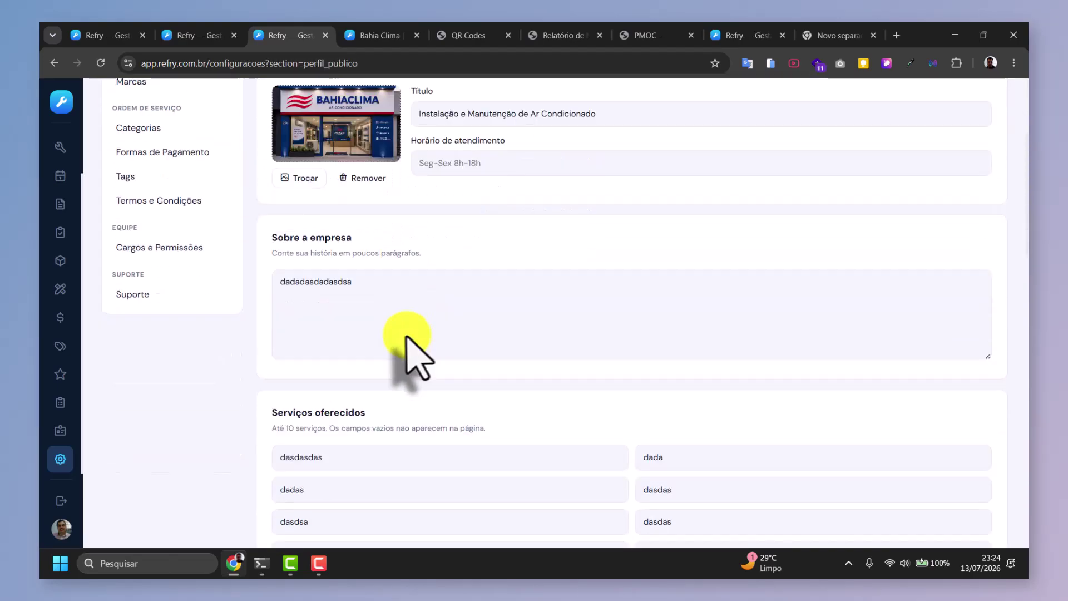
scroll(413, 310, "down", 10)
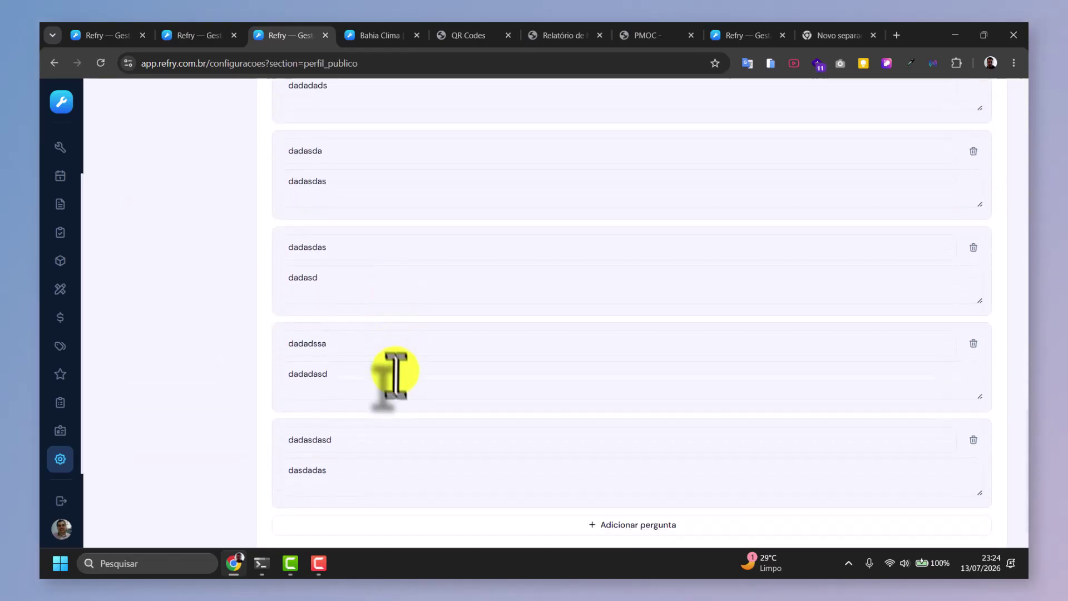
scroll(390, 356, "up", 5)
scroll(406, 336, "up", 15)
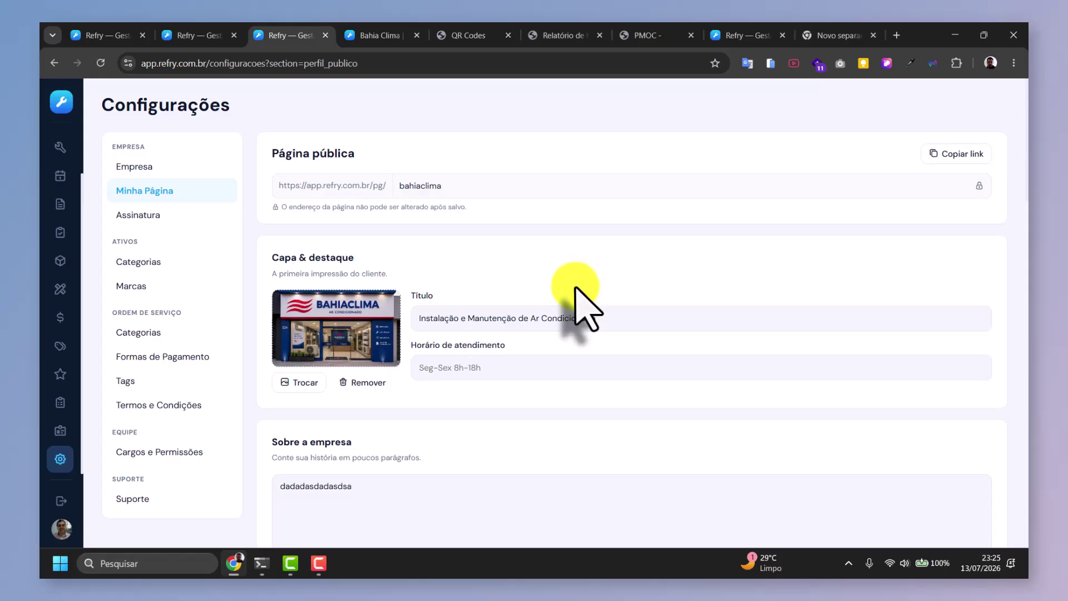
scroll(484, 334, "down", 3)
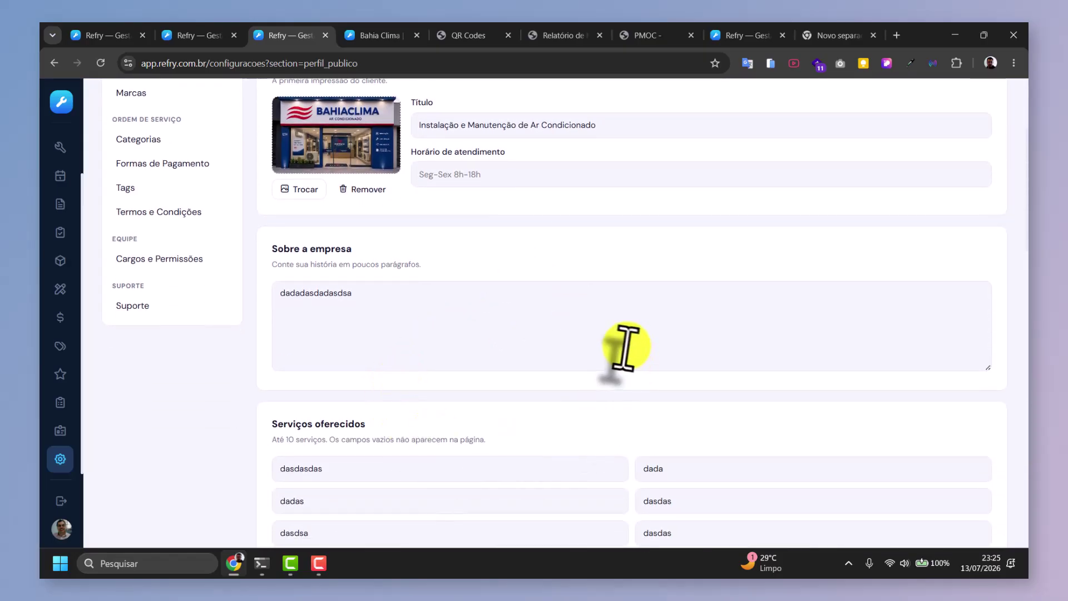
scroll(625, 349, "up", 3)
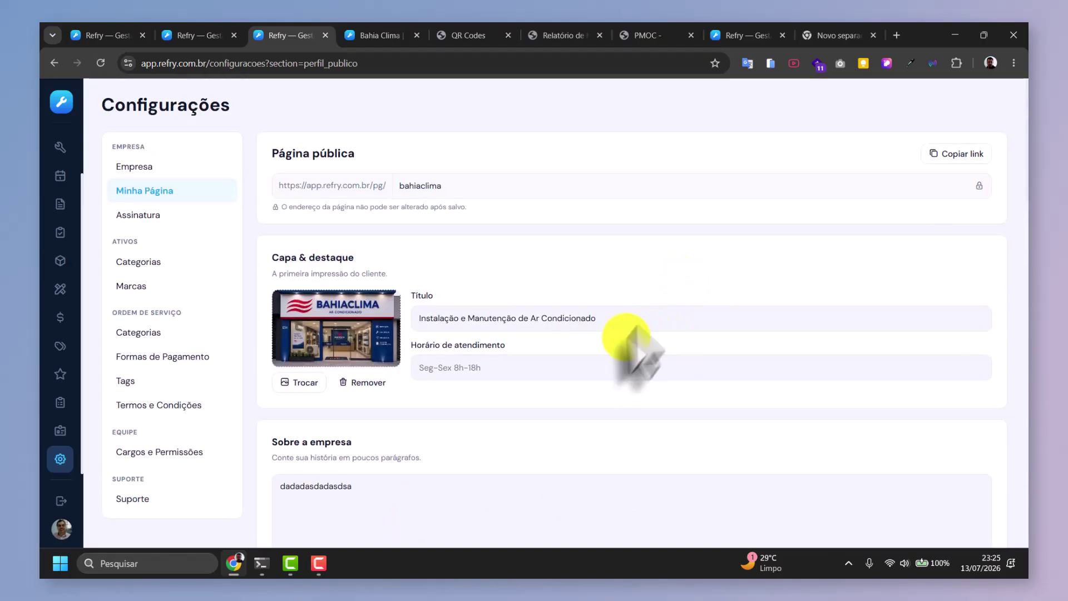
scroll(534, 367, "down", 5)
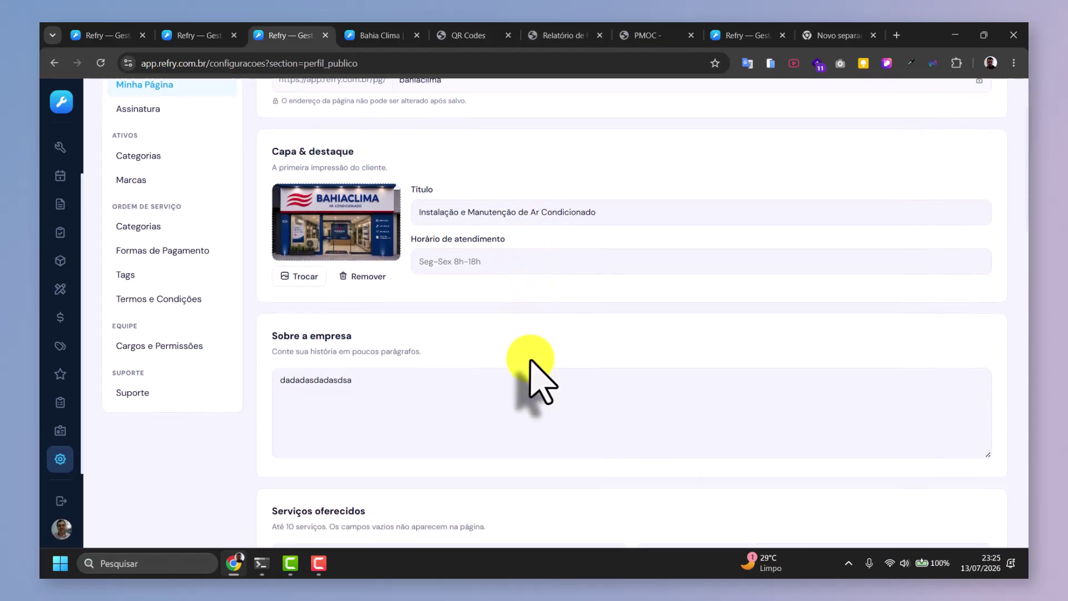
scroll(520, 351, "down", 5)
scroll(513, 352, "up", 10)
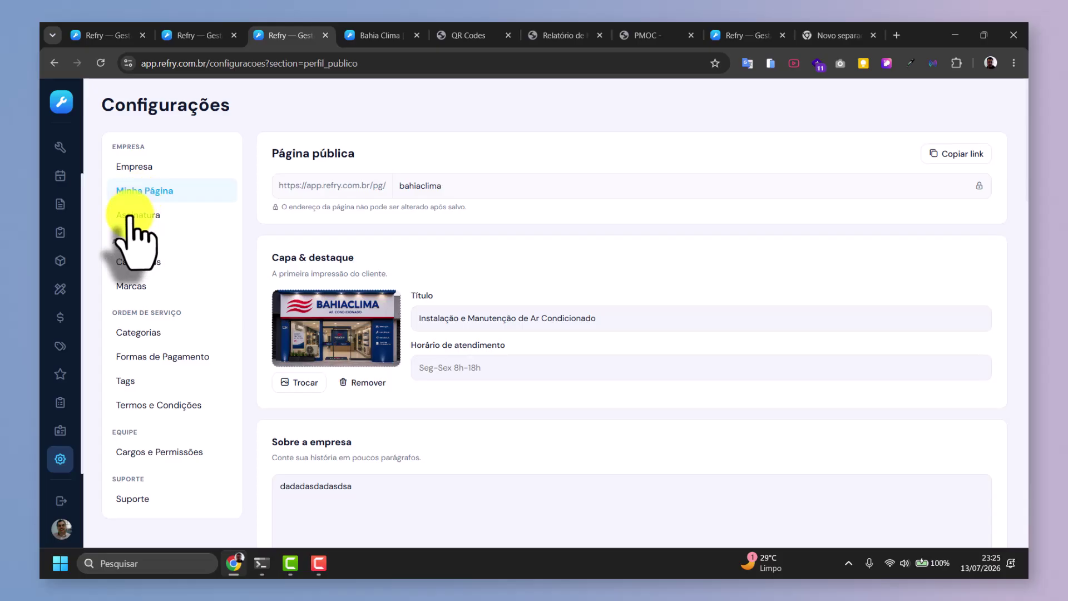
Open Ativos > Categorias and expand then collapse Água Gelada, Automação and Elétrica.
left_click(136, 263)
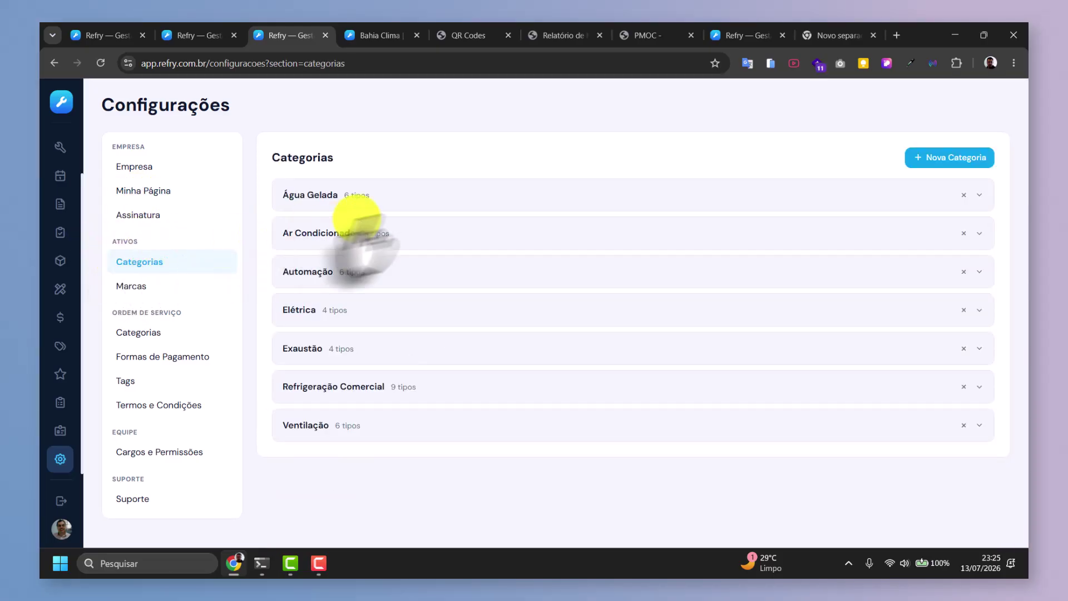
left_click(315, 195)
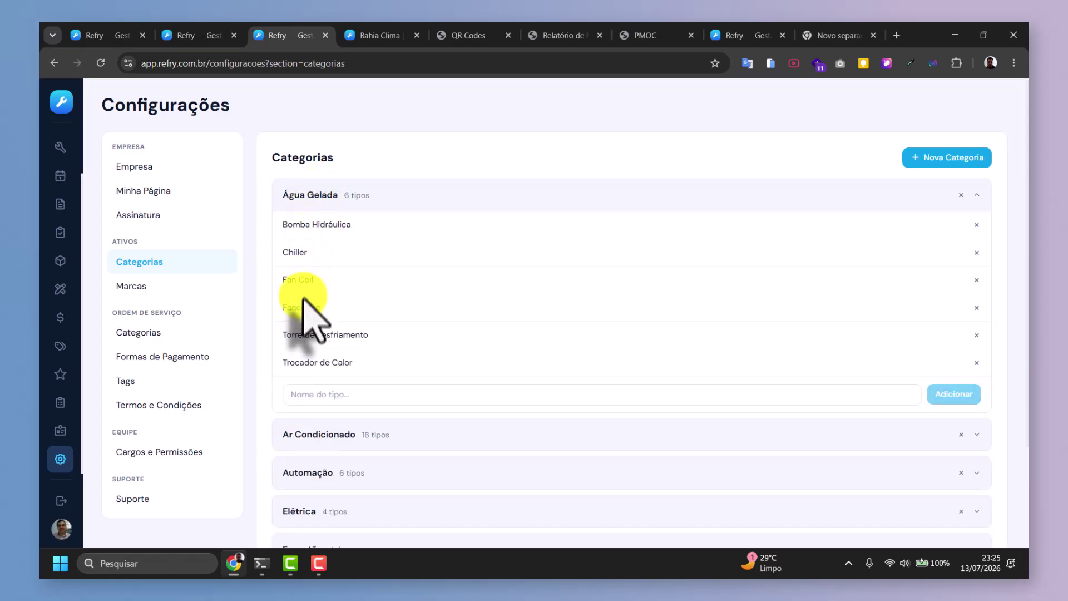
left_click(326, 195)
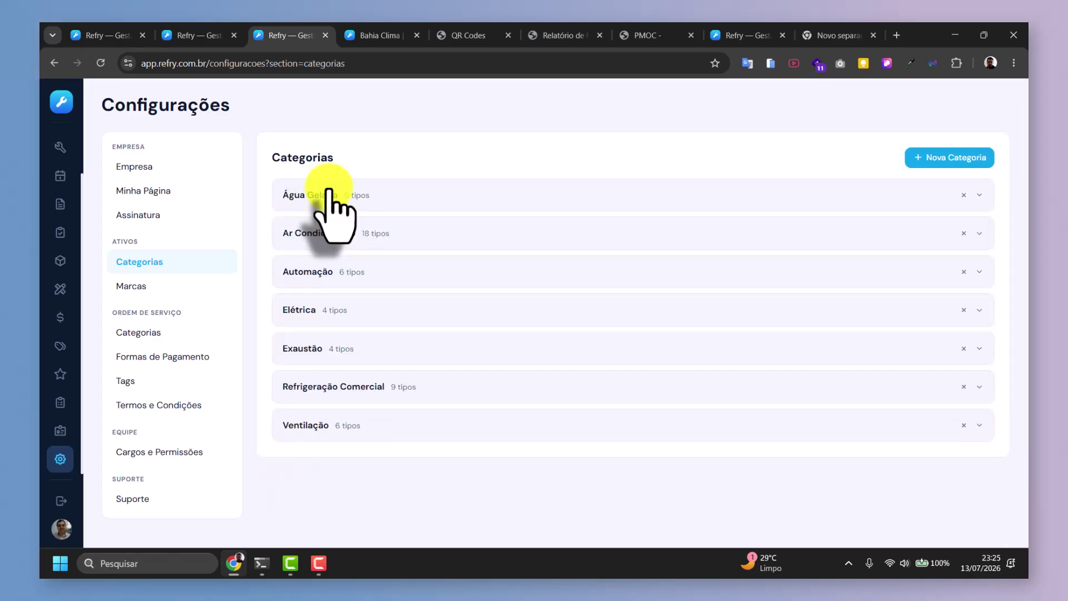
left_click(317, 271)
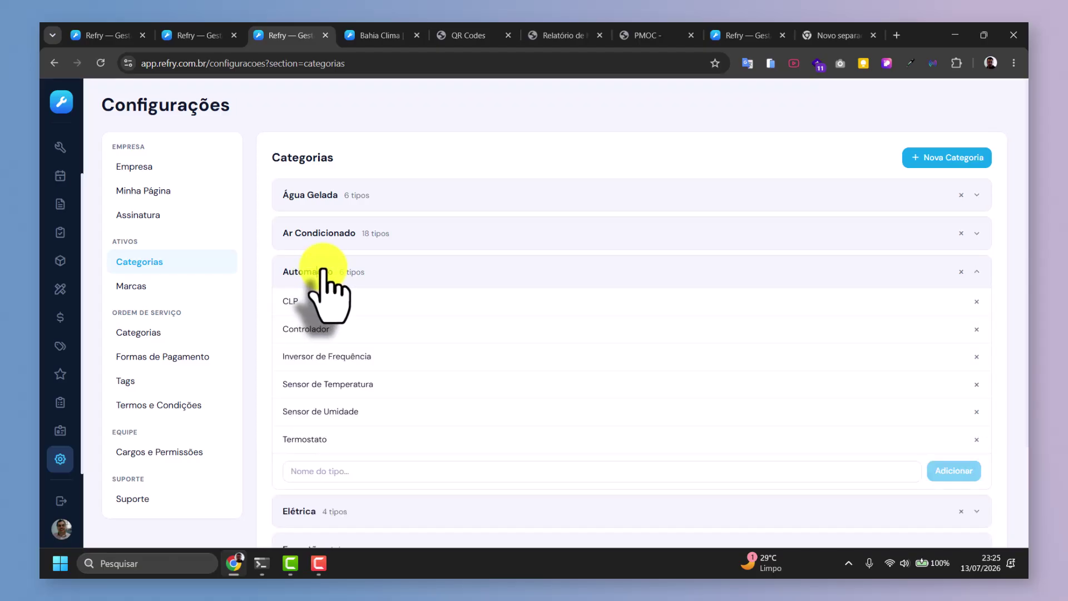
left_click(323, 272)
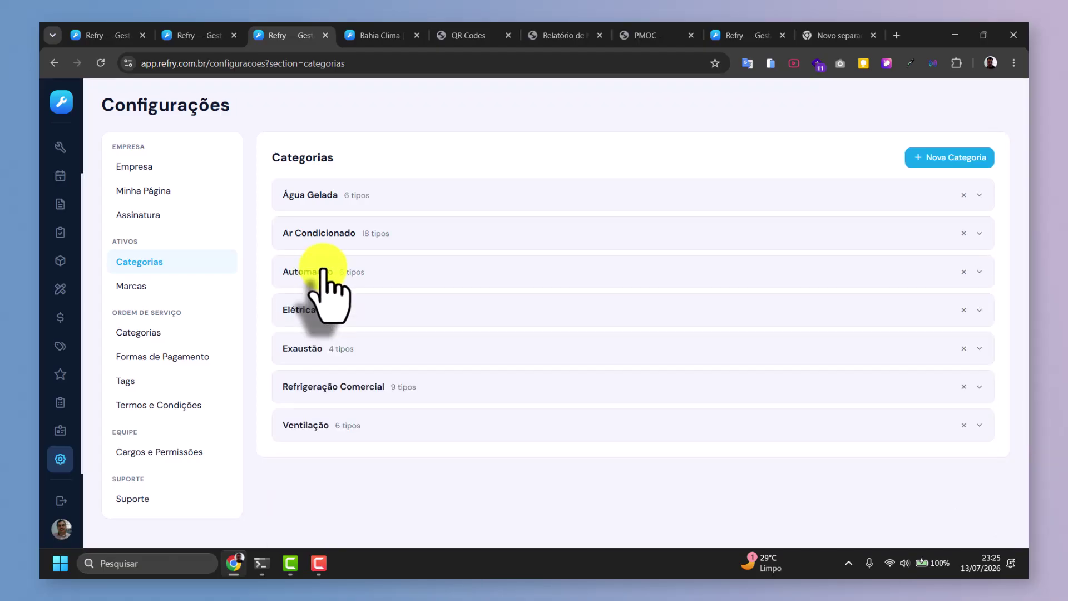
left_click(304, 310)
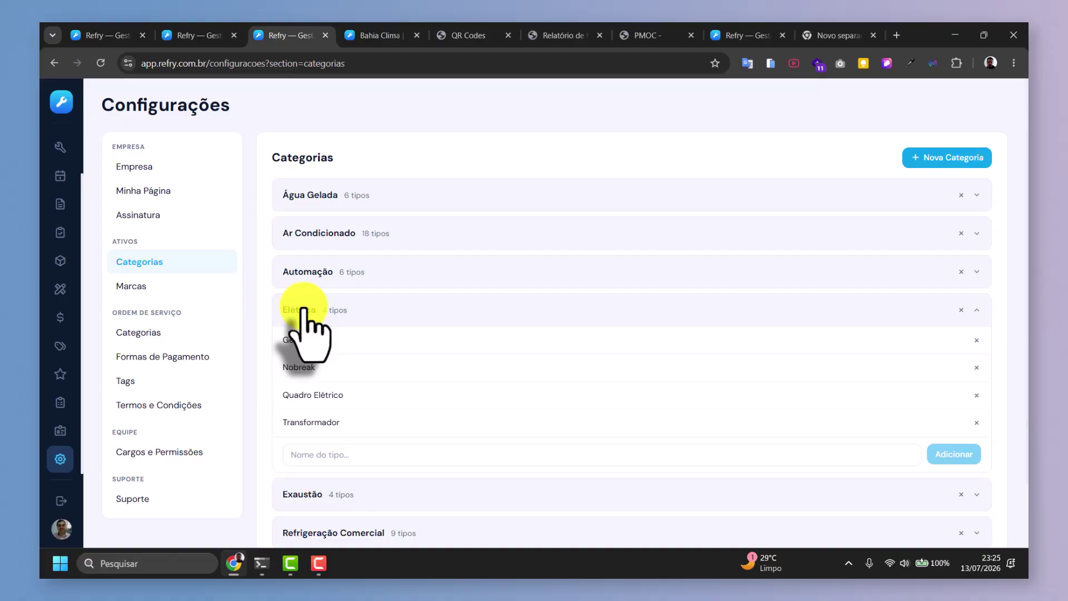
left_click(306, 309)
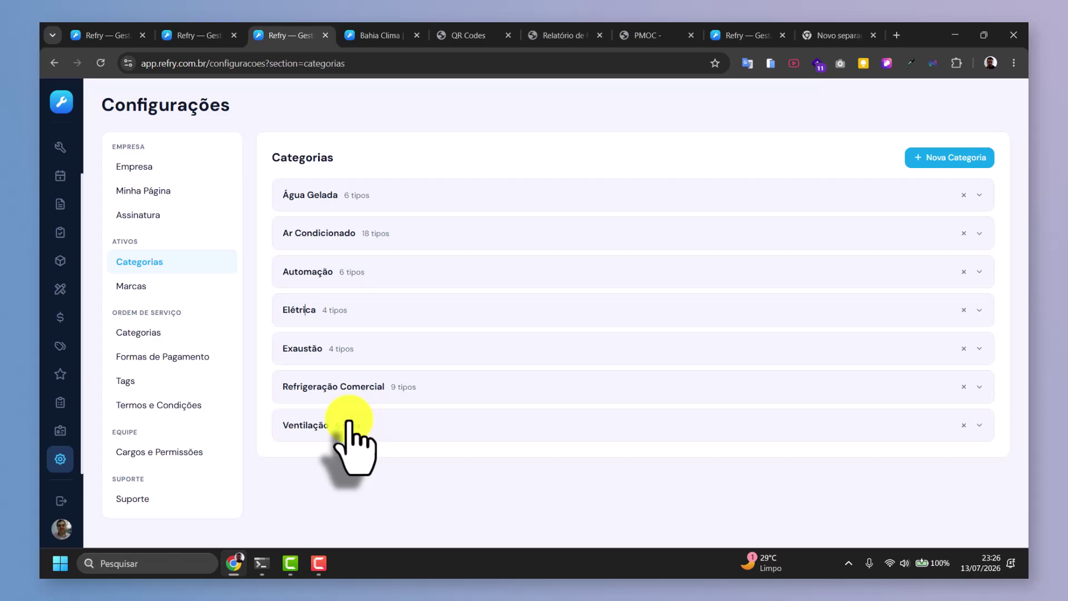
Go via Marcas to Ordem de Serviço > Categorias and delete Comissionamento.
left_click(138, 289)
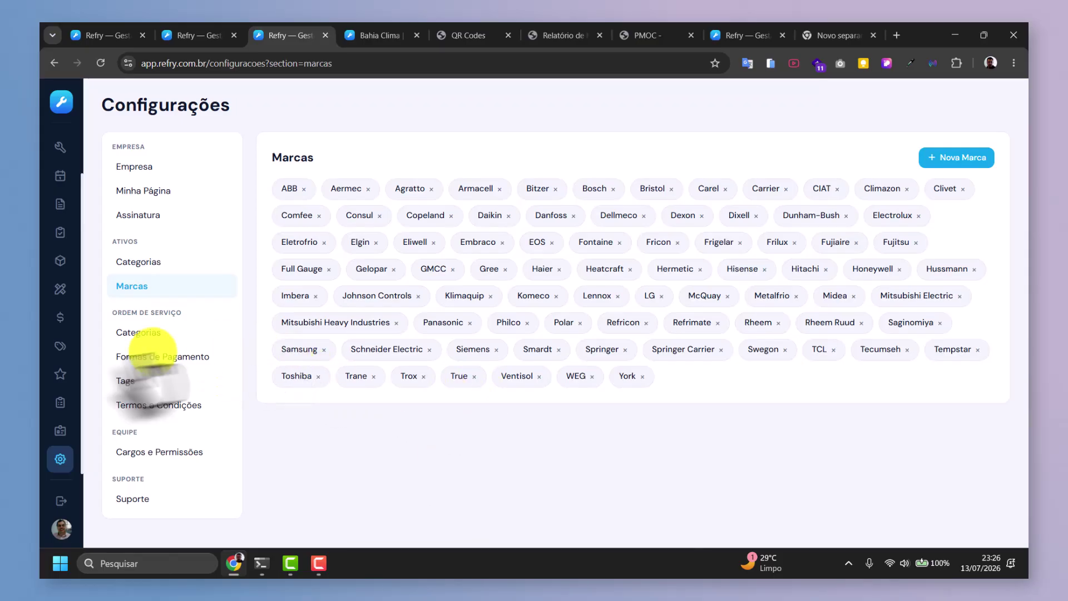
left_click(143, 334)
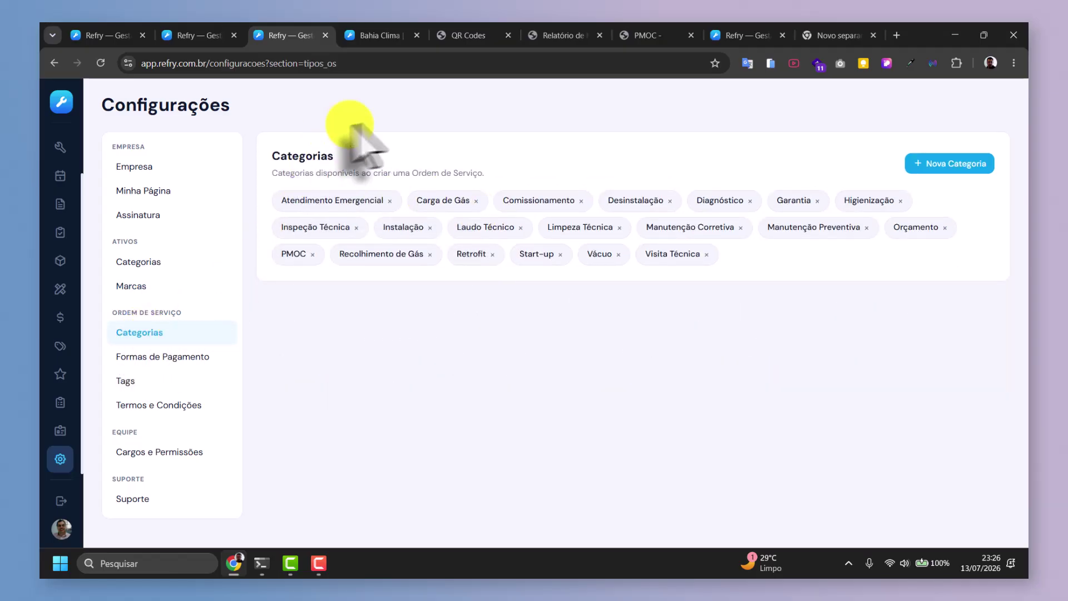
left_click(581, 201)
left_click(633, 357)
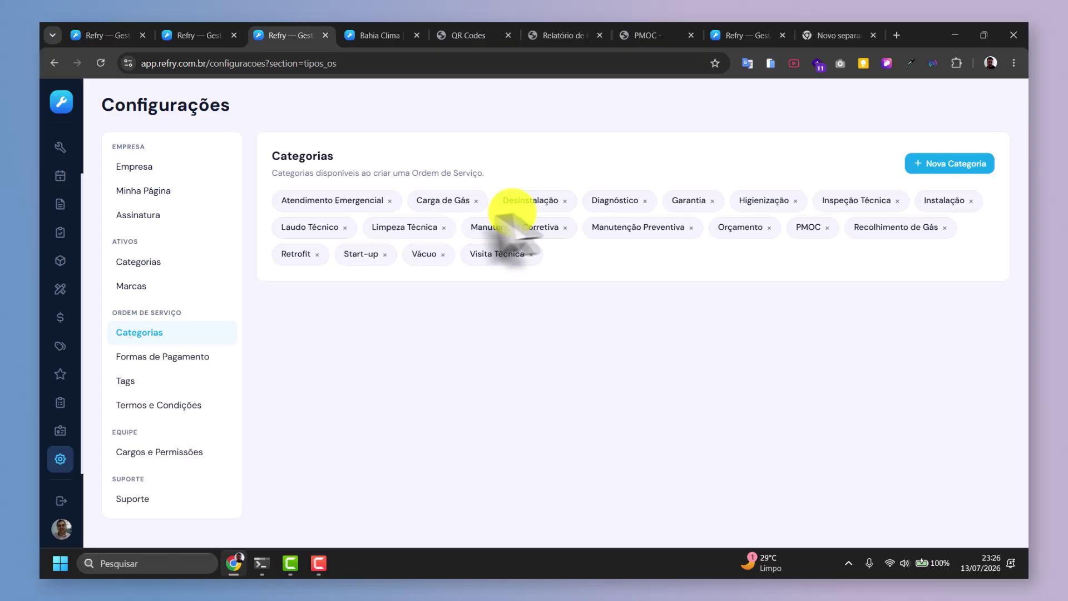
Delete Carga de Gás, Atendimento Emergencial, Laudo Técnico, Limpeza Técnica and Vácuo categories.
left_click(476, 201)
left_click(633, 359)
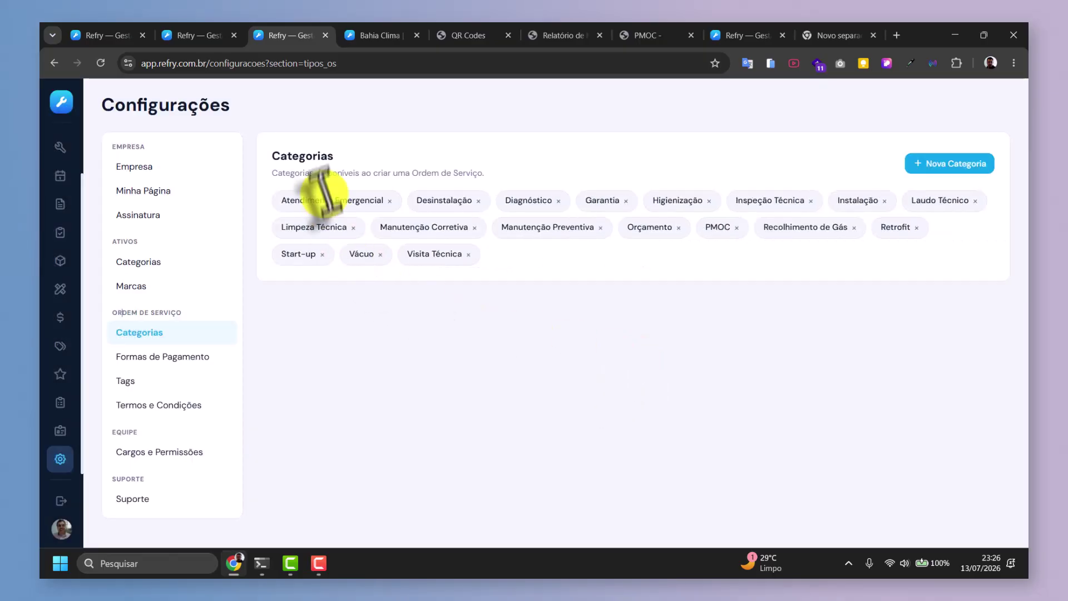
left_click(390, 201)
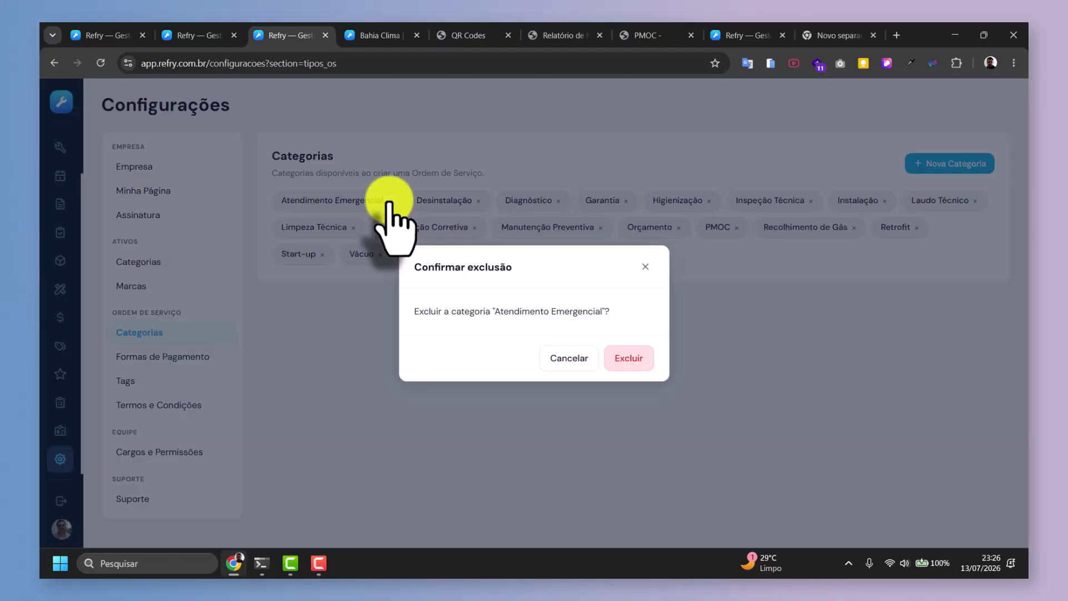
left_click(626, 360)
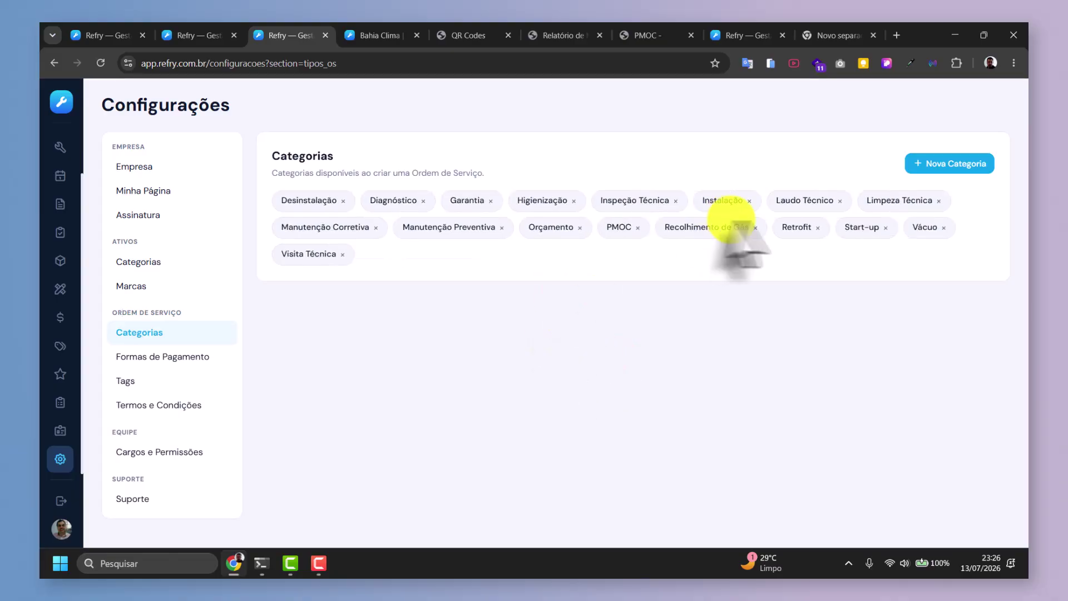
left_click(840, 201)
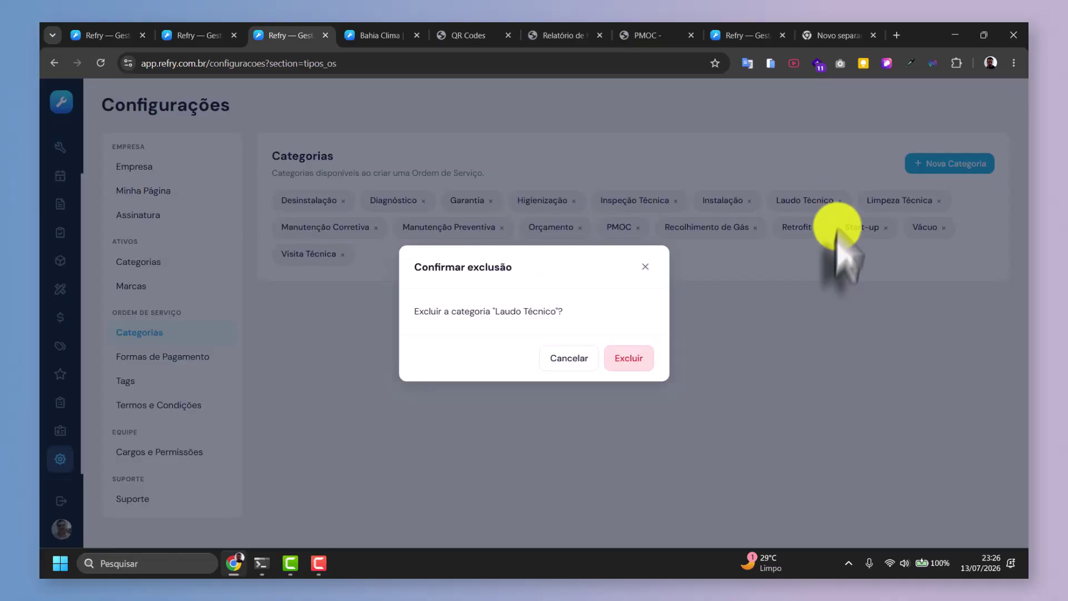
left_click(626, 359)
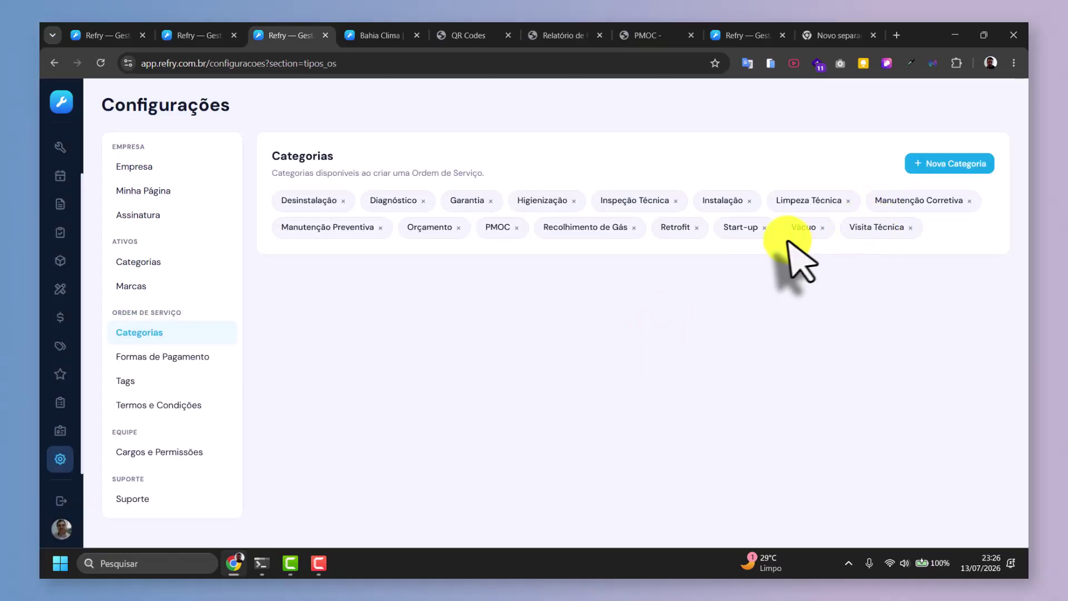
left_click(848, 201)
left_click(627, 359)
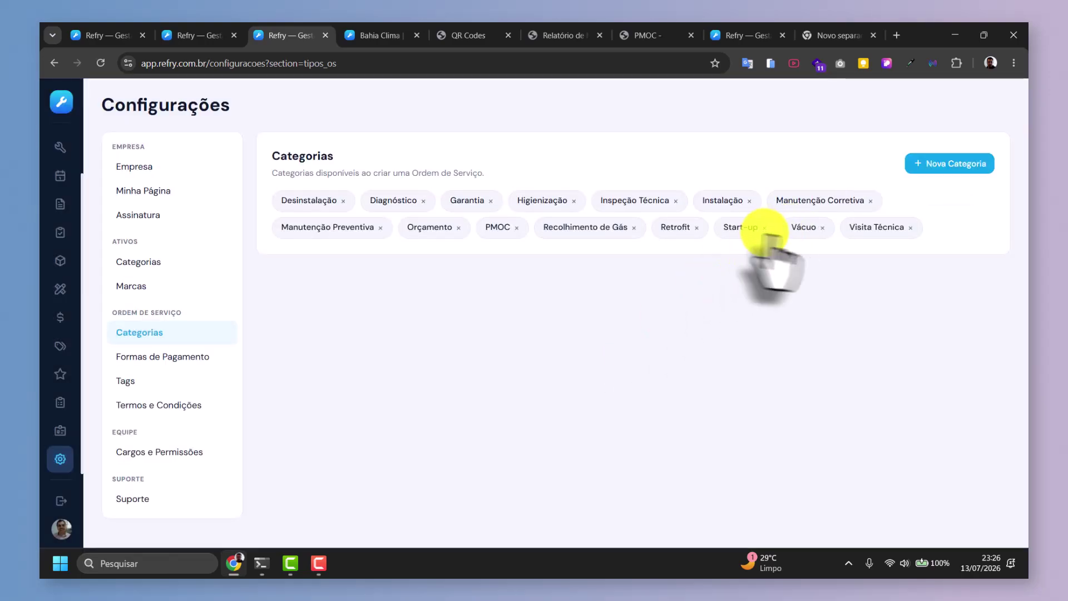
left_click(822, 228)
left_click(628, 358)
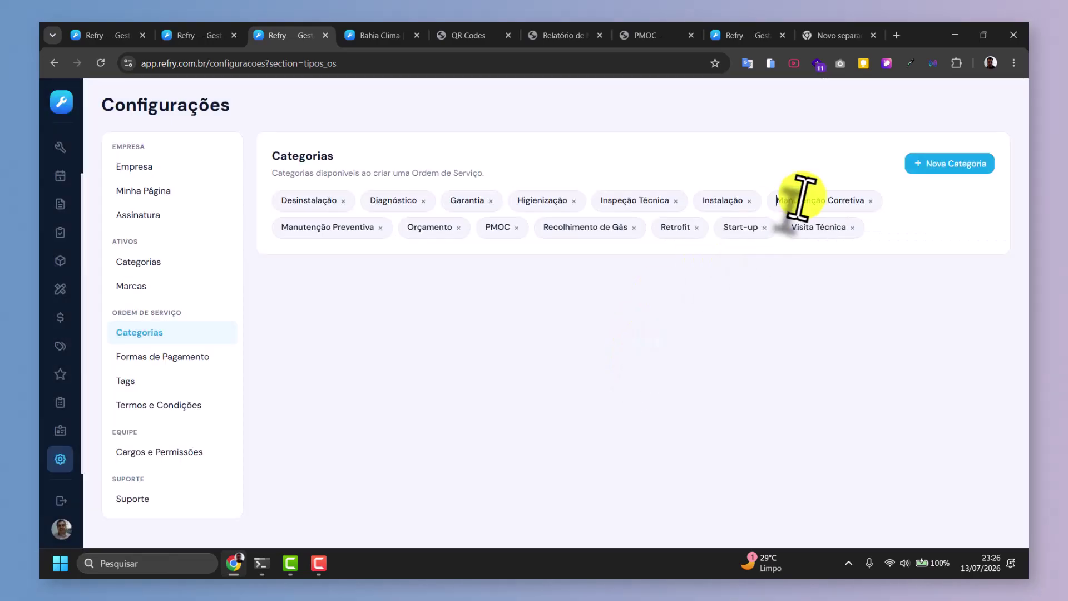
Delete Start-up, Recolhimento de Gás, Retrofit, Visita Técnica and Orçamento categories.
left_click(764, 227)
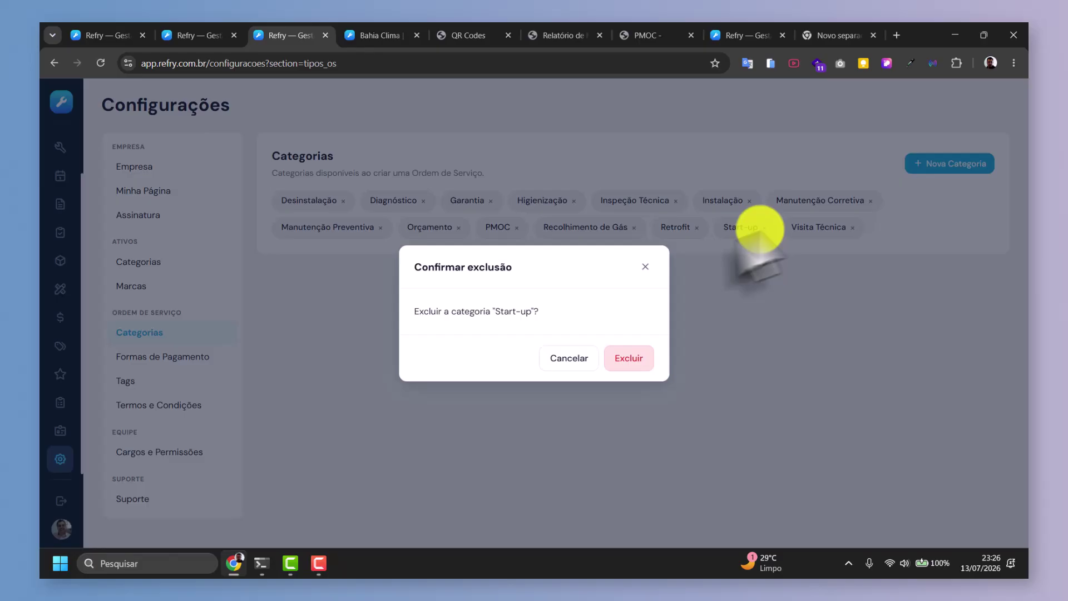
left_click(619, 356)
left_click(633, 228)
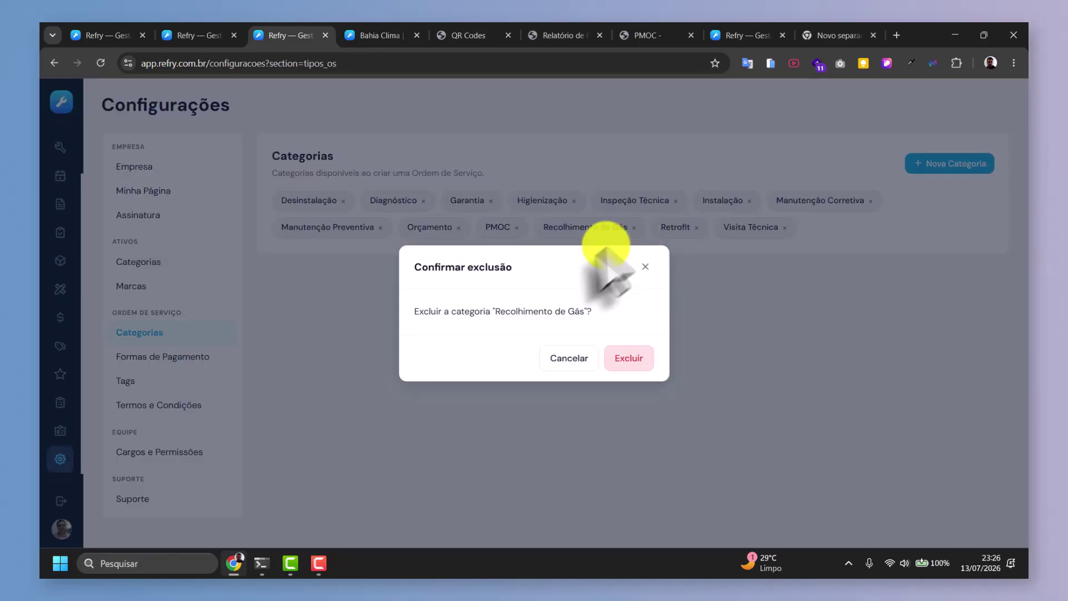
left_click(626, 359)
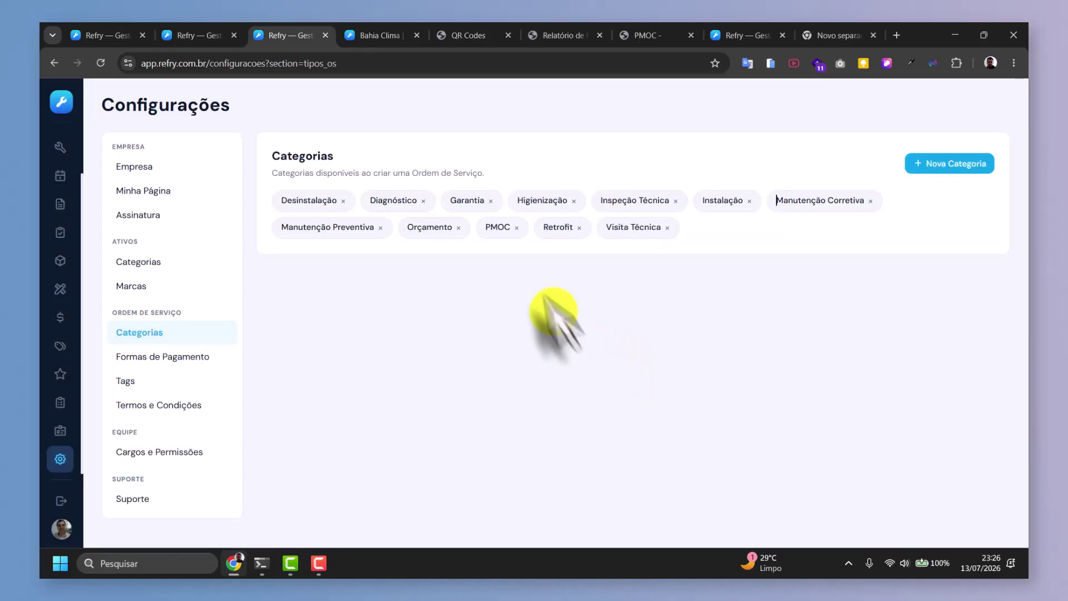
left_click(579, 228)
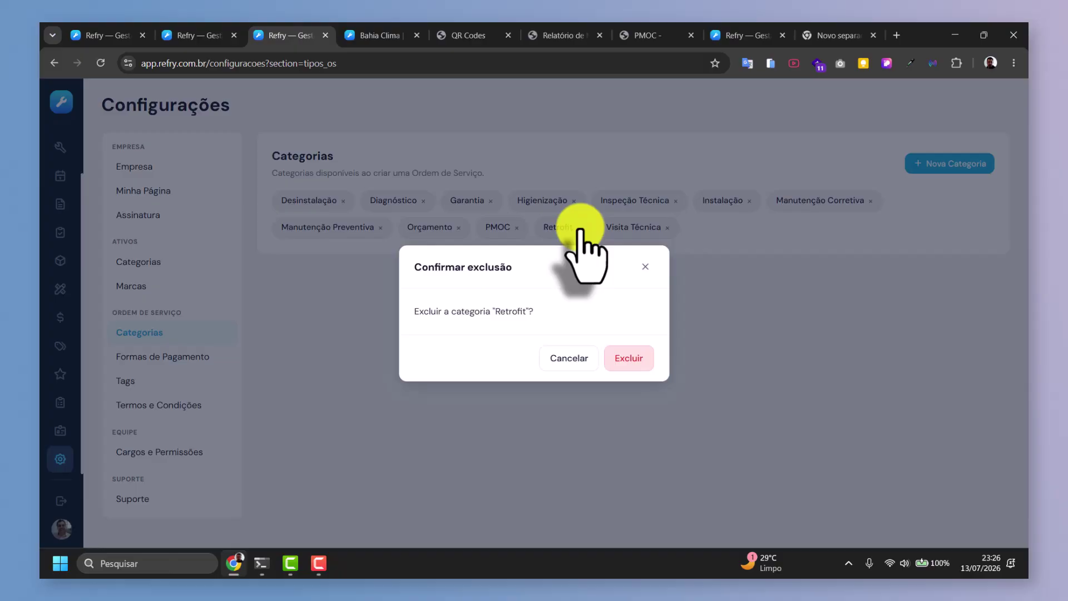
left_click(629, 360)
left_click(603, 228)
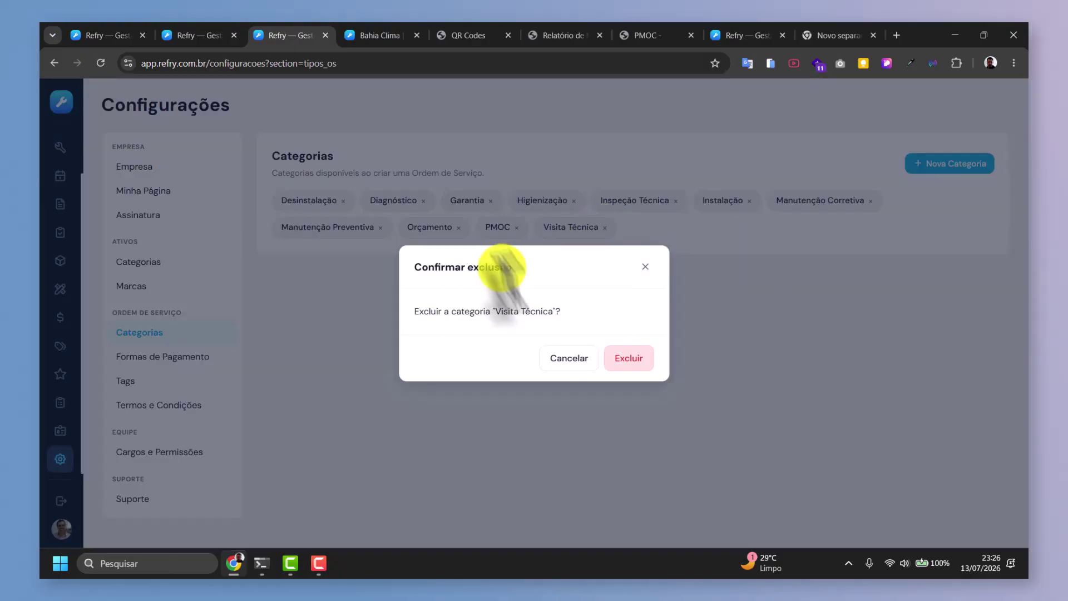
left_click(630, 360)
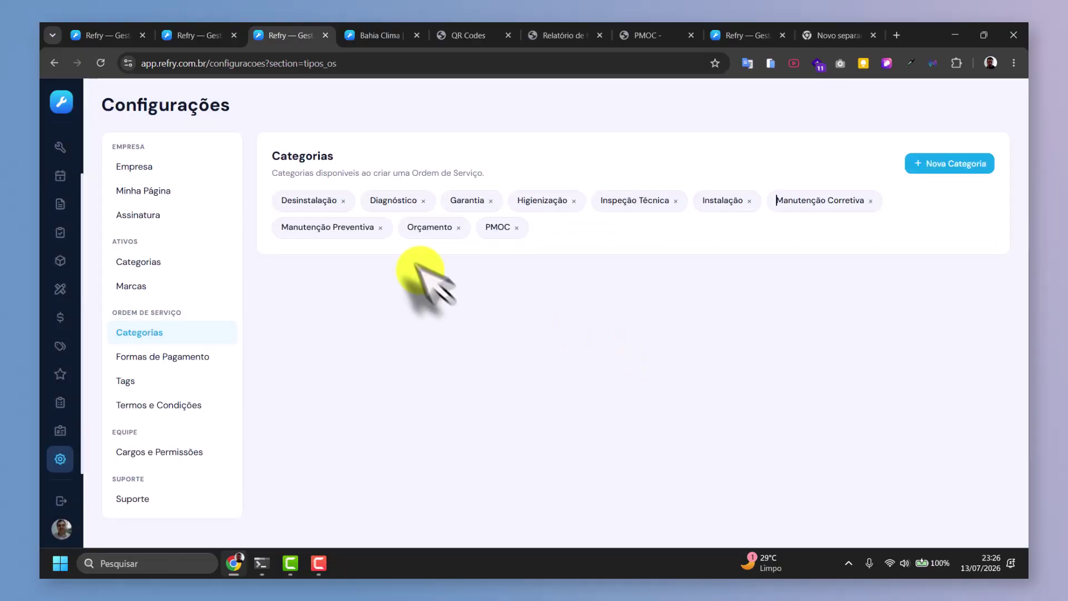
left_click(461, 228)
left_click(629, 359)
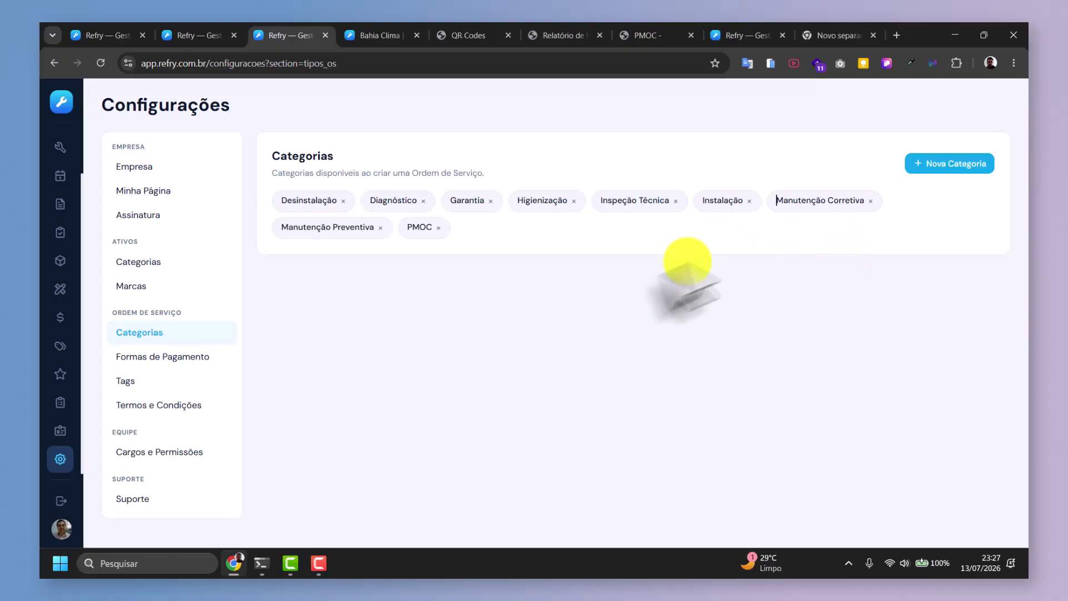
Review Formas de Pagamento and Tags, peek at the CLIENTE ENRROLADO tag, then open Termos e Condições.
left_click(207, 378)
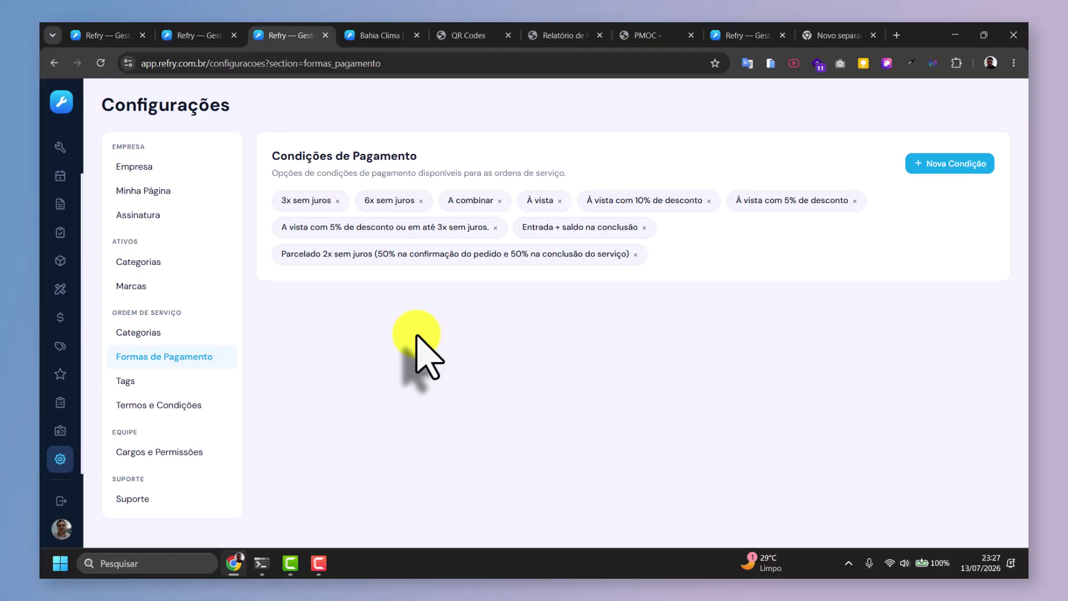
left_click(130, 380)
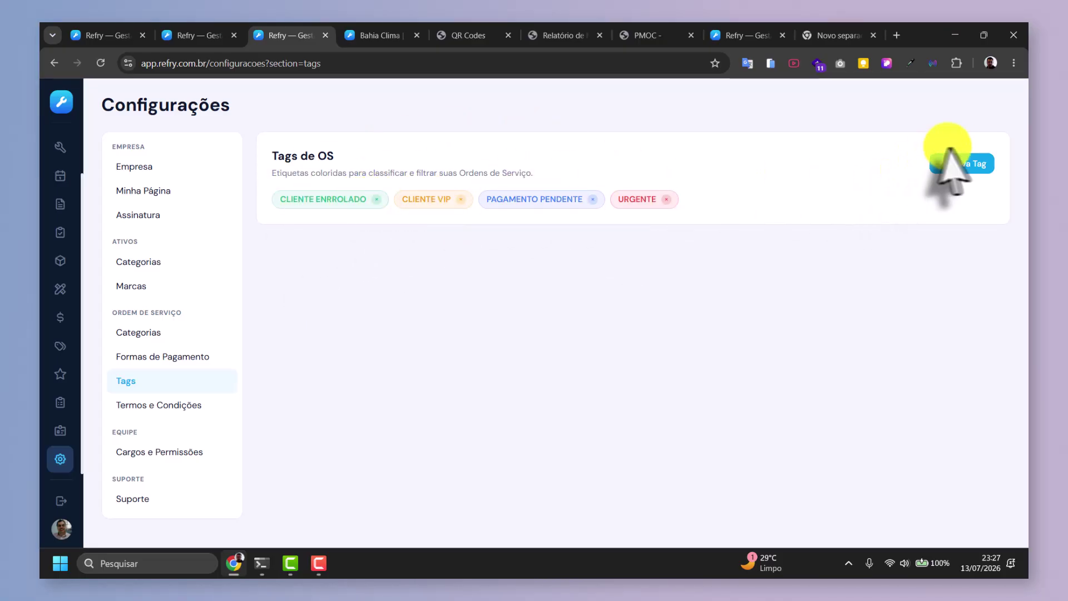
left_click(315, 198)
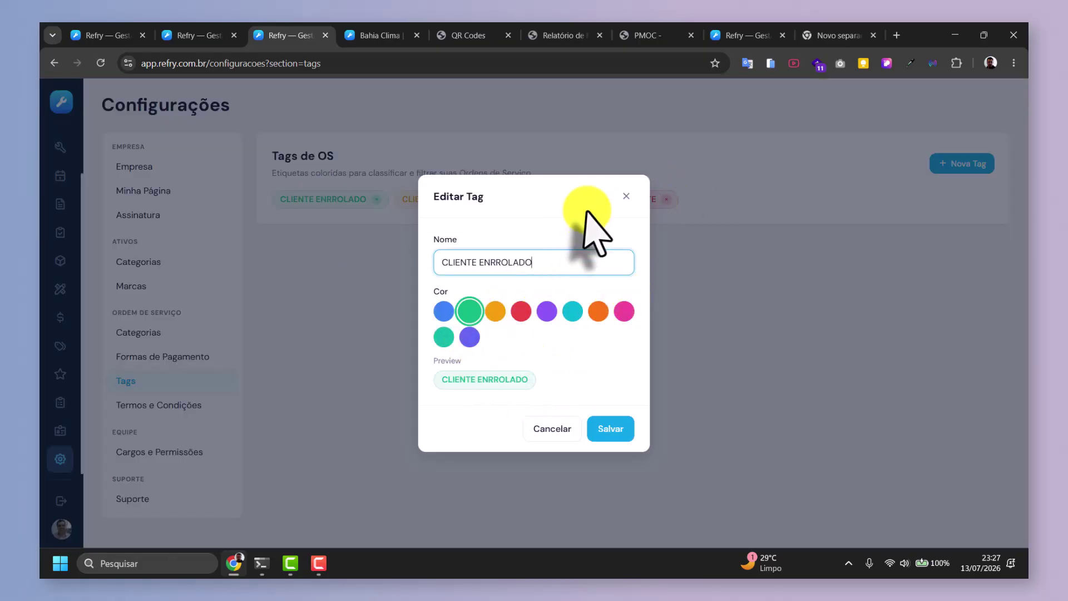
left_click(624, 196)
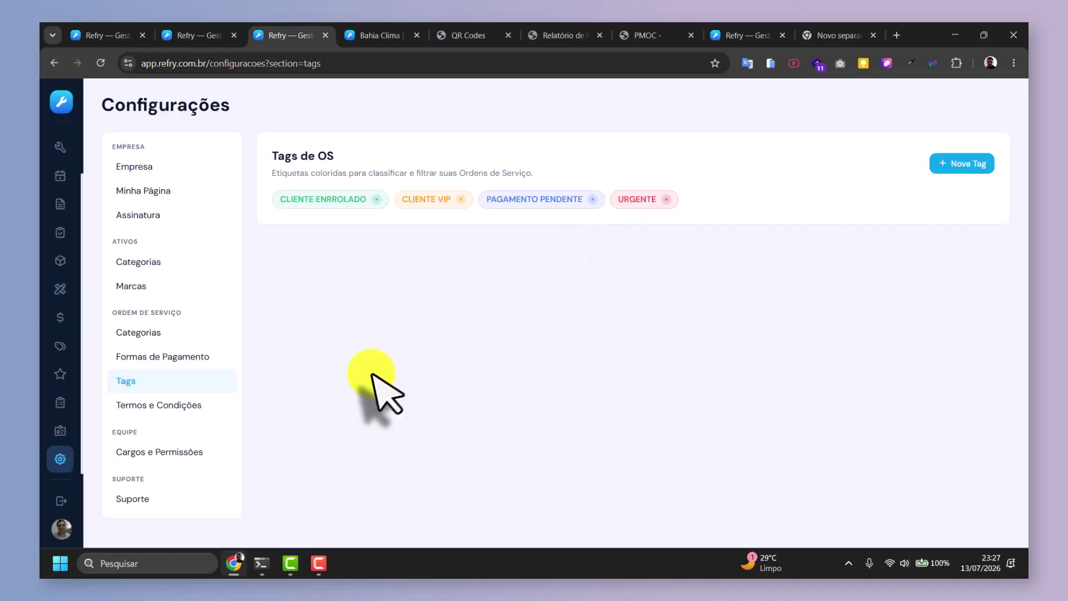
left_click(174, 406)
left_click(400, 292)
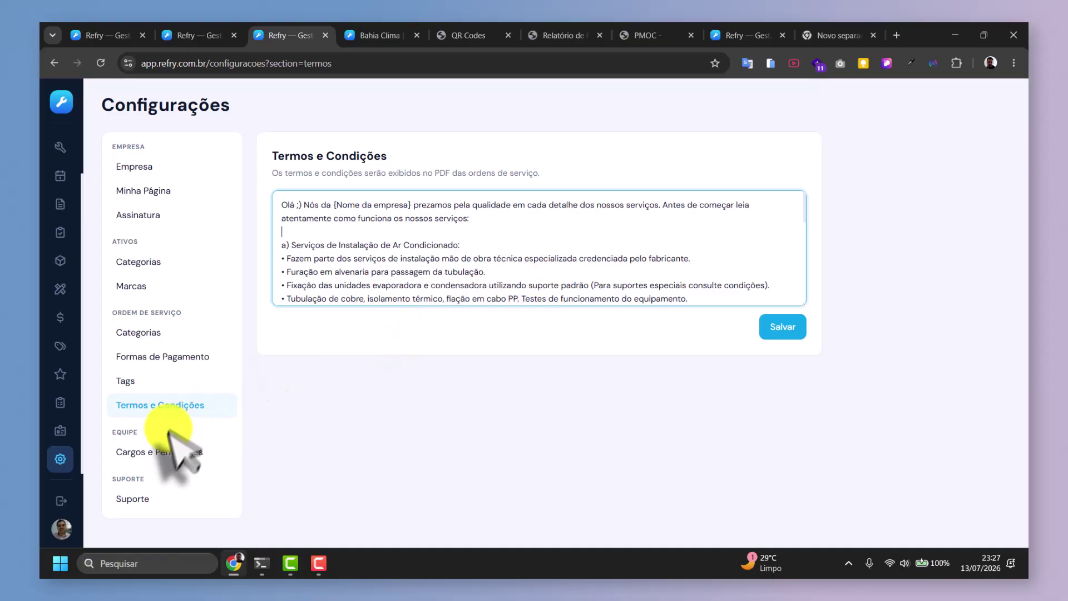
Open Cargos e Permissões to see the Administrador role's full-access toggles.
left_click(167, 454)
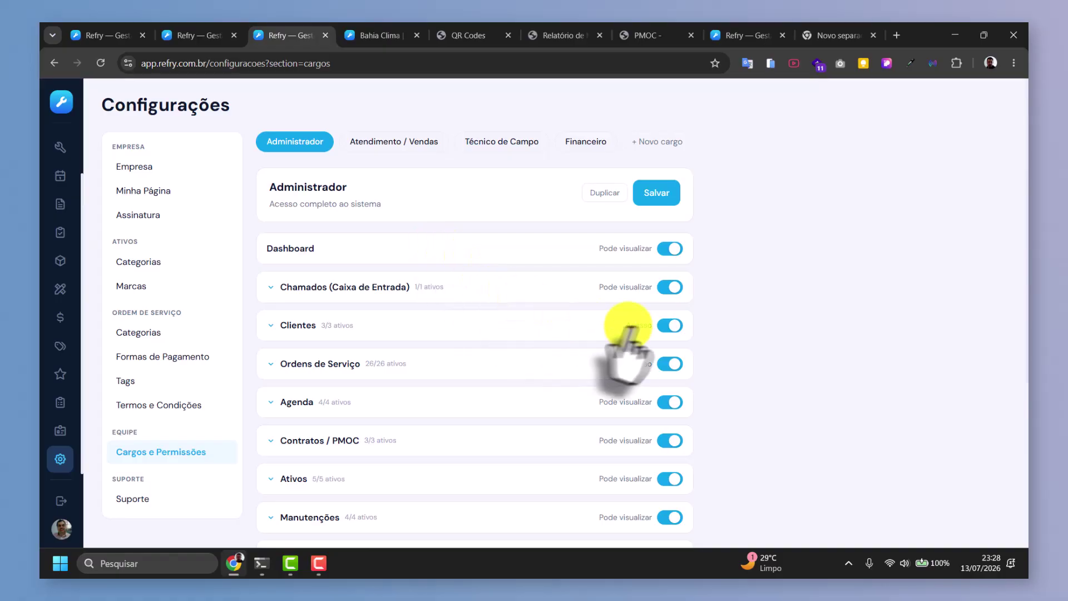
Turn off Criar, Editar and Excluir for Serviços e Materiais in Administrador's Ordens de Serviço permissions.
scroll(656, 339, "down", 2)
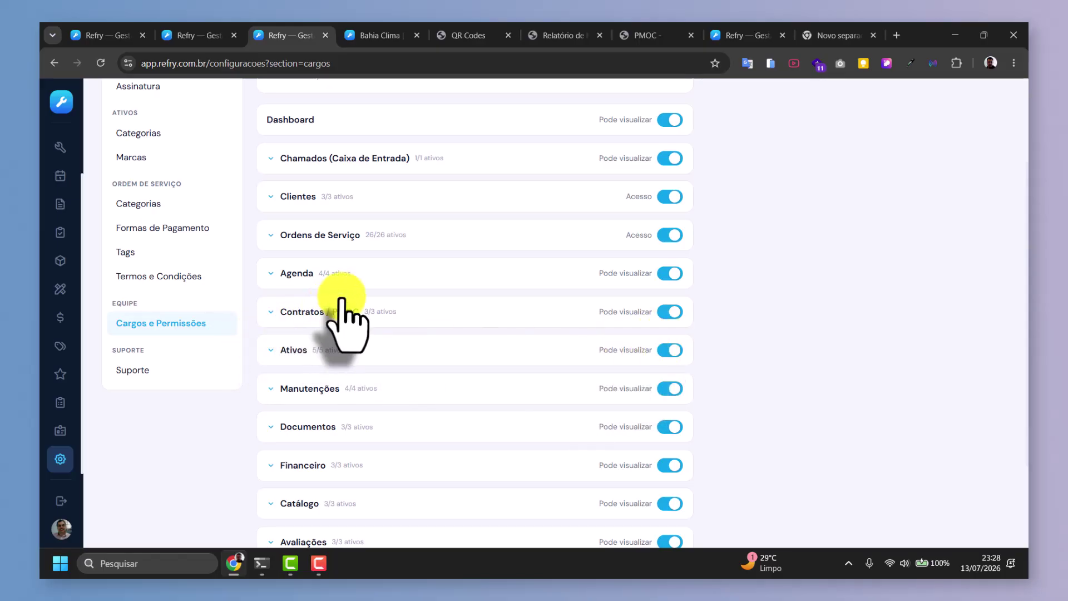
left_click(276, 234)
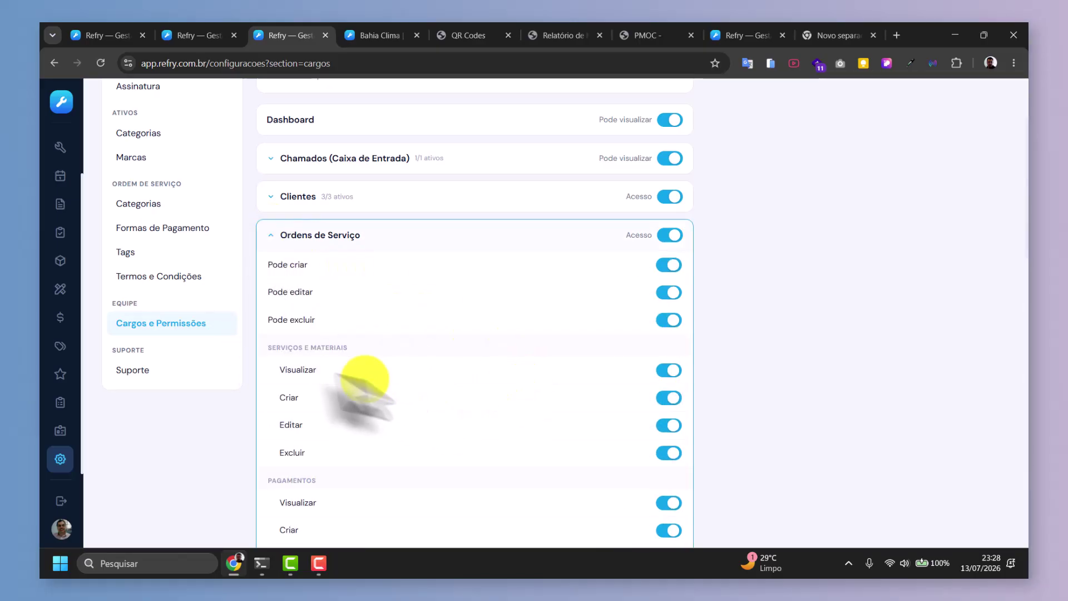
scroll(361, 342, "down", 1)
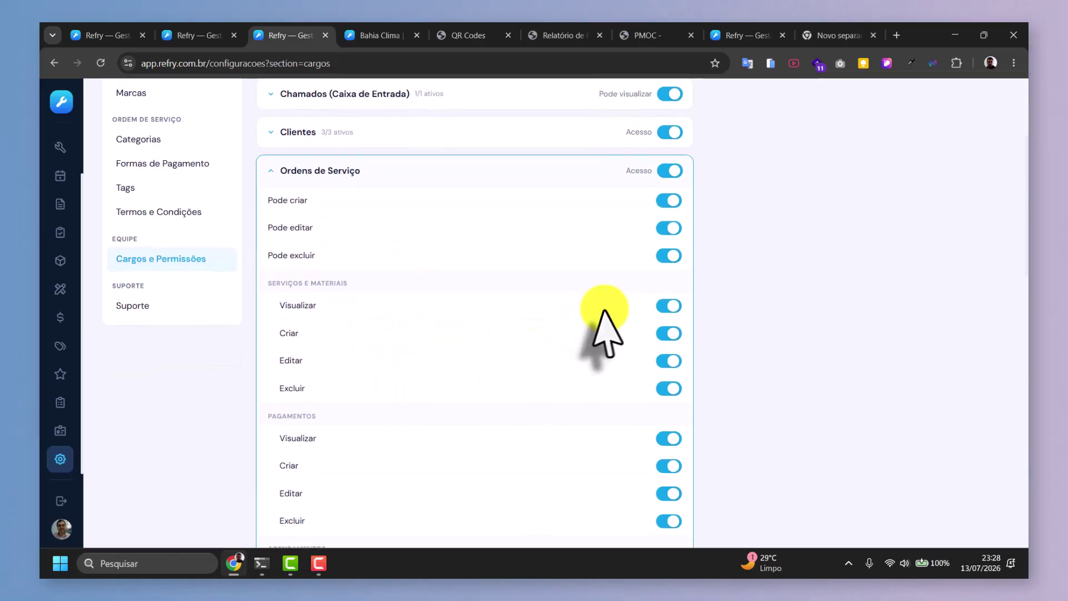
left_click(668, 334)
left_click(668, 360)
left_click(665, 390)
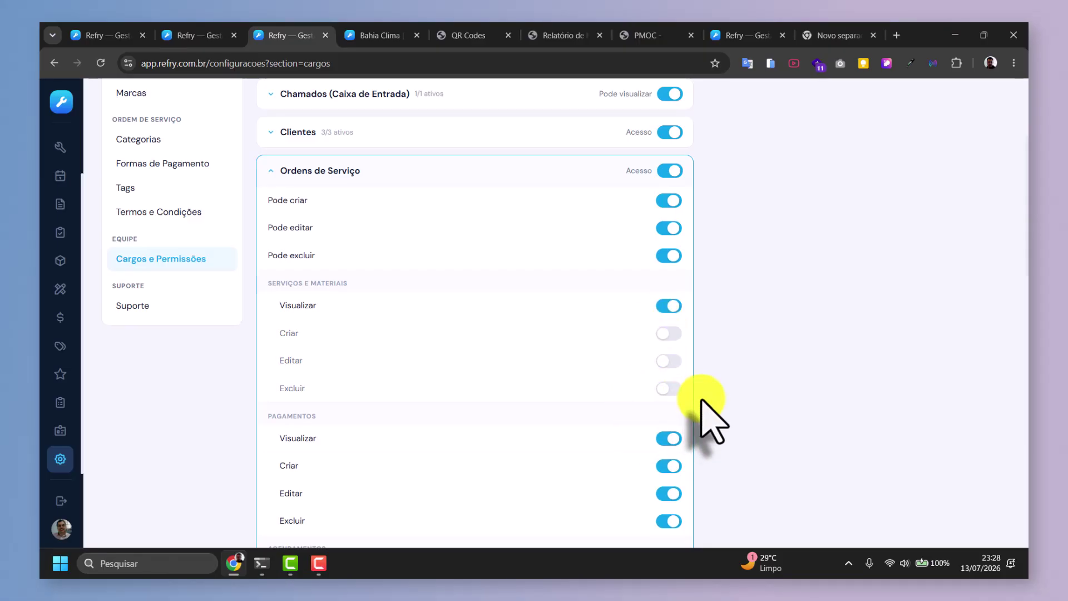
left_click(305, 172)
scroll(417, 306, "up", 4)
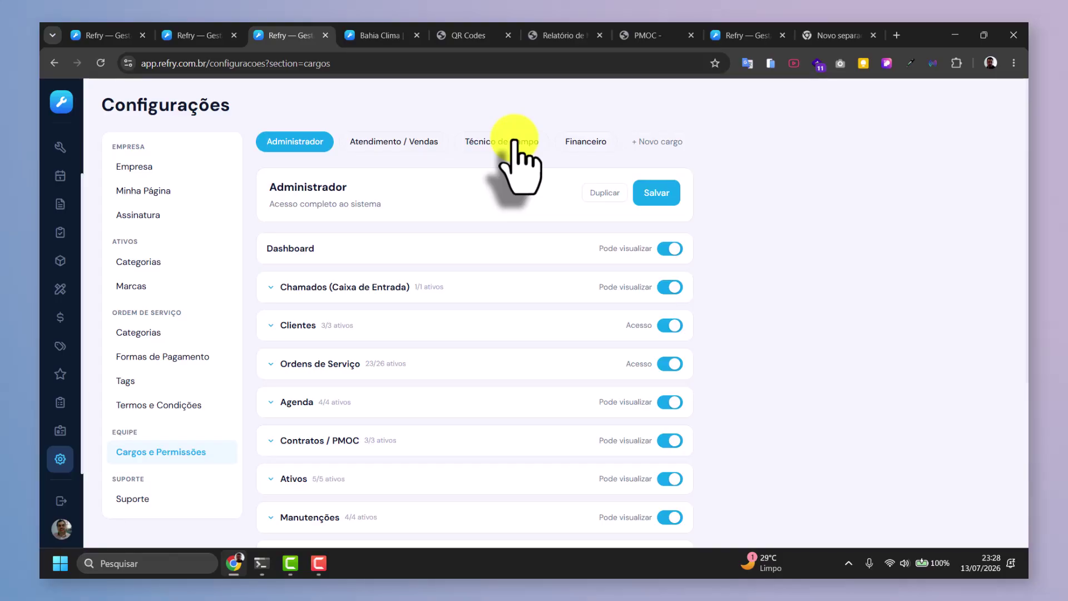
View the Suporte ticket form, then return to the dashboard via the Refry logo.
left_click(135, 499)
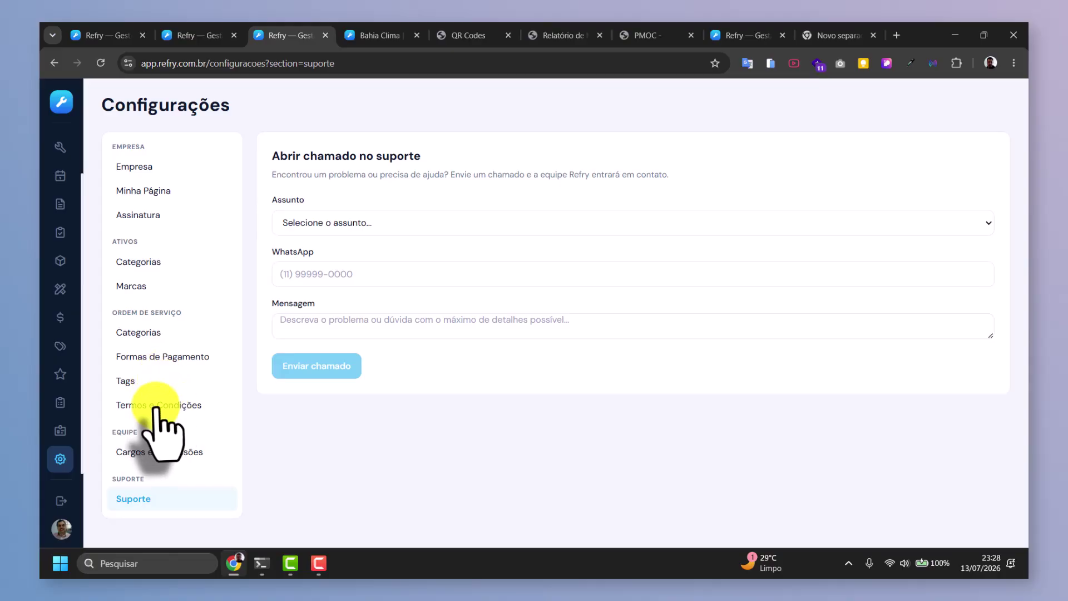
left_click(60, 101)
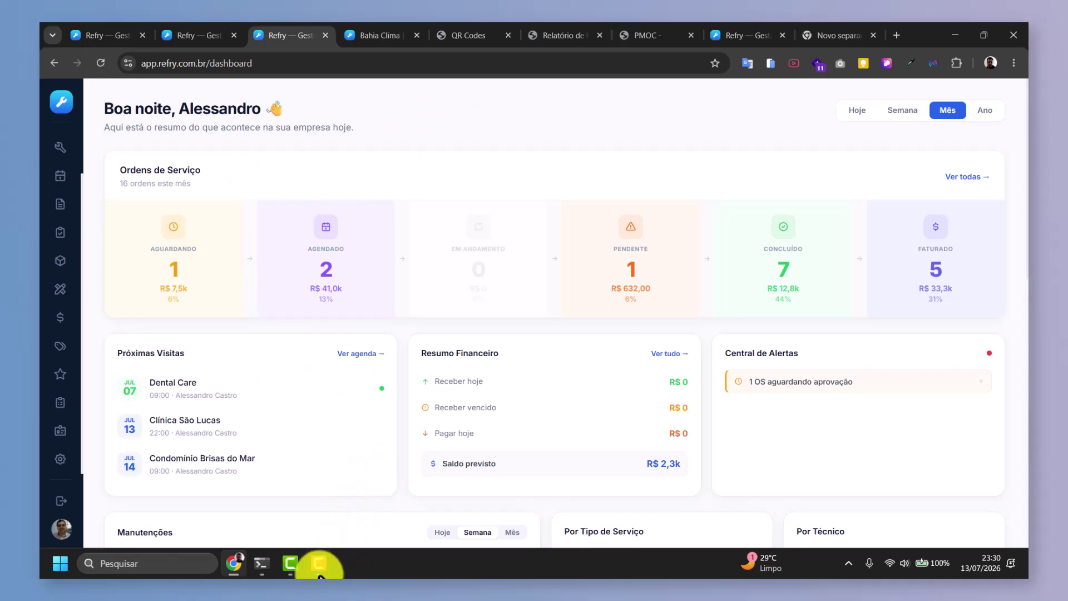
mouse_move(320, 573)
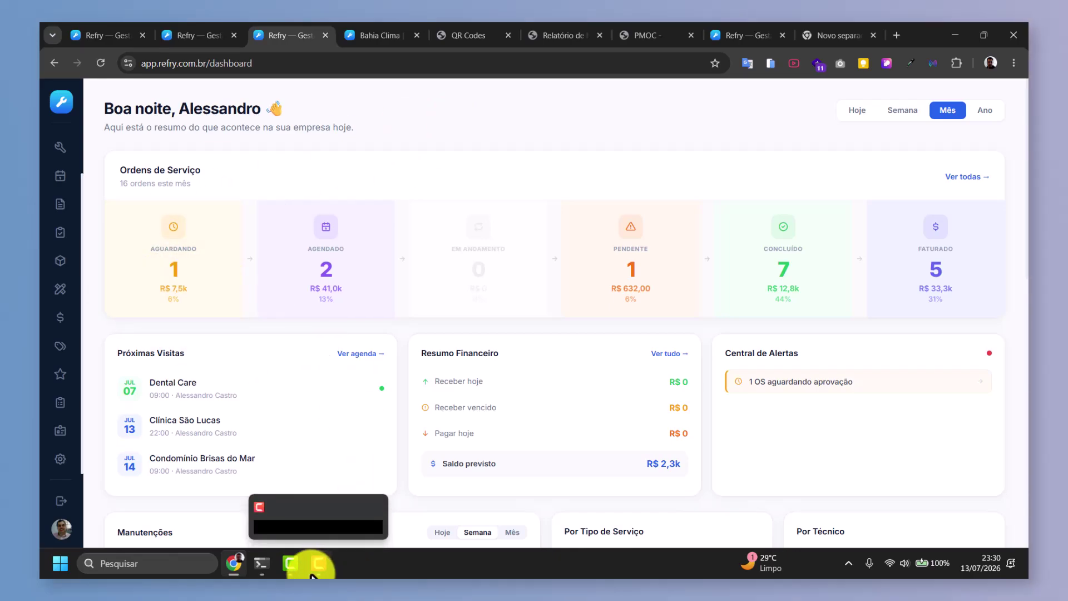